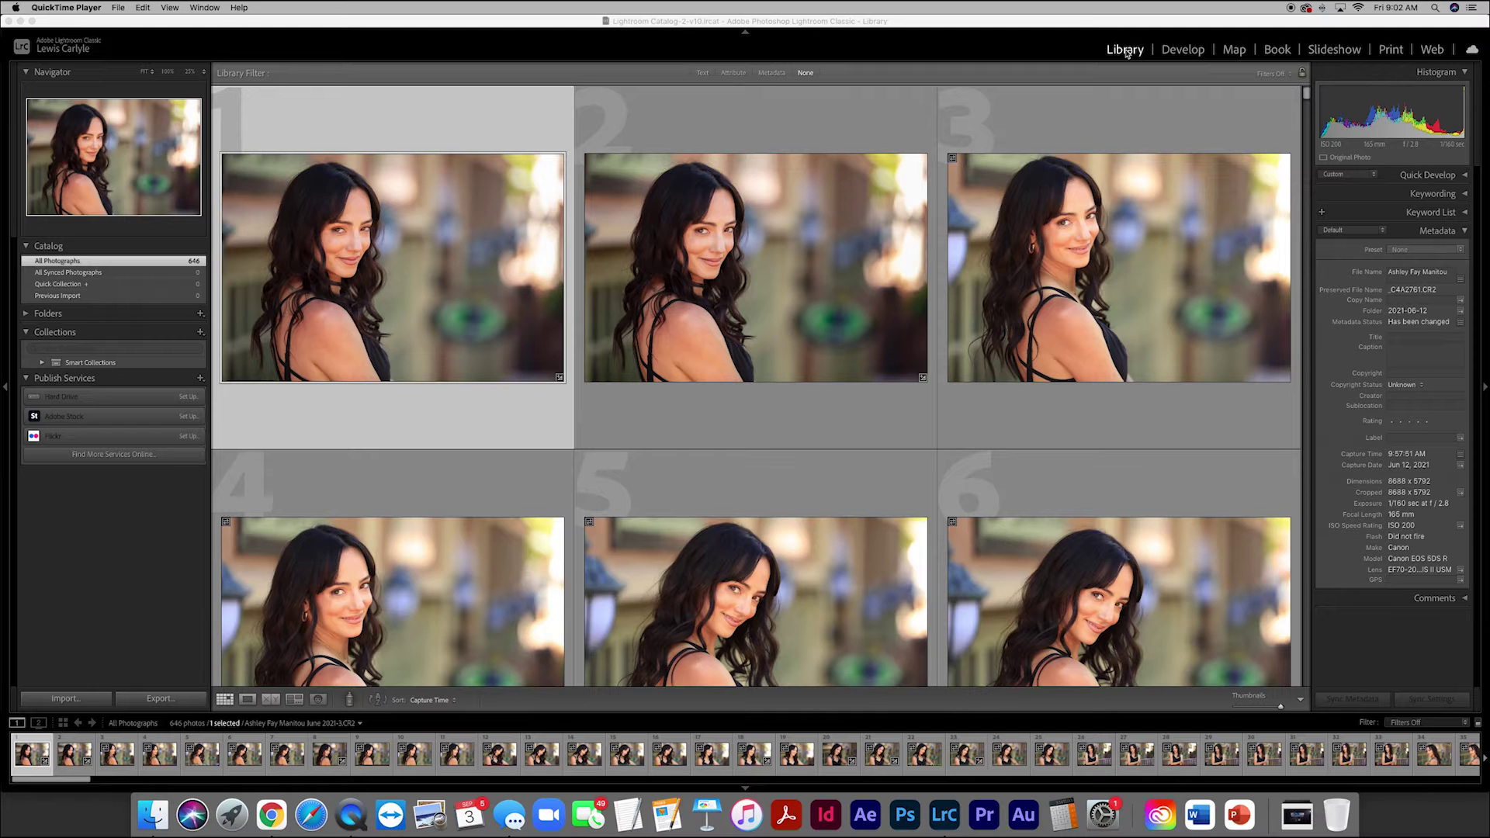
Tour the Develop, Map, Book and Slideshow modules, then return to the Library.
{"action": "left_click", "coordinate": [1178, 51]}
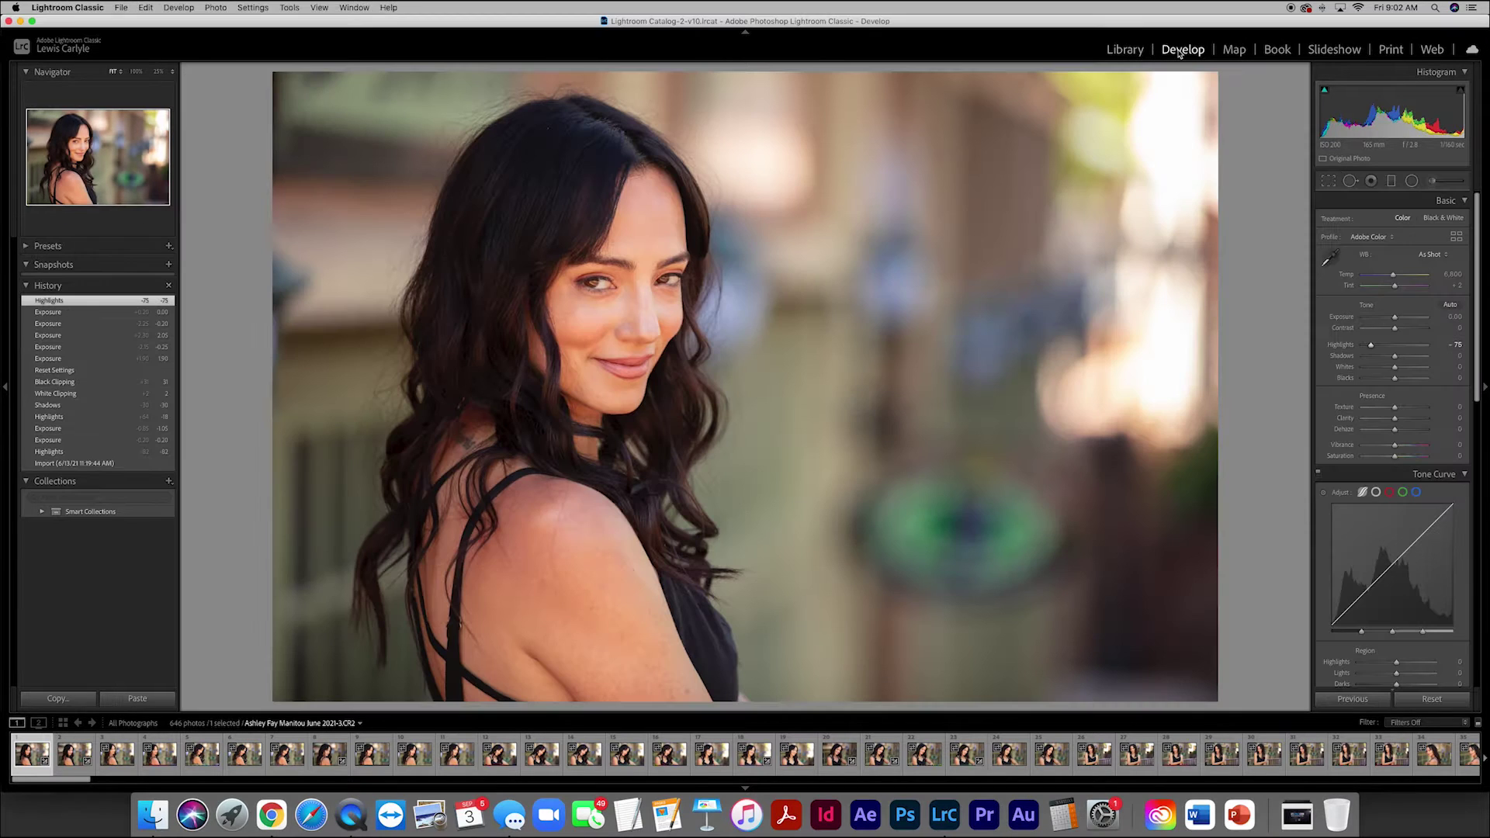
{"action": "left_click", "coordinate": [1128, 51]}
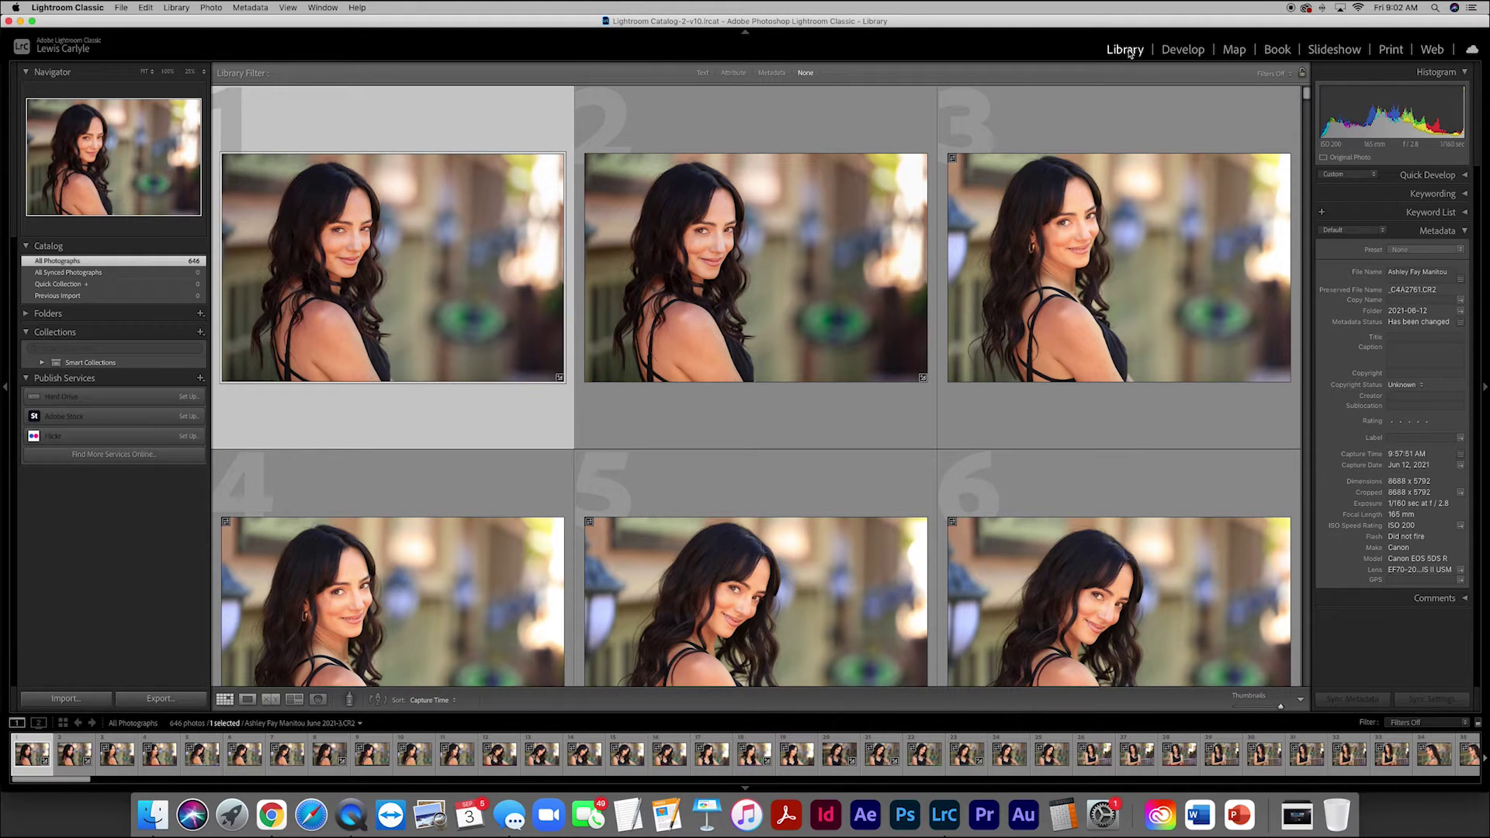
{"action": "left_click", "coordinate": [1234, 51]}
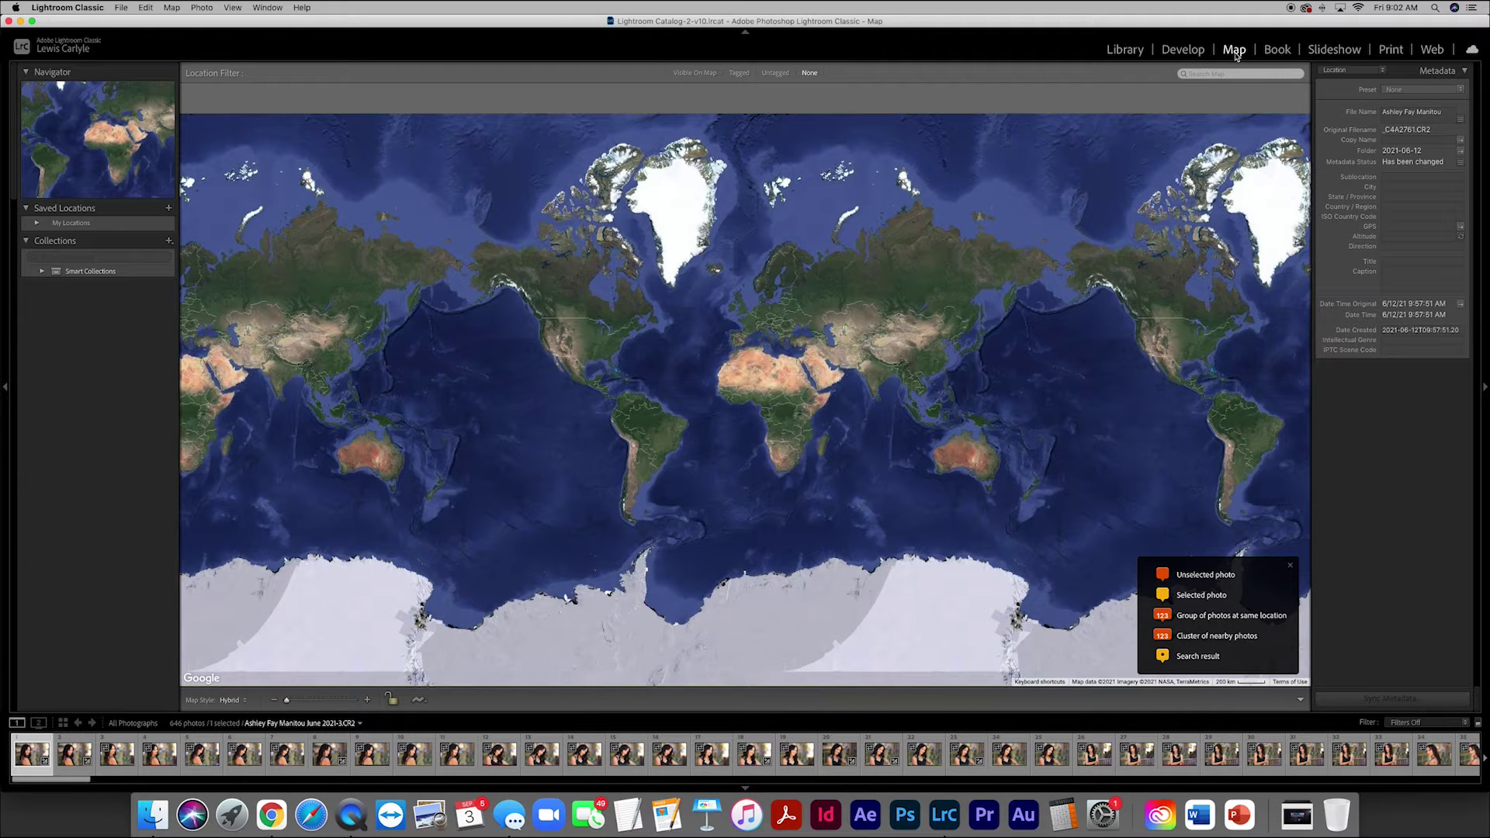
{"action": "left_click", "coordinate": [1277, 50]}
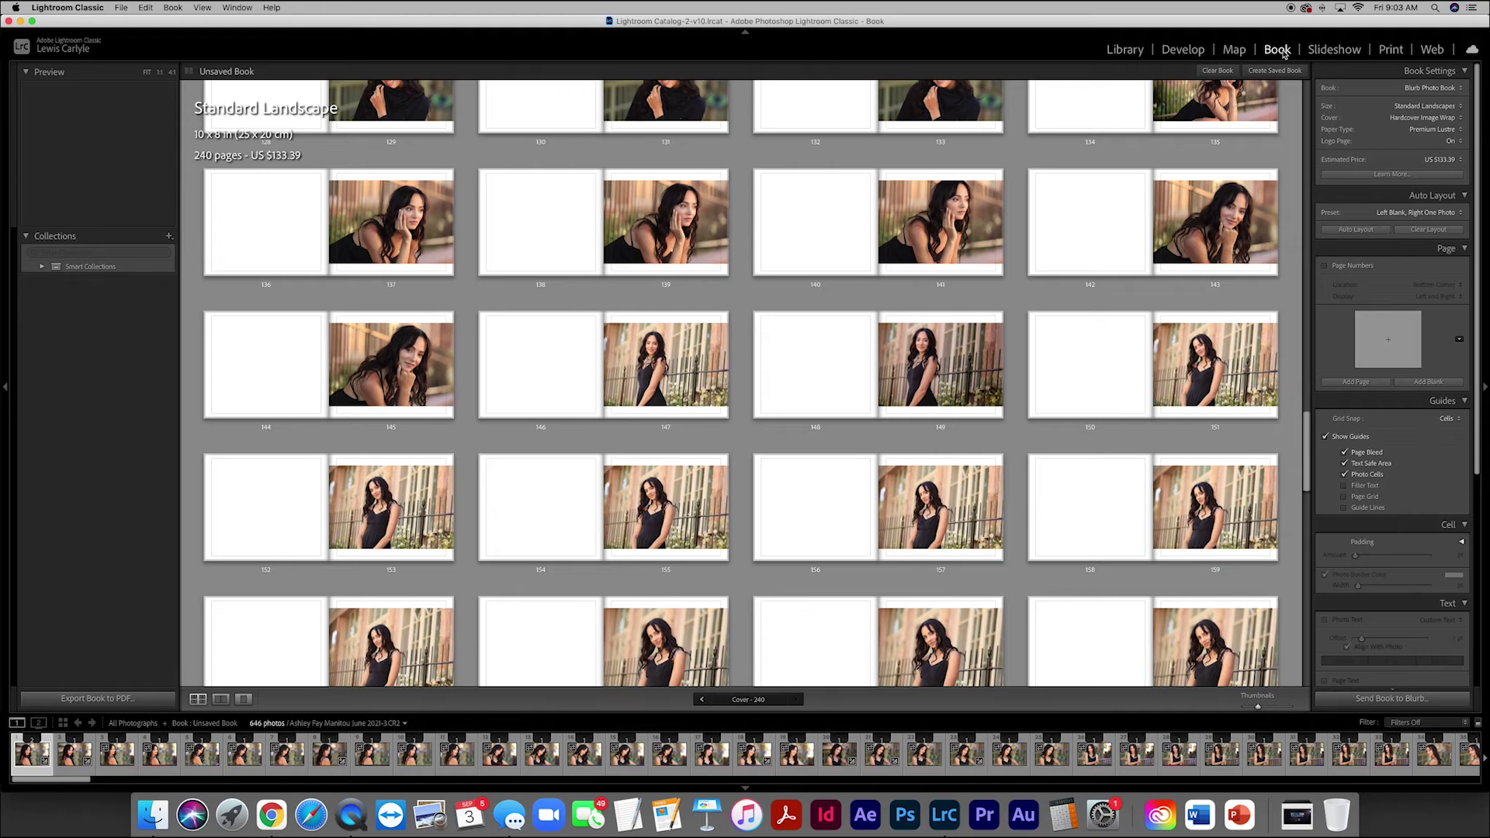
{"action": "left_click", "coordinate": [1332, 51]}
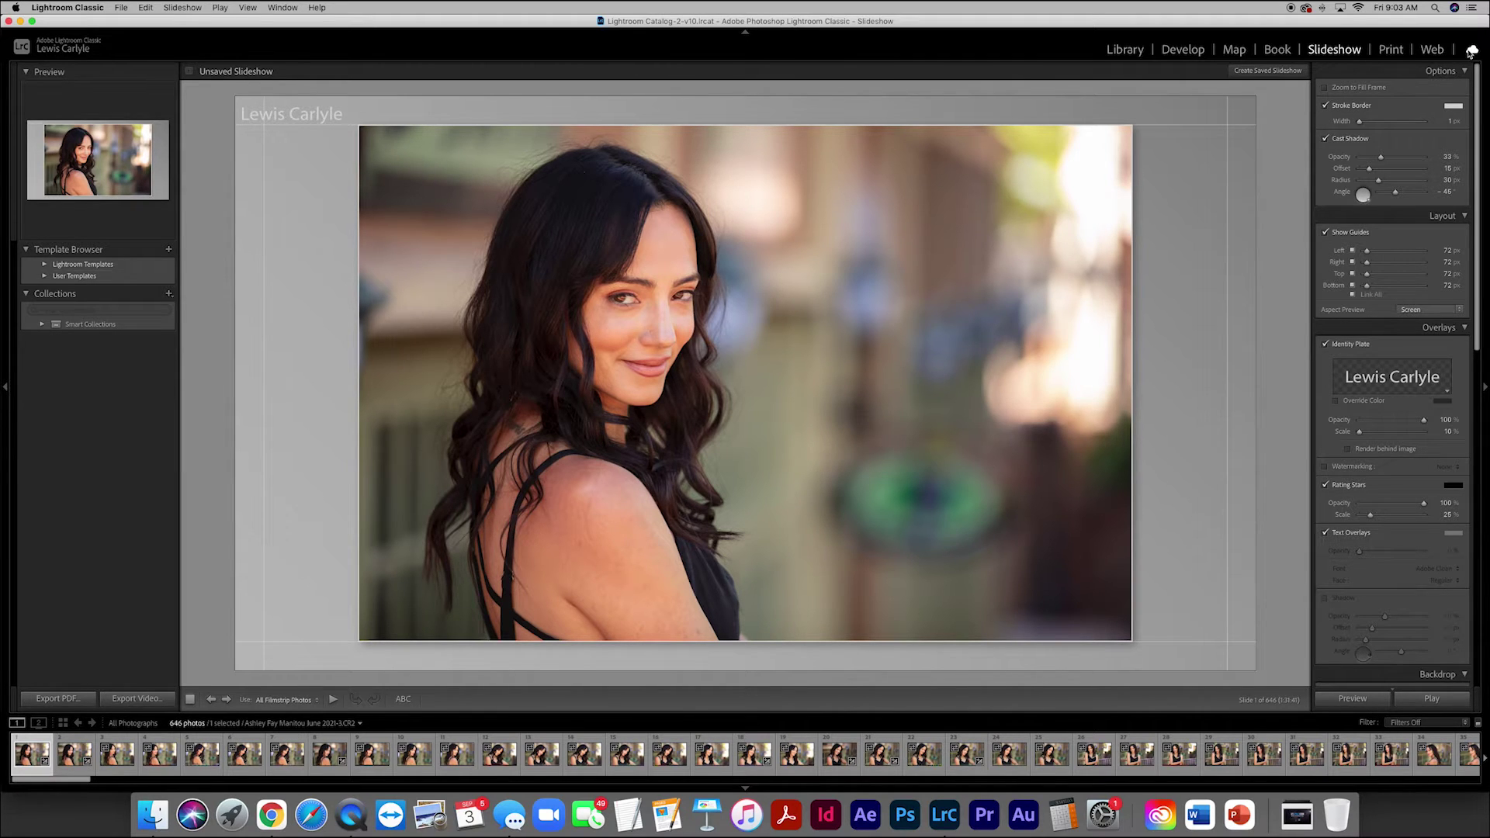
{"action": "left_click", "coordinate": [1125, 50]}
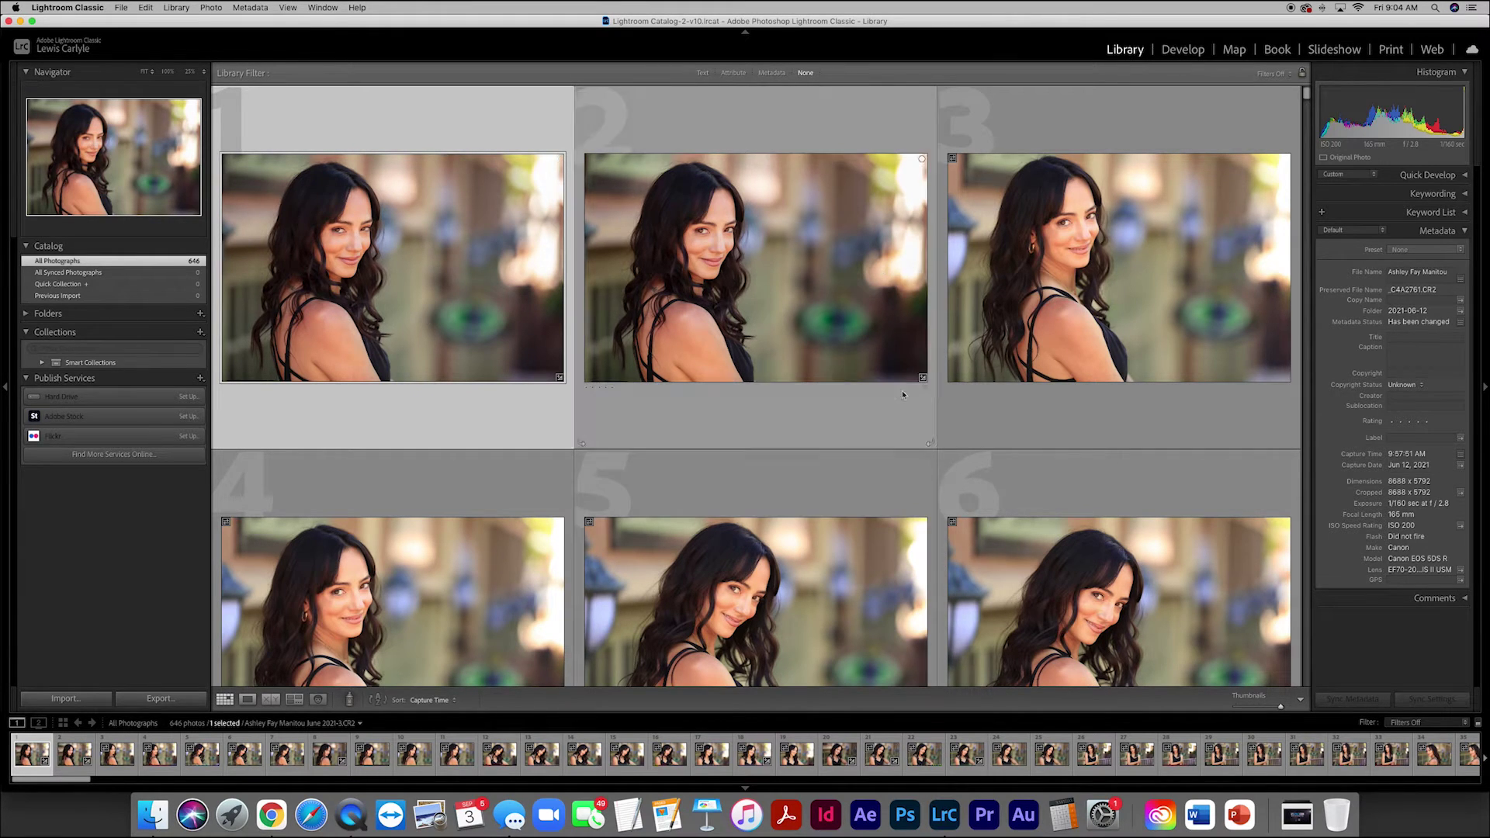
Scroll through the Library grid and make the second portrait the current photo.
{"action": "scroll", "coordinate": [913, 425], "scroll_direction": "down", "scroll_amount": 10}
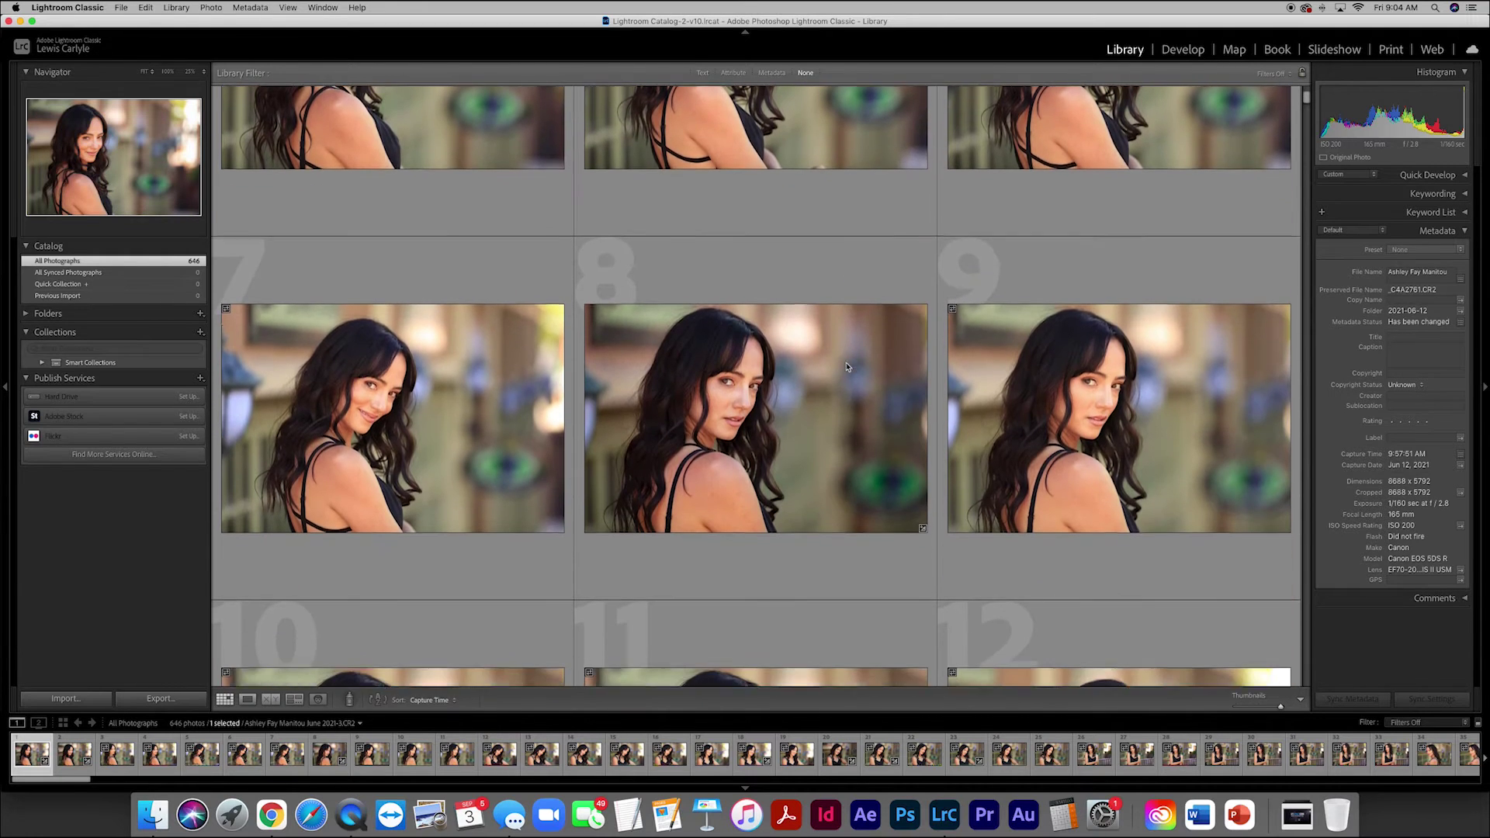
{"action": "scroll", "coordinate": [846, 367], "scroll_direction": "down", "scroll_amount": 10}
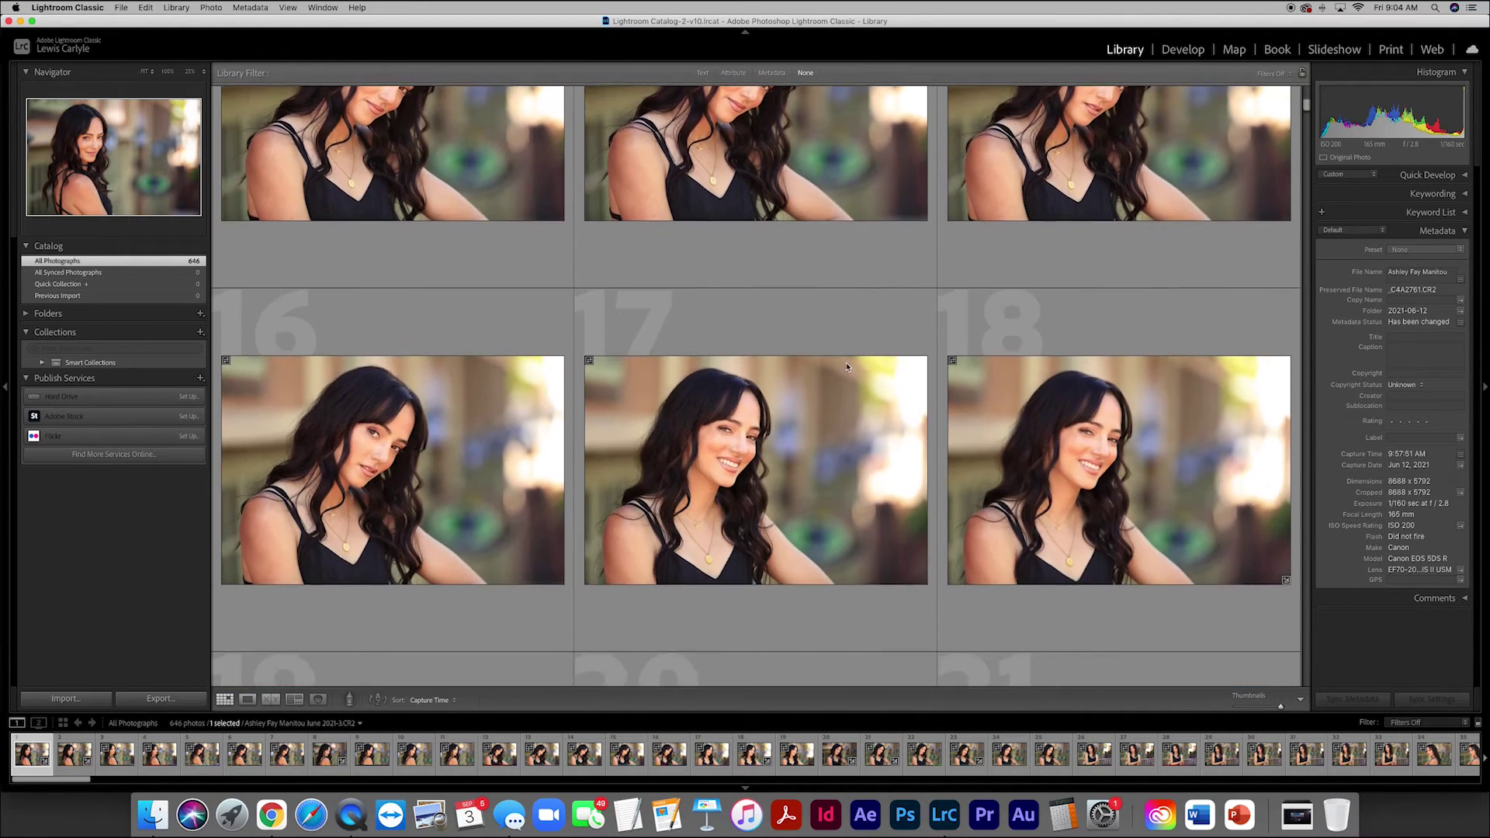
{"action": "scroll", "coordinate": [846, 367], "scroll_direction": "up", "scroll_amount": 15}
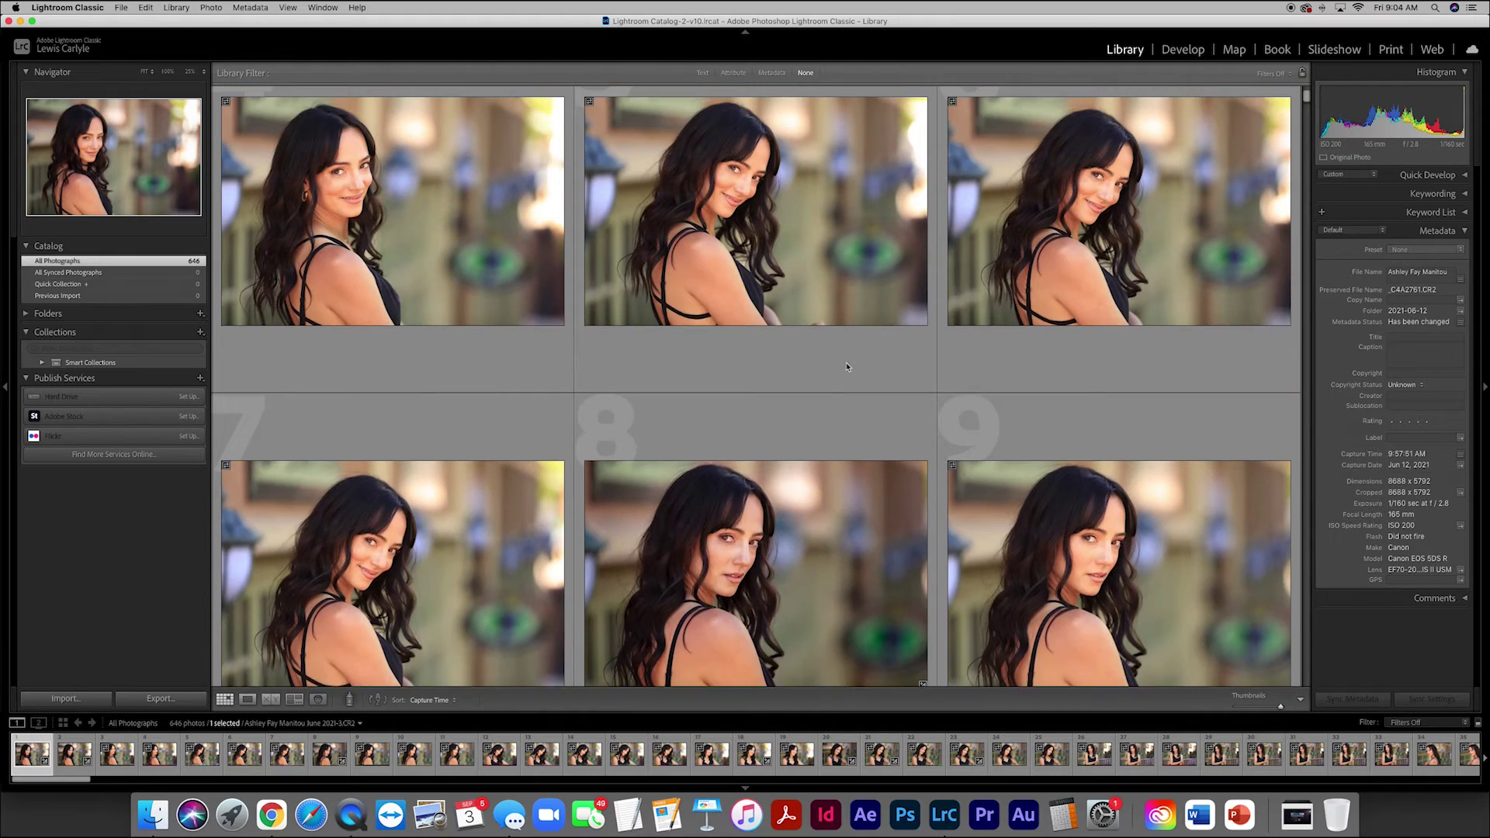
{"action": "scroll", "coordinate": [846, 367], "scroll_direction": "up", "scroll_amount": 2}
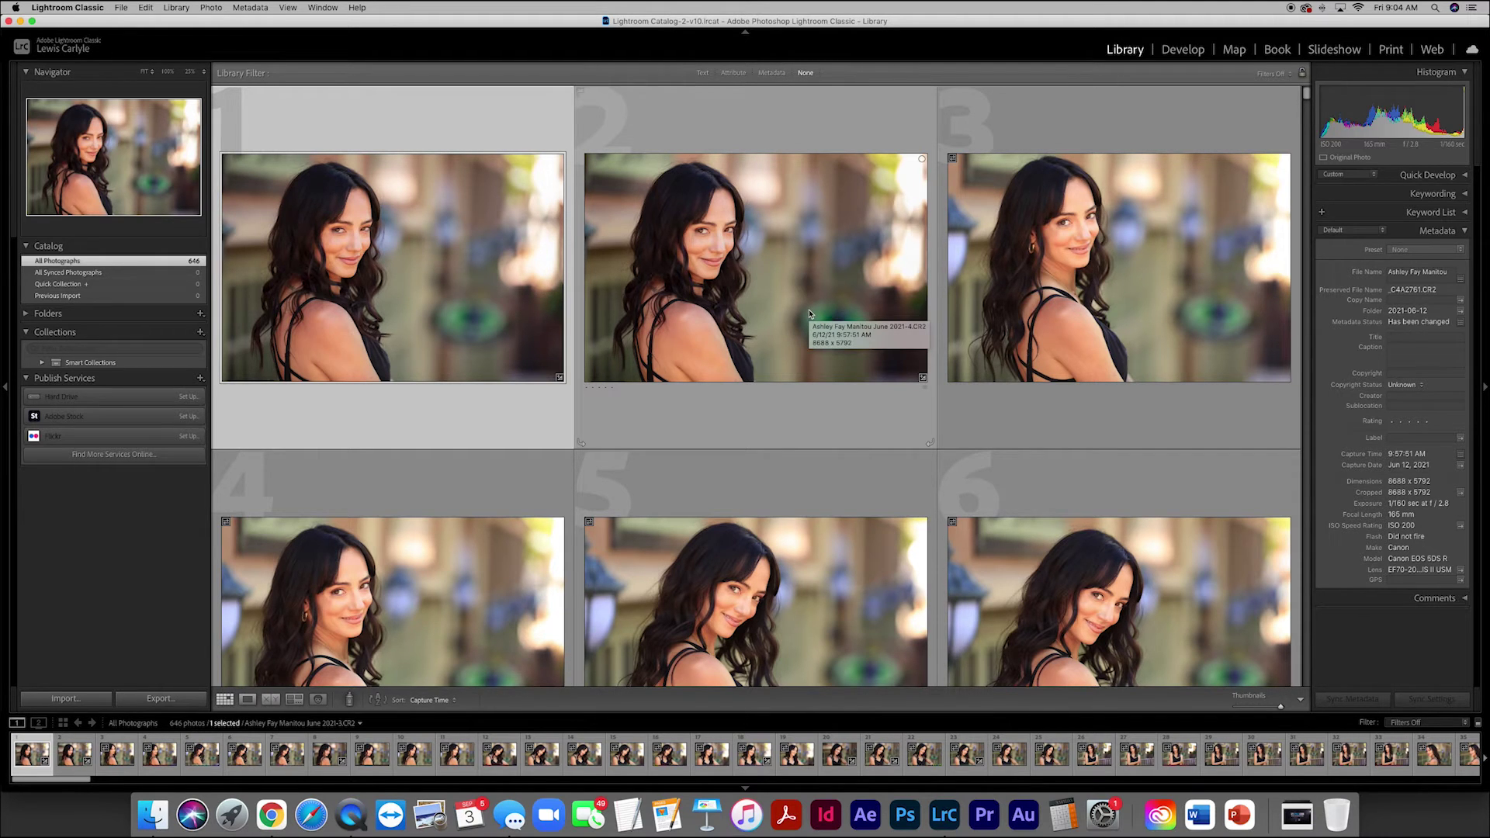
{"action": "scroll", "coordinate": [810, 313], "scroll_direction": "down", "scroll_amount": 10}
{"action": "scroll", "coordinate": [809, 313], "scroll_direction": "down", "scroll_amount": 10}
{"action": "scroll", "coordinate": [818, 330], "scroll_direction": "up", "scroll_amount": 10}
{"action": "scroll", "coordinate": [818, 330], "scroll_direction": "up", "scroll_amount": 8}
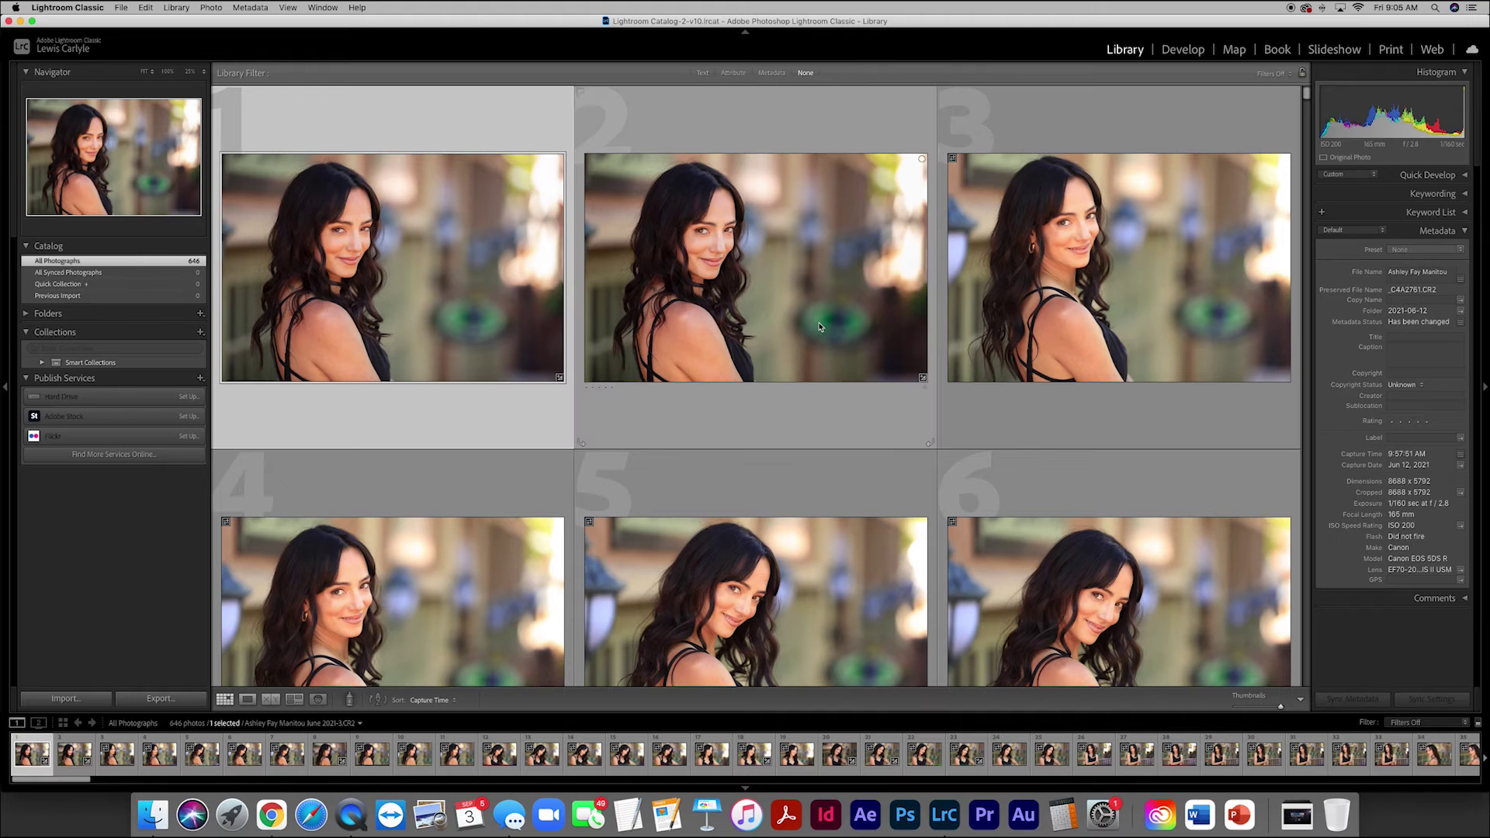
{"action": "left_click", "coordinate": [819, 325]}
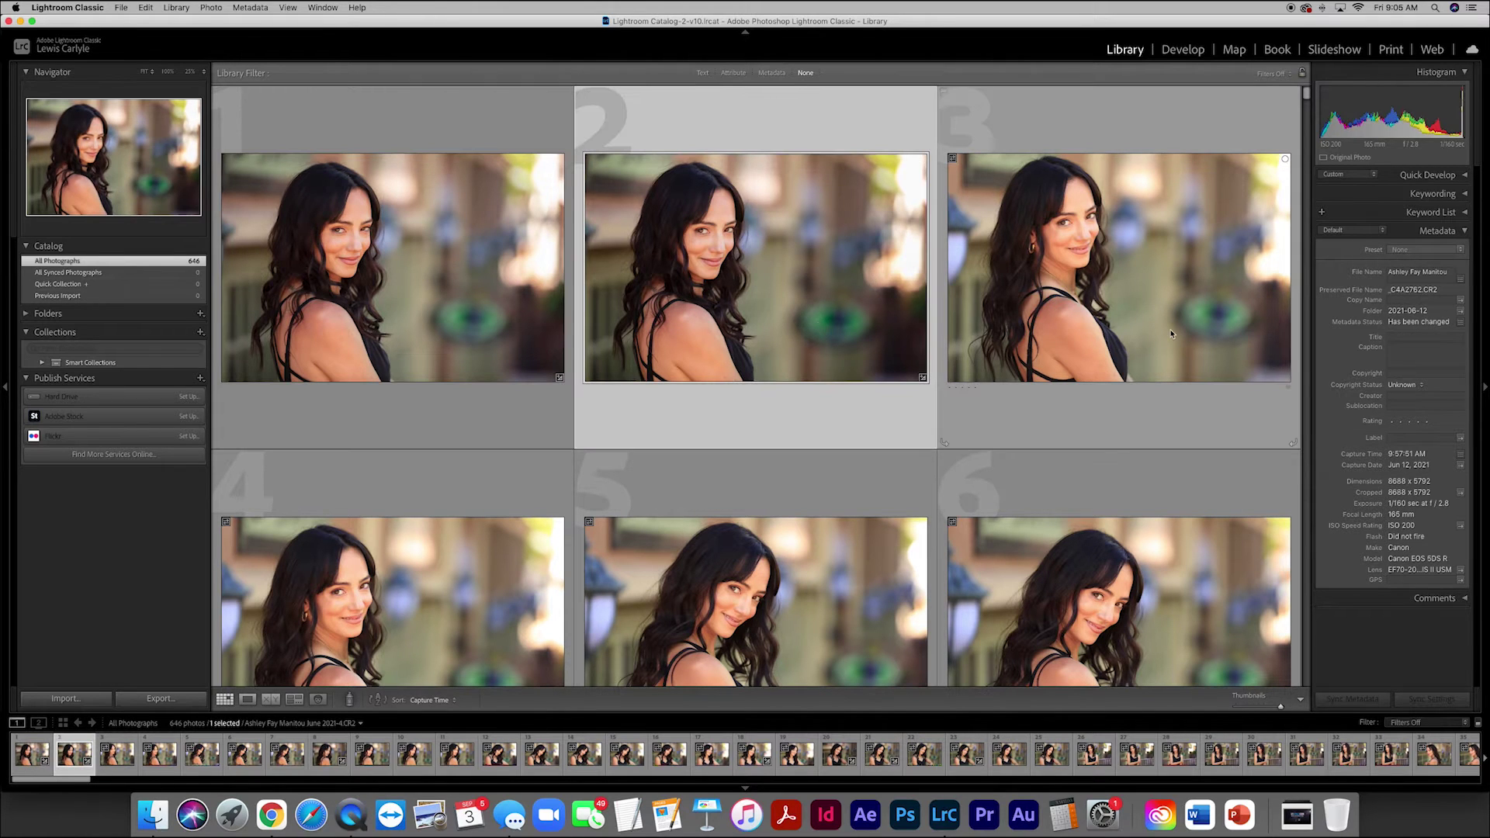
{"action": "left_click", "coordinate": [1053, 335]}
{"action": "left_click", "coordinate": [840, 320]}
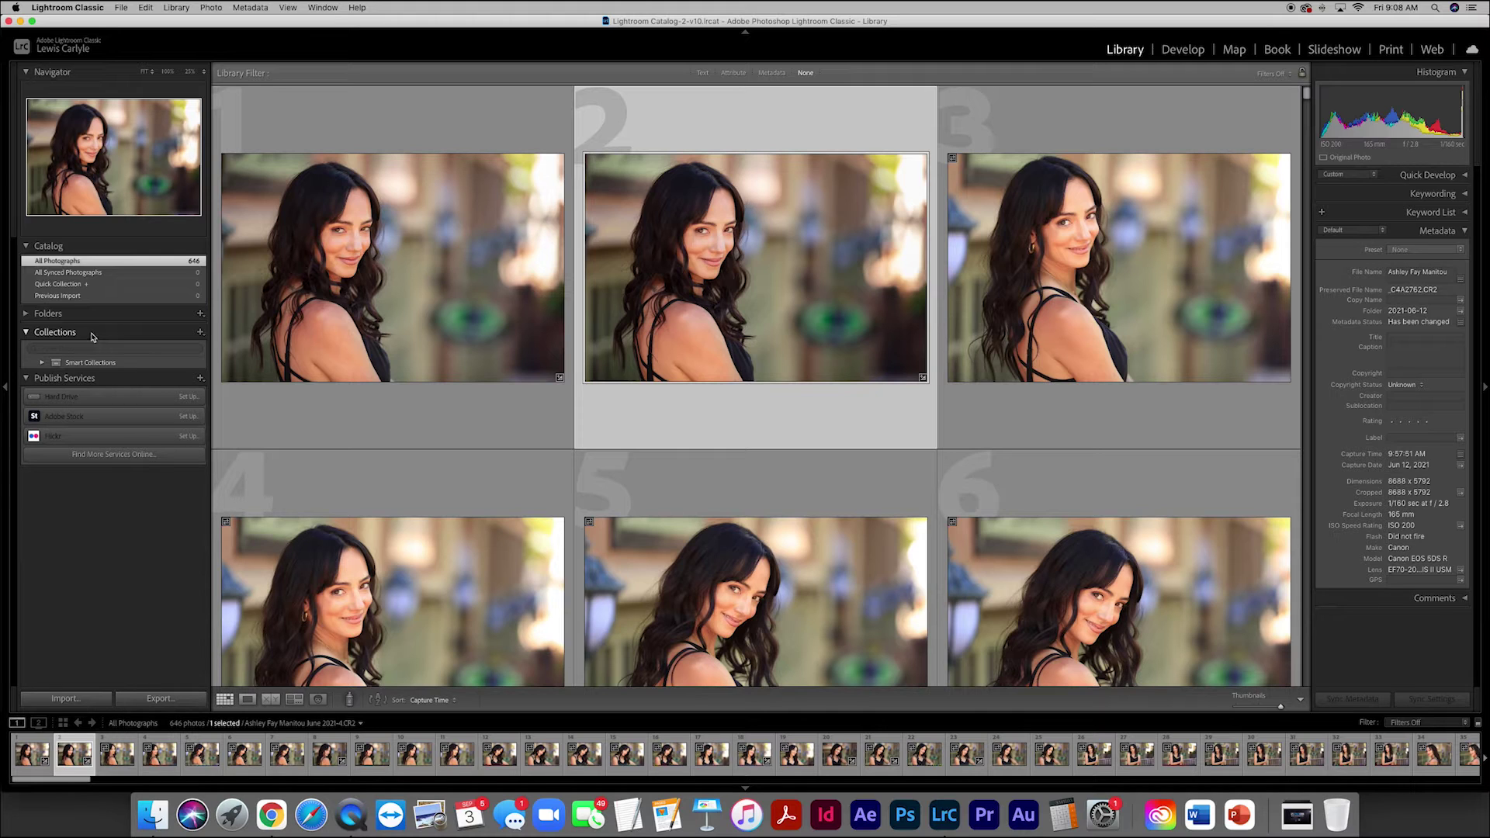
View portrait 2 in Loupe, compare it beside portrait 3, then go back to Grid view.
{"action": "left_click", "coordinate": [249, 700]}
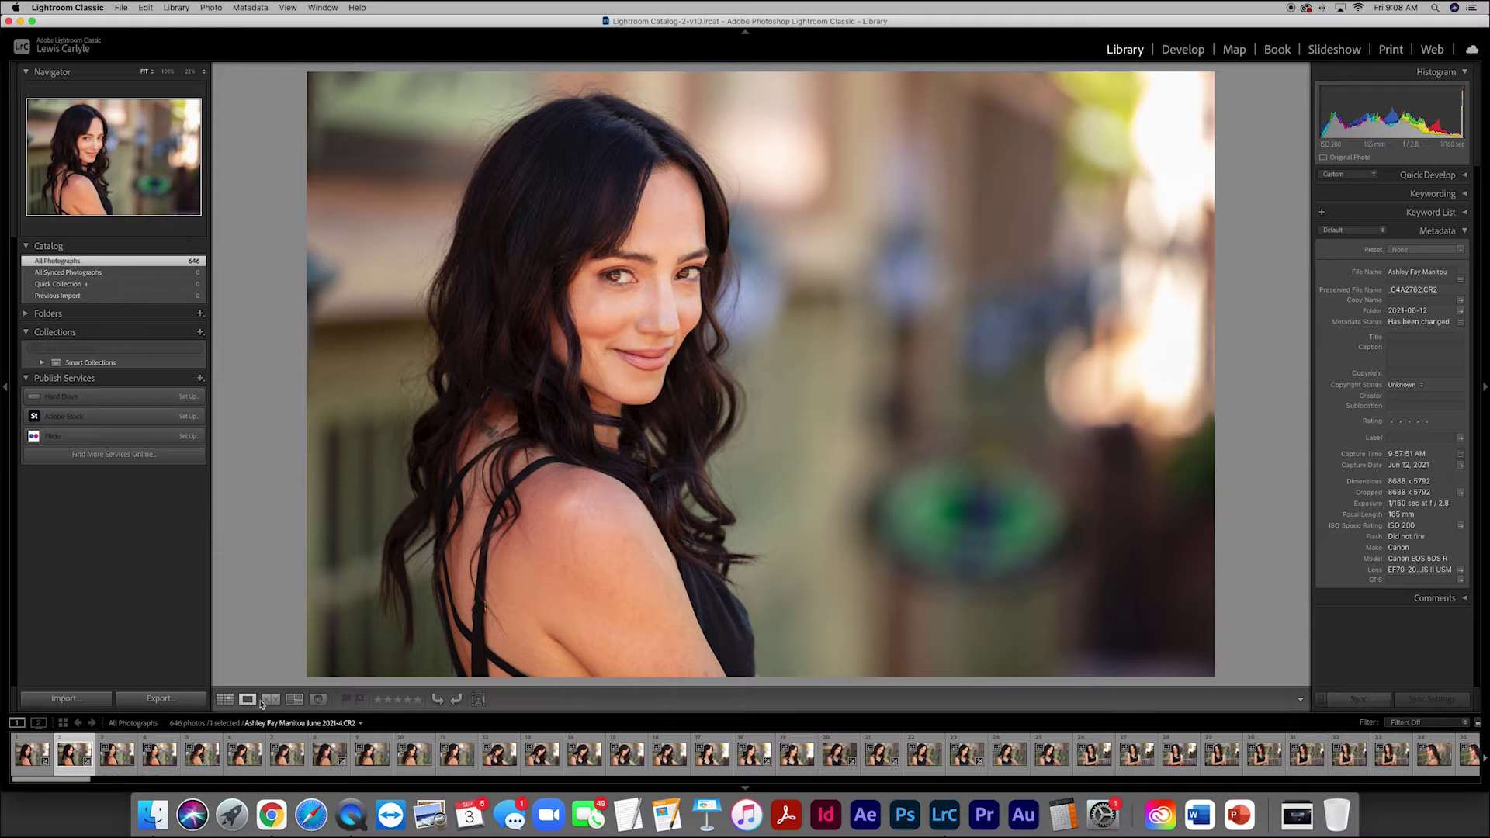
{"action": "left_click", "coordinate": [270, 699]}
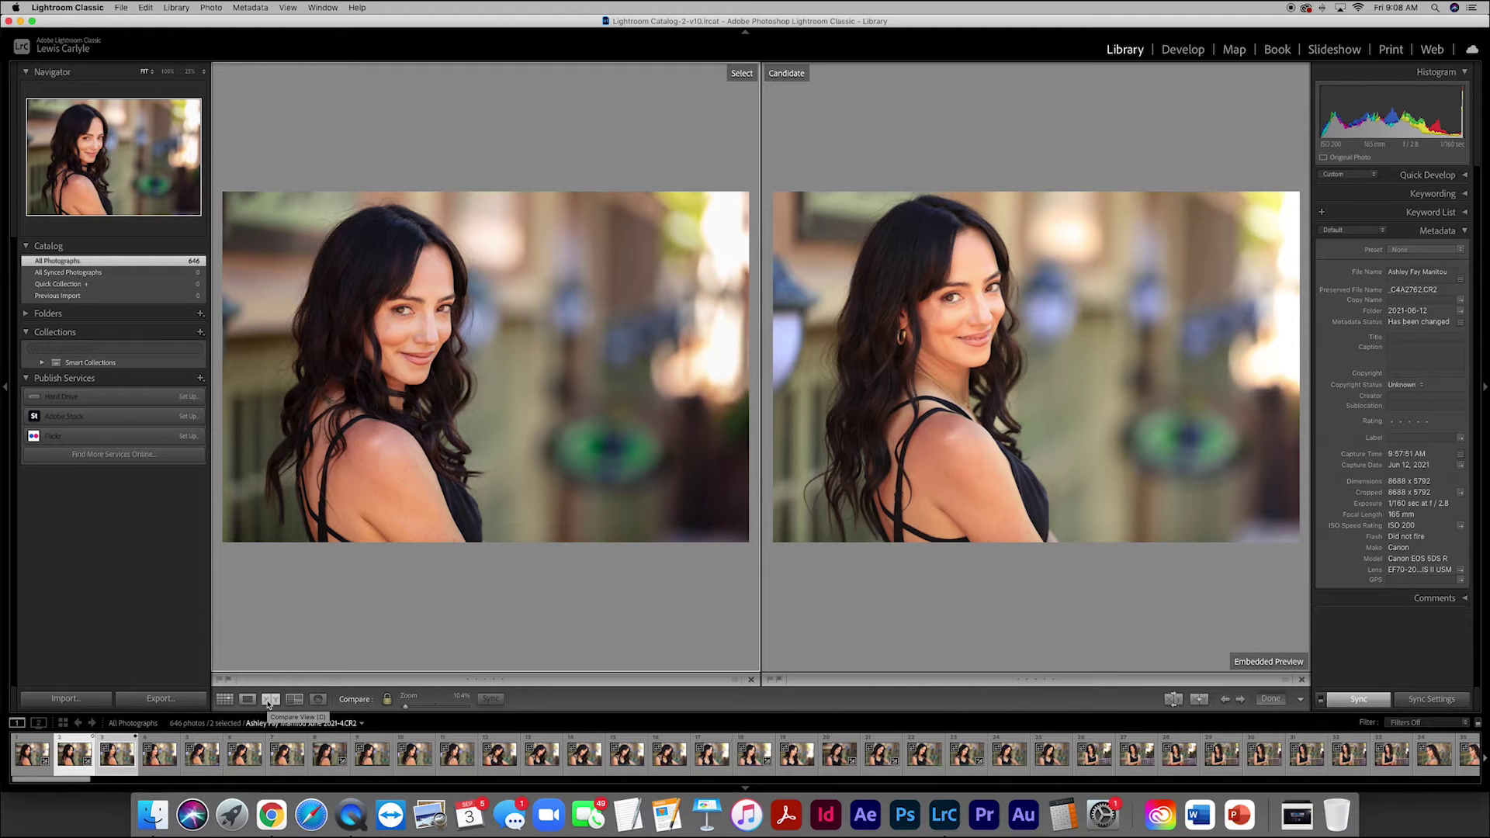
{"action": "left_click", "coordinate": [224, 700]}
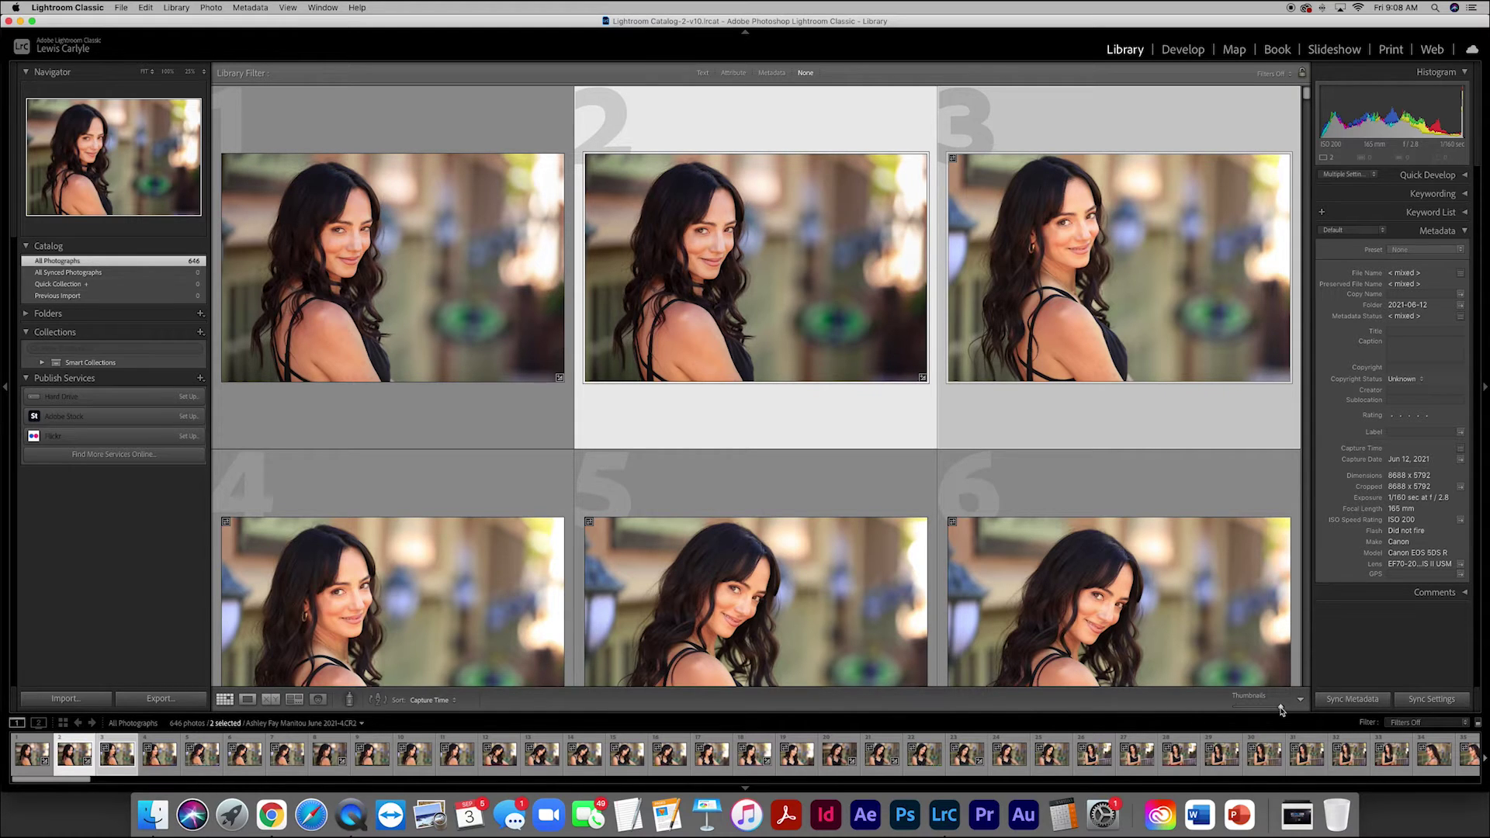
Shrink the grid thumbnails and scroll down to the yellow-dress photos near number 500.
{"action": "left_click_drag", "start_coordinate": [1281, 711], "coordinate": [1245, 710]}
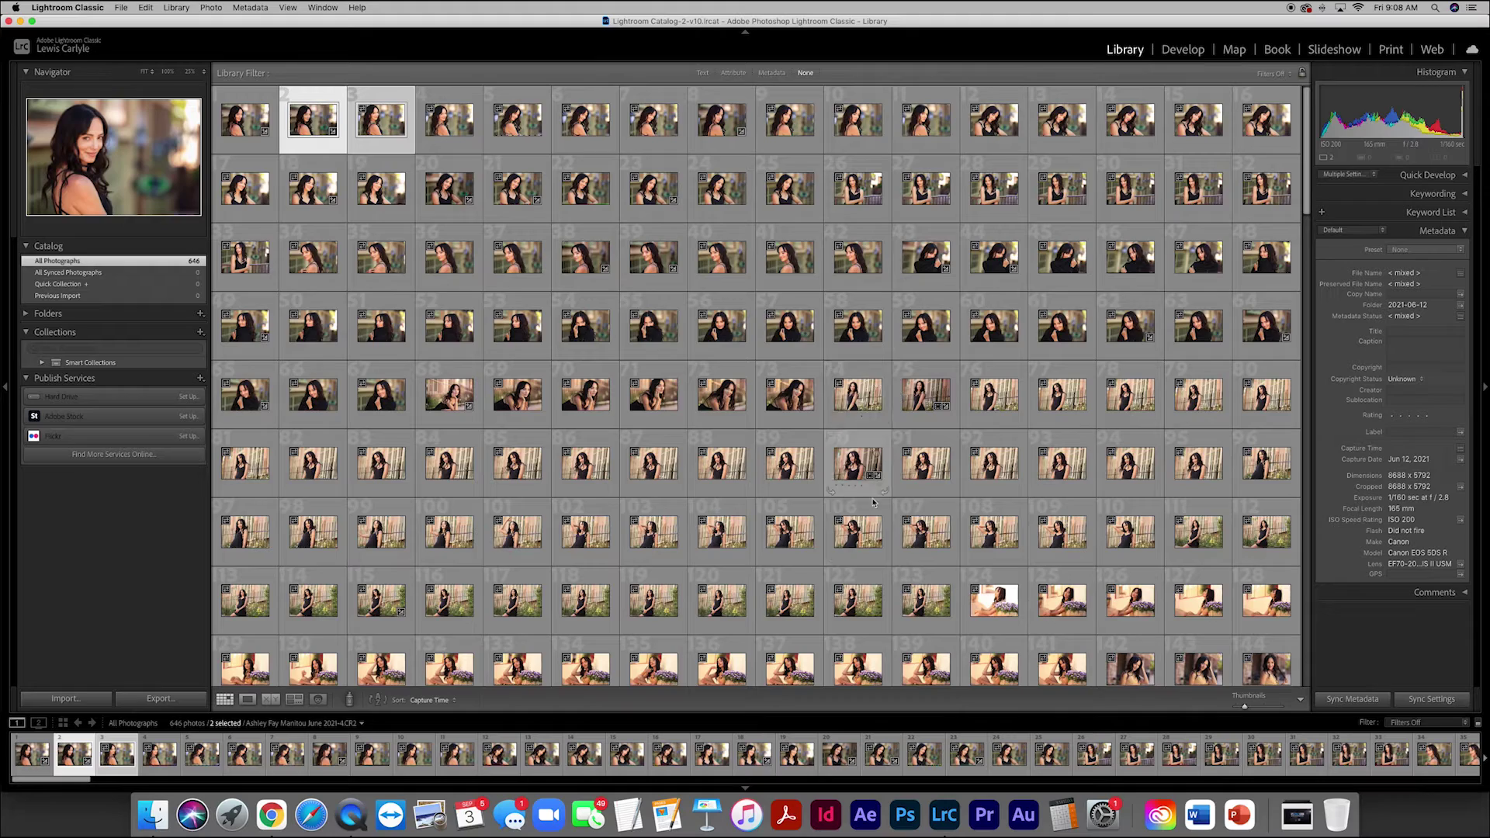
{"action": "scroll", "coordinate": [745, 470], "scroll_direction": "down", "scroll_amount": 2}
{"action": "scroll", "coordinate": [749, 472], "scroll_direction": "down", "scroll_amount": 7}
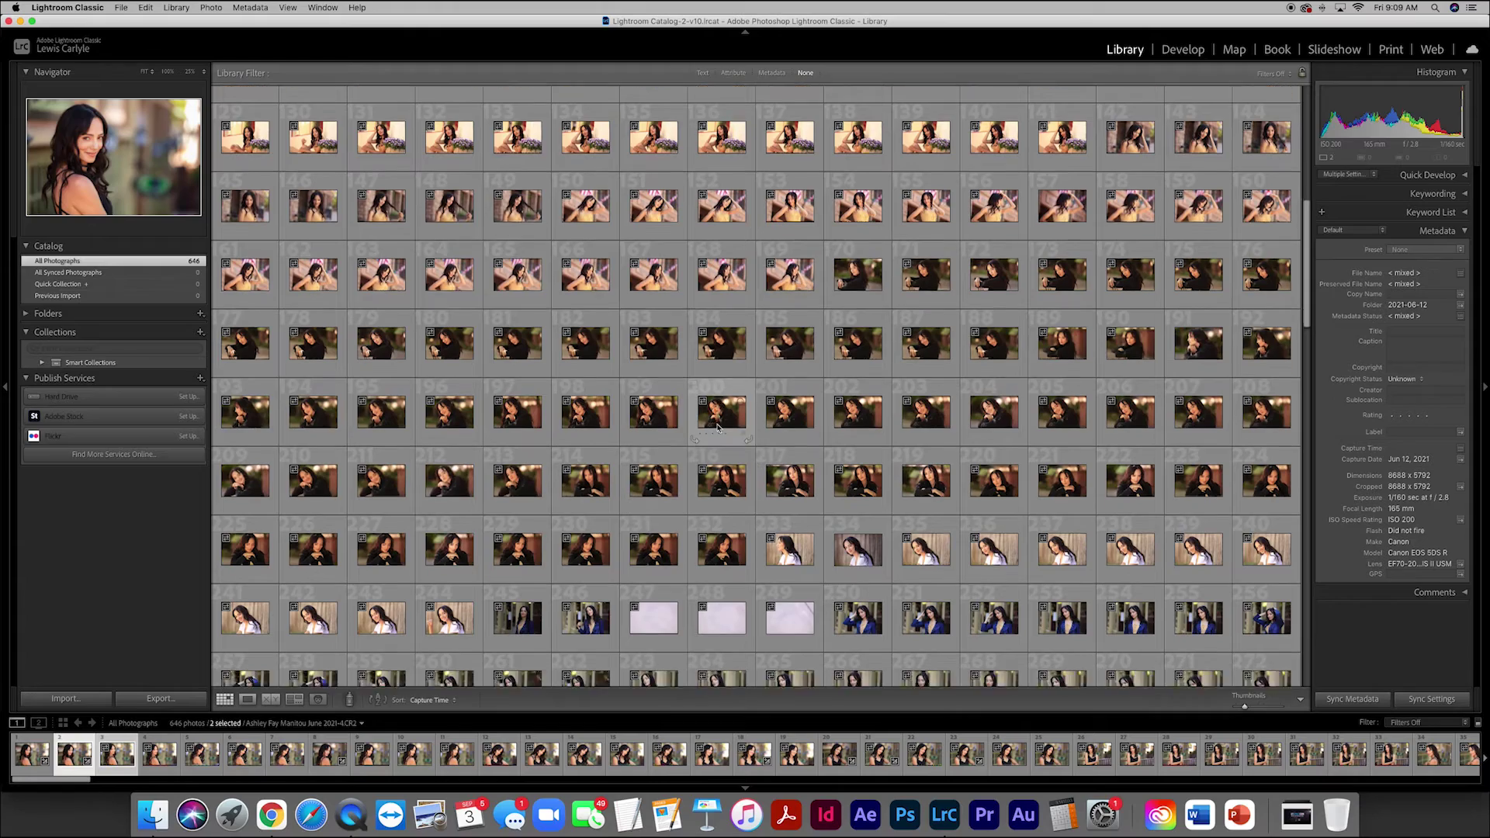
{"action": "scroll", "coordinate": [720, 427], "scroll_direction": "down", "scroll_amount": 6}
{"action": "scroll", "coordinate": [720, 427], "scroll_direction": "down", "scroll_amount": 12}
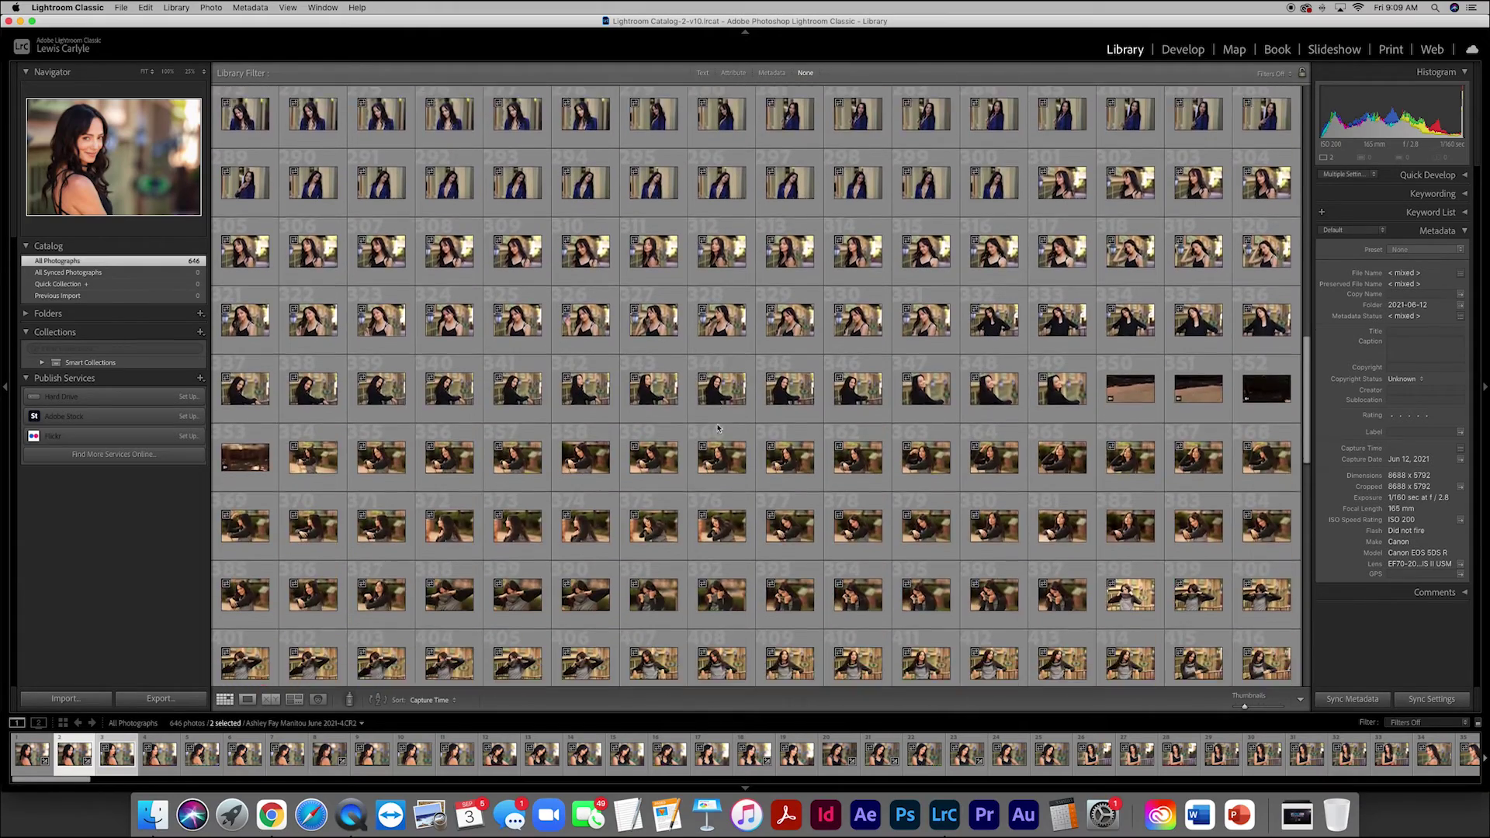
{"action": "scroll", "coordinate": [718, 427], "scroll_direction": "down", "scroll_amount": 1}
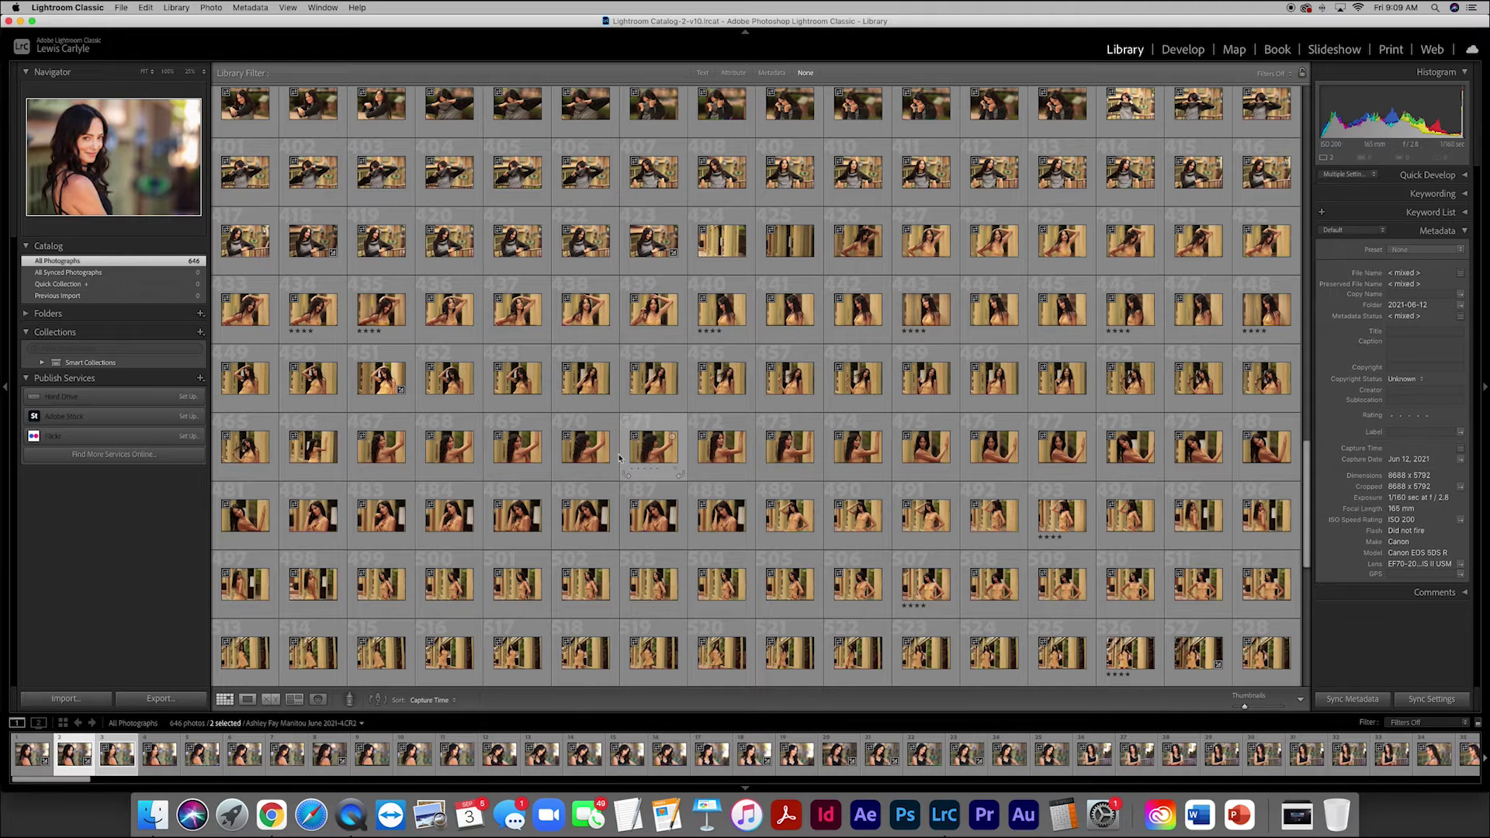
{"action": "scroll", "coordinate": [881, 454], "scroll_direction": "down", "scroll_amount": 4}
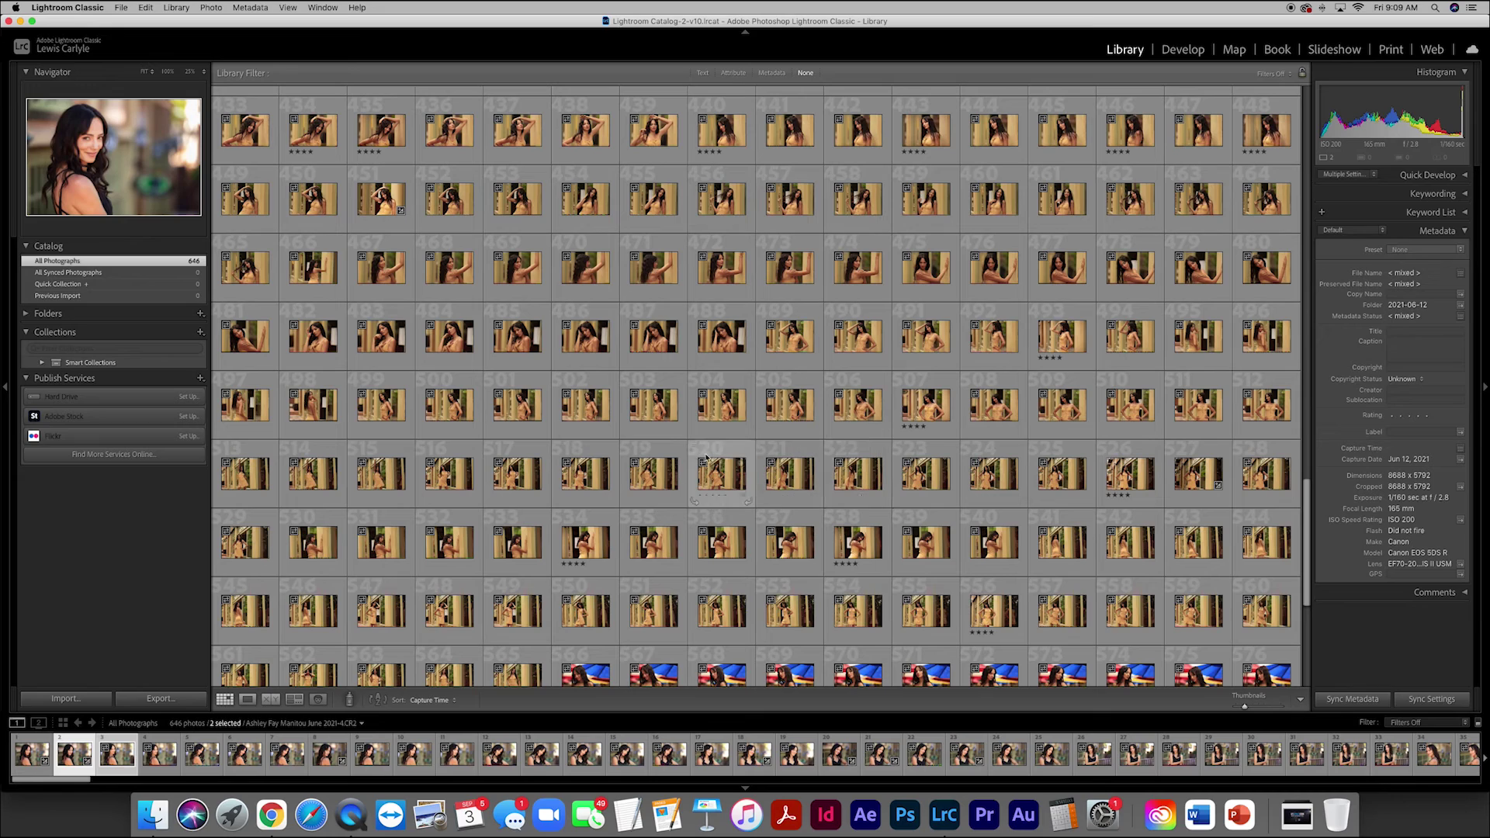
Select yellow-dress photo 504, enlarge thumbnails to three per row, and browse back up the grid.
{"action": "left_click", "coordinate": [731, 413]}
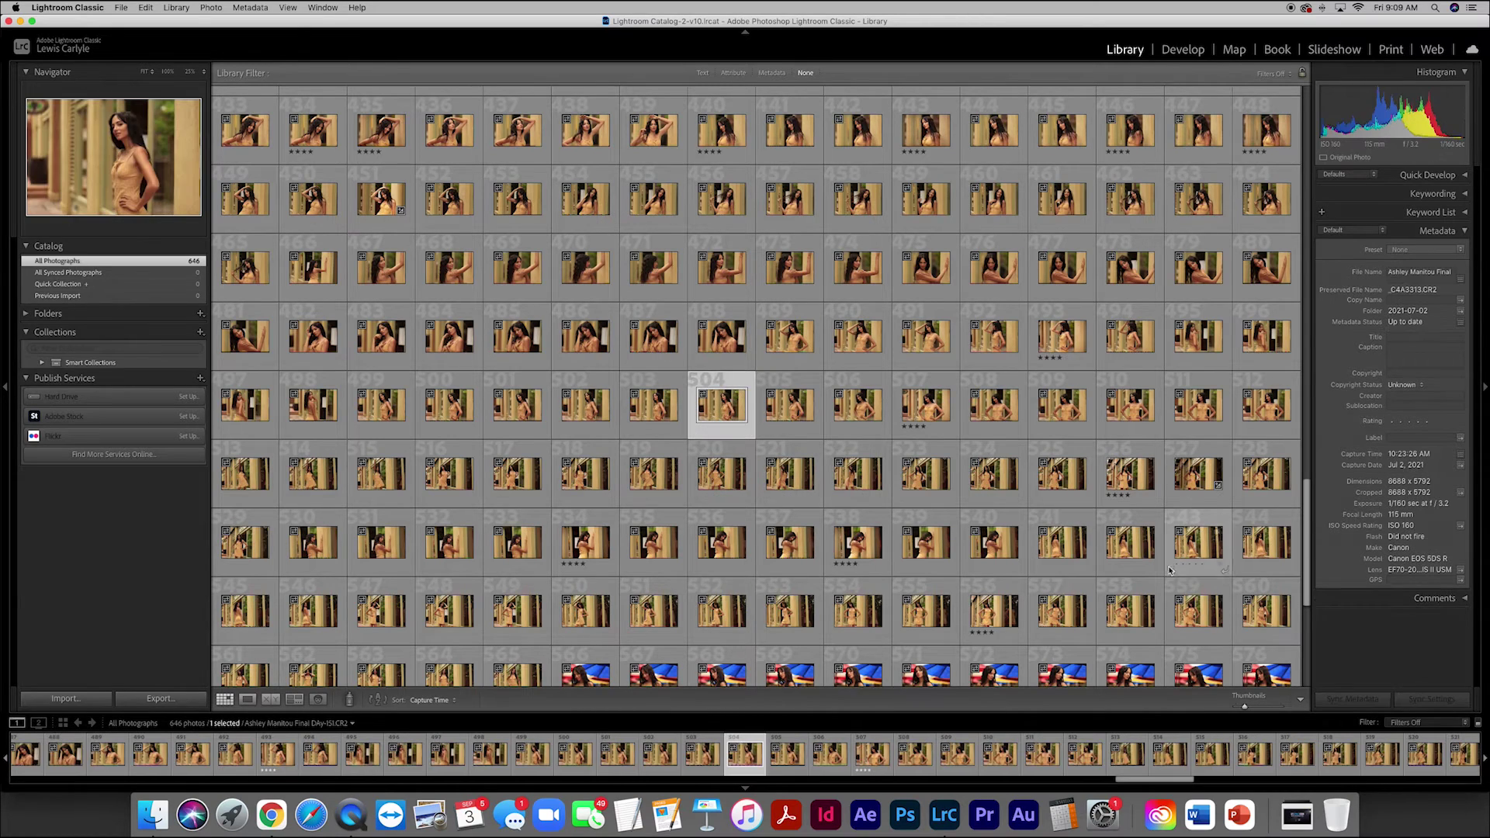
{"action": "left_click_drag", "start_coordinate": [1245, 708], "coordinate": [1285, 712]}
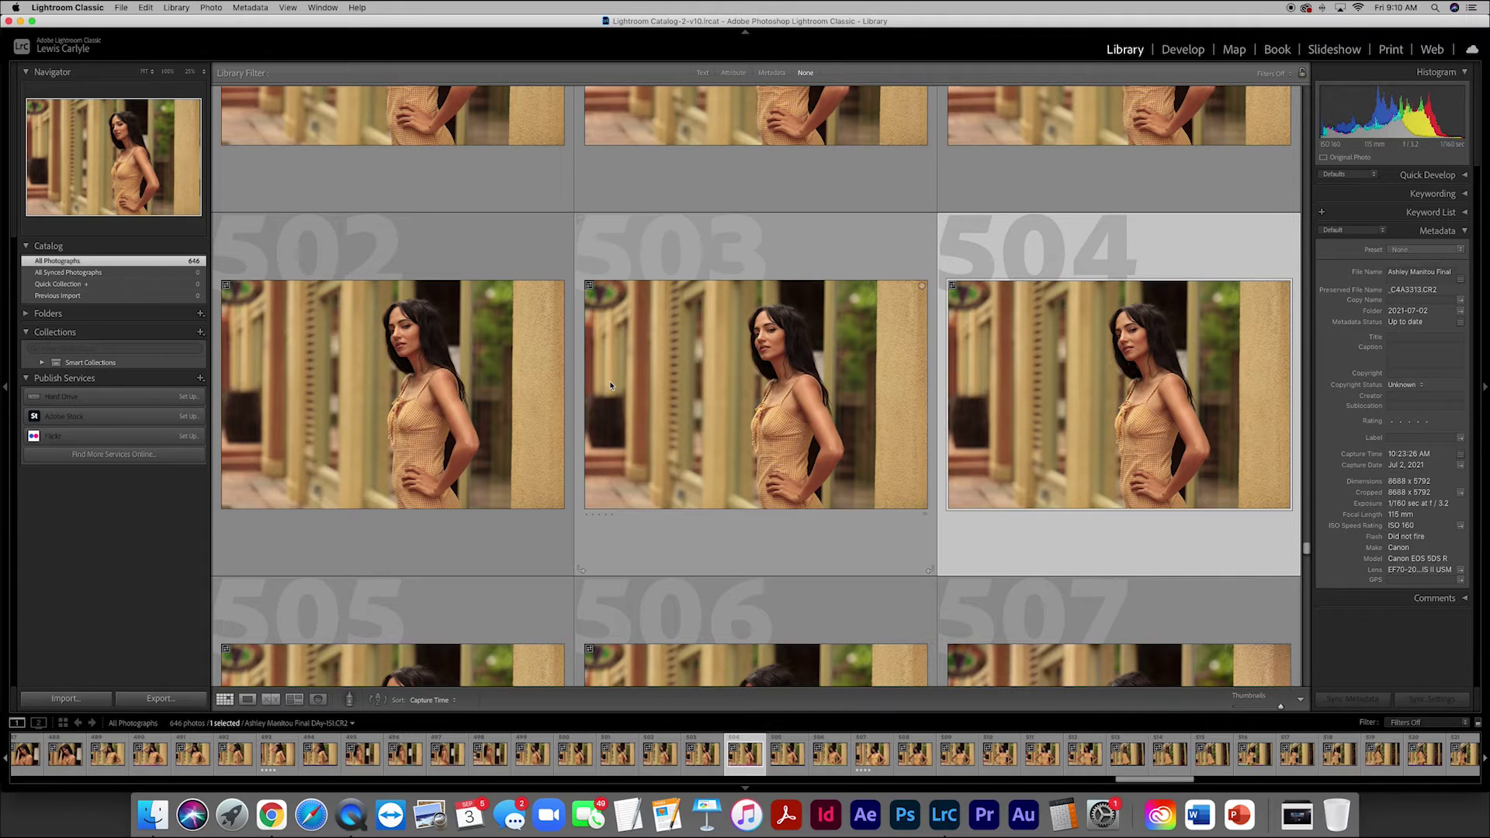
{"action": "scroll", "coordinate": [608, 384], "scroll_direction": "up", "scroll_amount": 5}
{"action": "scroll", "coordinate": [608, 392], "scroll_direction": "up", "scroll_amount": 8}
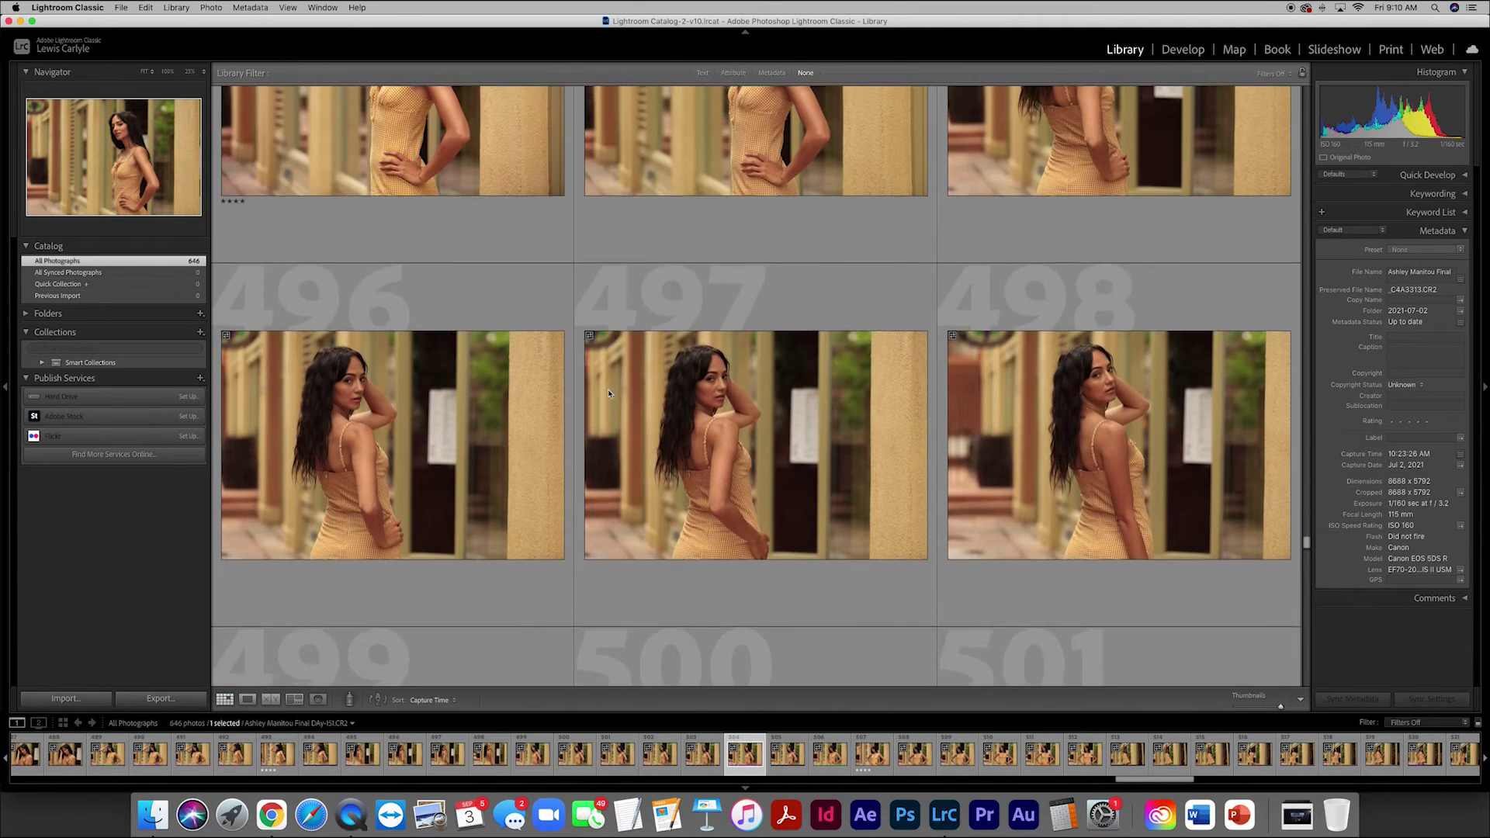
{"action": "scroll", "coordinate": [607, 390], "scroll_direction": "up", "scroll_amount": 20}
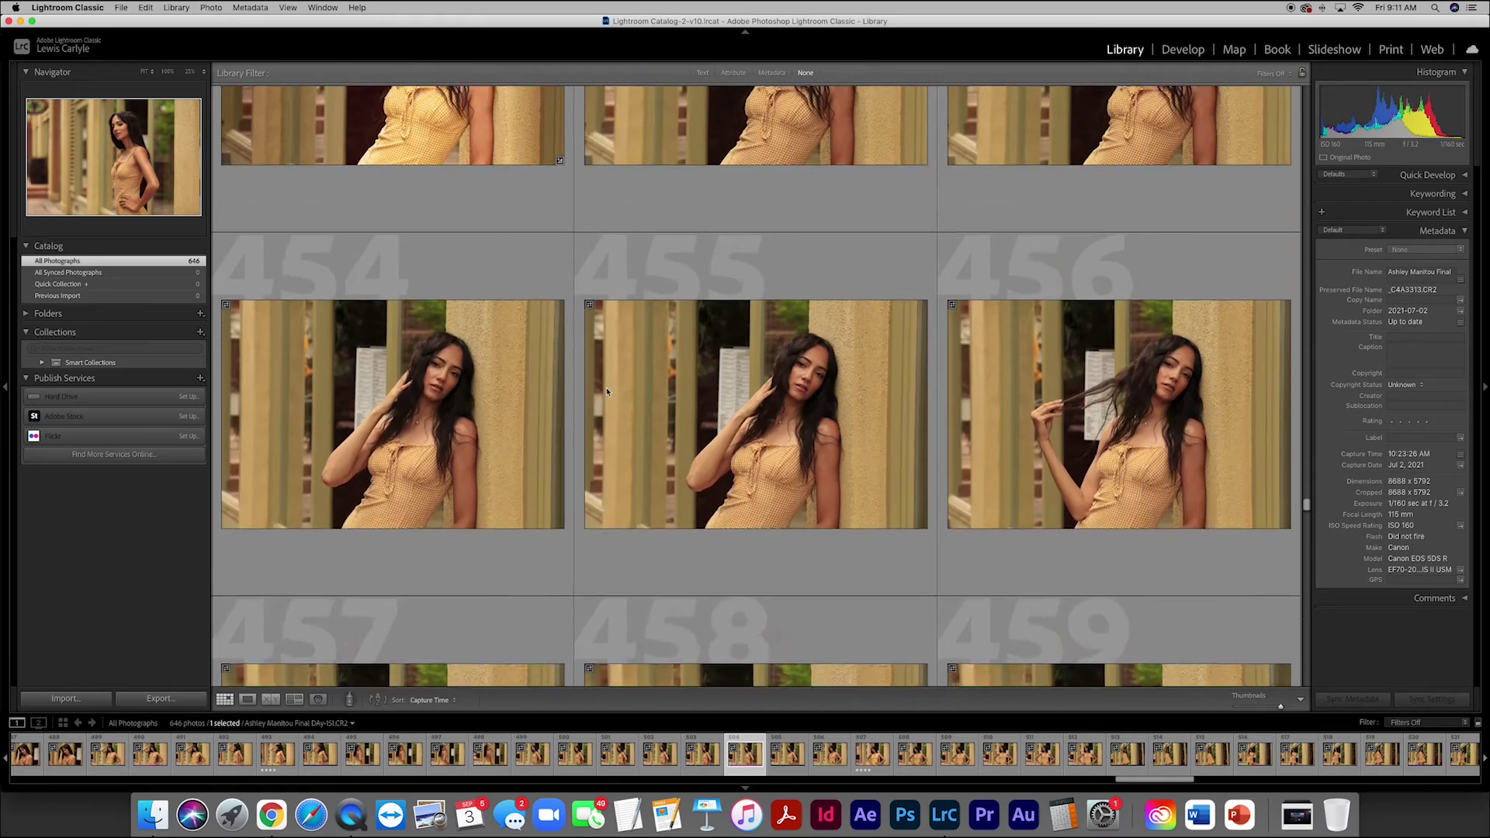
{"action": "scroll", "coordinate": [608, 390], "scroll_direction": "up", "scroll_amount": 10}
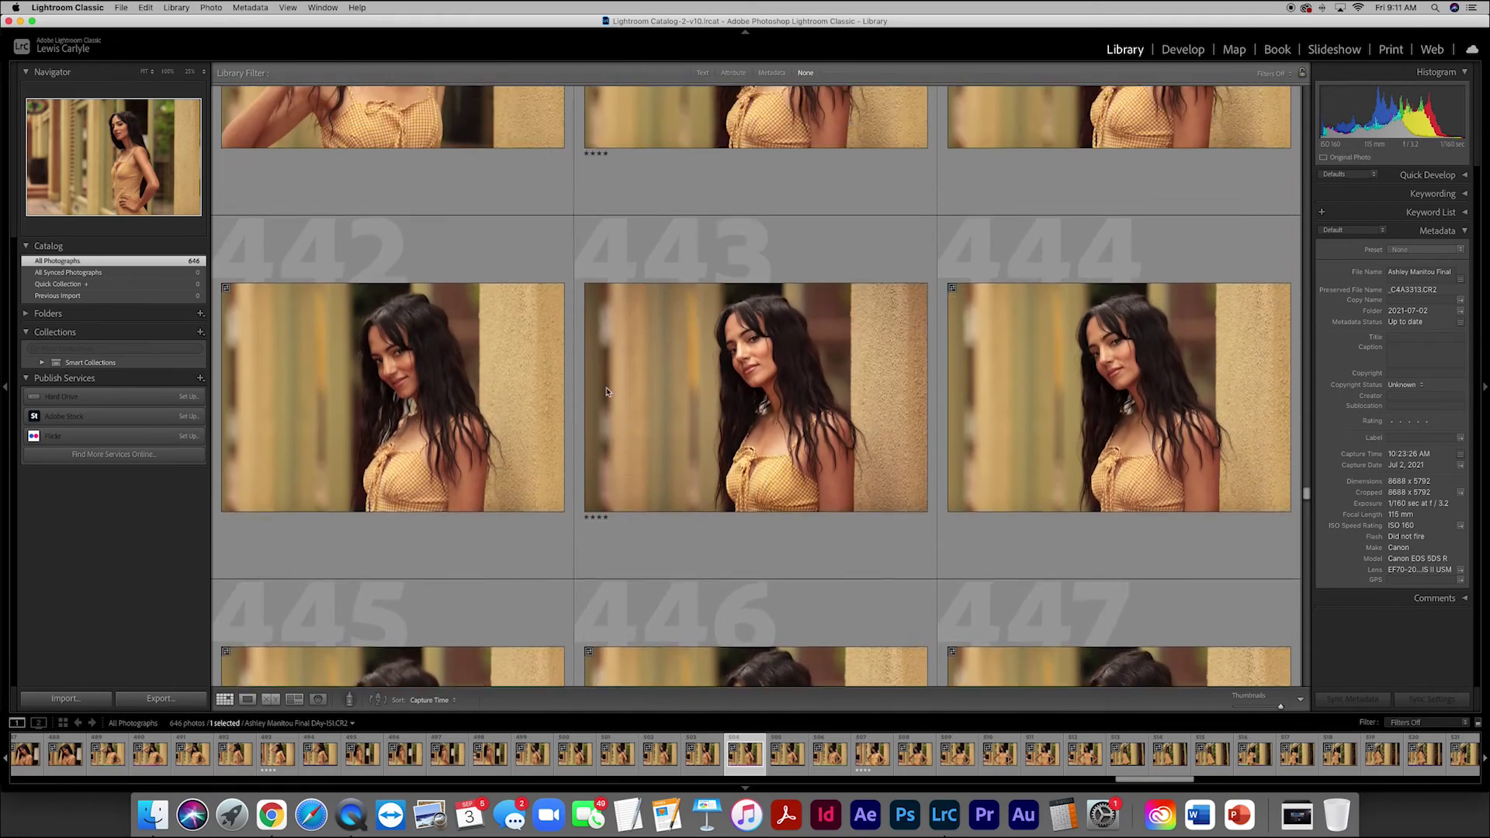
{"action": "scroll", "coordinate": [607, 390], "scroll_direction": "up", "scroll_amount": 6}
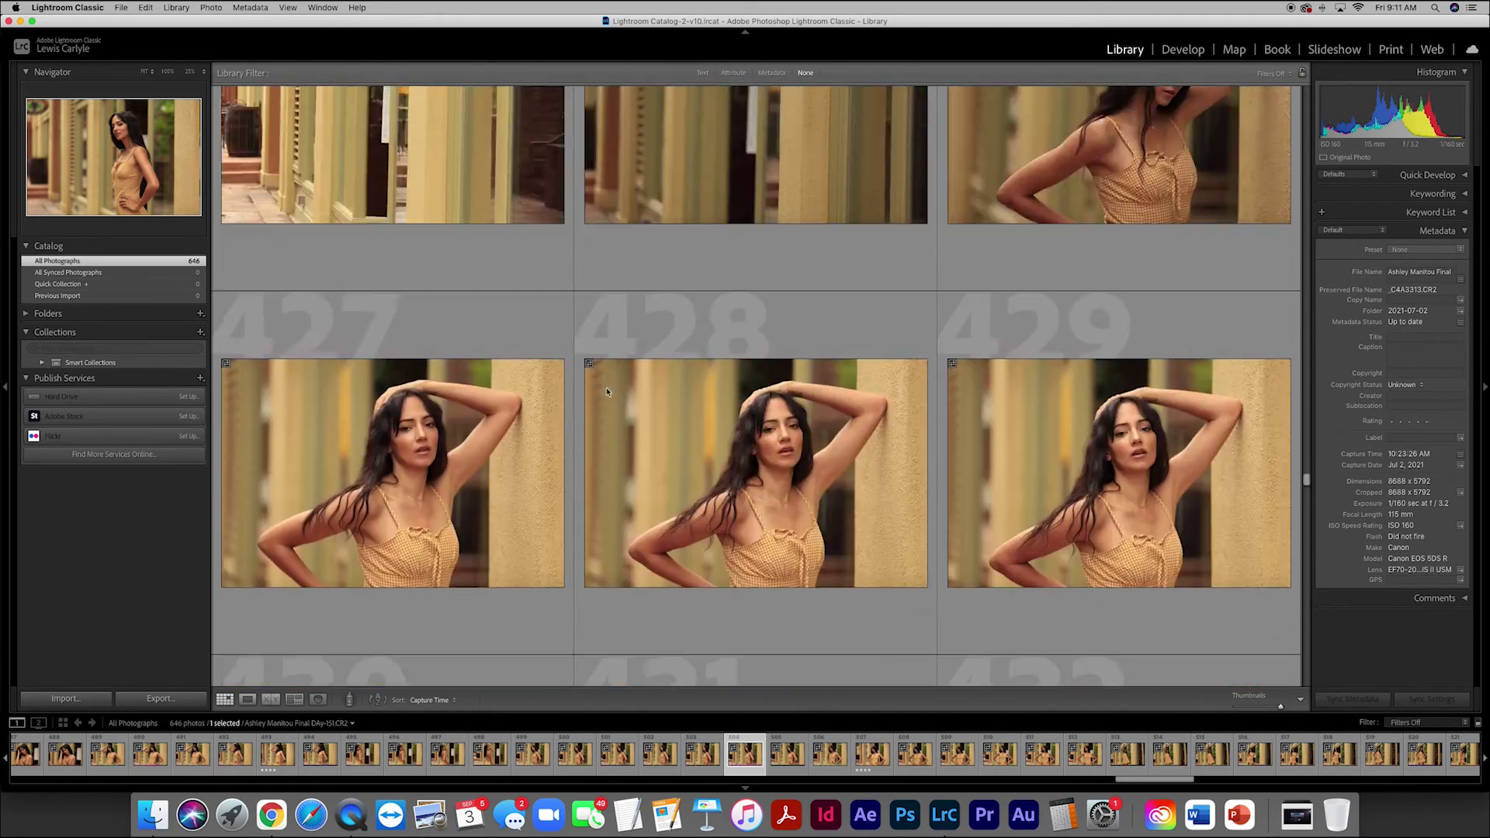
{"action": "scroll", "coordinate": [608, 390], "scroll_direction": "down", "scroll_amount": 5}
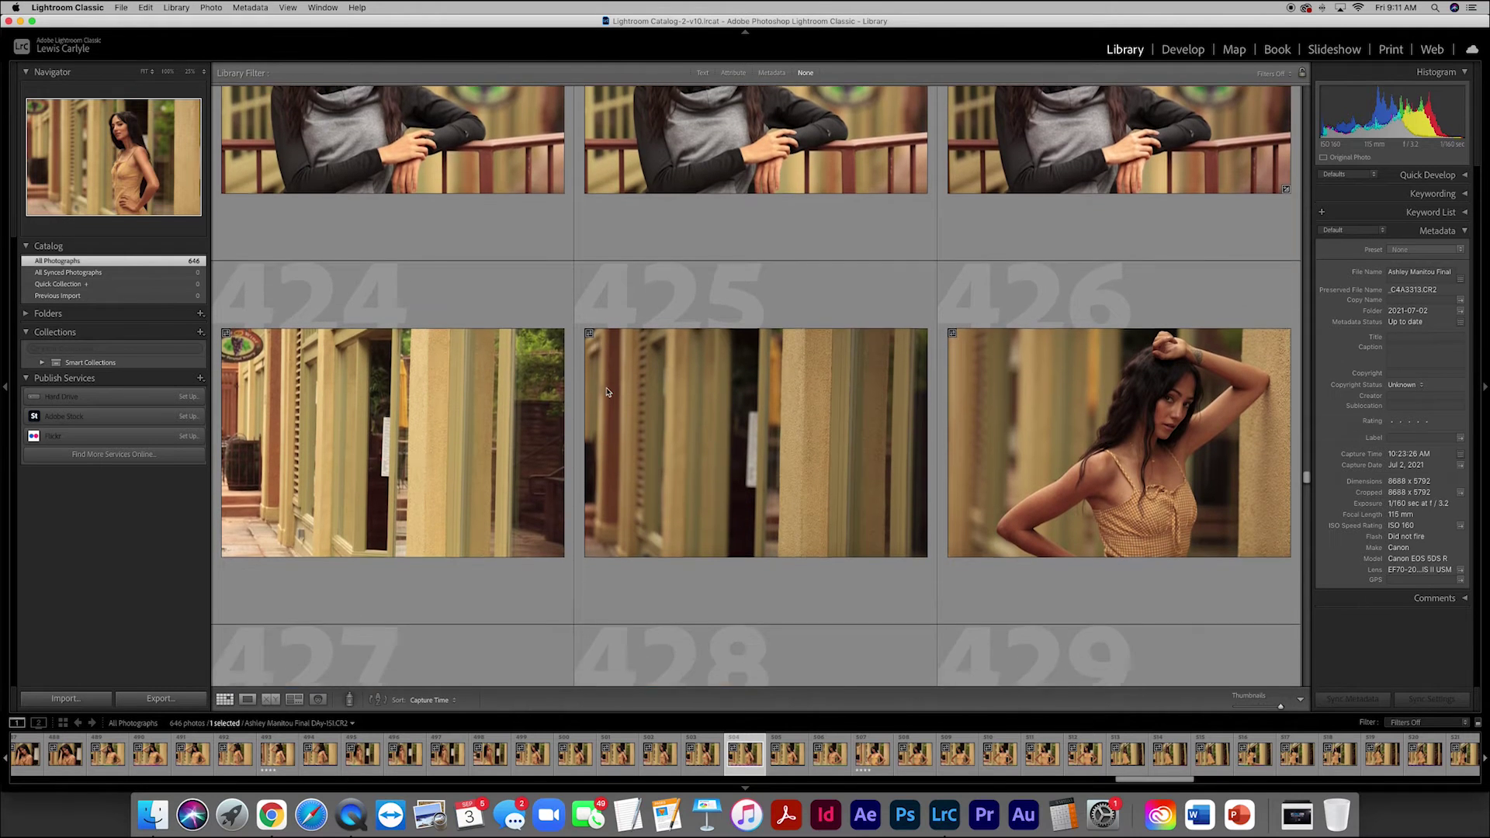
{"action": "scroll", "coordinate": [607, 390], "scroll_direction": "down", "scroll_amount": 2}
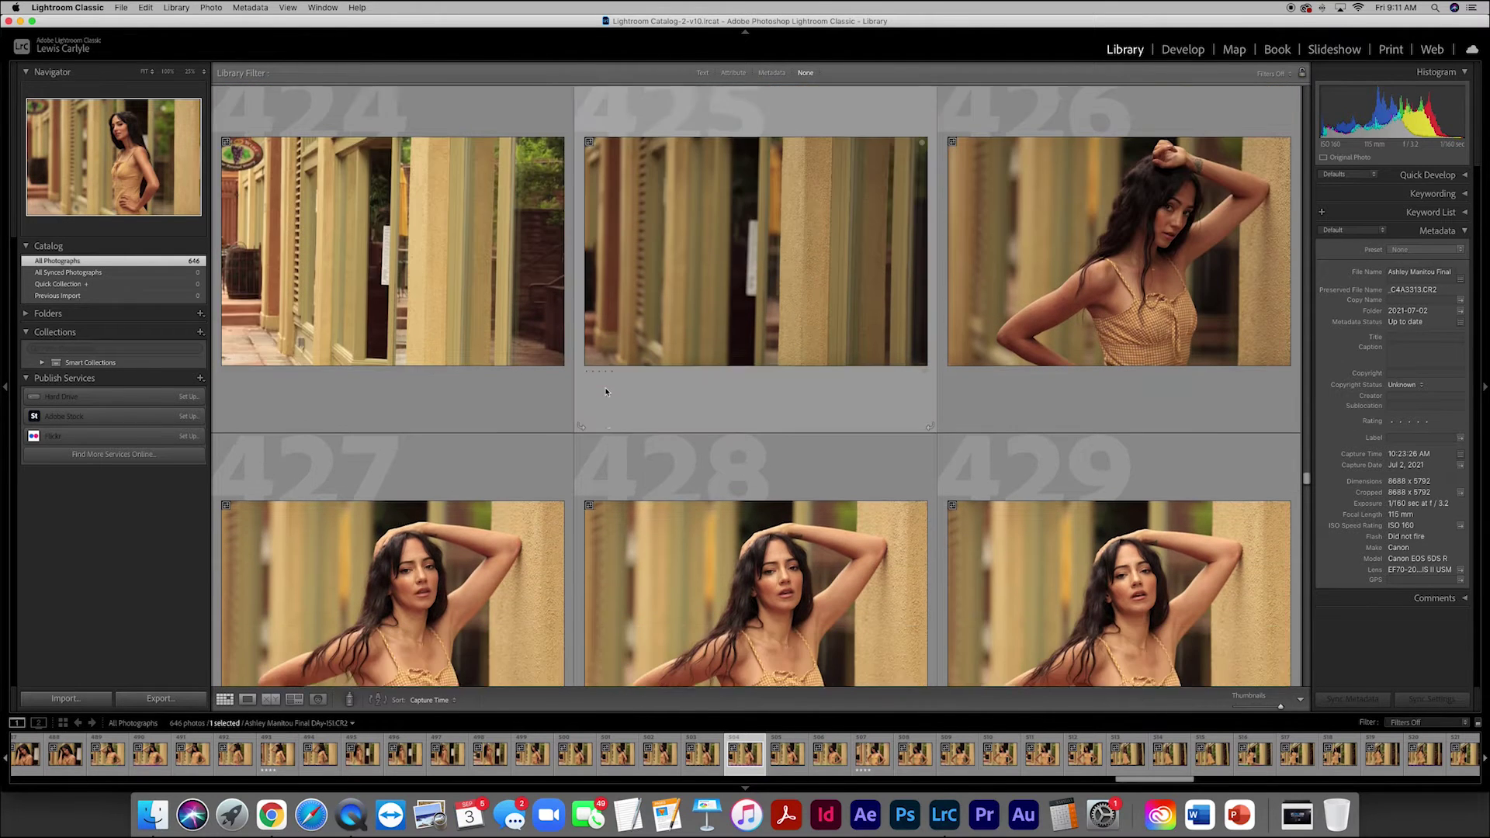
{"action": "scroll", "coordinate": [418, 273], "scroll_direction": "down", "scroll_amount": 1}
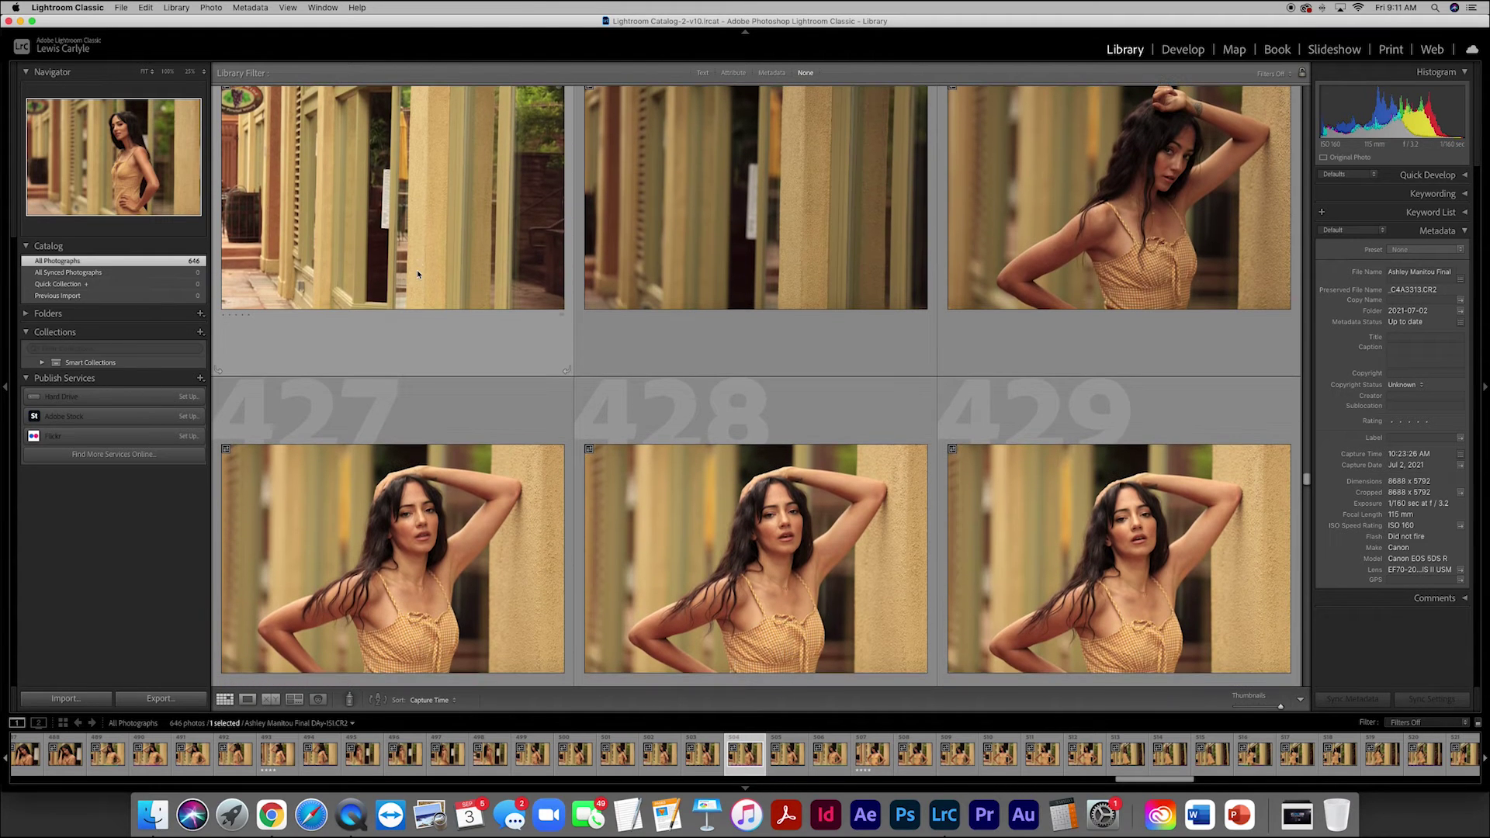
{"action": "scroll", "coordinate": [417, 273], "scroll_direction": "up", "scroll_amount": 1}
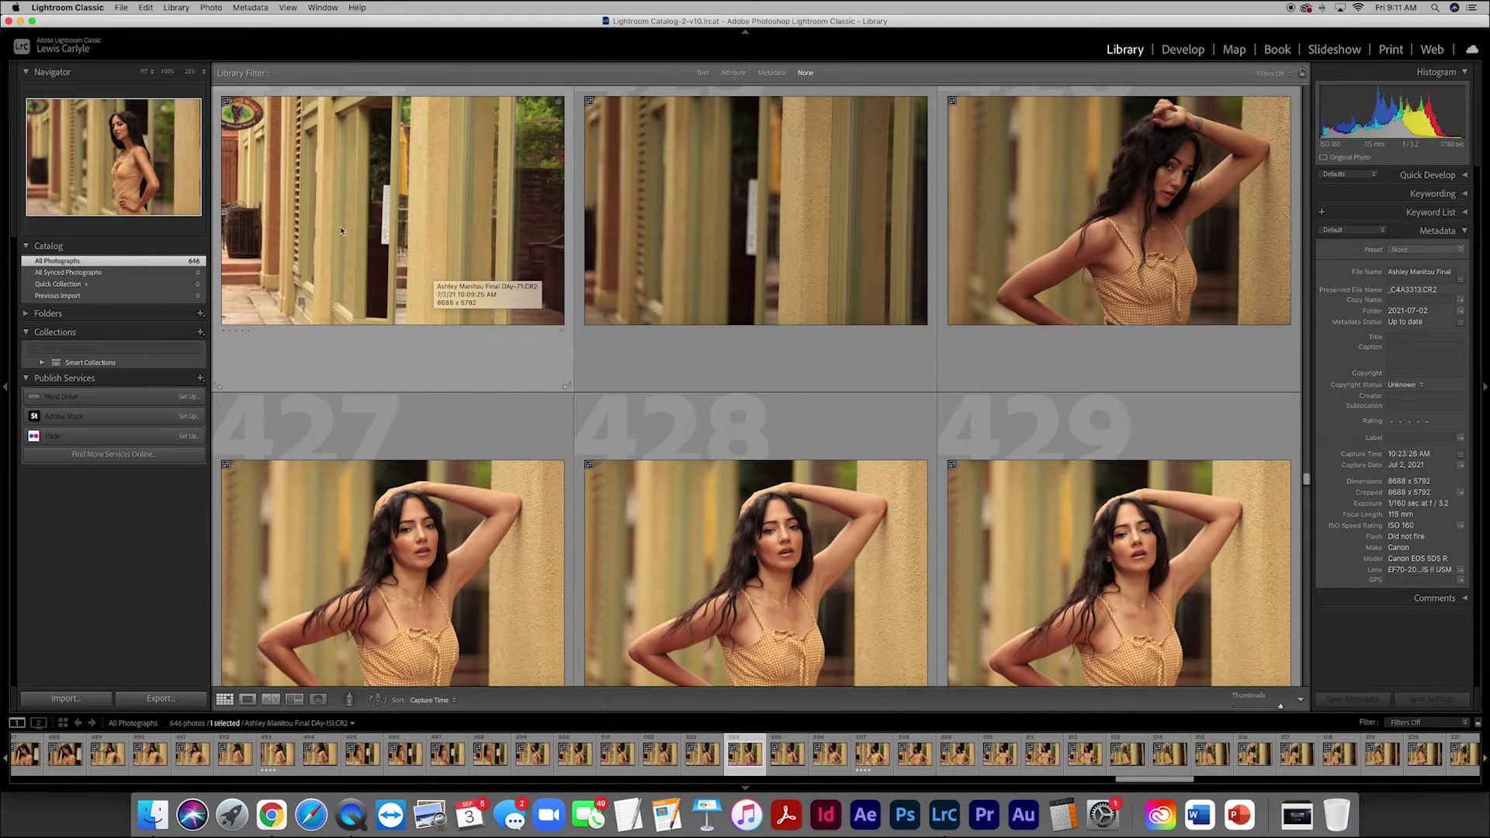
Select photo 424, the empty doorway shot, and open it full size in Loupe view.
{"action": "left_click", "coordinate": [394, 220]}
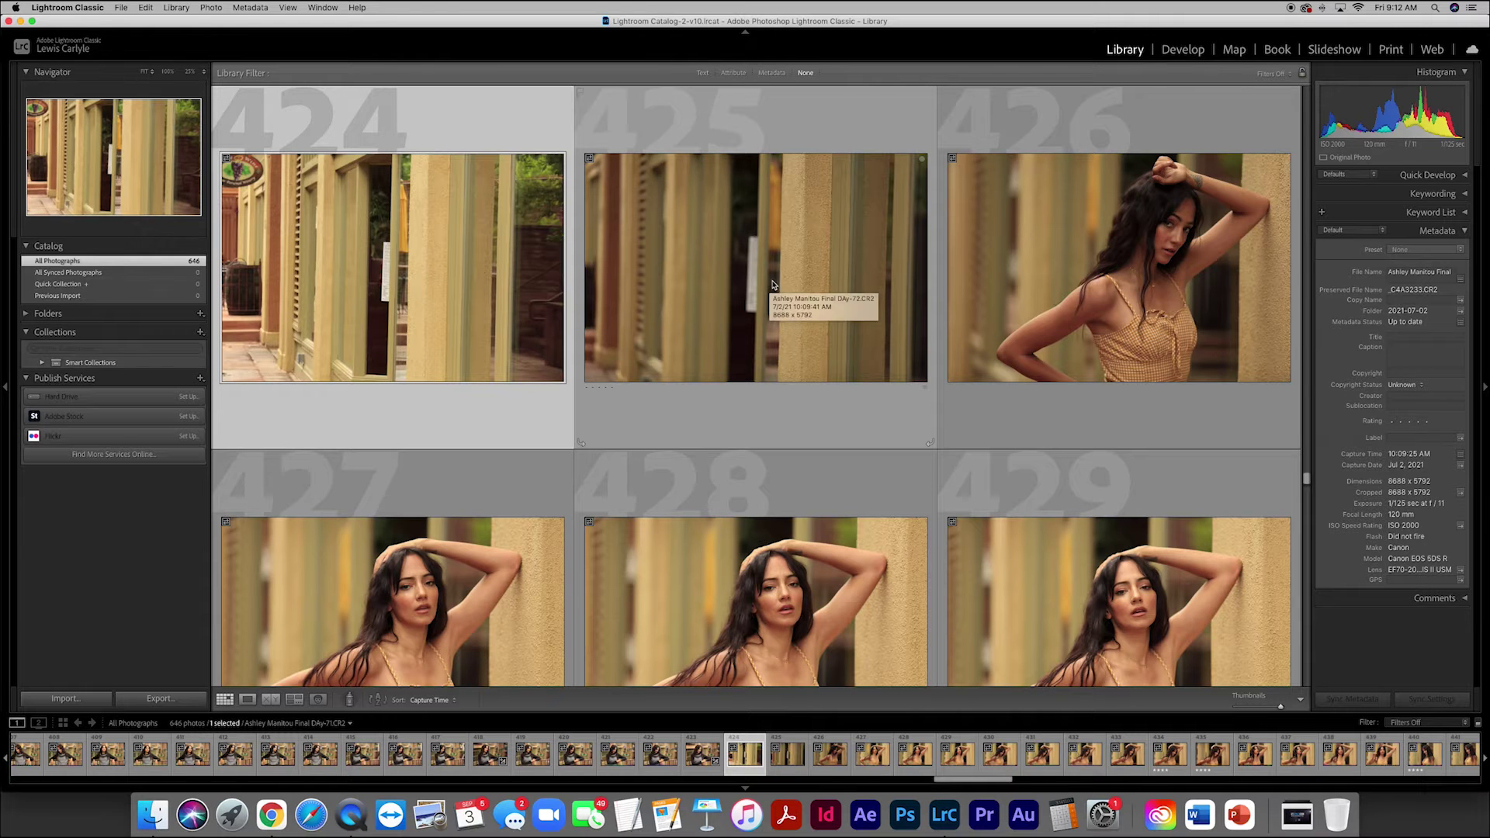
{"action": "scroll", "coordinate": [773, 284], "scroll_direction": "down", "scroll_amount": 3}
{"action": "scroll", "coordinate": [773, 284], "scroll_direction": "down", "scroll_amount": 2}
{"action": "scroll", "coordinate": [773, 285], "scroll_direction": "up", "scroll_amount": 5}
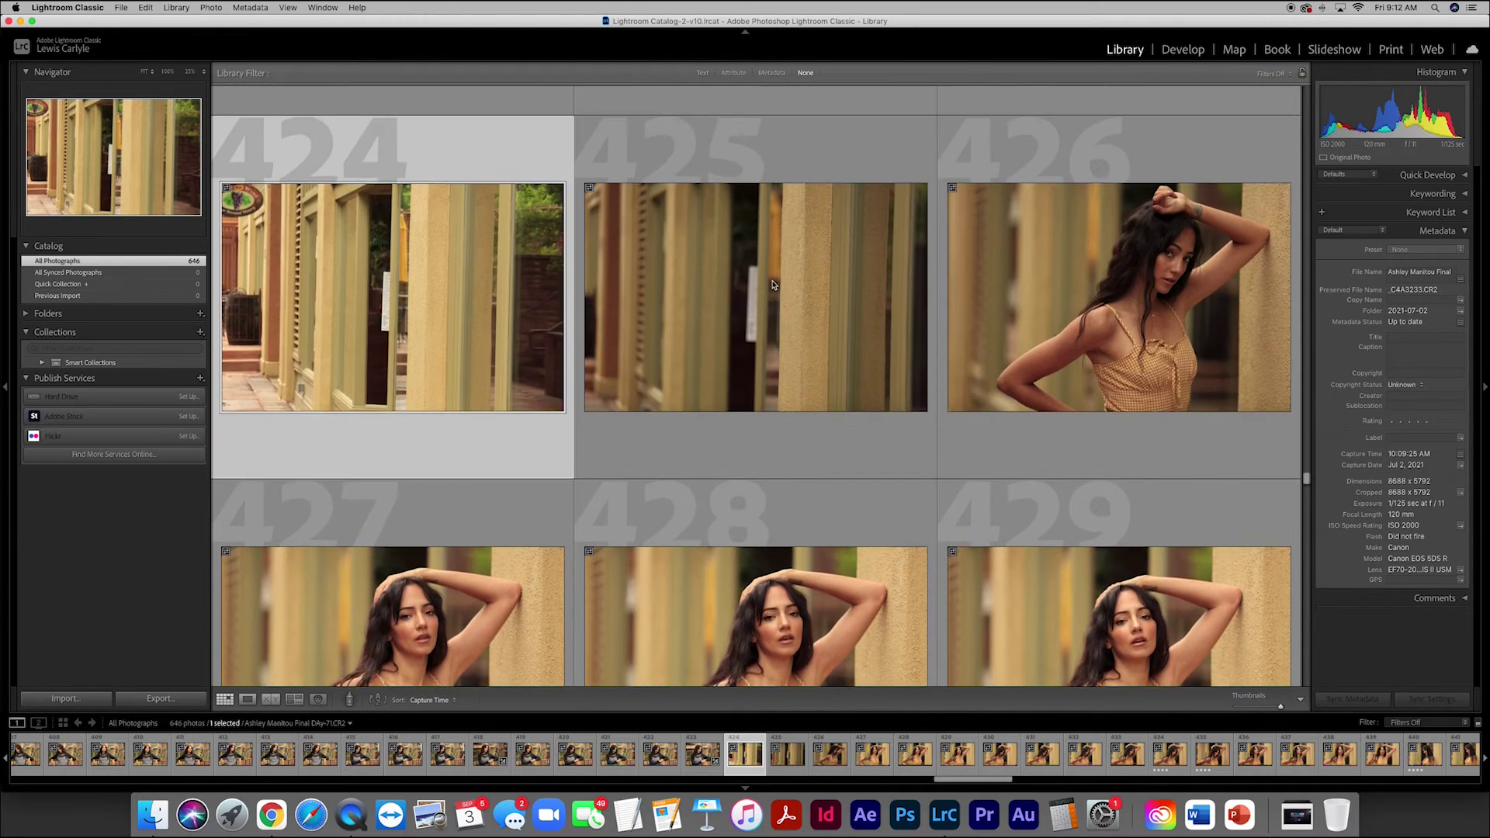
{"action": "scroll", "coordinate": [773, 284], "scroll_direction": "down", "scroll_amount": 4}
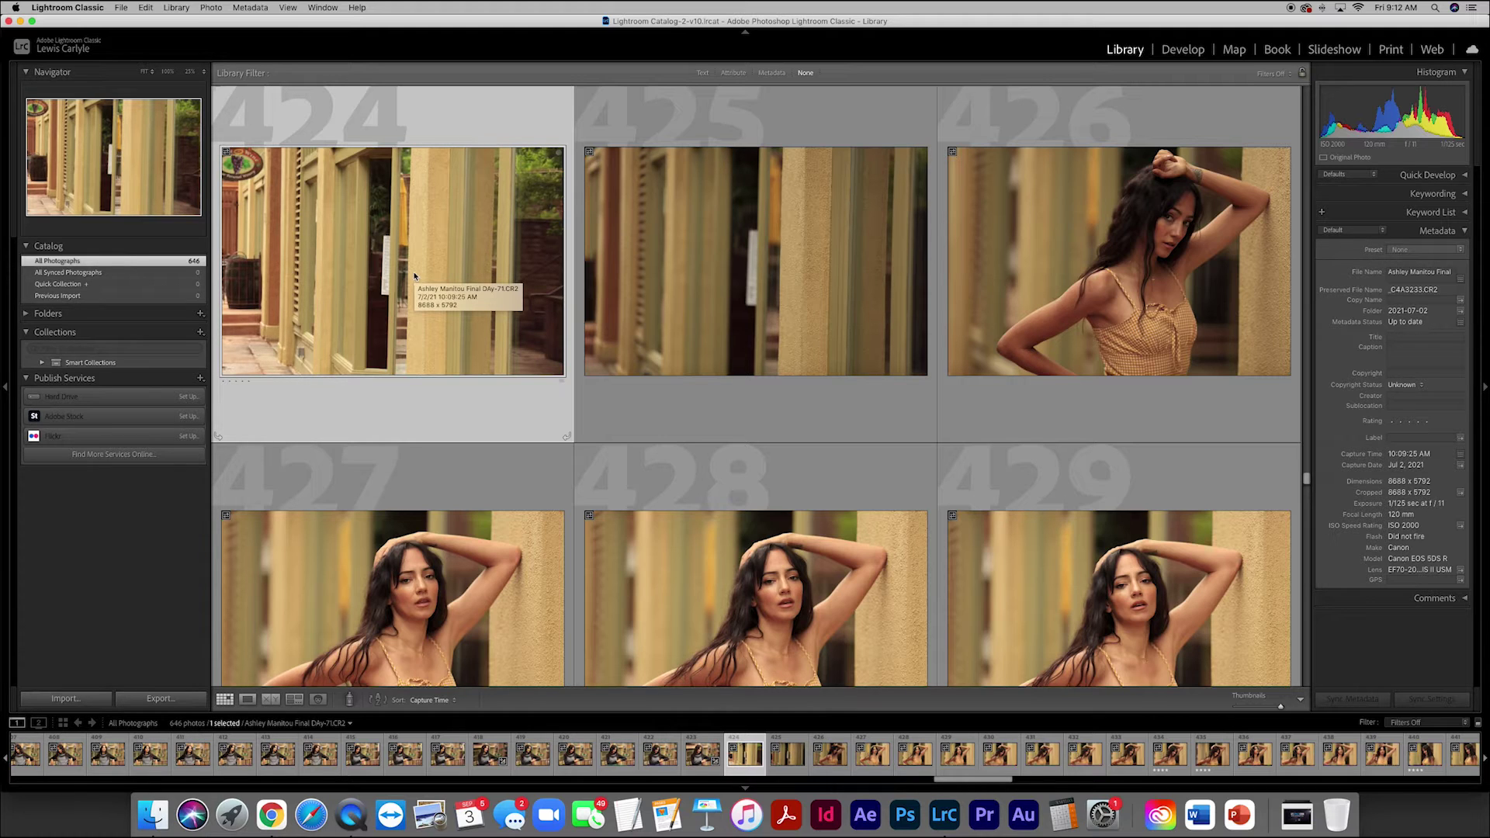
{"action": "double_click", "coordinate": [368, 258]}
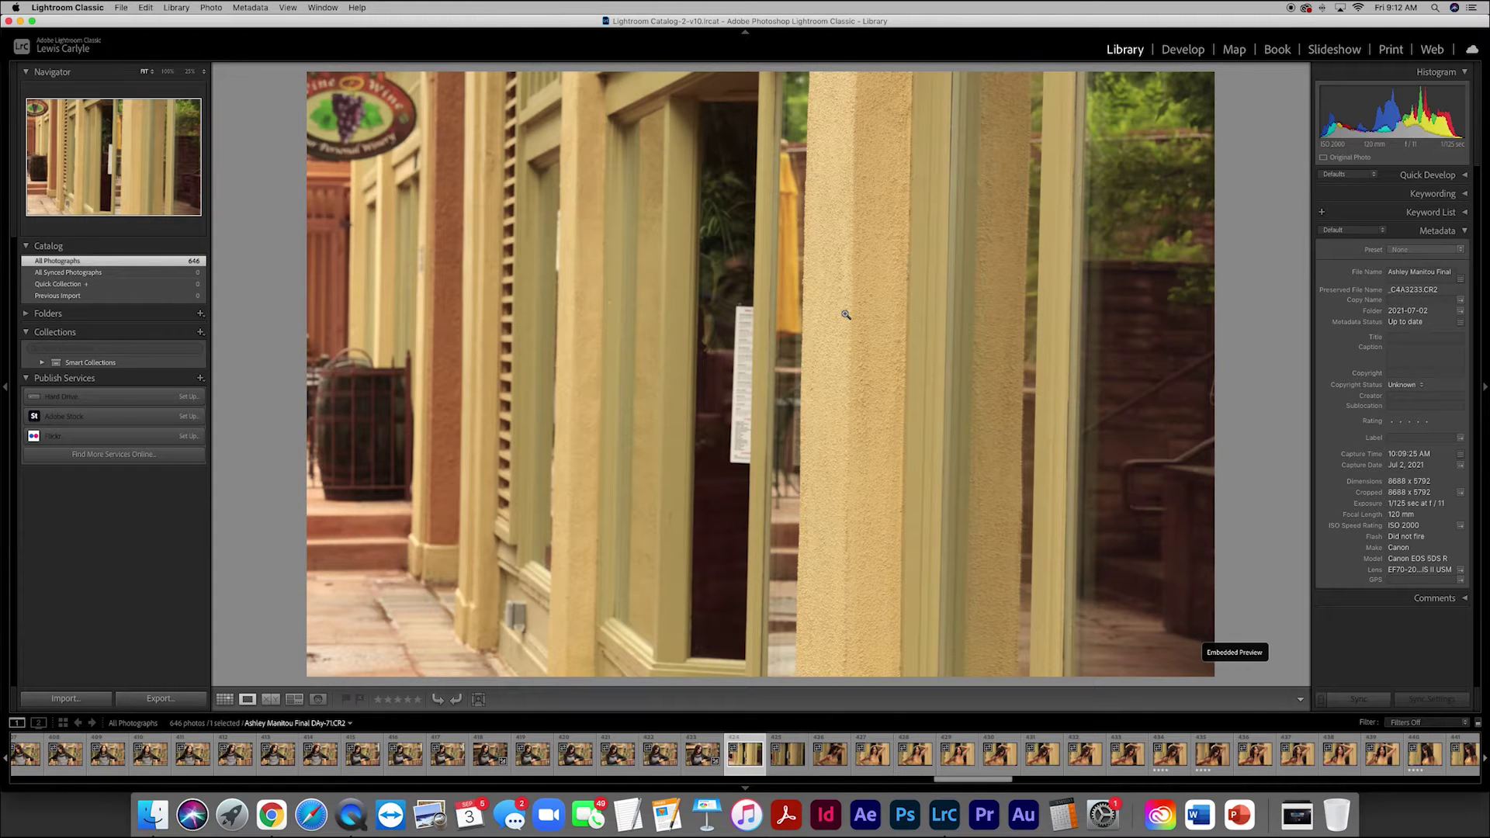
Step forward to _C4A3243 and add that smiling four-star portrait to the Quick Collection.
{"action": "key", "text": "Right"}
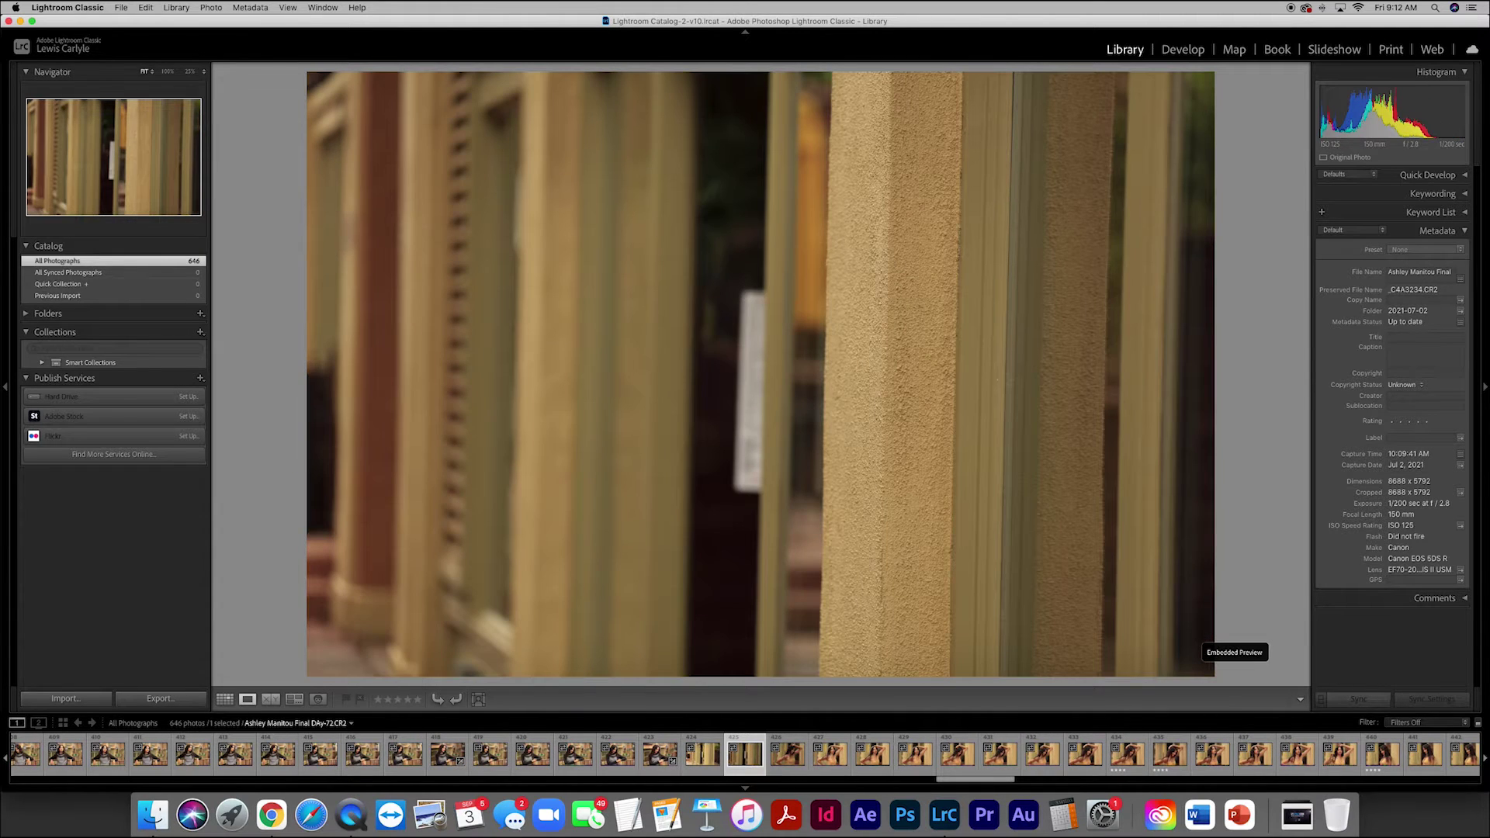
{"action": "key", "text": "Right"}
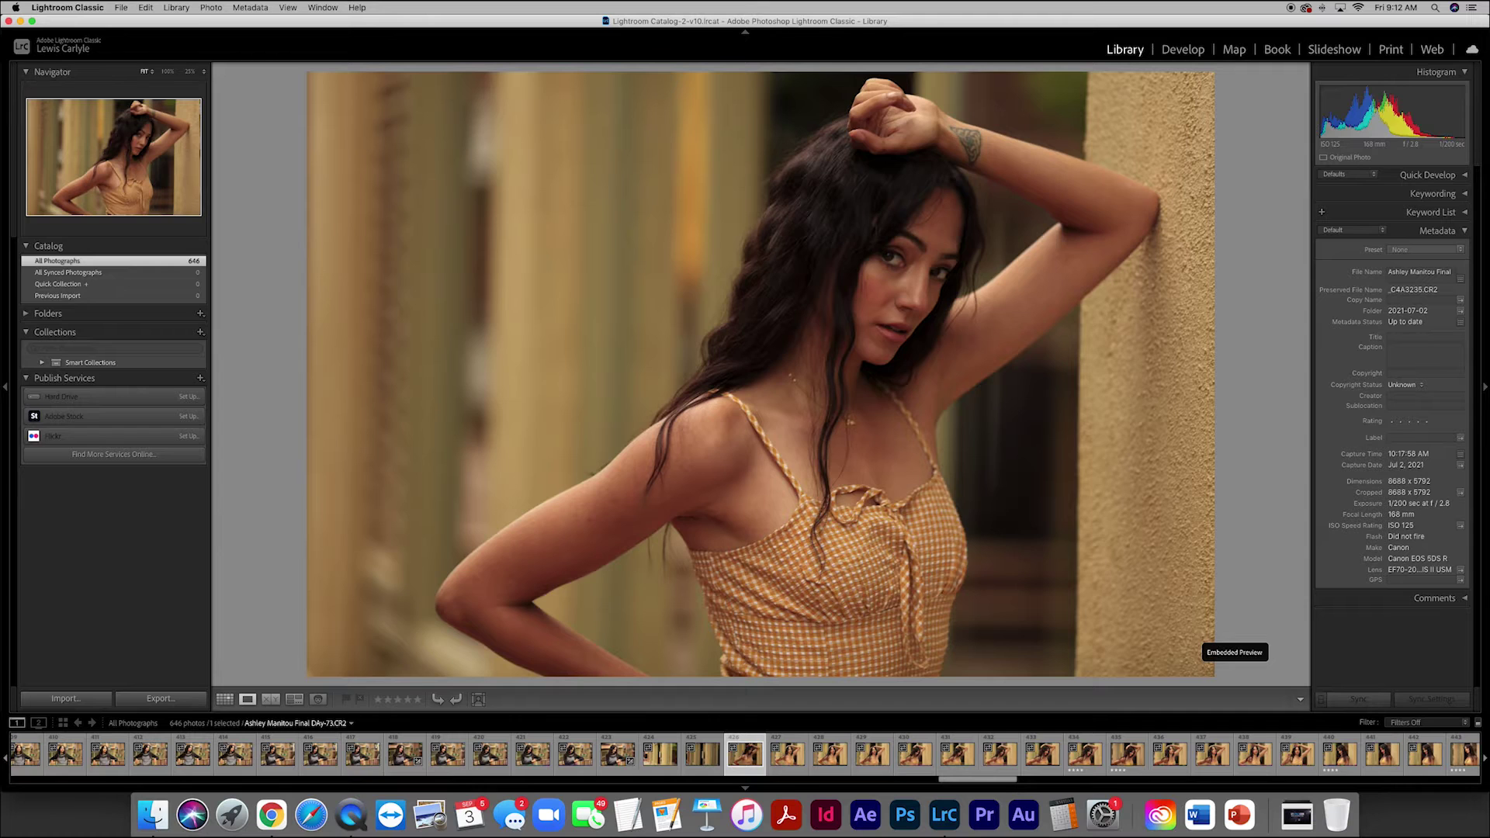
{"action": "key", "text": "Right"}
{"action": "key", "text": "Right"}
{"action": "key", "text": "Right"}
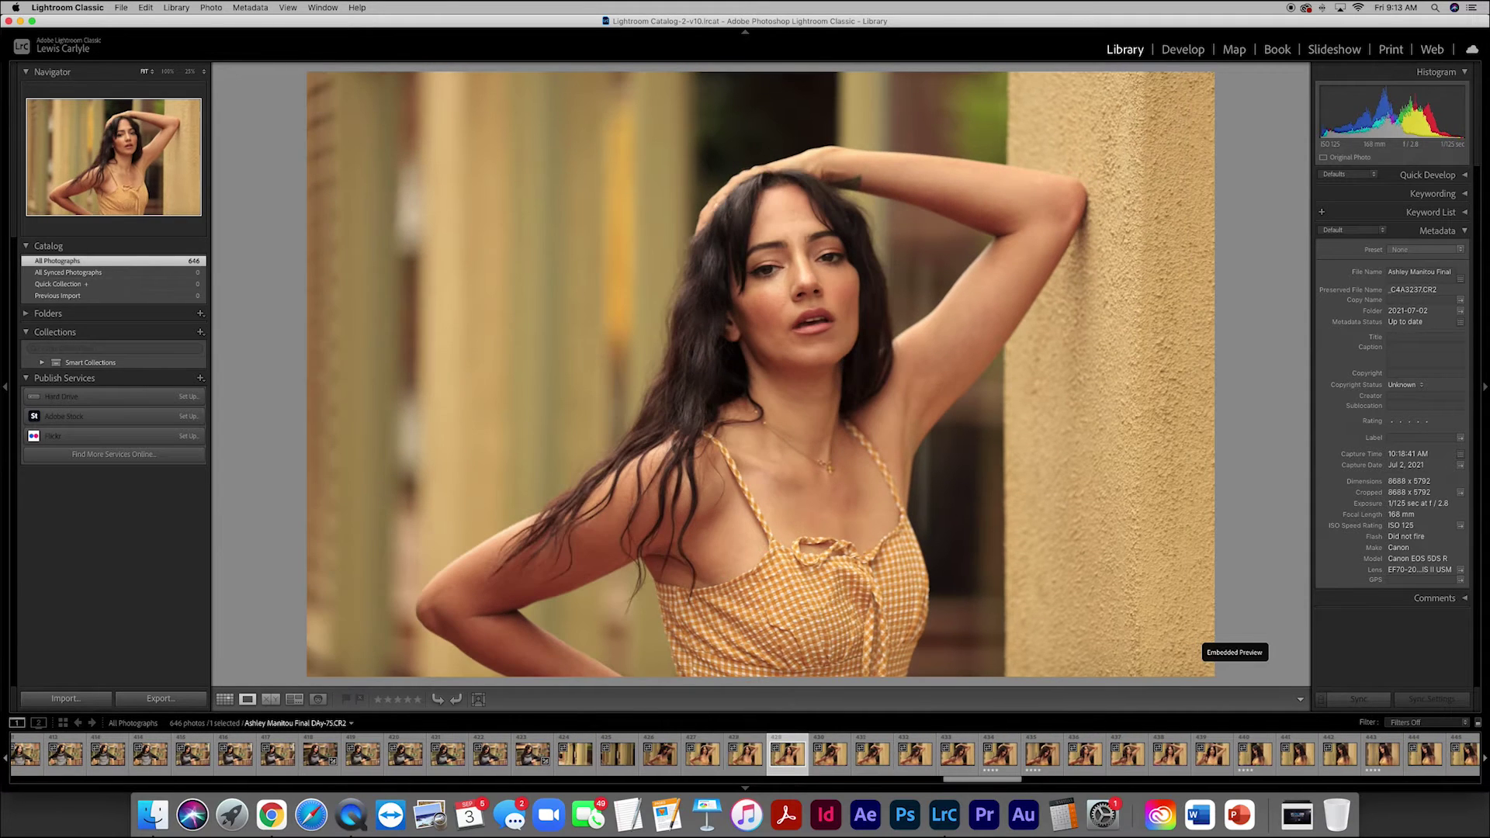
{"action": "key", "text": "Right"}
{"action": "key", "text": "Right"}
{"action": "key", "text": "Right"}
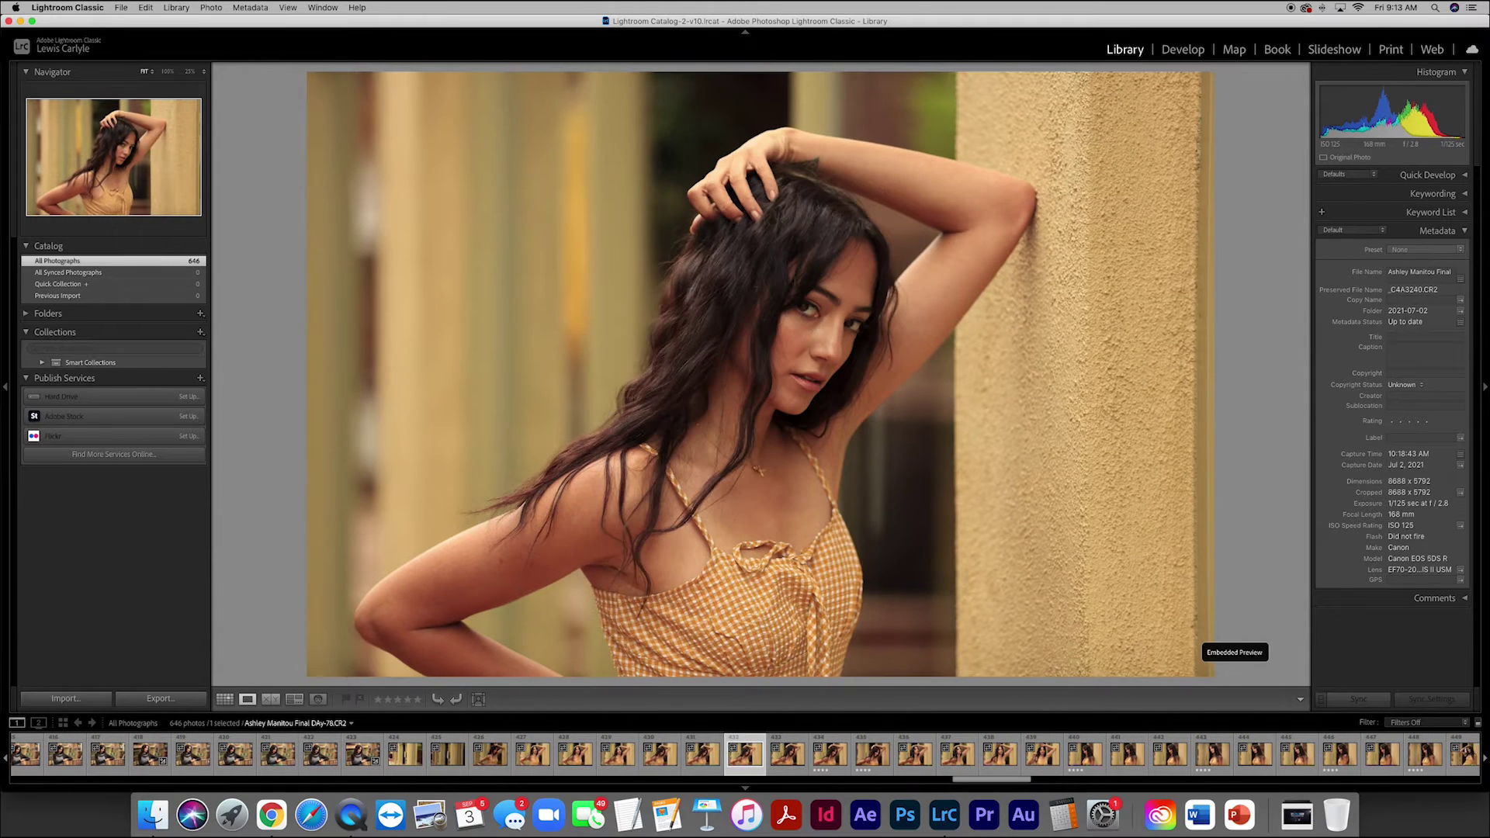
{"action": "key", "text": "Right"}
{"action": "key", "text": "Right"}
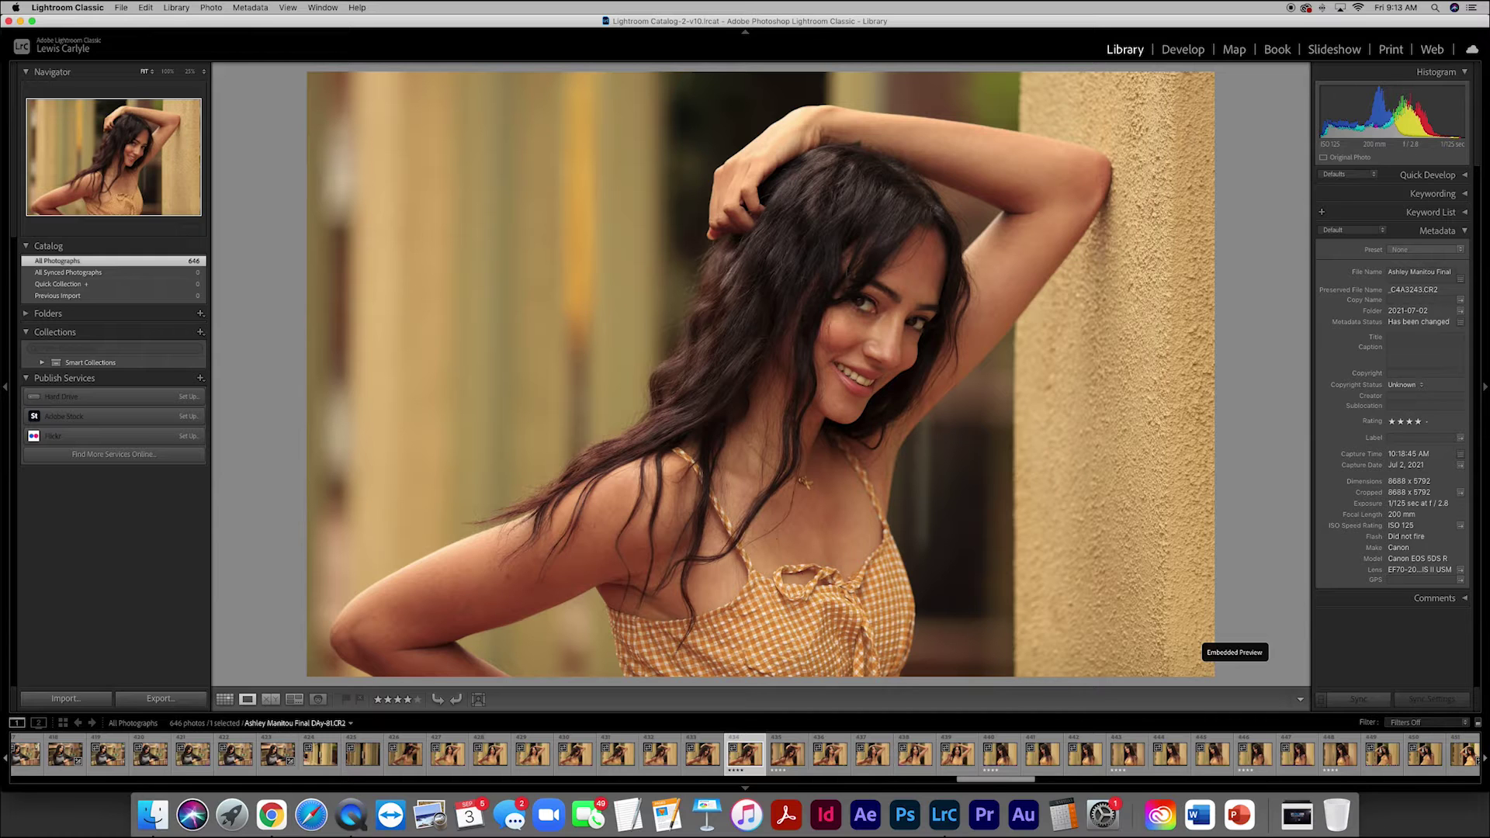
{"action": "key", "text": "b"}
Check the Quick Collection's contents, then open photo 434 from All Photographs.
{"action": "left_click", "coordinate": [117, 284]}
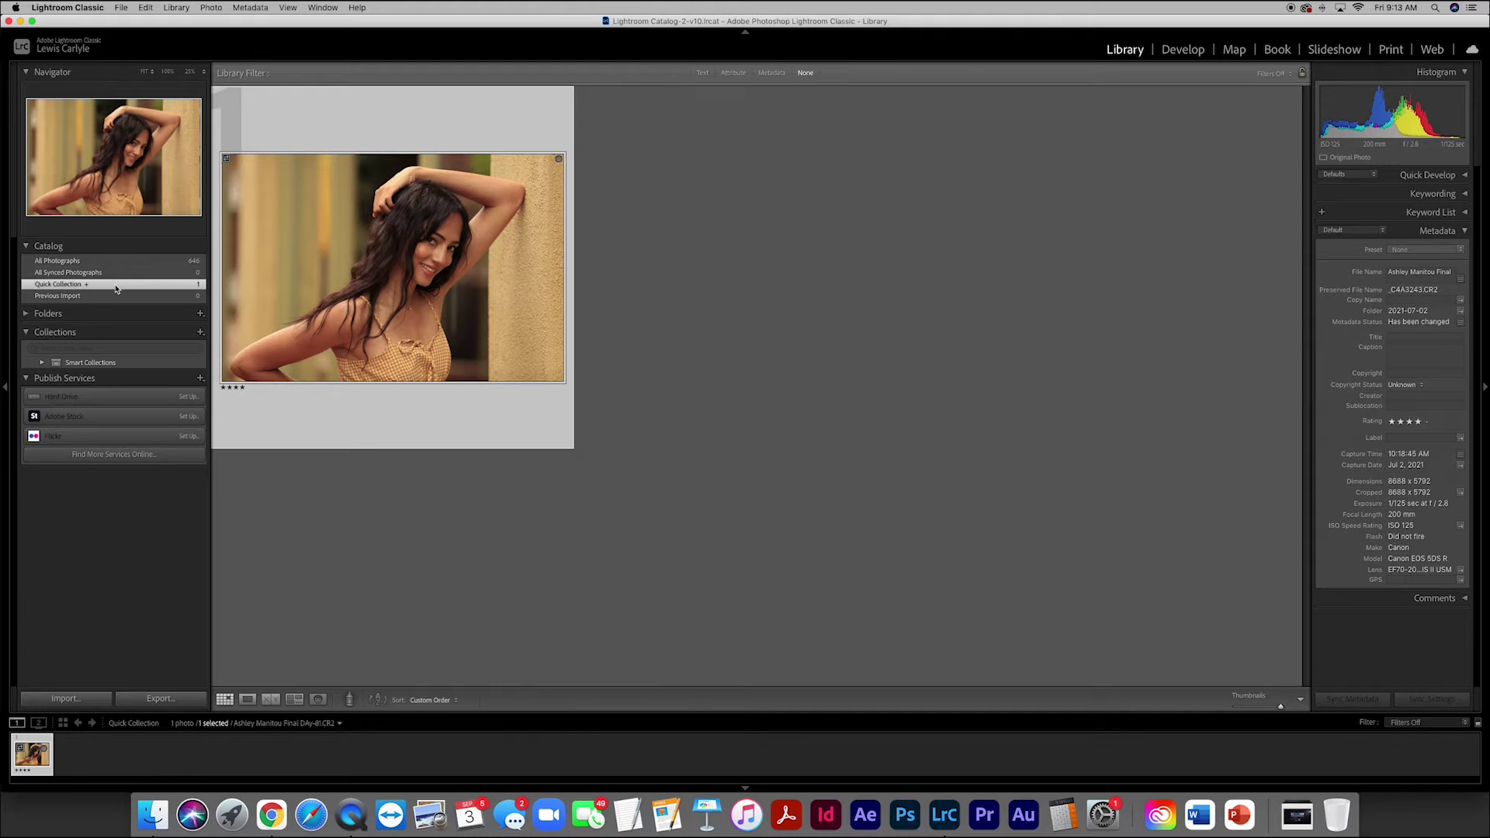
{"action": "left_click", "coordinate": [117, 261]}
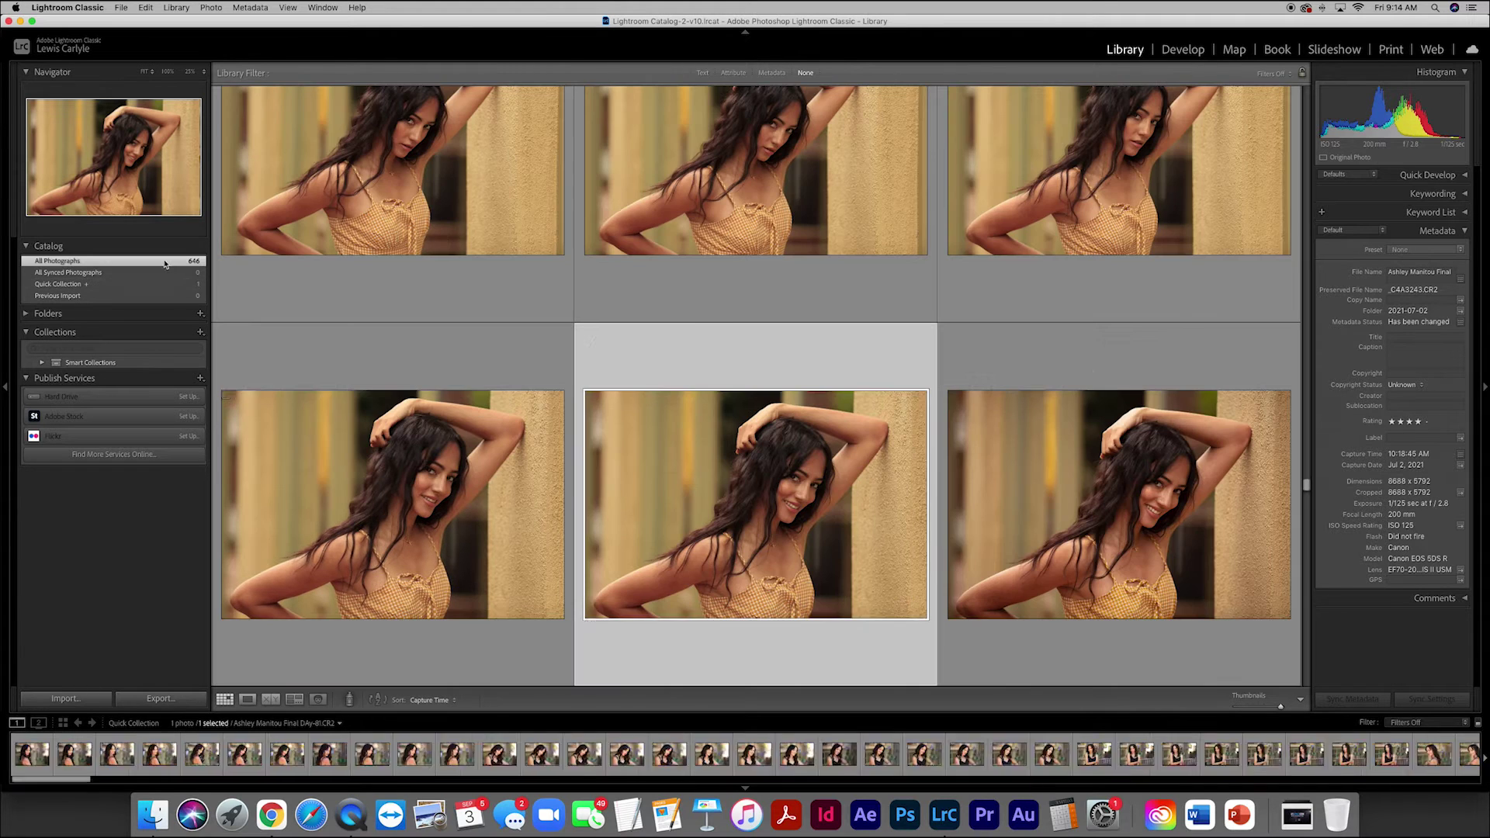
{"action": "double_click", "coordinate": [783, 535]}
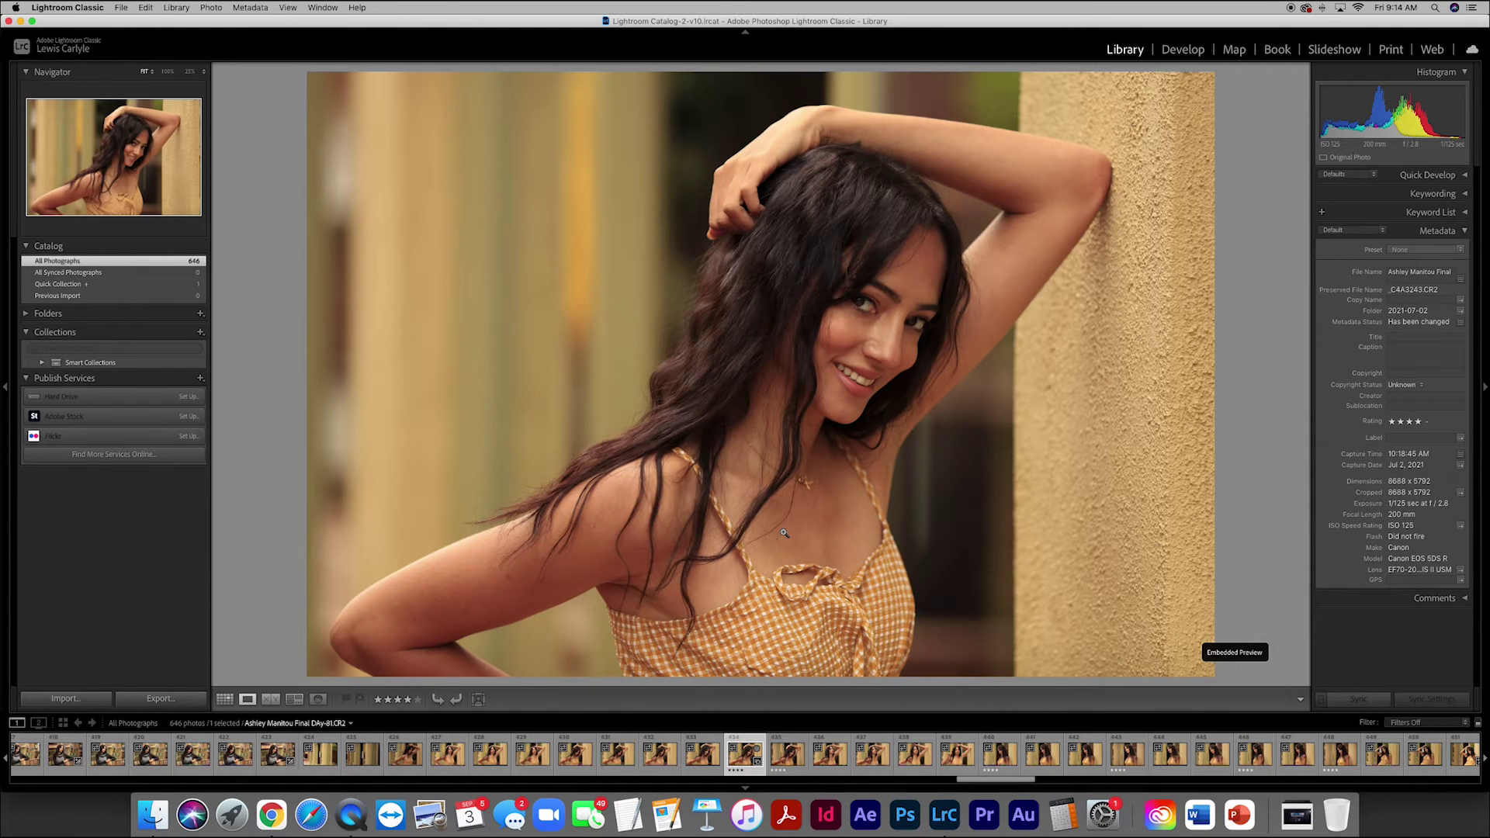
Add DAy-82, DAy-87 and DAy-90 to the Quick Collection while stepping through the shoot.
{"action": "key", "text": "Right"}
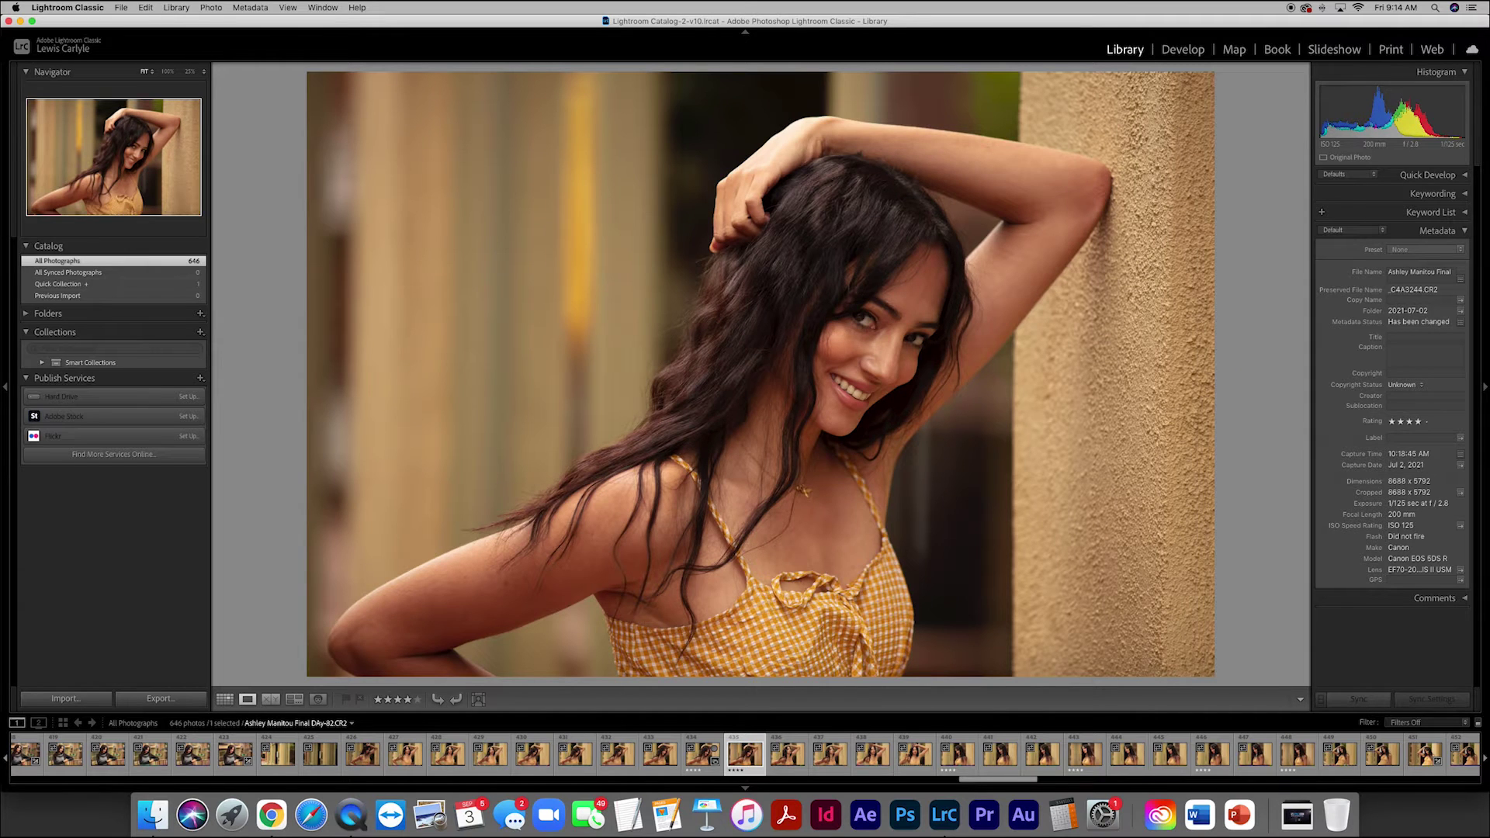
{"action": "key", "text": "b"}
{"action": "key", "text": "Right"}
{"action": "key", "text": "Right"}
{"action": "key", "text": "Right"}
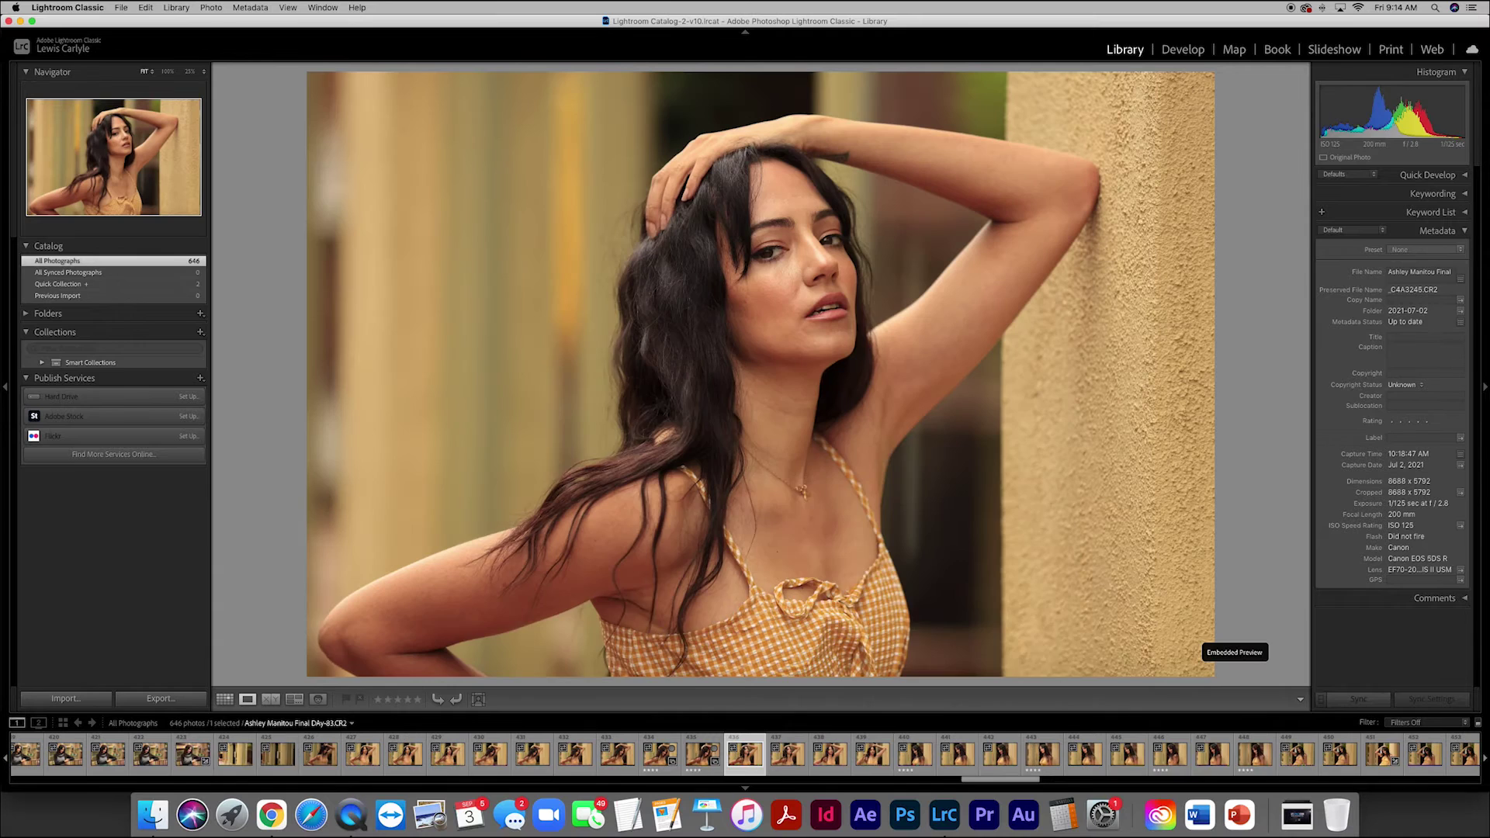
{"action": "key", "text": "Right"}
{"action": "key", "text": "Right"}
{"action": "key", "text": "Right"}
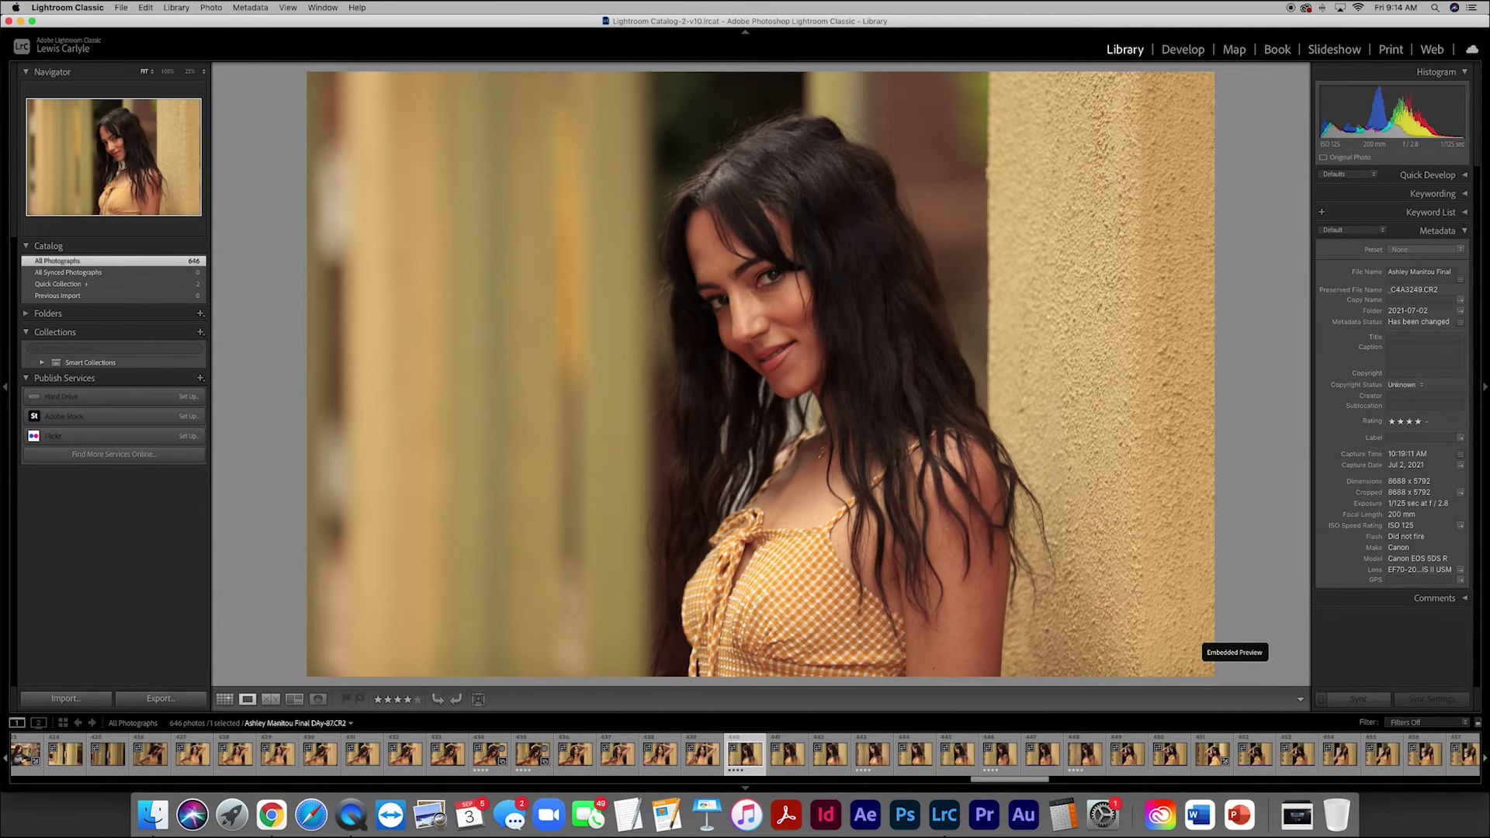
{"action": "key", "text": "Left"}
{"action": "key", "text": "b"}
{"action": "key", "text": "Right"}
{"action": "key", "text": "Right"}
{"action": "key", "text": "Right"}
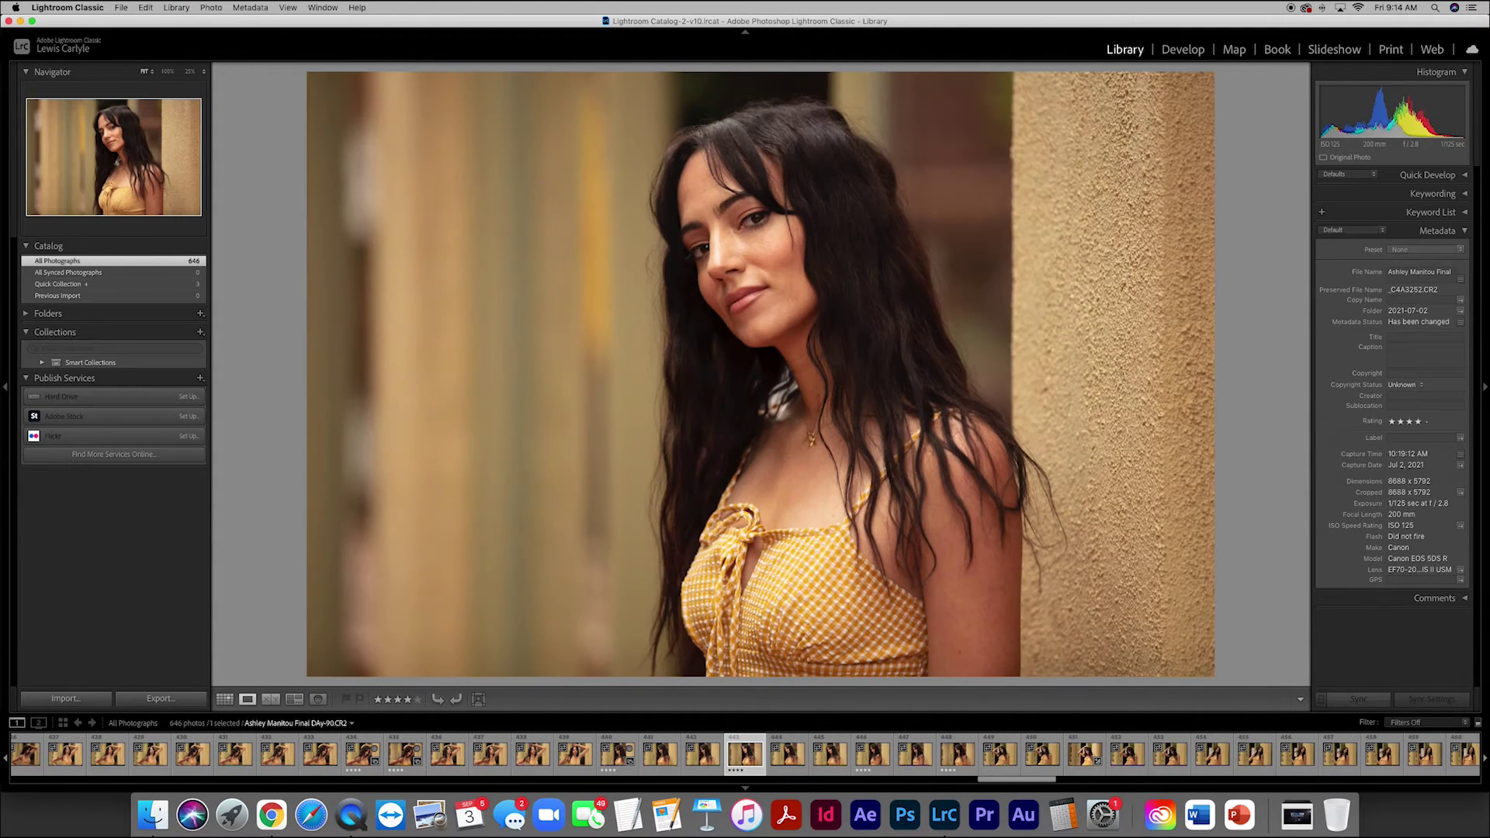
{"action": "key", "text": "b"}
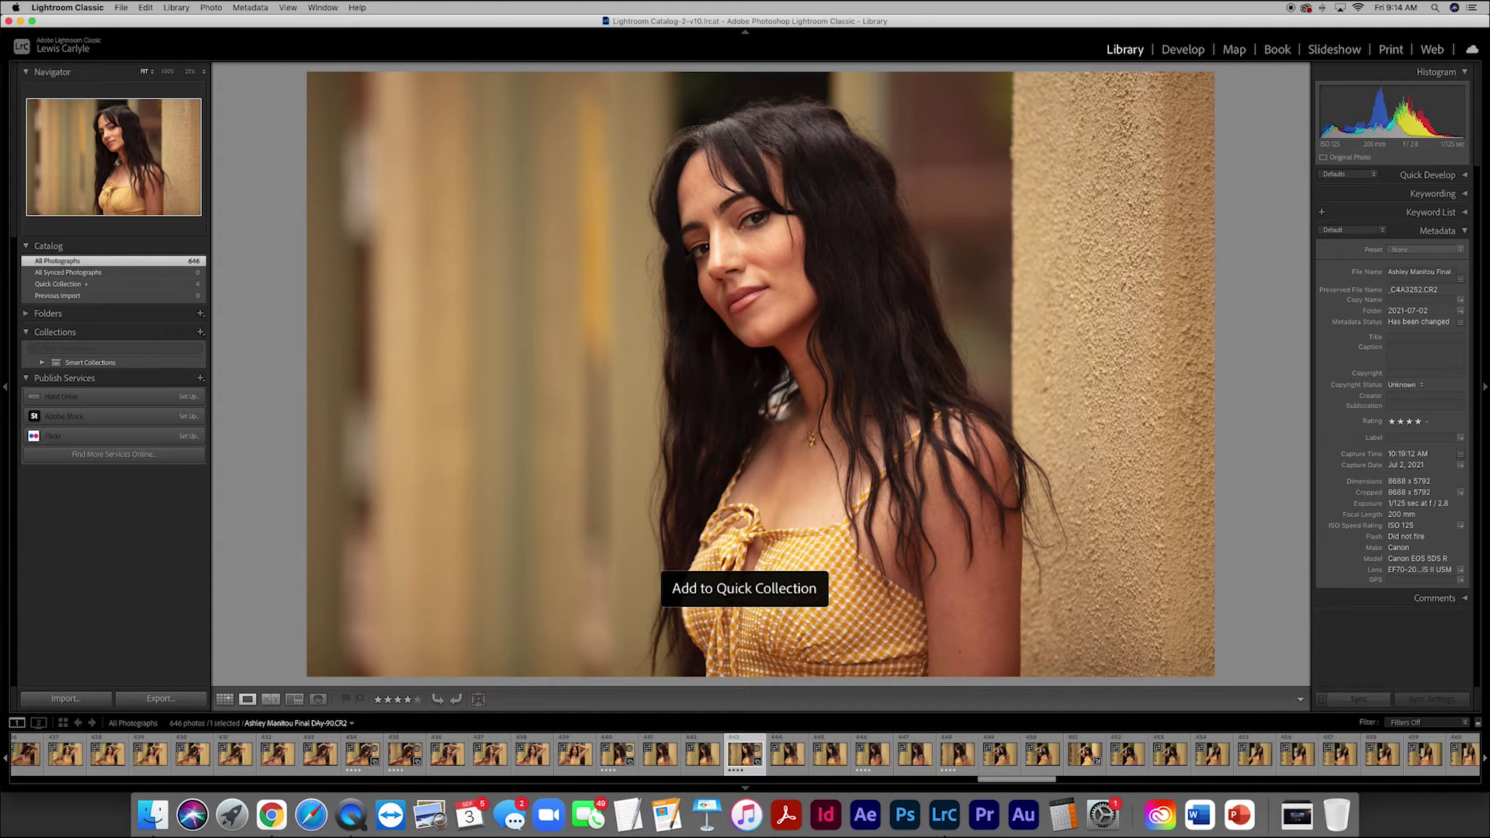
{"action": "key", "text": "Right"}
{"action": "key", "text": "Right"}
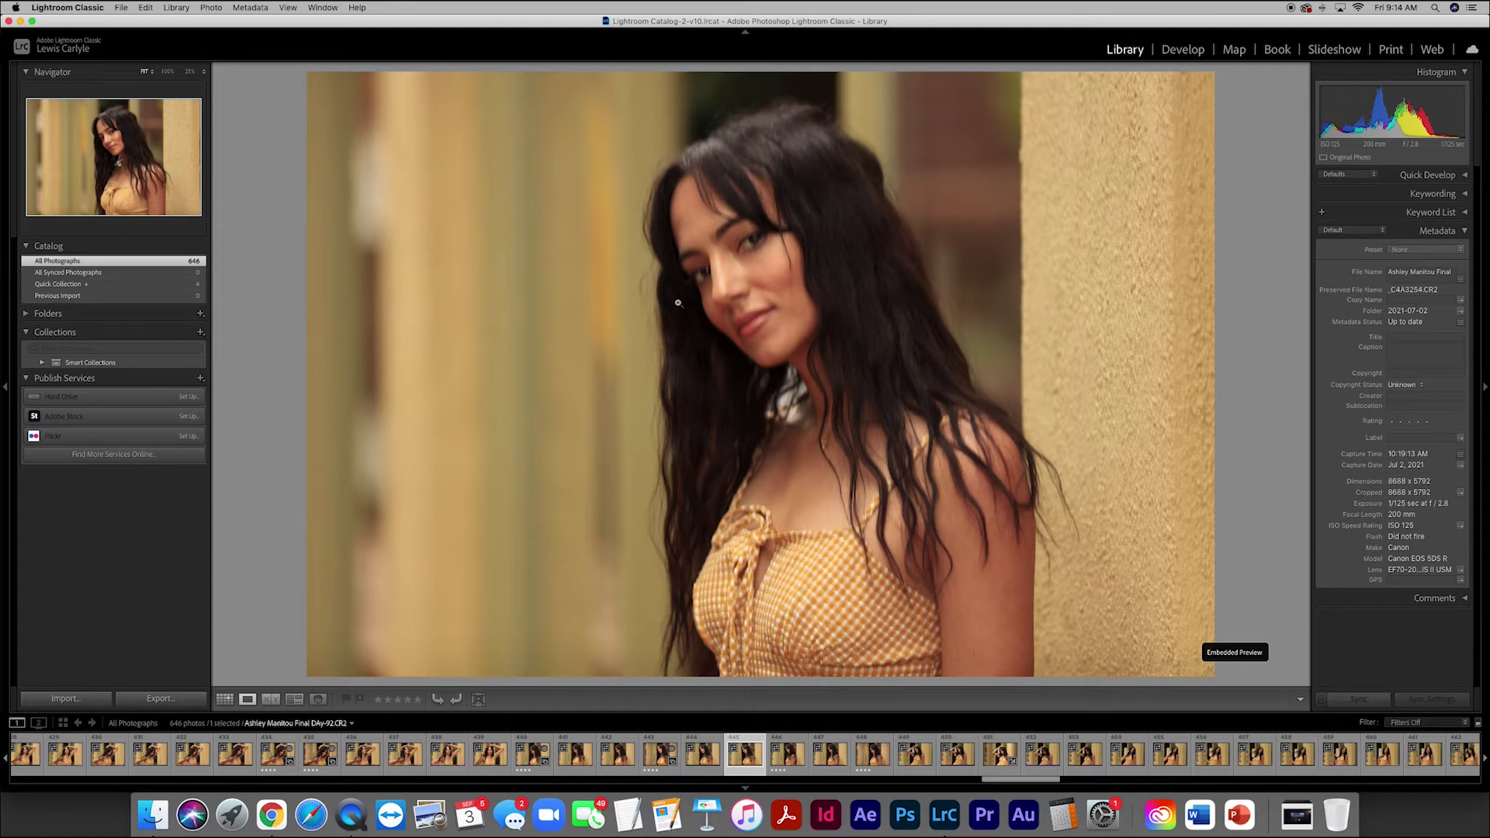
{"action": "left_click", "coordinate": [735, 251]}
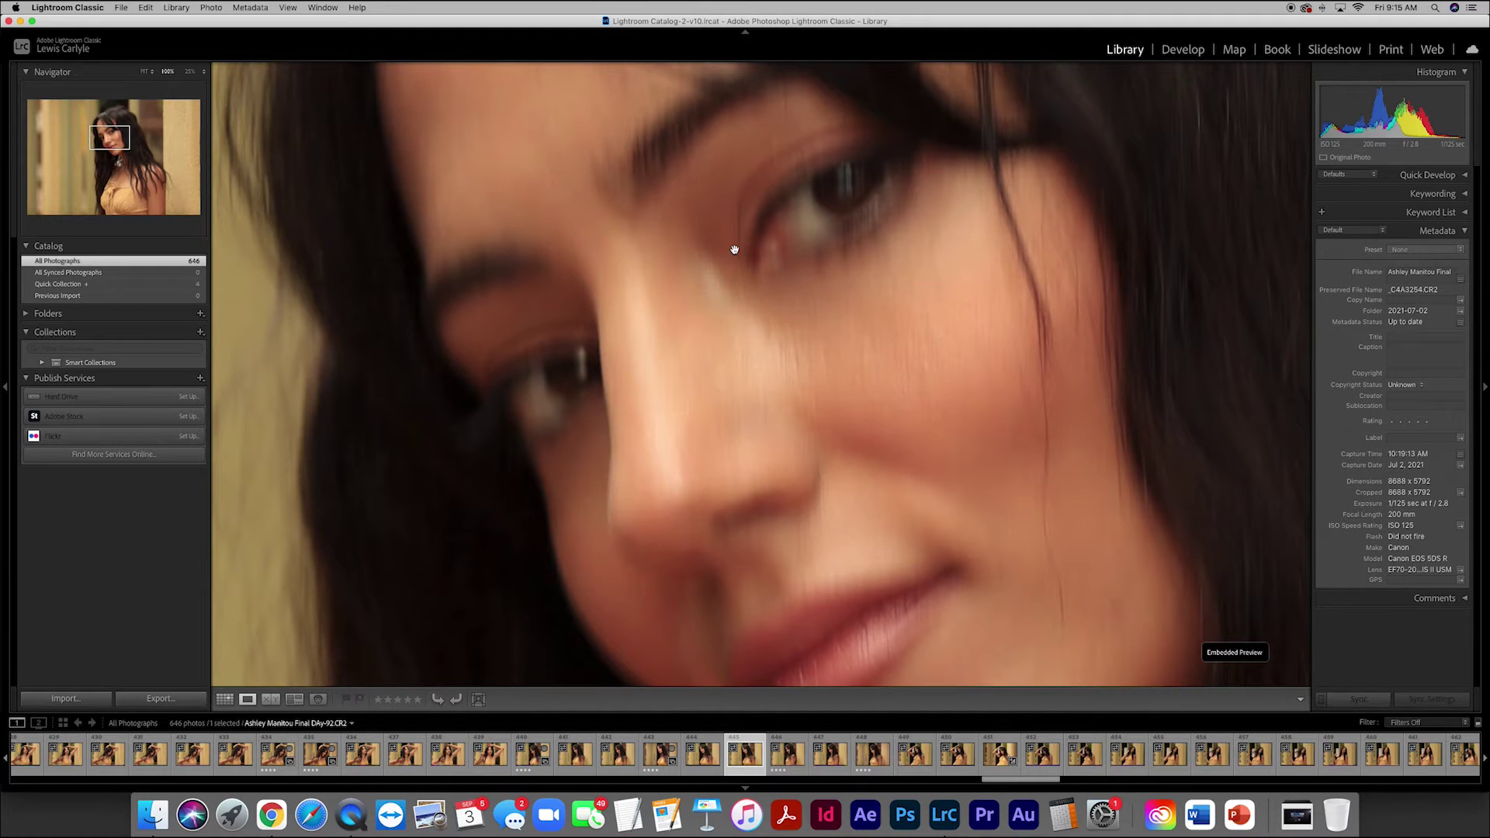
{"action": "left_click", "coordinate": [734, 249]}
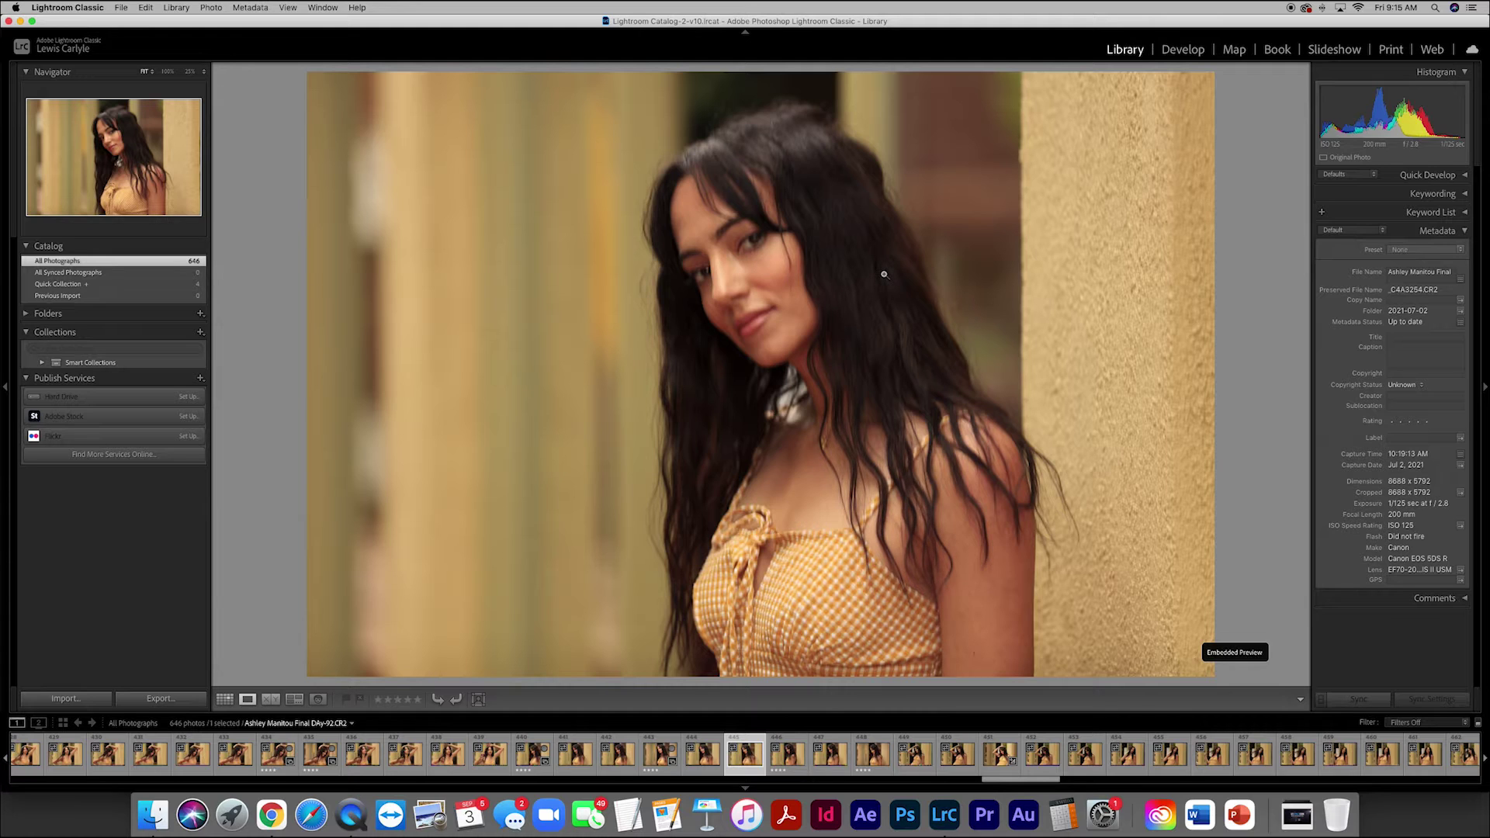
Add two more yellow-dress portraits to the Quick Collection.
{"action": "key", "text": "Right"}
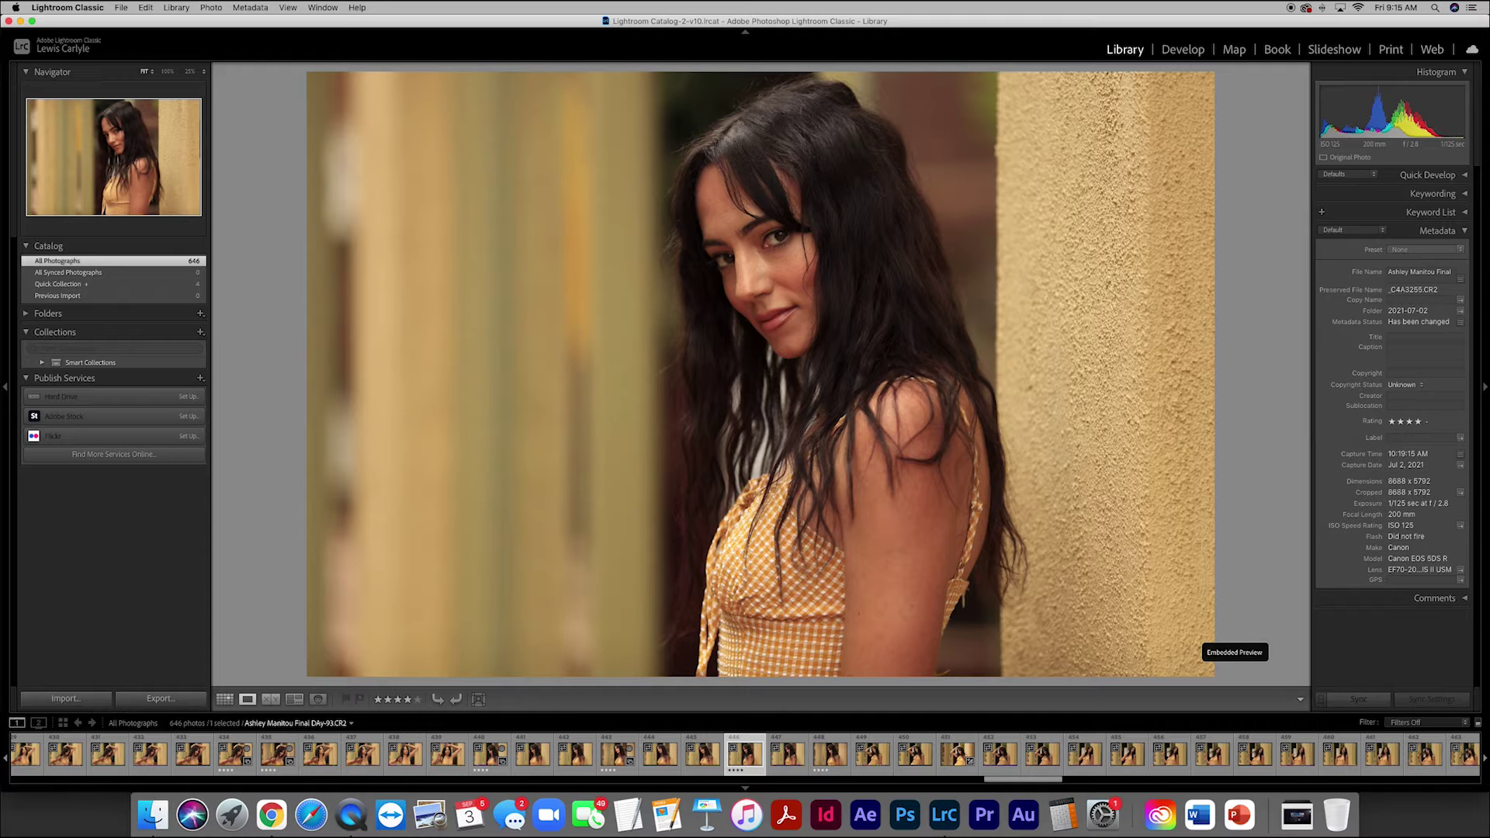
{"action": "key", "text": "b"}
{"action": "key", "text": "Right"}
{"action": "key", "text": "Right"}
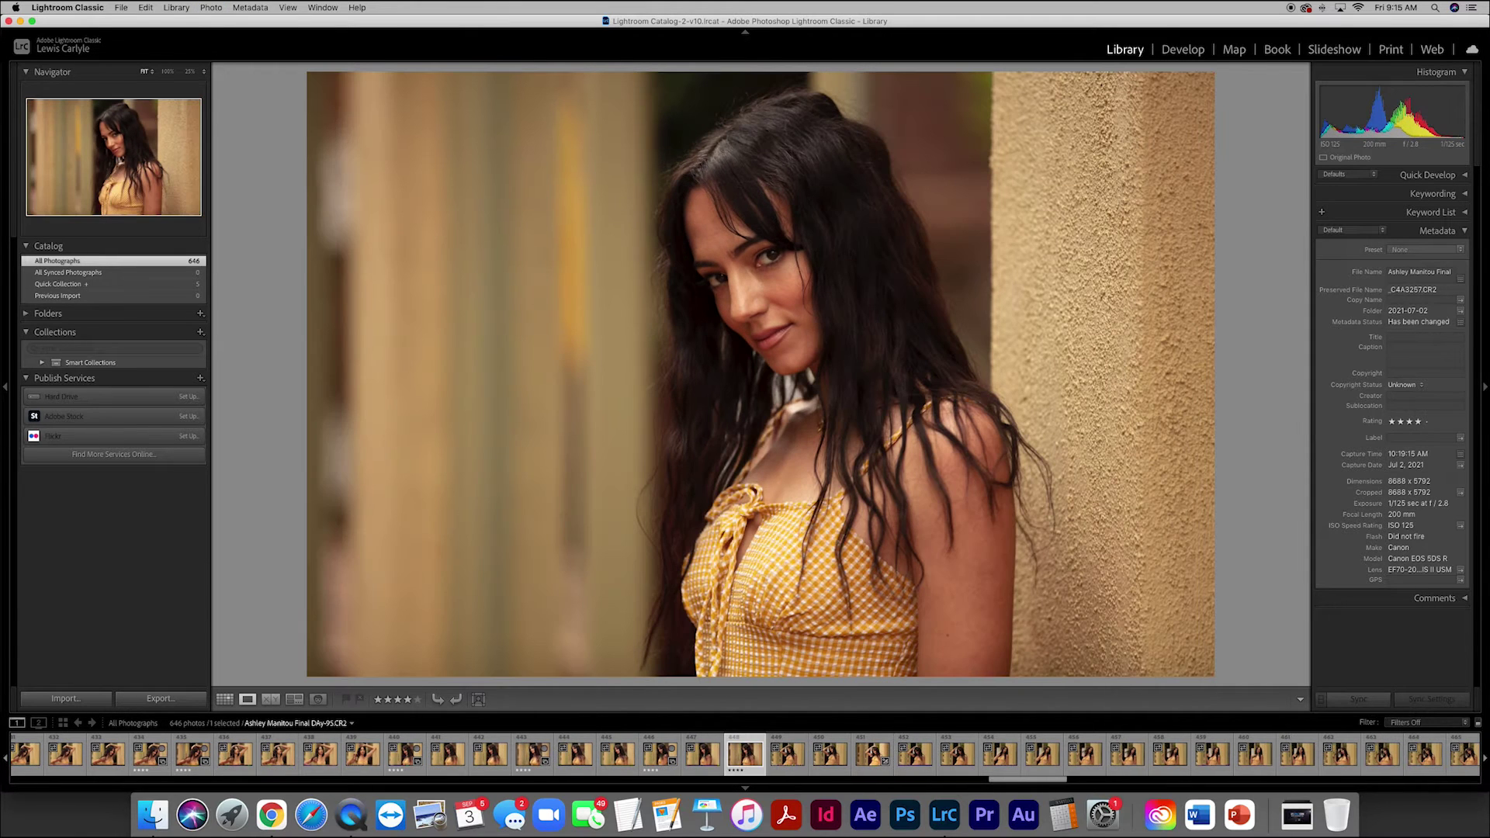
{"action": "key", "text": "b"}
Skip ahead, then step back to the smiling hand-on-head portrait.
{"action": "key", "text": "Right"}
{"action": "key", "text": "Right"}
{"action": "key", "text": "Right"}
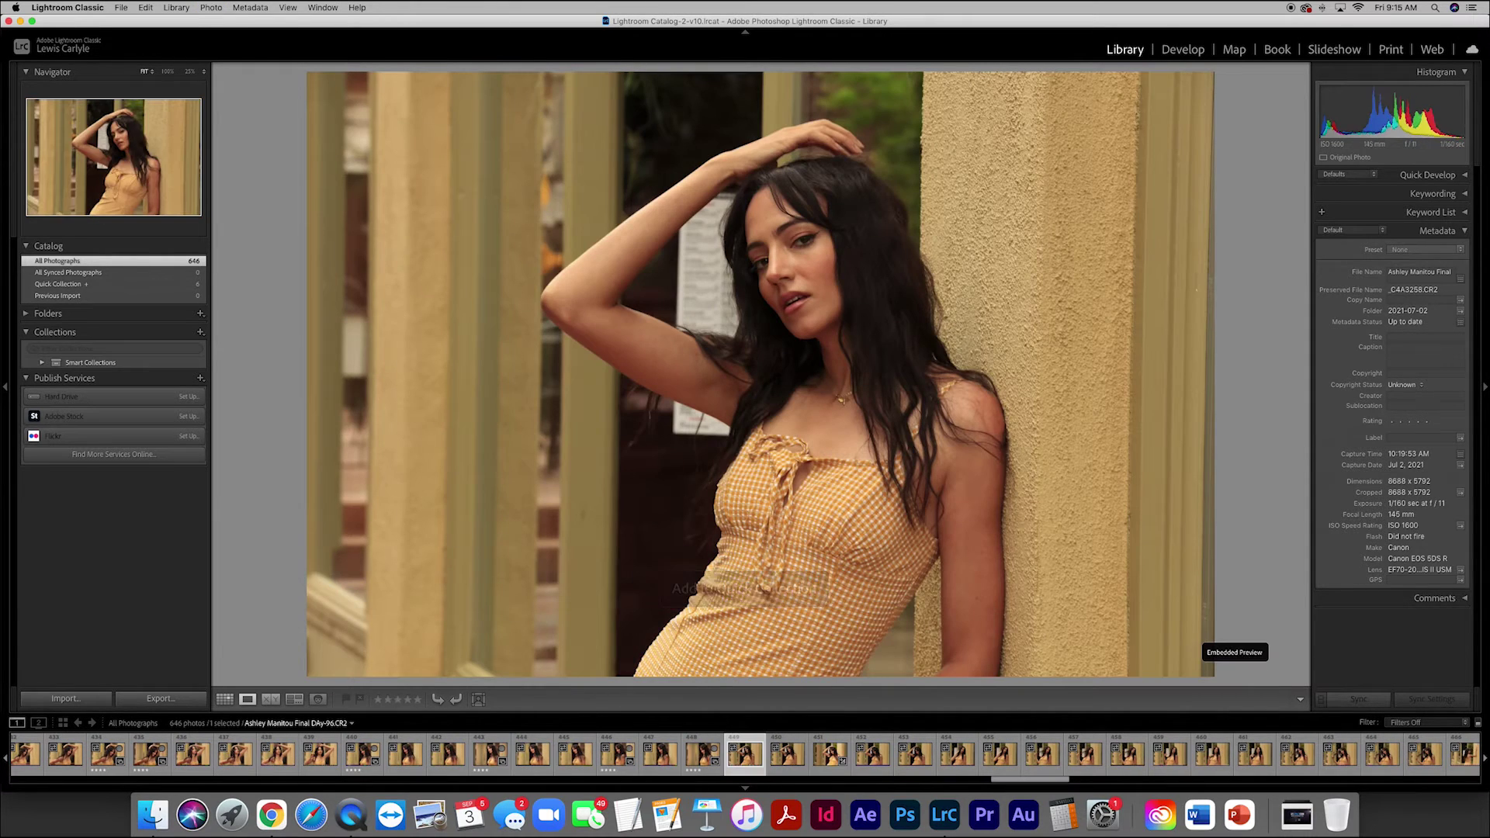
{"action": "key", "text": "Right"}
{"action": "key", "text": "Right"}
{"action": "key", "text": "Right"}
{"action": "key", "text": "Right"}
{"action": "key", "text": "Right"}
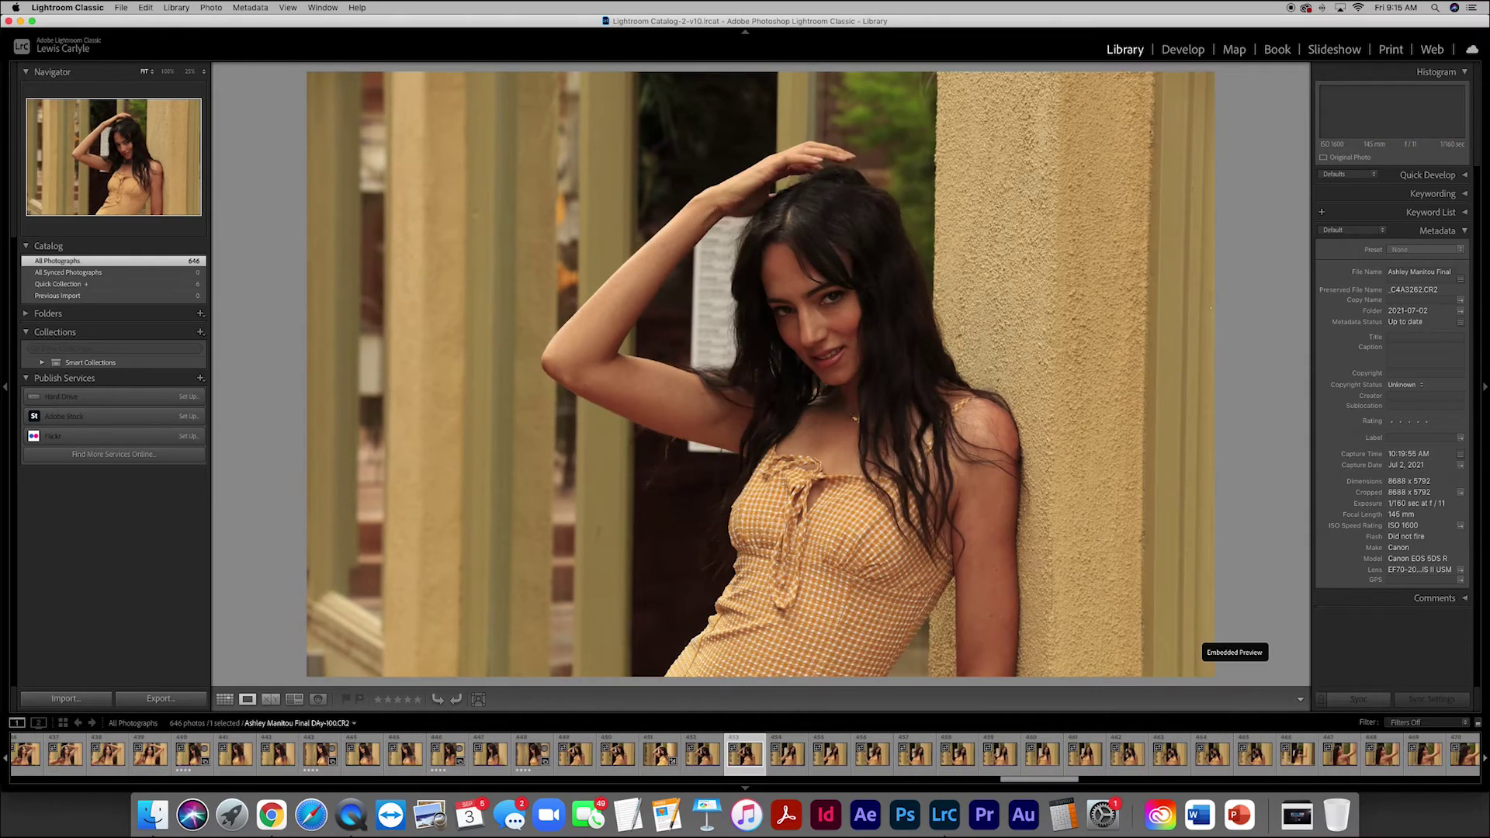
{"action": "key", "text": "Left"}
{"action": "key", "text": "Left"}
{"action": "key", "text": "Left"}
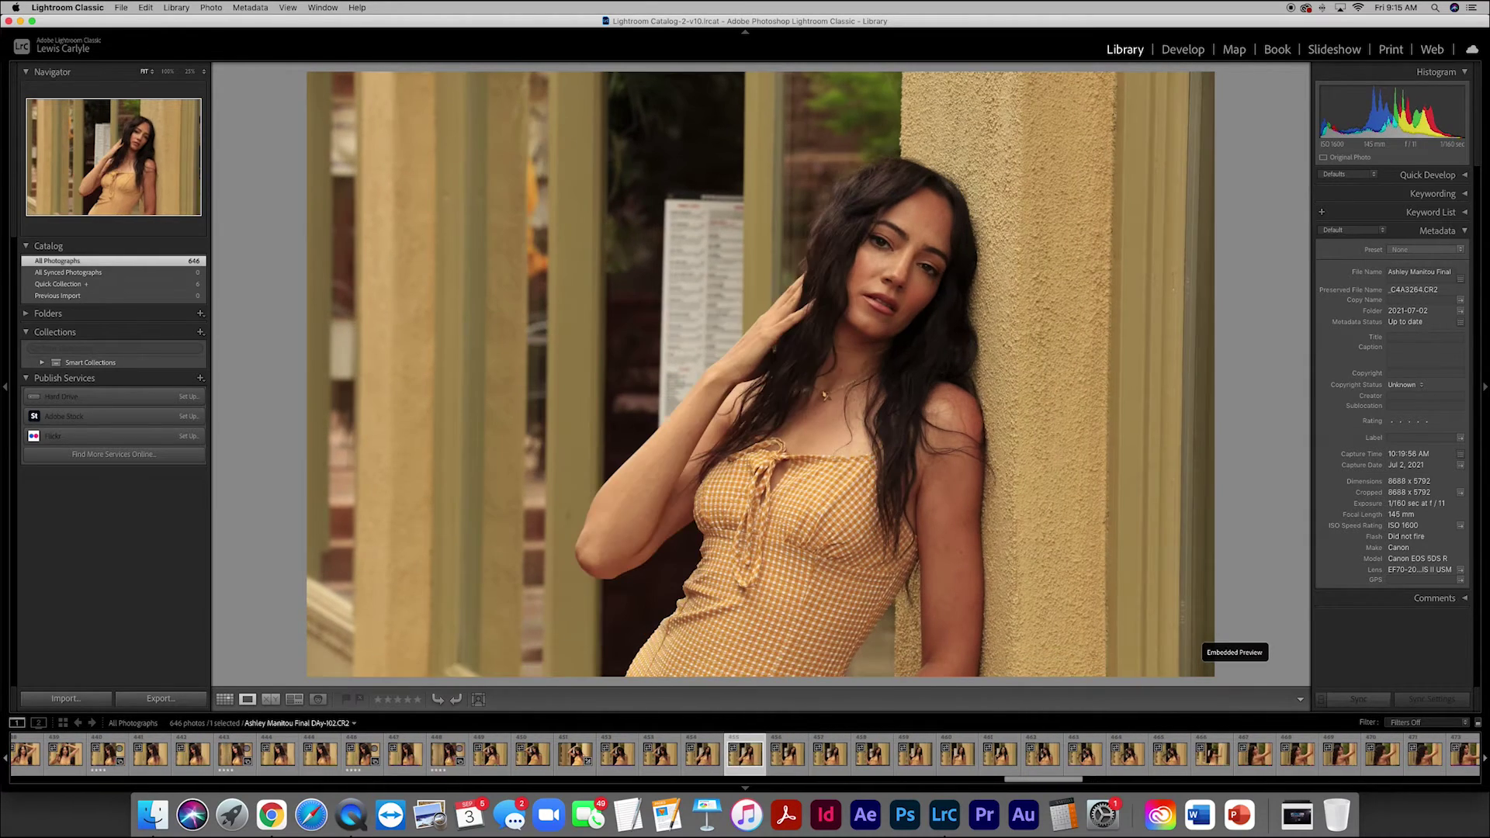
{"action": "key", "text": "Left"}
{"action": "key", "text": "Left"}
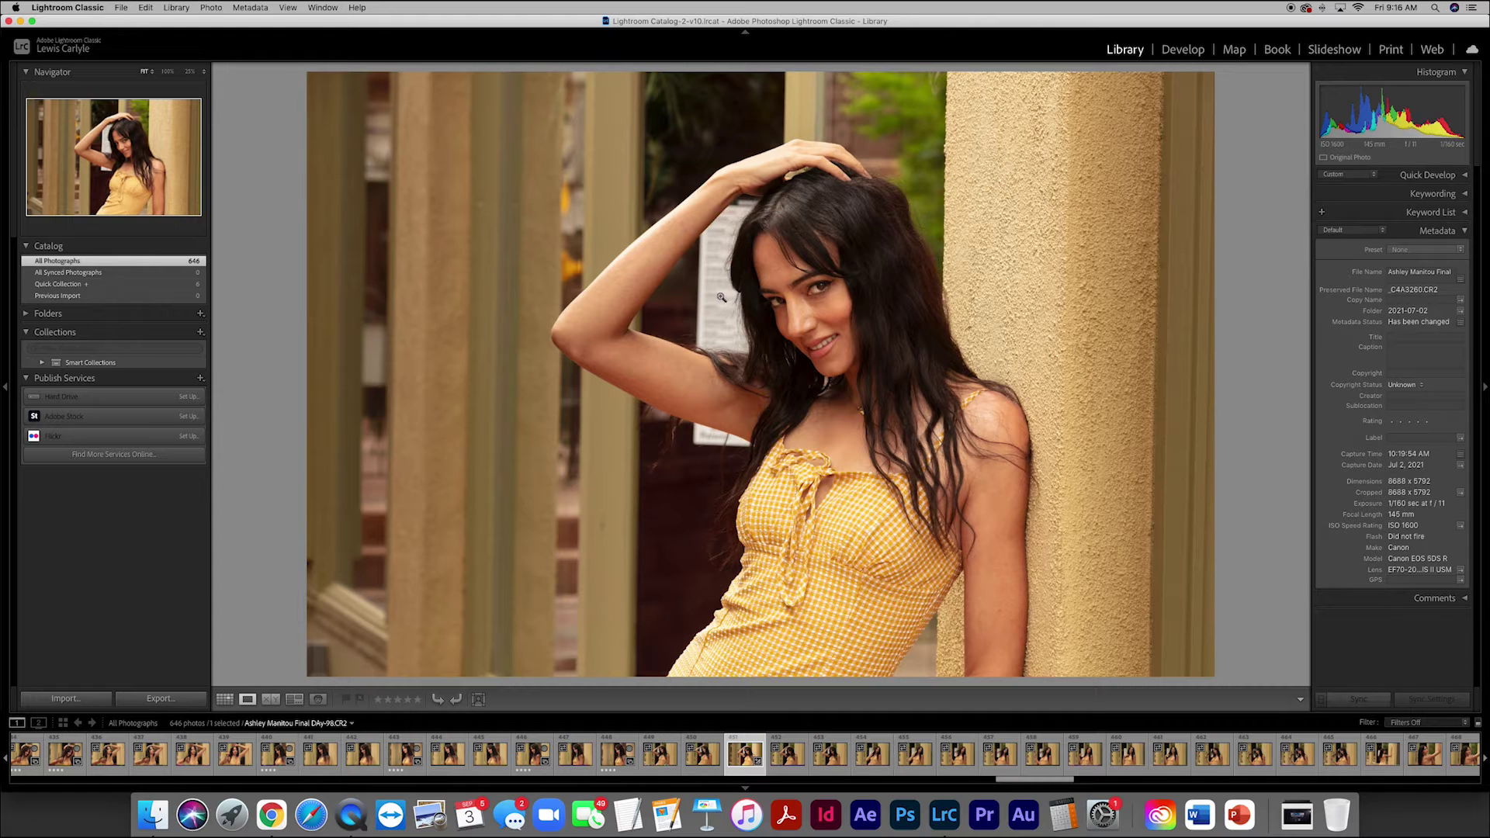
{"action": "left_click", "coordinate": [816, 295]}
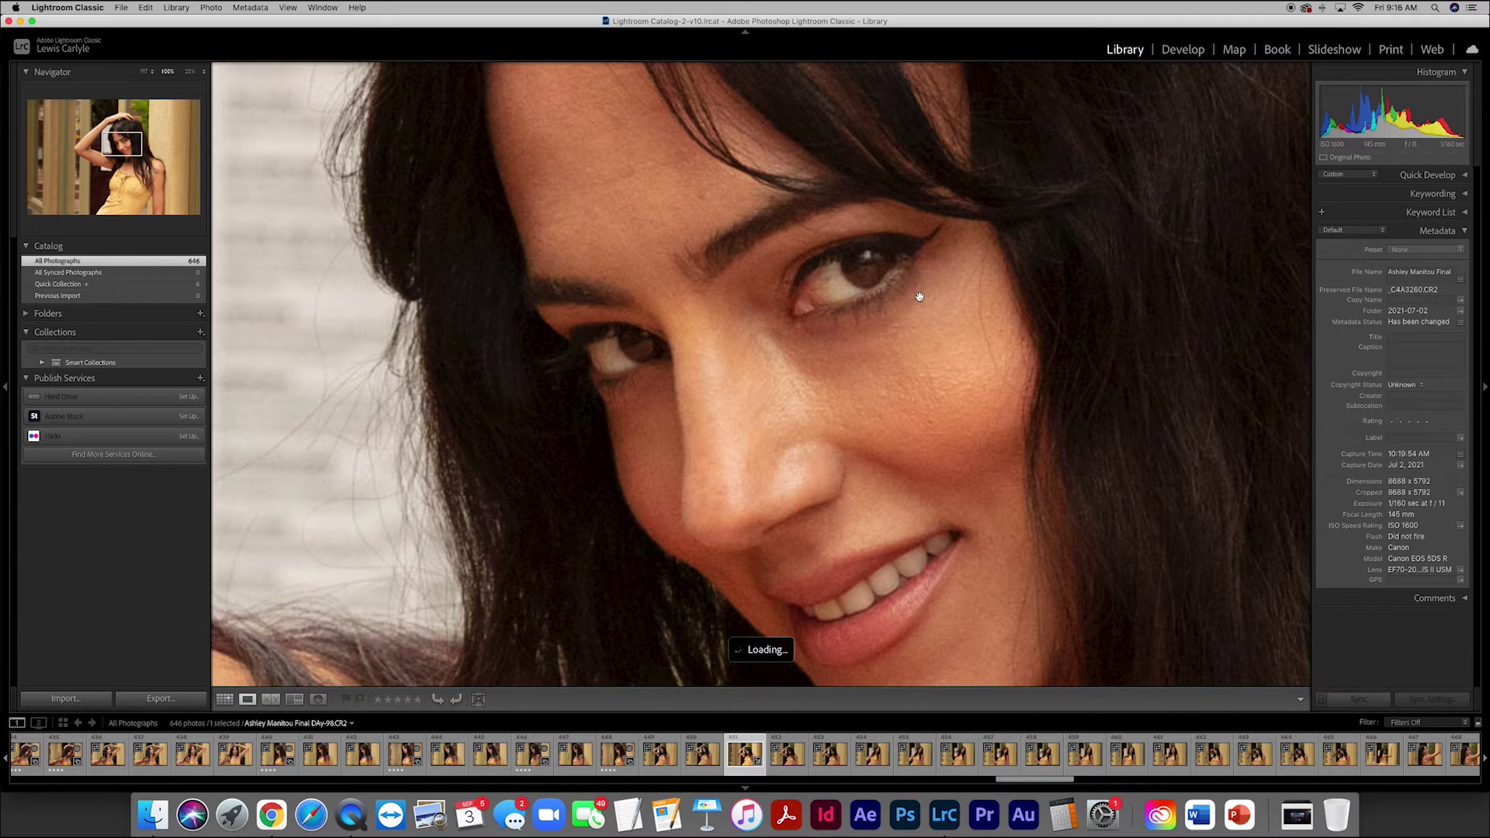
{"action": "left_click_drag", "start_coordinate": [973, 247], "coordinate": [924, 288]}
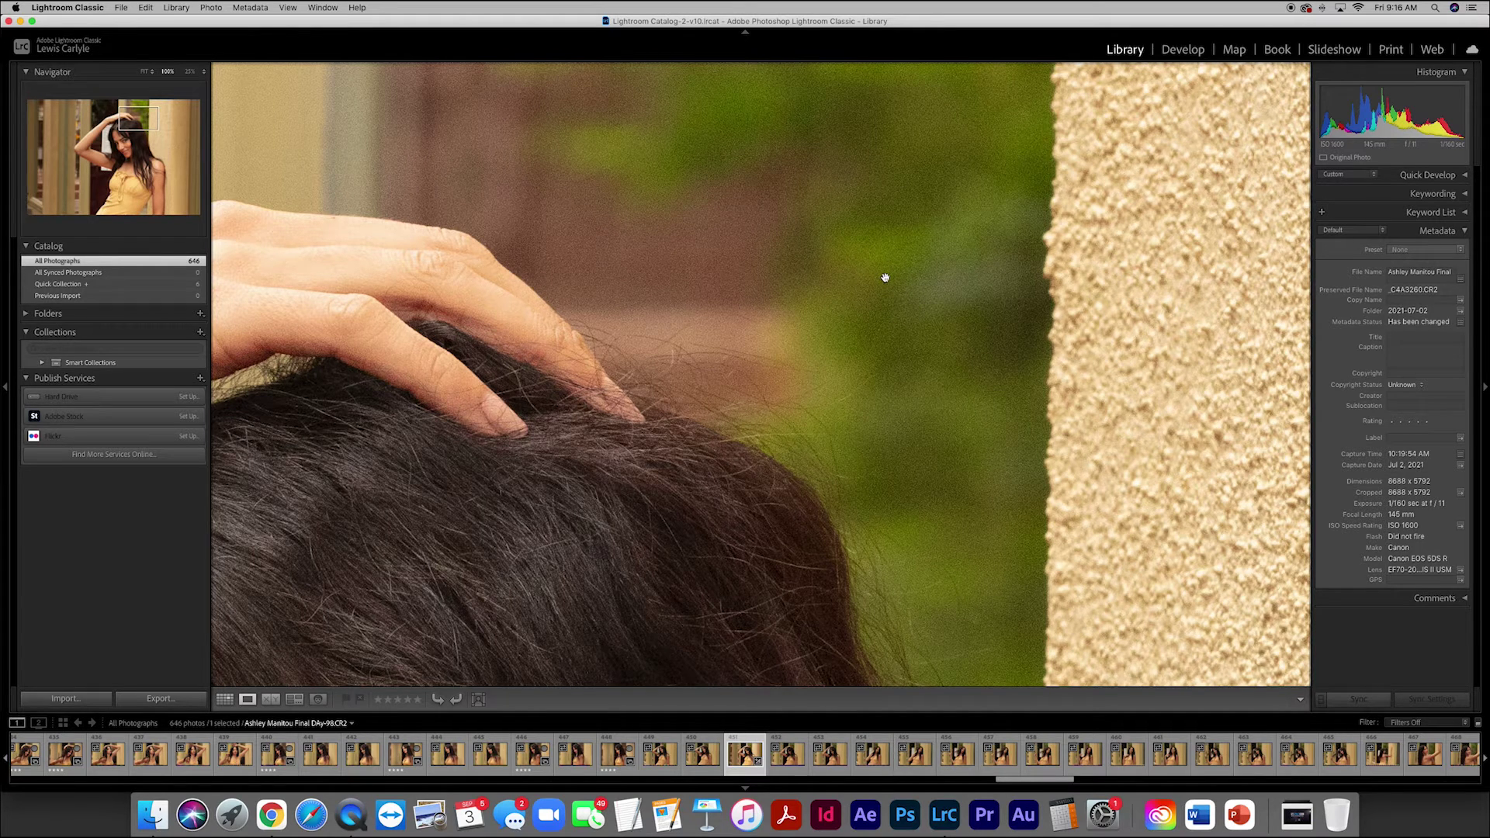
{"action": "left_click", "coordinate": [885, 277]}
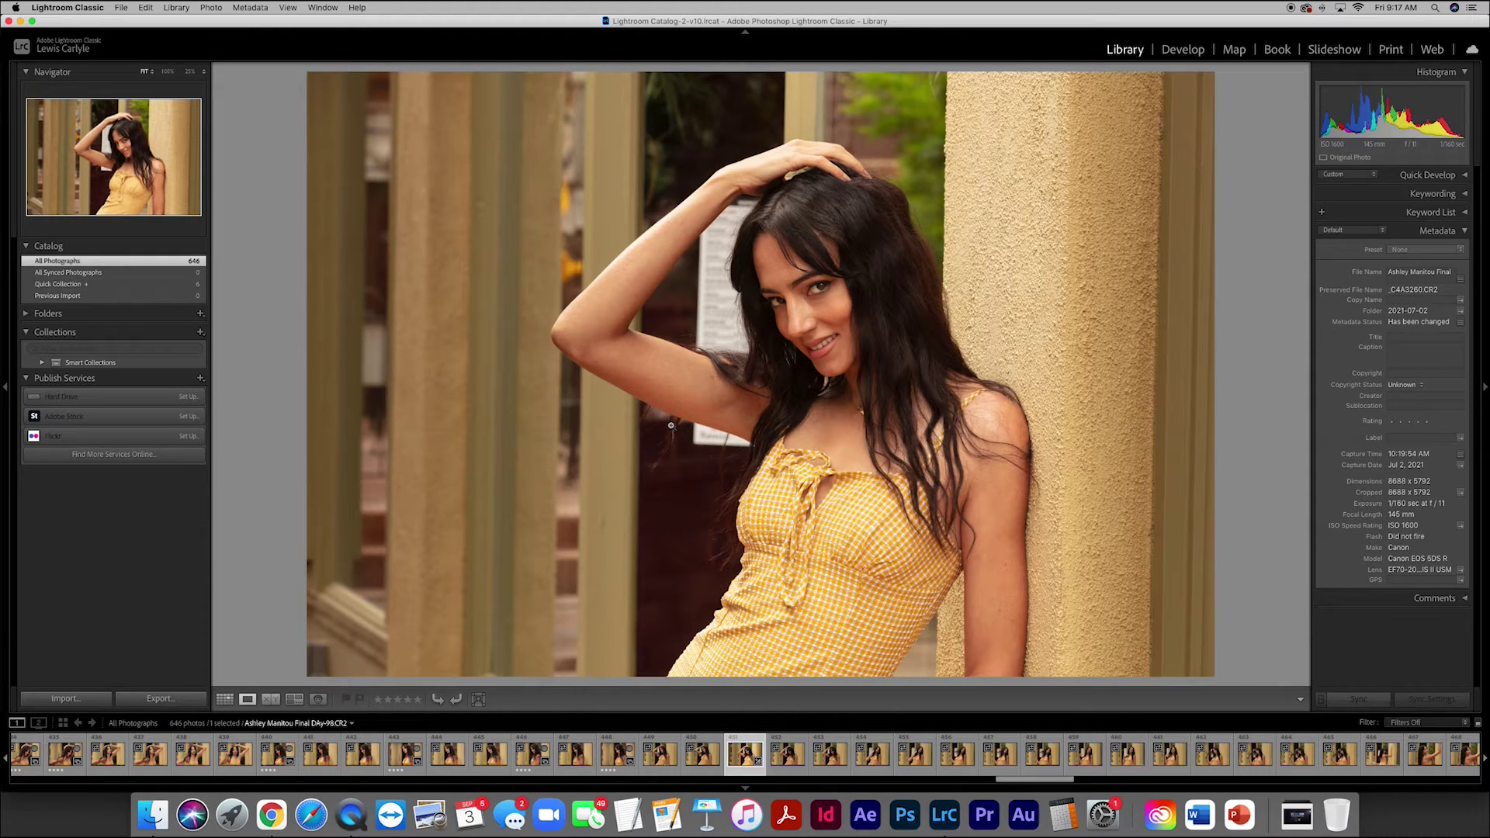
Browse forward through the back-view and shoulder-glance poses.
{"action": "left_click", "coordinate": [788, 766]}
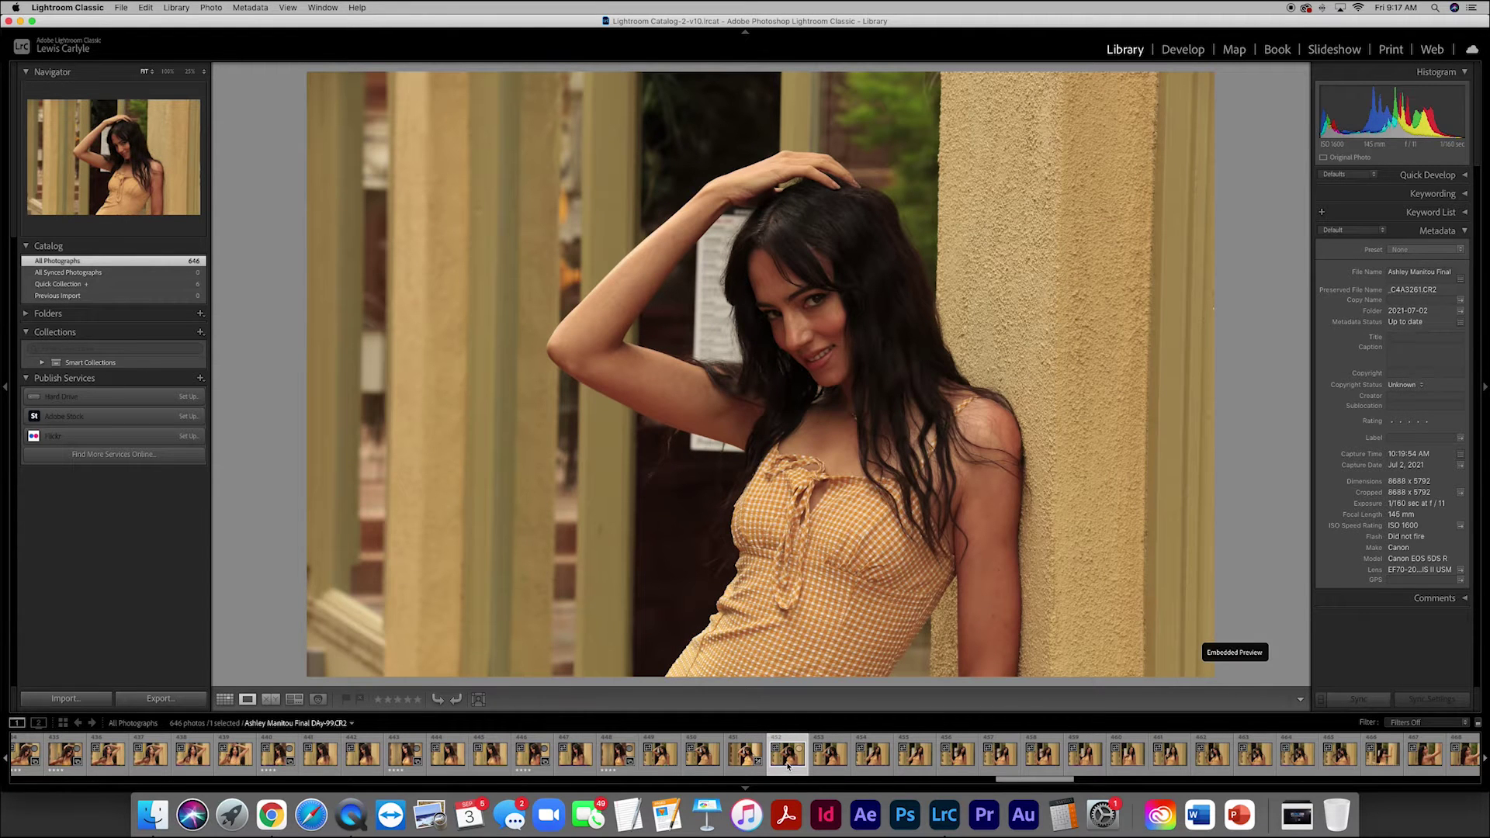
{"action": "key", "text": "Right"}
{"action": "key", "text": "Right"}
{"action": "key", "text": "Right"}
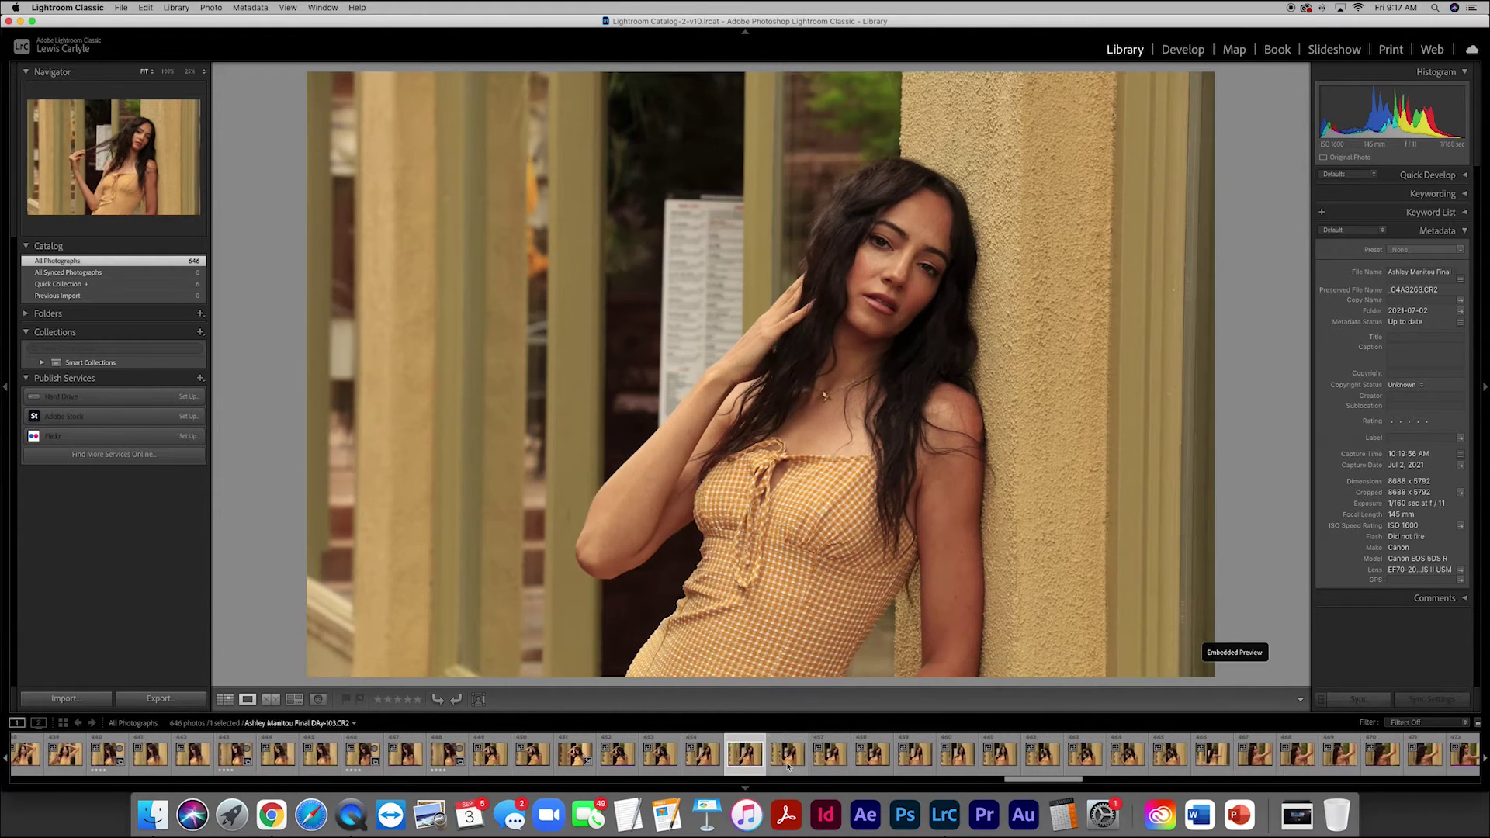
{"action": "key", "text": "Right"}
{"action": "key", "text": "Right"}
{"action": "key", "text": "Right"}
{"action": "key", "text": "Right"}
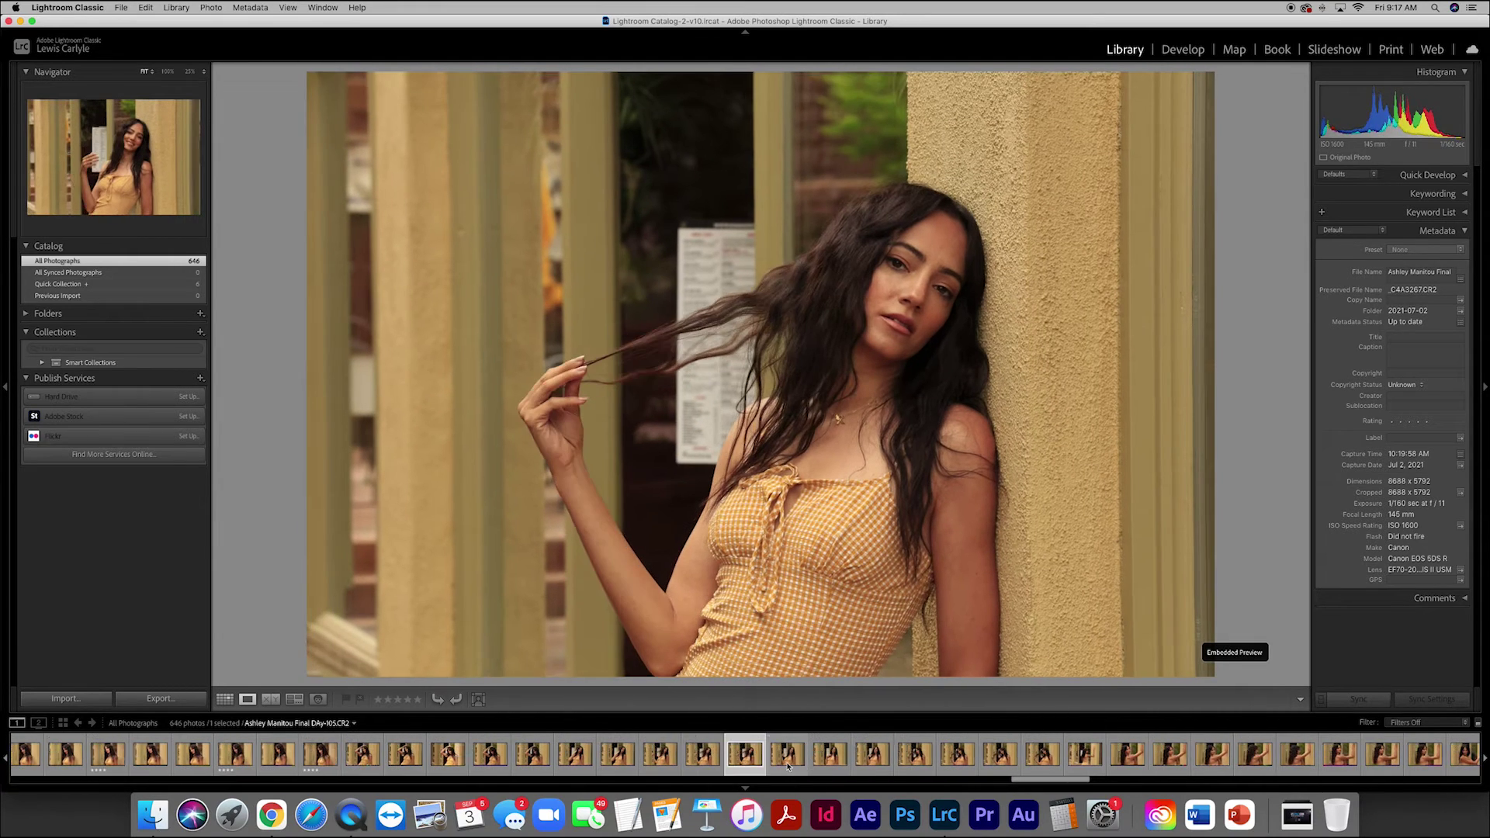
{"action": "key", "text": "Right"}
{"action": "key", "text": "Right"}
{"action": "key", "text": "Right"}
{"action": "key", "text": "Right"}
{"action": "key", "text": "Right"}
{"action": "key", "text": "Right"}
{"action": "key", "text": "Right"}
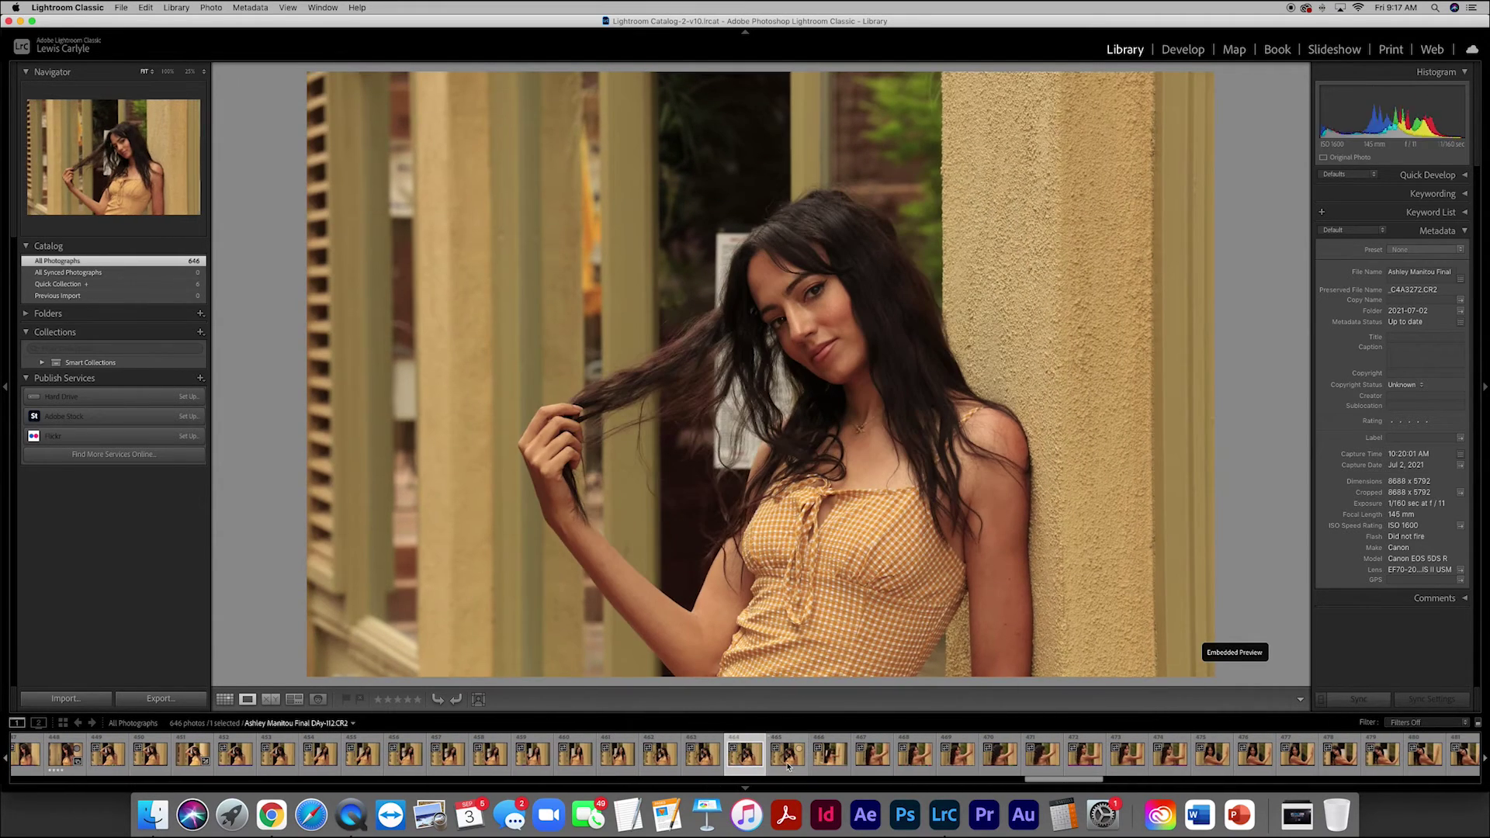
{"action": "key", "text": "Right"}
{"action": "key", "text": "Right"}
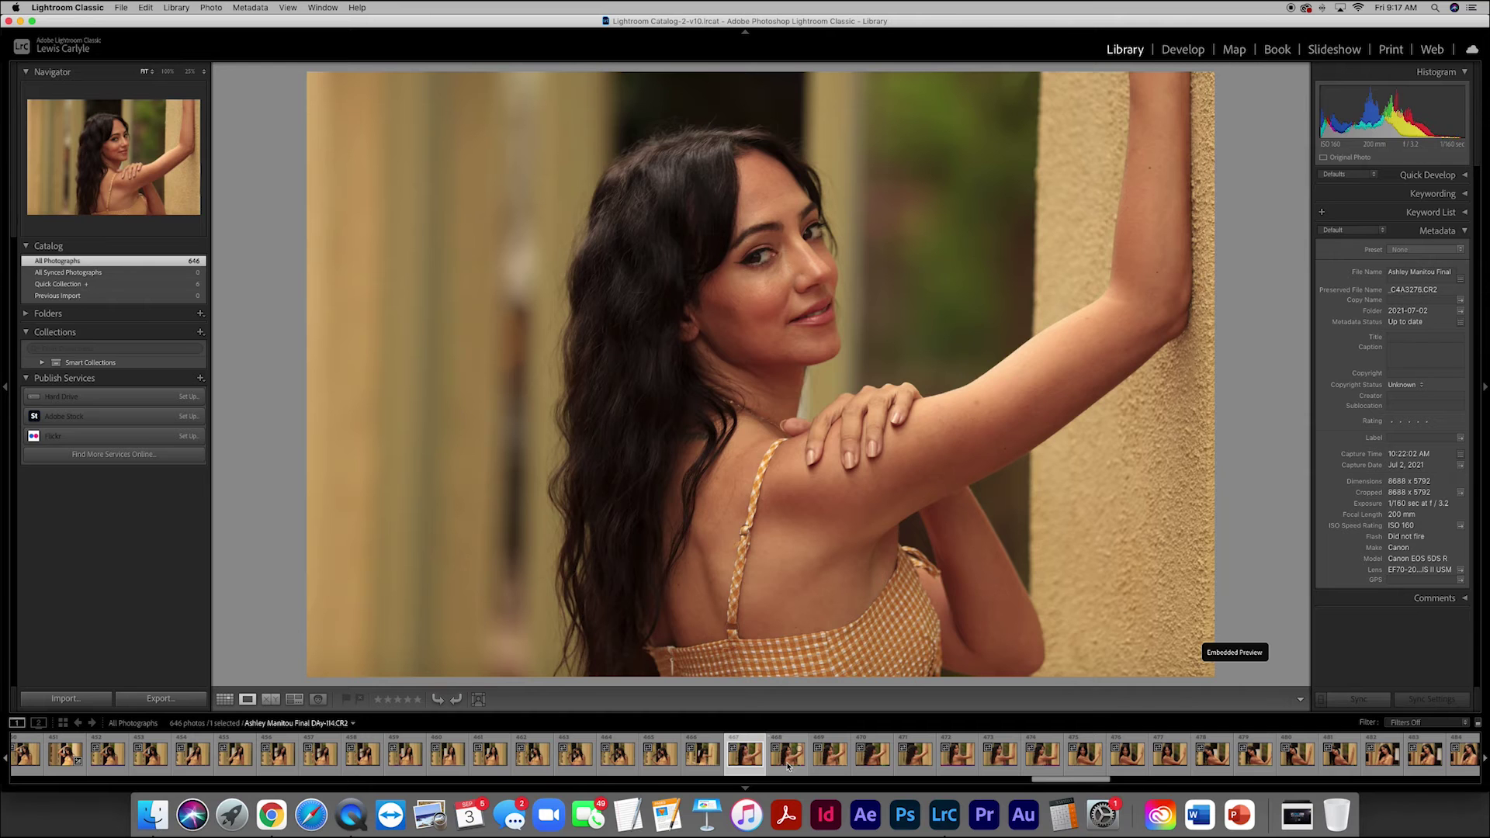
{"action": "key", "text": "Right"}
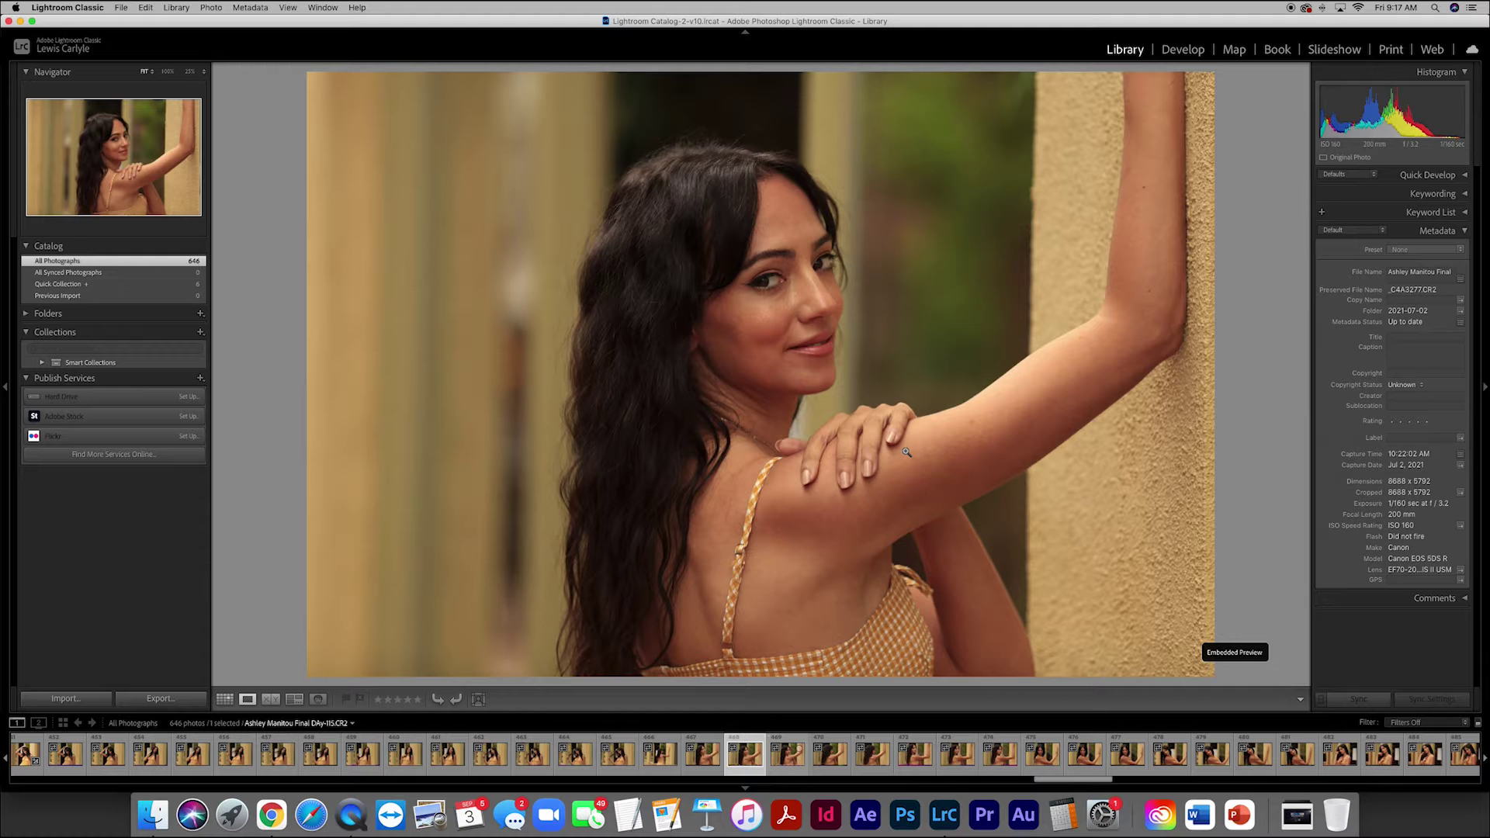
{"action": "key", "text": "Right"}
{"action": "key", "text": "Right"}
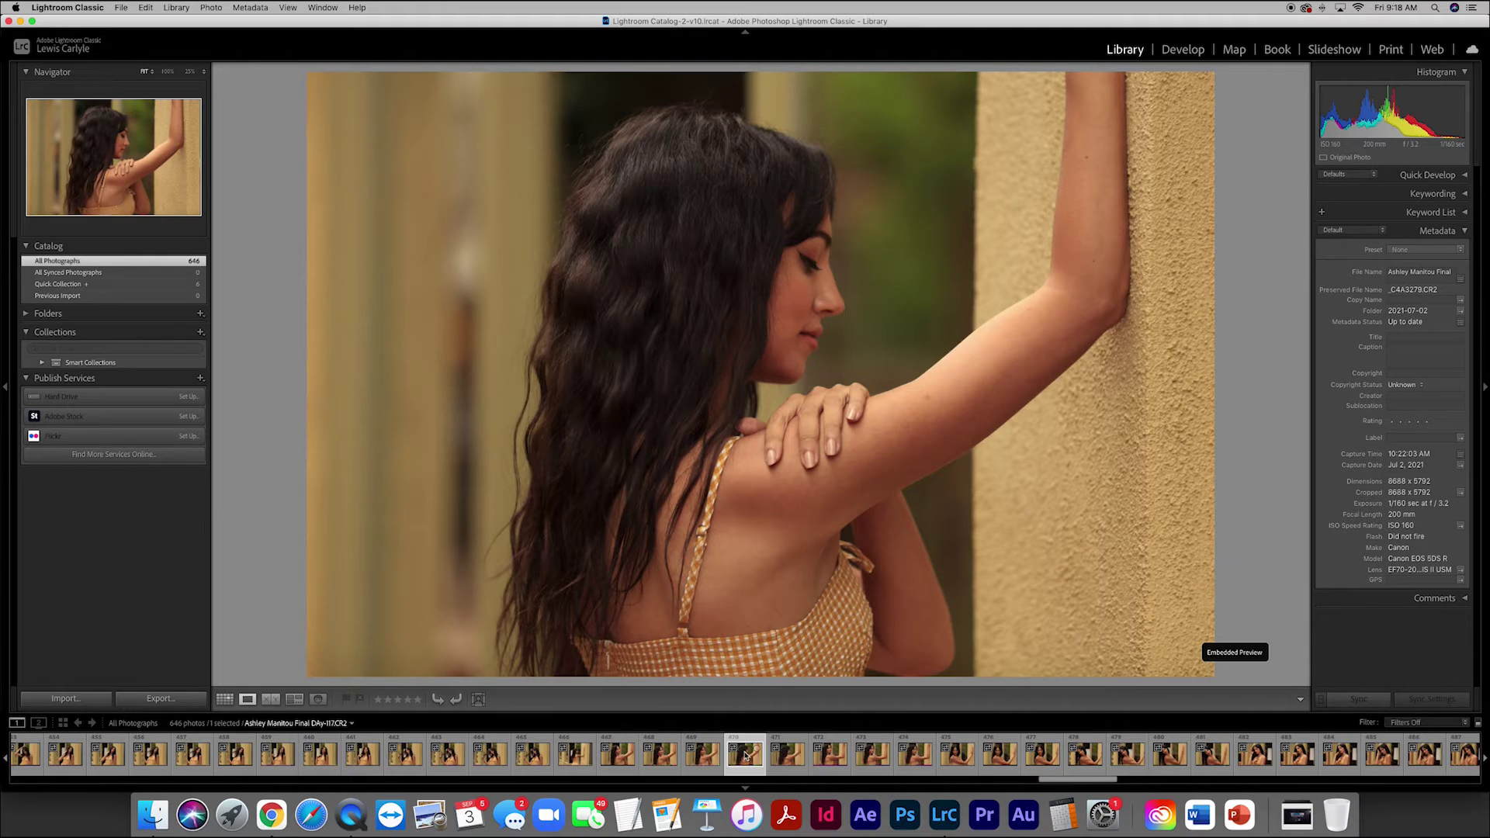
{"action": "key", "text": "Right"}
{"action": "key", "text": "Right"}
{"action": "key", "text": "Right"}
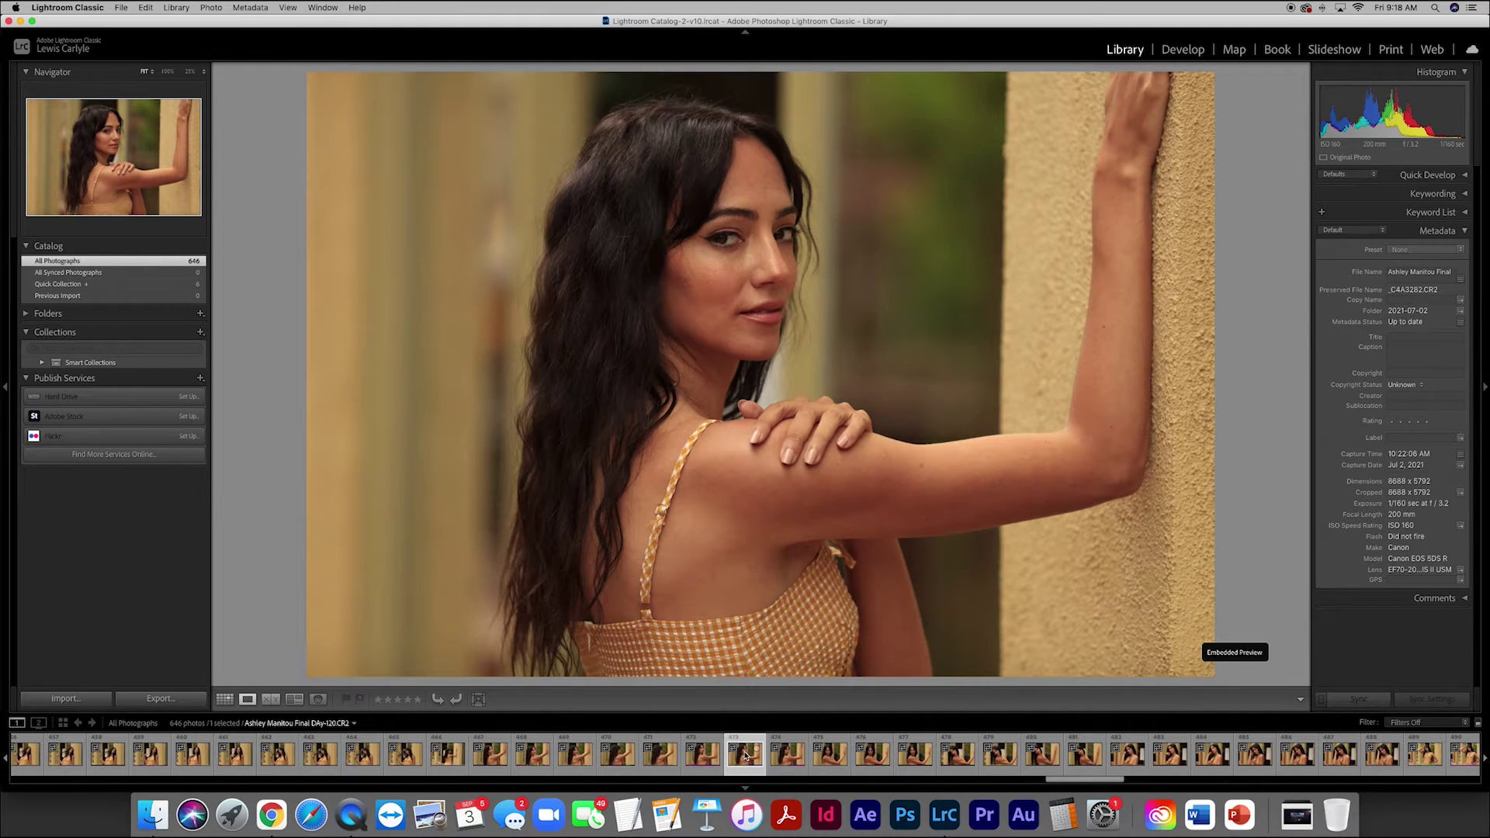
{"action": "key", "text": "Right"}
{"action": "key", "text": "Right"}
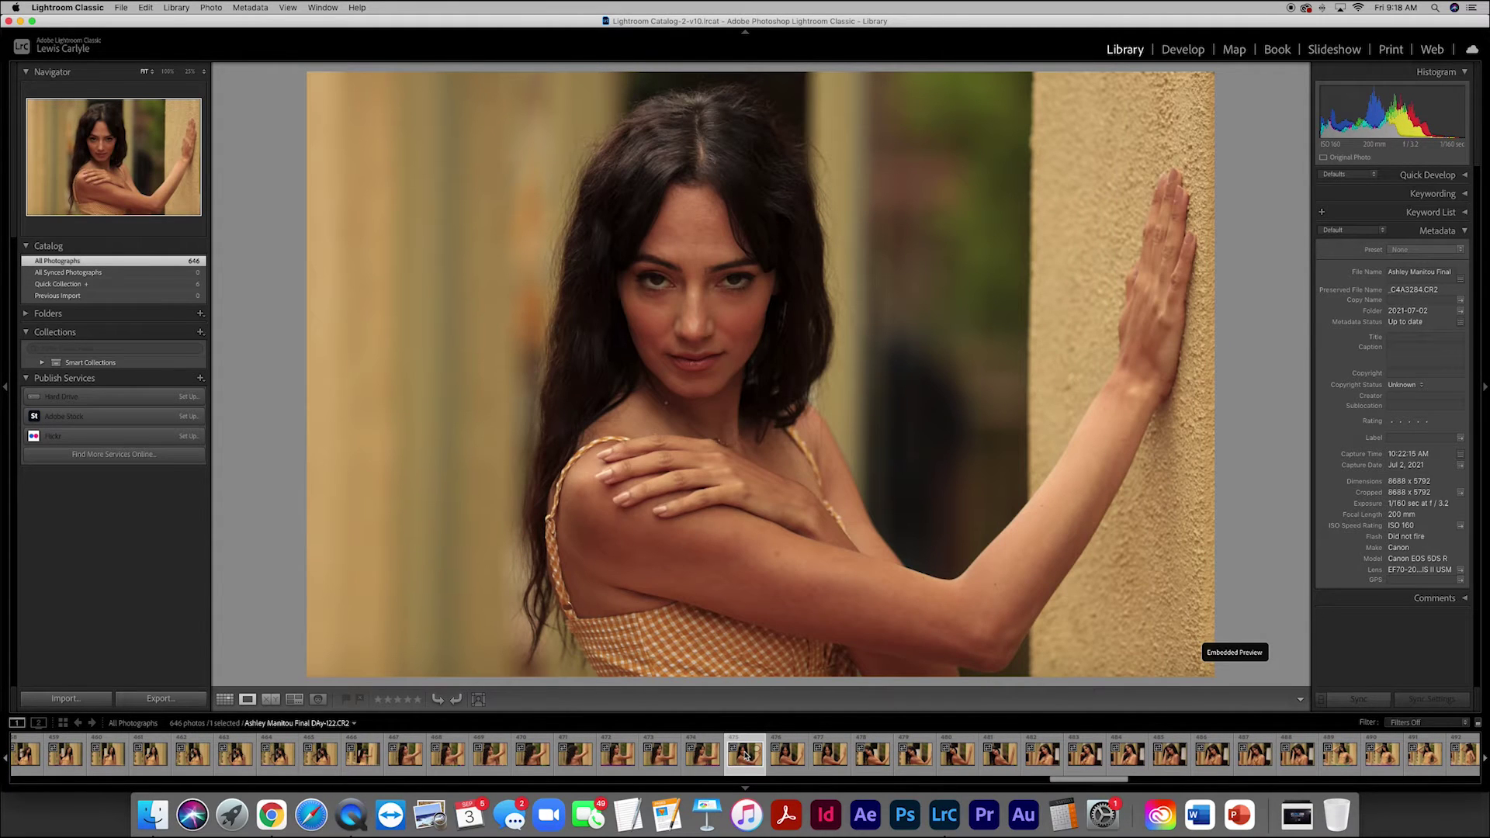
{"action": "key", "text": "Right"}
{"action": "key", "text": "Right"}
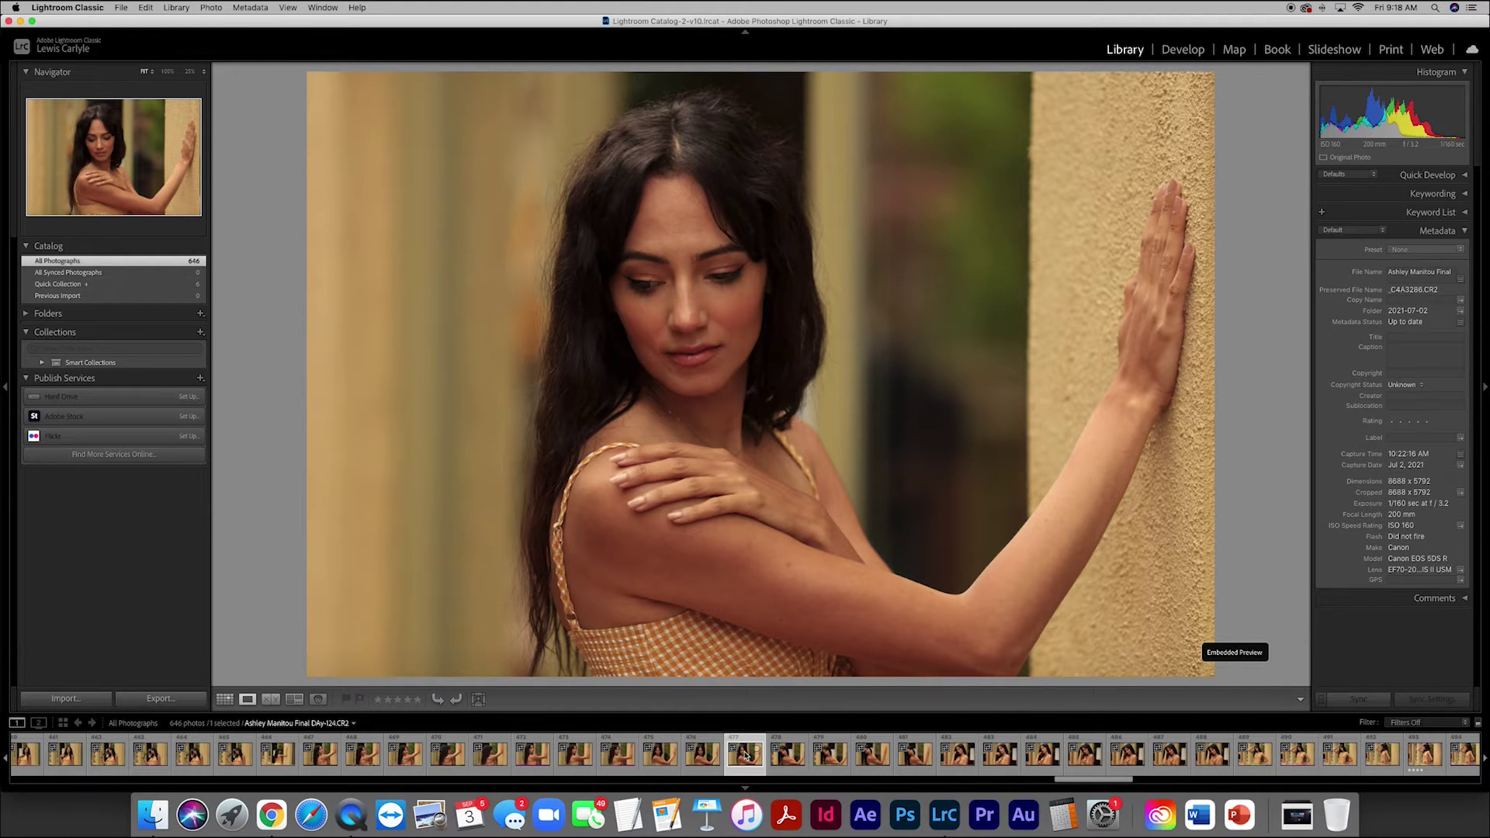
{"action": "key", "text": "Right"}
{"action": "key", "text": "Right"}
{"action": "key", "text": "Right"}
{"action": "key", "text": "Right"}
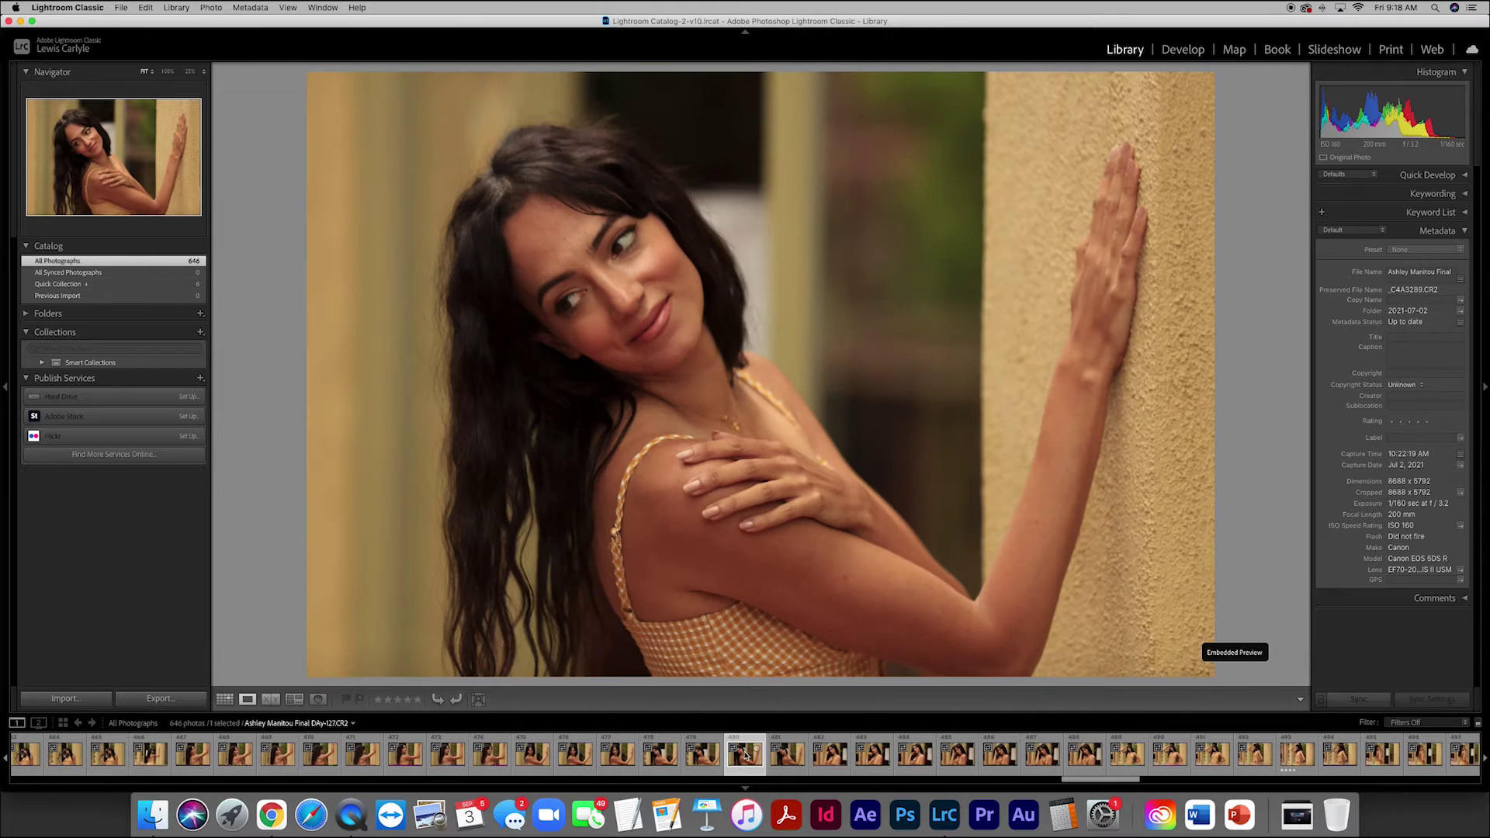
{"action": "key", "text": "Right"}
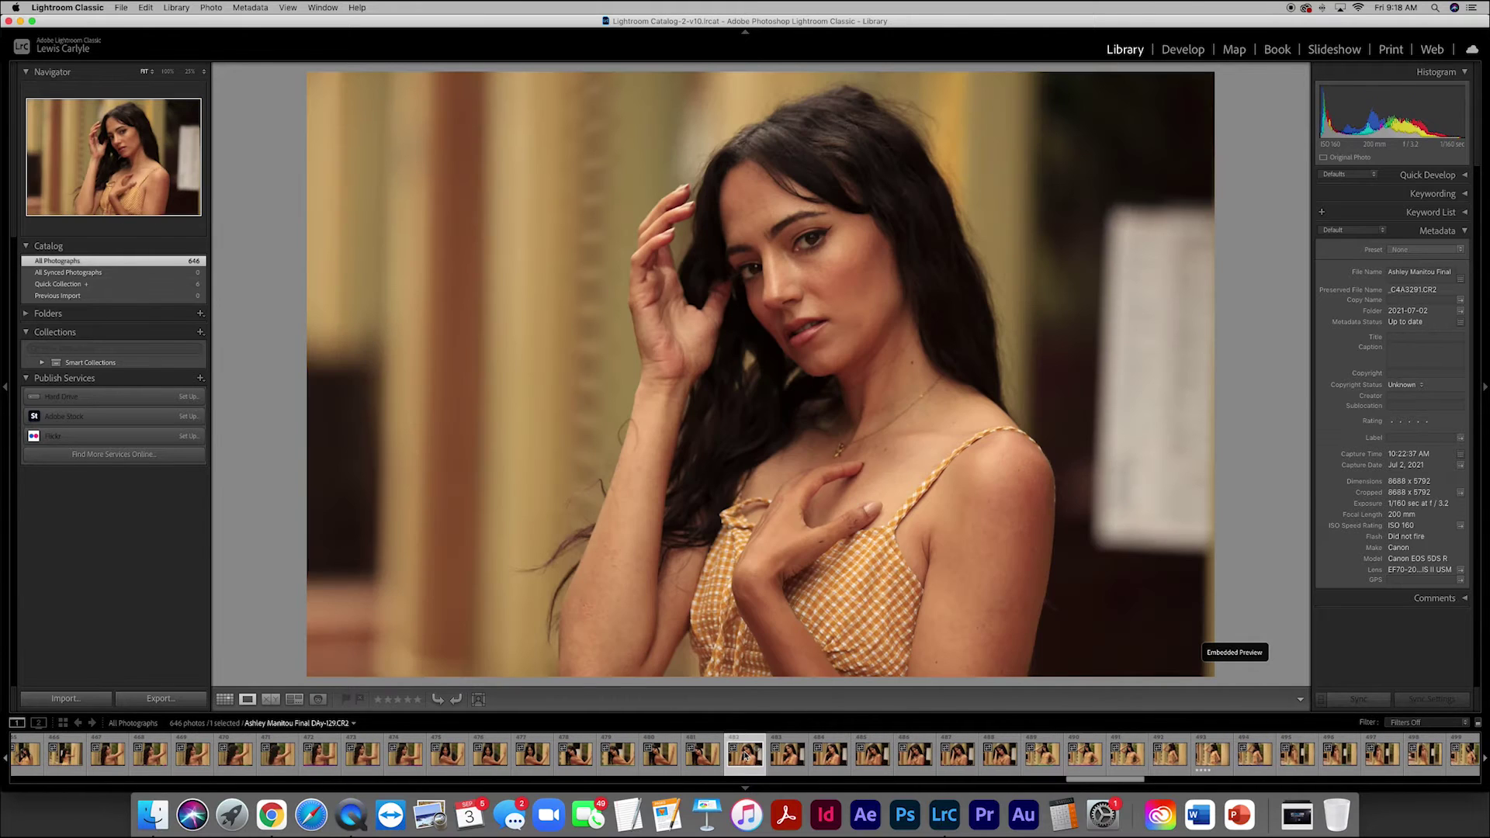
{"action": "key", "text": "Right"}
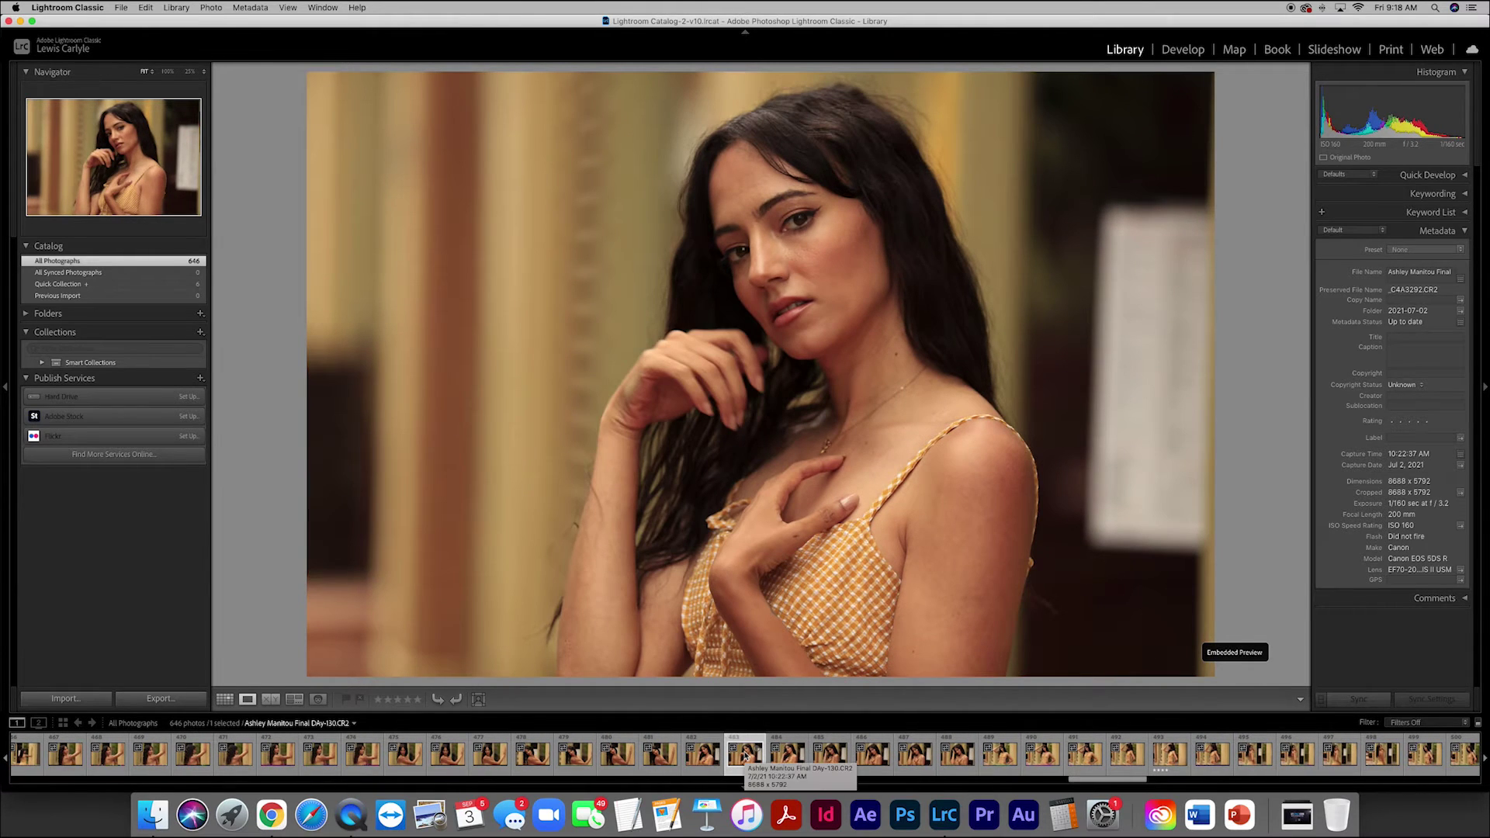
{"action": "key", "text": "Right"}
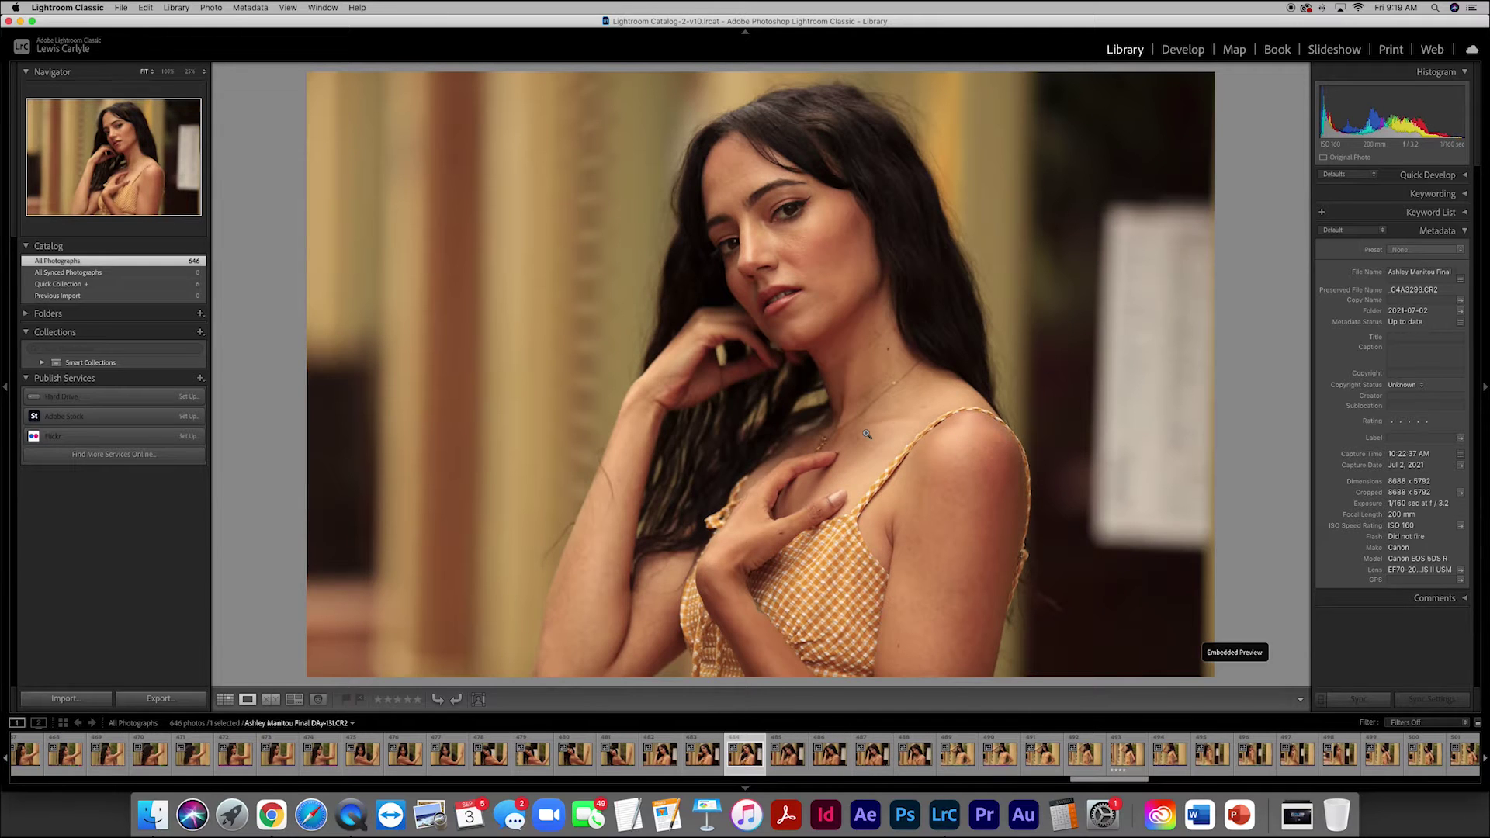
Rate the hand-on-head profile shot four stars and add it to the Quick Collection.
{"action": "key", "text": "Right"}
{"action": "key", "text": "Right"}
{"action": "key", "text": "Right"}
{"action": "key", "text": "Right"}
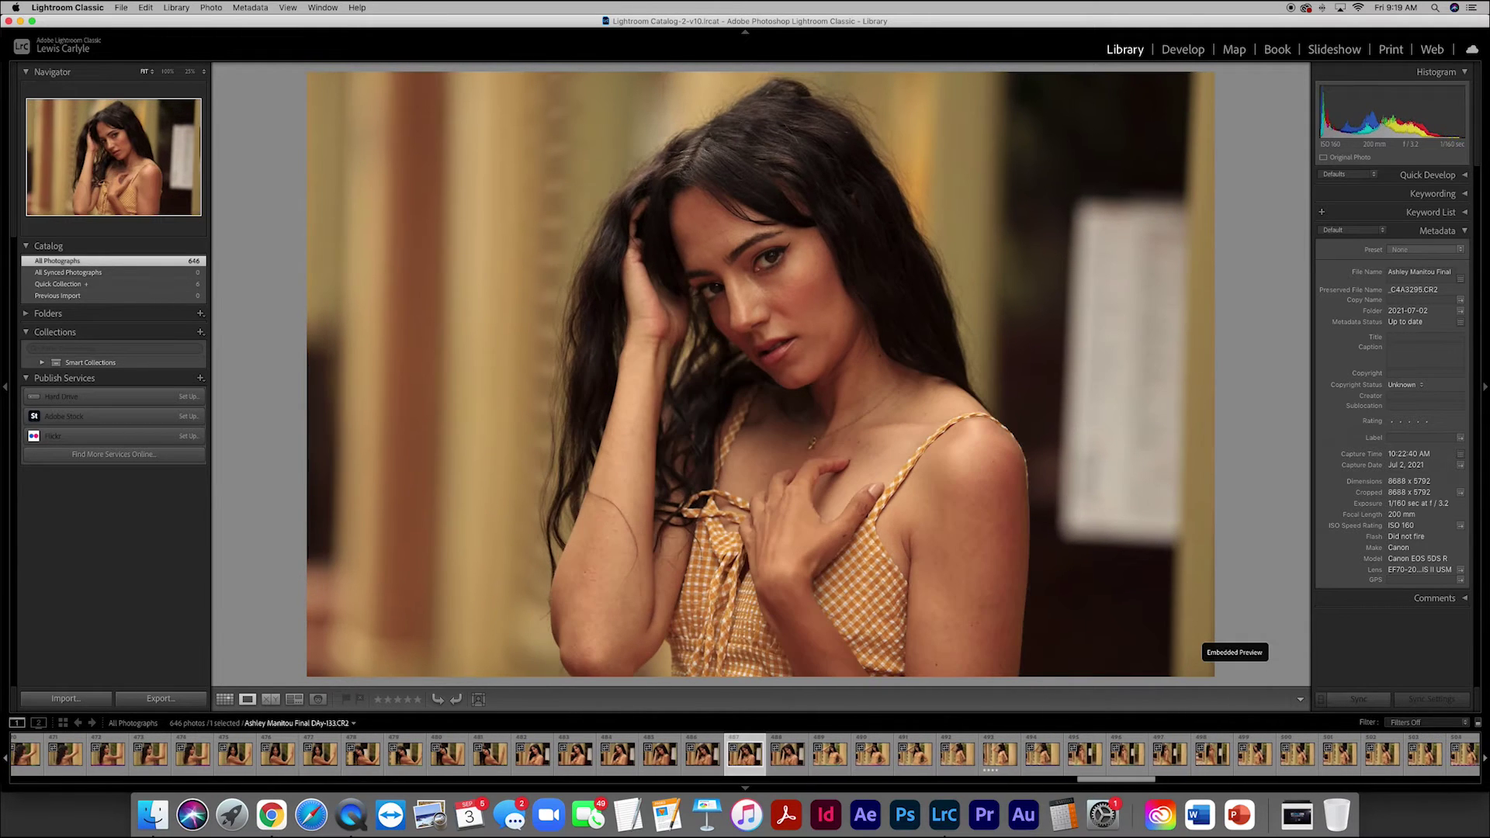
{"action": "key", "text": "Right"}
{"action": "key", "text": "Right"}
{"action": "key", "text": "Right"}
{"action": "key", "text": "Right"}
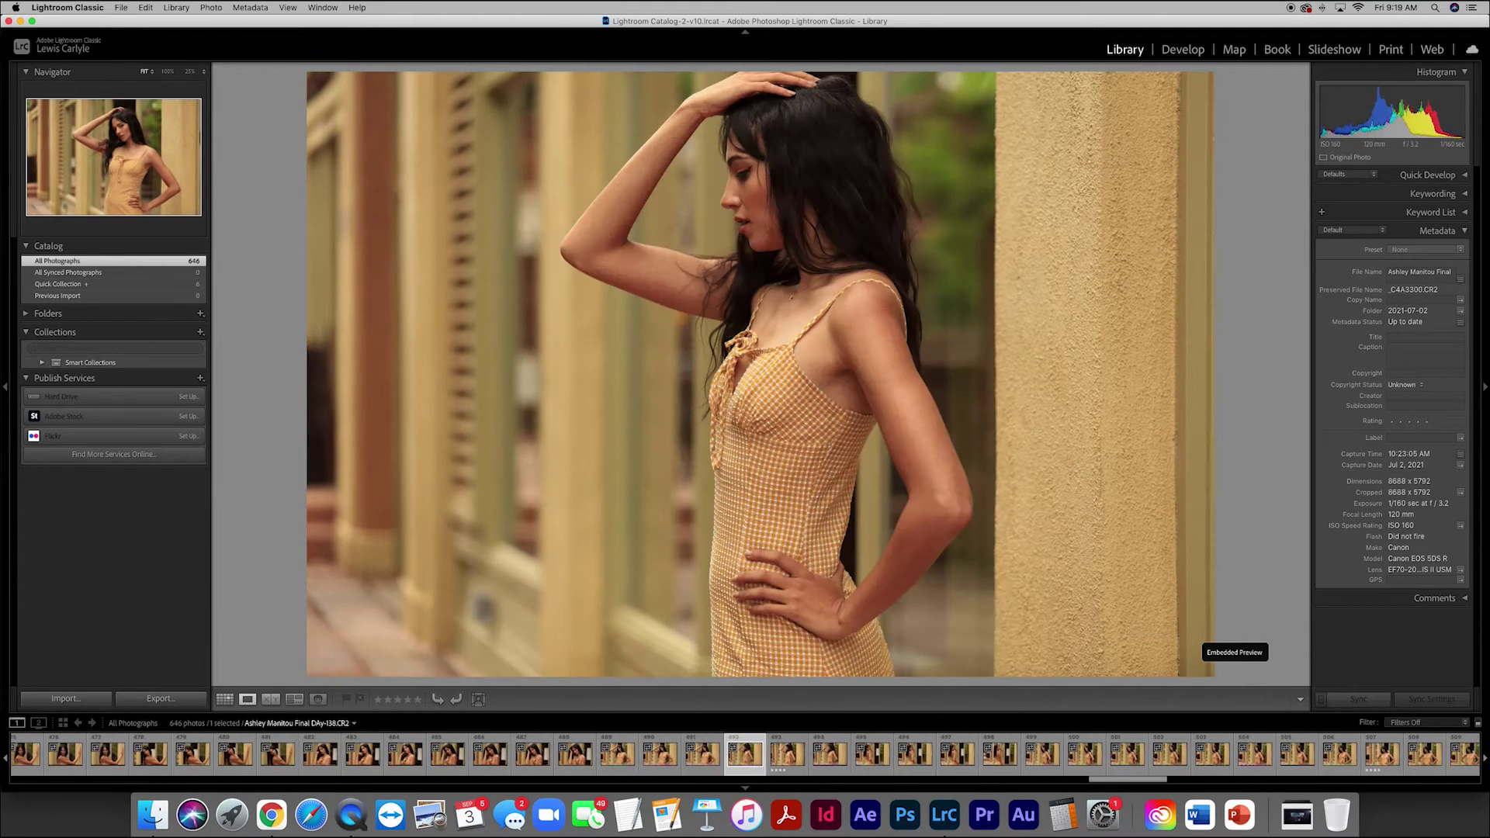
{"action": "key", "text": "Right"}
{"action": "key", "text": "4"}
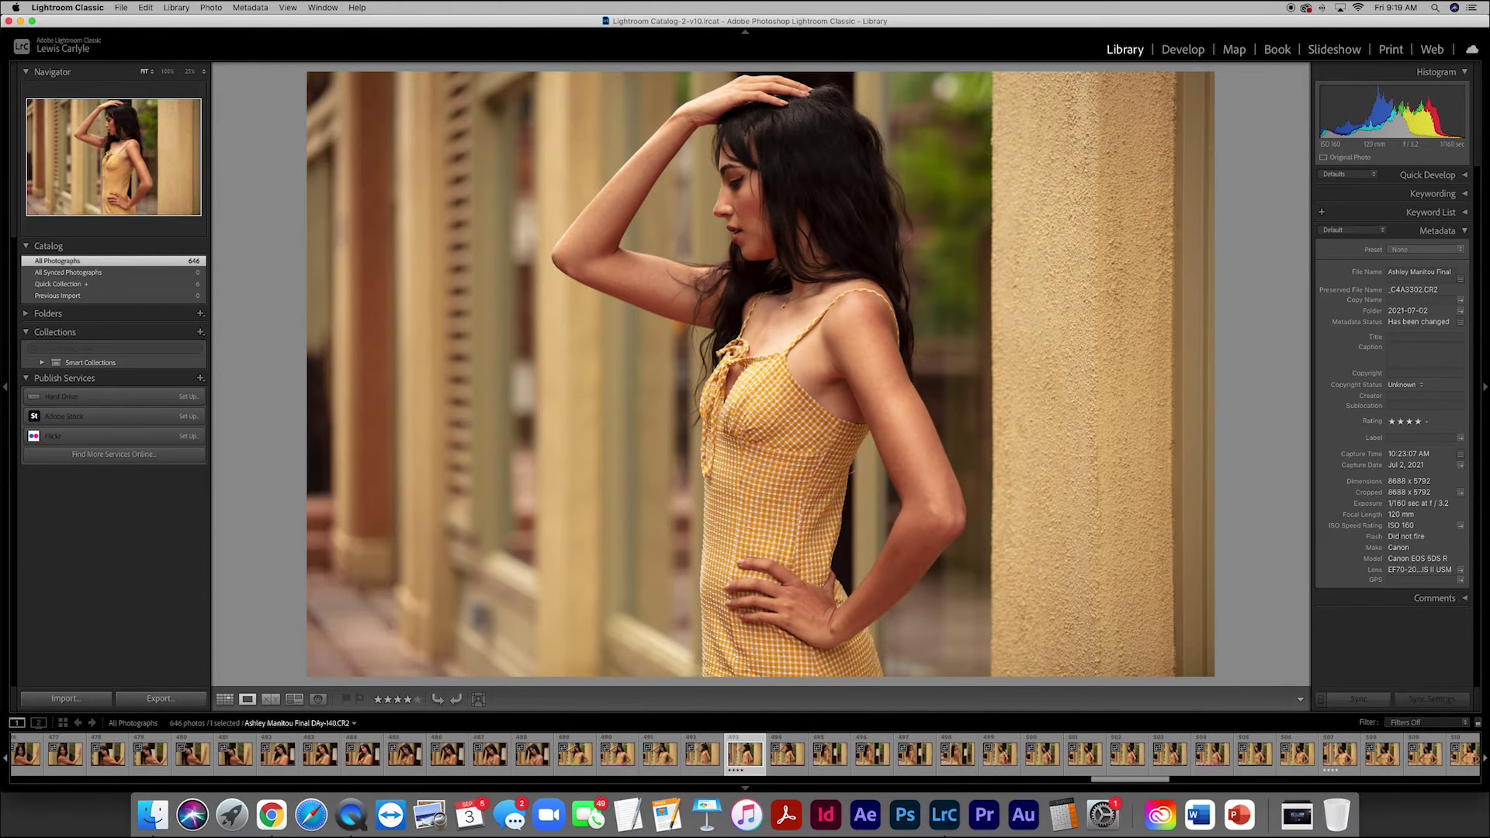
{"action": "key", "text": "b"}
Show the Quick Collection and scroll through its 11 gathered yellow-dress portraits.
{"action": "left_click", "coordinate": [129, 284]}
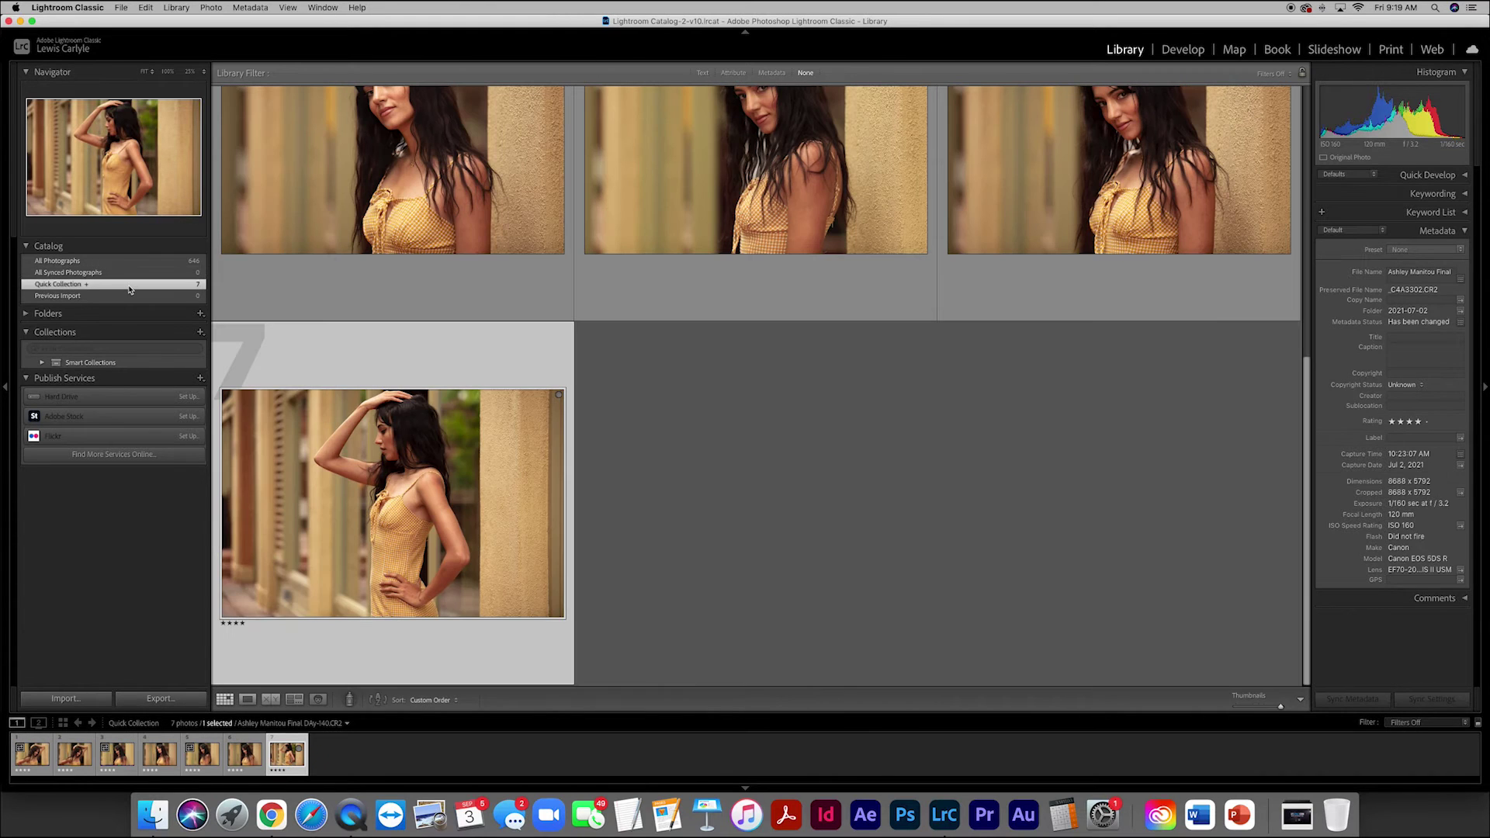
{"action": "scroll", "coordinate": [790, 438], "scroll_direction": "up", "scroll_amount": 5}
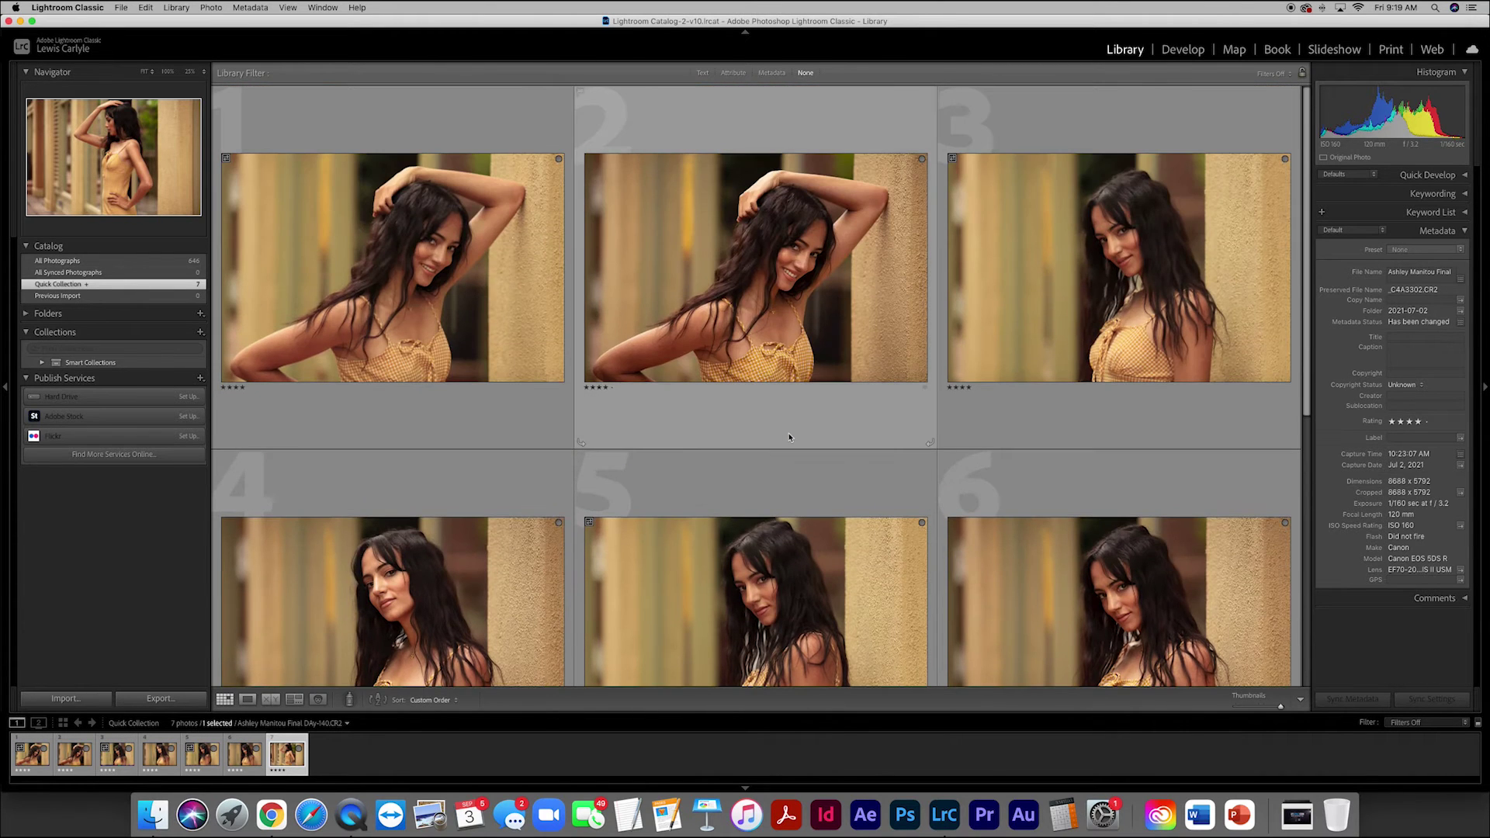
{"action": "scroll", "coordinate": [788, 437], "scroll_direction": "down", "scroll_amount": 4}
{"action": "scroll", "coordinate": [788, 437], "scroll_direction": "down", "scroll_amount": 2}
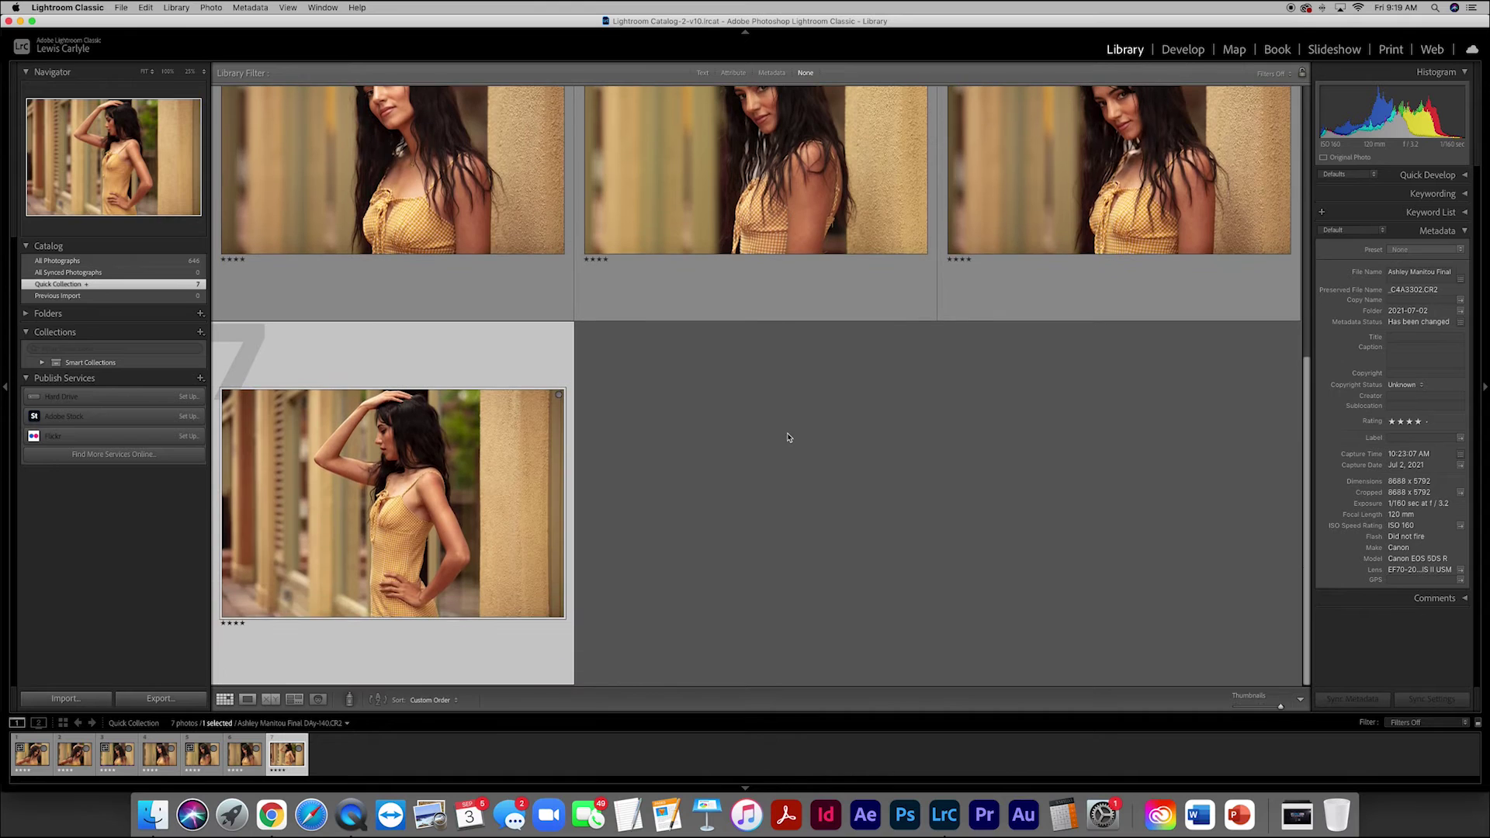
{"action": "scroll", "coordinate": [788, 436], "scroll_direction": "up", "scroll_amount": 5}
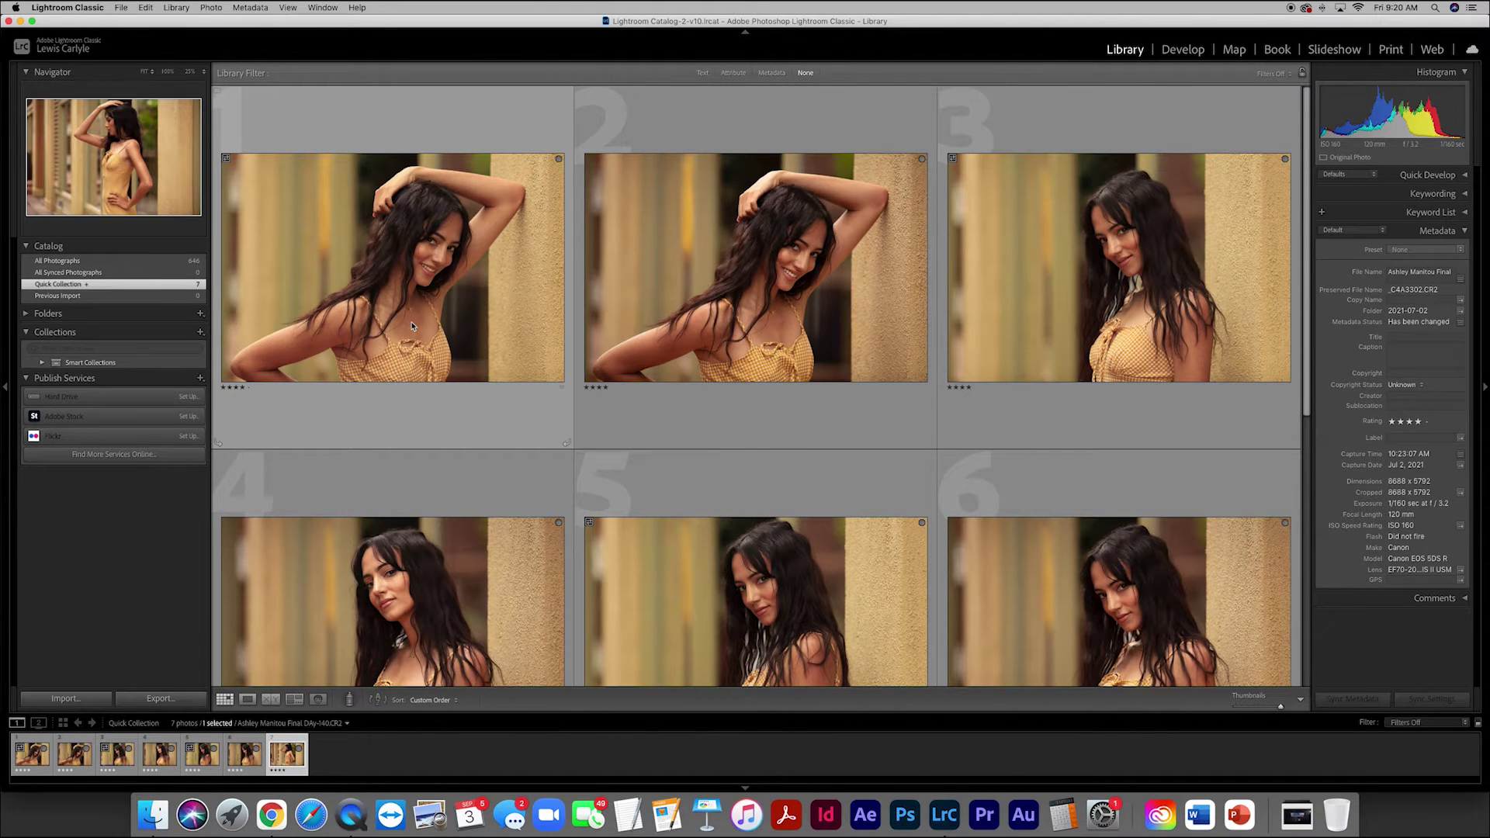
{"action": "scroll", "coordinate": [412, 326], "scroll_direction": "down", "scroll_amount": 5}
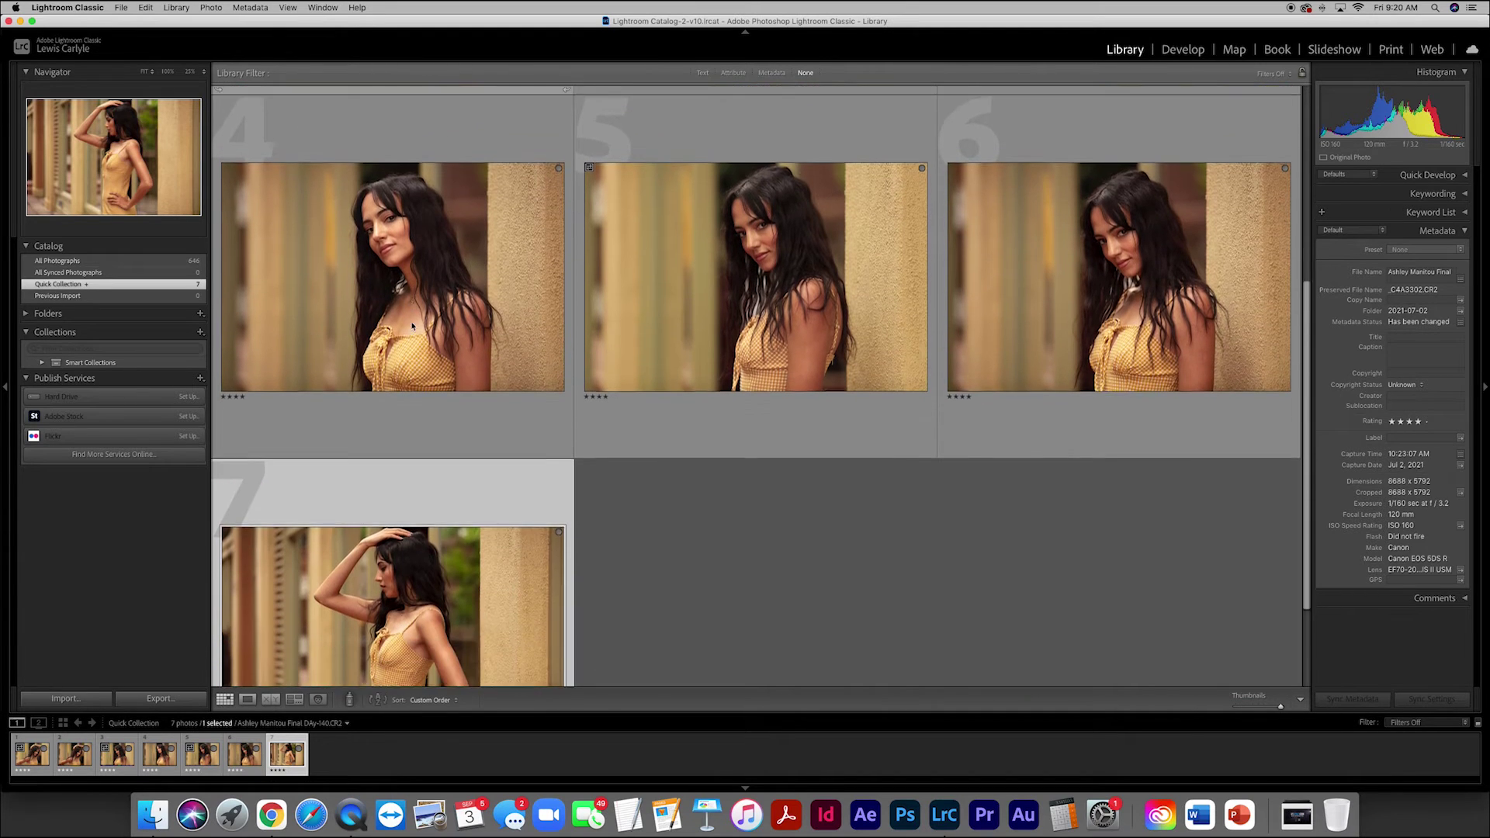
{"action": "scroll", "coordinate": [412, 326], "scroll_direction": "up", "scroll_amount": 5}
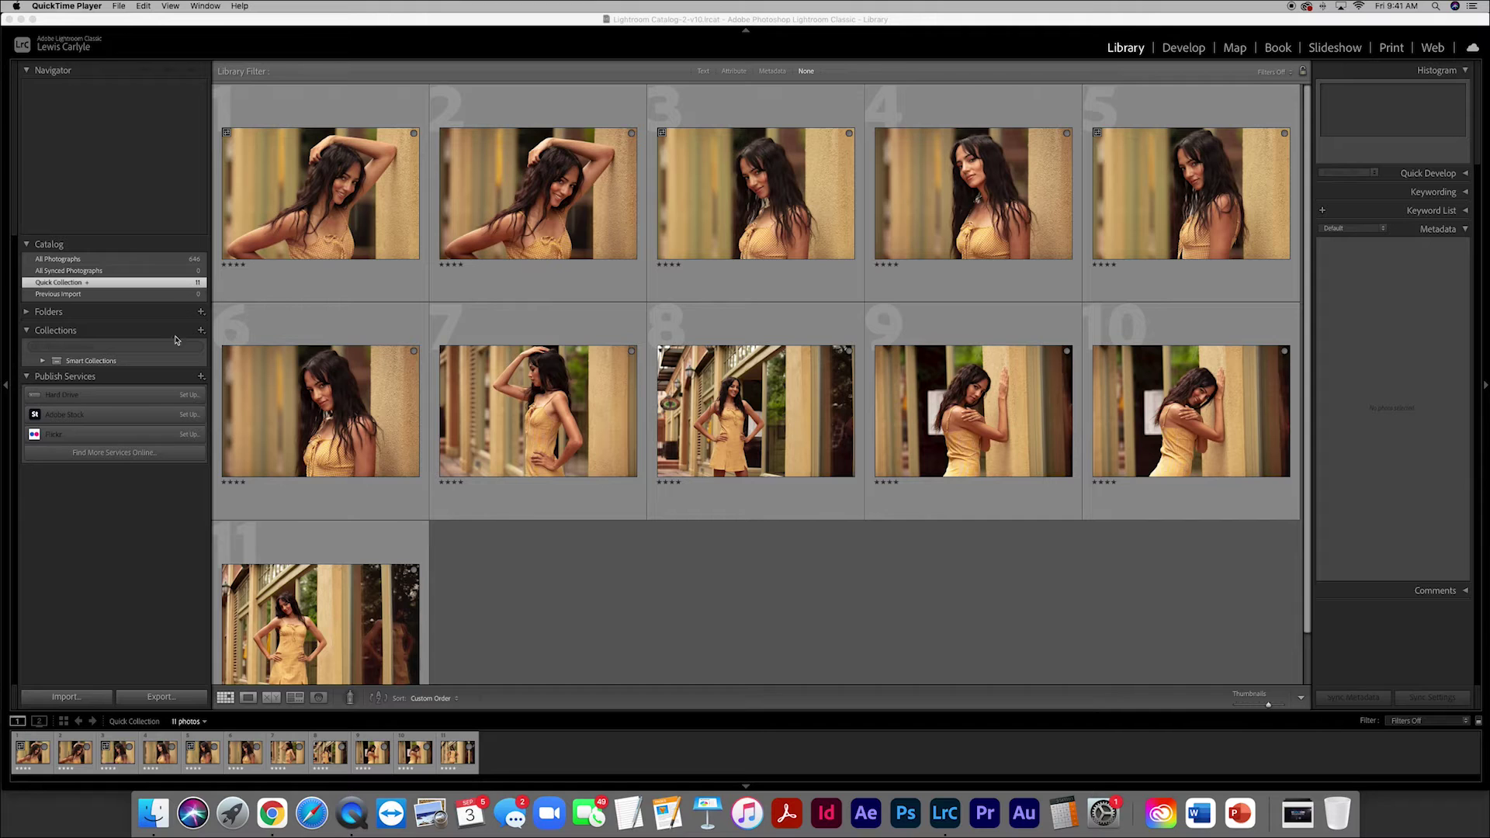
Create a new collection named 'Ashley Yellow Dress First Cut'.
{"action": "left_click", "coordinate": [201, 332]}
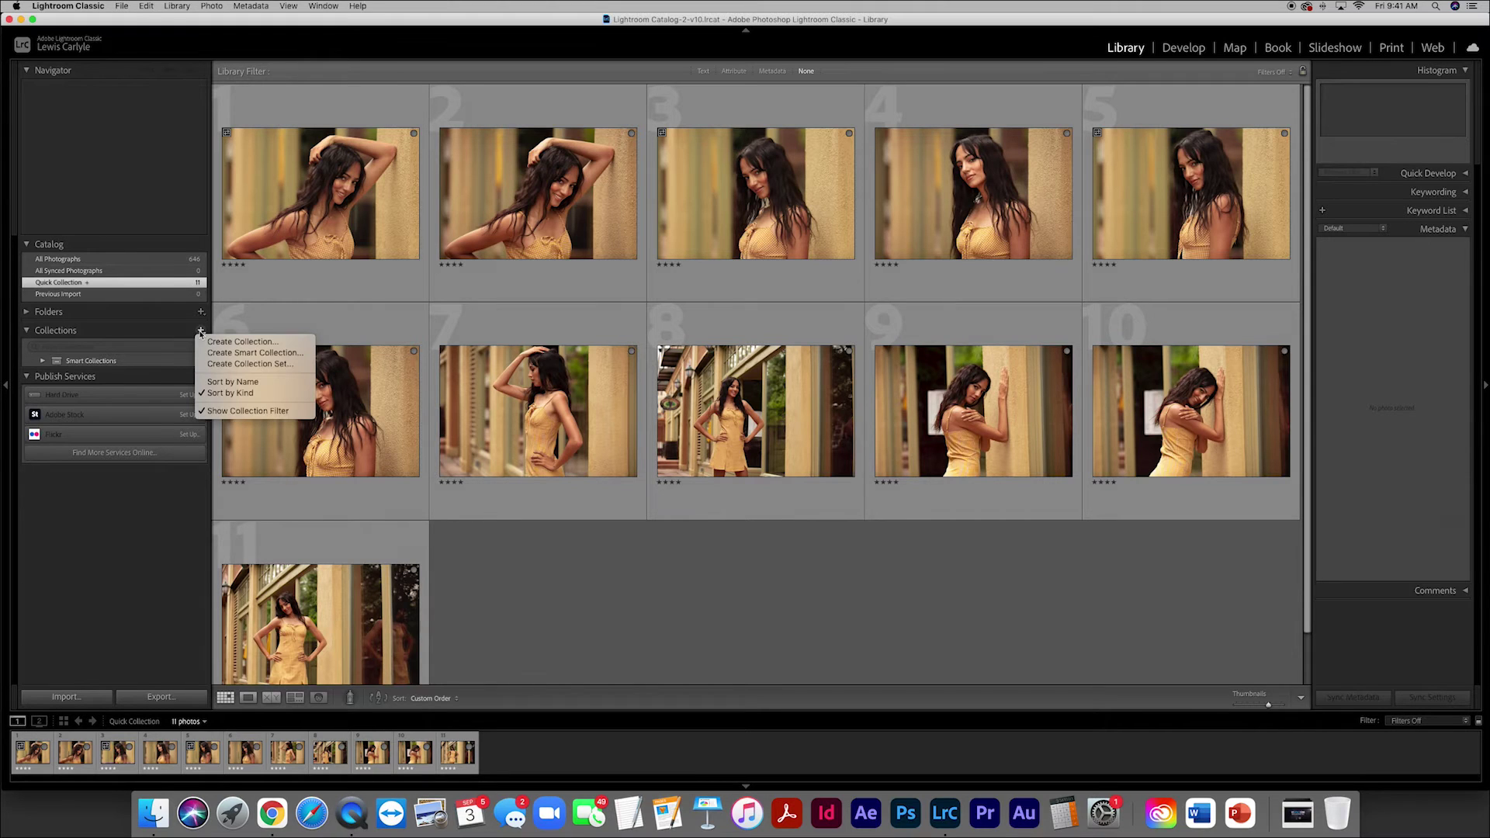
{"action": "left_click", "coordinate": [238, 342]}
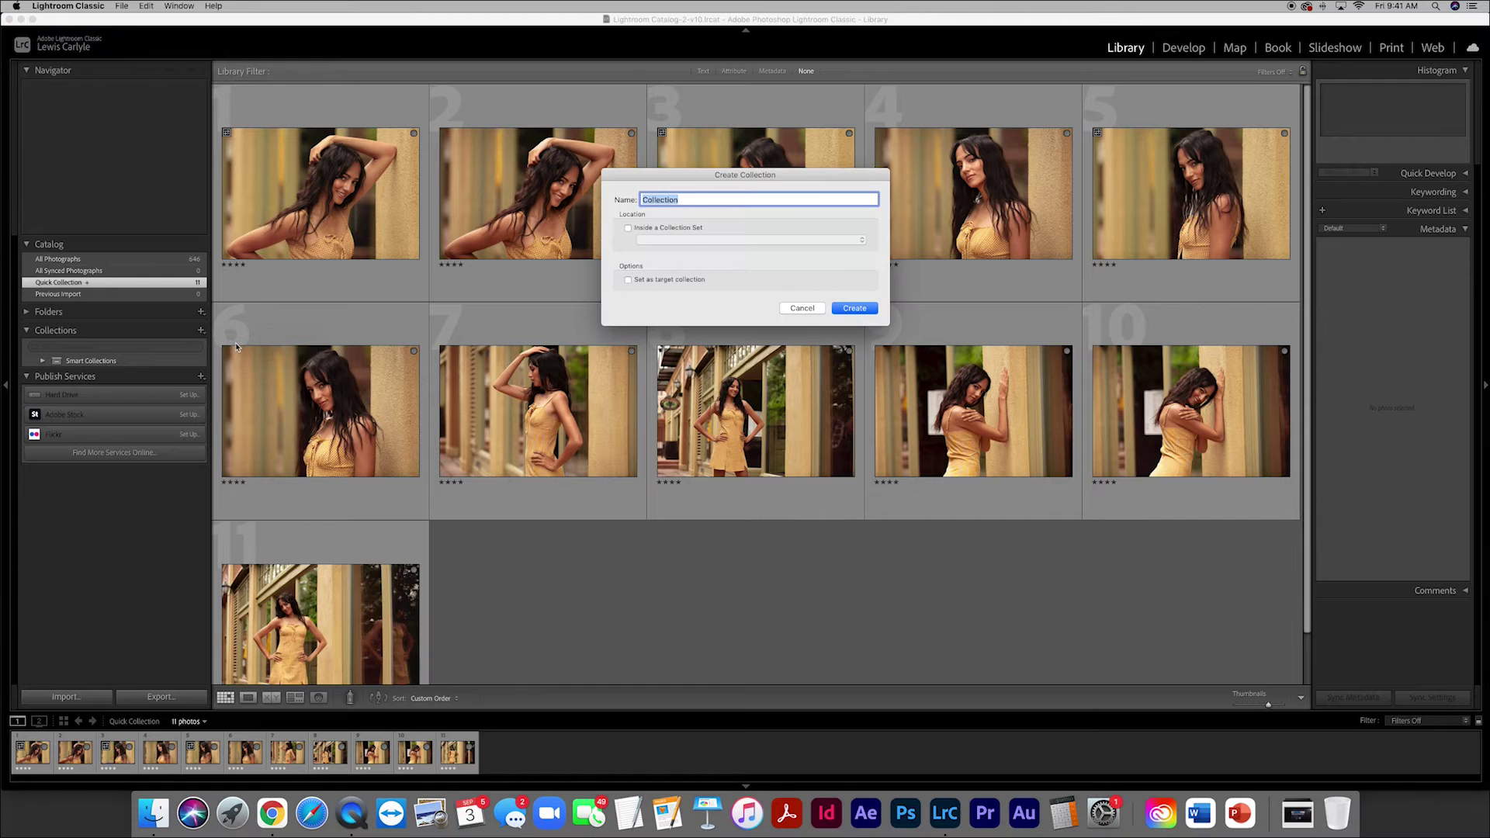
{"action": "type", "text": "Ashley Yellow Dress First Cut"}
{"action": "left_click", "coordinate": [853, 309]}
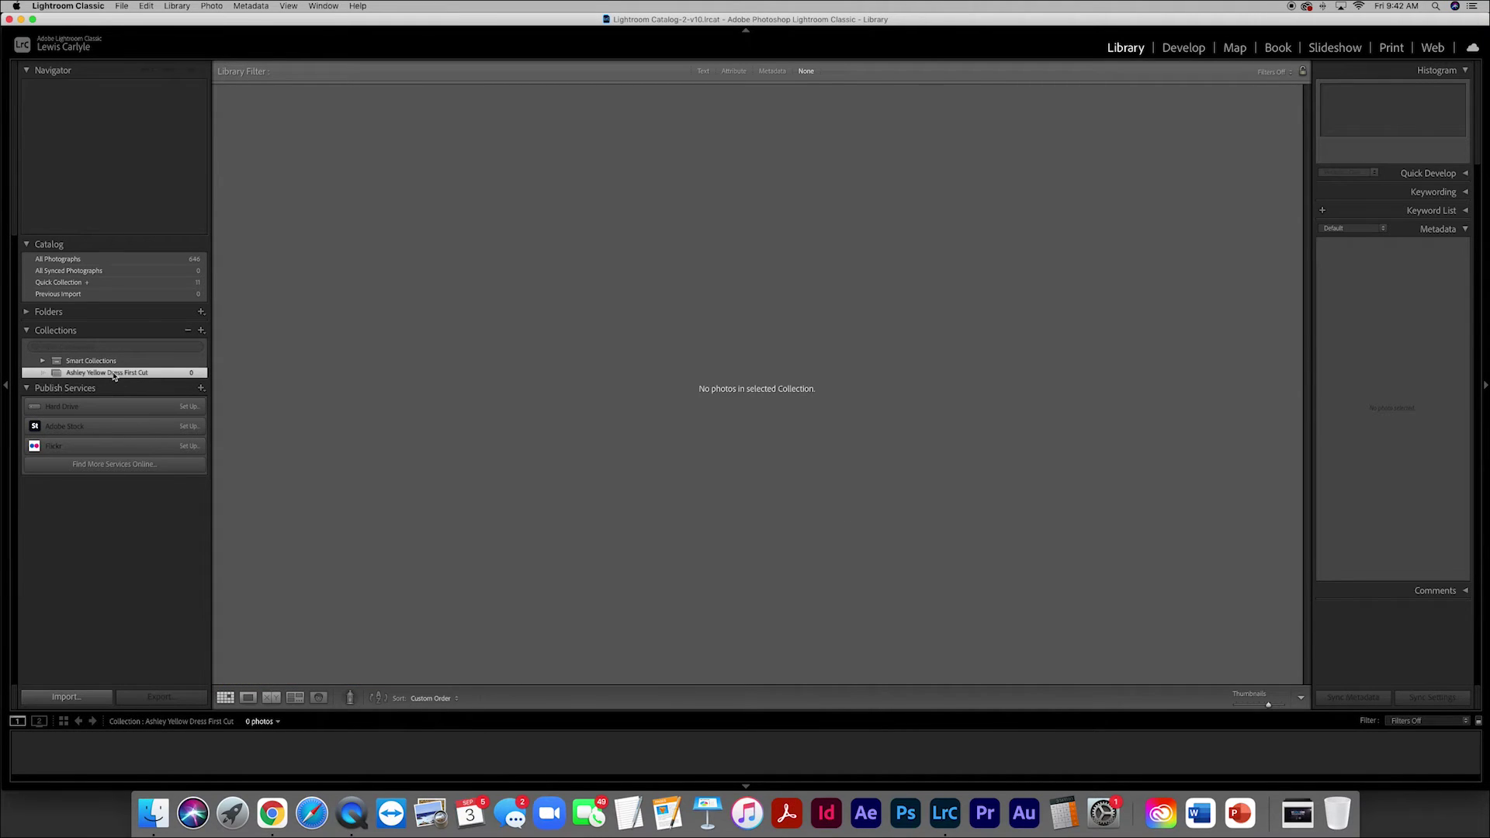
Select all 11 Quick Collection photos and drag them into the First Cut collection.
{"action": "left_click", "coordinate": [160, 284]}
{"action": "key", "text": "super+a"}
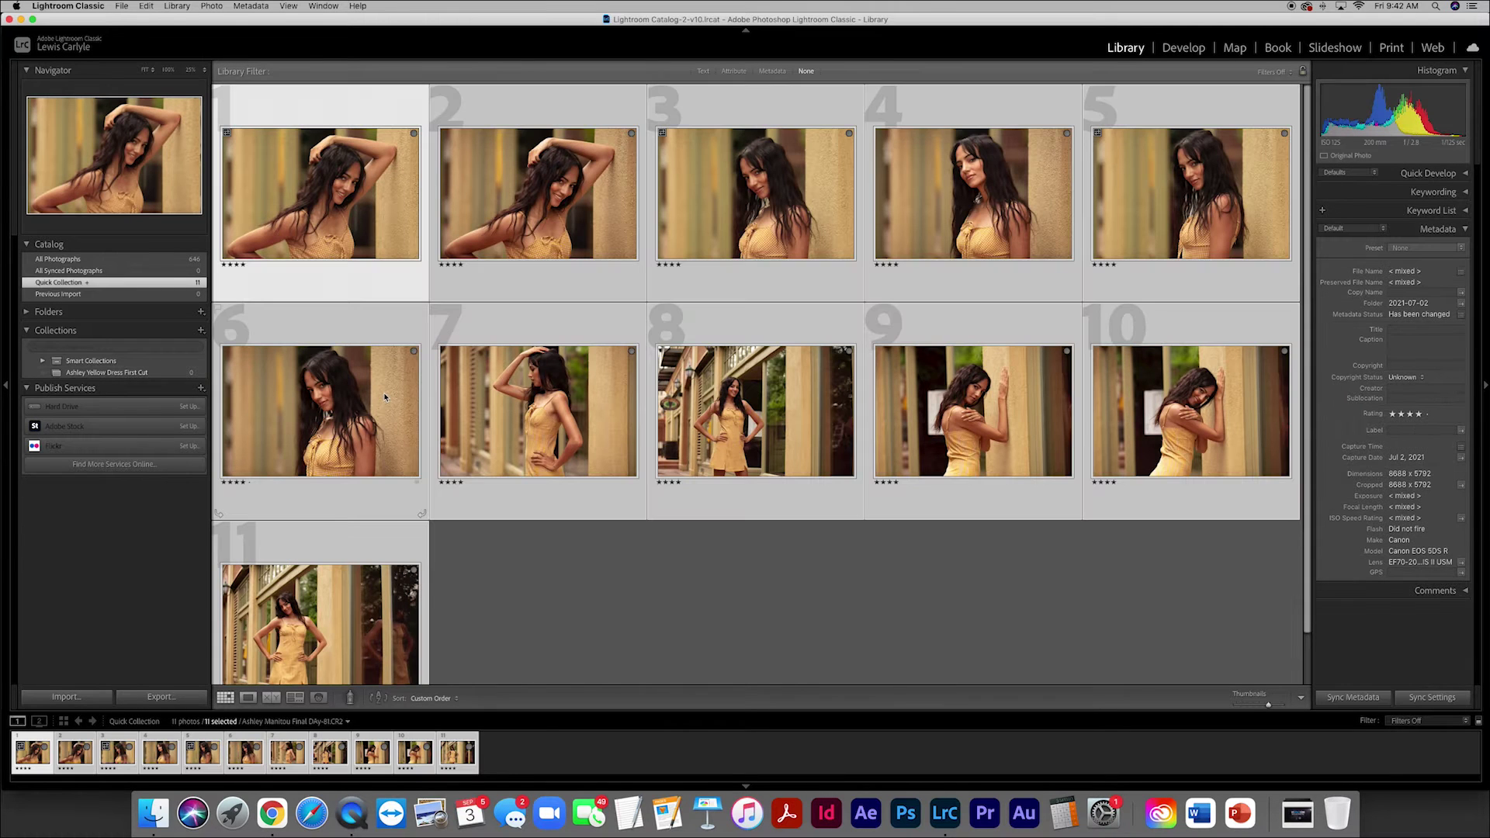
{"action": "left_click_drag", "start_coordinate": [275, 402], "coordinate": [142, 378]}
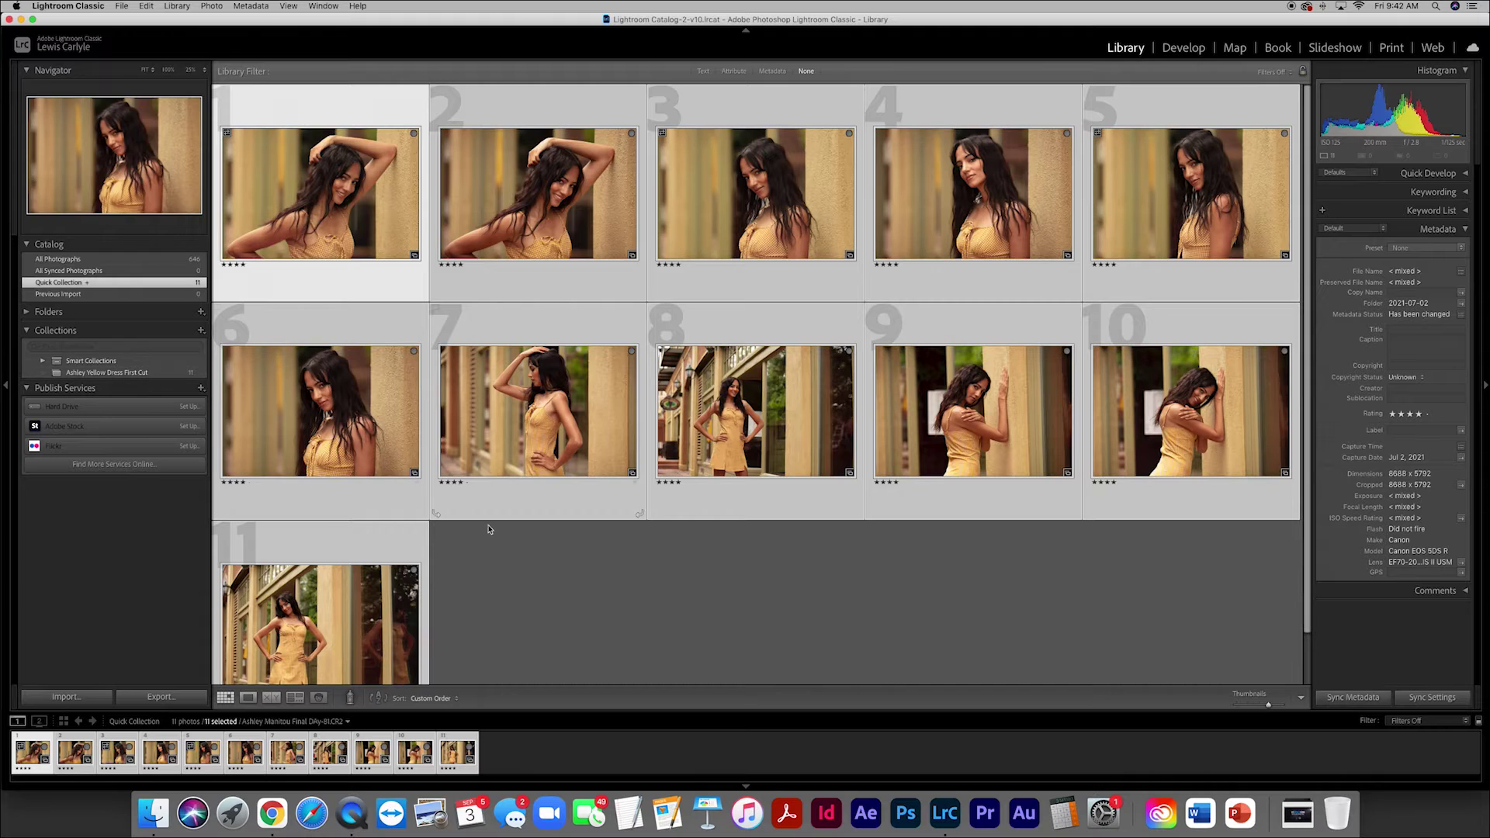
{"action": "left_click", "coordinate": [534, 573]}
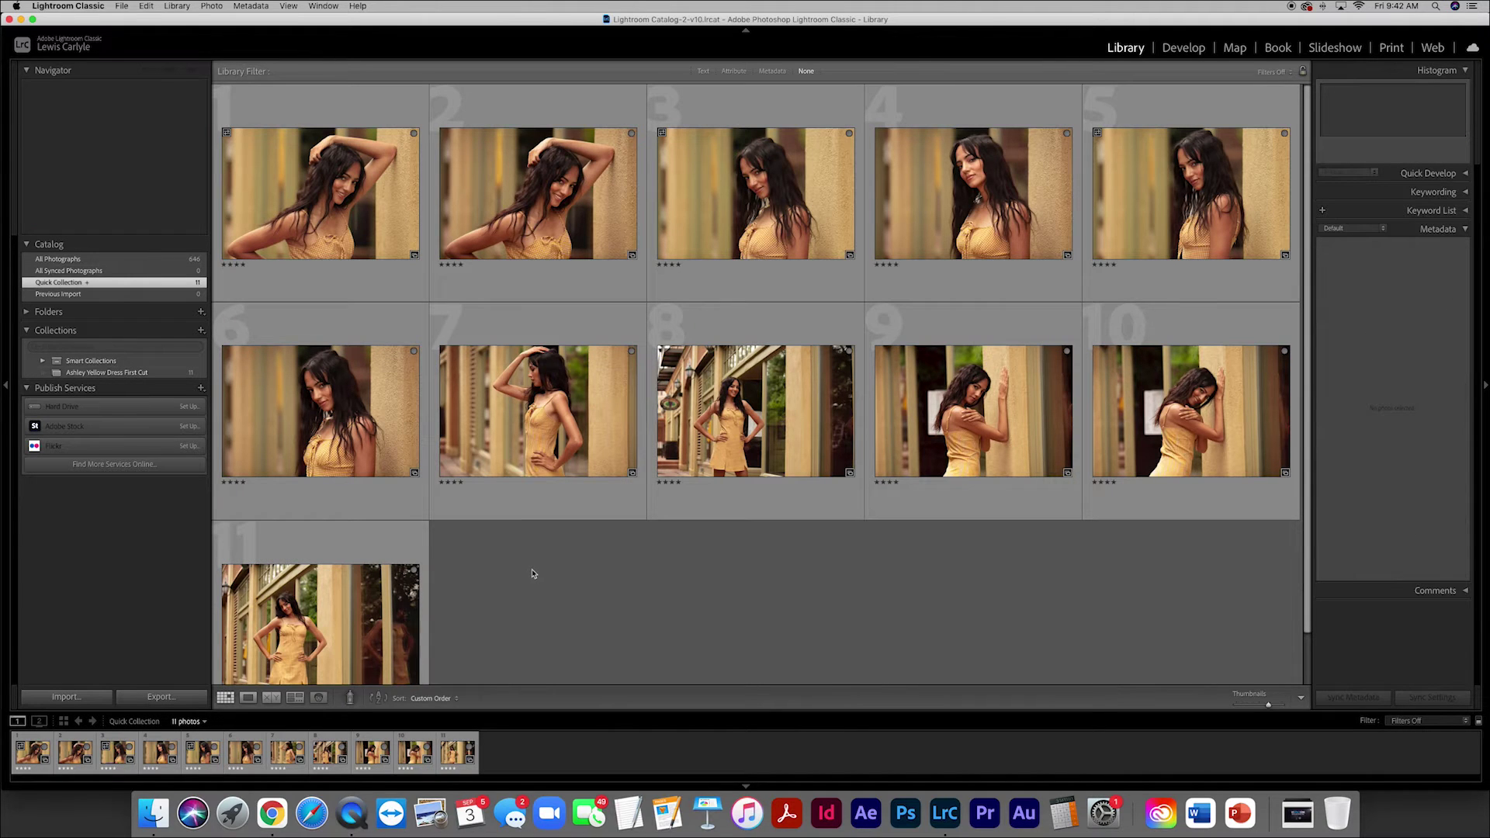
Create a new collection named 'Ahhley Yellow Dress Final'.
{"action": "left_click", "coordinate": [201, 332]}
{"action": "left_click", "coordinate": [233, 340]}
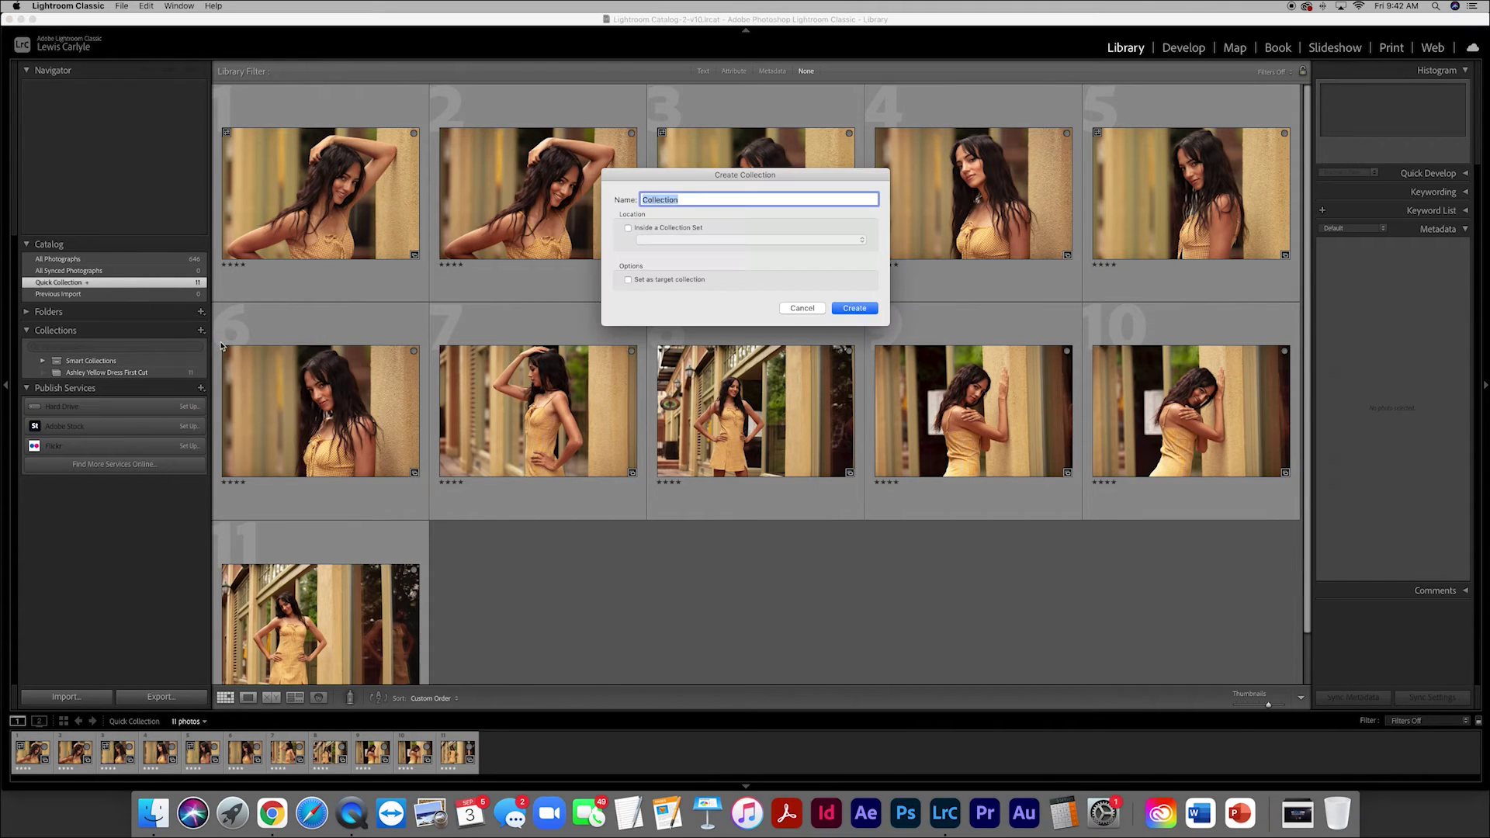
{"action": "type", "text": "Ahhley Yellow Dress Final"}
{"action": "left_click", "coordinate": [853, 308]}
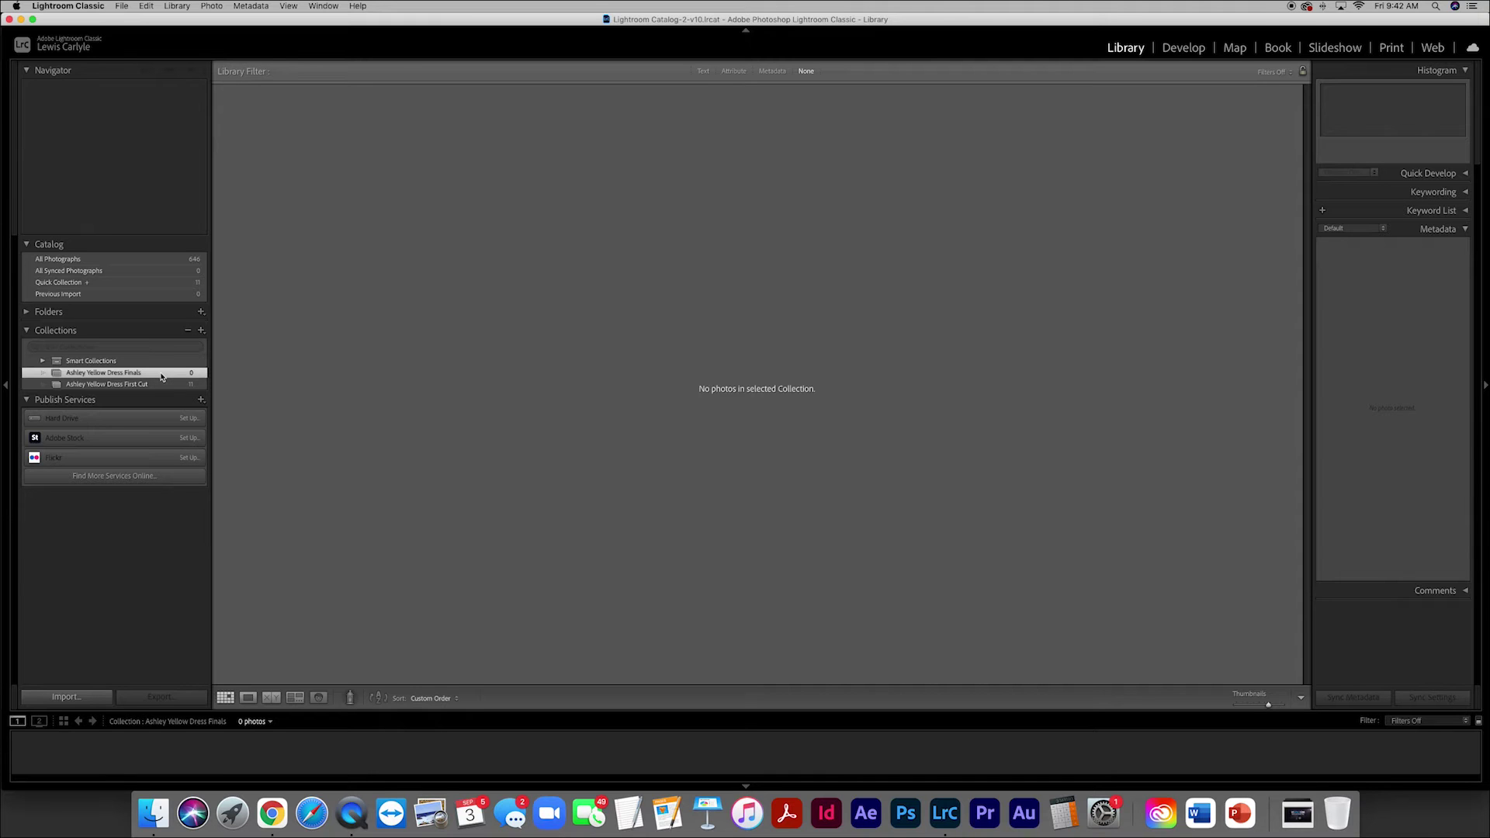
Select all 11 photos in the Quick Collection and remove them from it.
{"action": "left_click", "coordinate": [163, 384]}
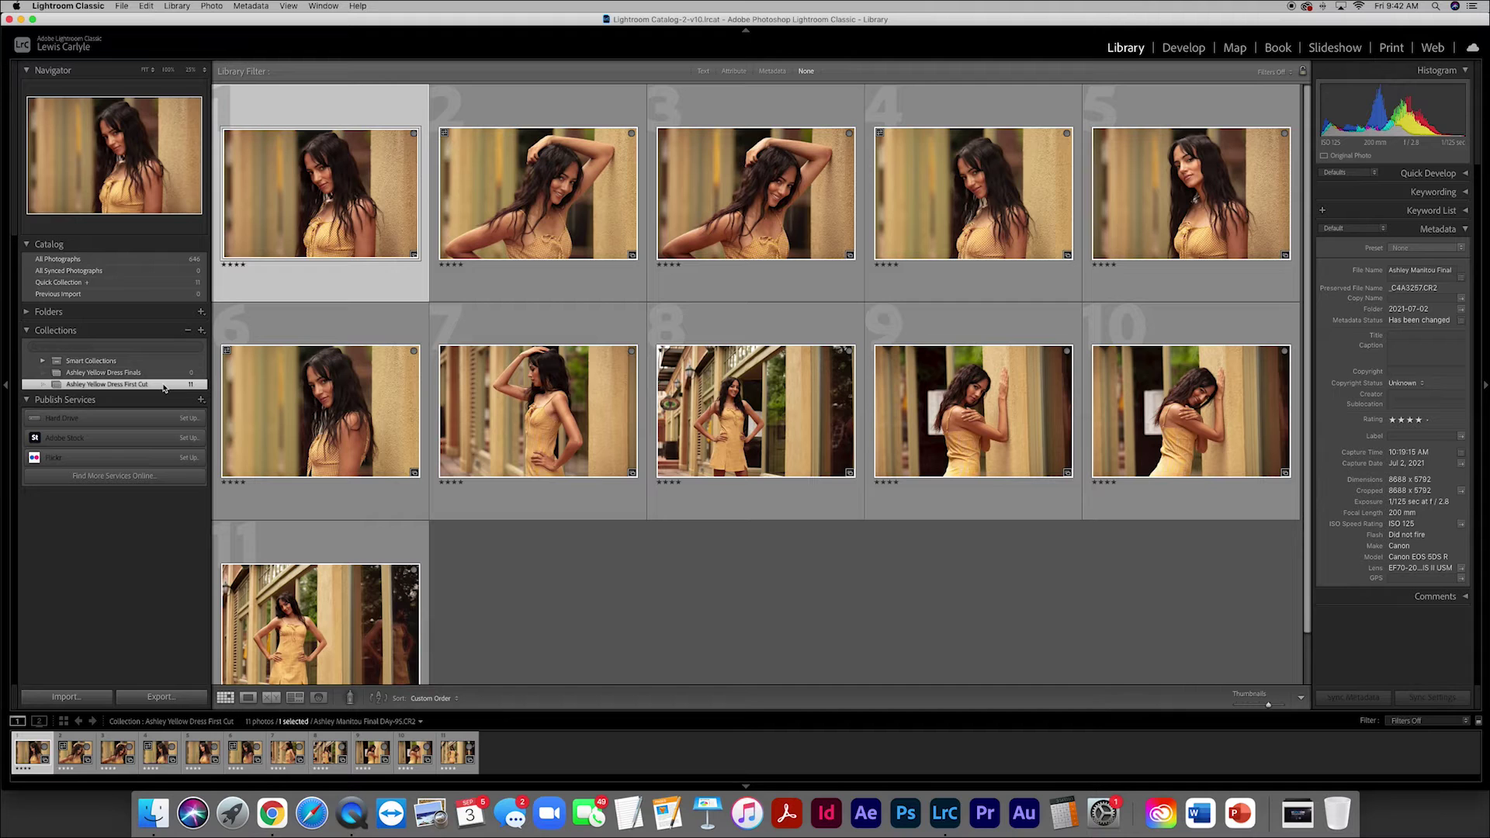
{"action": "left_click", "coordinate": [177, 284]}
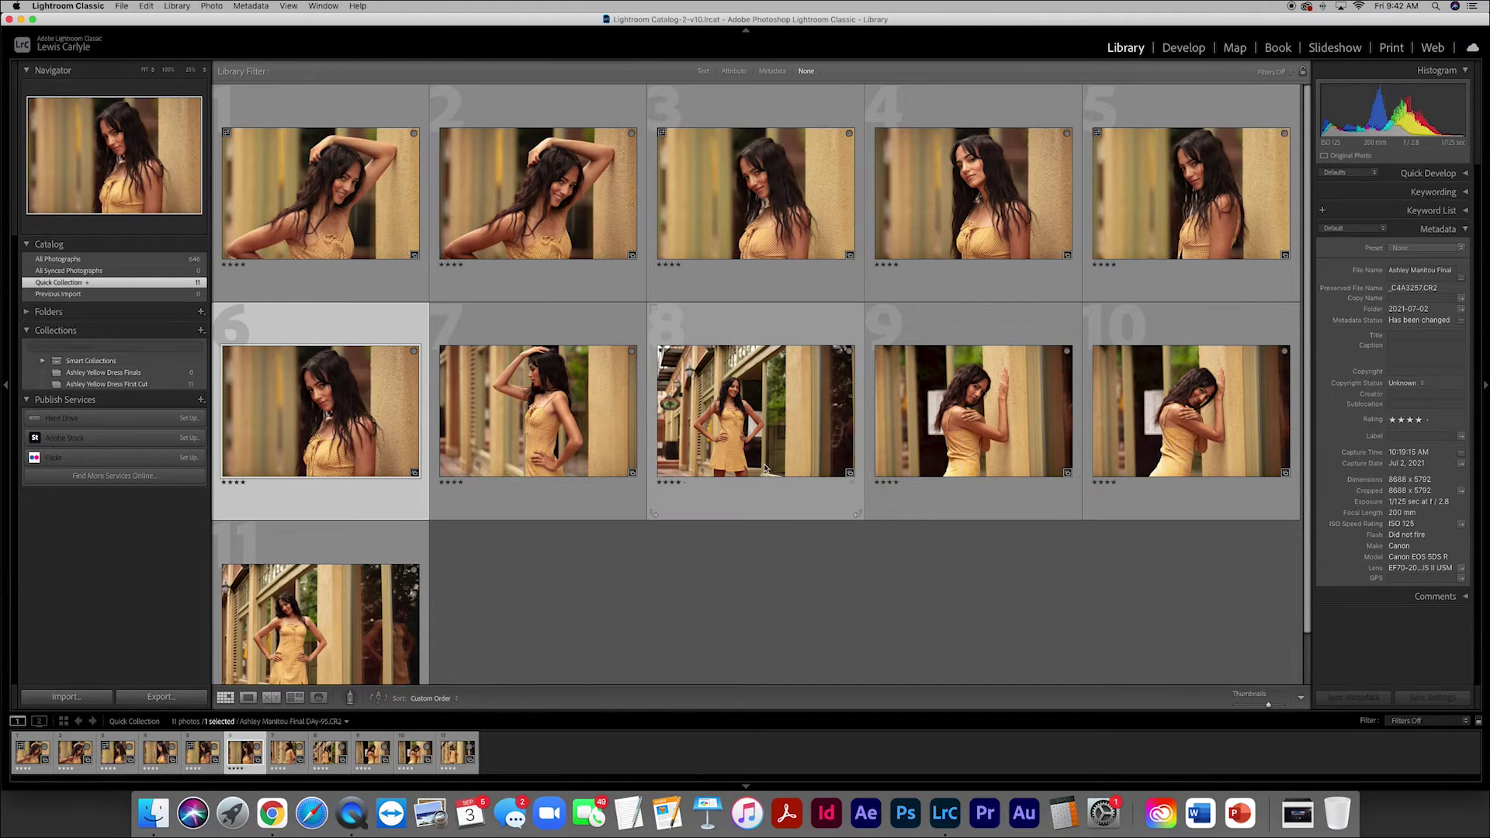
{"action": "key", "text": "super+a"}
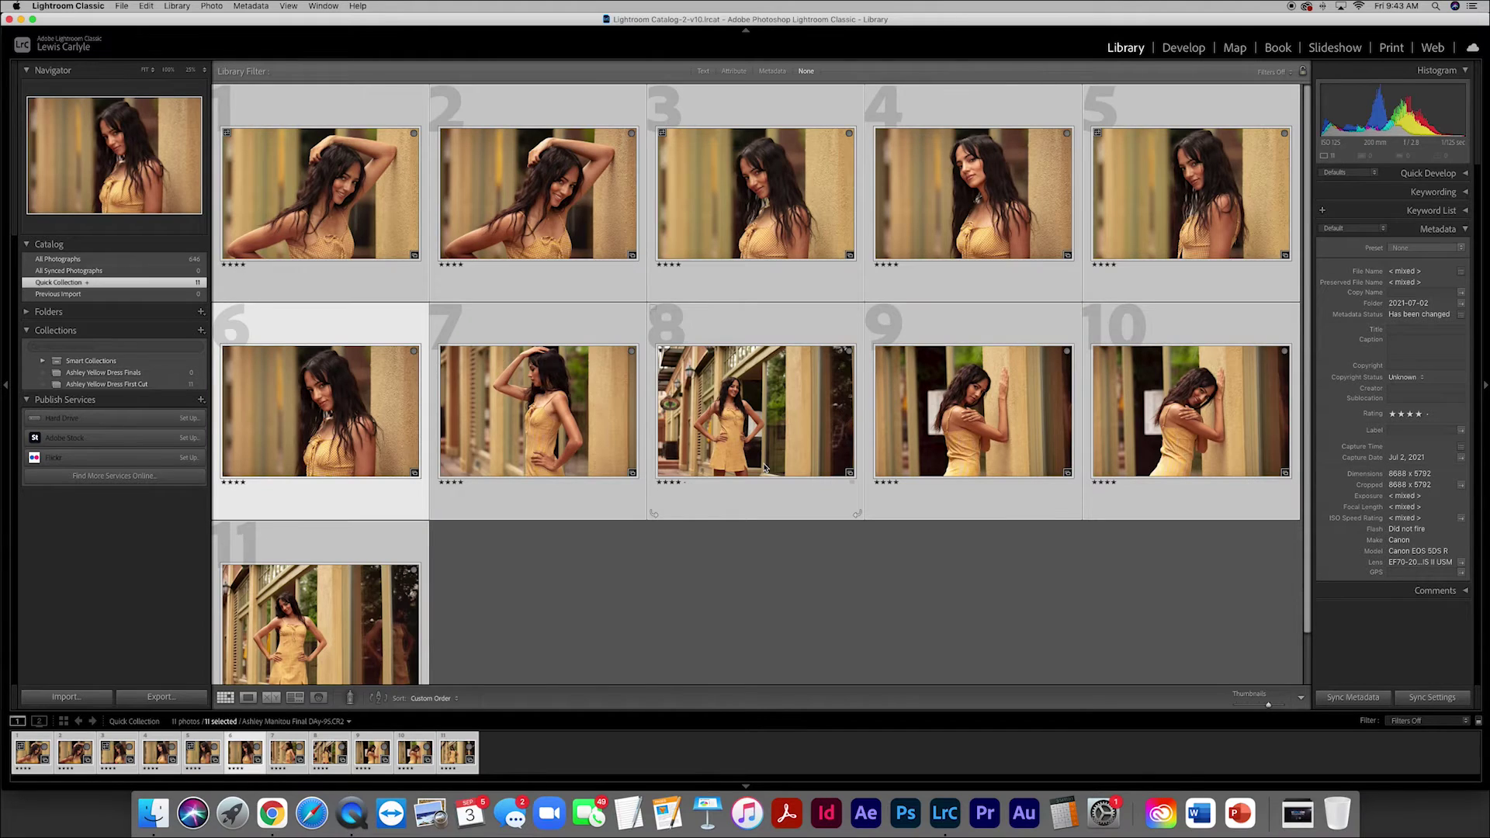
{"action": "key", "text": "b"}
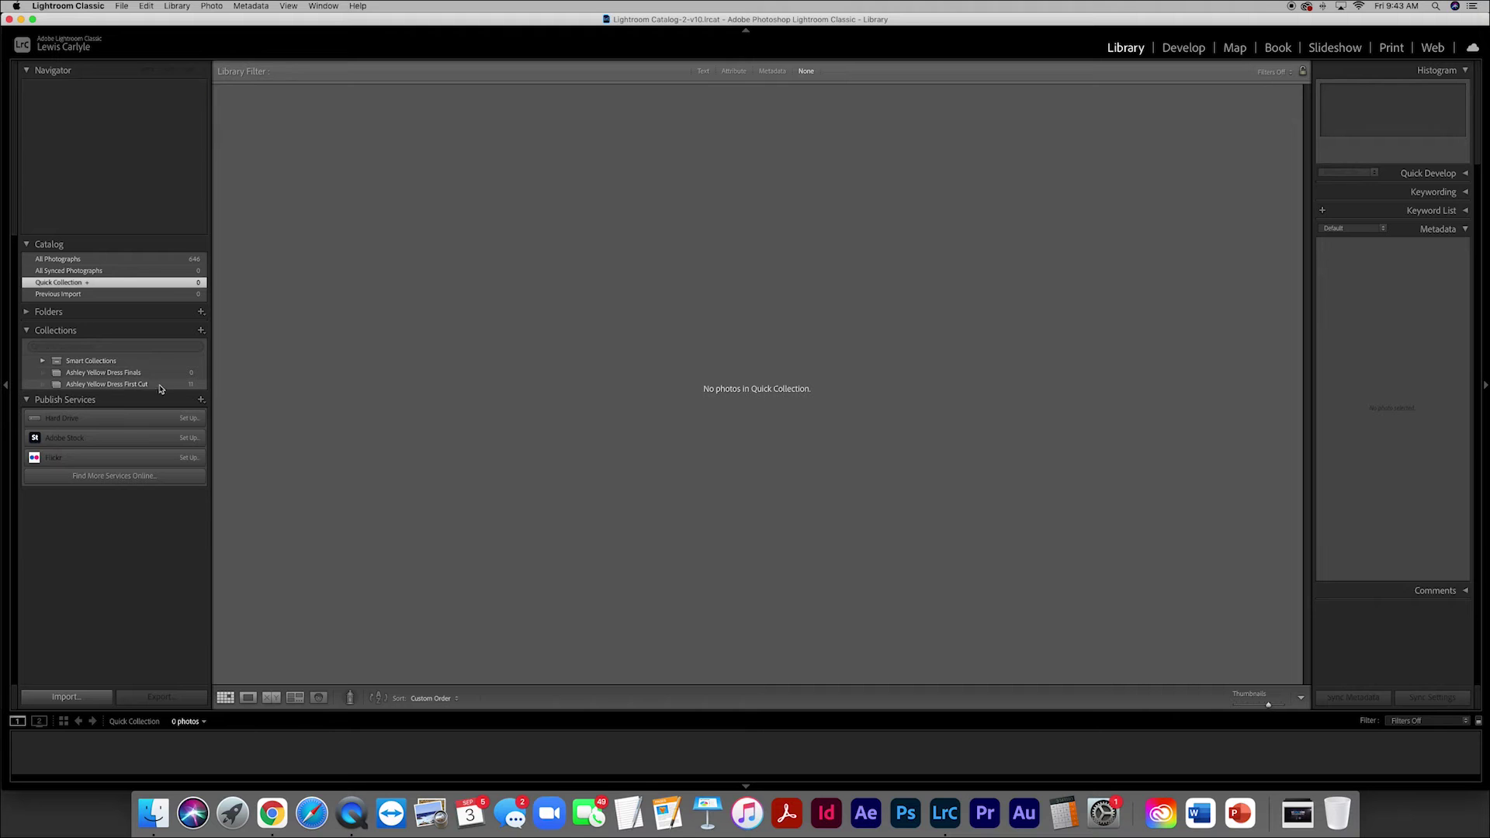
In the First Cut grid, move photos 2 and 3, the arms-raised portraits, to the front.
{"action": "left_click", "coordinate": [121, 385]}
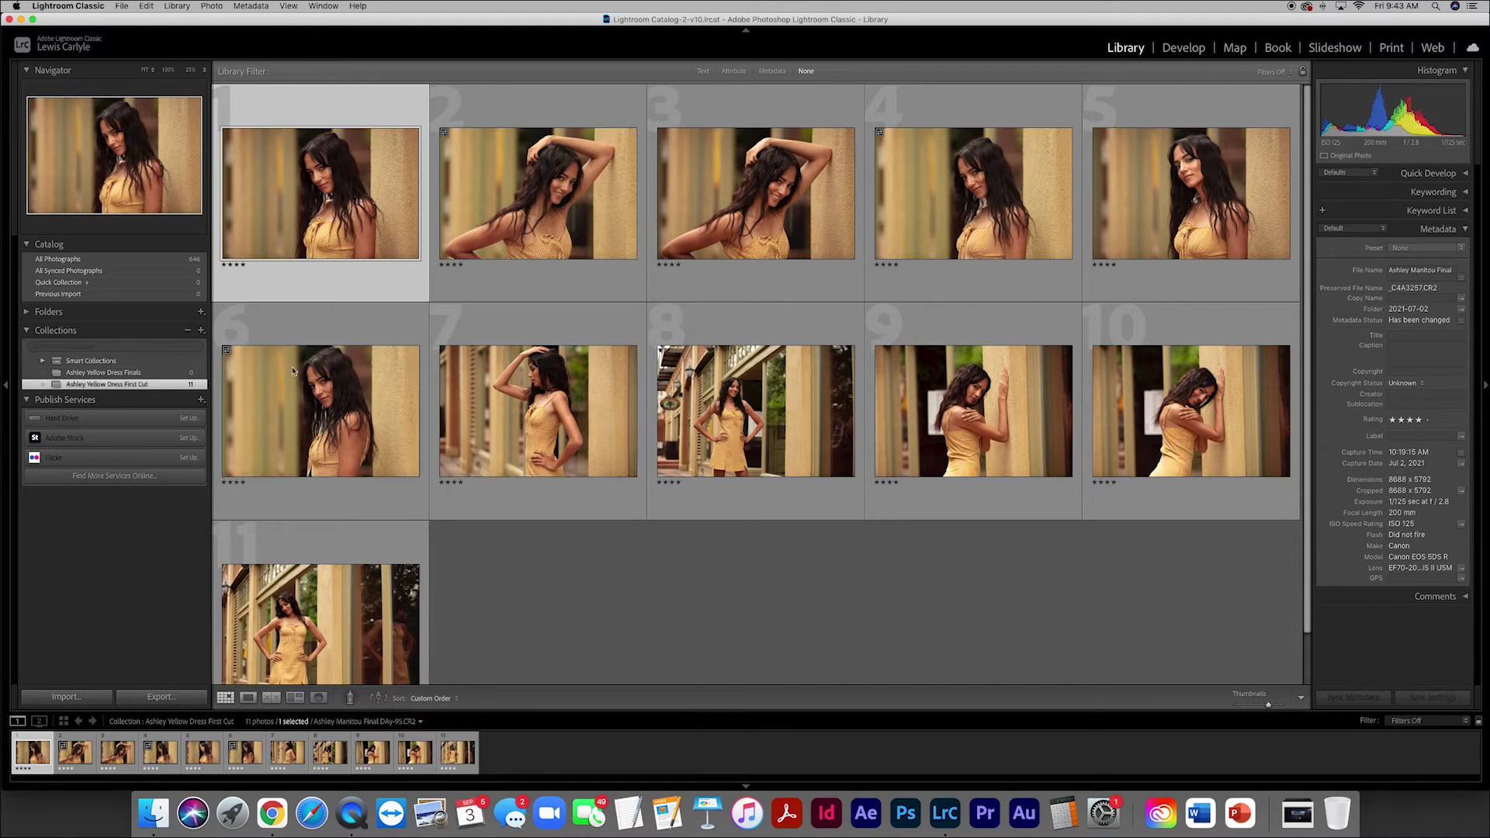
{"action": "left_click", "coordinate": [572, 215]}
{"action": "left_click", "coordinate": [721, 229], "text": "shift"}
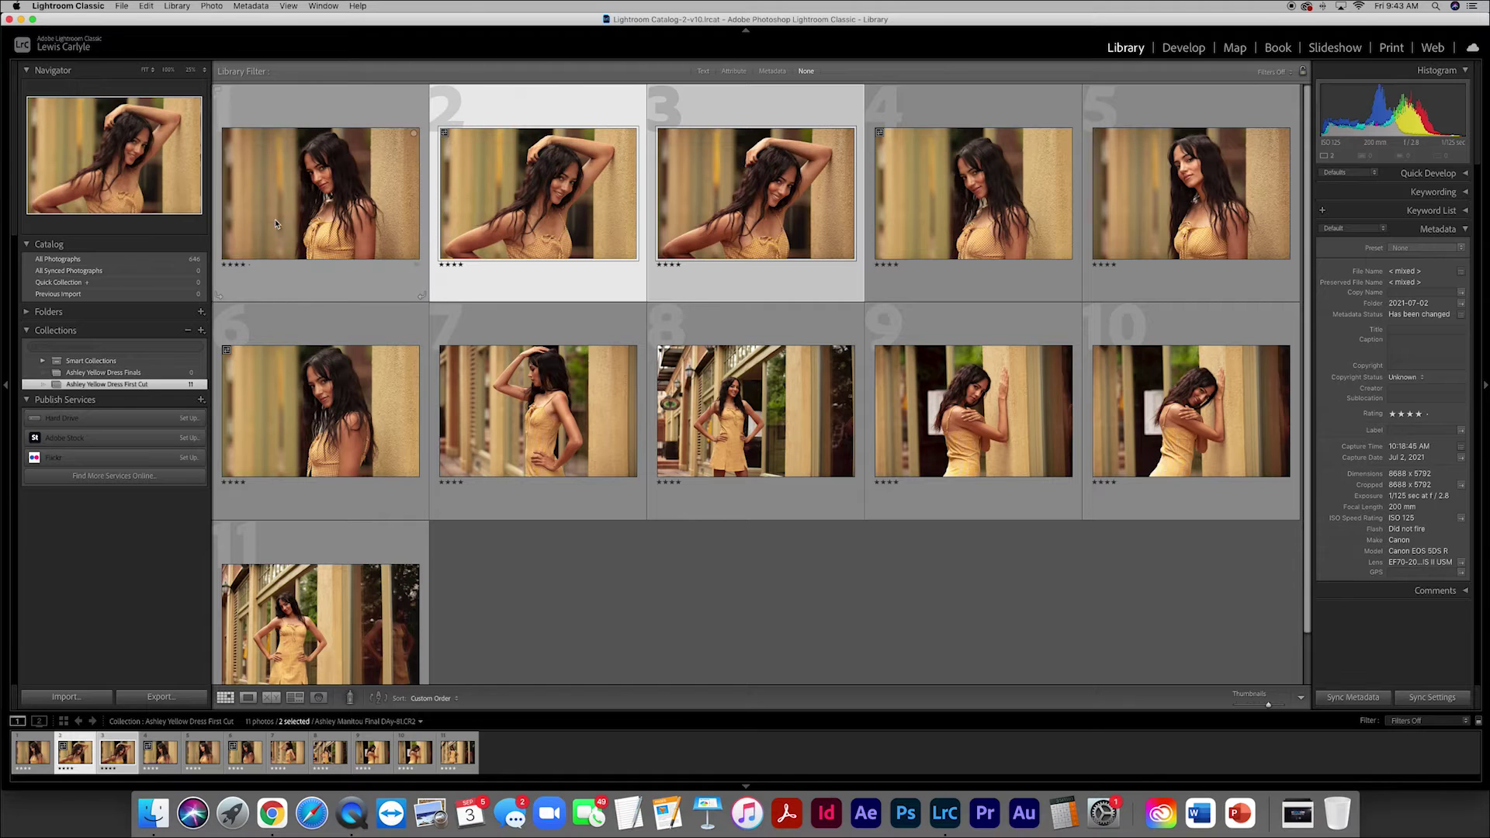
{"action": "left_click_drag", "start_coordinate": [276, 224], "coordinate": [276, 223]}
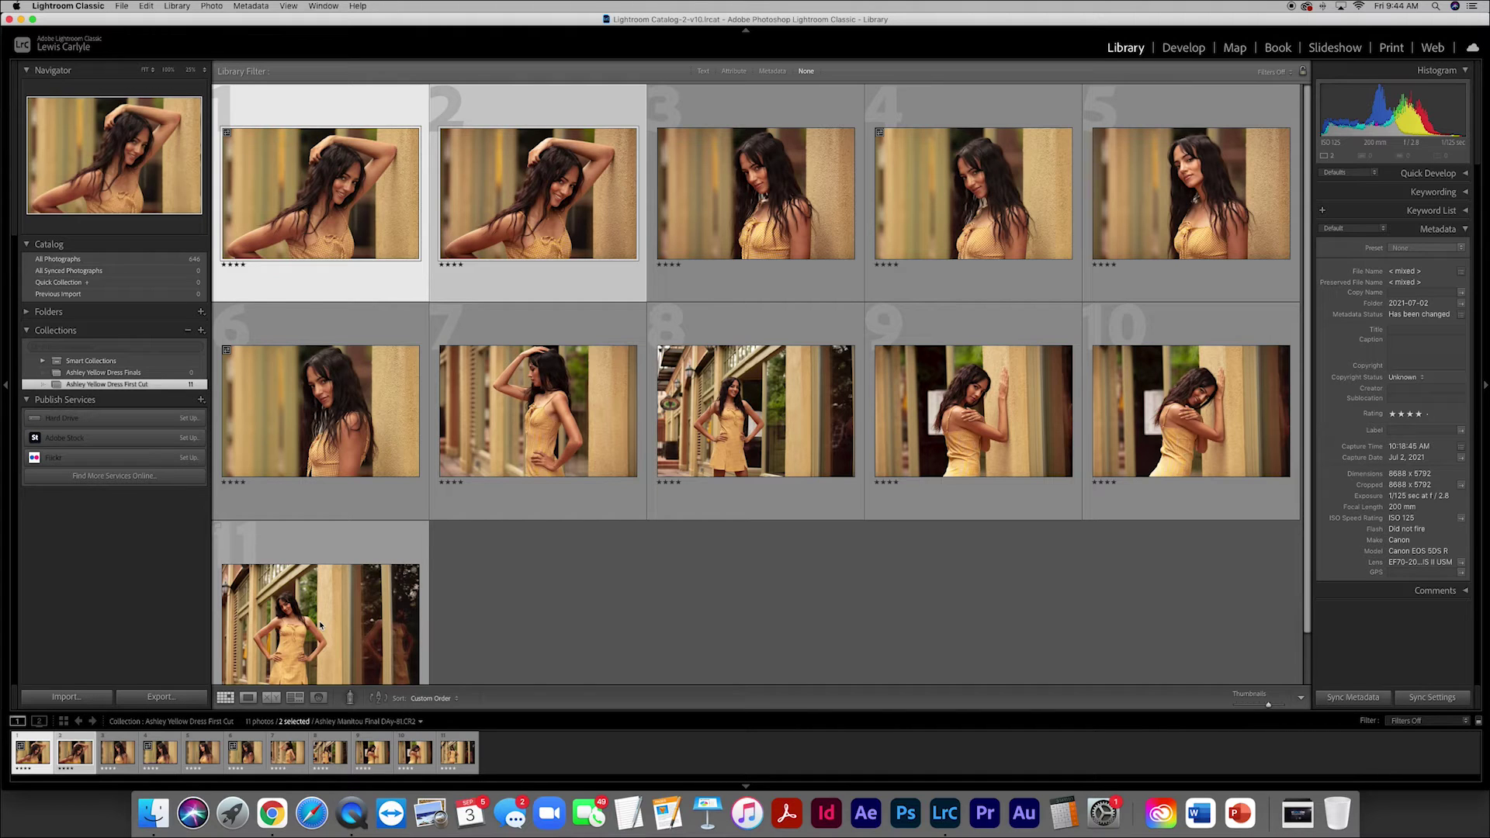
{"action": "left_click", "coordinate": [592, 632]}
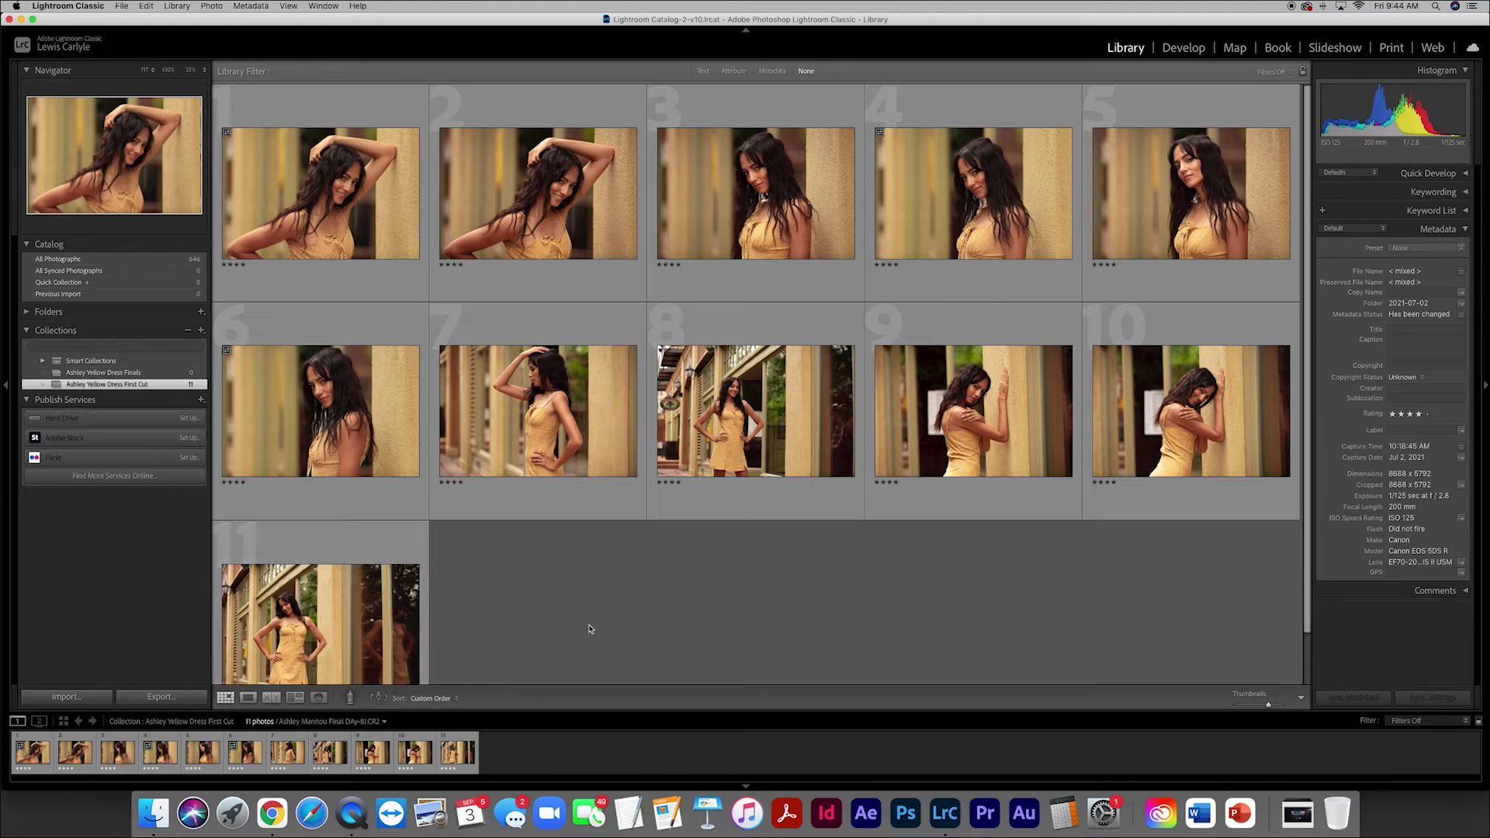
Show the leading arms-raised smiling portrait enlarged in Loupe view.
{"action": "double_click", "coordinate": [336, 215]}
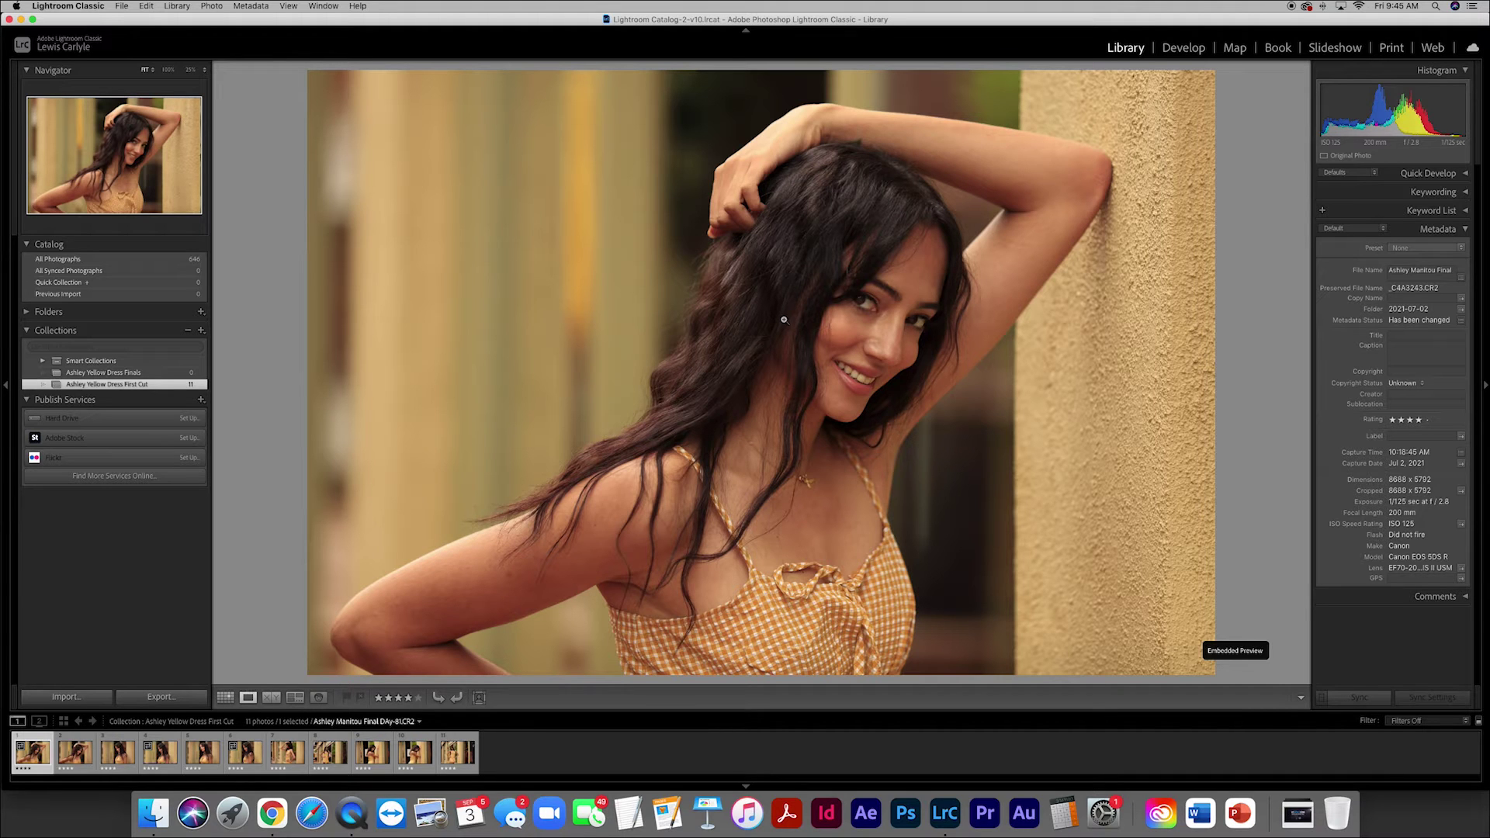
Inspect the face at 100% zoom, then move the portrait into the Develop module.
{"action": "left_click", "coordinate": [889, 312]}
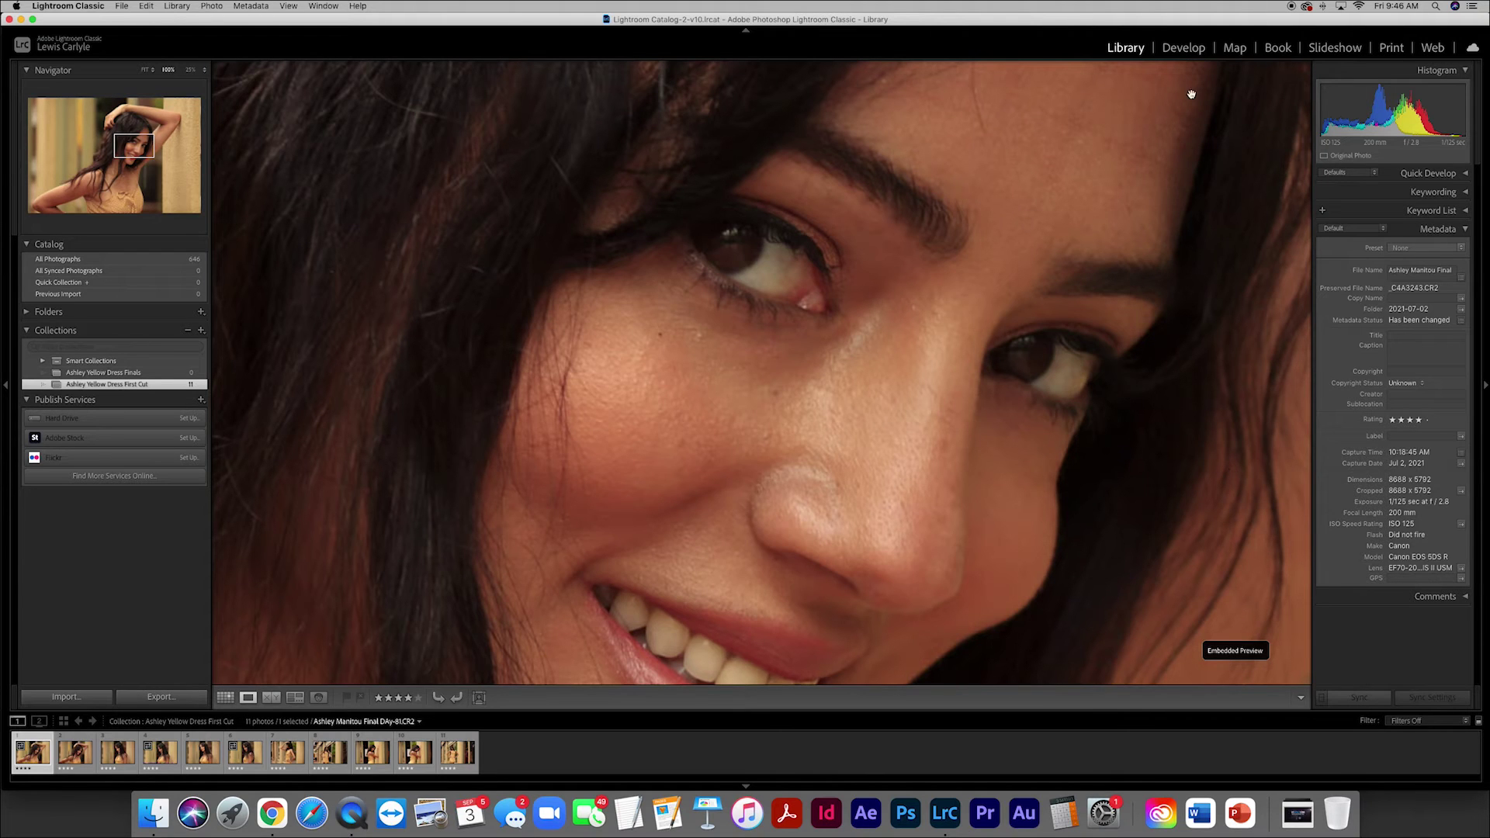
{"action": "left_click", "coordinate": [1182, 48]}
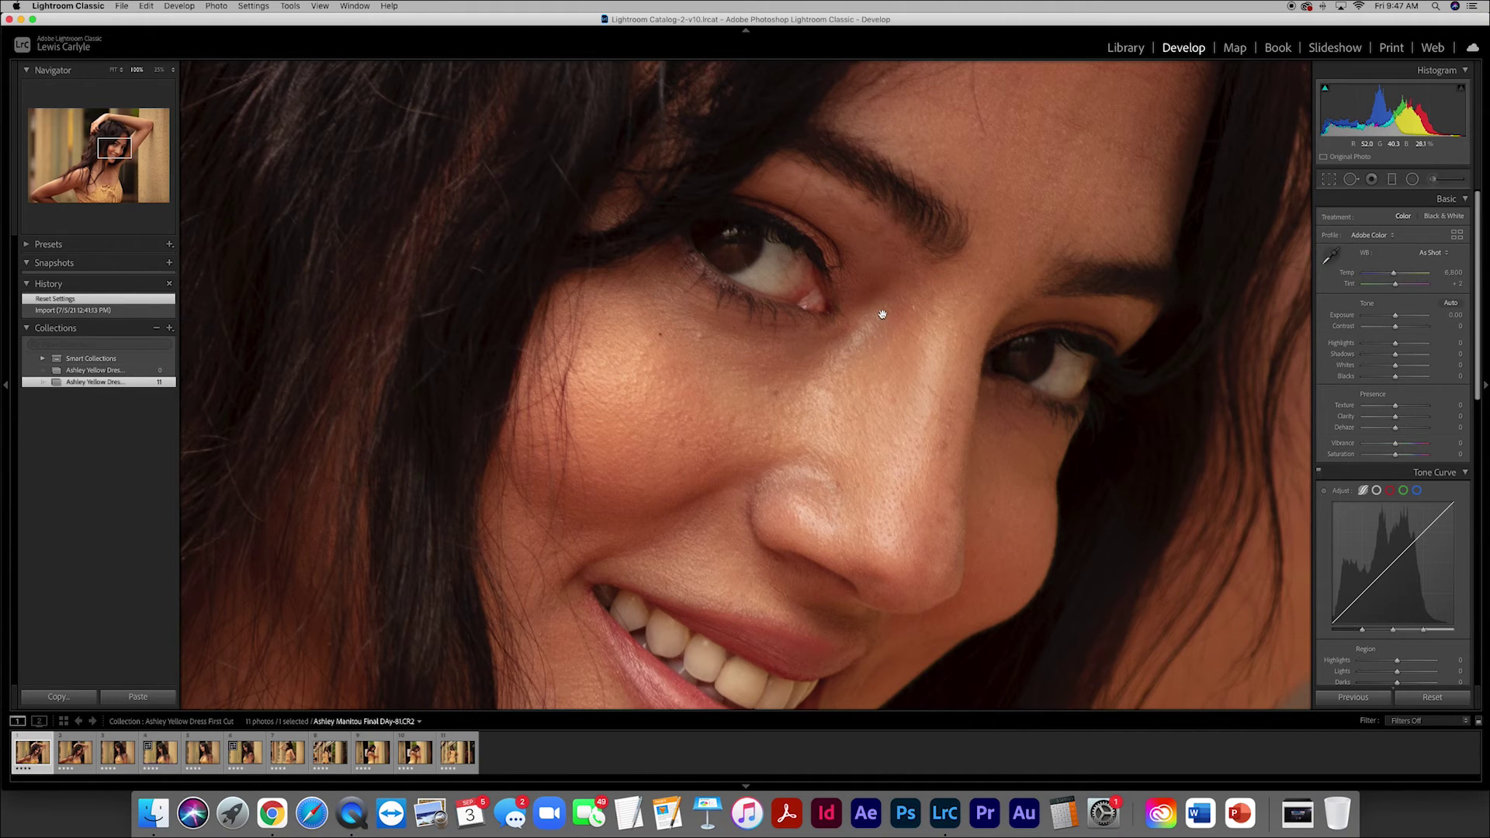
Set exposure about -0.06, highlights -4, shadows +46, whites +20 and blacks -24.
{"action": "left_click", "coordinate": [919, 325]}
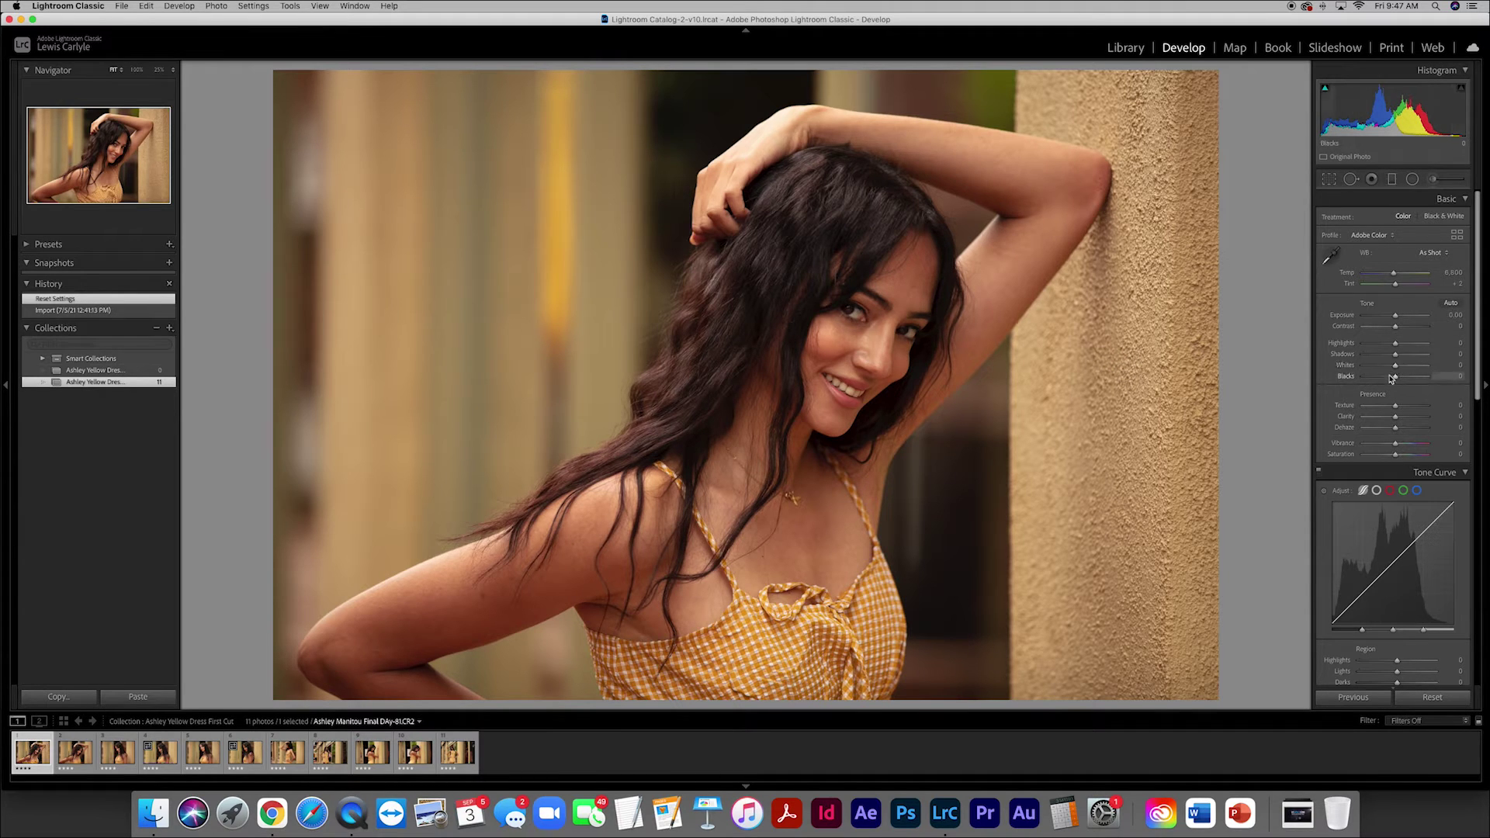
{"action": "mouse_move", "coordinate": [1395, 318]}
{"action": "left_mouse_down"}
{"action": "mouse_move", "coordinate": [1370, 318]}
{"action": "mouse_move", "coordinate": [1395, 319]}
{"action": "left_mouse_up"}
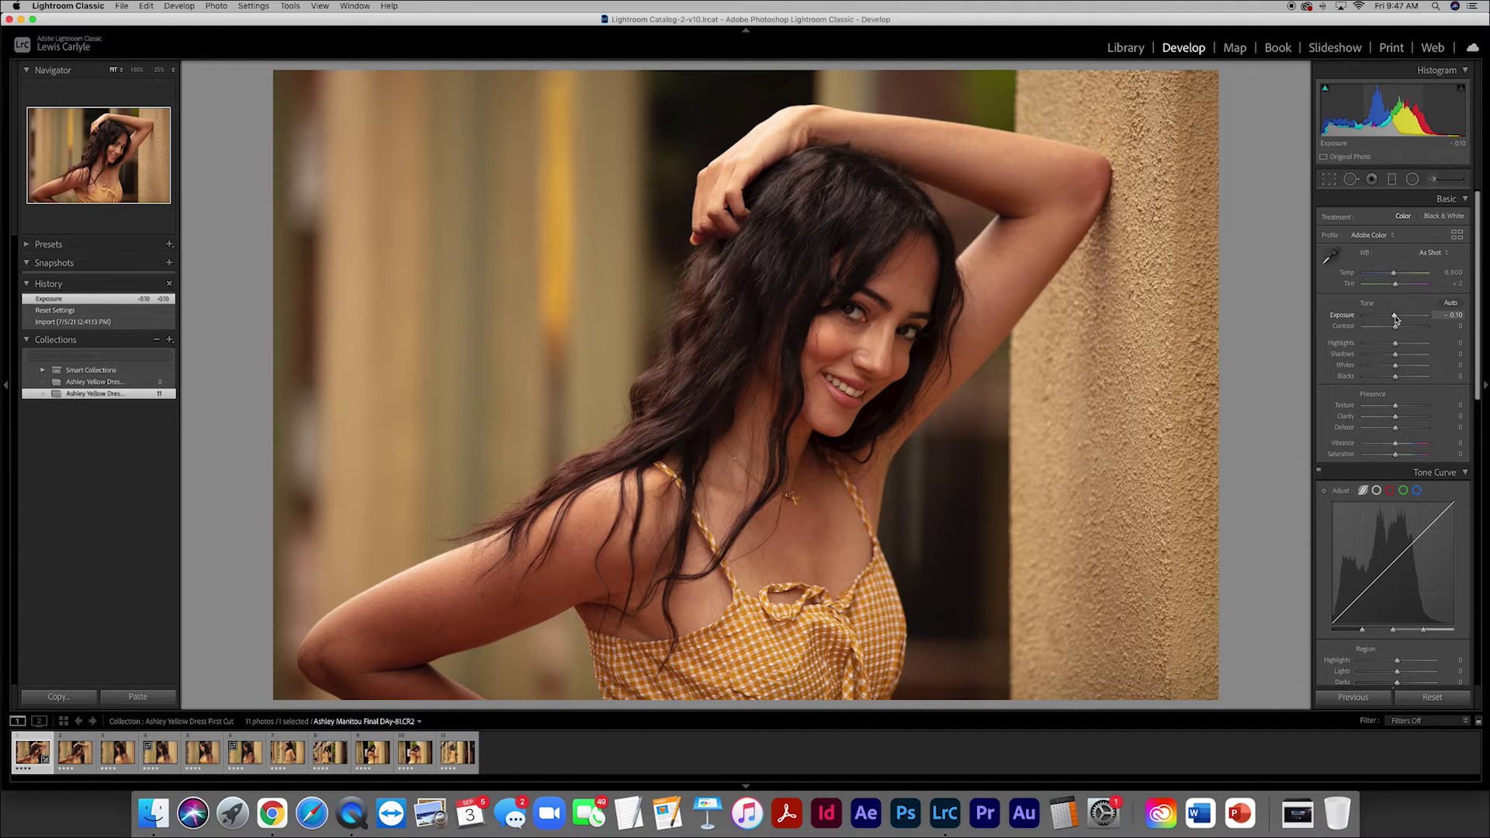
{"action": "left_click_drag", "start_coordinate": [1394, 318], "coordinate": [1396, 319]}
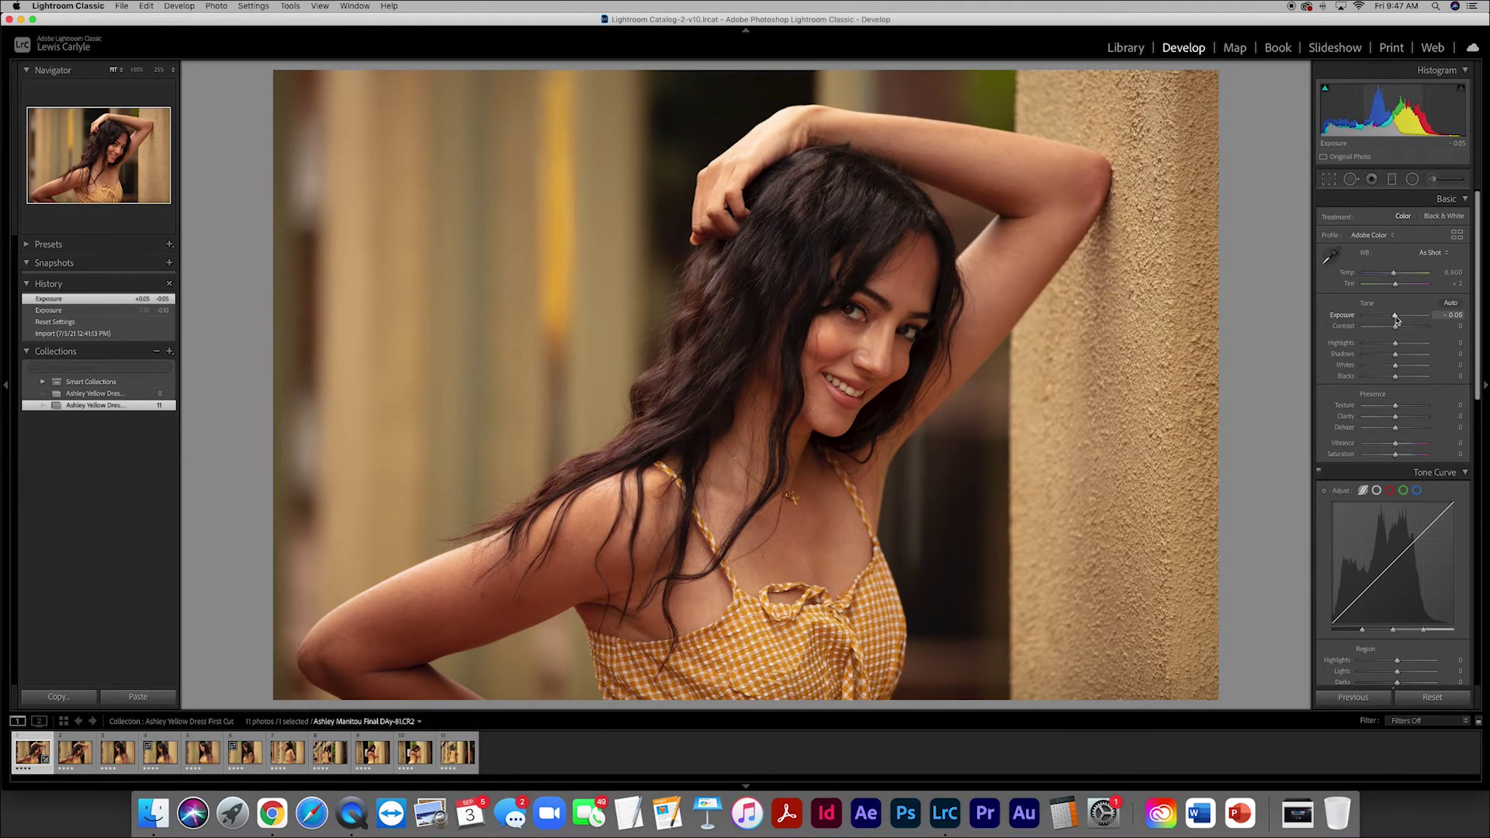
{"action": "mouse_move", "coordinate": [1395, 343]}
{"action": "left_mouse_down"}
{"action": "mouse_move", "coordinate": [1379, 355]}
{"action": "mouse_move", "coordinate": [1395, 373]}
{"action": "left_mouse_up"}
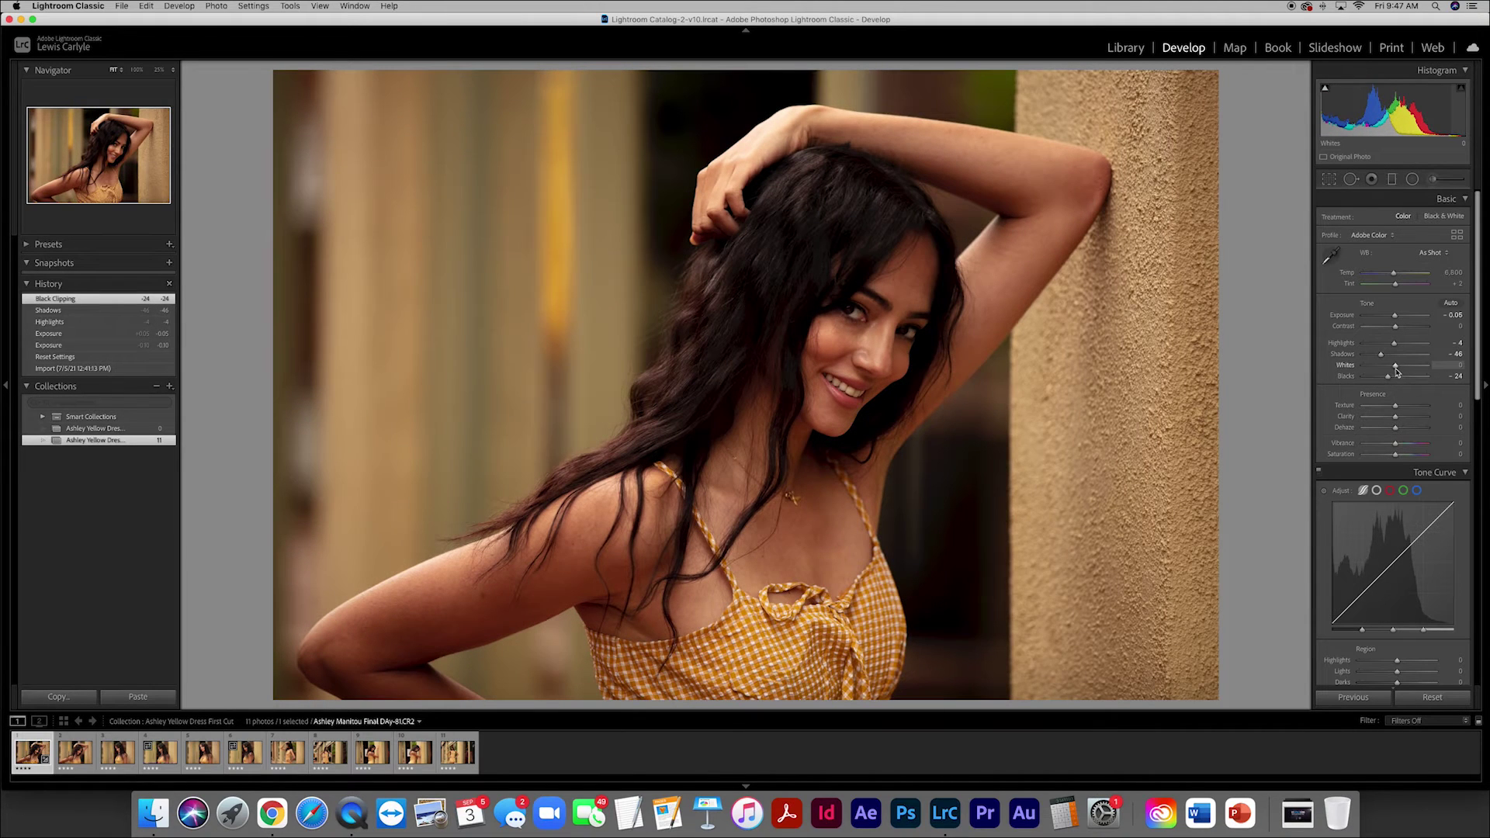
{"action": "key", "text": "shift+Up"}
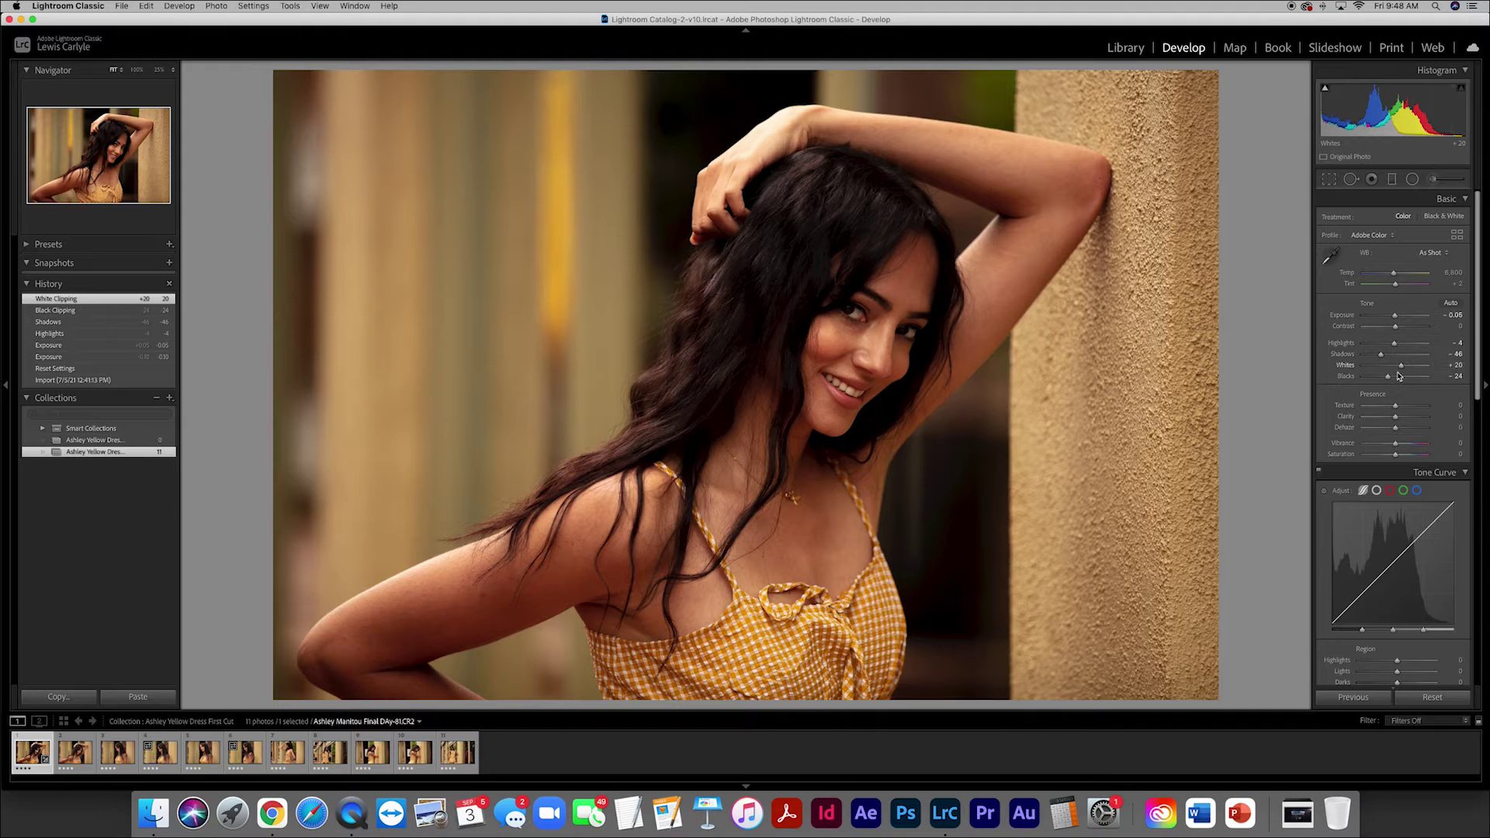
Reset the Basic tone settings, preview exposure from +2.35 to -2.30, then return to the grid.
{"action": "left_click", "coordinate": [1431, 697]}
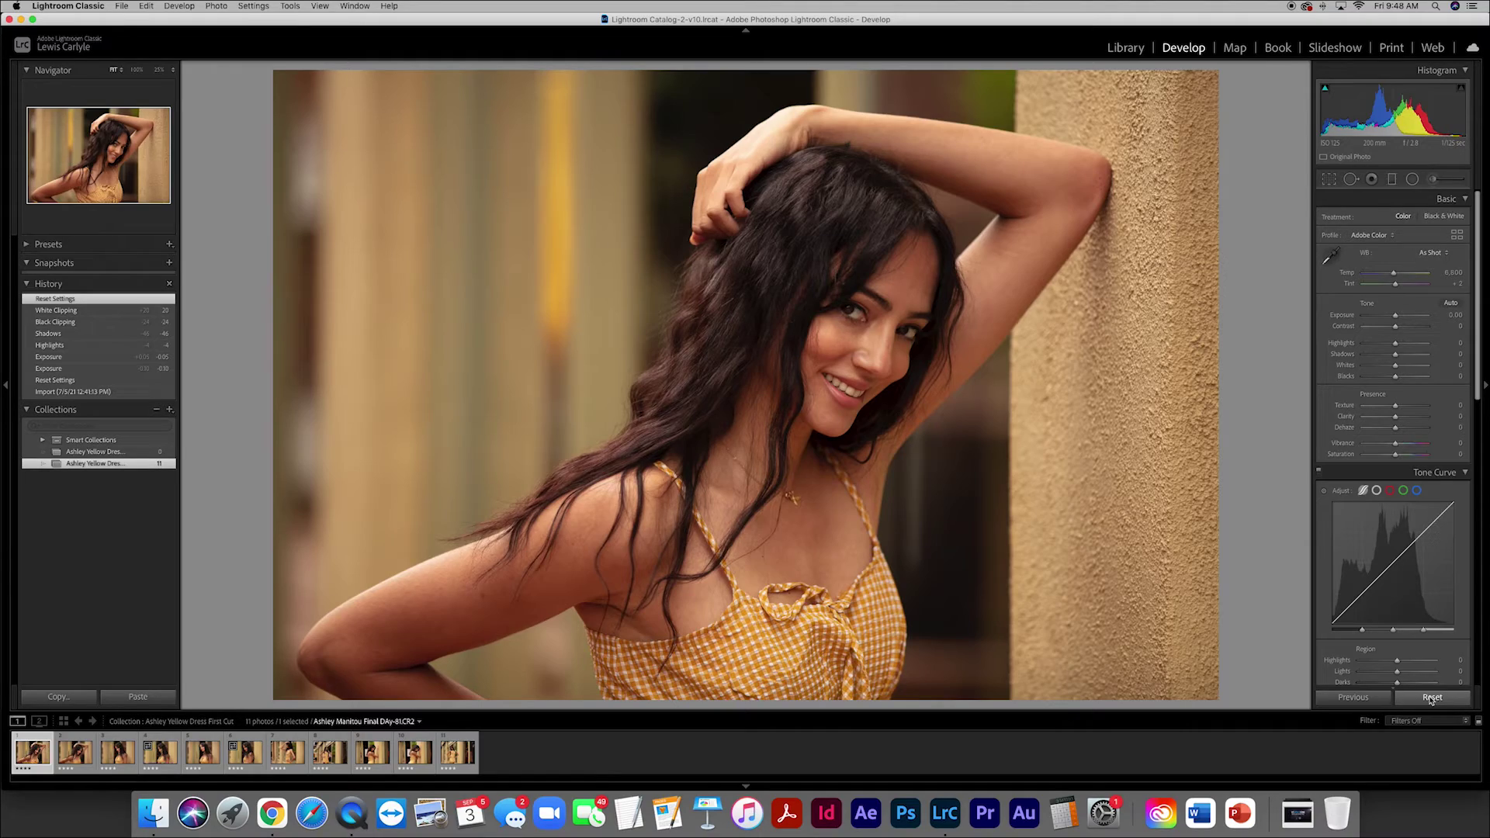
{"action": "mouse_move", "coordinate": [1395, 316]}
{"action": "left_mouse_down"}
{"action": "mouse_move", "coordinate": [1408, 318]}
{"action": "mouse_move", "coordinate": [1381, 318]}
{"action": "mouse_move", "coordinate": [1410, 318]}
{"action": "left_mouse_up"}
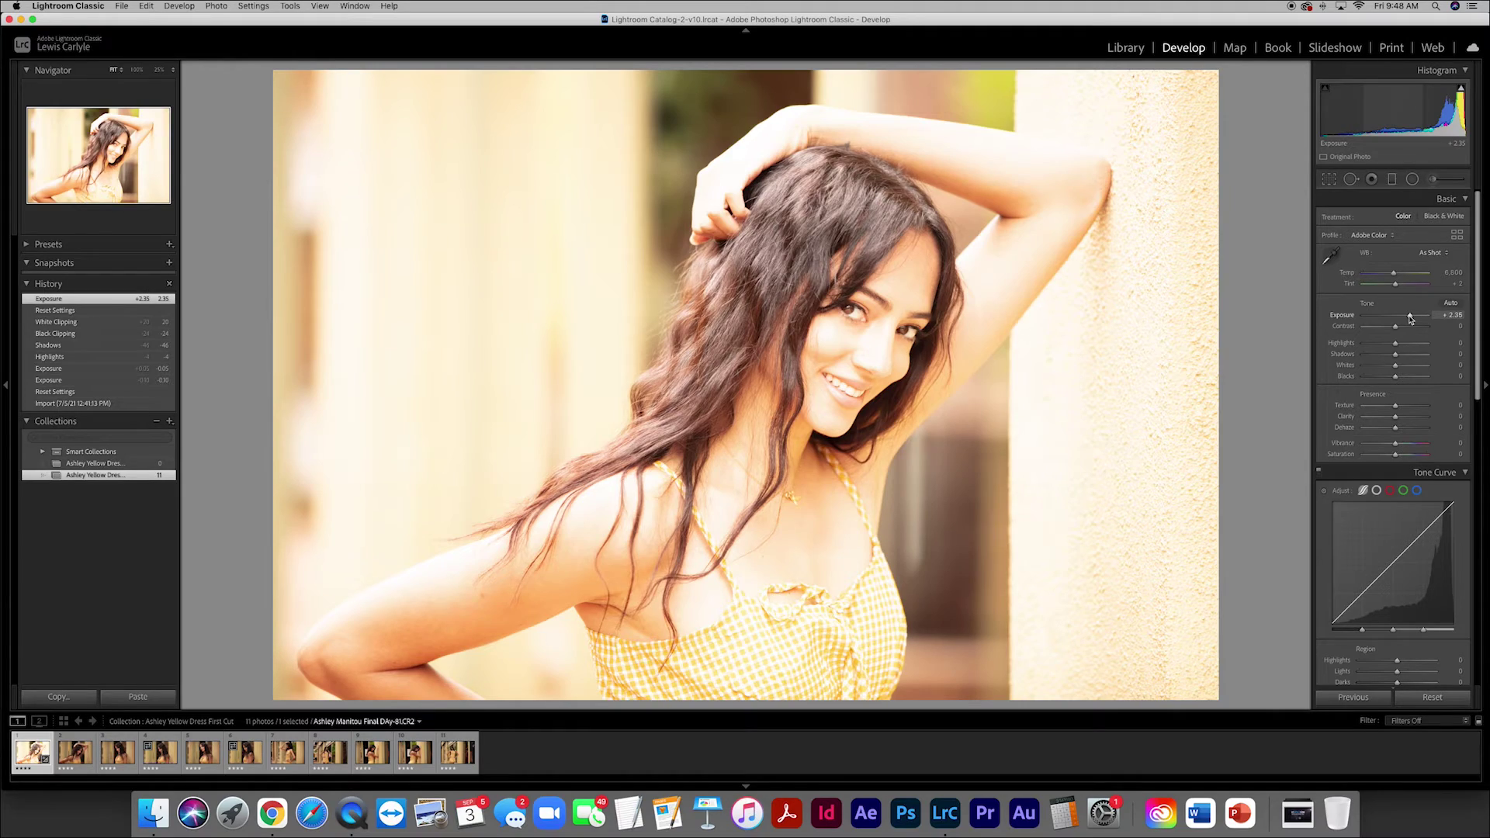
{"action": "left_click_drag", "start_coordinate": [1410, 317], "coordinate": [1381, 318]}
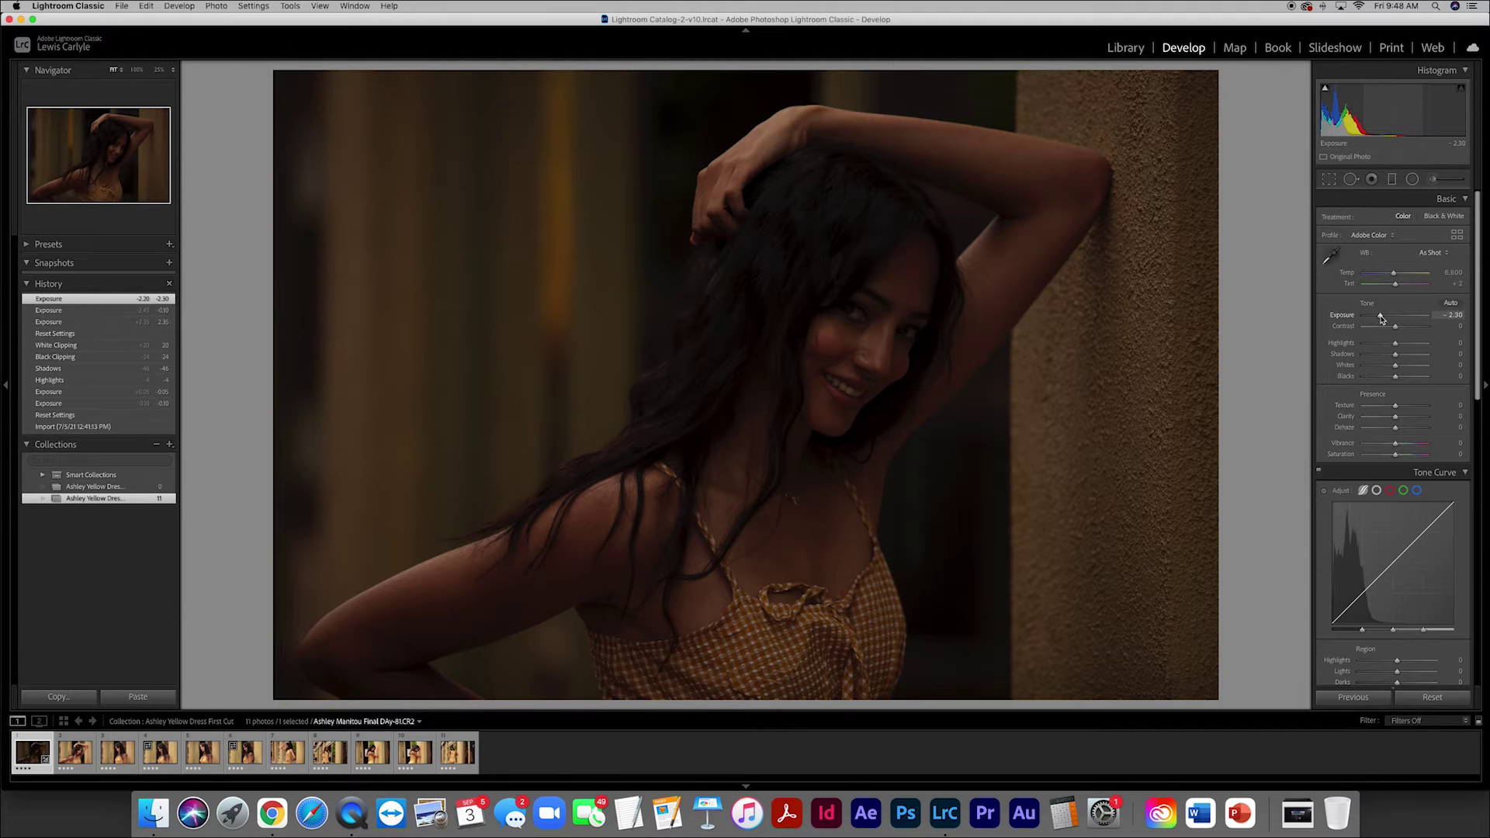
{"action": "left_click_drag", "start_coordinate": [1381, 319], "coordinate": [1396, 318]}
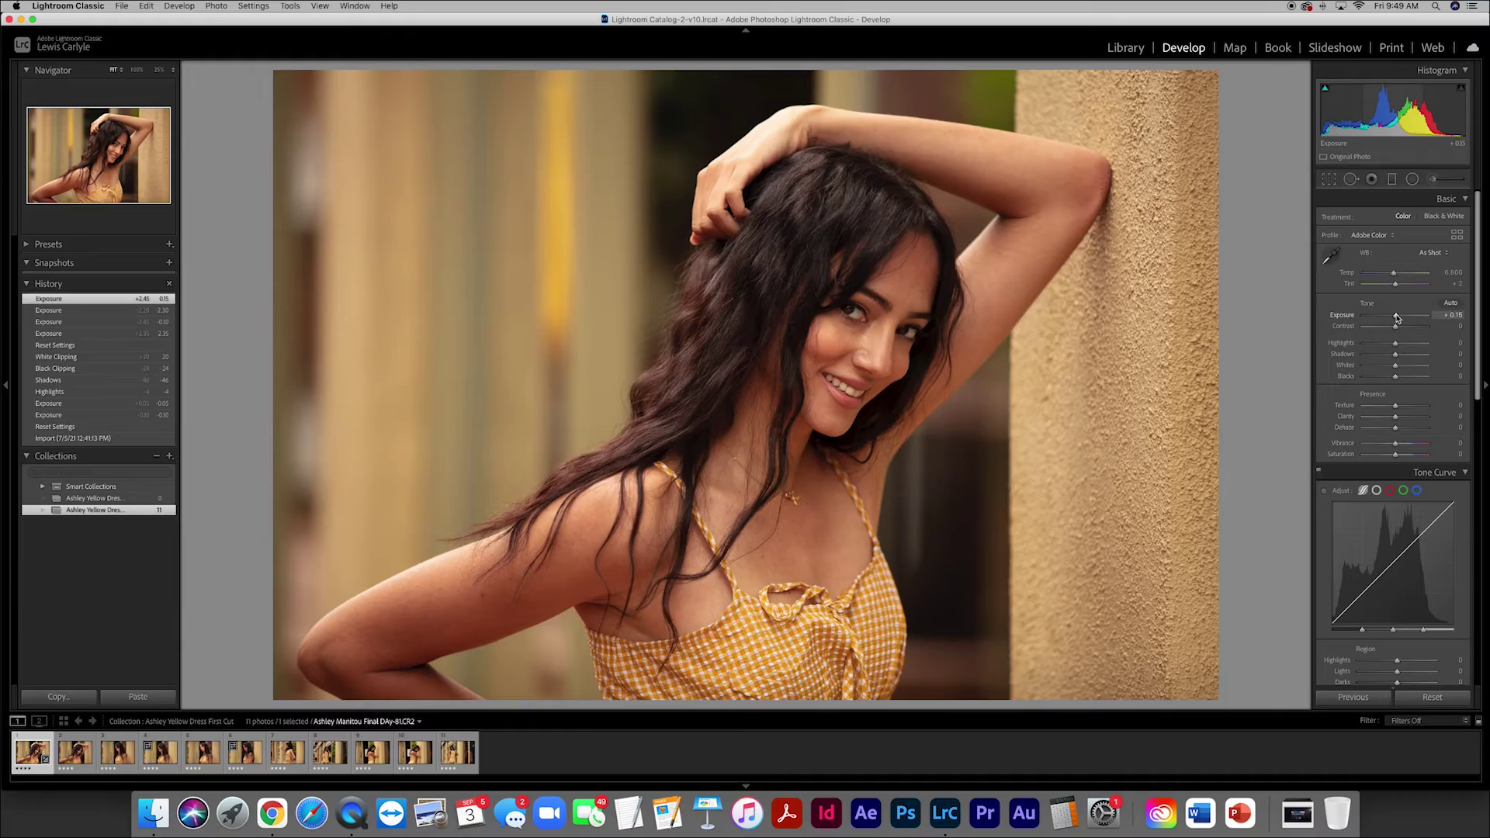
{"action": "left_click_drag", "start_coordinate": [1396, 317], "coordinate": [1394, 318]}
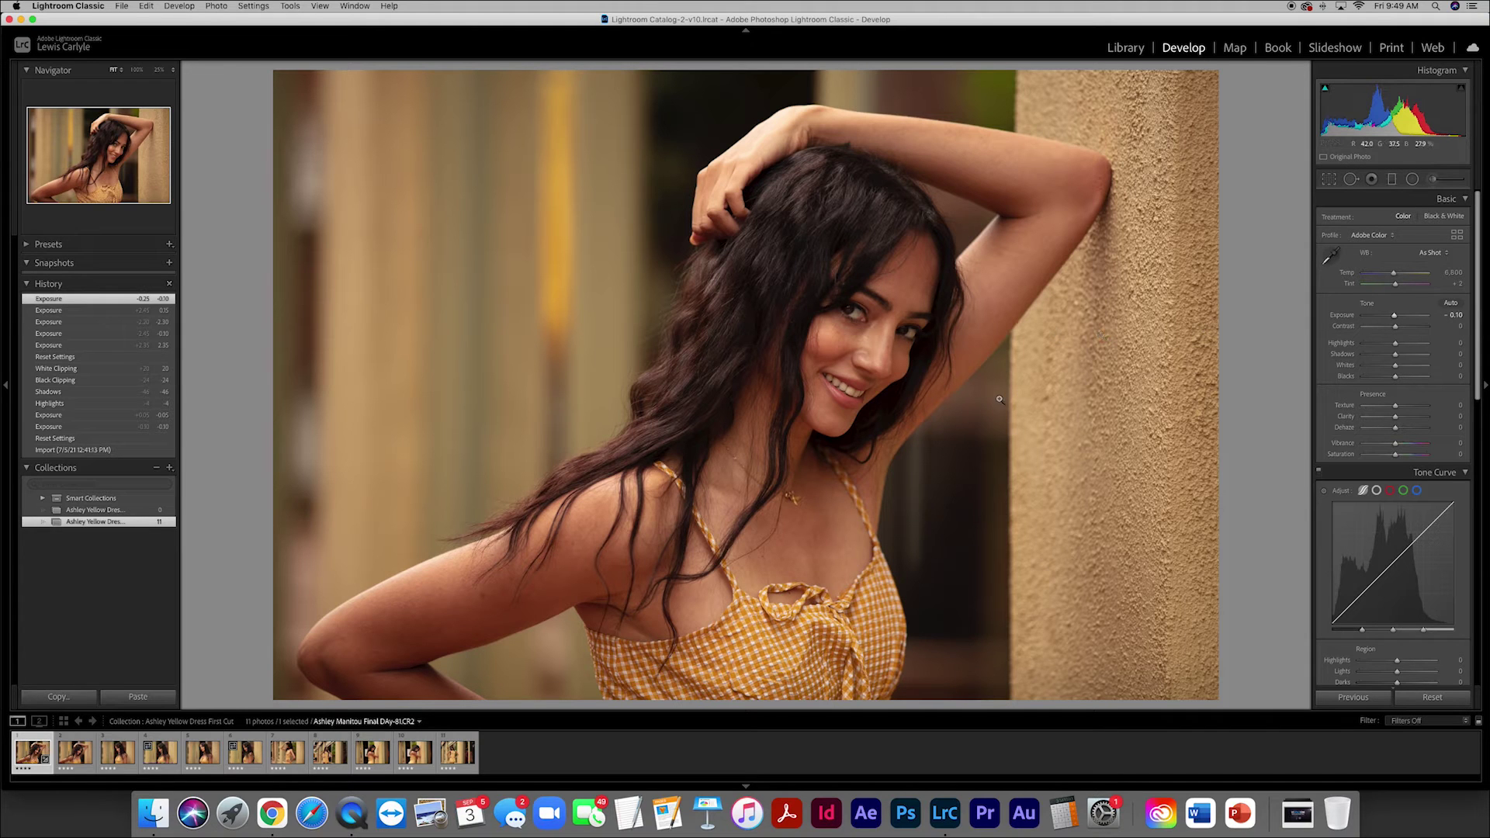
{"action": "key", "text": "g"}
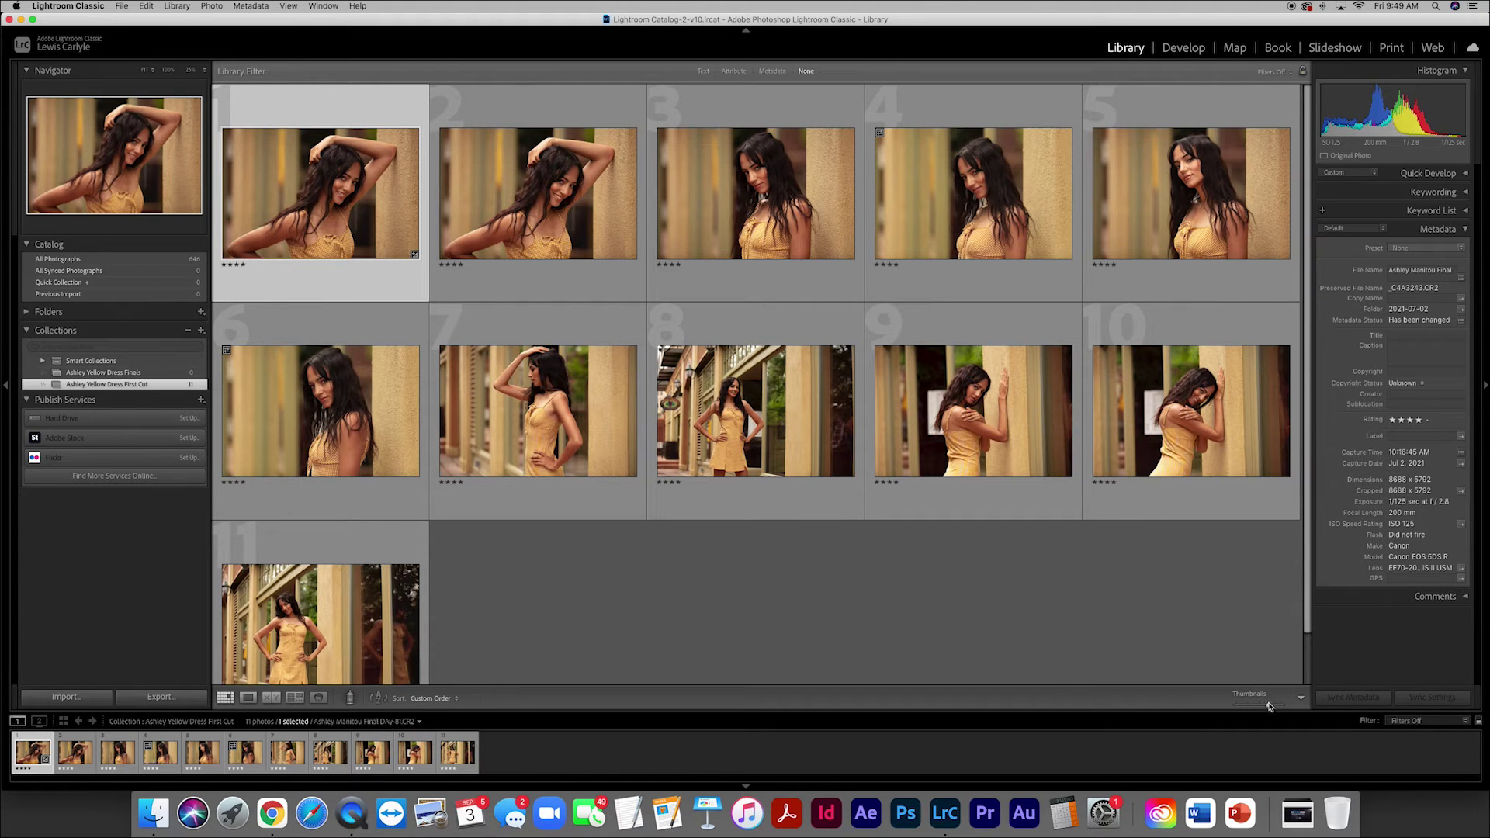
Enlarge thumbnails to three per row and open the first portrait in Develop.
{"action": "left_click_drag", "start_coordinate": [1270, 706], "coordinate": [1280, 707]}
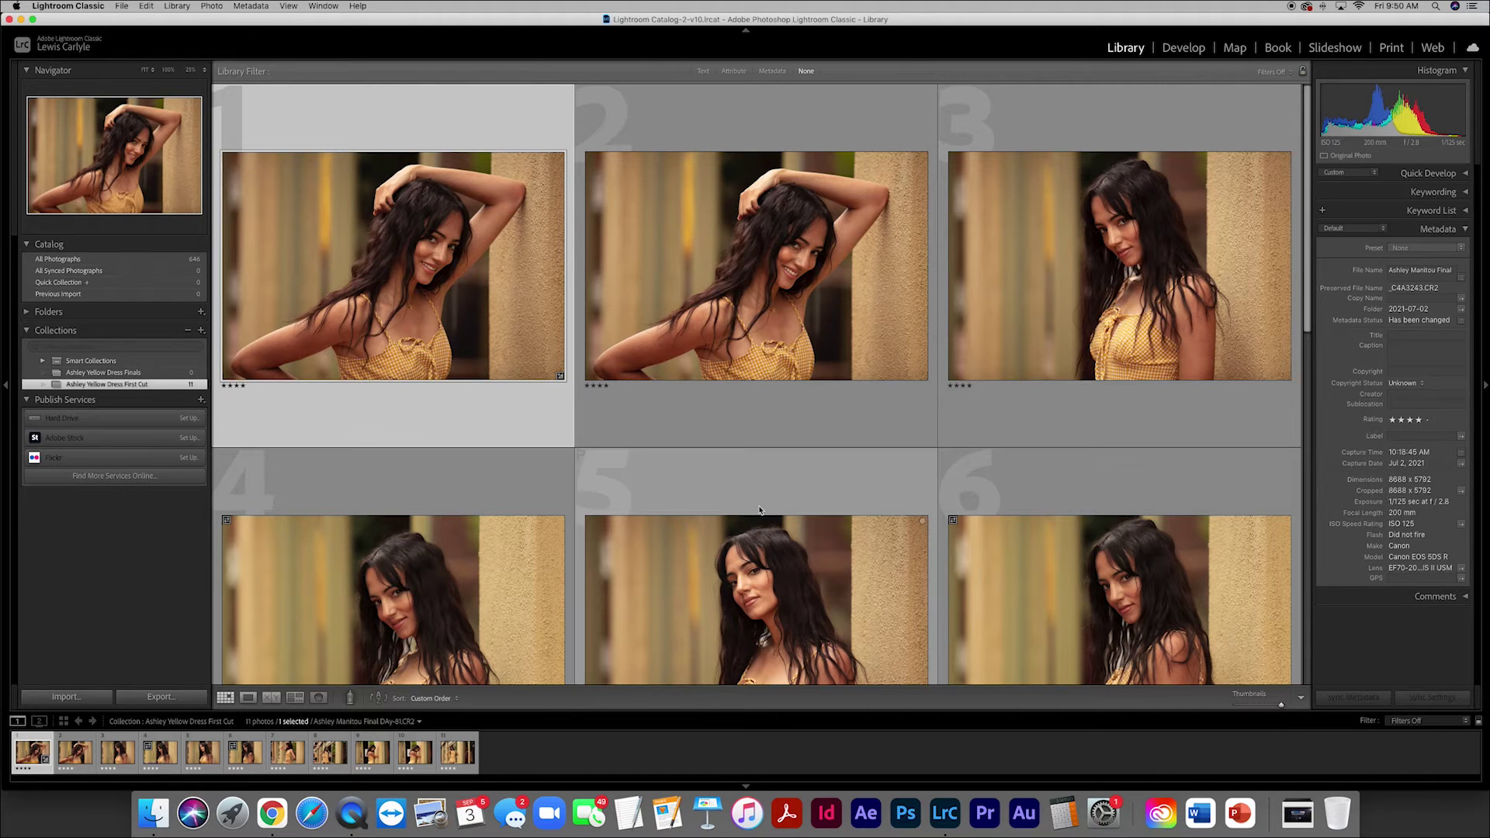
{"action": "double_click", "coordinate": [412, 315]}
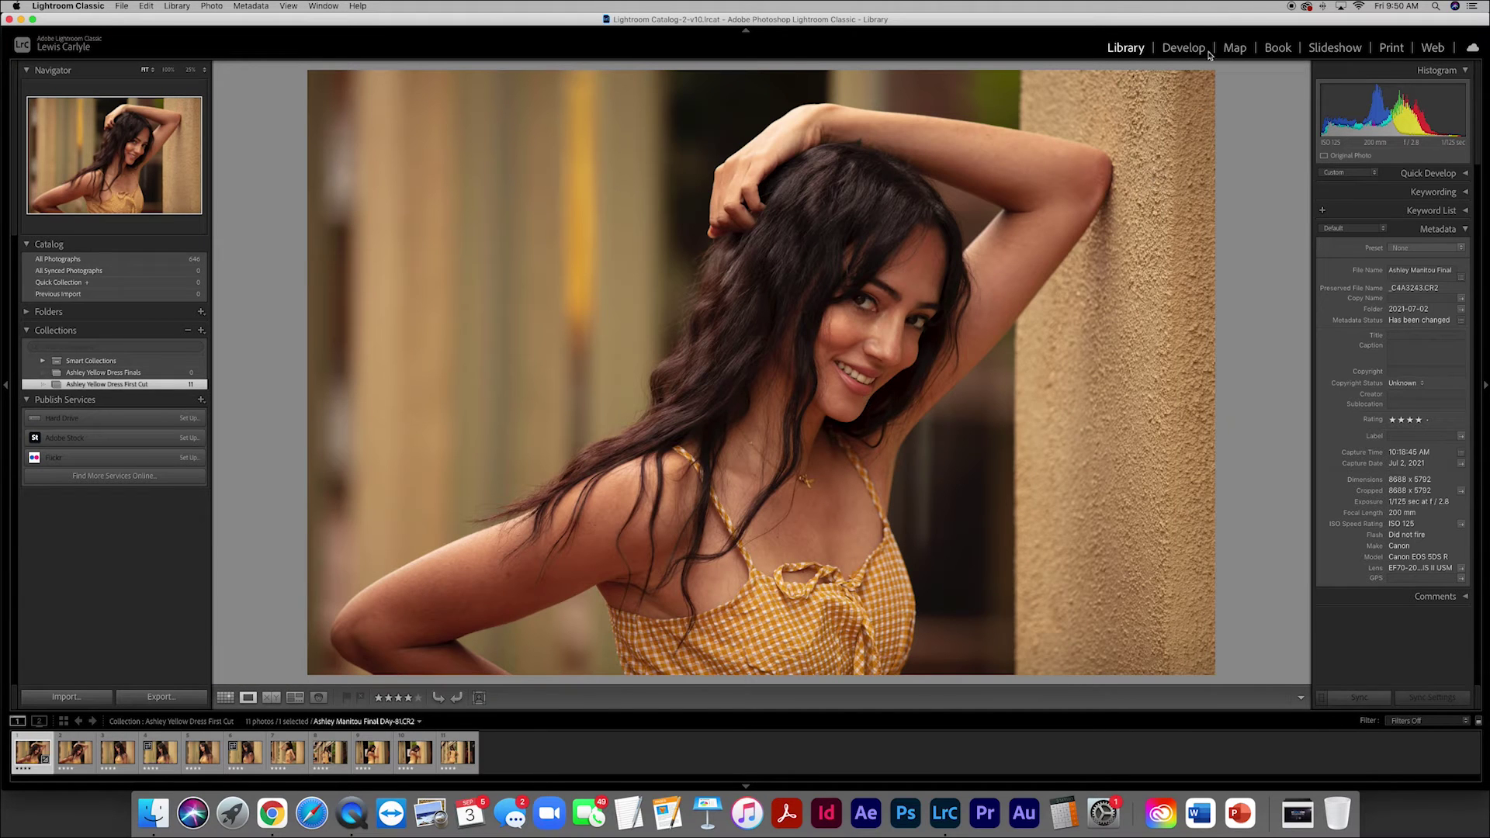
{"action": "left_click", "coordinate": [1183, 48]}
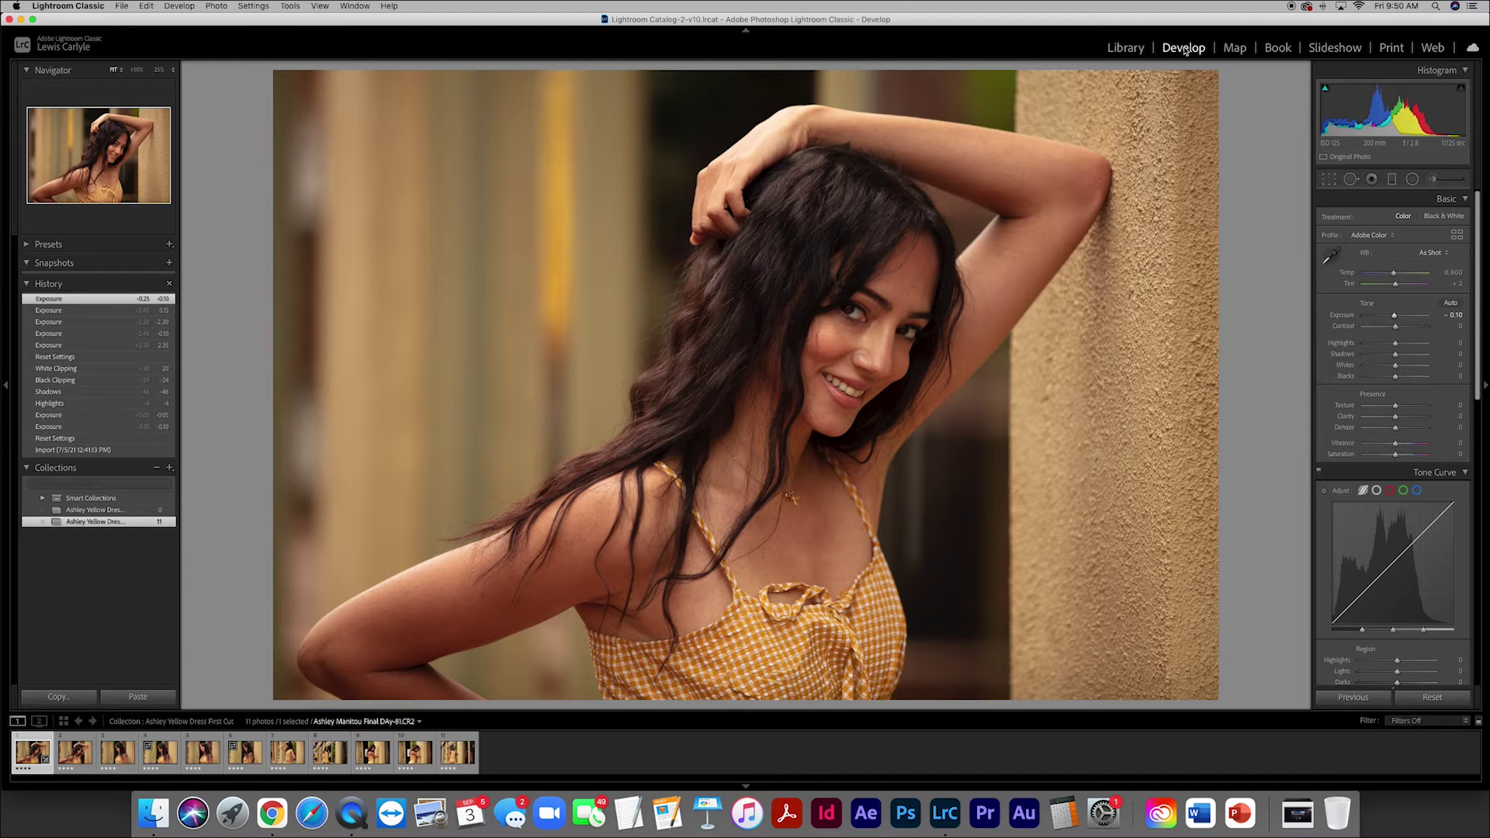
Check the faces of the first two portraits at 100% zoom.
{"action": "left_click", "coordinate": [870, 325]}
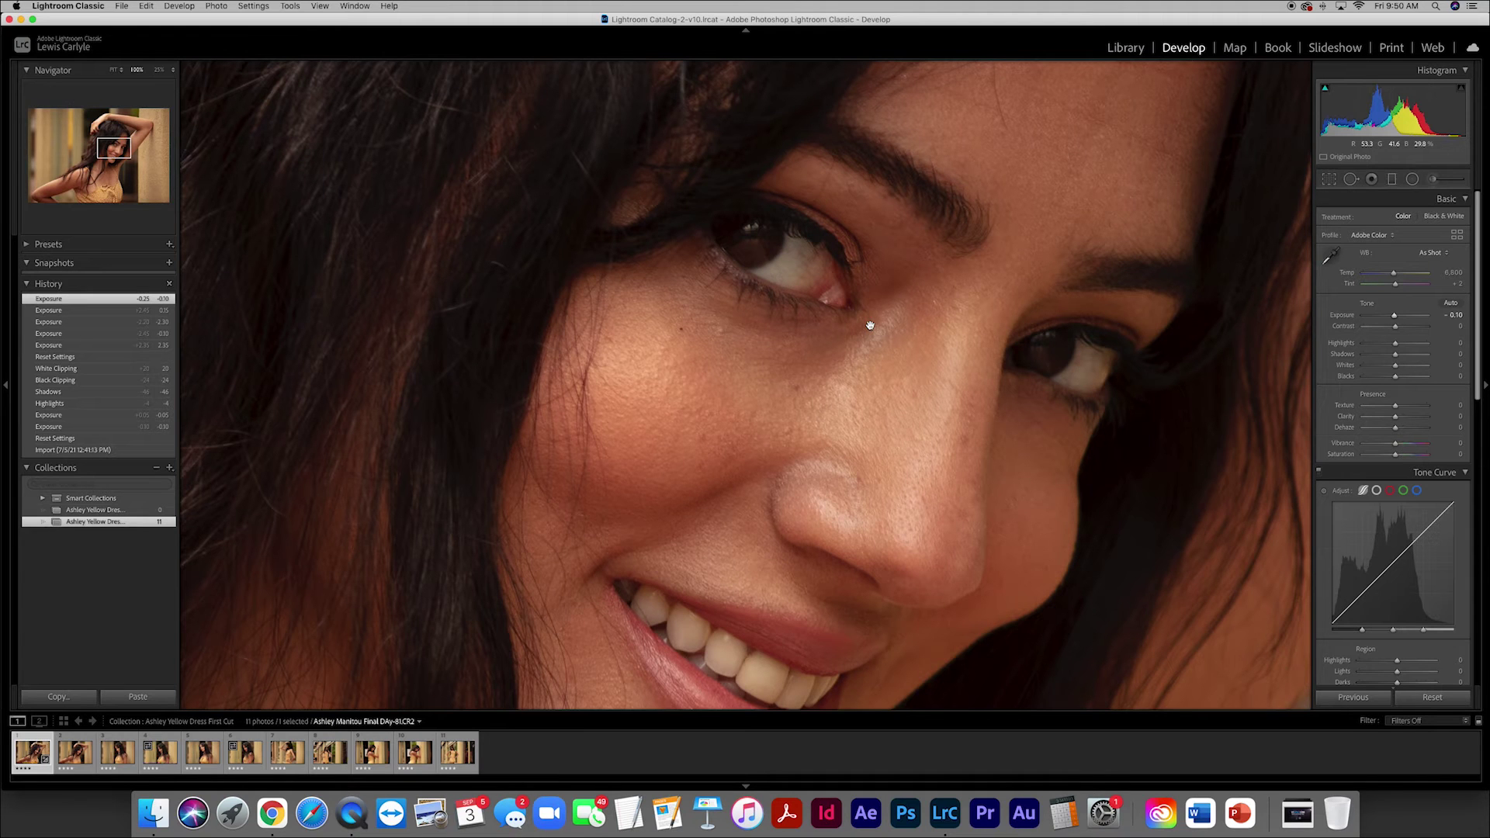
{"action": "key", "text": "Right"}
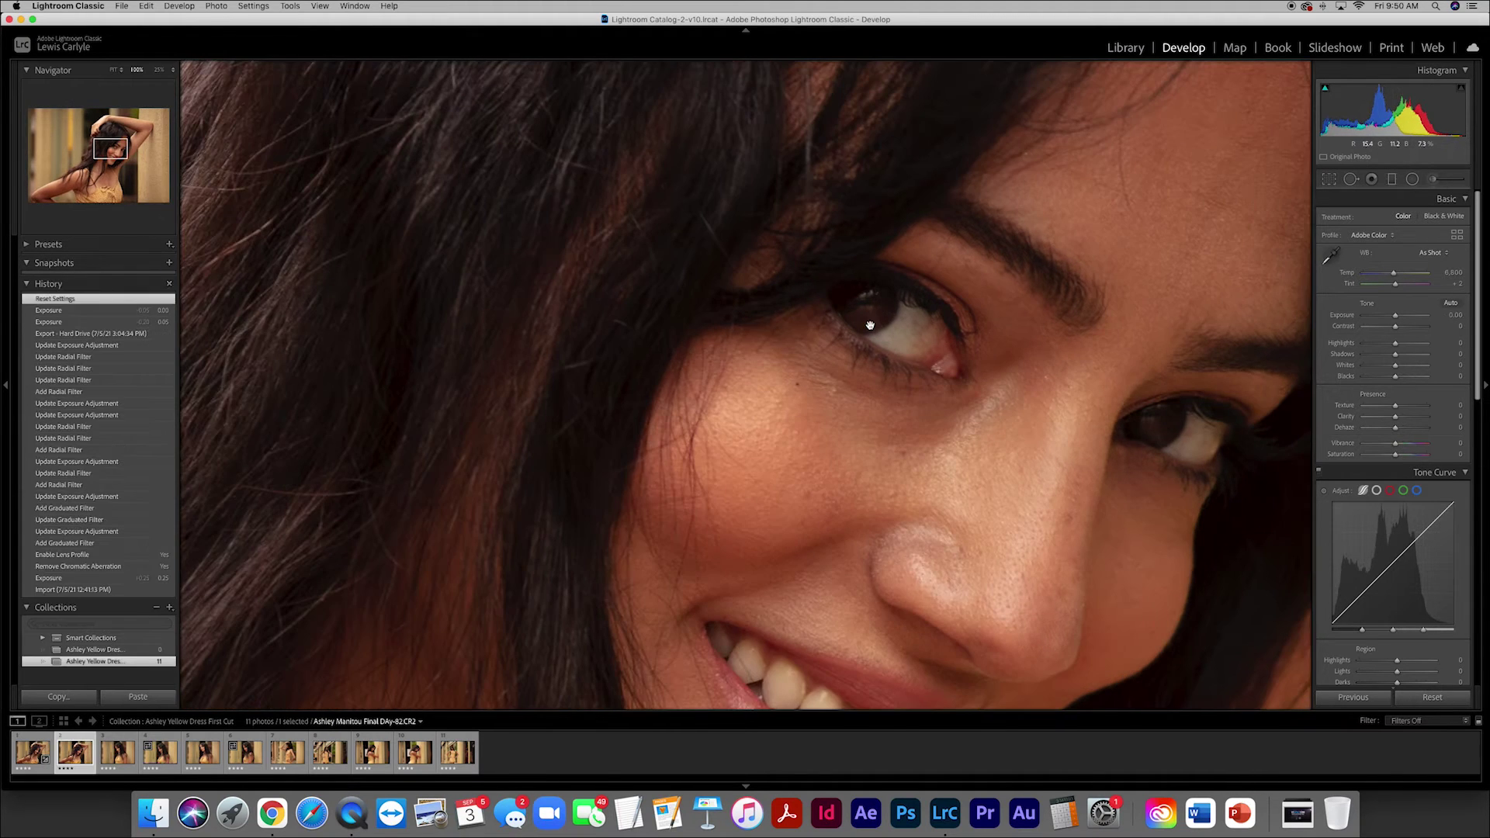
{"action": "scroll", "coordinate": [870, 325], "scroll_direction": "right", "scroll_amount": 6}
{"action": "scroll", "coordinate": [862, 327], "scroll_direction": "down", "scroll_amount": 2}
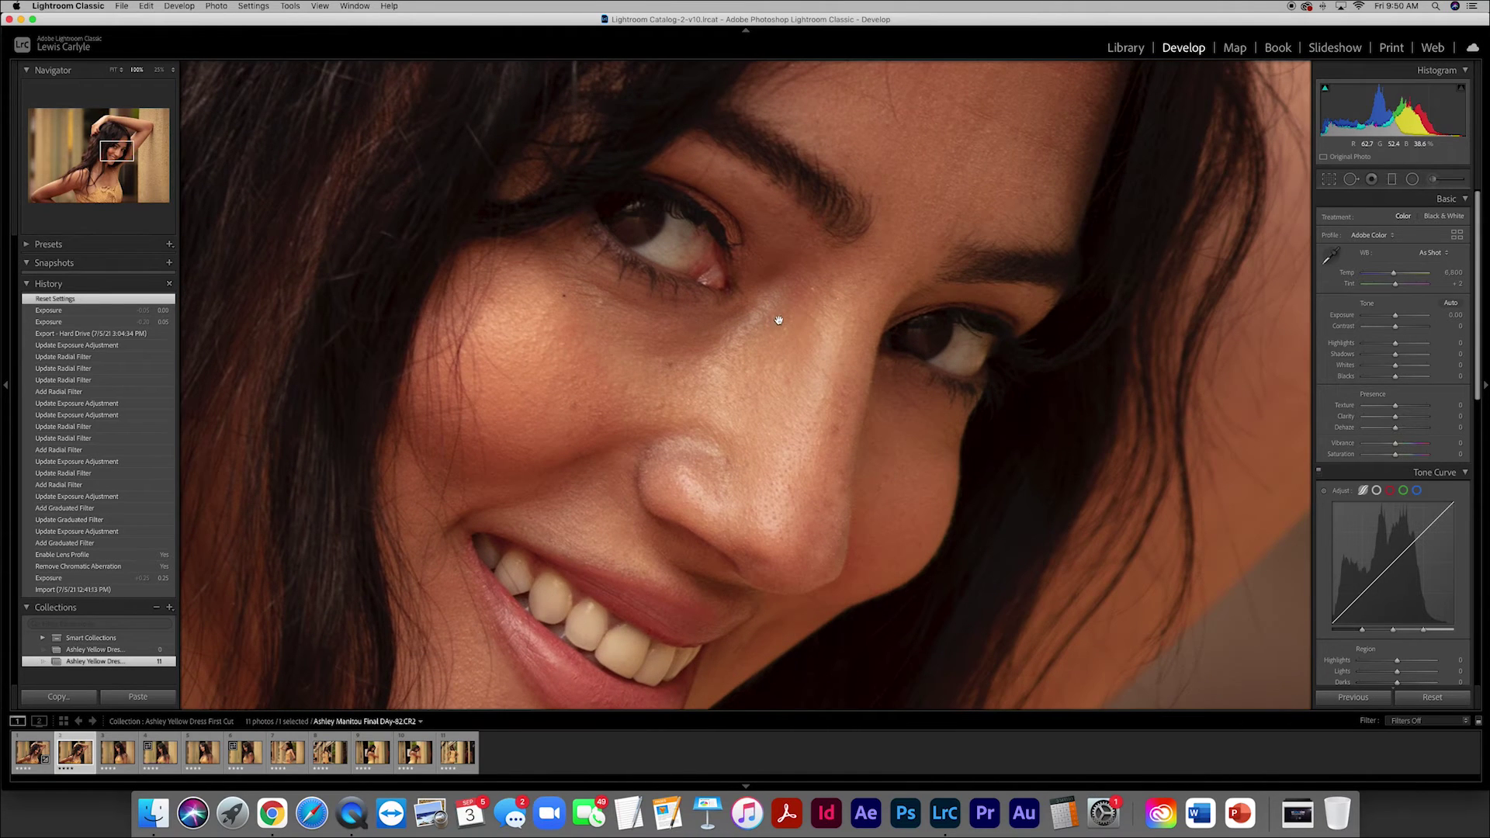
{"action": "left_click", "coordinate": [799, 322]}
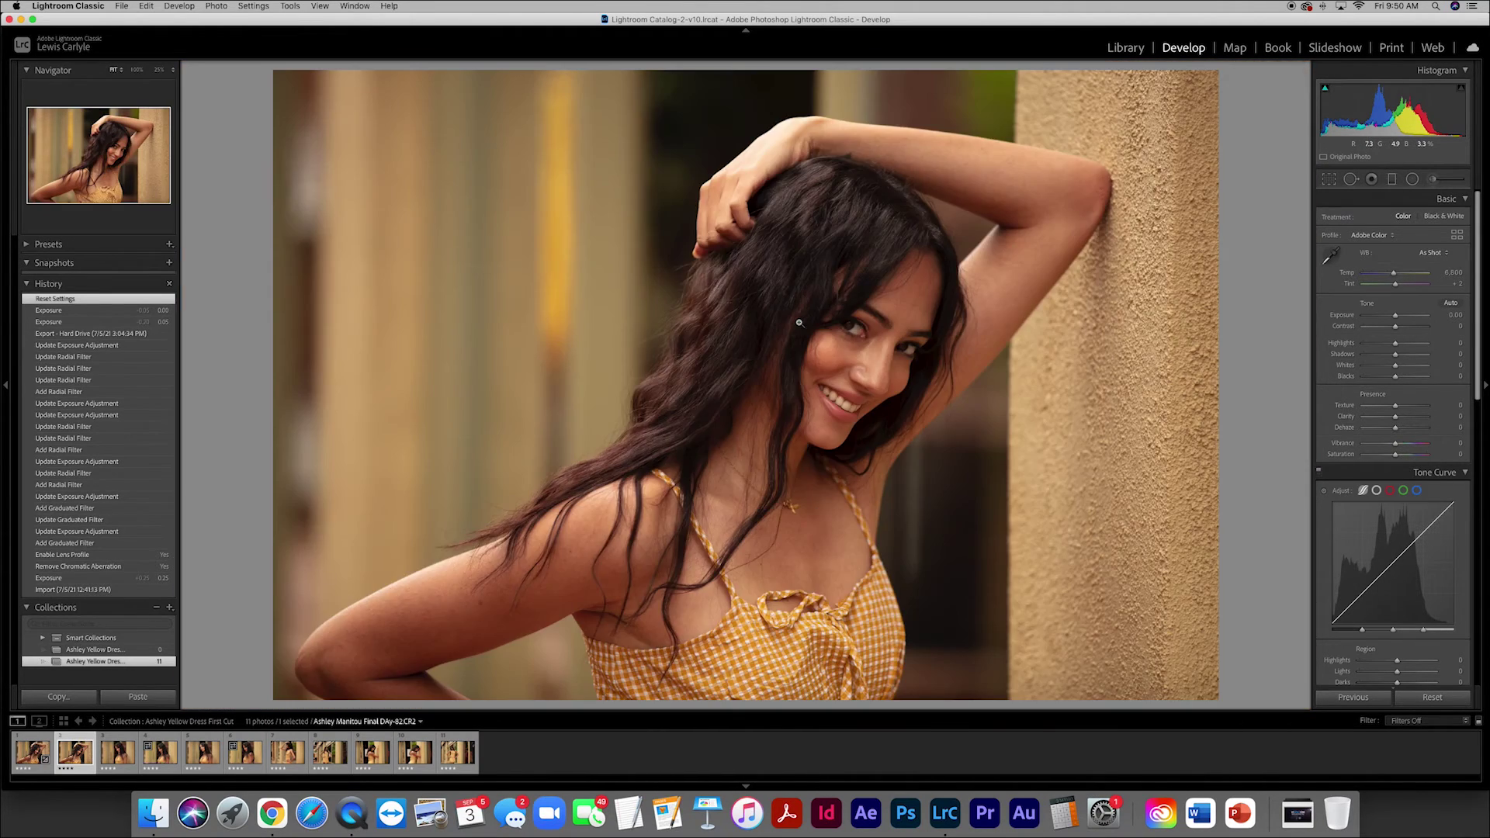
Compare portraits 1 and 2 side by side, then add the second to the Quick Collection.
{"action": "key", "text": "Left"}
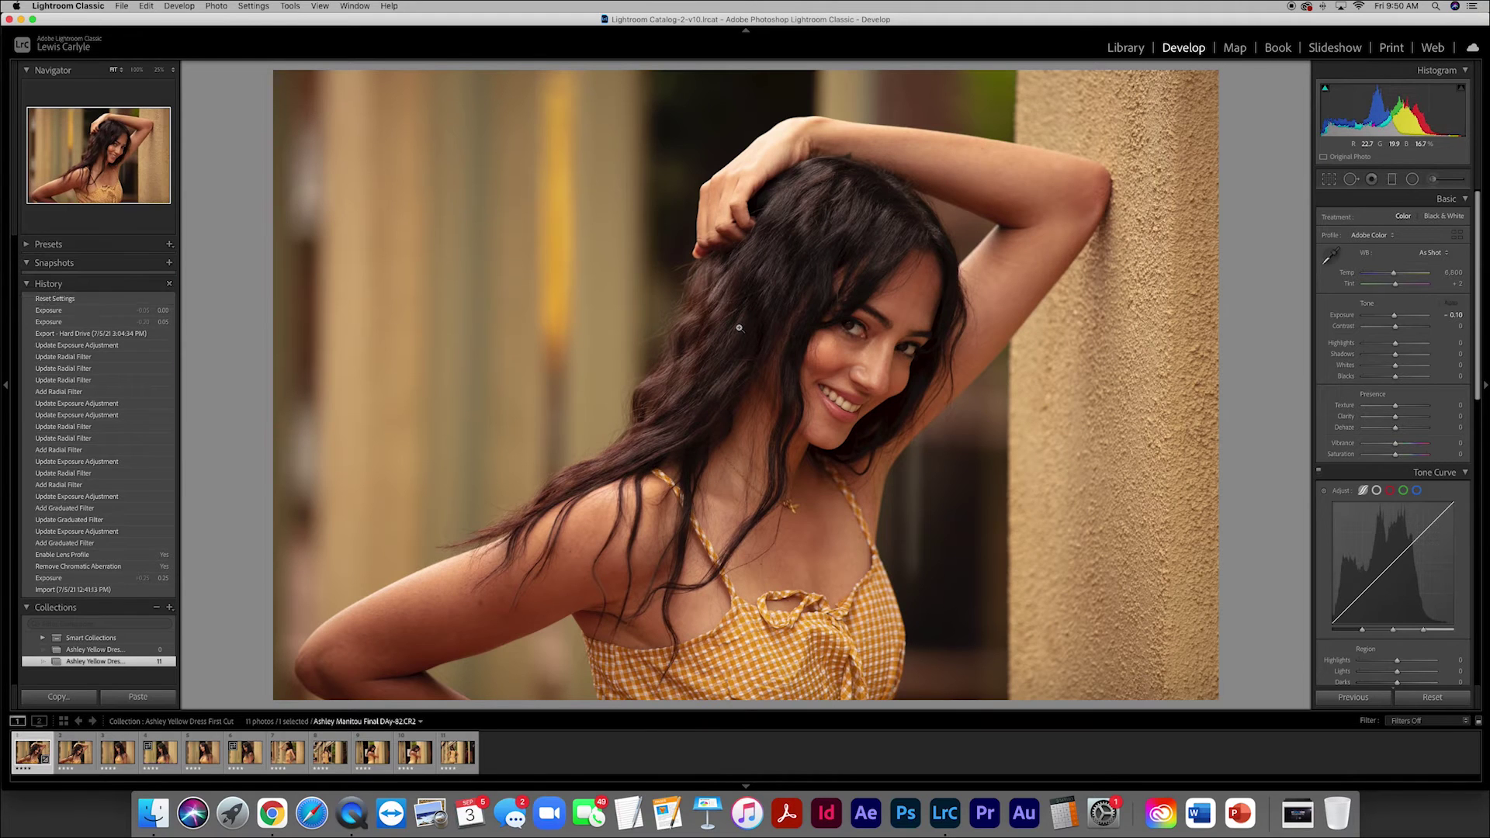
{"action": "key", "text": "Right"}
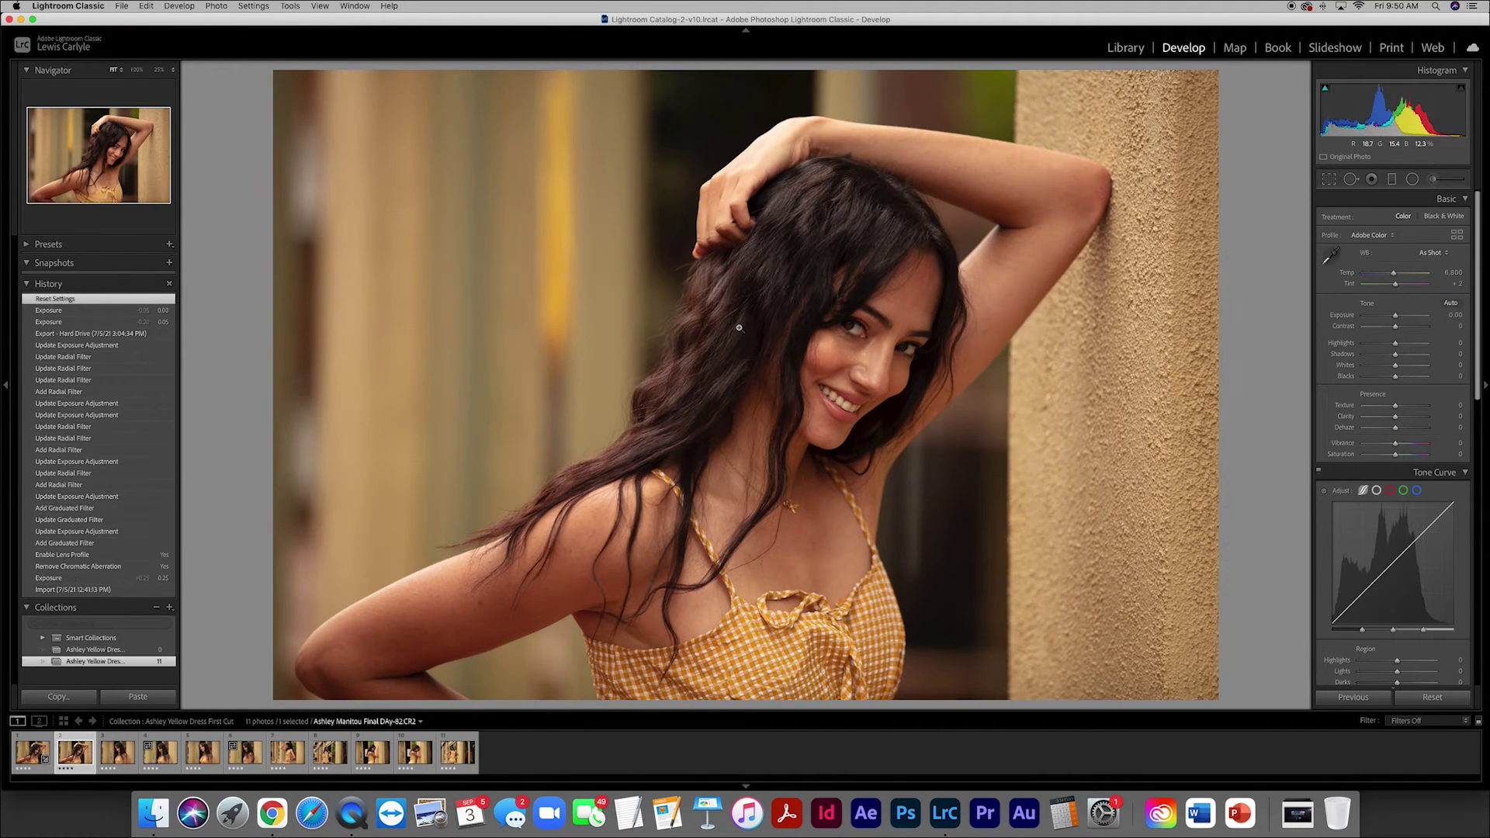
{"action": "key", "text": "Left"}
{"action": "key", "text": "Right"}
{"action": "key", "text": "Left"}
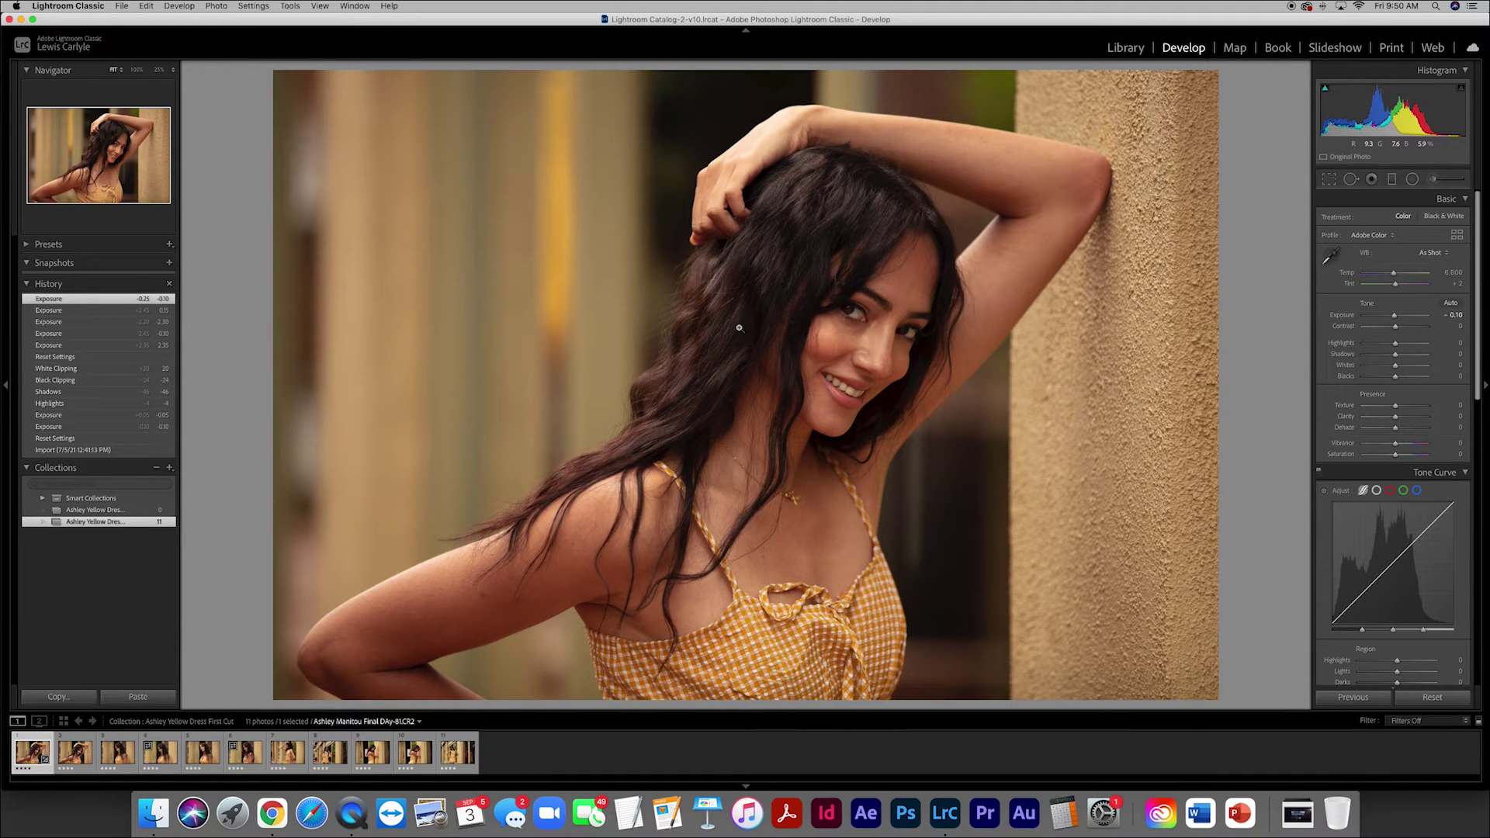
{"action": "key", "text": "Right"}
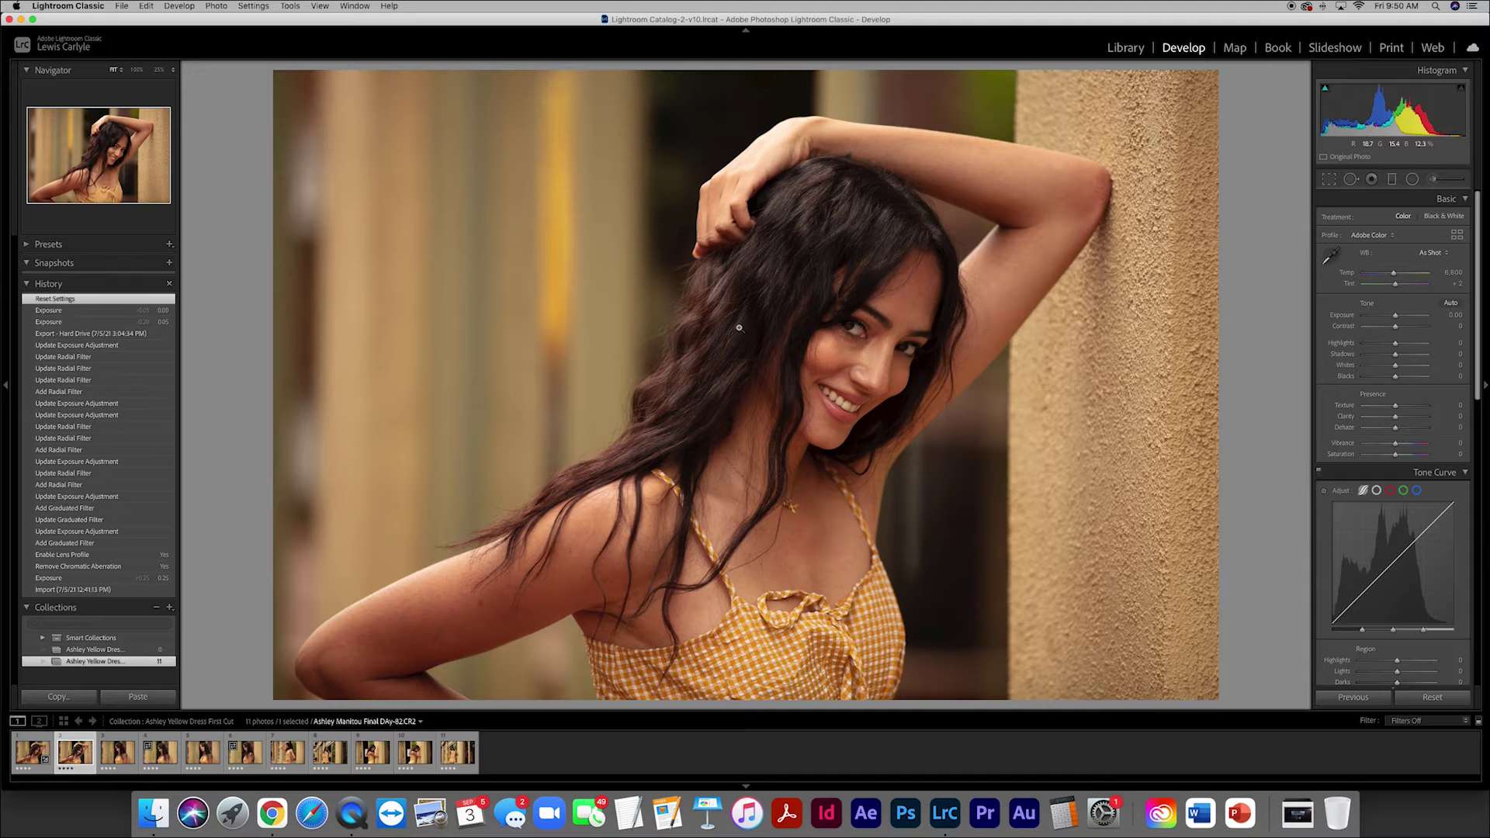
{"action": "key", "text": "b"}
{"action": "key", "text": "Right"}
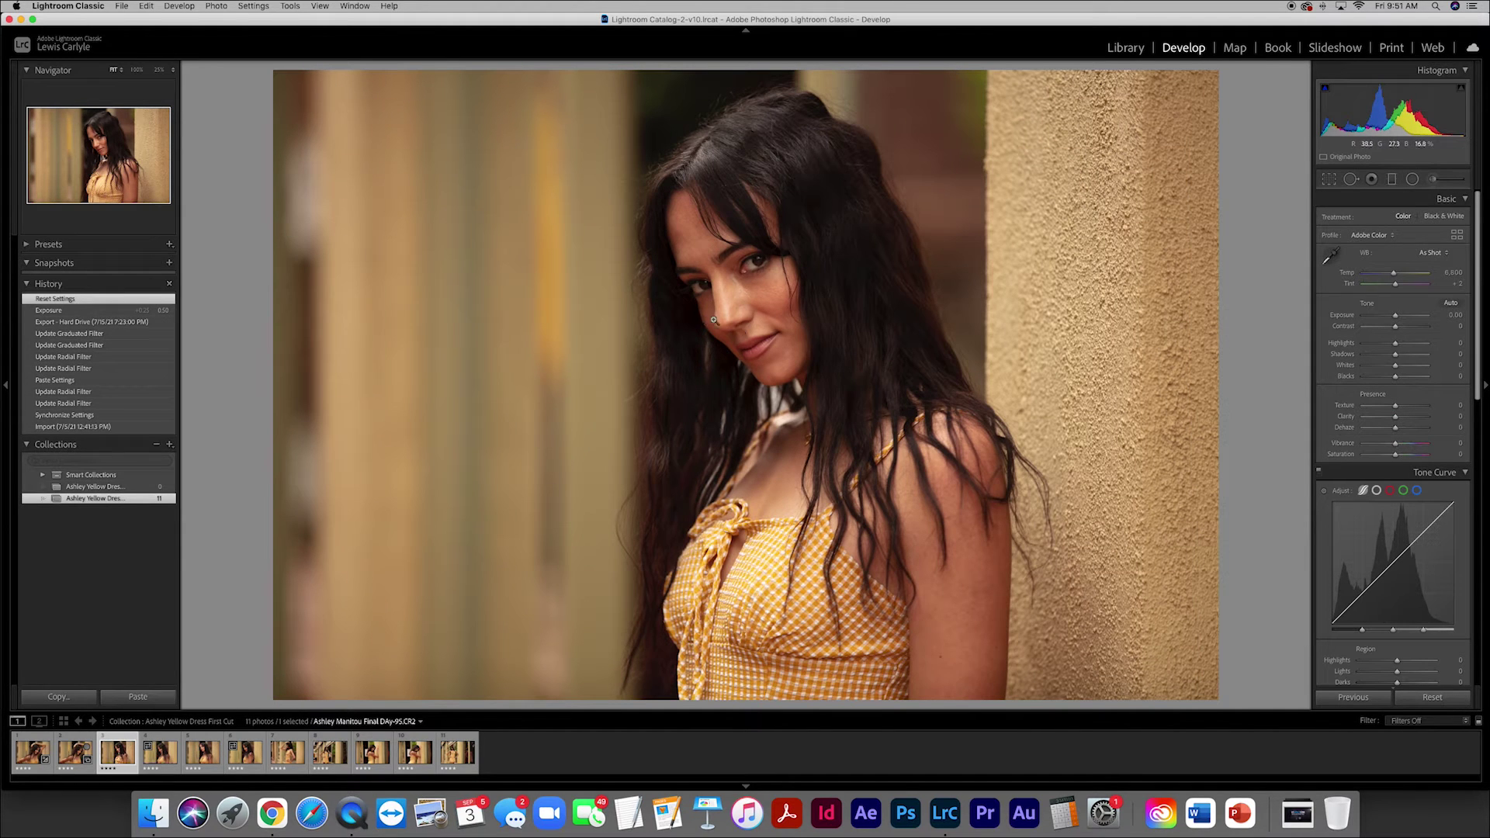
Inspect portraits 3 and 4 at 100% zoom.
{"action": "left_click", "coordinate": [729, 274]}
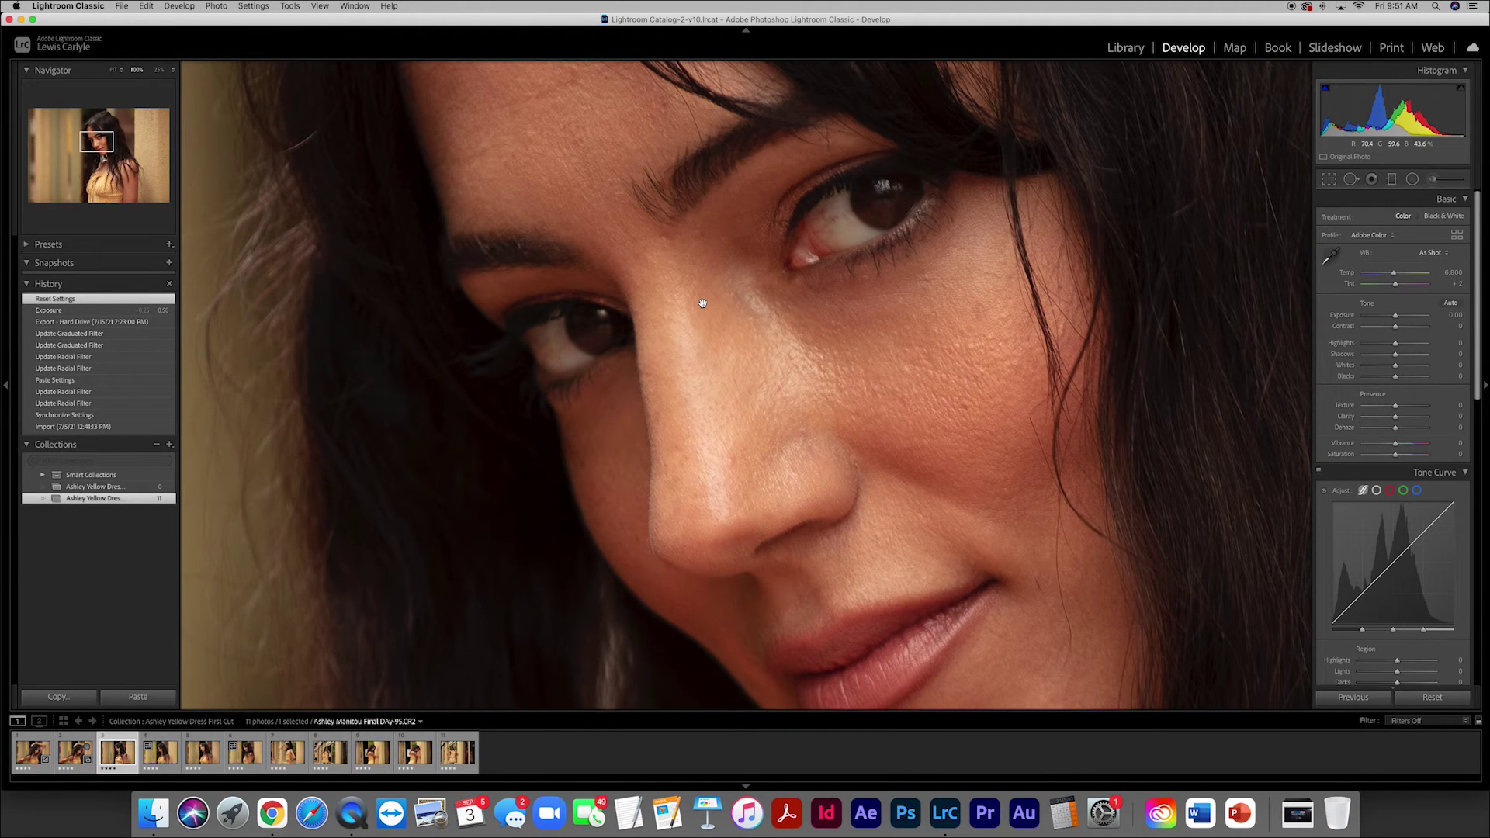
{"action": "key", "text": "Right"}
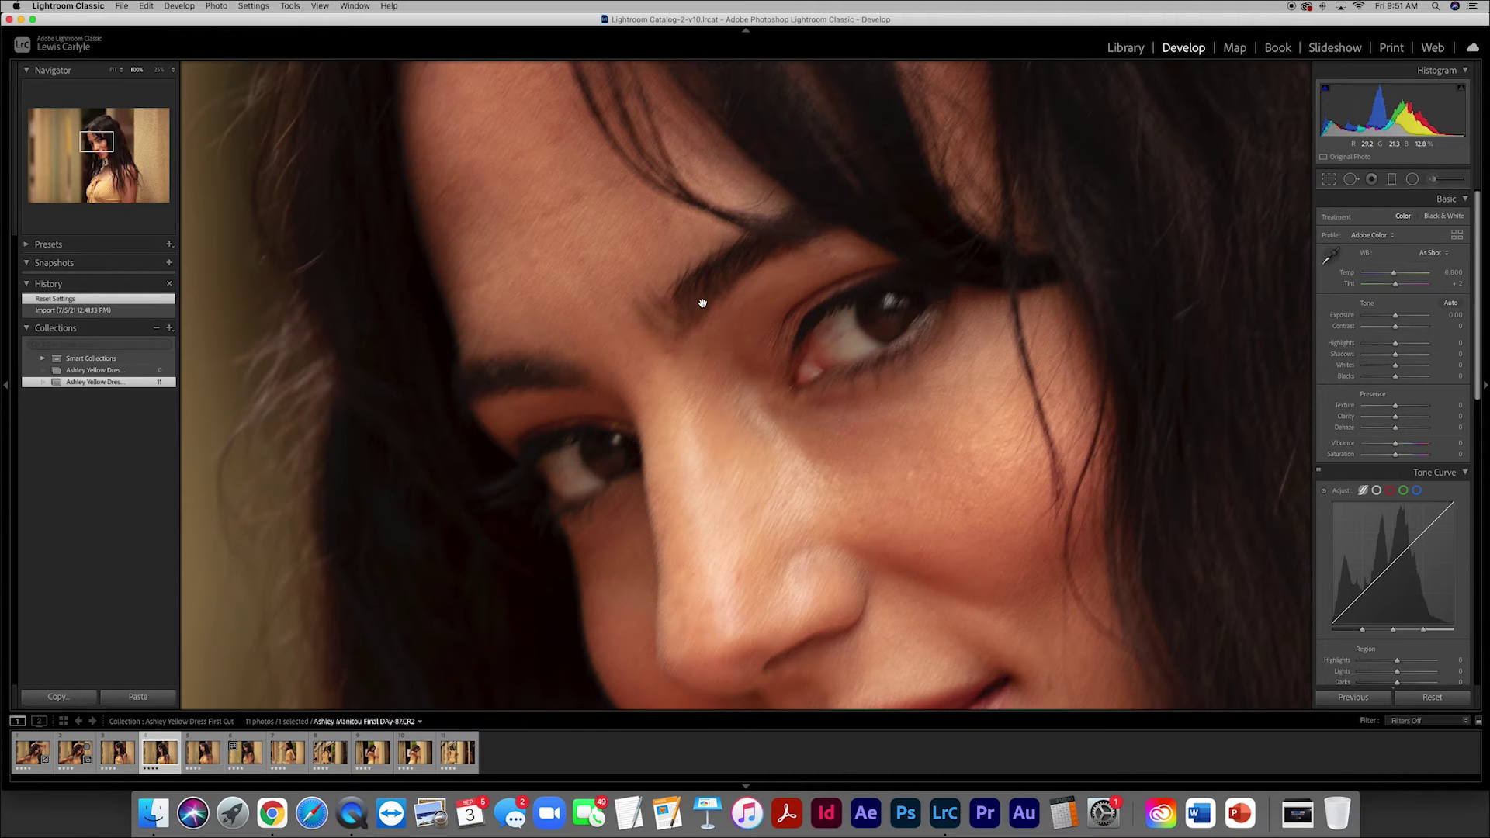
{"action": "key", "text": "Left"}
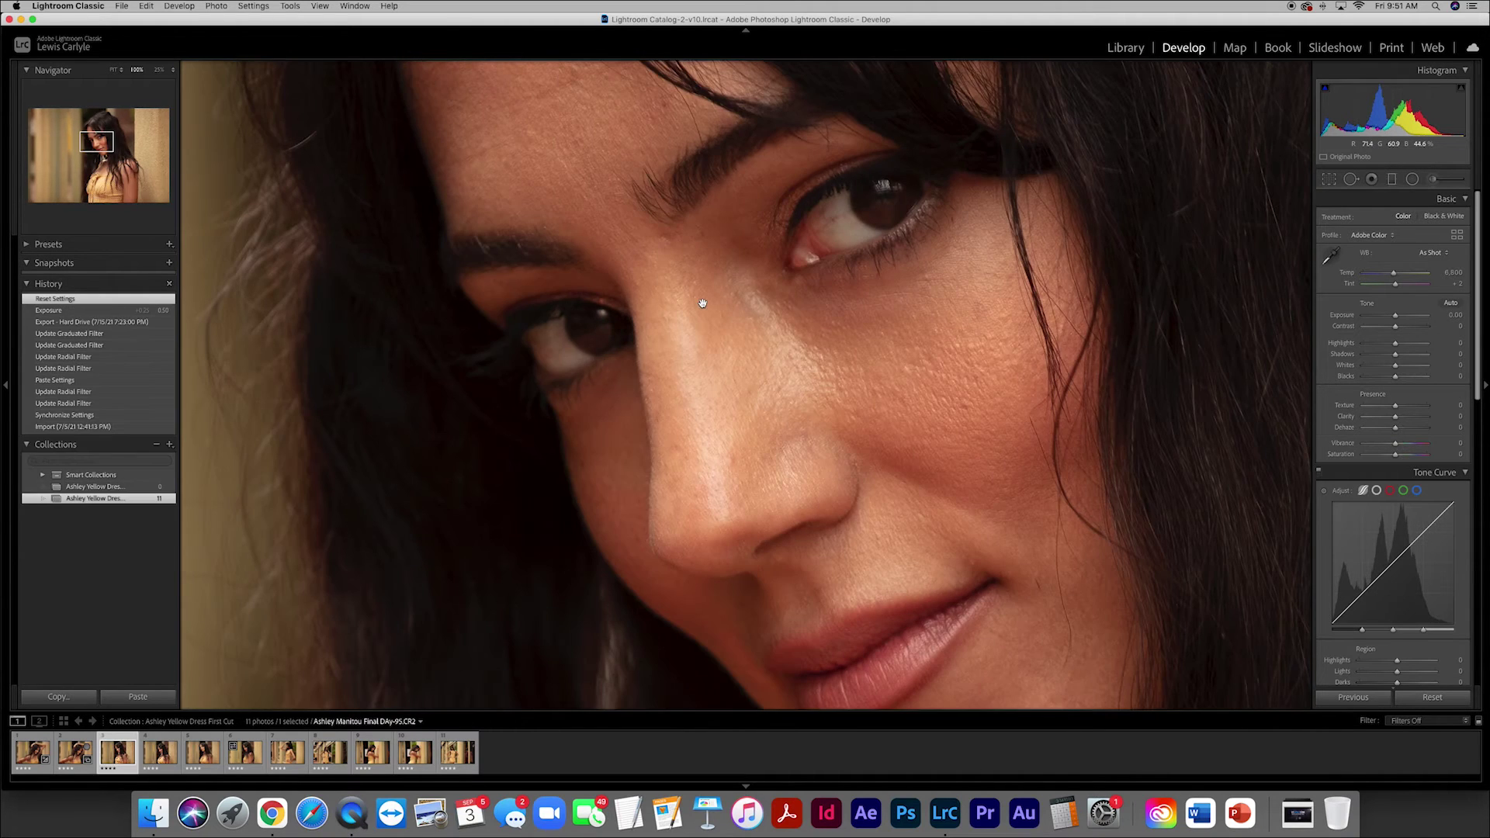
{"action": "key", "text": "Right"}
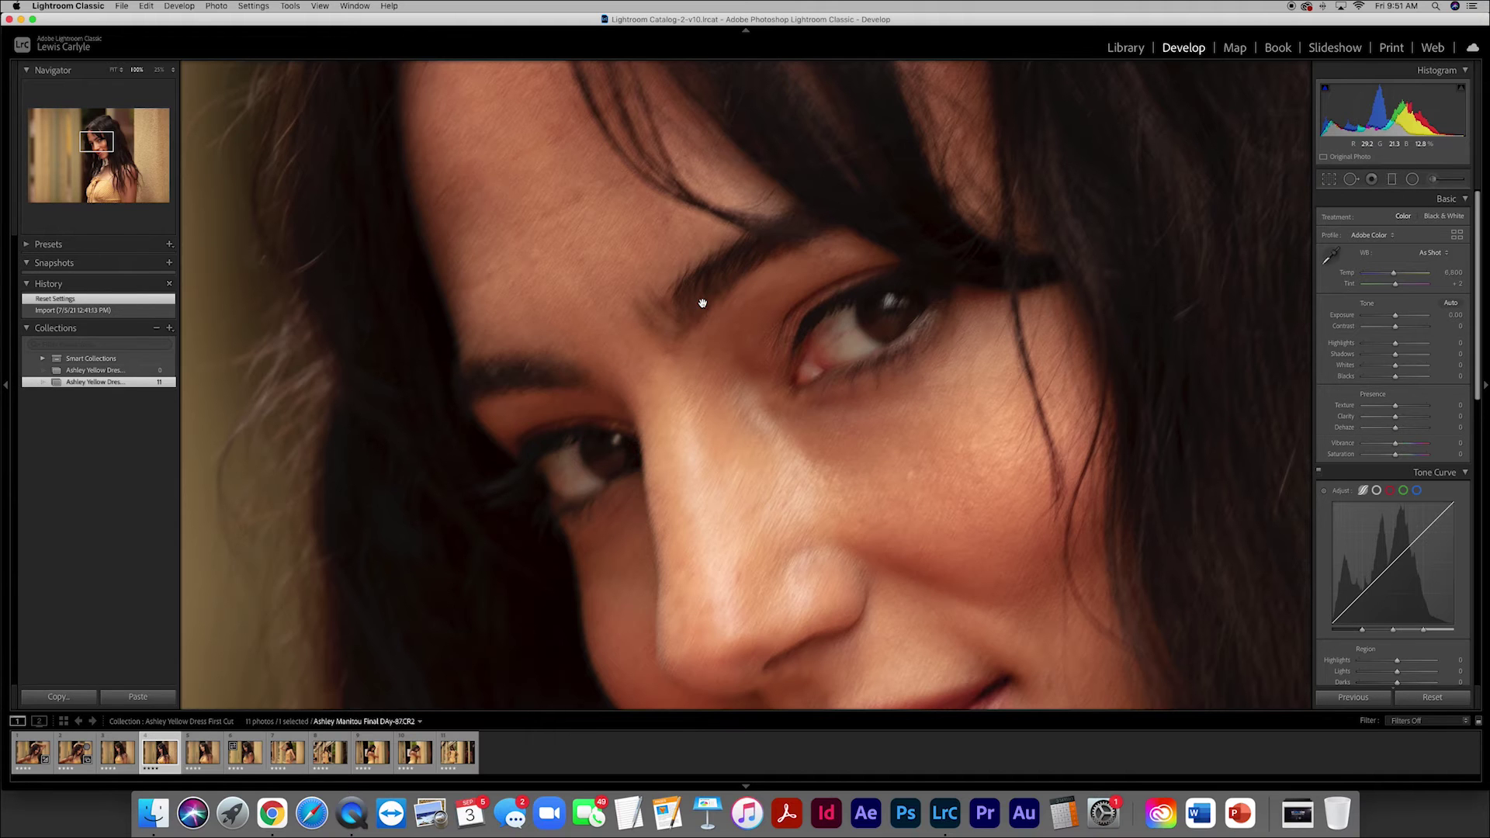
{"action": "left_click", "coordinate": [703, 302]}
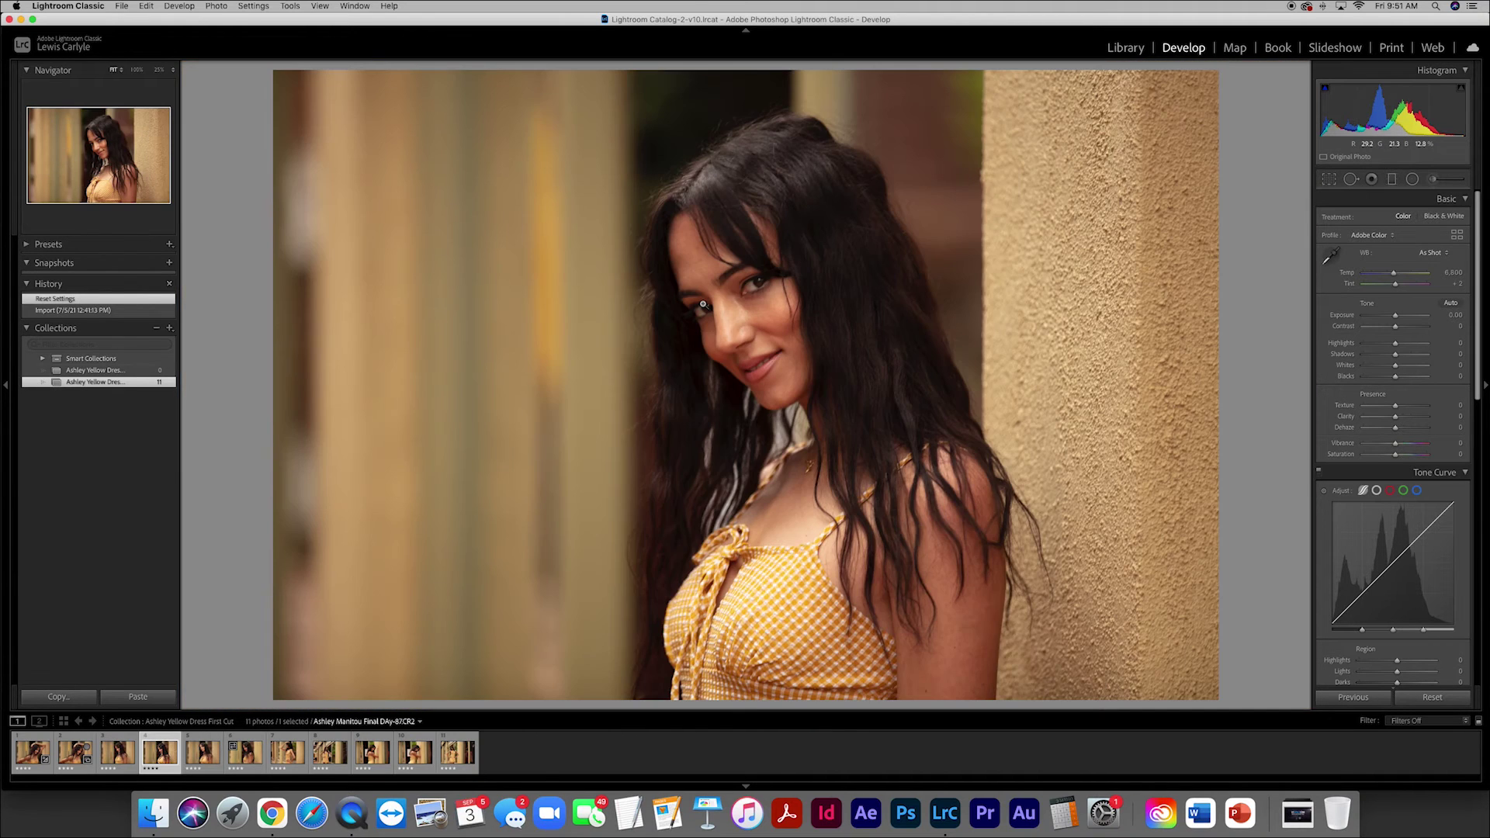
Compare neighbouring shots, check portrait 5's face at 100%, and add it to the Quick Collection.
{"action": "key", "text": "Right"}
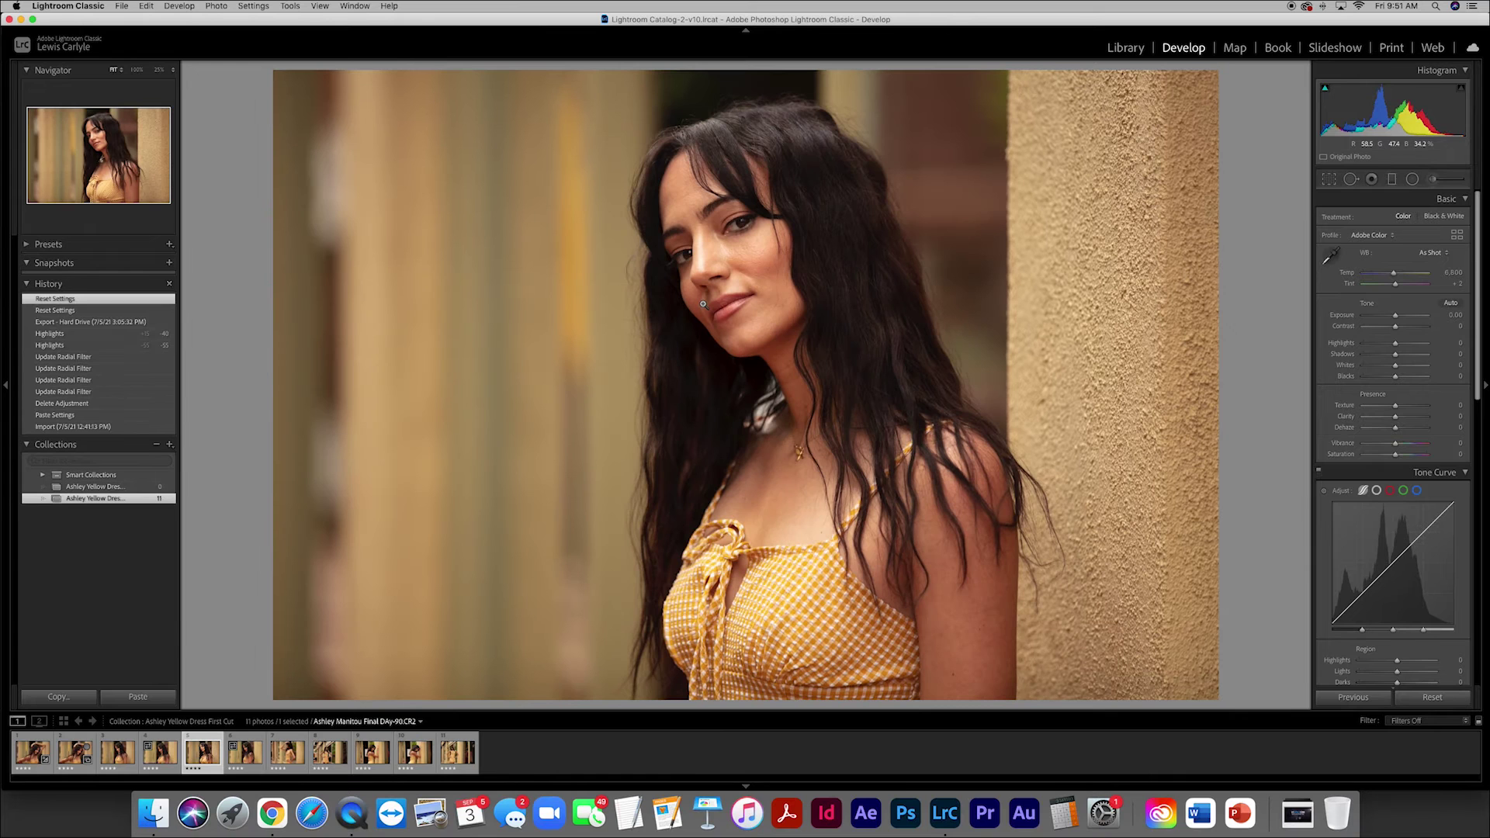
{"action": "key", "text": "Left"}
{"action": "key", "text": "Left"}
{"action": "key", "text": "Right"}
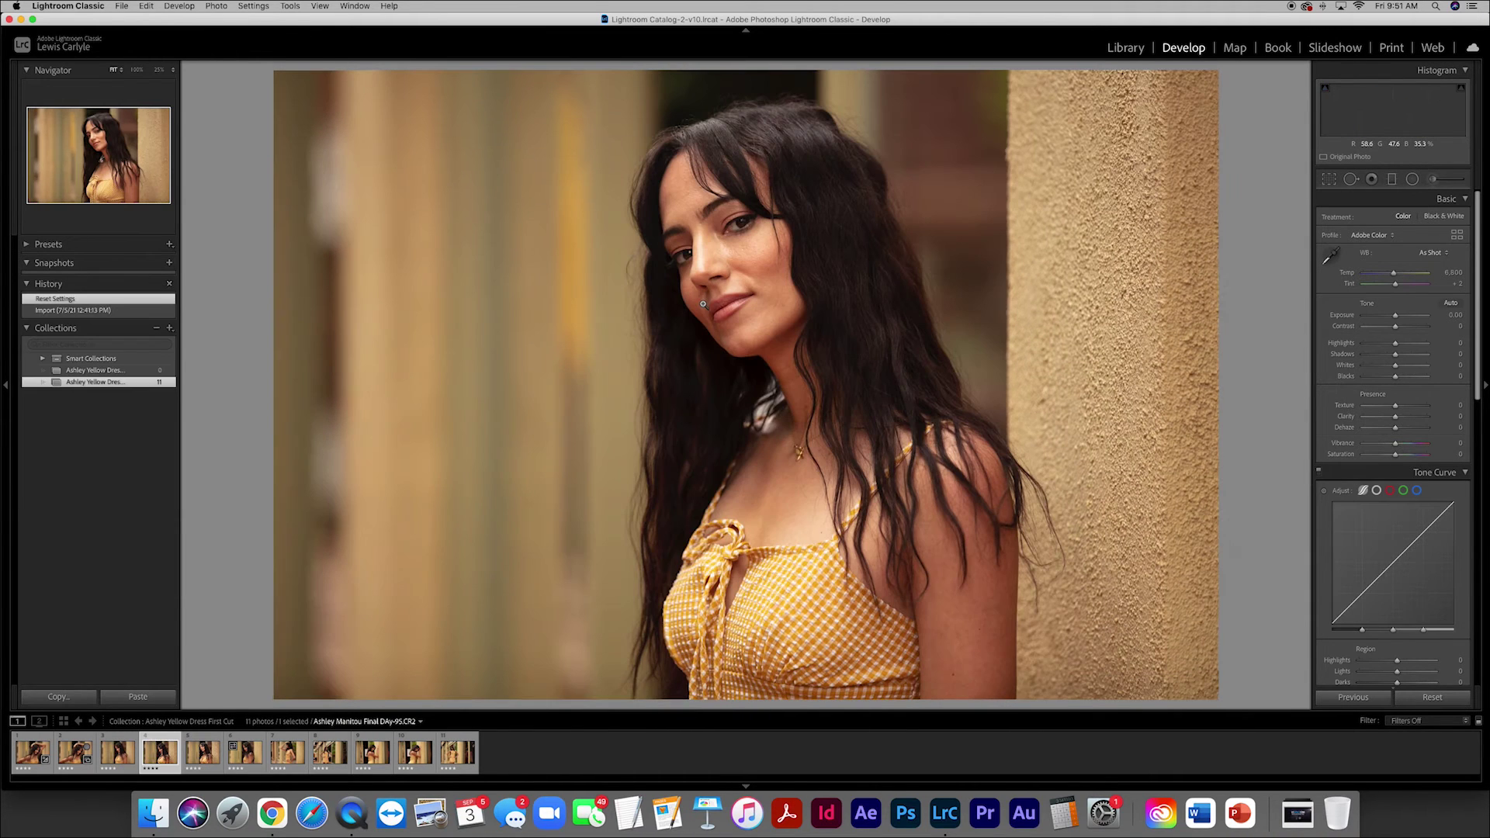
{"action": "key", "text": "Right"}
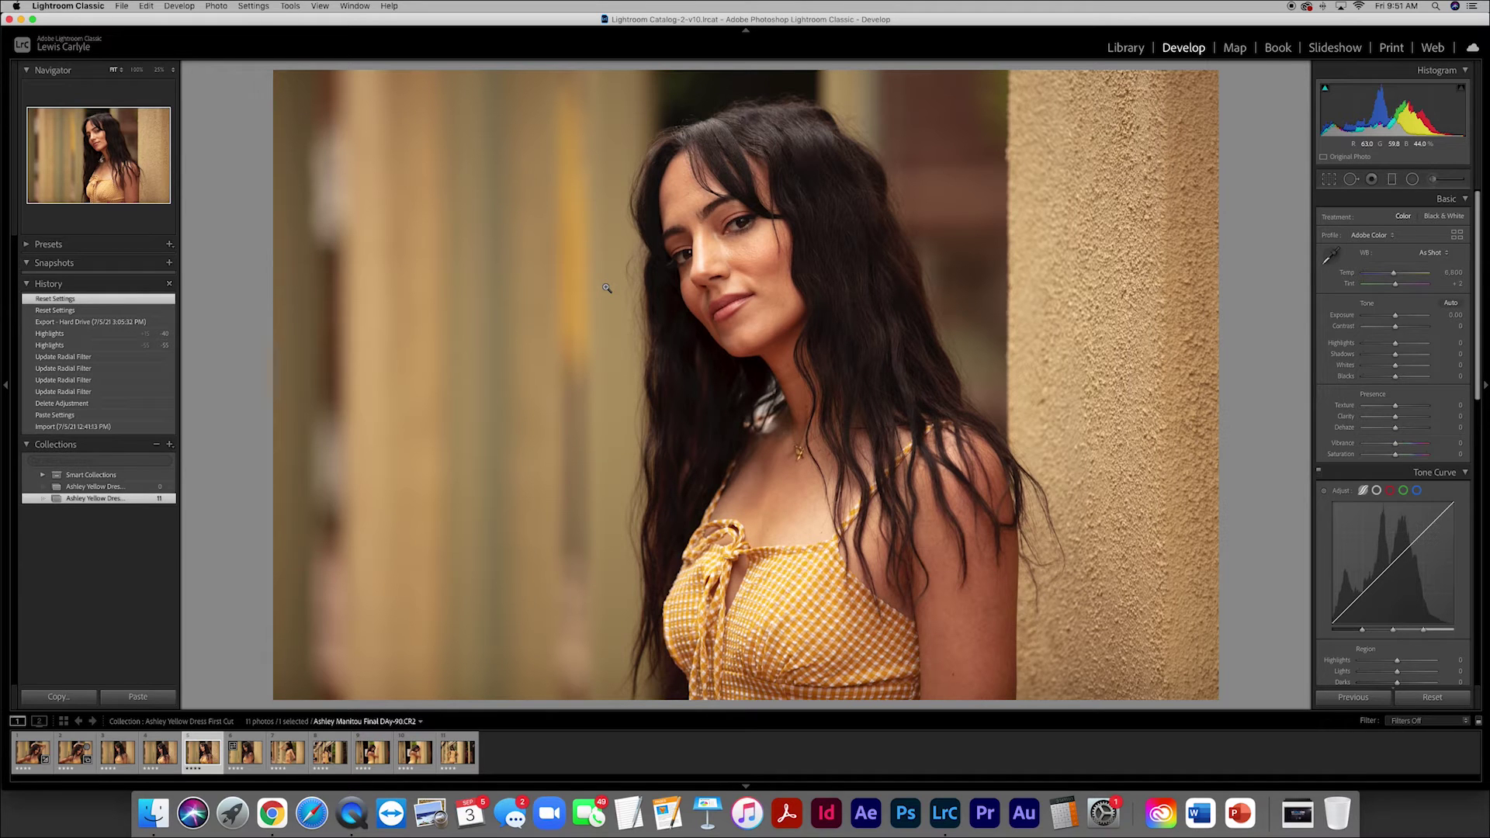
{"action": "left_click", "coordinate": [709, 237]}
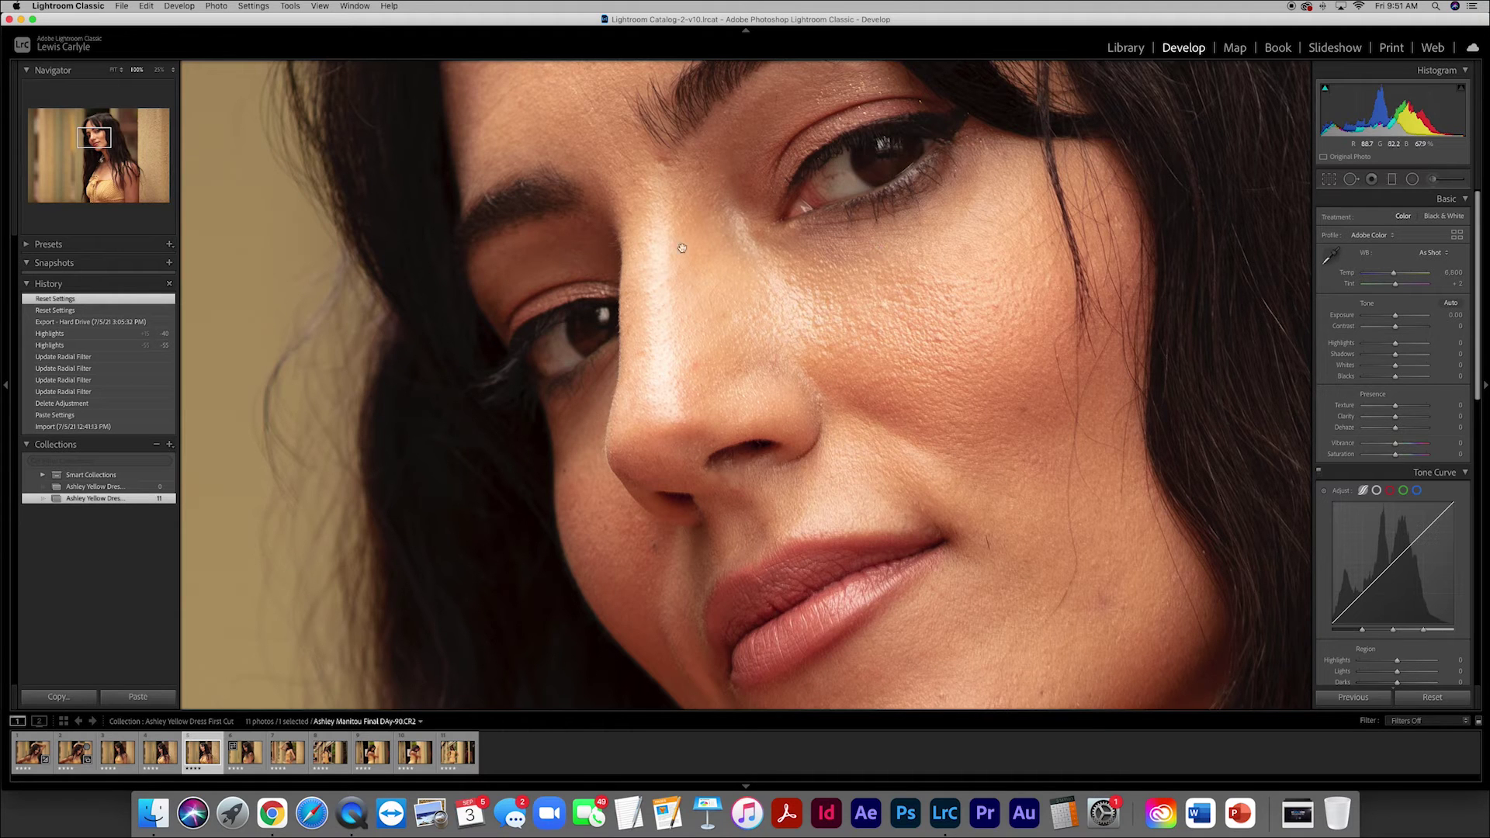
{"action": "left_click", "coordinate": [717, 271]}
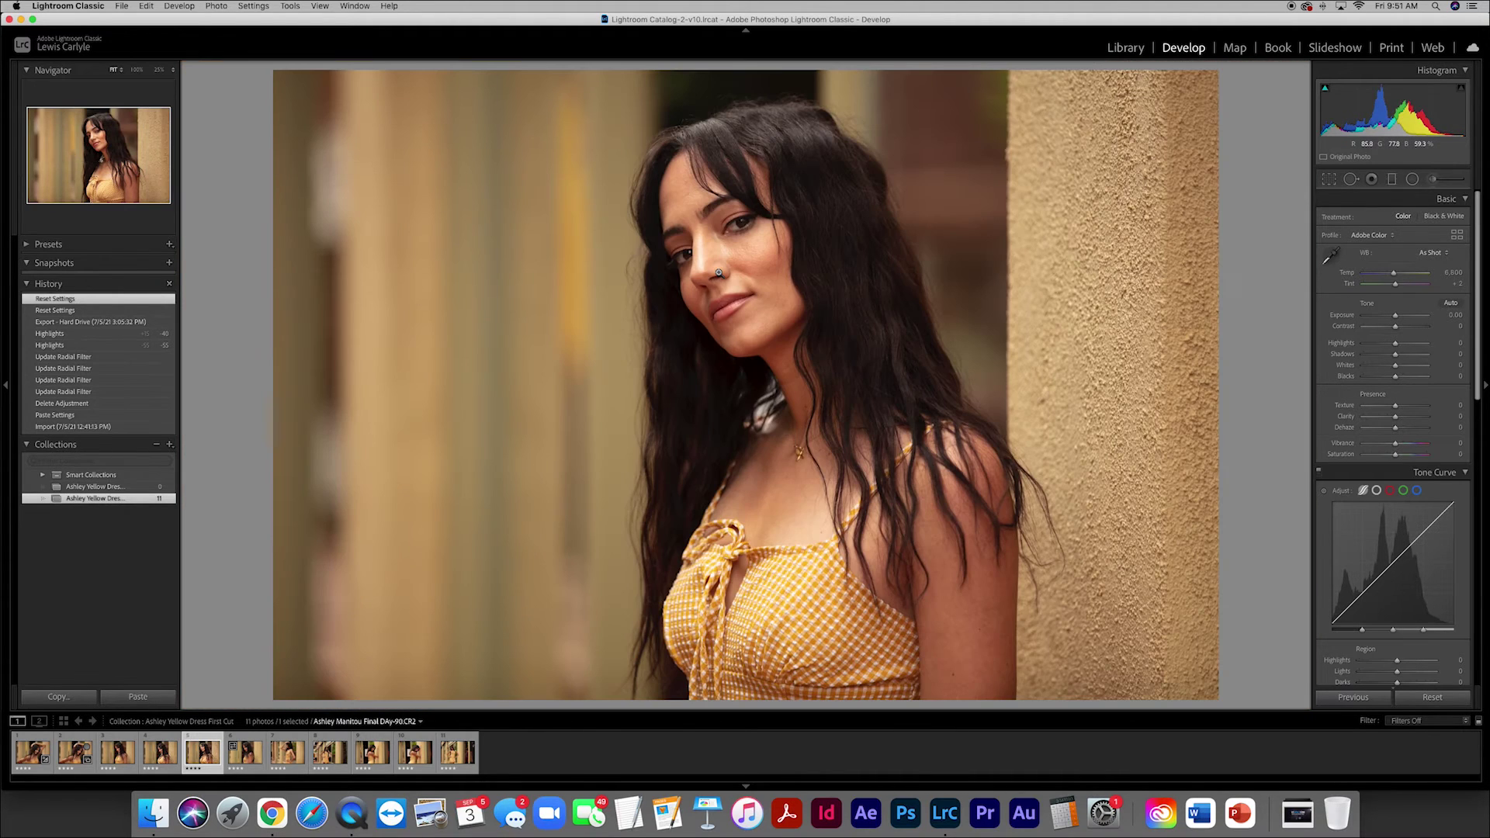
{"action": "key", "text": "b"}
Check portrait 6's face at 100% and add it to the Quick Collection.
{"action": "key", "text": "Right"}
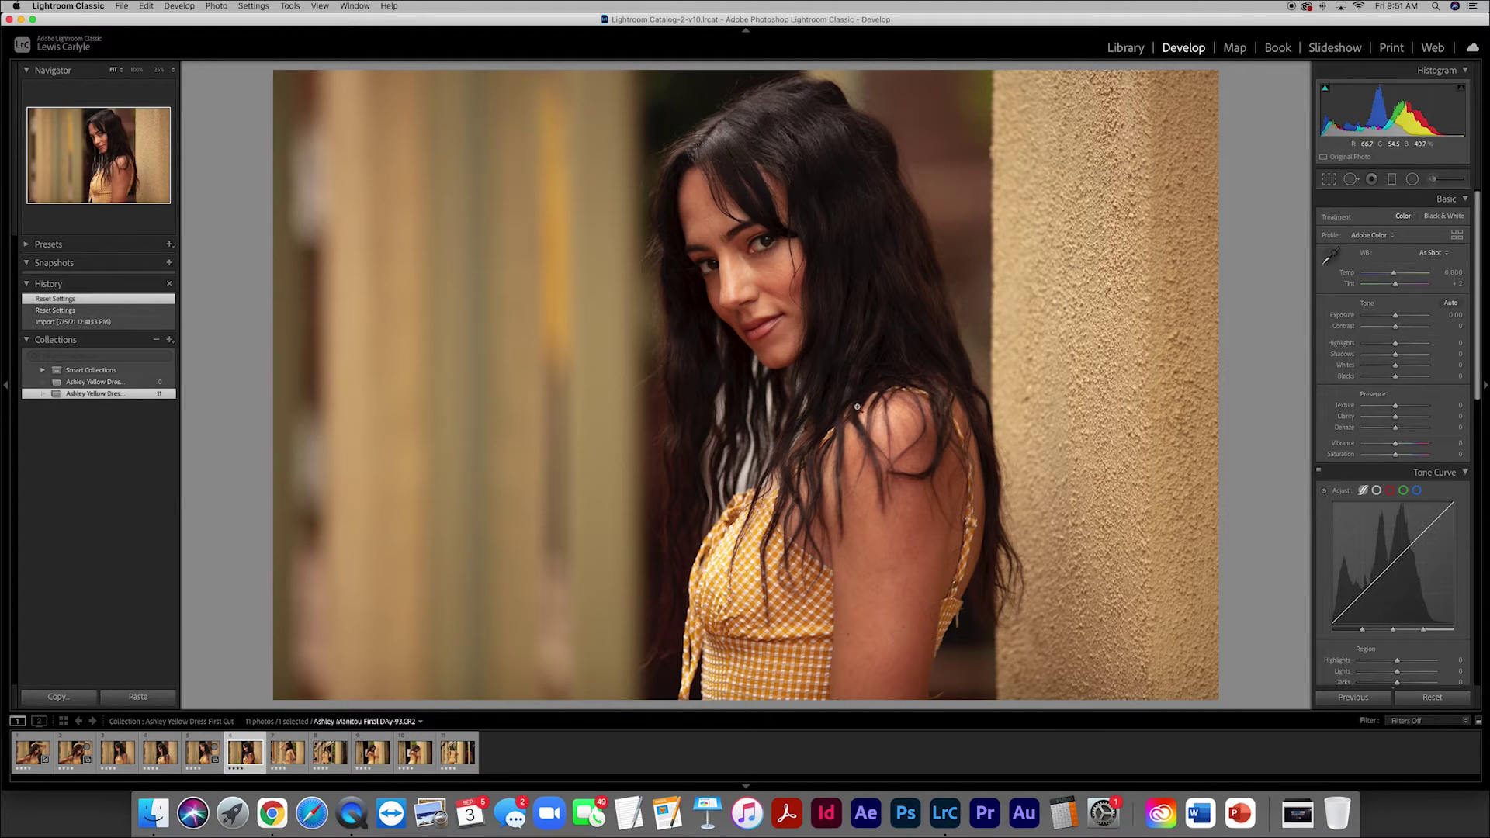
{"action": "left_click", "coordinate": [735, 254]}
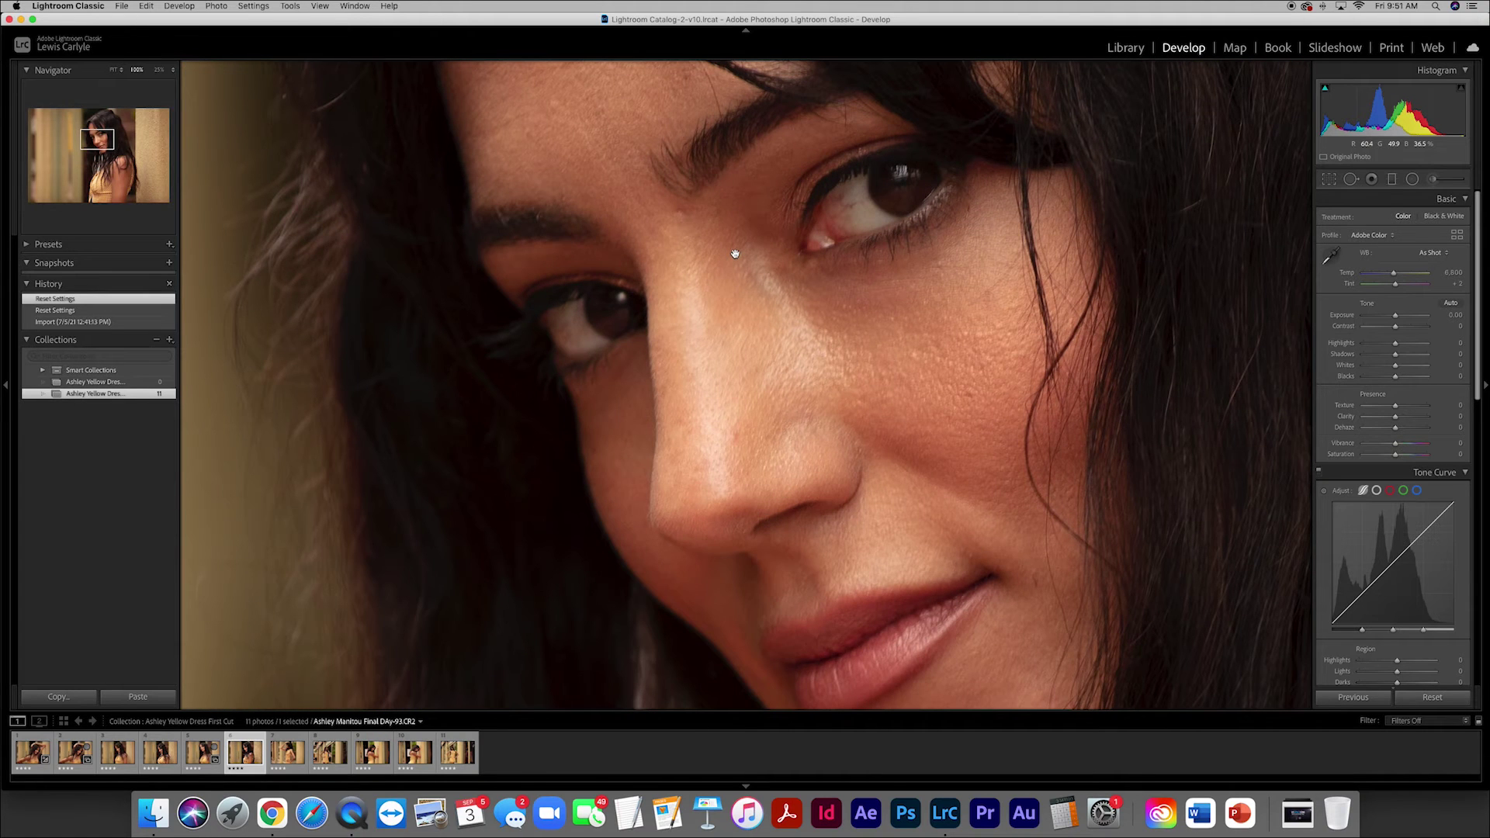
{"action": "left_click", "coordinate": [736, 254]}
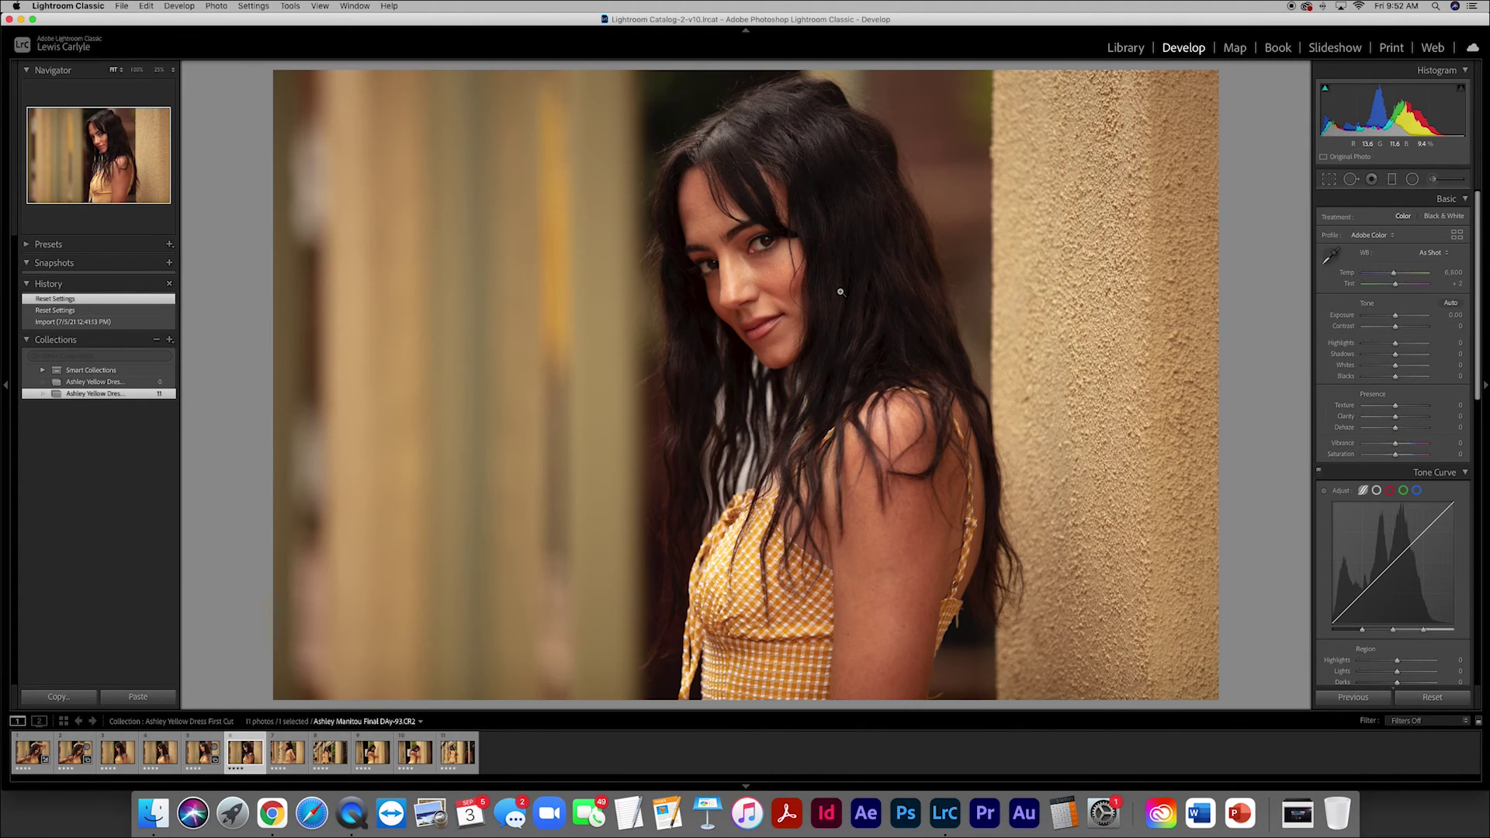
{"action": "key", "text": "b"}
{"action": "key", "text": "Right"}
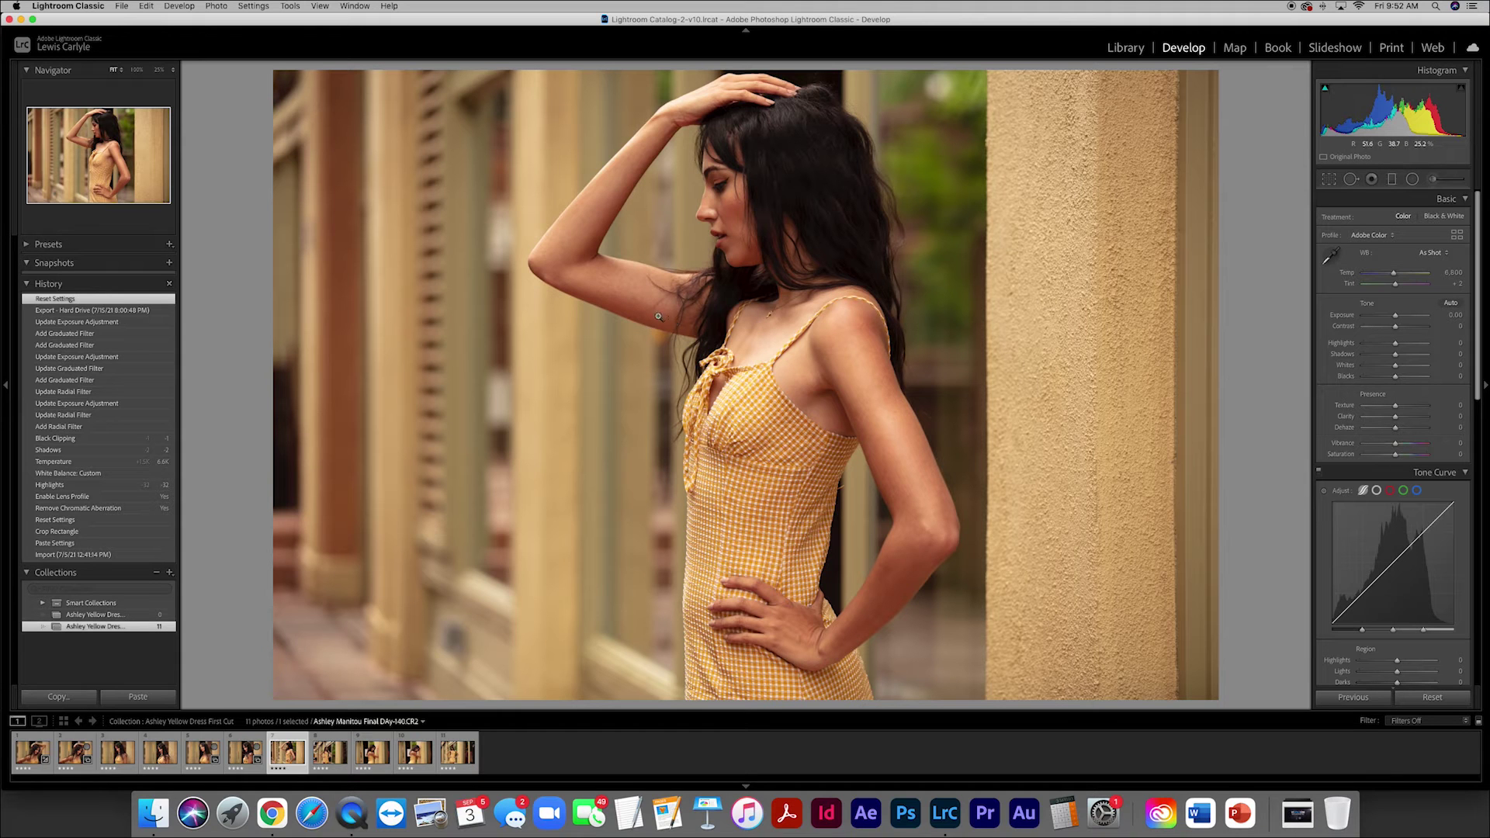
Check the hair-touching profile shot's eye at 100% and add it to the Quick Collection.
{"action": "left_click", "coordinate": [723, 186]}
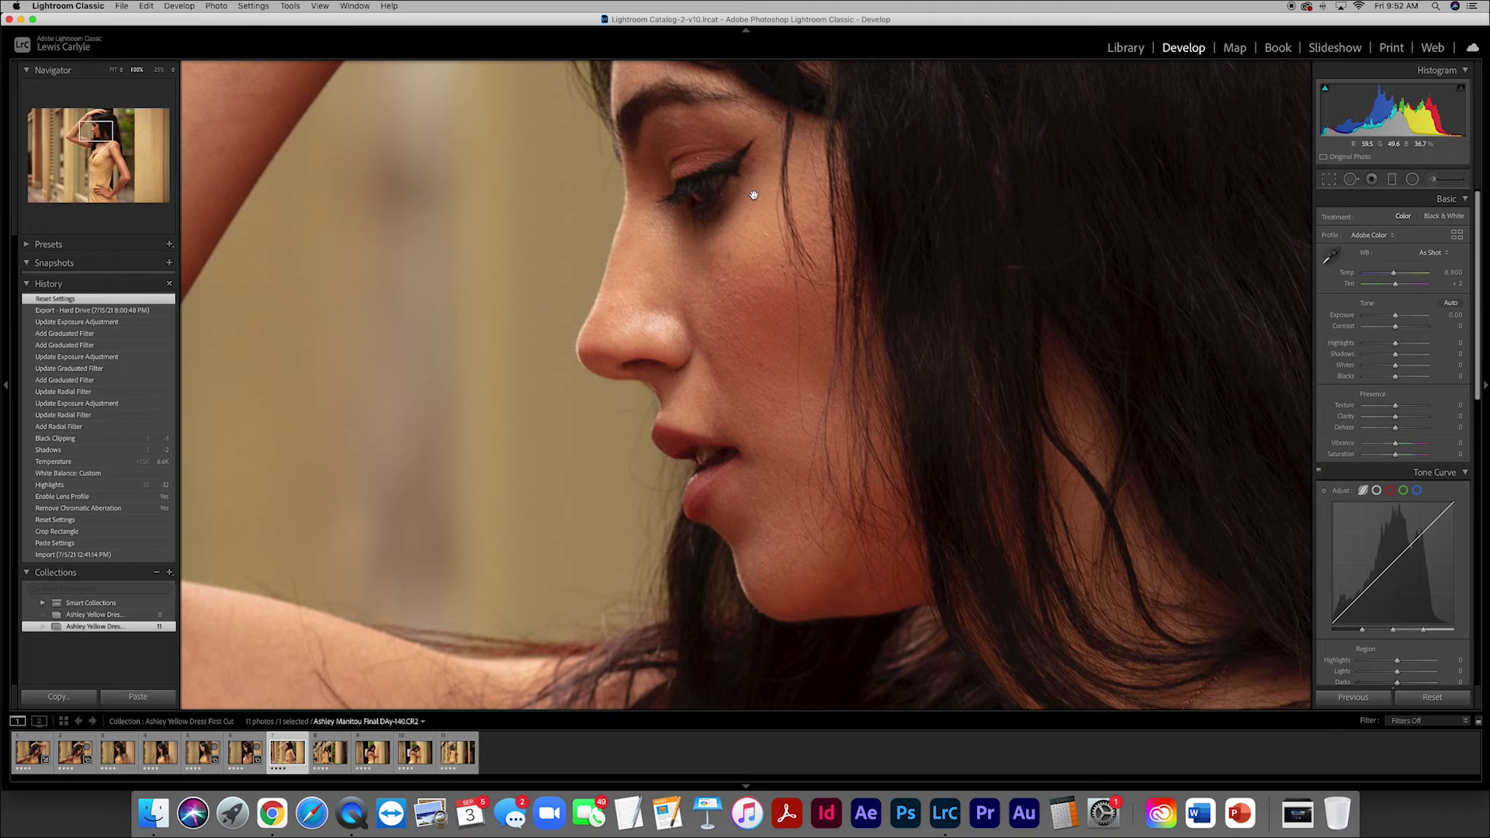
{"action": "left_click", "coordinate": [753, 194]}
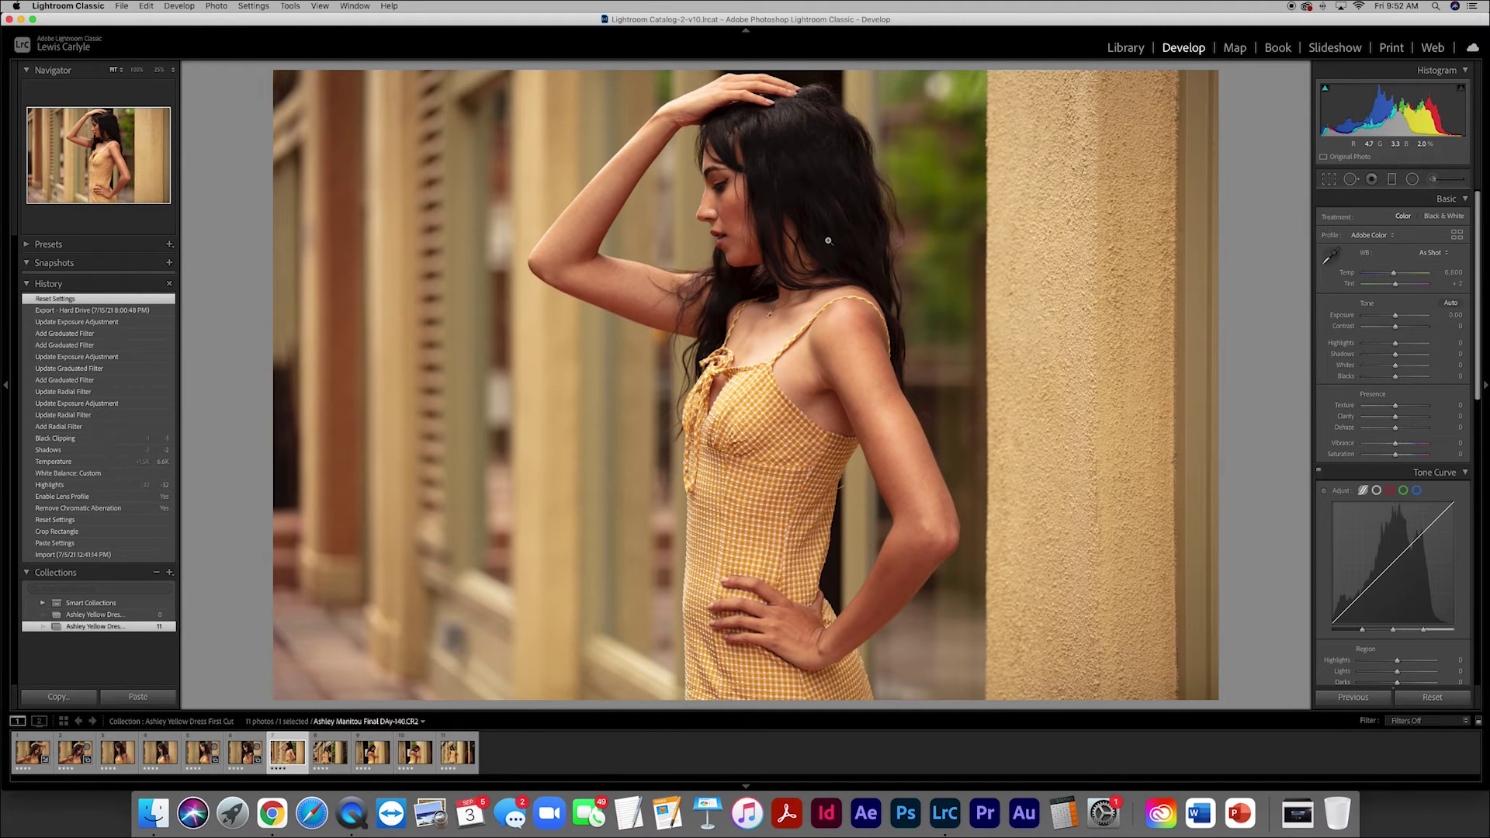
{"action": "key", "text": "b"}
Review the eighth portrait, the hands-on-hips pose, at 100% zoom.
{"action": "key", "text": "Right"}
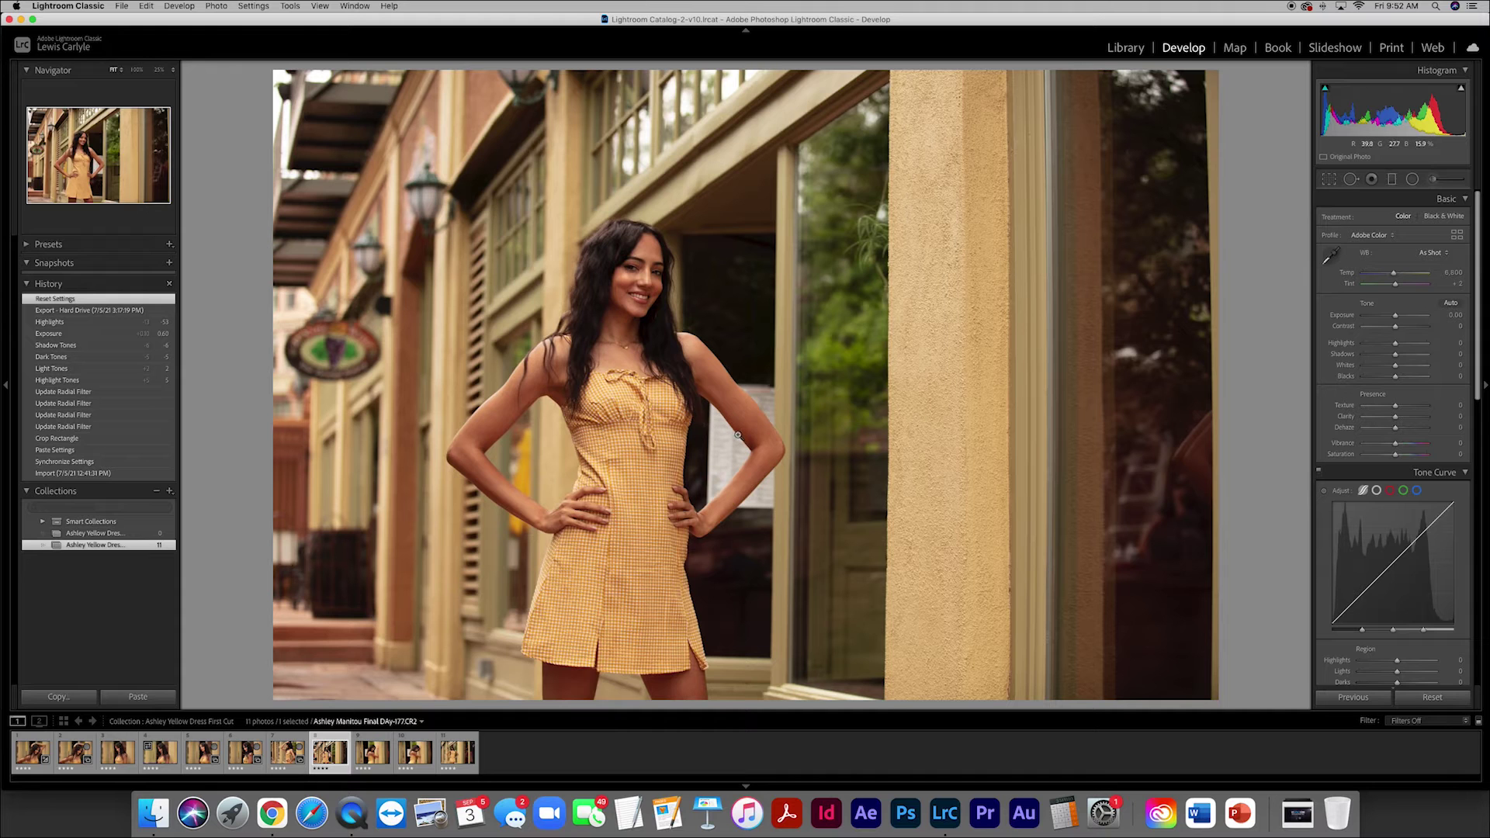
{"action": "left_click", "coordinate": [647, 275]}
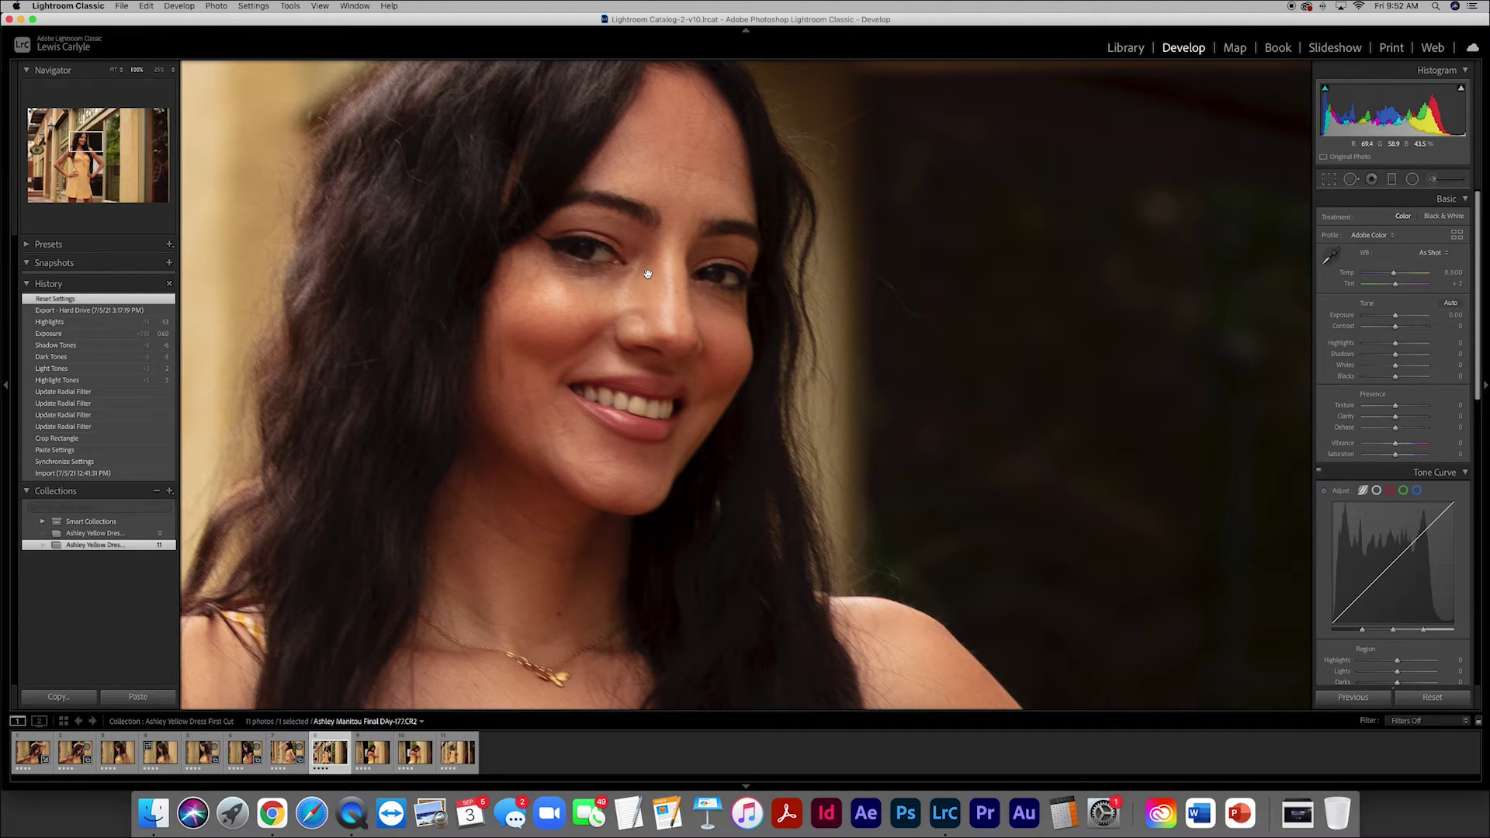
{"action": "left_click", "coordinate": [647, 274]}
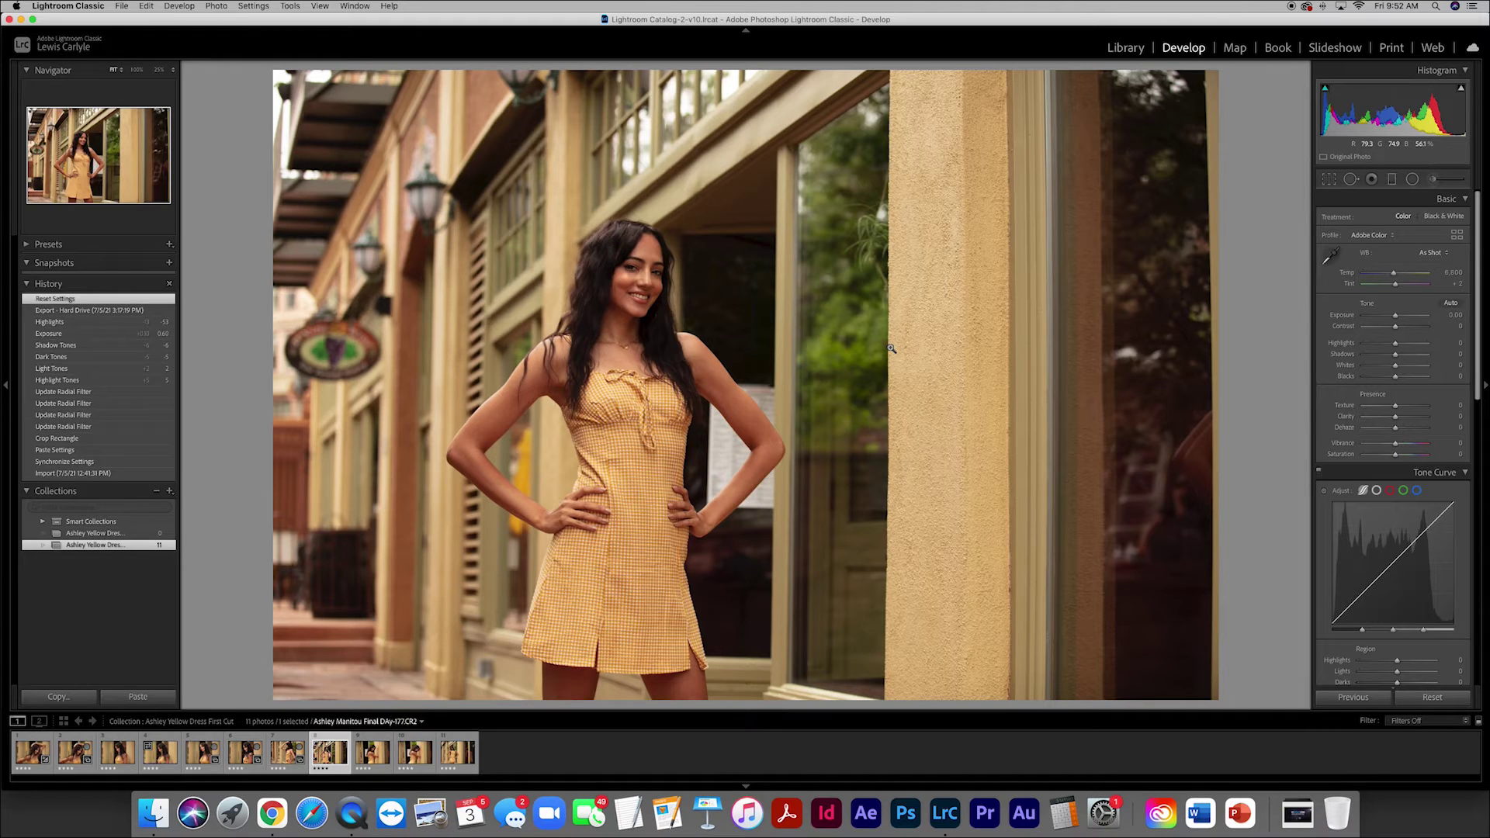
Add the storefront standing shot and the focus-checked smiling wall-leaning shot to the Quick Collection.
{"action": "key", "text": "b"}
{"action": "key", "text": "Right"}
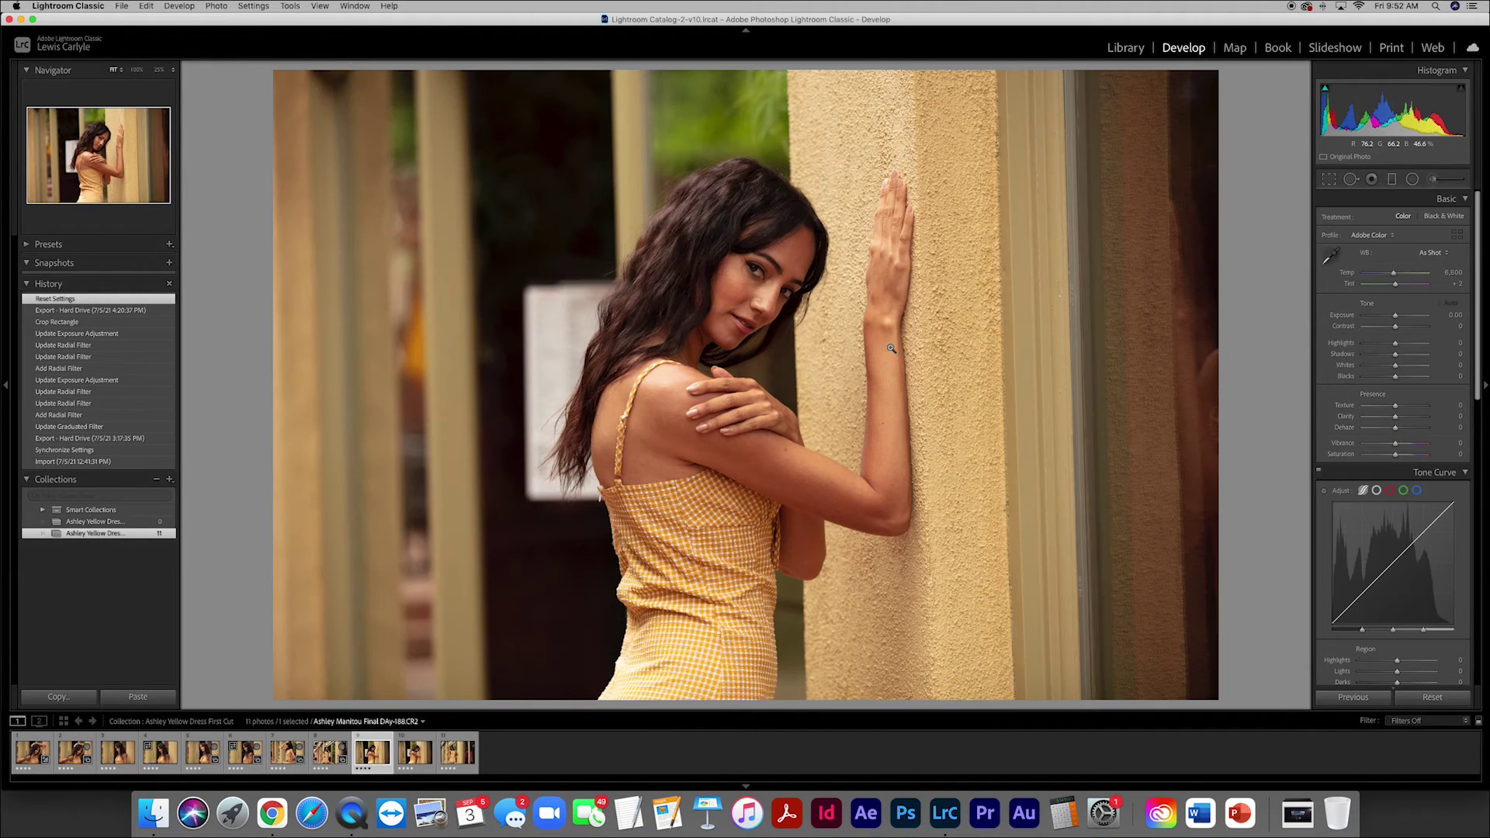
{"action": "key", "text": "Right"}
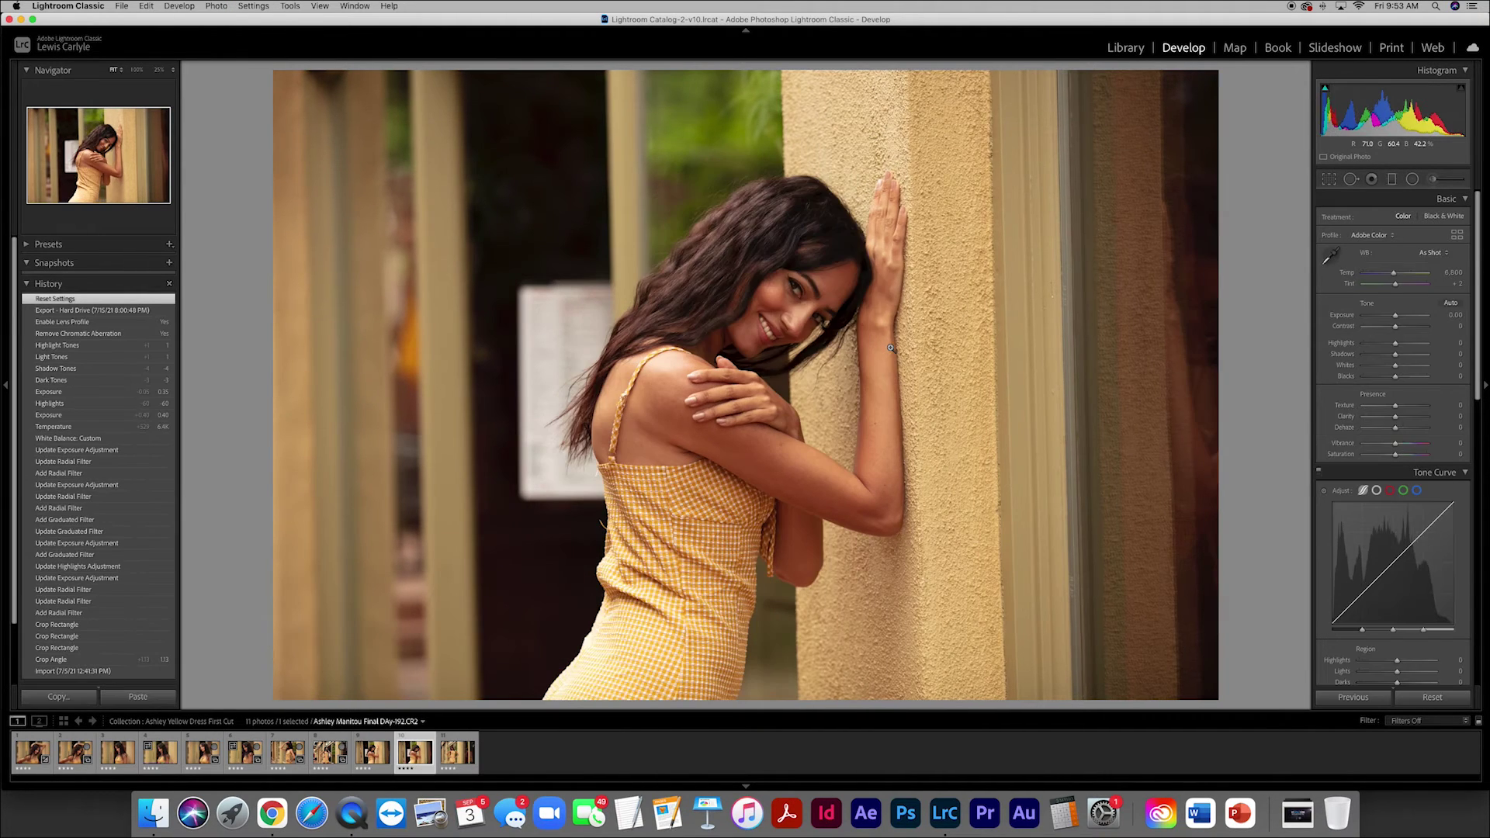
{"action": "key", "text": "Left"}
{"action": "key", "text": "Right"}
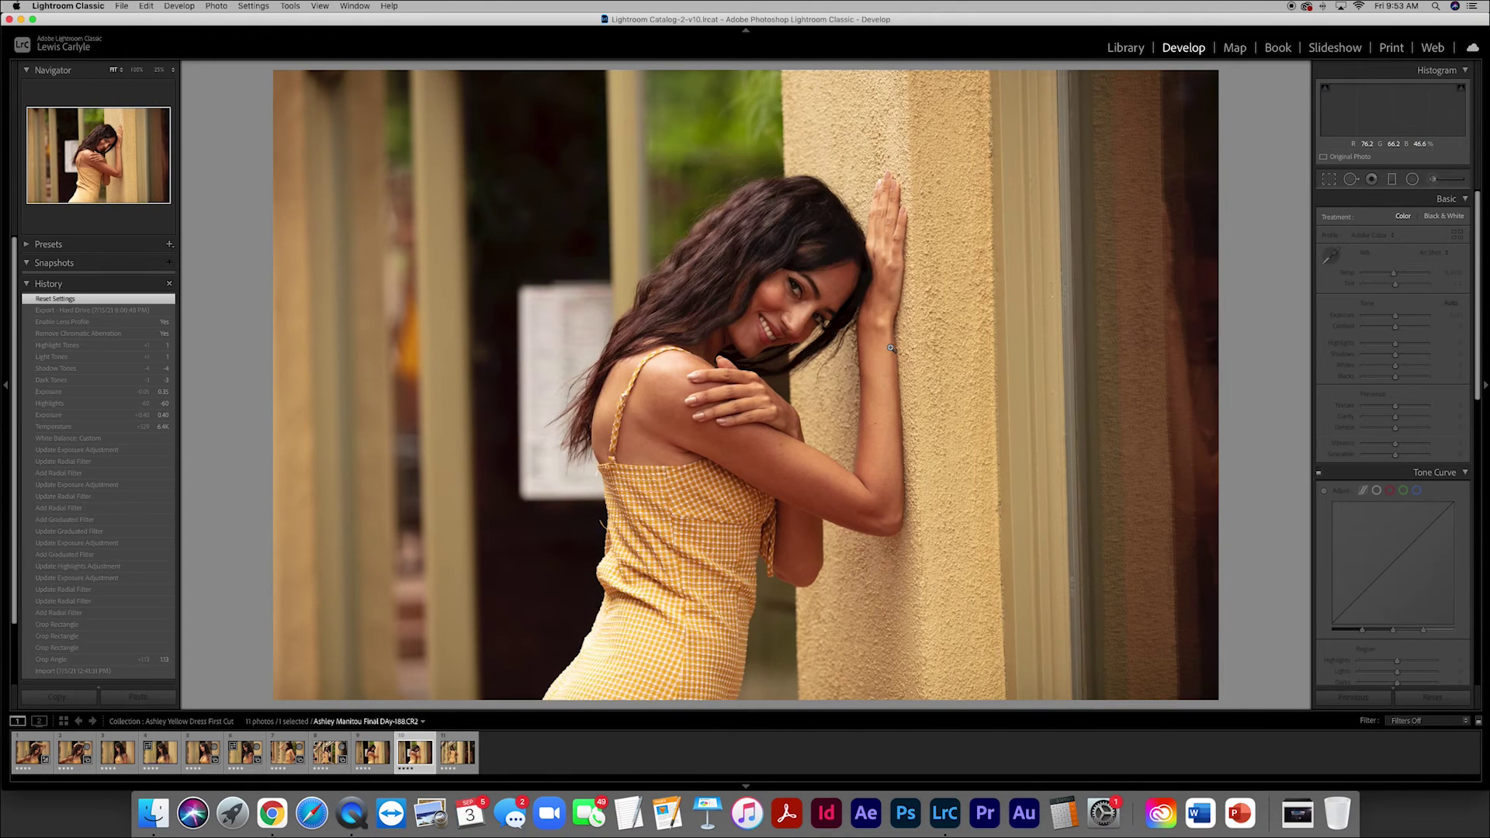
{"action": "key", "text": "Left"}
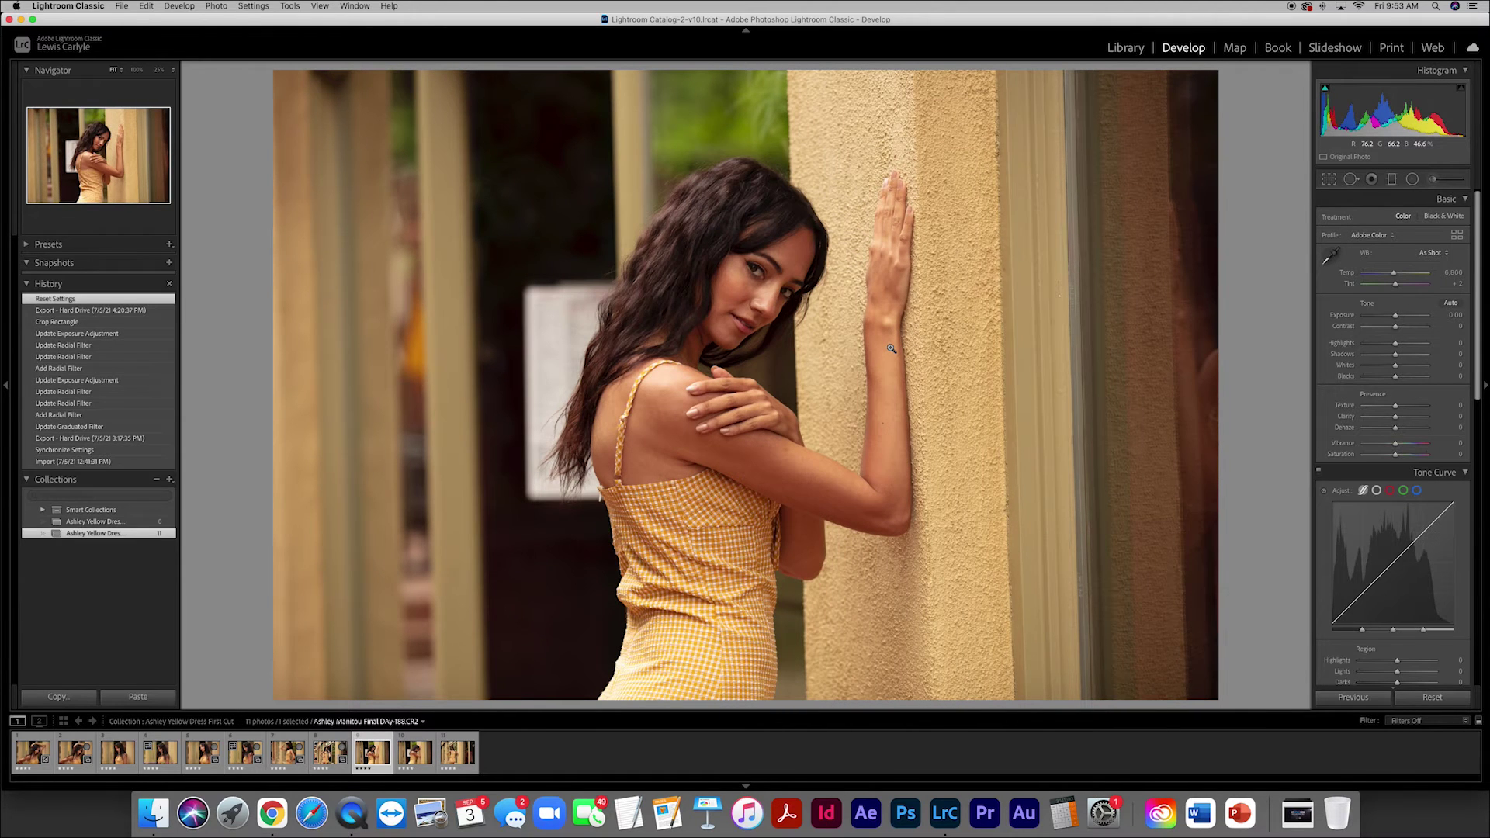
{"action": "key", "text": "Right"}
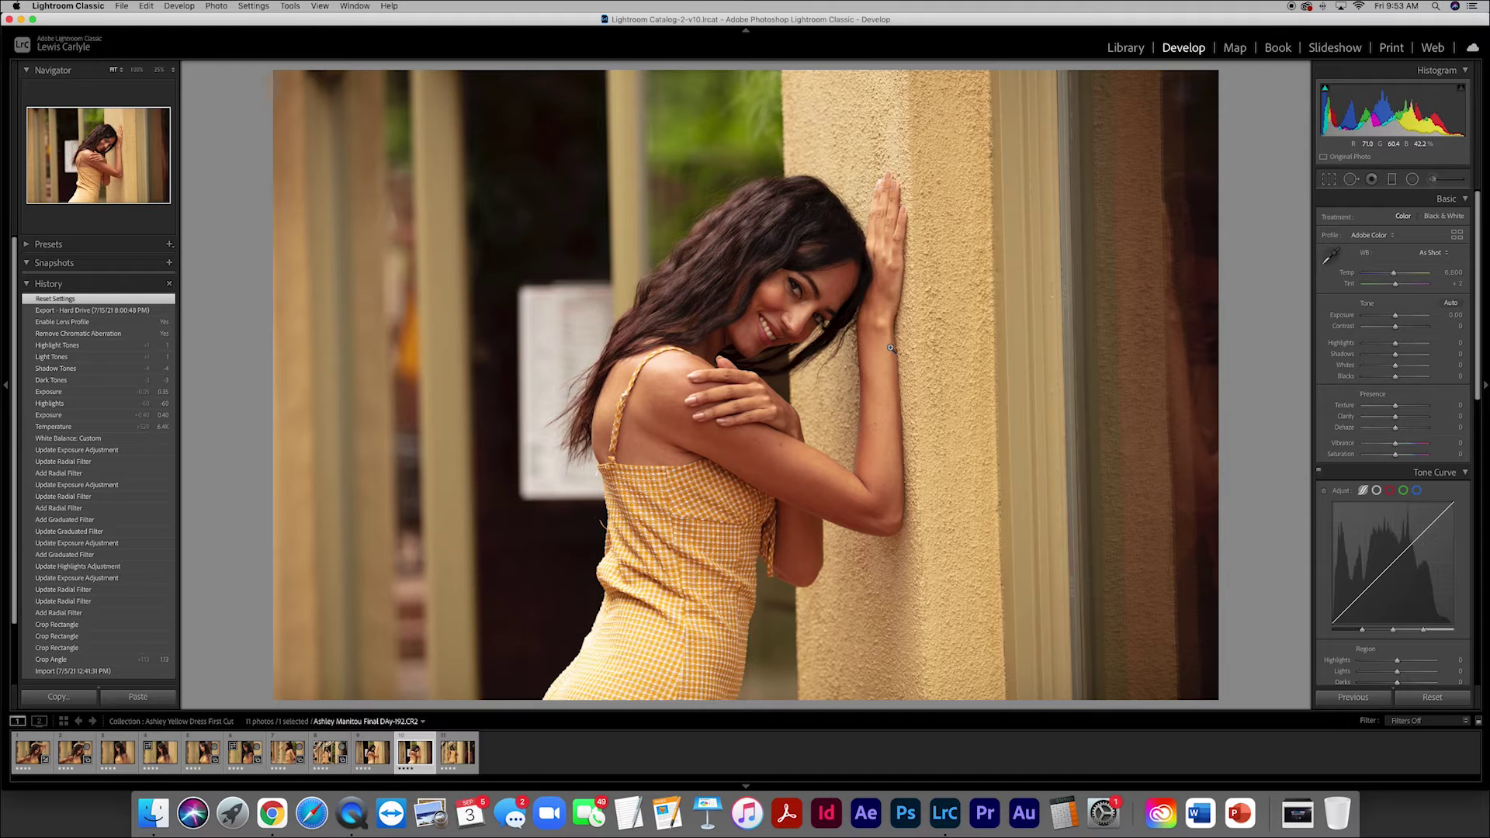
{"action": "left_click", "coordinate": [801, 300]}
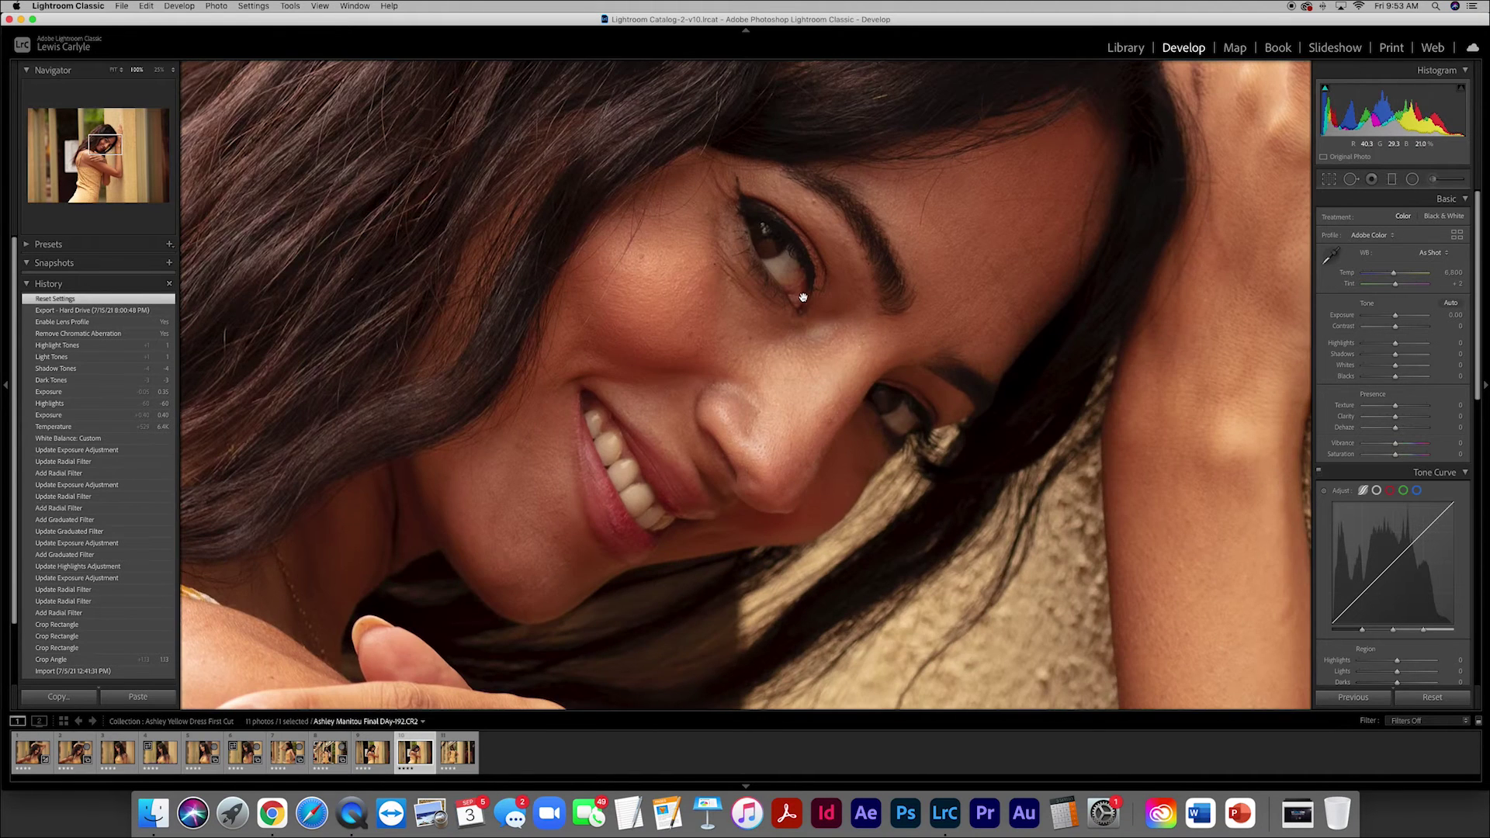
{"action": "left_click", "coordinate": [870, 321]}
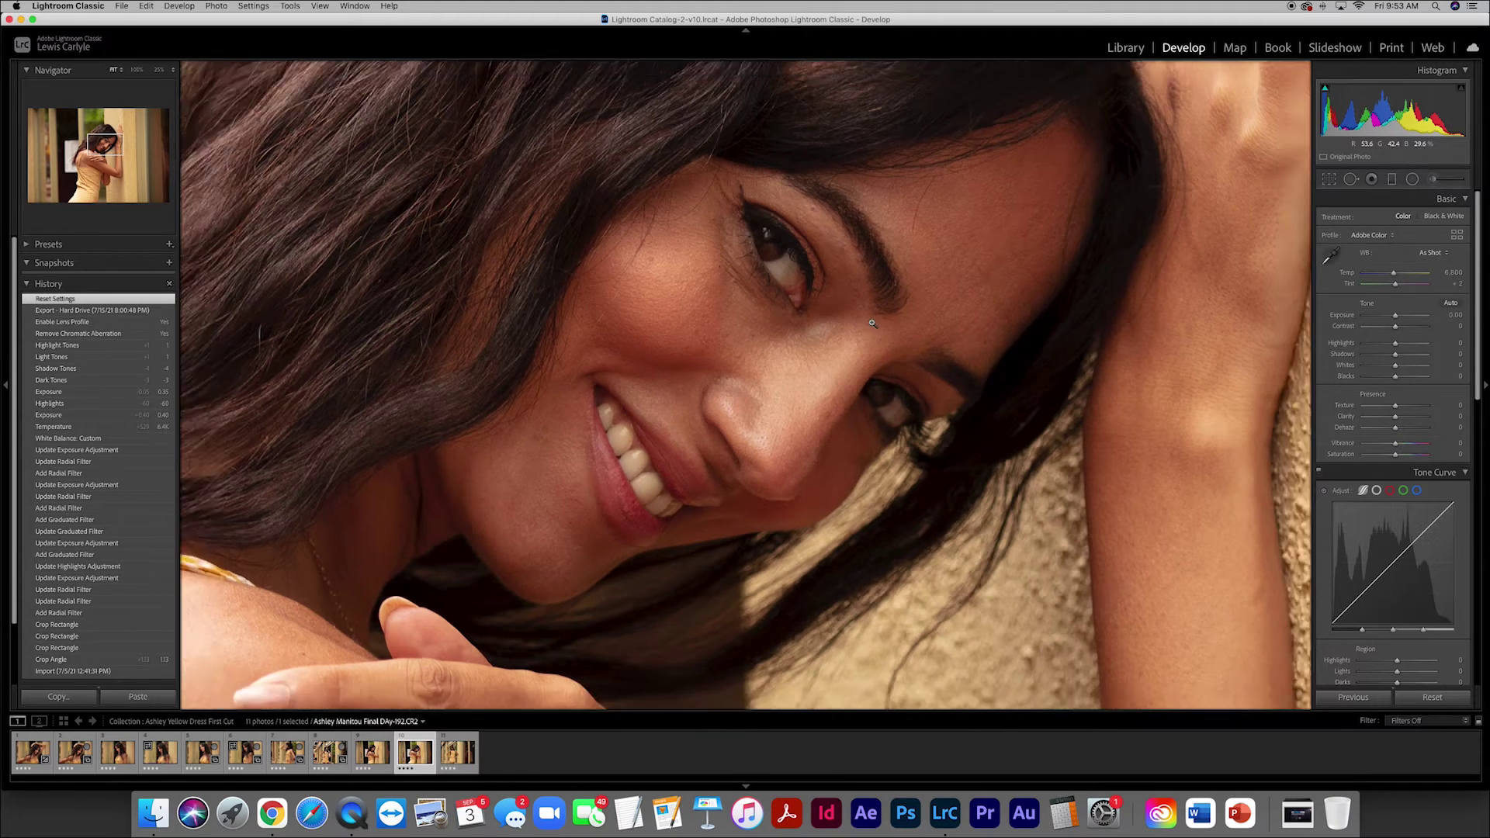
{"action": "key", "text": "b"}
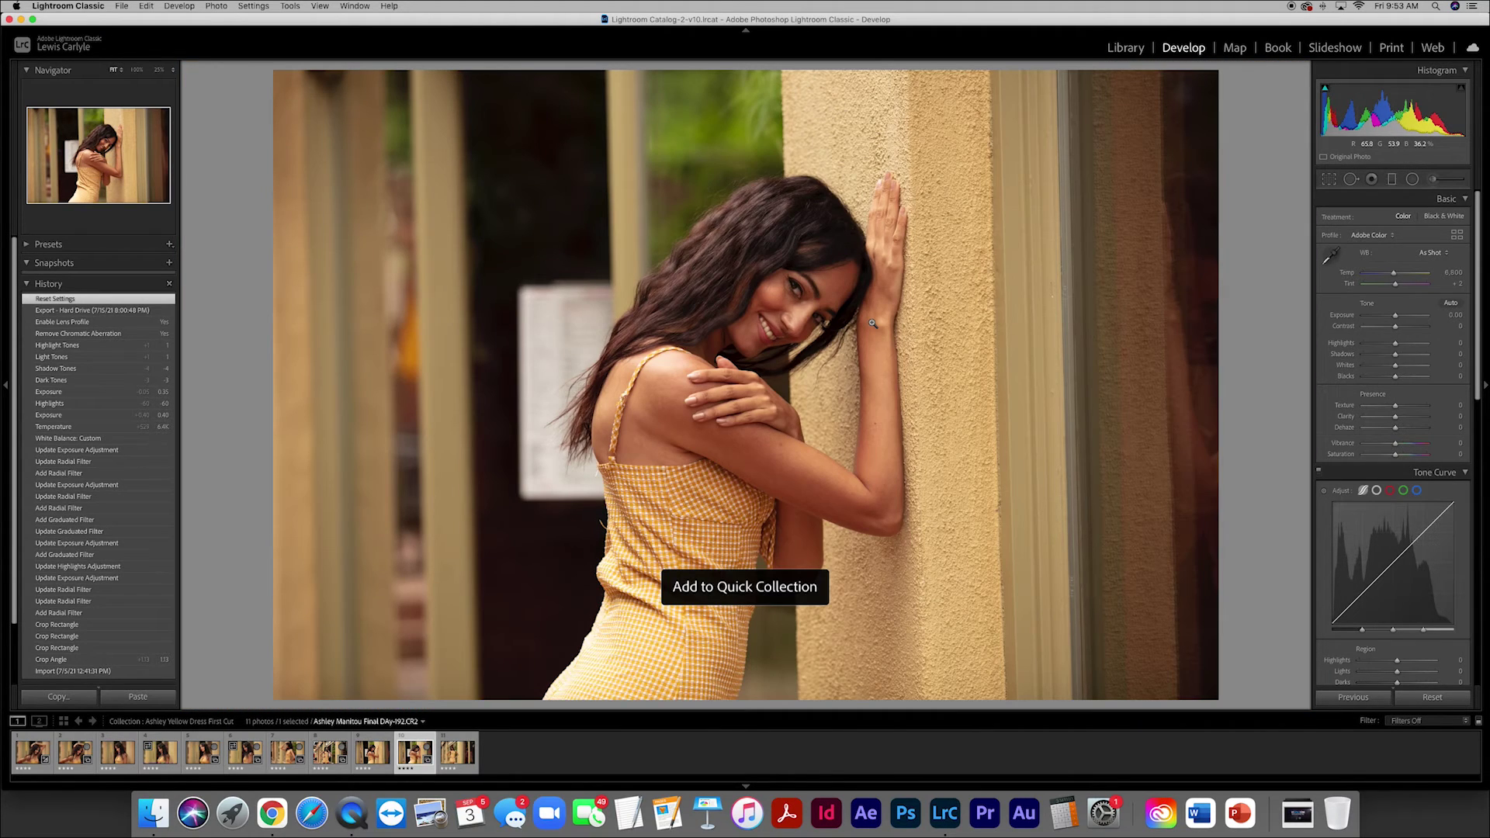
Check face sharpness on the final window-reflection shot at 100% and add it to the Quick Collection.
{"action": "key", "text": "Right"}
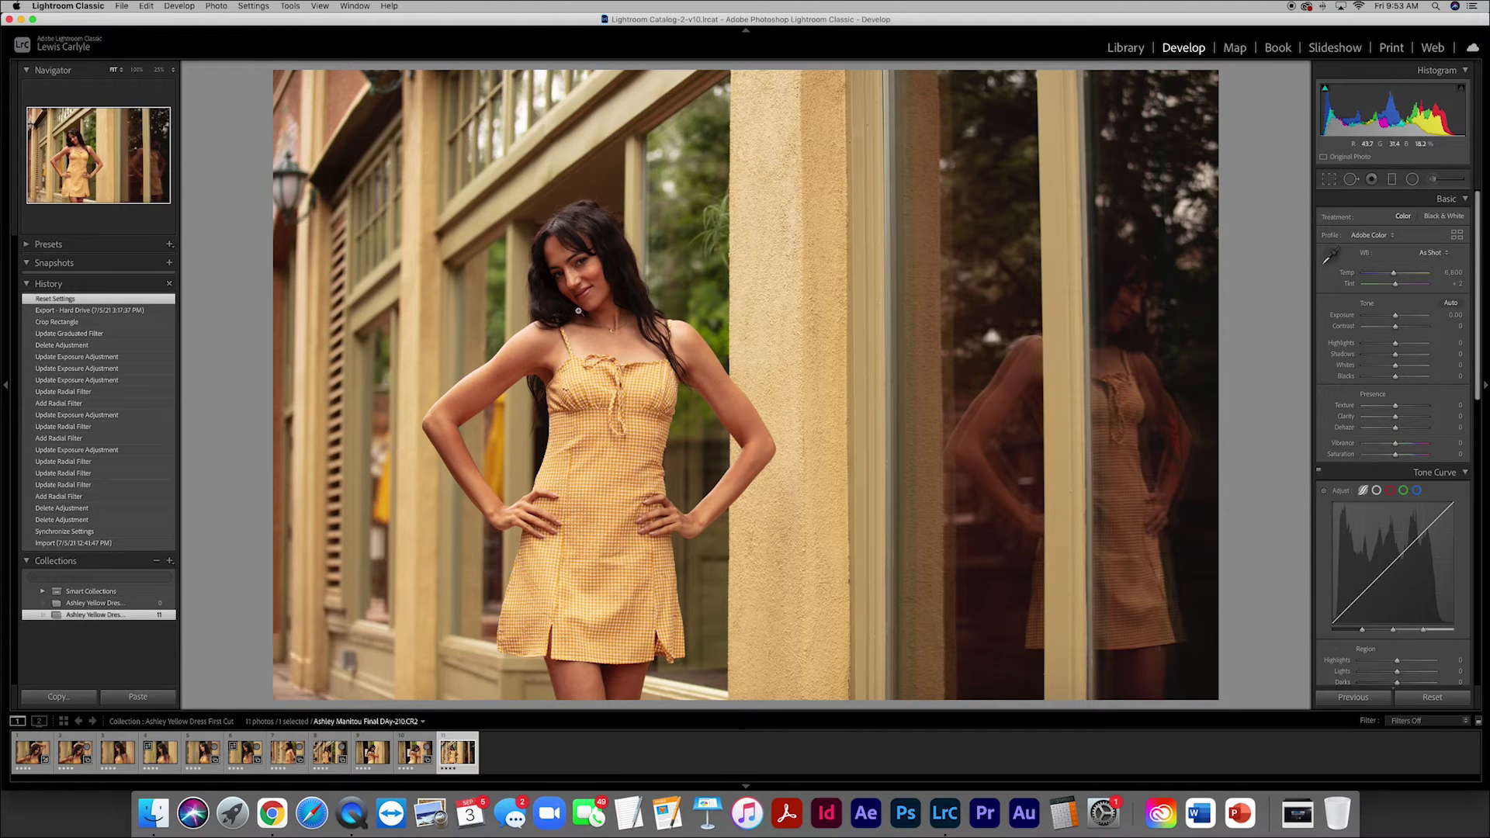
{"action": "left_click", "coordinate": [558, 249]}
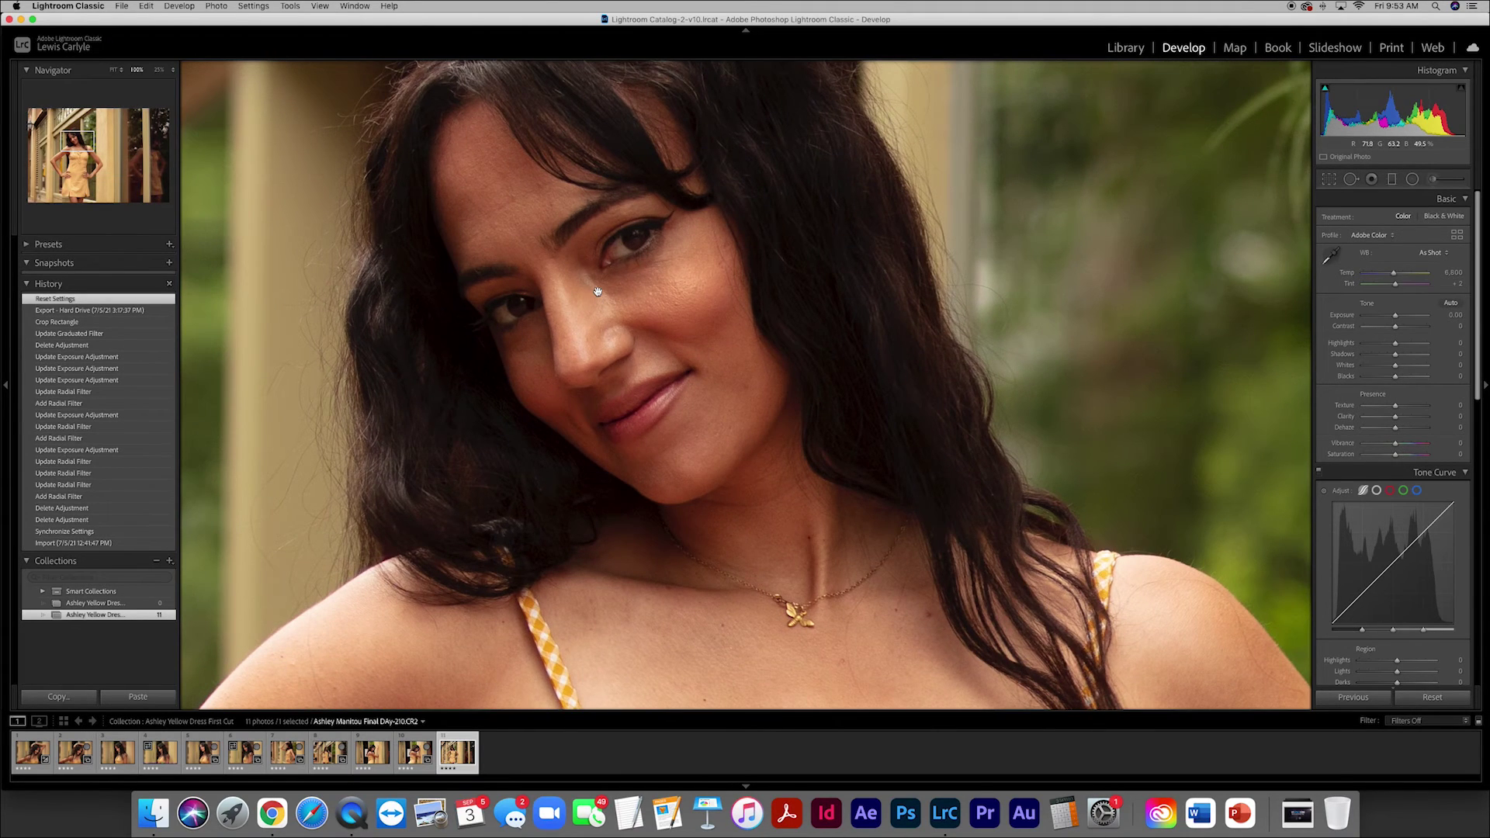
{"action": "left_click", "coordinate": [598, 292]}
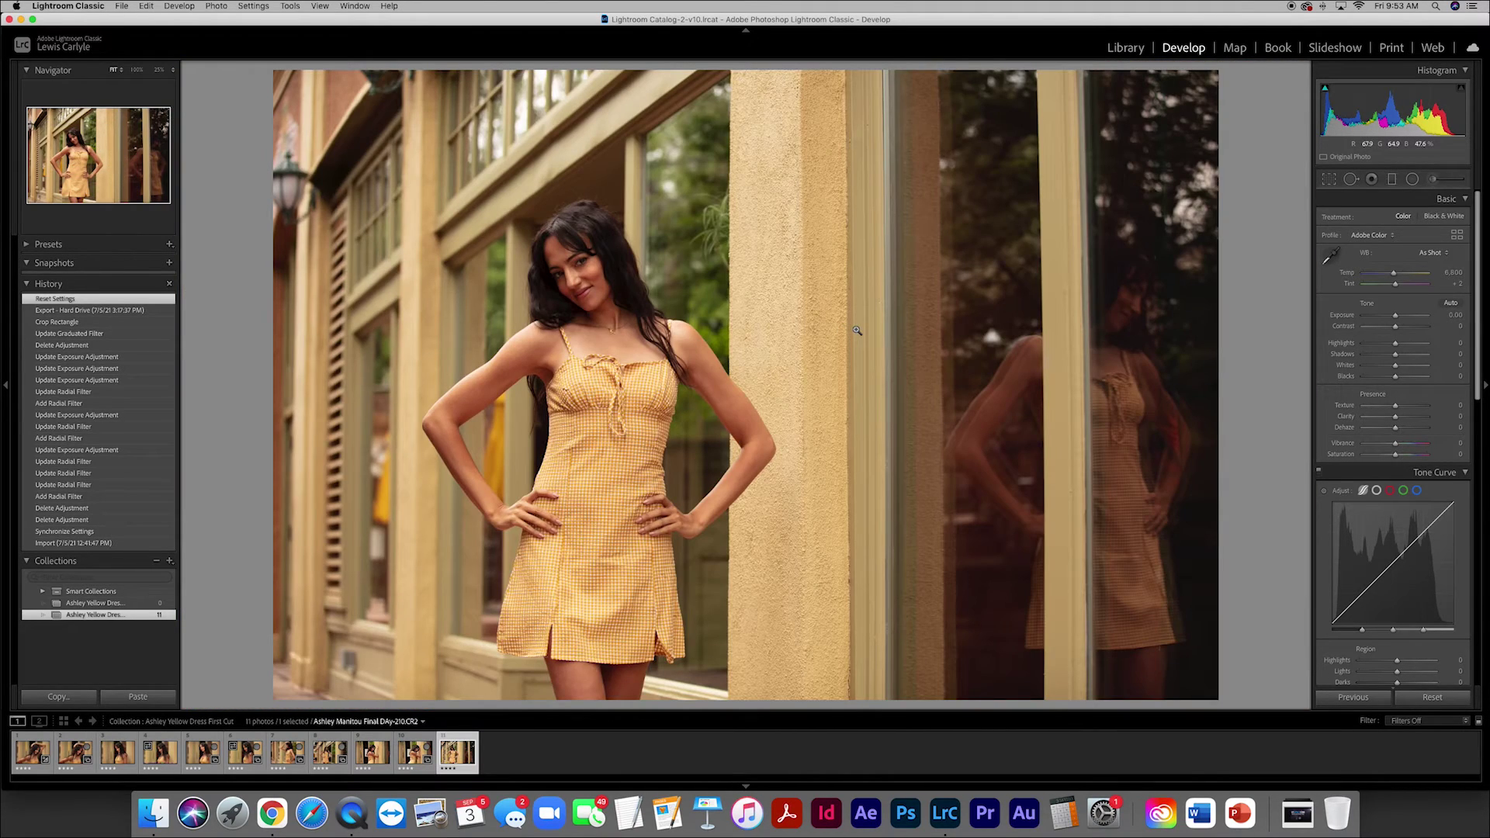
{"action": "key", "text": "b"}
Show the Quick Collection's seven yellow-dress portraits in the Library Grid view.
{"action": "key", "text": "e"}
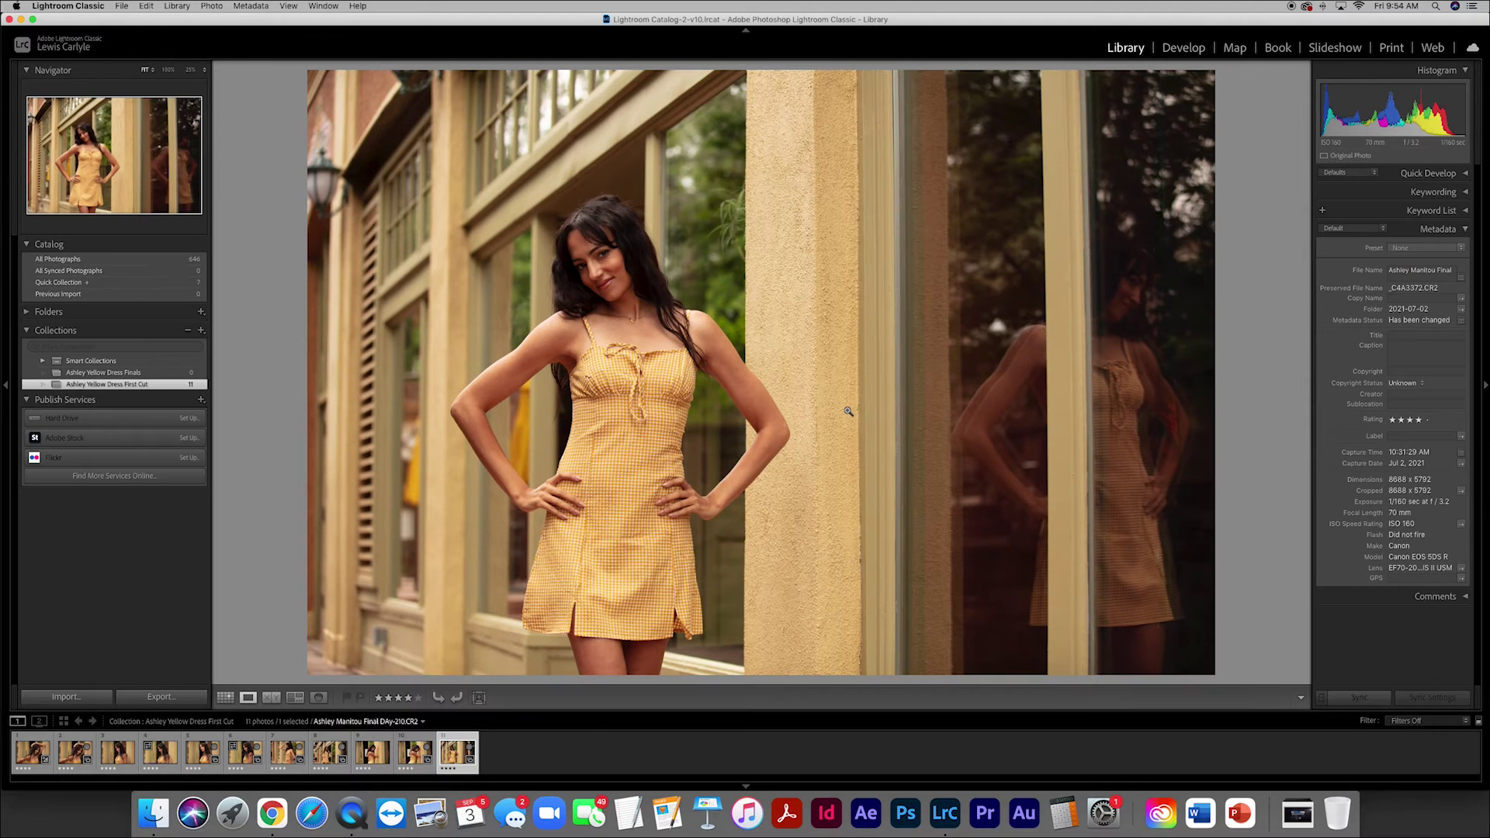
{"action": "key", "text": "g"}
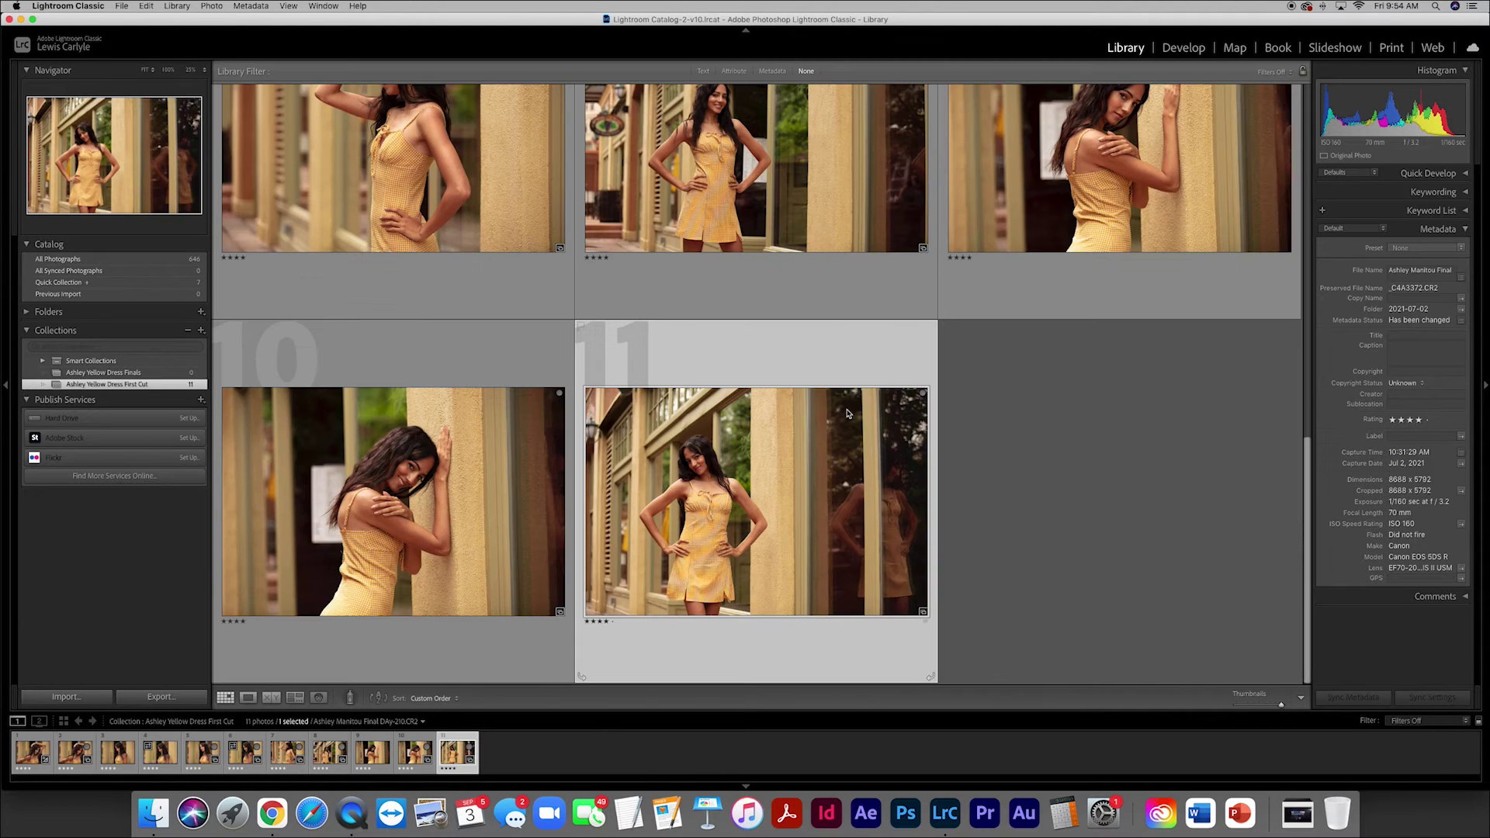
{"action": "scroll", "coordinate": [764, 415], "scroll_direction": "up", "scroll_amount": 10}
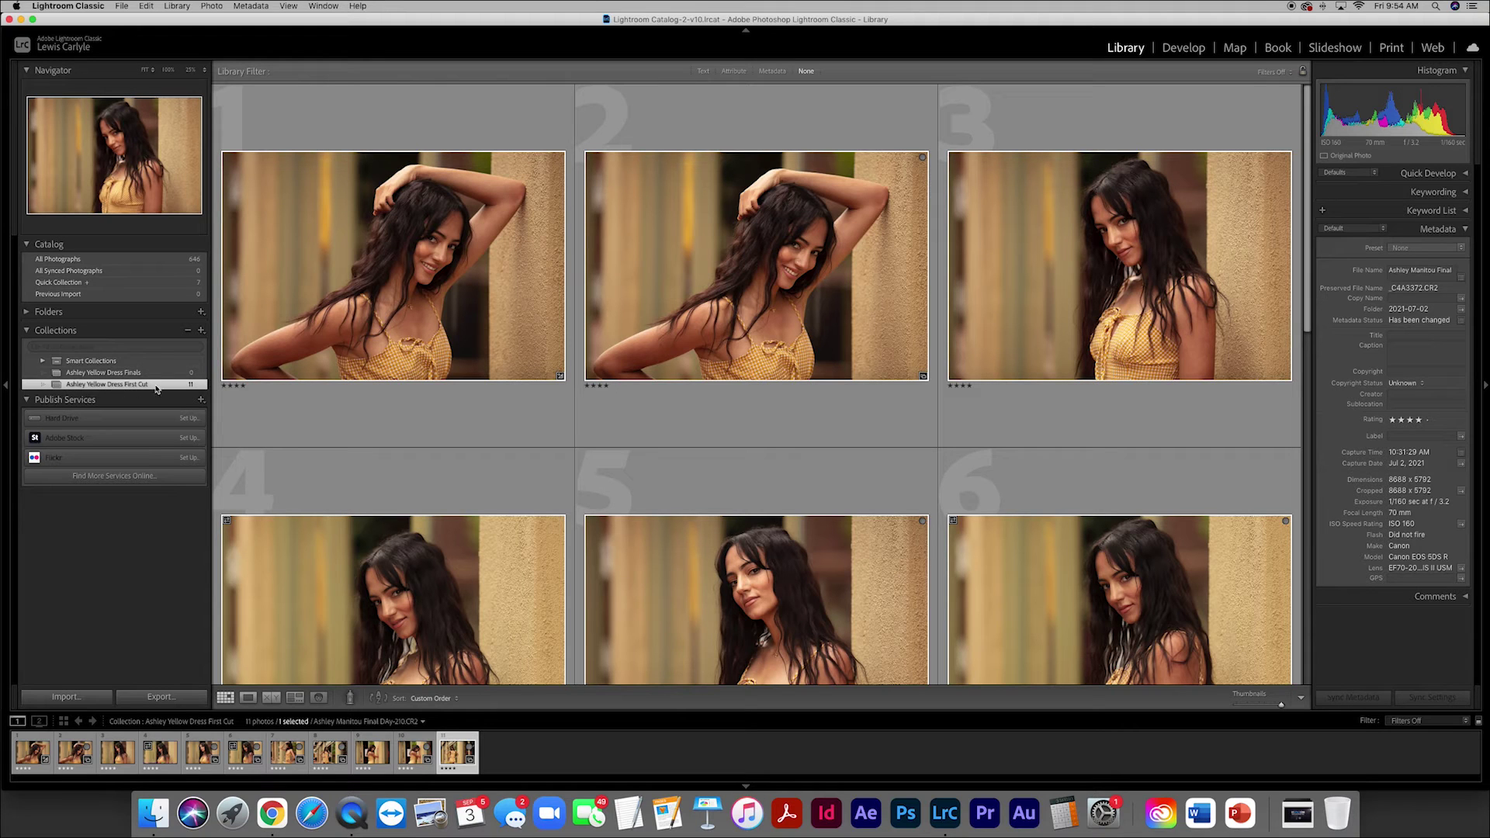
{"action": "left_click", "coordinate": [182, 284]}
{"action": "scroll", "coordinate": [716, 439], "scroll_direction": "up", "scroll_amount": 5}
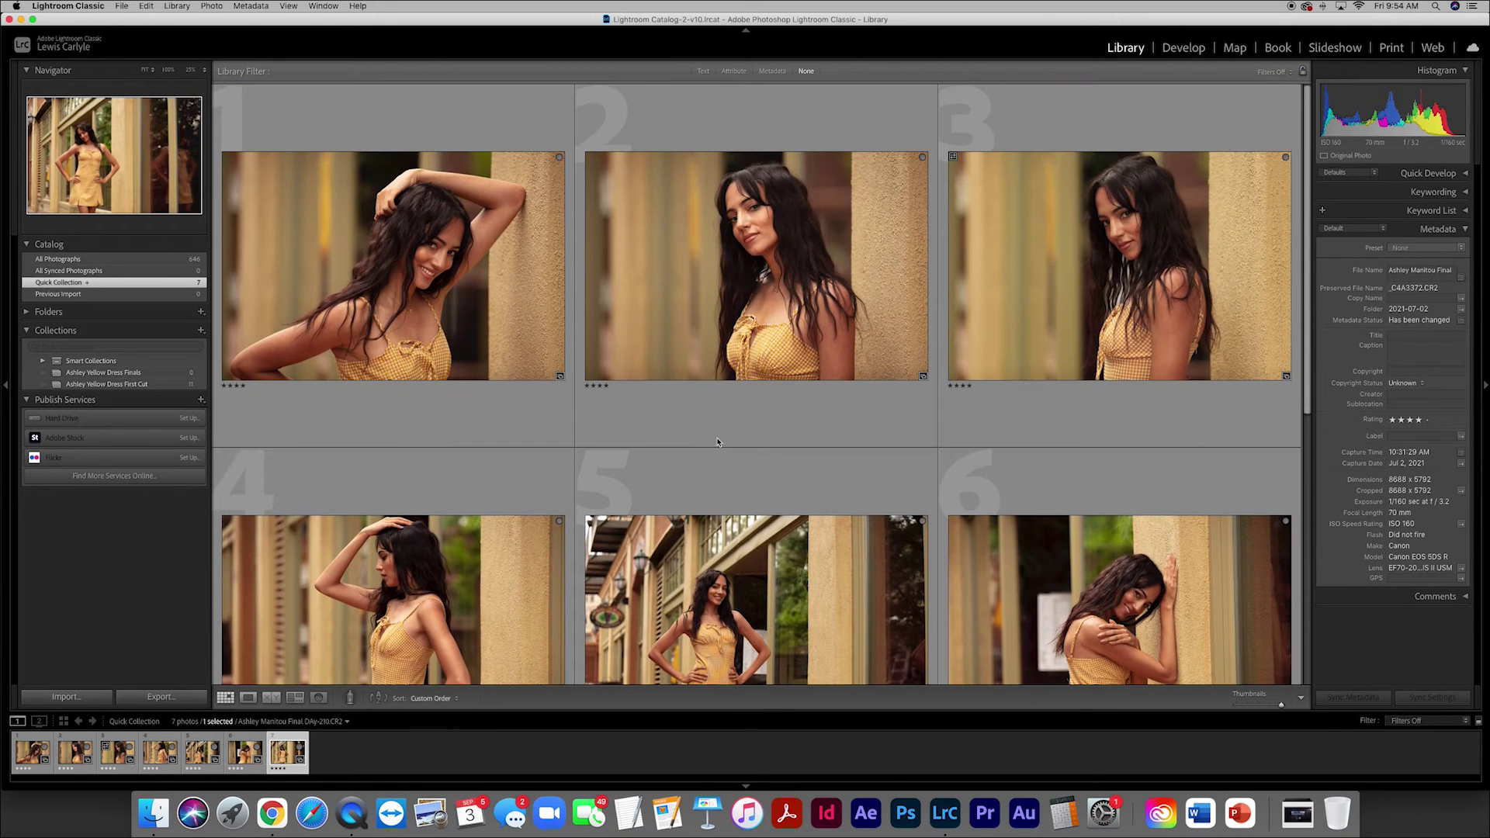
{"action": "scroll", "coordinate": [717, 442], "scroll_direction": "down", "scroll_amount": 5}
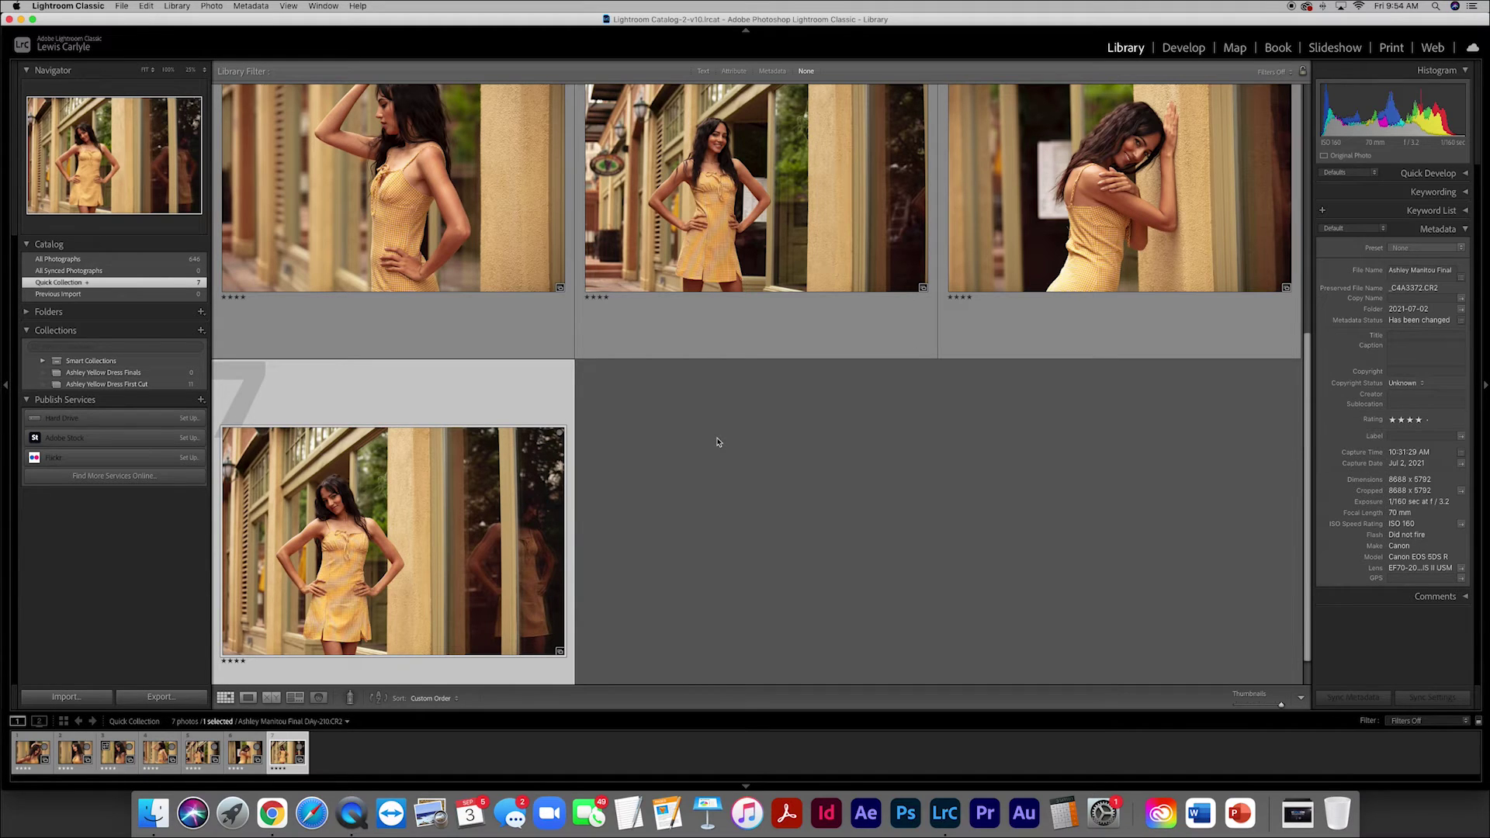
Add all seven selected photos to 'Ashley Yellow Dress Finals' and open that collection.
{"action": "key", "text": "super+a"}
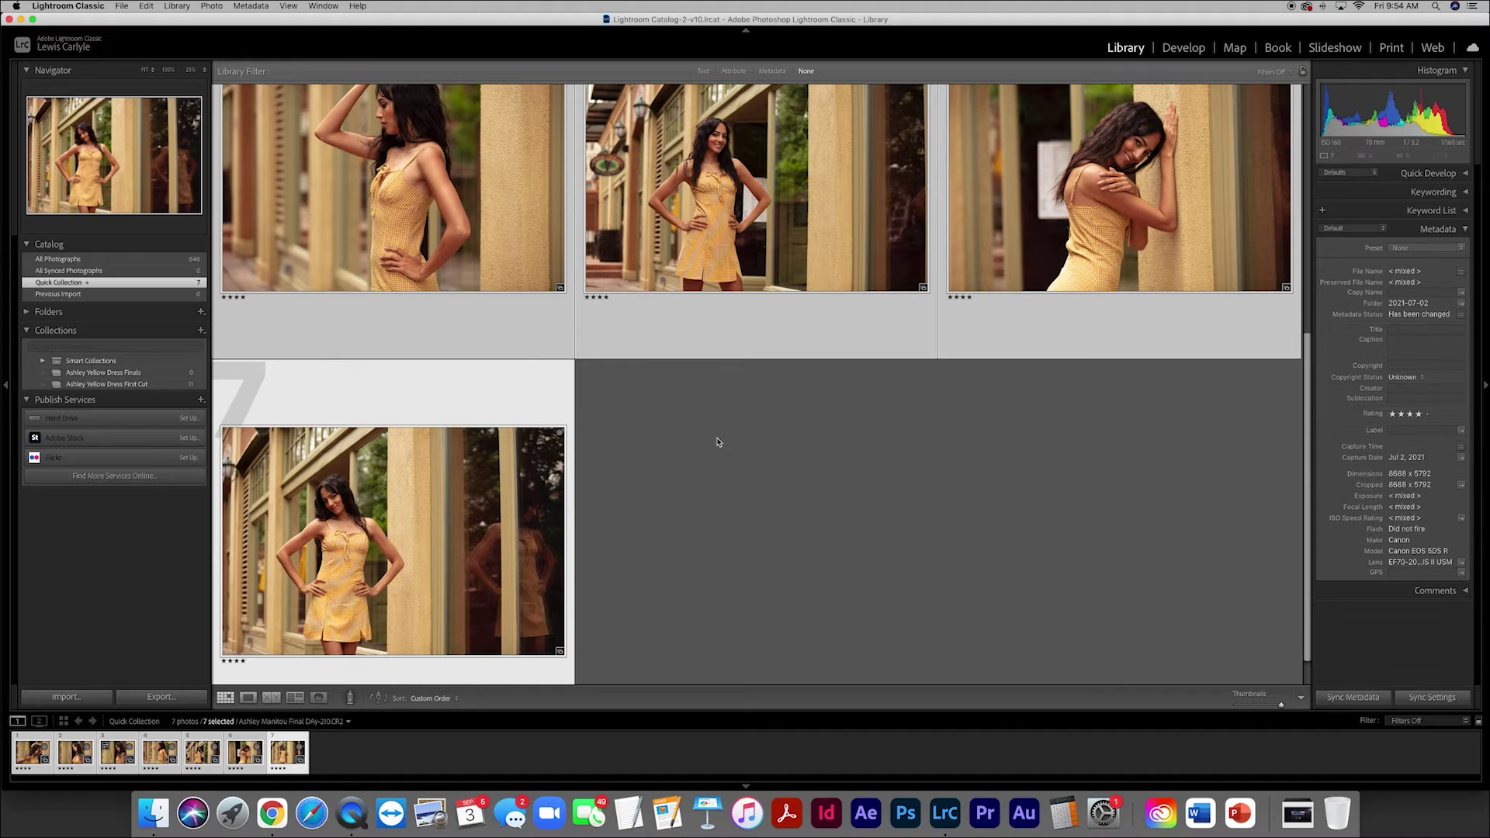
{"action": "left_click_drag", "start_coordinate": [276, 256], "coordinate": [141, 374]}
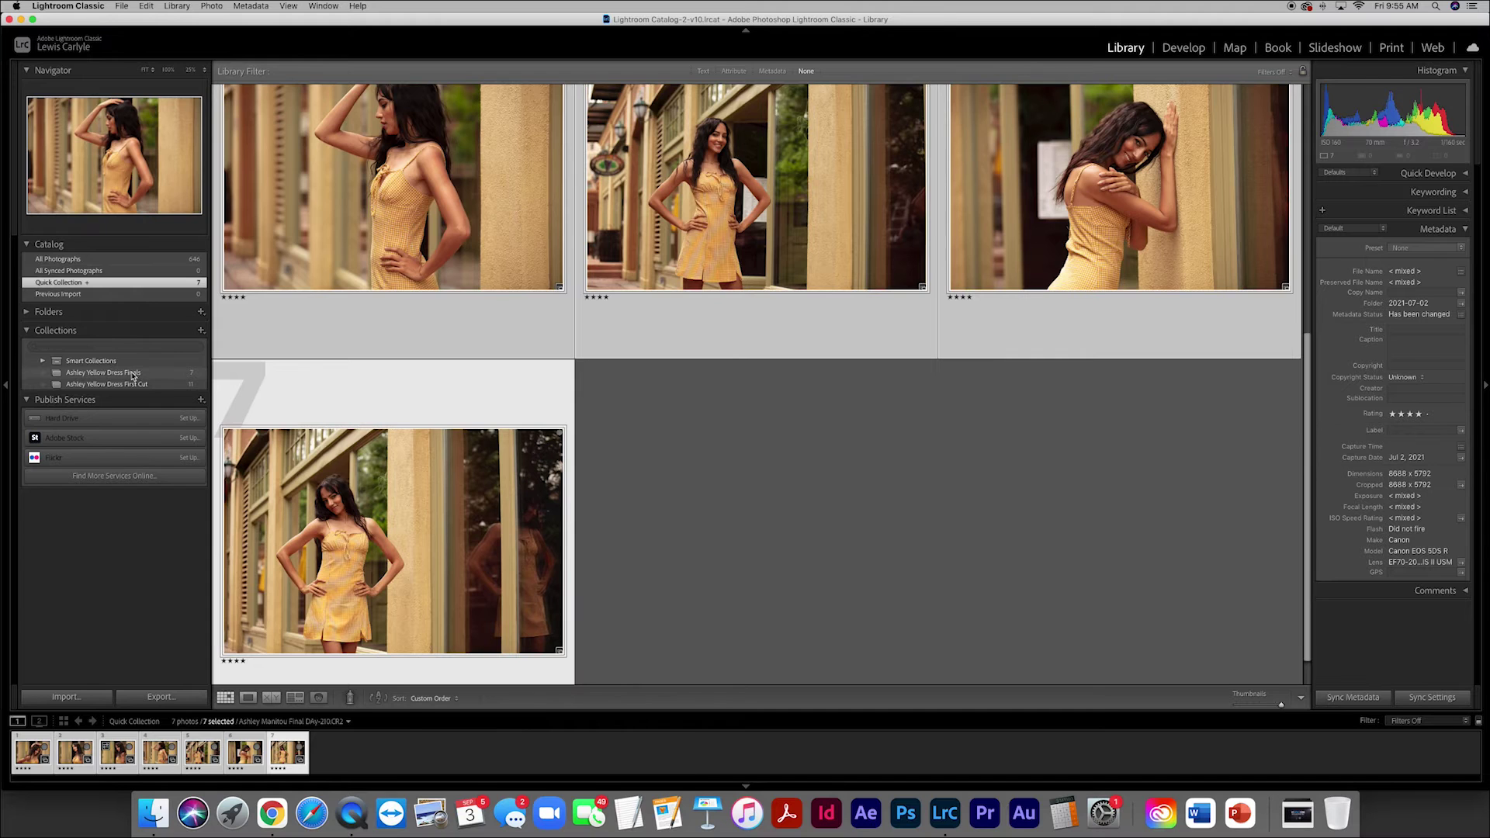
{"action": "left_click", "coordinate": [132, 375]}
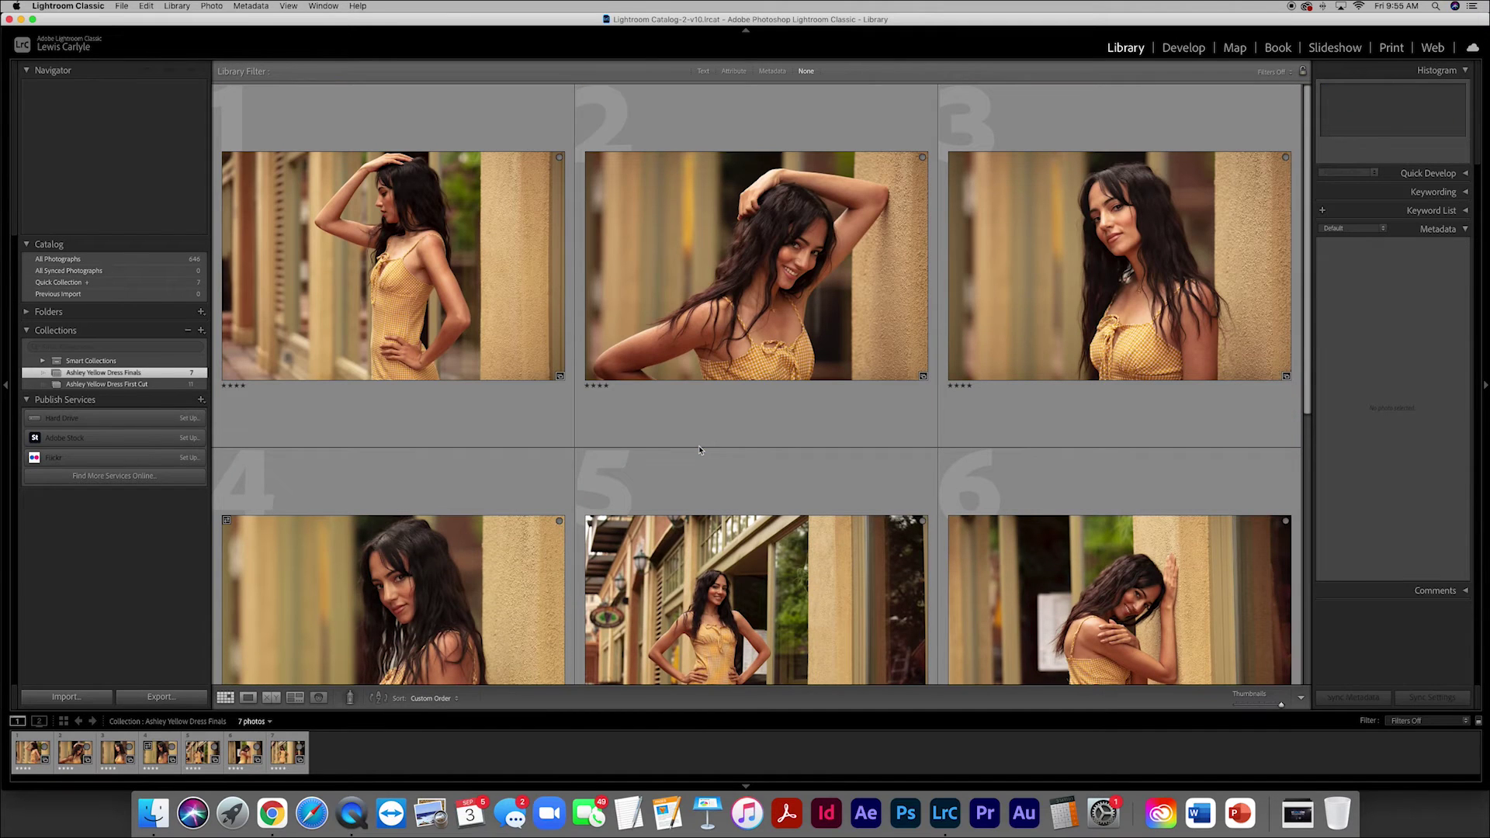
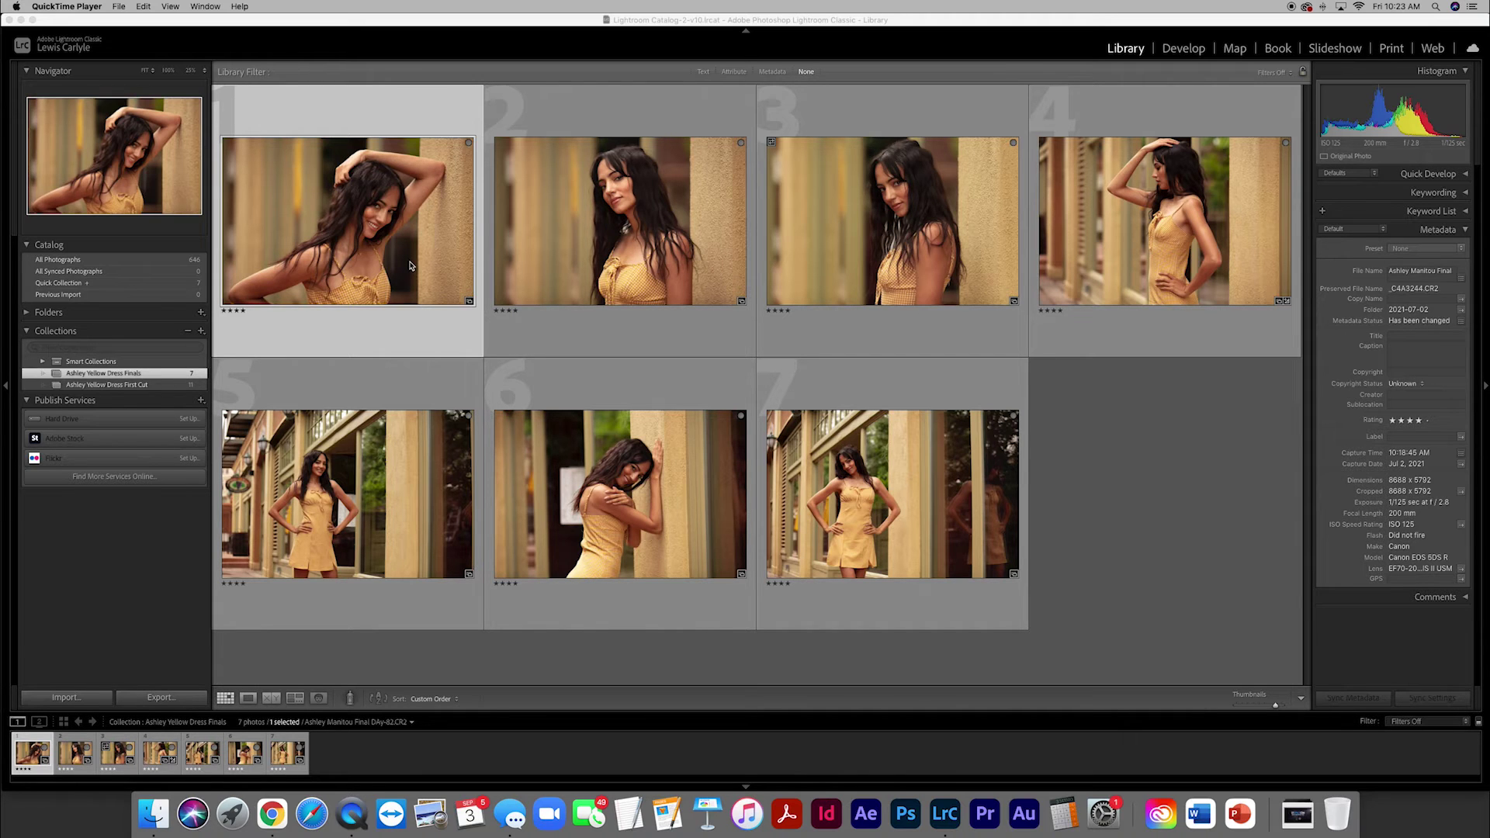
Bring the first yellow-dress portrait into Develop and enable Remove Chromatic Aberration in Lens Corrections.
{"action": "left_click", "coordinate": [1184, 49]}
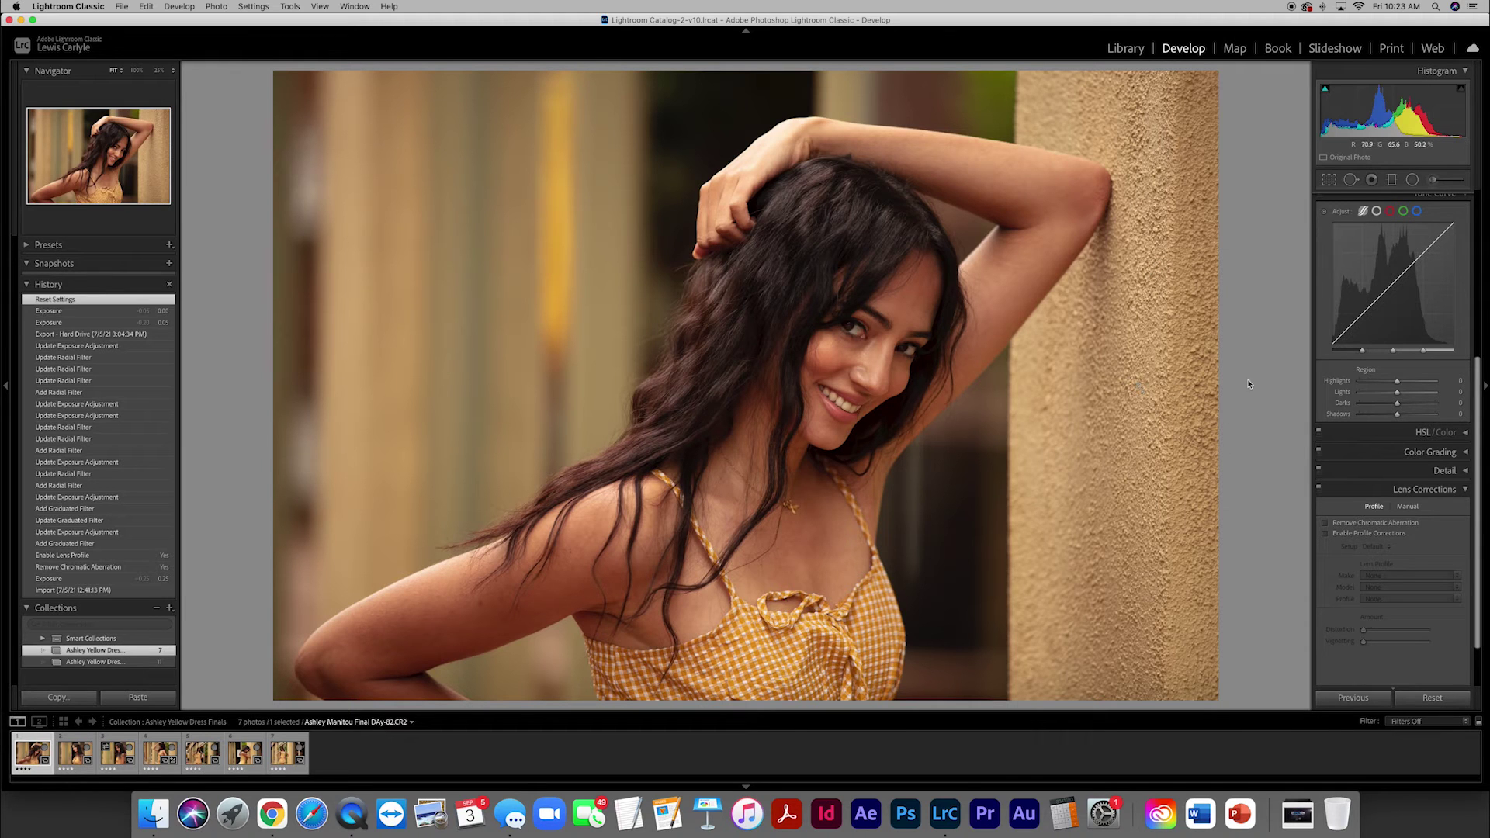
{"action": "scroll", "coordinate": [1401, 373], "scroll_direction": "up", "scroll_amount": 5}
{"action": "scroll", "coordinate": [1404, 374], "scroll_direction": "up", "scroll_amount": 2}
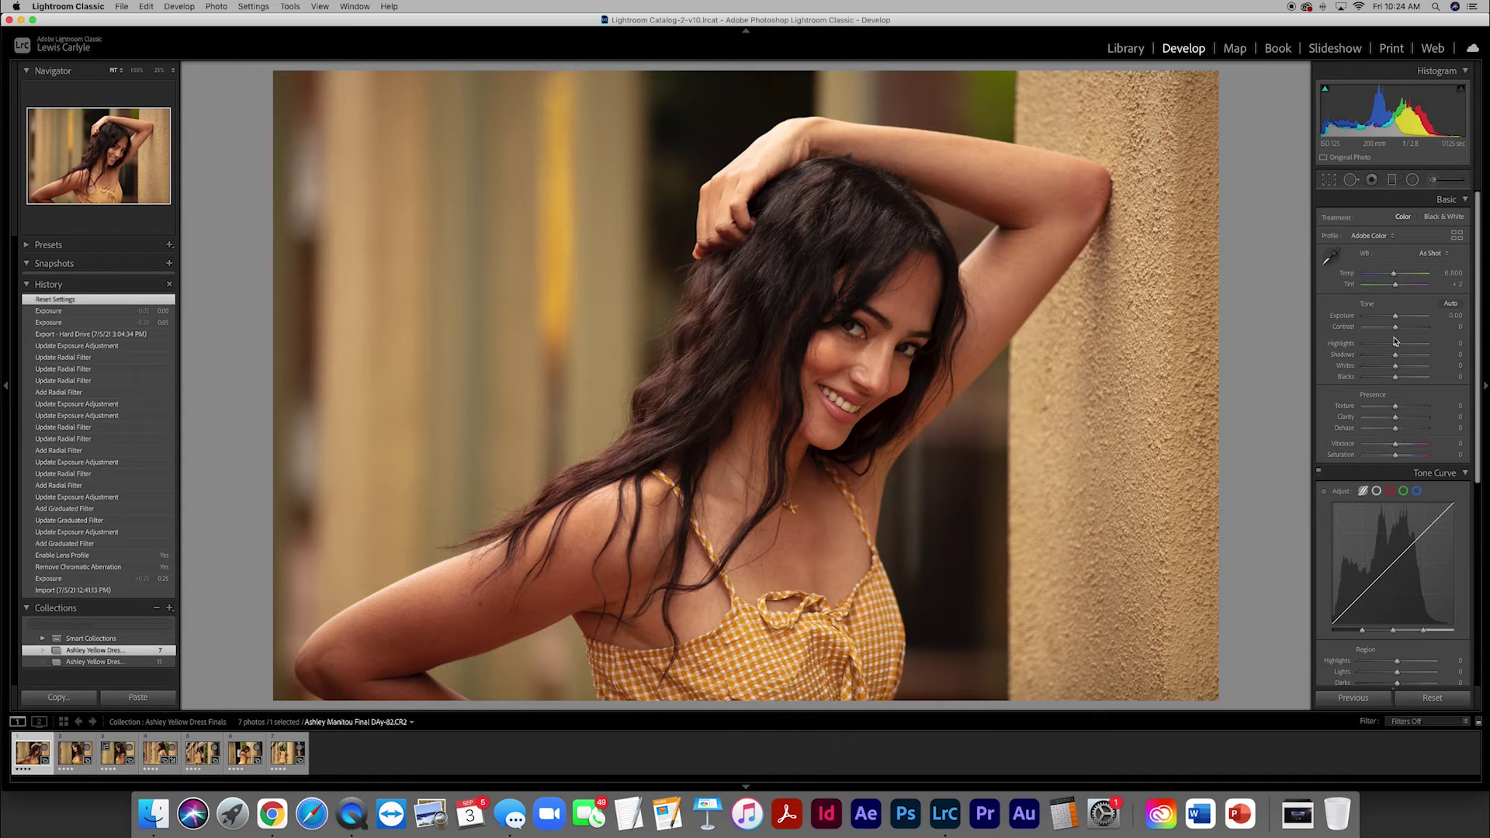
{"action": "scroll", "coordinate": [1394, 341], "scroll_direction": "down", "scroll_amount": 10}
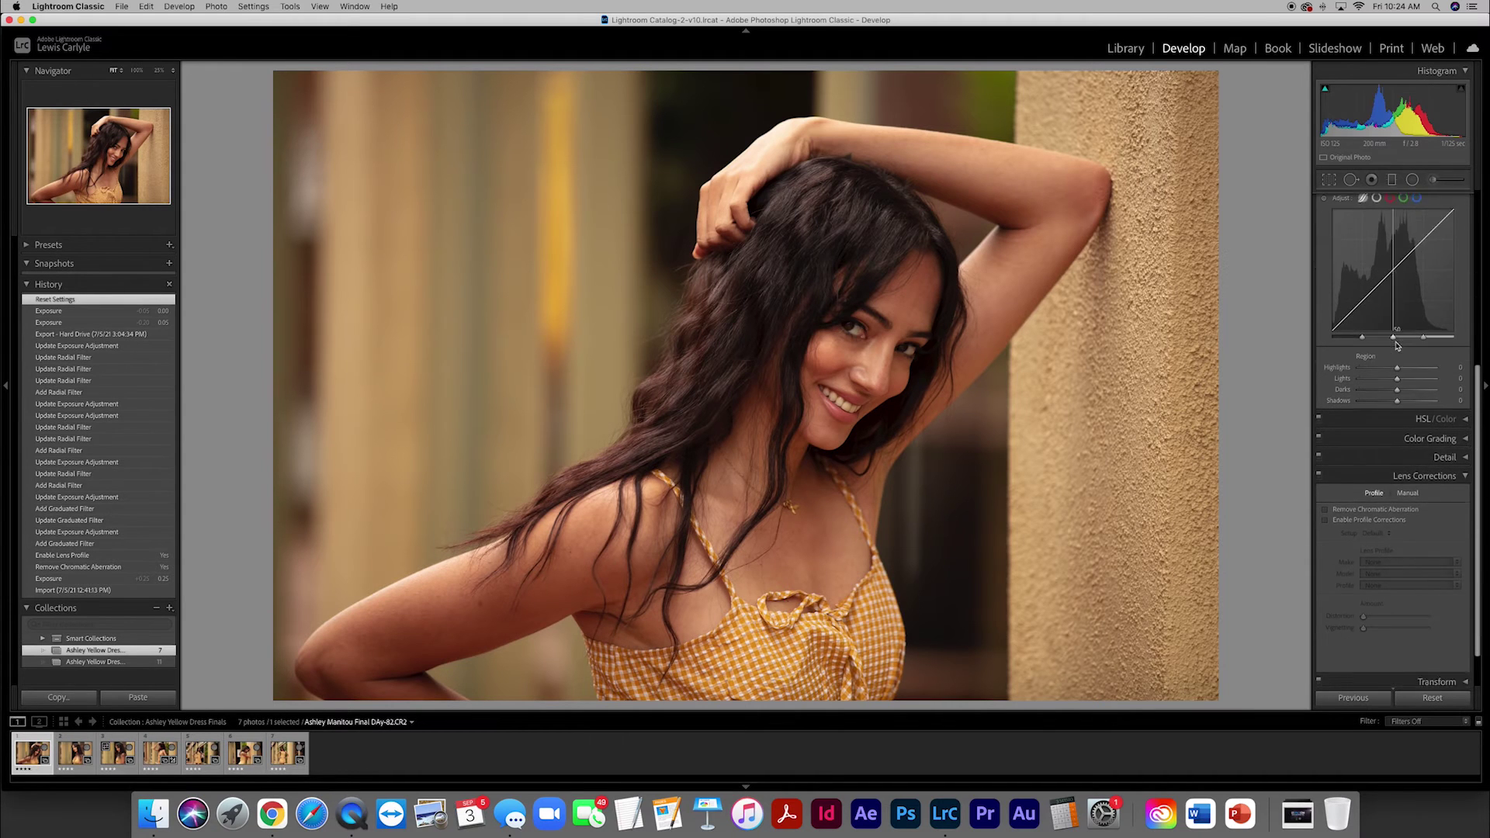
{"action": "scroll", "coordinate": [1386, 466], "scroll_direction": "up", "scroll_amount": 10}
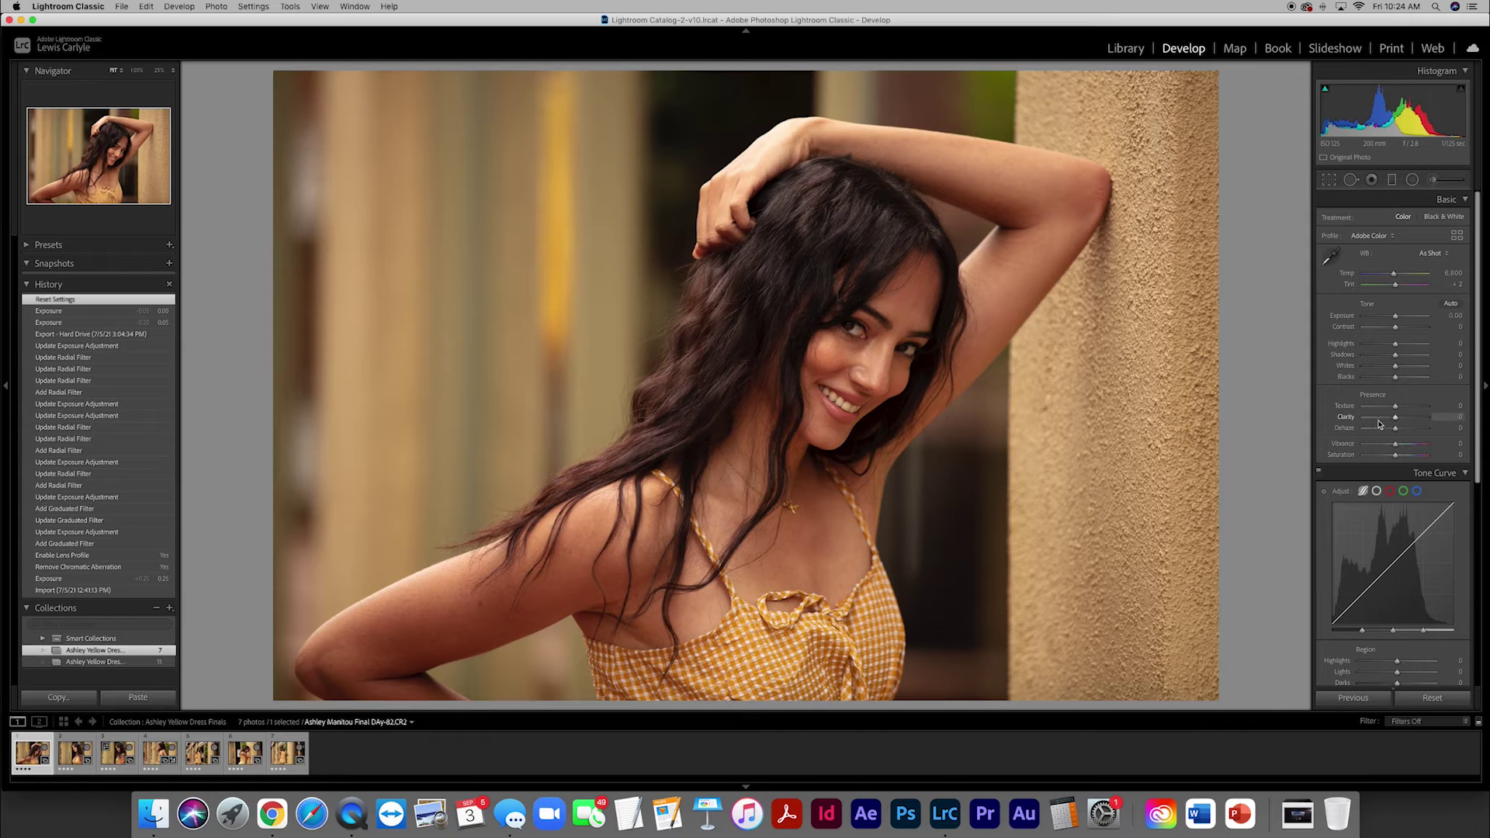
{"action": "scroll", "coordinate": [1385, 403], "scroll_direction": "down", "scroll_amount": 5}
{"action": "scroll", "coordinate": [1389, 370], "scroll_direction": "down", "scroll_amount": 5}
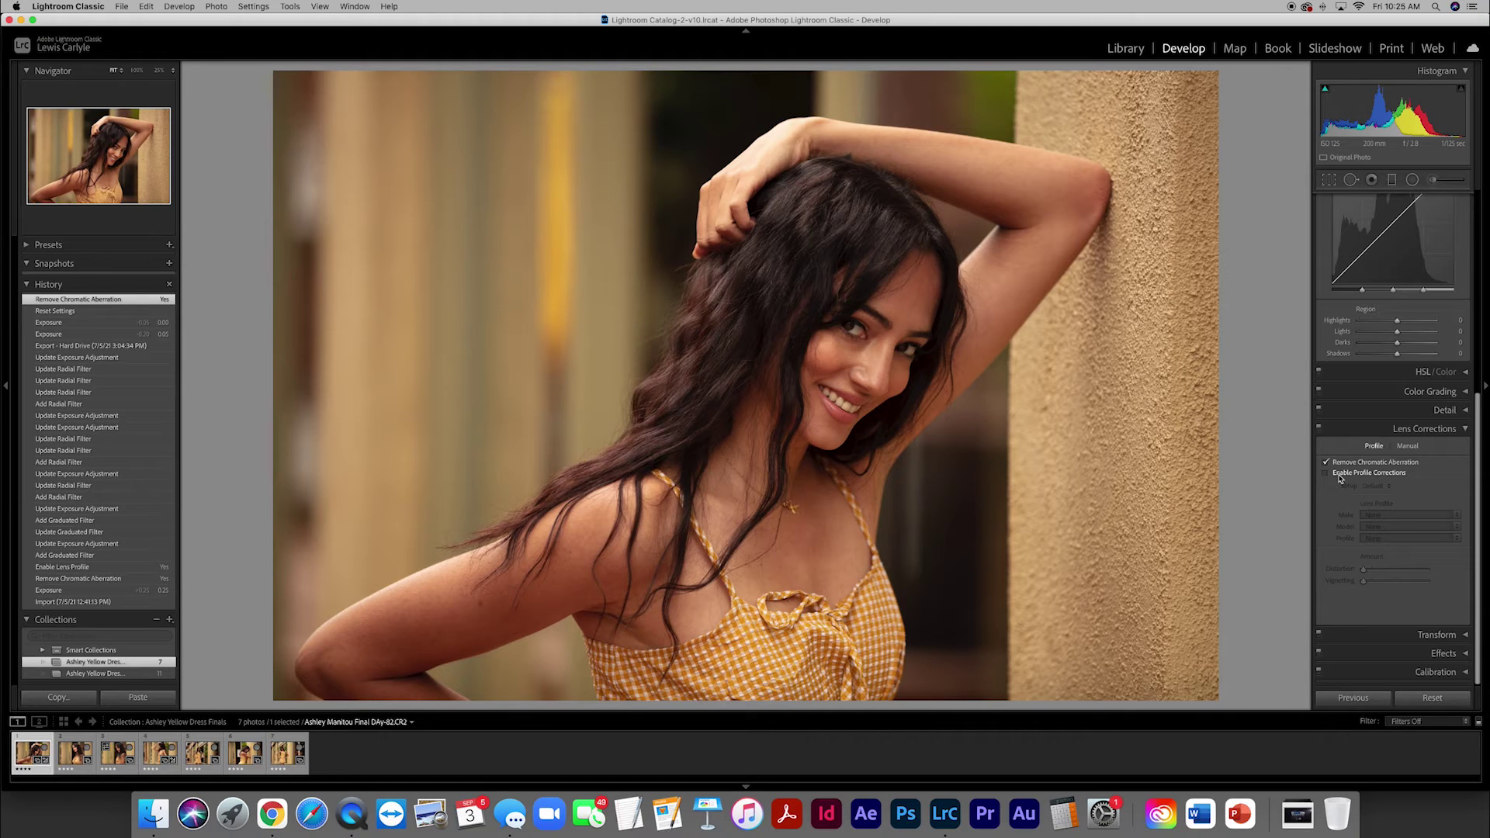
{"action": "left_click", "coordinate": [1326, 473]}
{"action": "left_click", "coordinate": [1326, 473]}
{"action": "left_click", "coordinate": [1326, 473]}
{"action": "left_click", "coordinate": [1326, 473]}
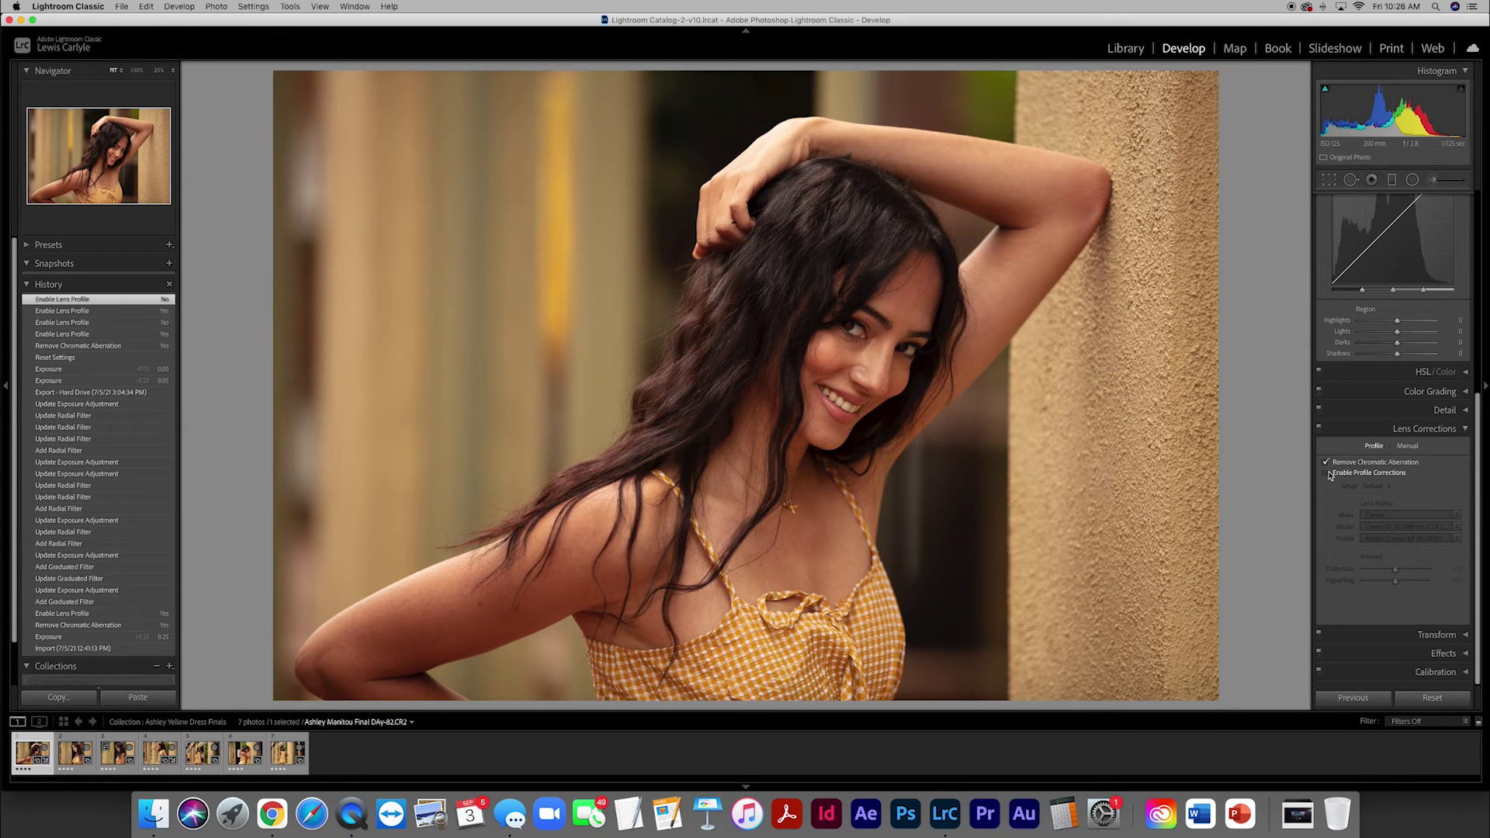
{"action": "left_click", "coordinate": [1326, 473]}
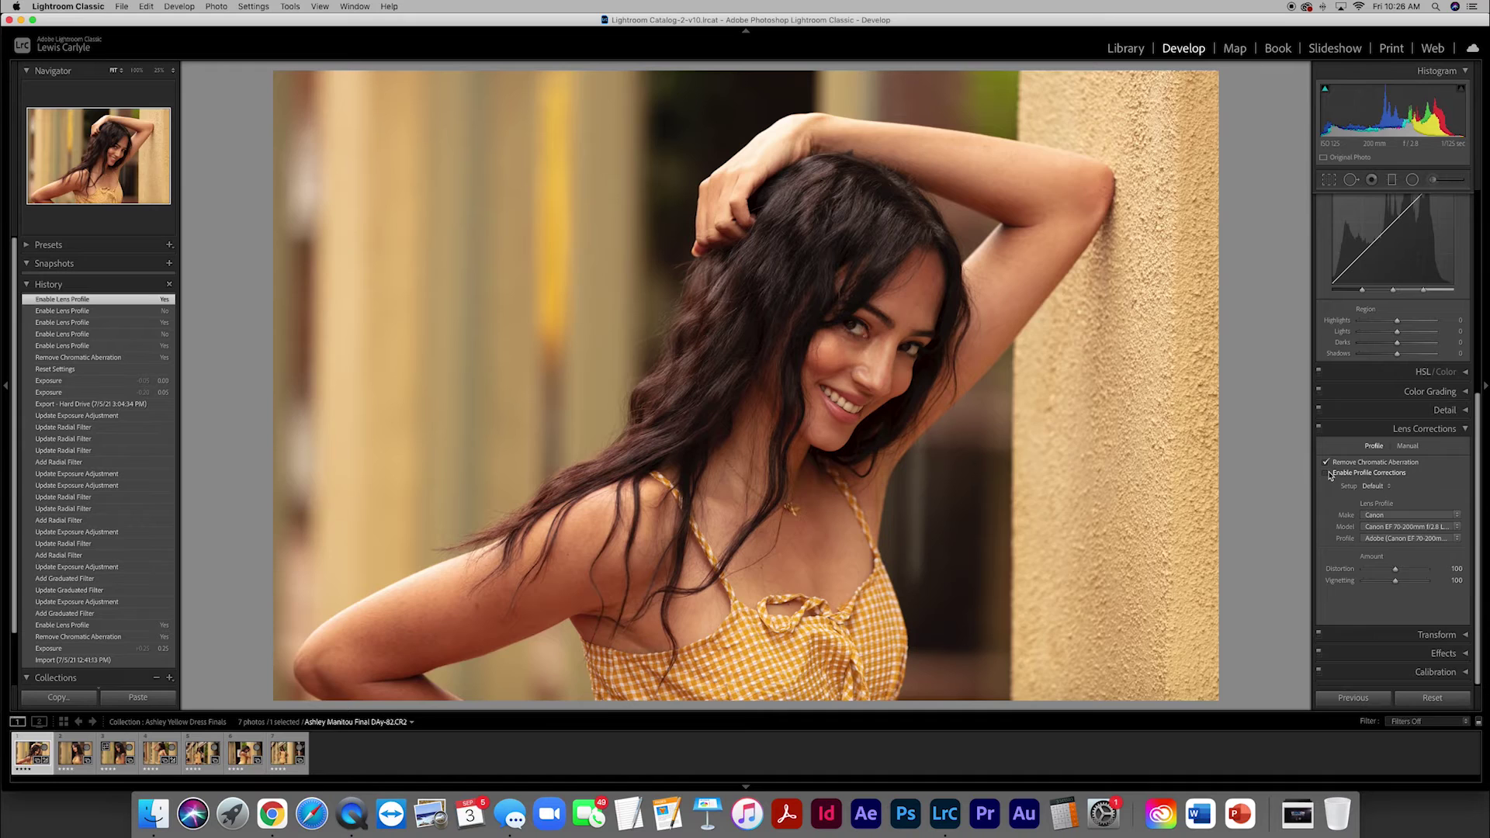
{"action": "left_click", "coordinate": [1328, 473]}
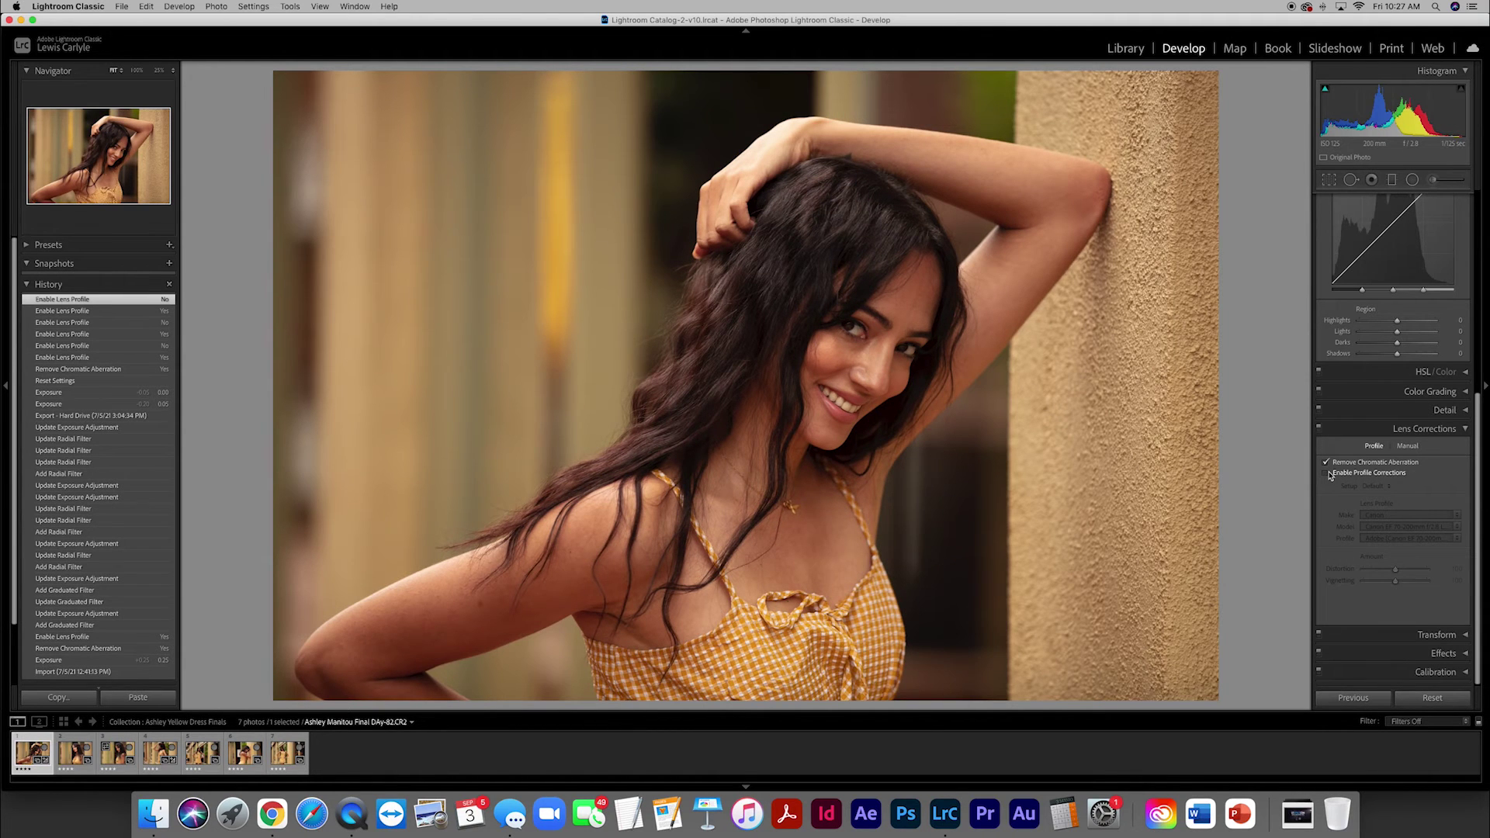
{"action": "left_click", "coordinate": [1328, 473]}
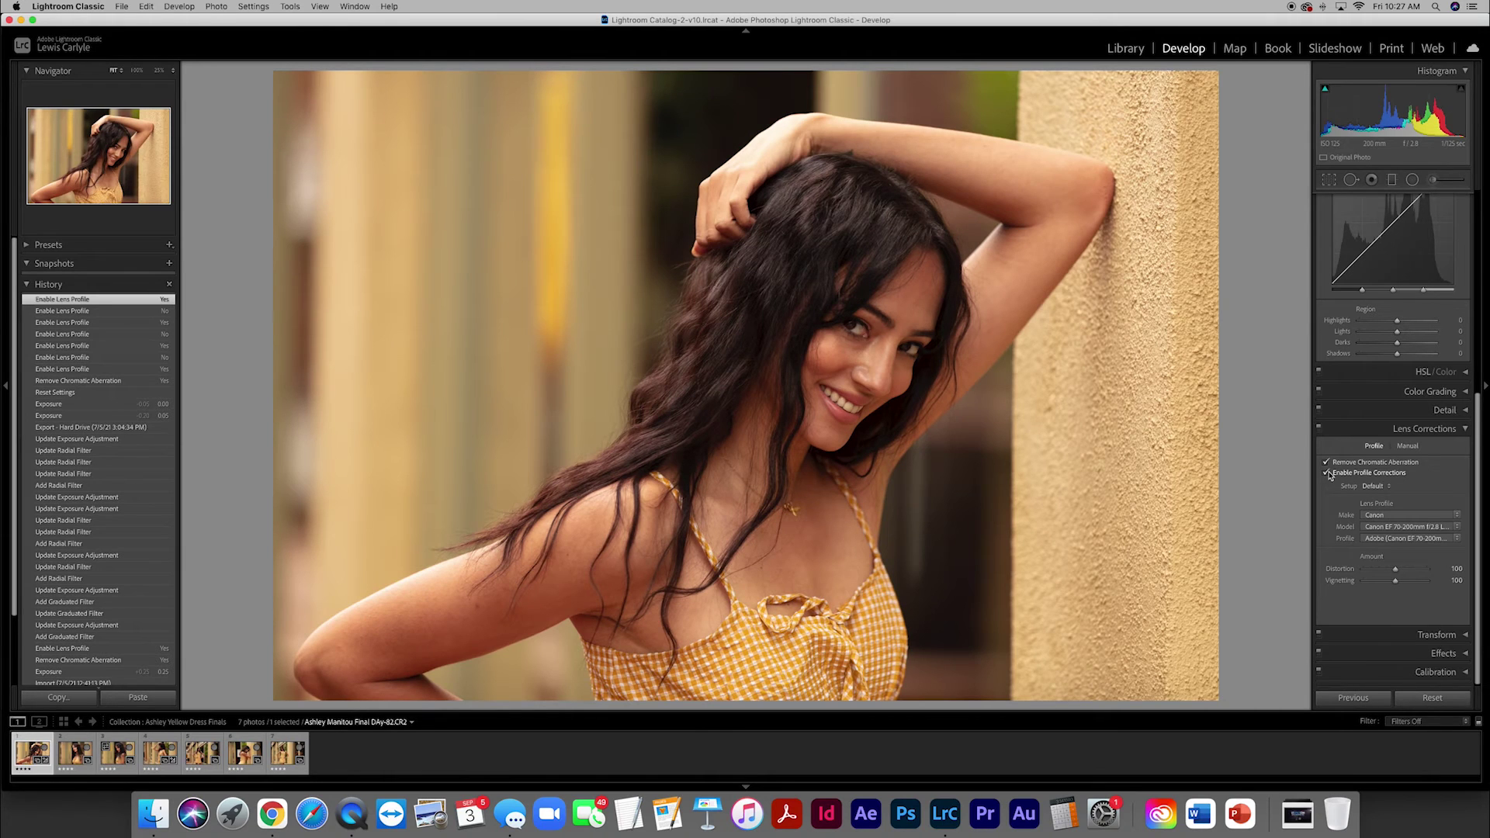
{"action": "left_click", "coordinate": [1328, 474]}
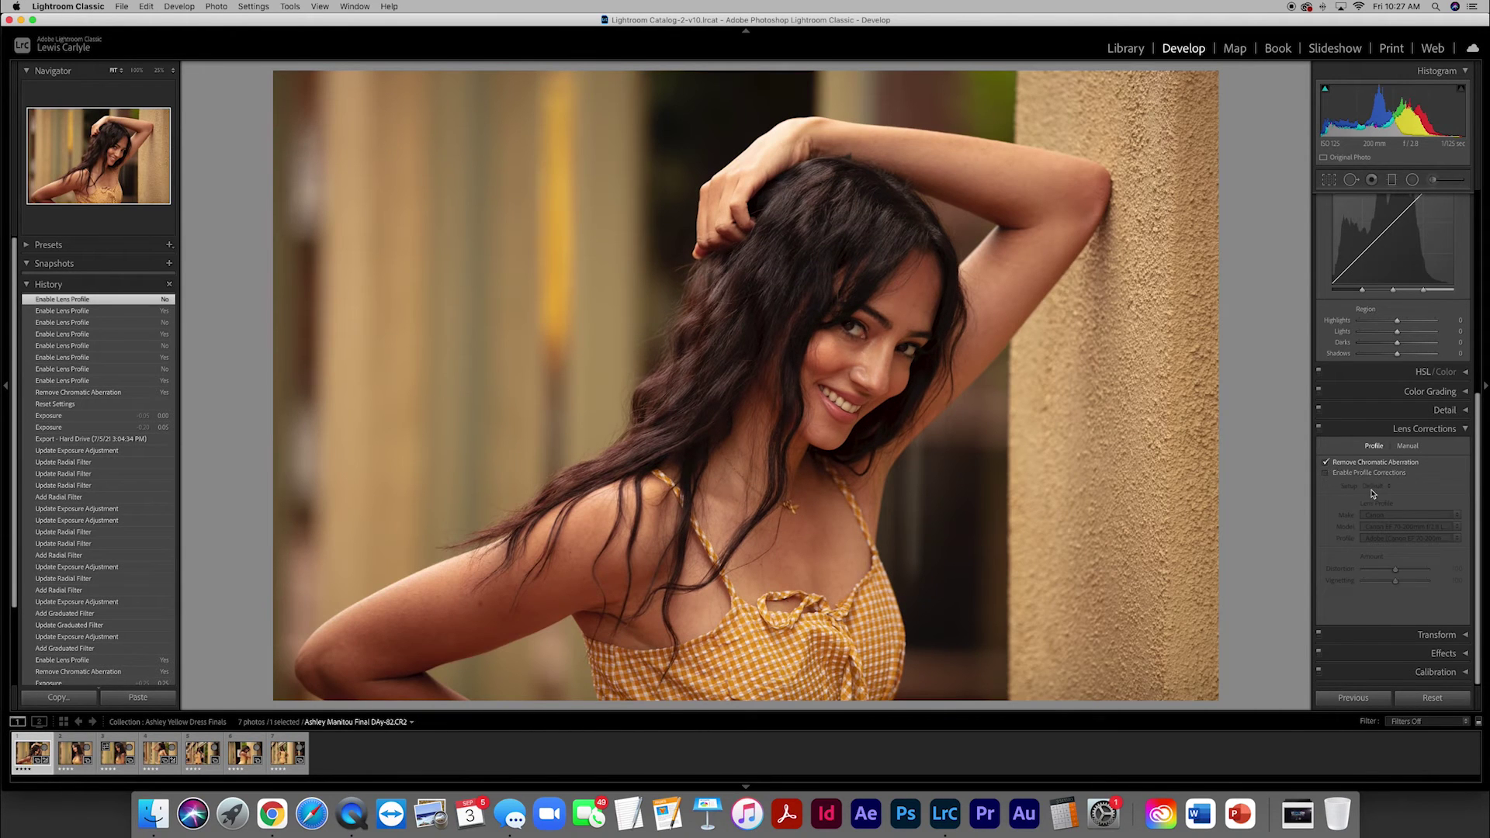
{"action": "scroll", "coordinate": [1374, 495], "scroll_direction": "up", "scroll_amount": 5}
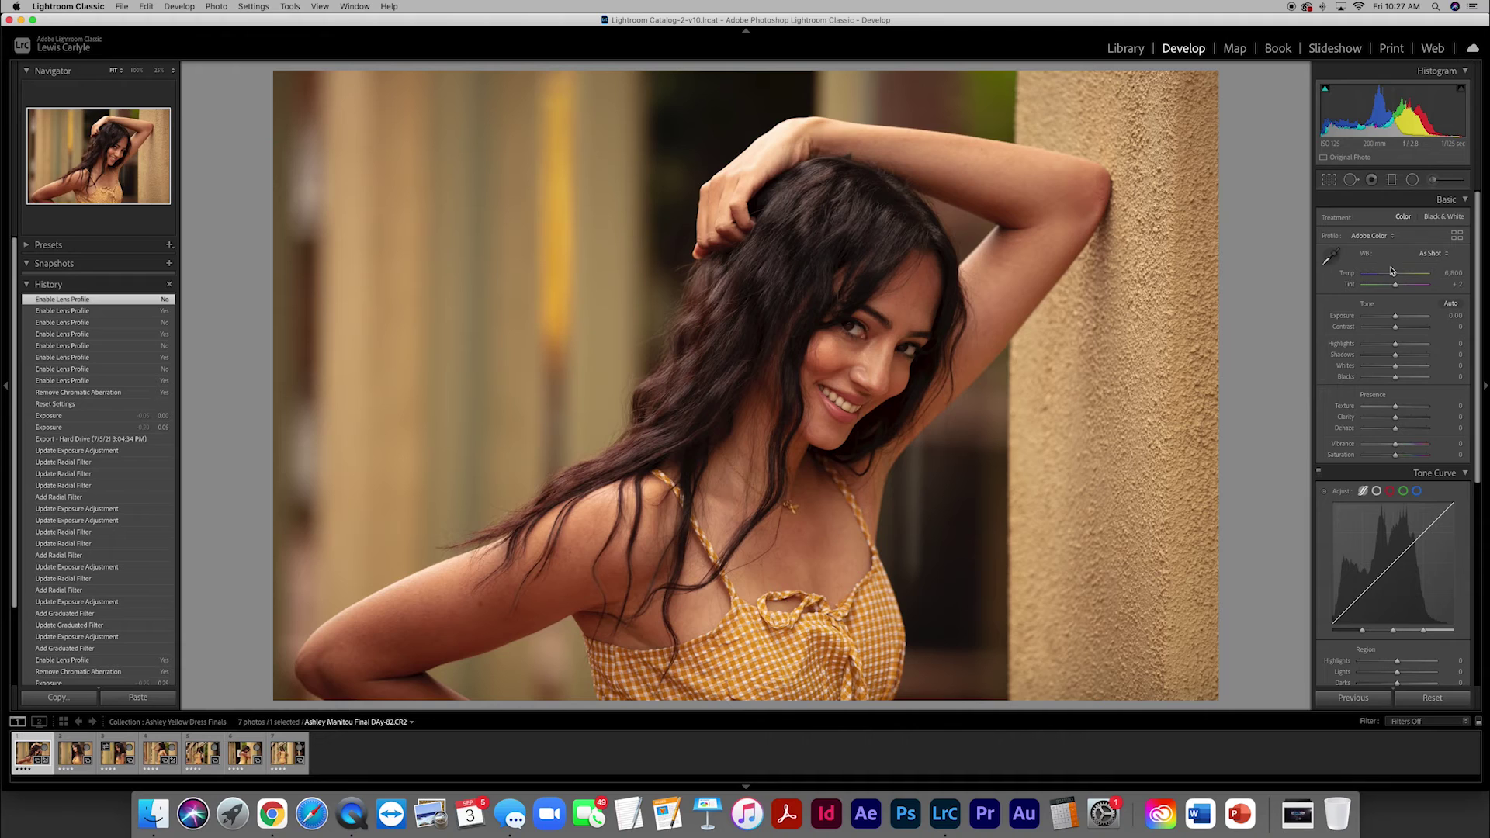
Try Temp at about 3,300, 7,800, 13,124 and 5,775 K, then reset to As Shot 6,800.
{"action": "mouse_move", "coordinate": [1394, 273]}
{"action": "left_mouse_down"}
{"action": "mouse_move", "coordinate": [1367, 277]}
{"action": "mouse_move", "coordinate": [1432, 276]}
{"action": "mouse_move", "coordinate": [1395, 276]}
{"action": "left_mouse_up"}
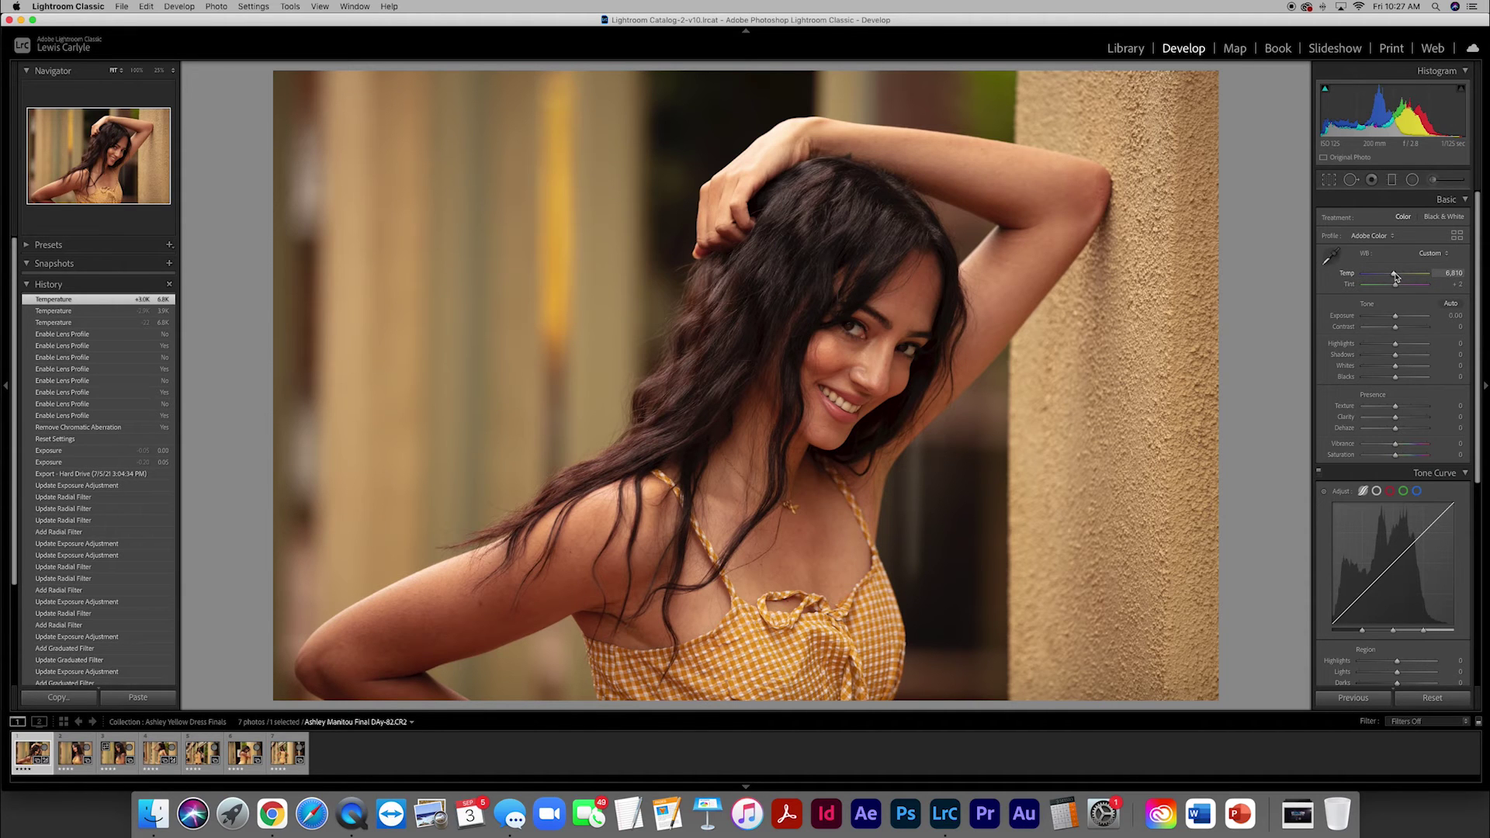
{"action": "left_click_drag", "start_coordinate": [1394, 277], "coordinate": [1372, 277]}
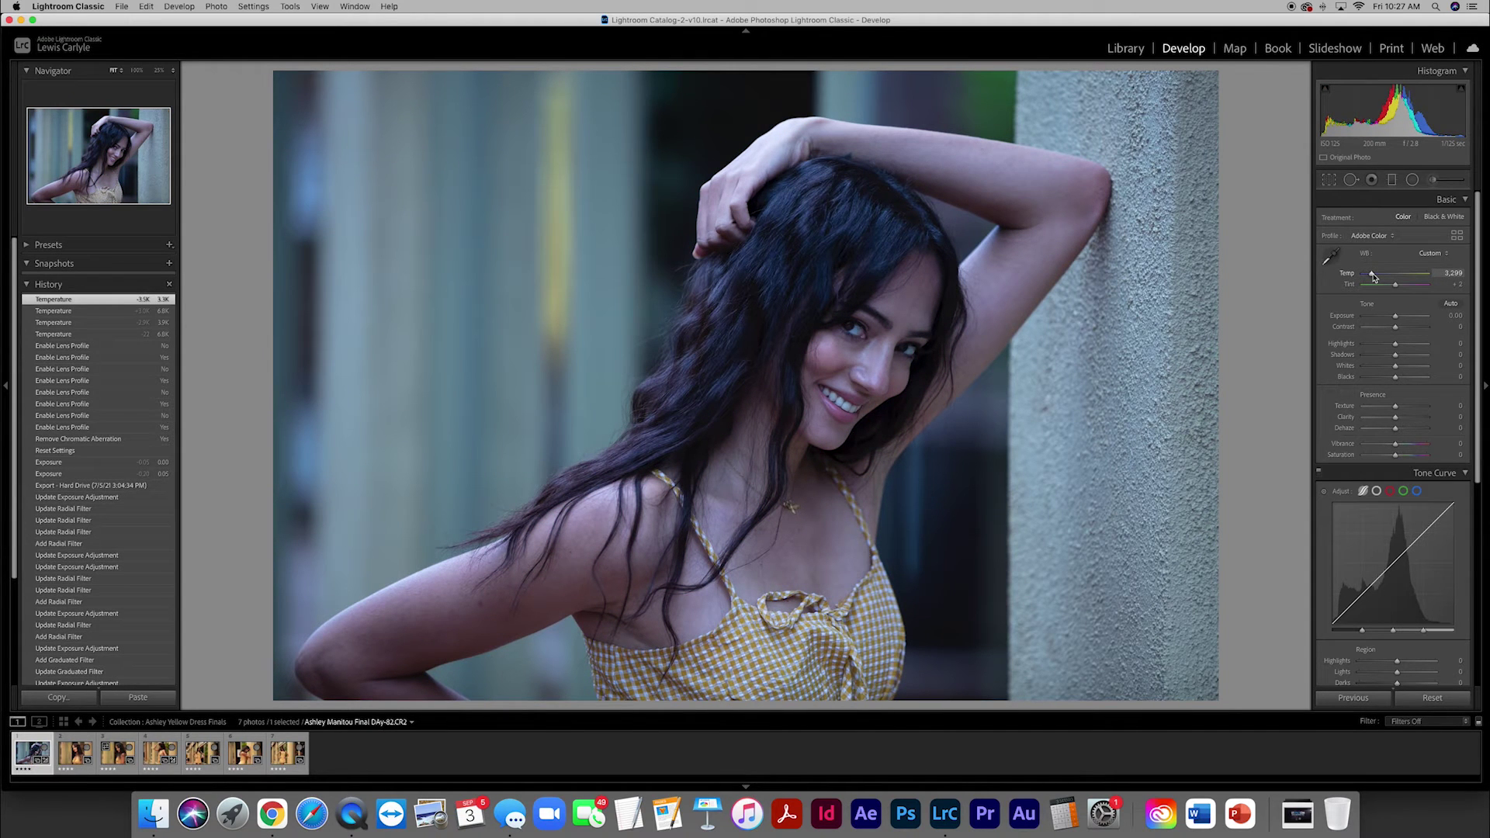
{"action": "left_click_drag", "start_coordinate": [1373, 277], "coordinate": [1401, 277]}
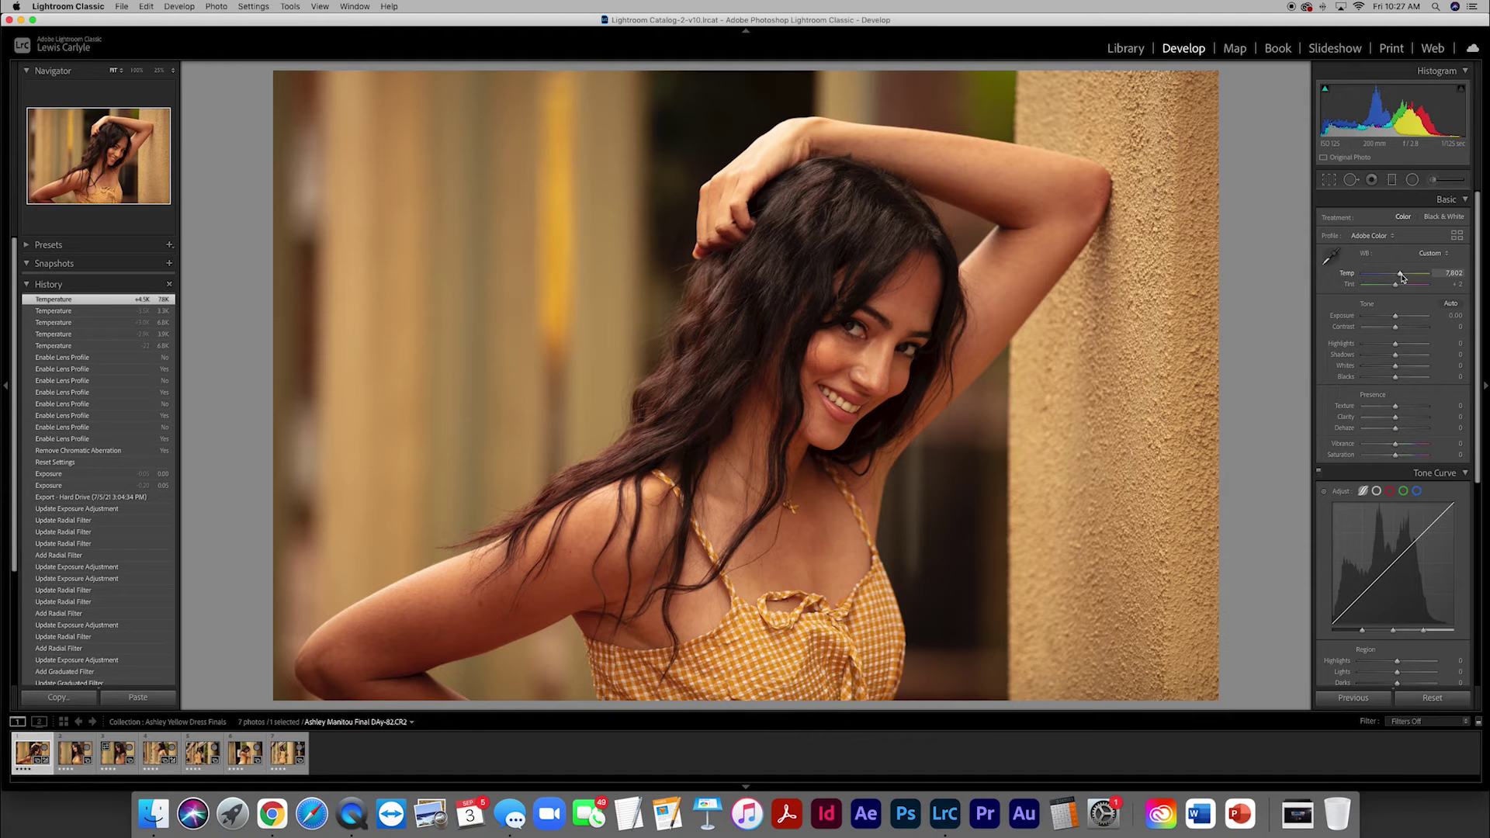
{"action": "left_click_drag", "start_coordinate": [1401, 277], "coordinate": [1412, 277]}
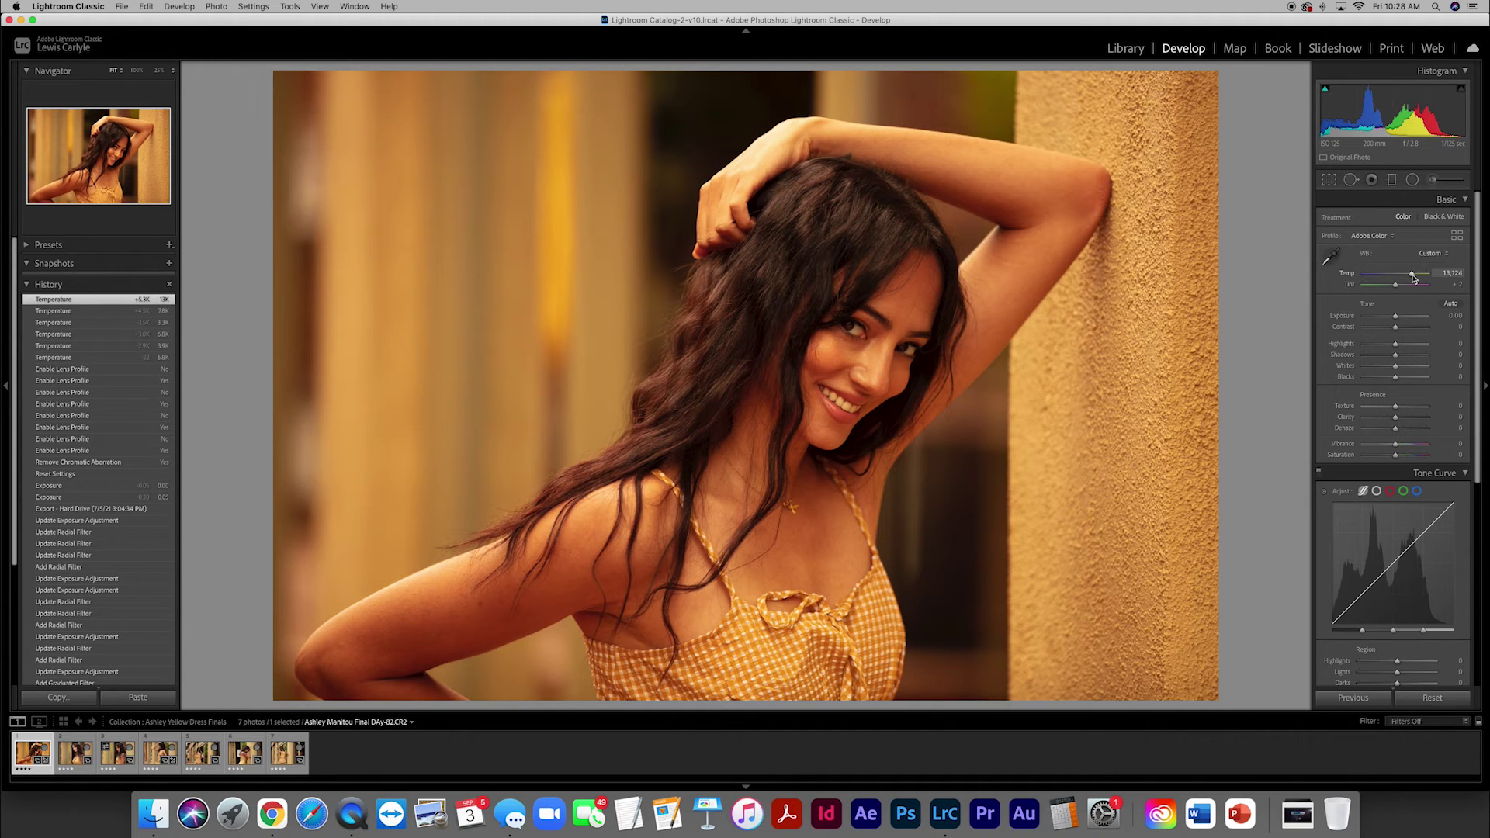
{"action": "left_click_drag", "start_coordinate": [1412, 277], "coordinate": [1387, 278]}
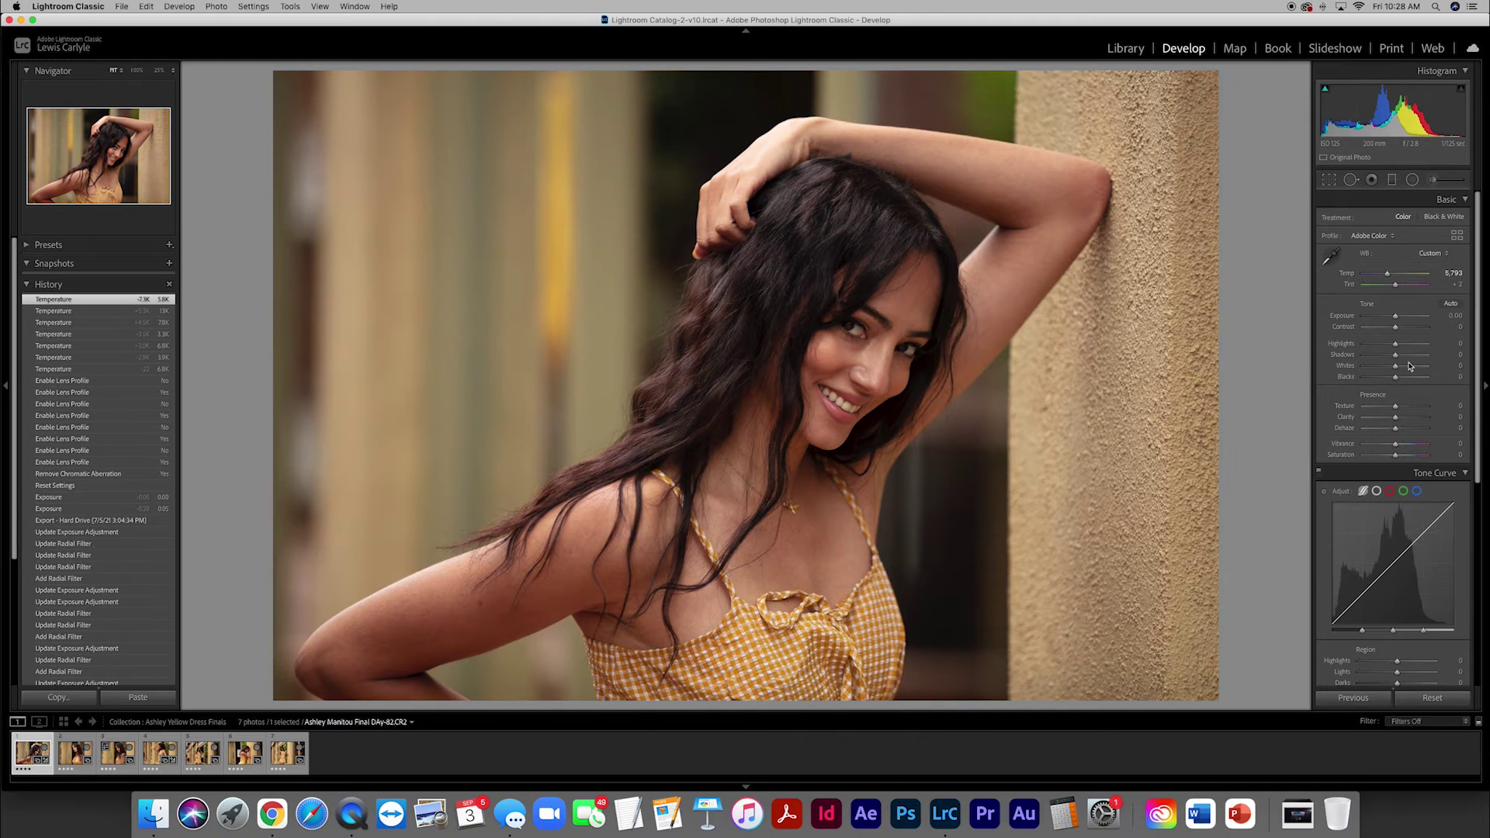
{"action": "left_click", "coordinate": [1432, 698]}
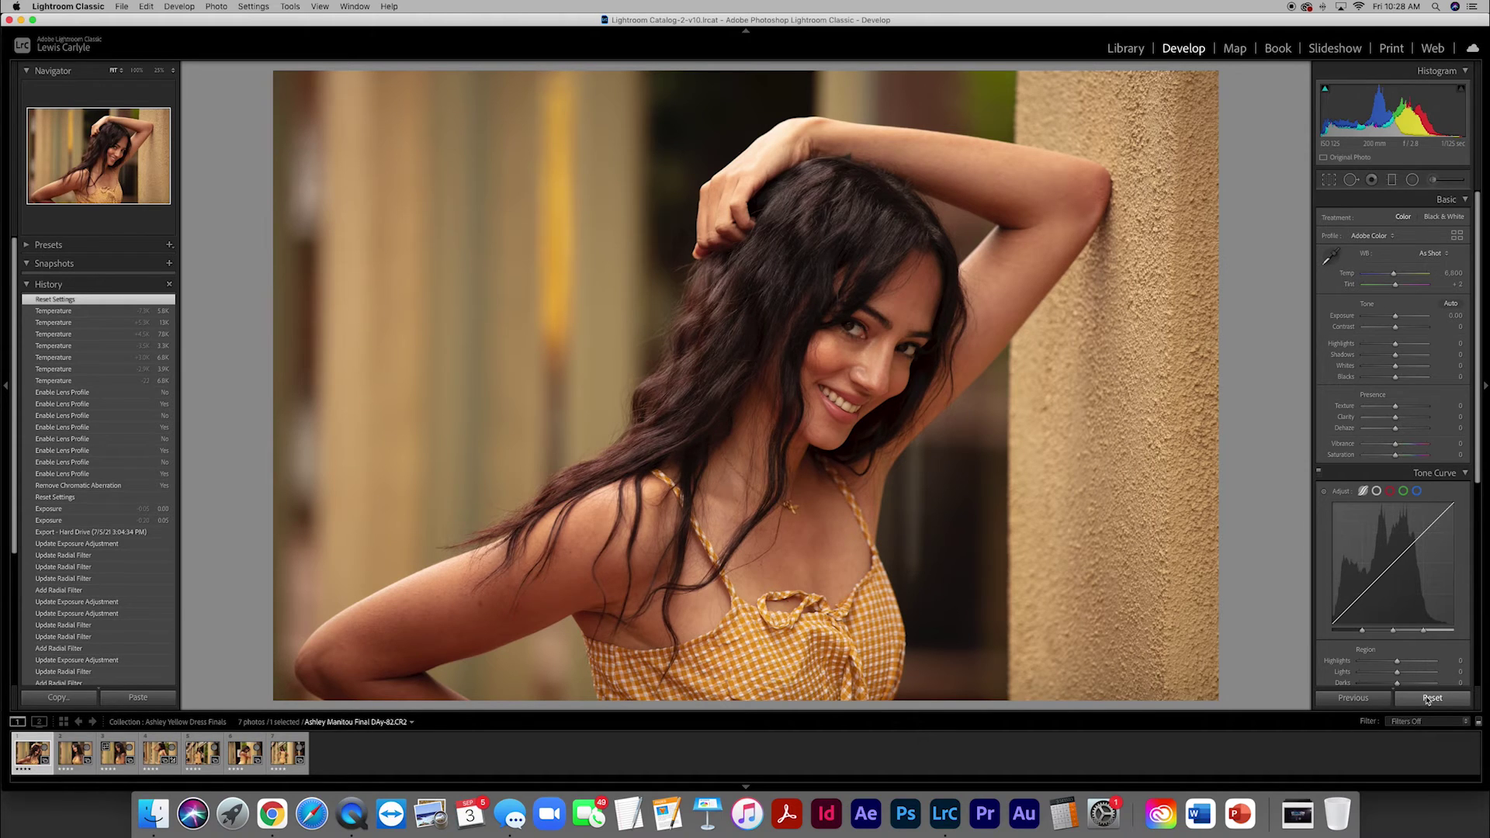
Preview darker and brighter exposure, then set Exposure to +0.25.
{"action": "left_click", "coordinate": [1382, 318]}
{"action": "mouse_move", "coordinate": [1382, 319]}
{"action": "left_mouse_down"}
{"action": "mouse_move", "coordinate": [1423, 317]}
{"action": "mouse_move", "coordinate": [1396, 316]}
{"action": "left_mouse_up"}
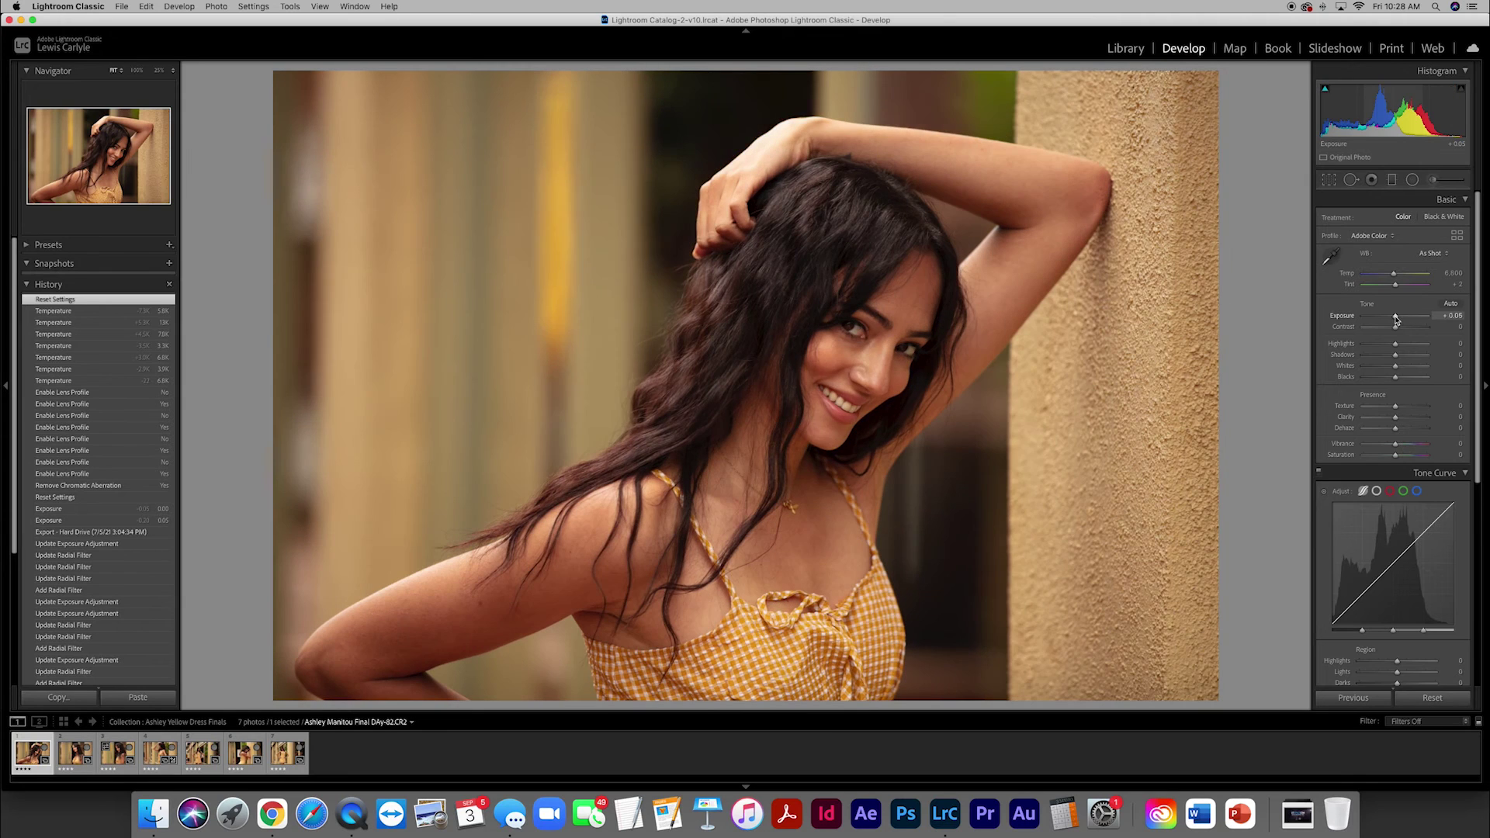
{"action": "left_click", "coordinate": [1445, 316]}
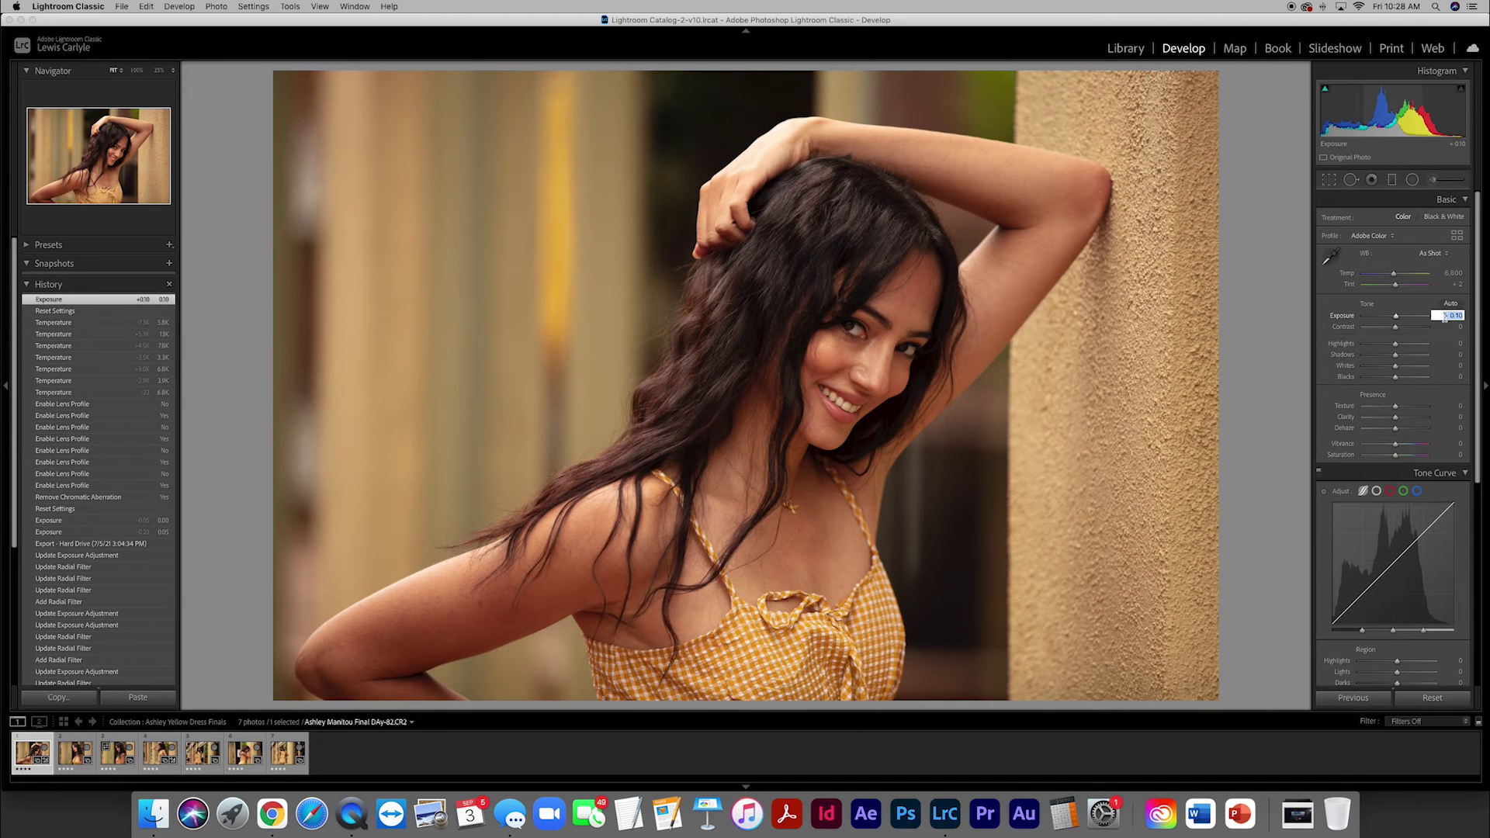
{"action": "type", "text": "0"}
{"action": "key", "text": "Return"}
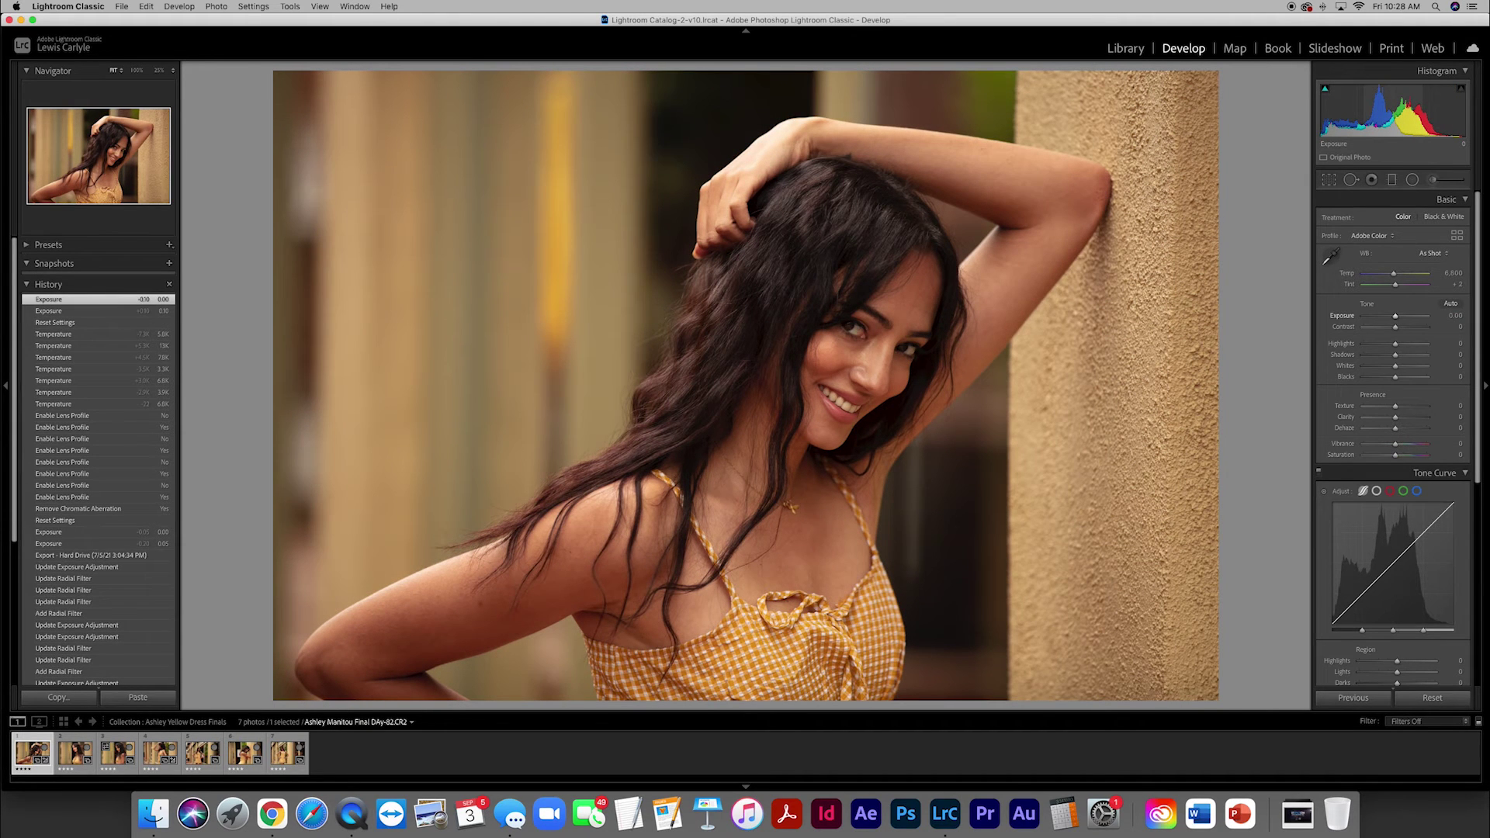
{"action": "left_click", "coordinate": [1456, 316]}
{"action": "type", "text": ".25"}
{"action": "key", "text": "Return"}
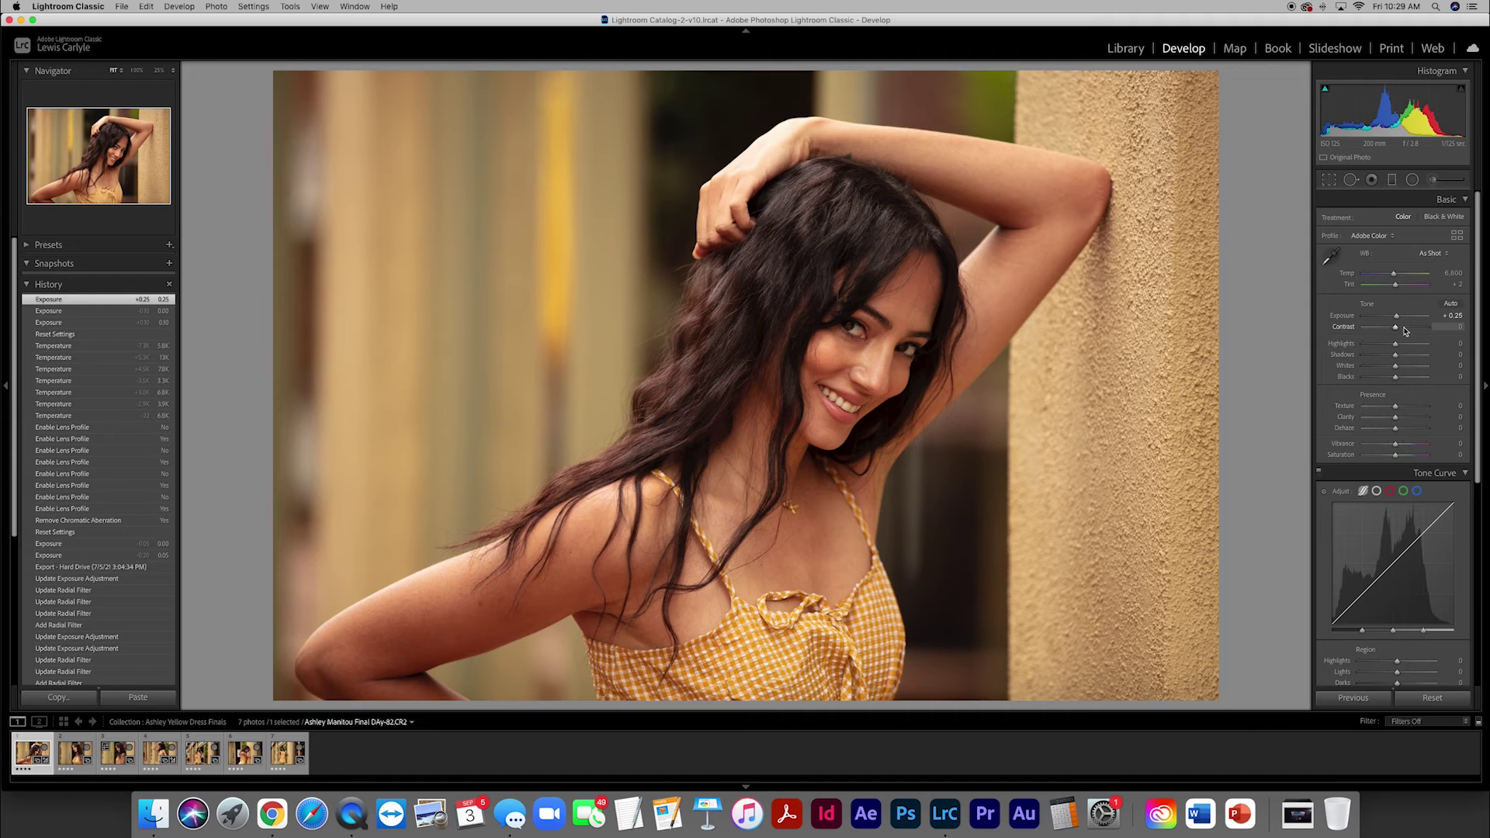
Preview Contrast at +100, then return Contrast to 0.
{"action": "left_click_drag", "start_coordinate": [1396, 327], "coordinate": [1441, 333]}
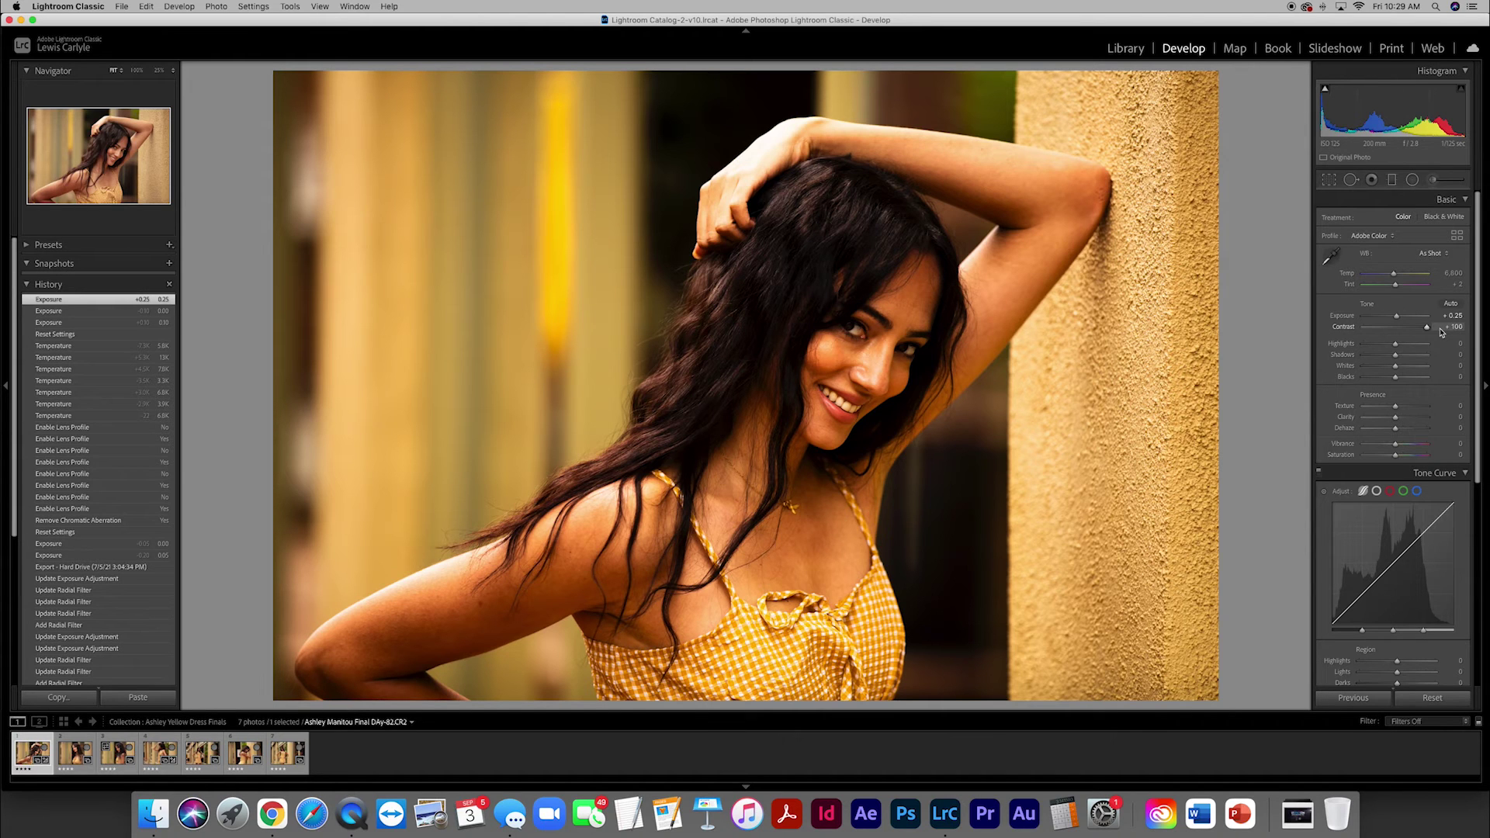
{"action": "left_click", "coordinate": [1448, 326]}
{"action": "type", "text": "0"}
{"action": "key", "text": "Return"}
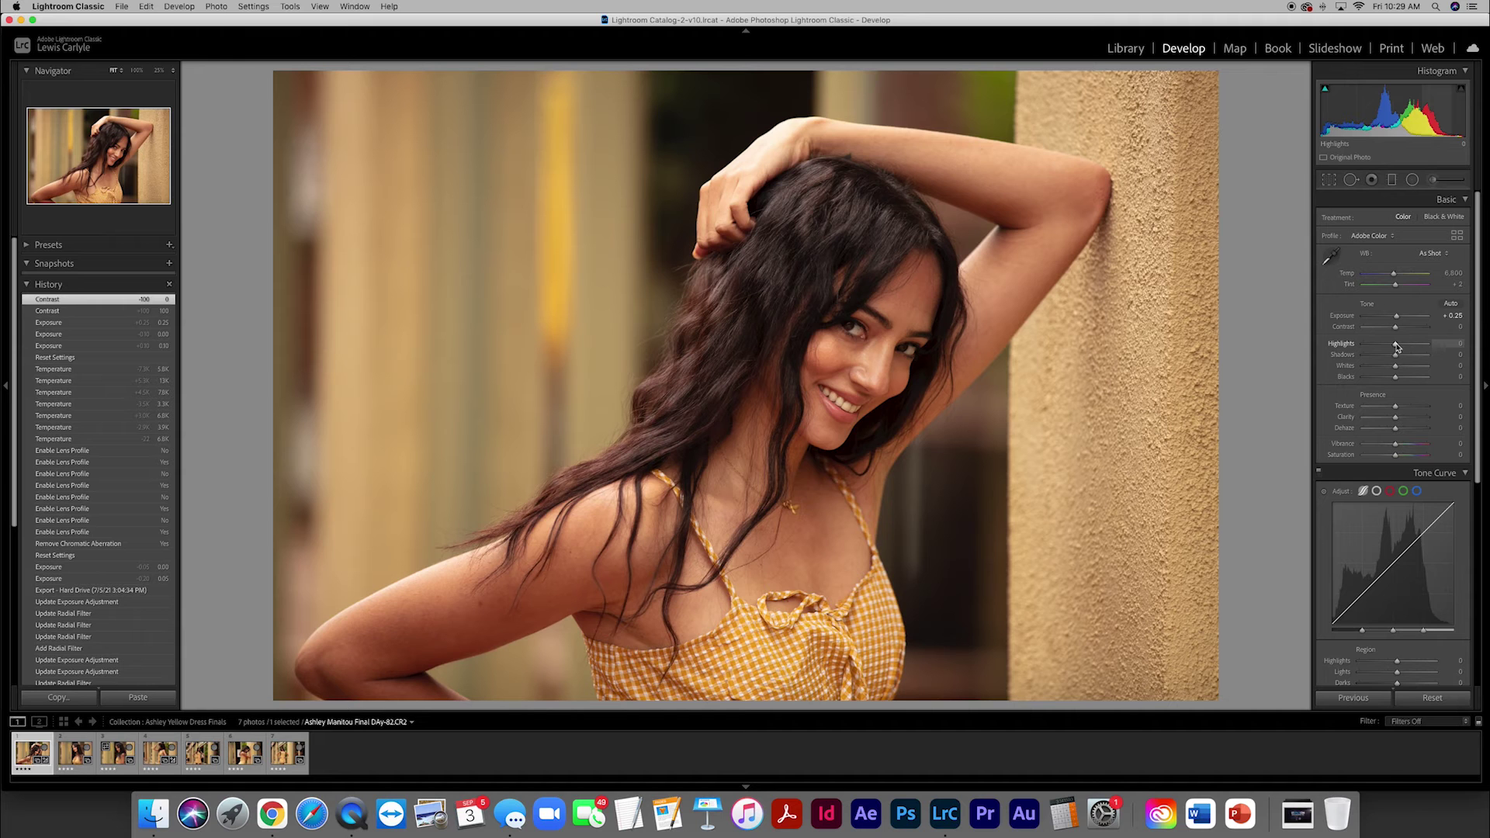
Try Highlights at -49, then set Highlights to +2.
{"action": "mouse_move", "coordinate": [1397, 346]}
{"action": "left_mouse_down"}
{"action": "mouse_move", "coordinate": [1361, 348]}
{"action": "mouse_move", "coordinate": [1394, 350]}
{"action": "left_mouse_up"}
{"action": "left_click", "coordinate": [1439, 350]}
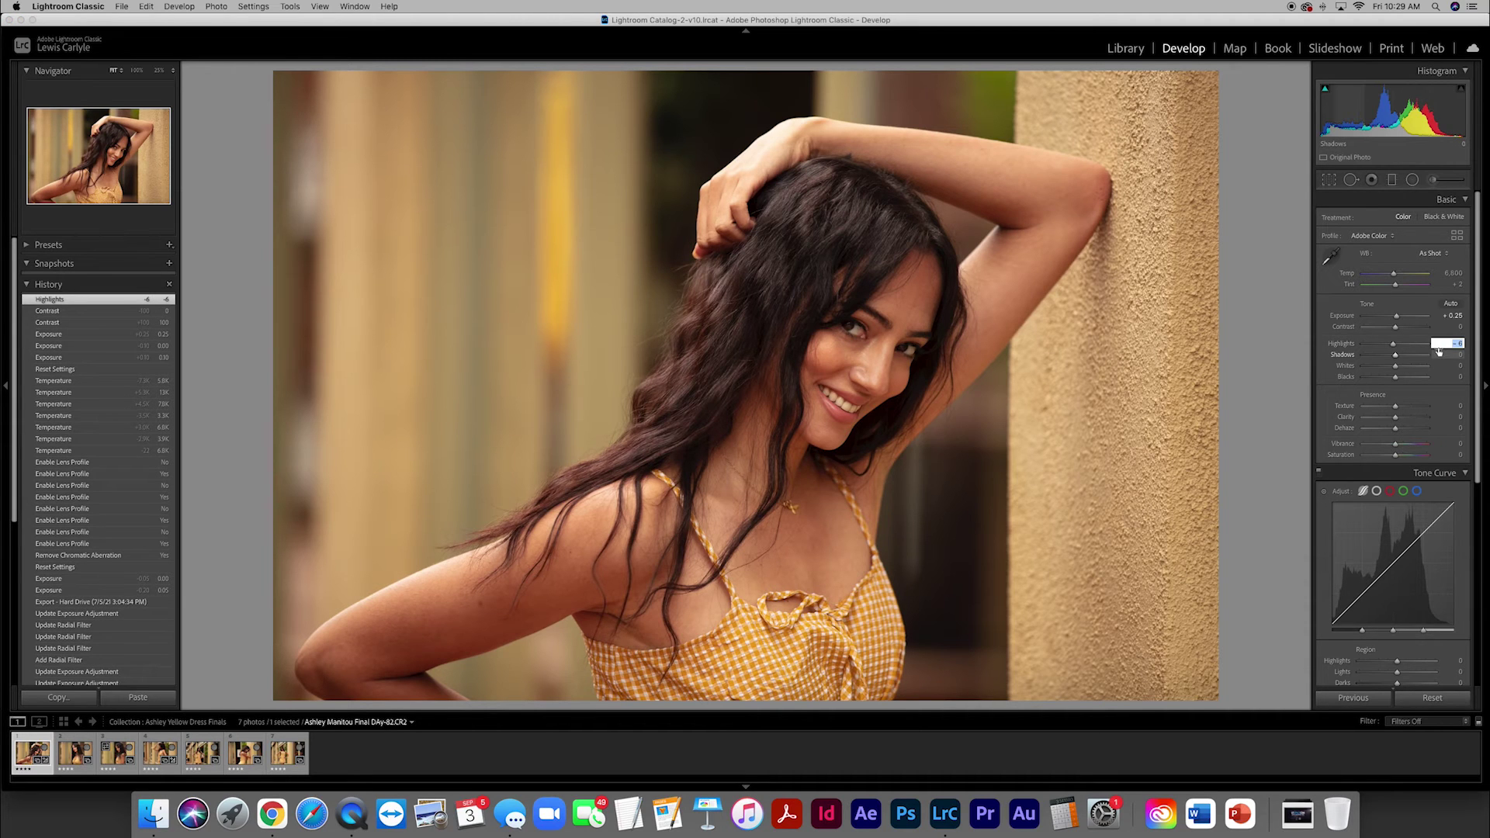
{"action": "type", "text": "2"}
{"action": "key", "text": "Return"}
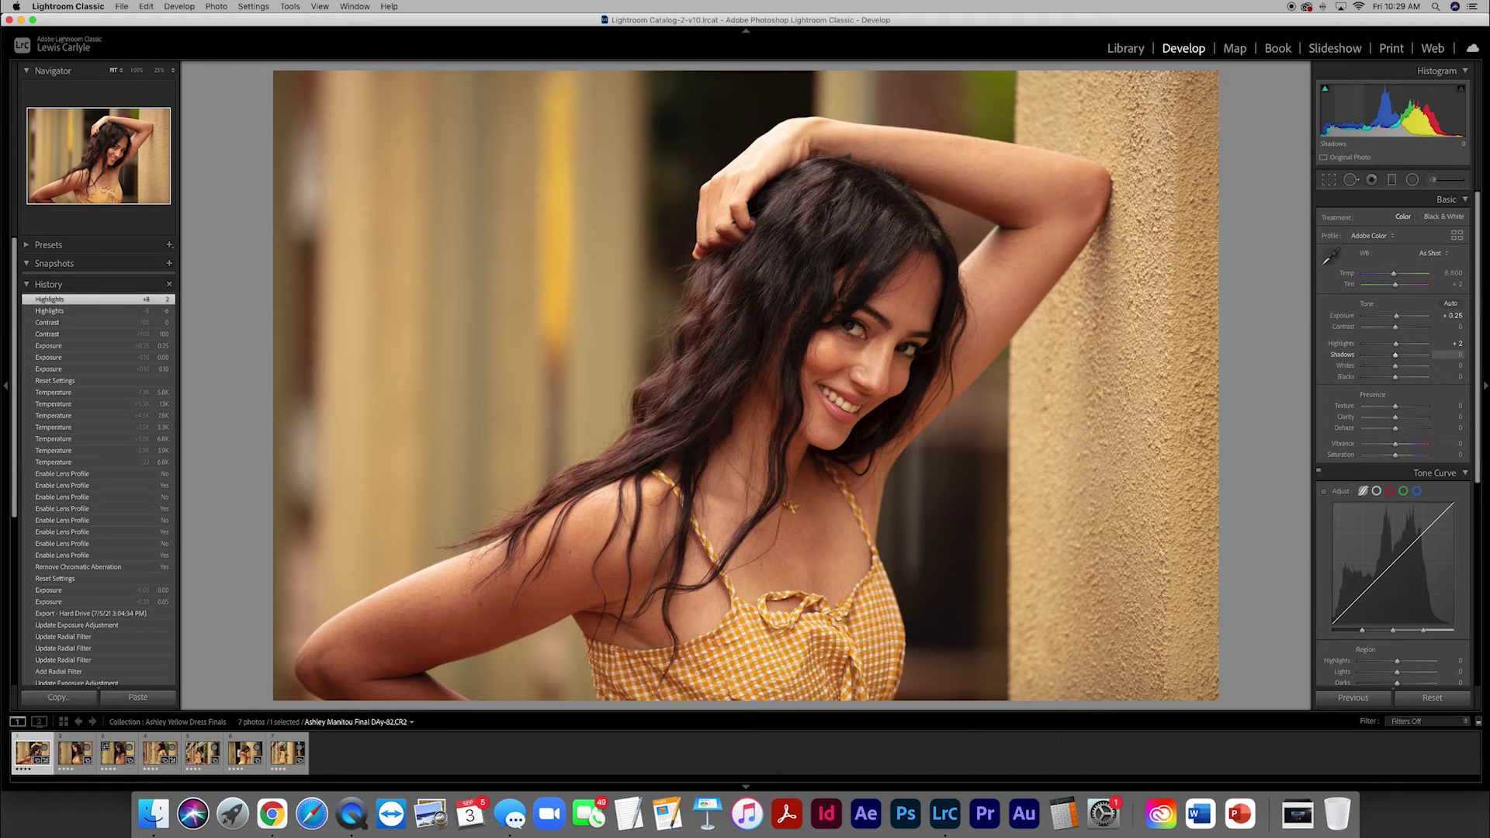
Preview brighter and darker shadows down to -93, then return Shadows to 0.
{"action": "mouse_move", "coordinate": [1395, 358]}
{"action": "left_mouse_down"}
{"action": "mouse_move", "coordinate": [1416, 358]}
{"action": "mouse_move", "coordinate": [1365, 359]}
{"action": "left_mouse_up"}
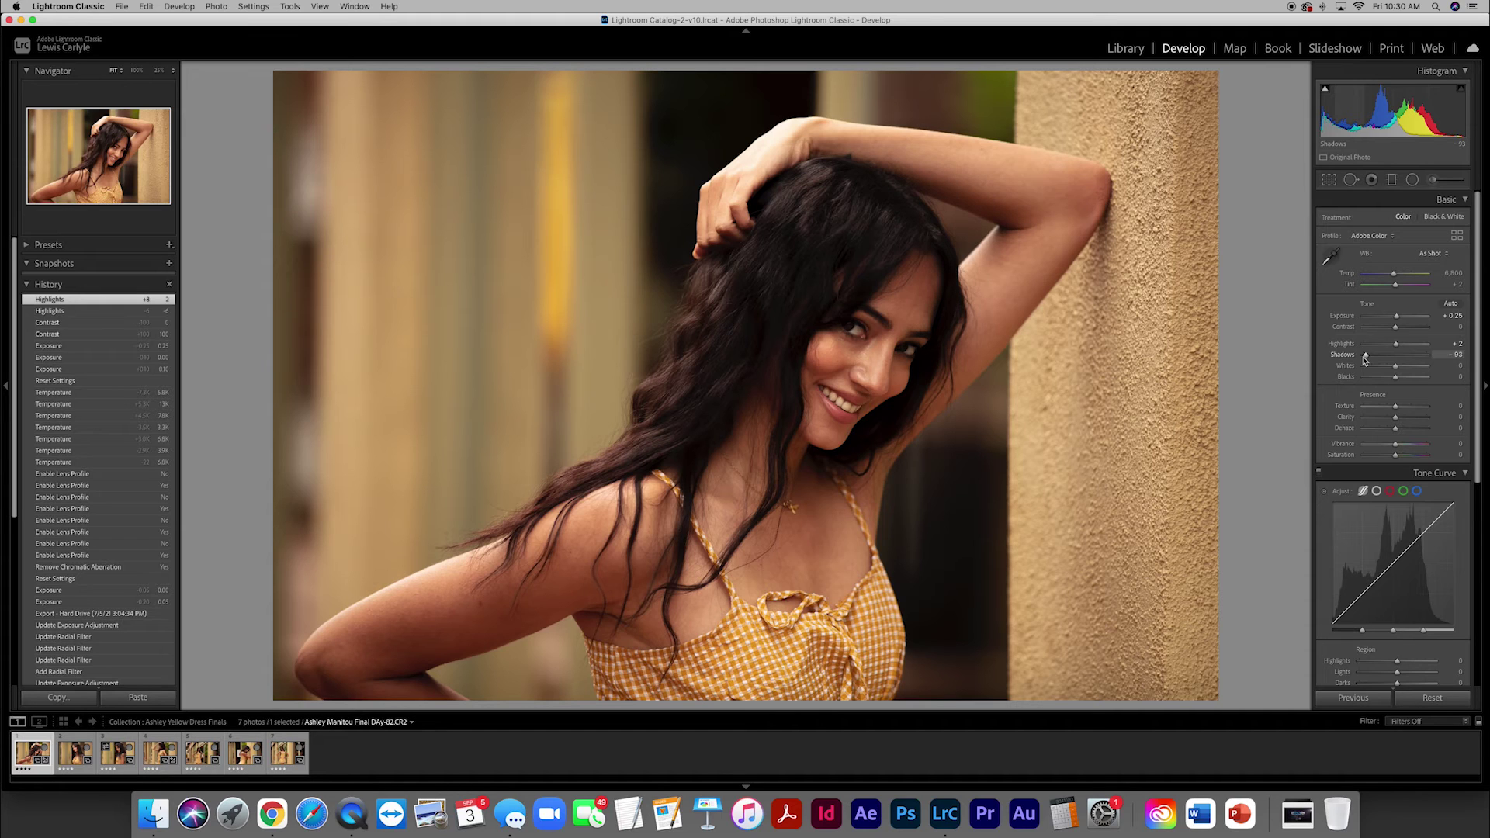
{"action": "left_click_drag", "start_coordinate": [1365, 358], "coordinate": [1365, 359]}
{"action": "left_click", "coordinate": [1455, 355]}
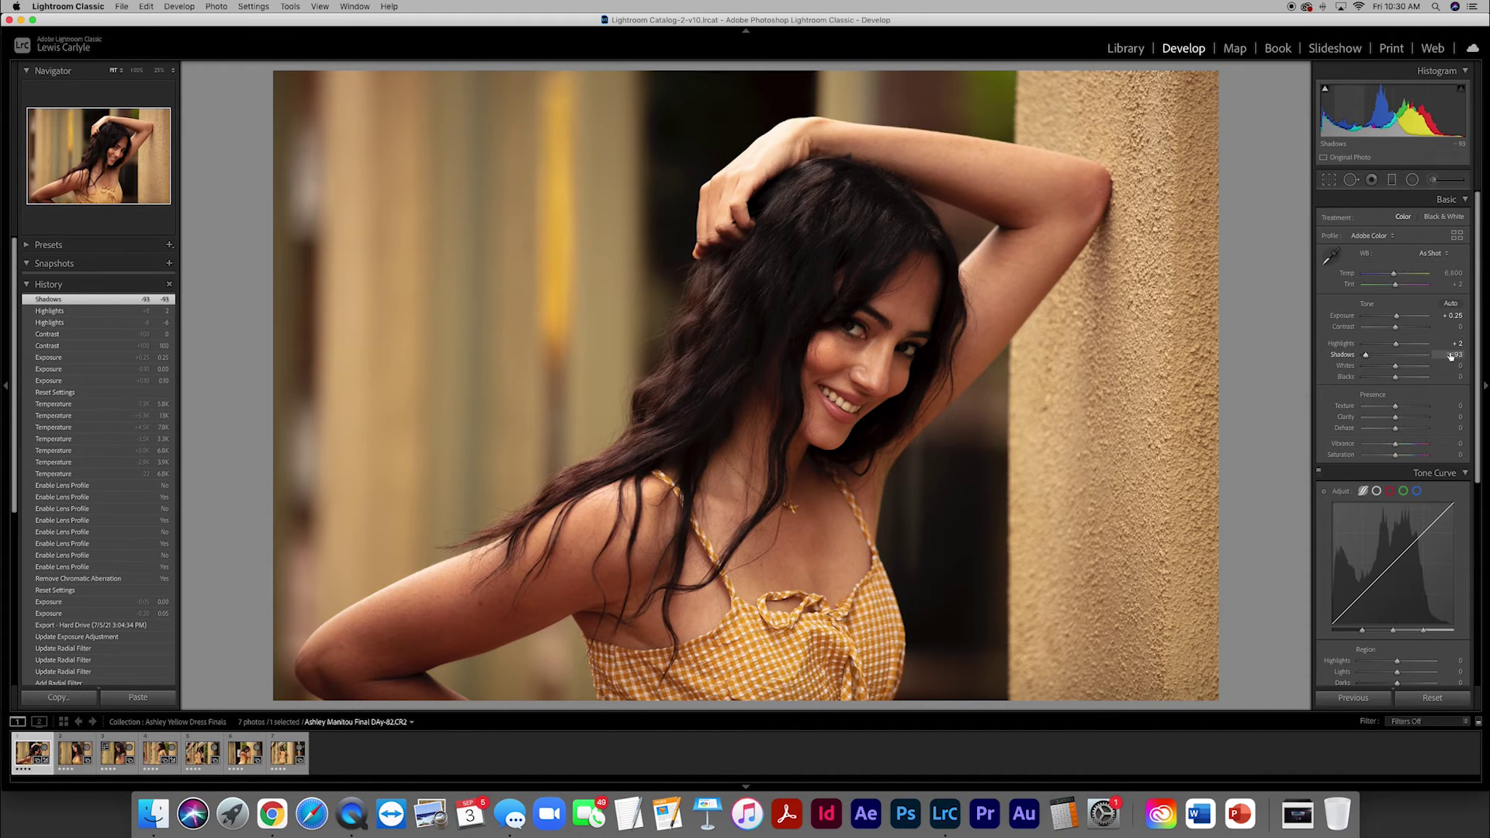
{"action": "type", "text": "0"}
{"action": "key", "text": "Return"}
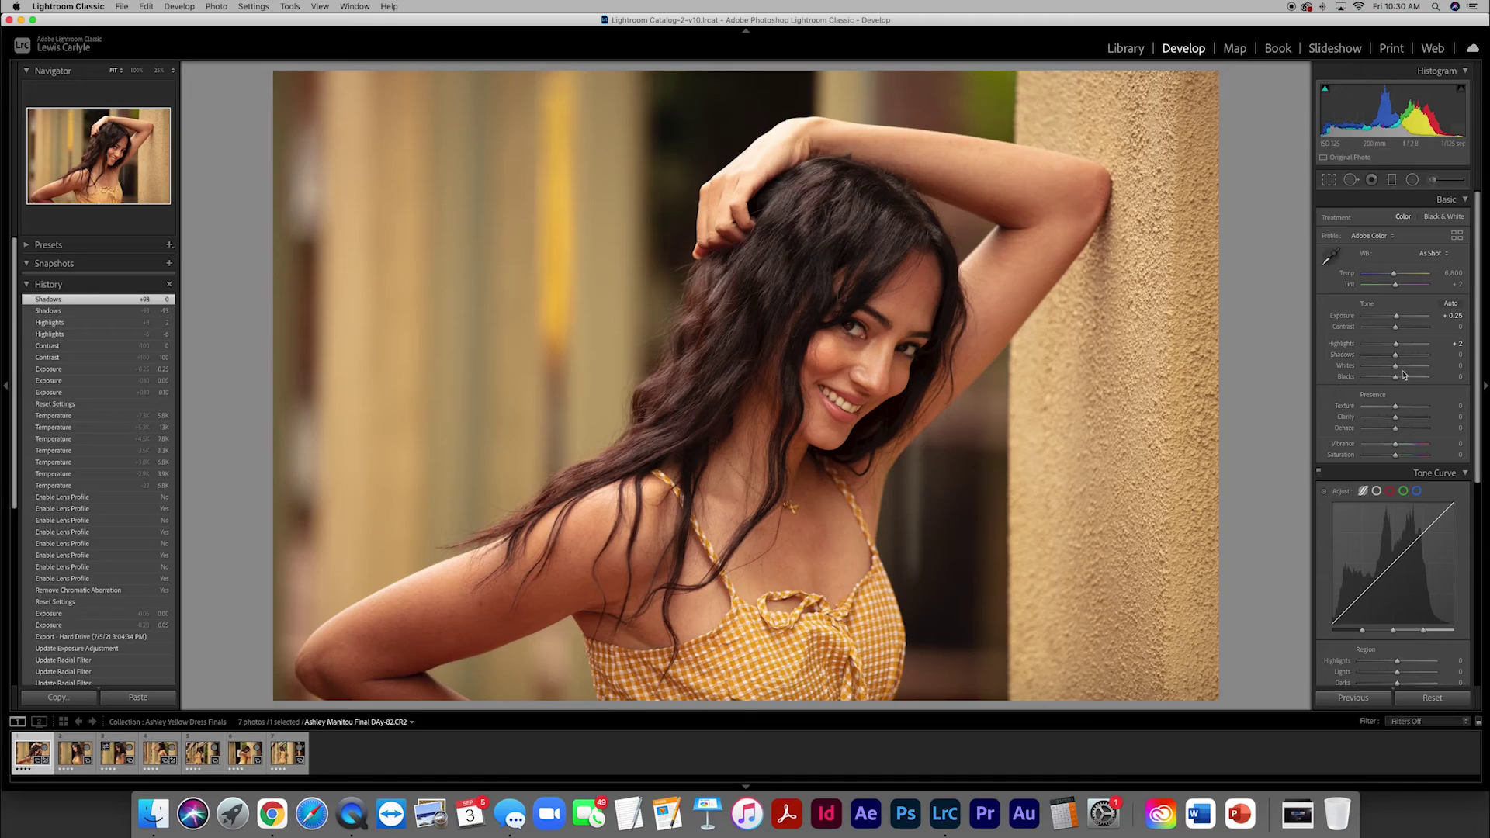
Preview the Whites adjustment, then set Whites to +2.
{"action": "mouse_move", "coordinate": [1398, 370]}
{"action": "left_mouse_down"}
{"action": "mouse_move", "coordinate": [1412, 370]}
{"action": "mouse_move", "coordinate": [1398, 371]}
{"action": "left_mouse_up"}
{"action": "left_click", "coordinate": [1446, 367]}
{"action": "type", "text": "2"}
{"action": "key", "text": "Return"}
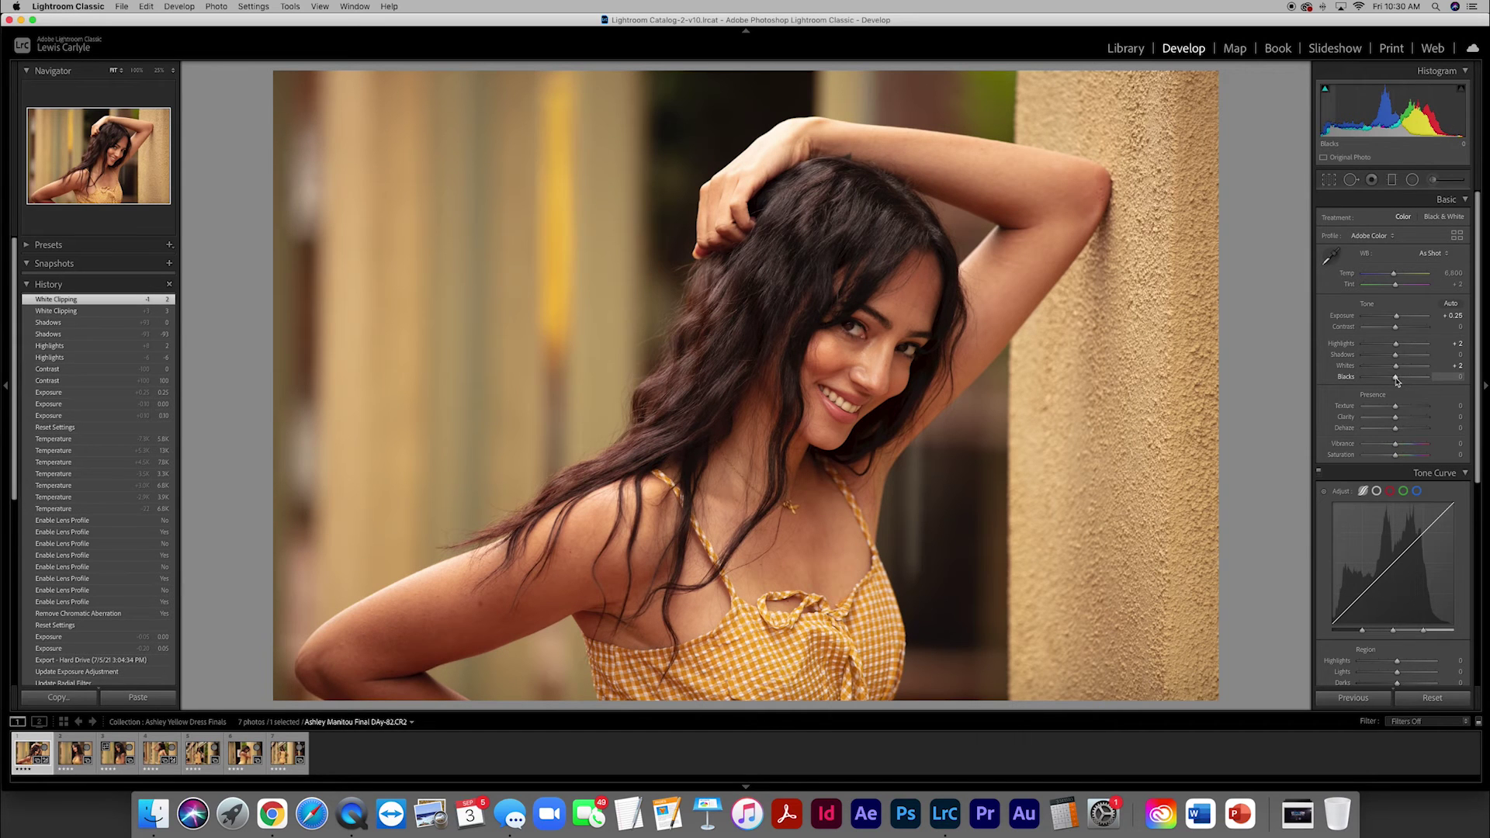
Try darkening the Blacks, then reset Blacks to 0.
{"action": "left_click_drag", "start_coordinate": [1396, 381], "coordinate": [1397, 380]}
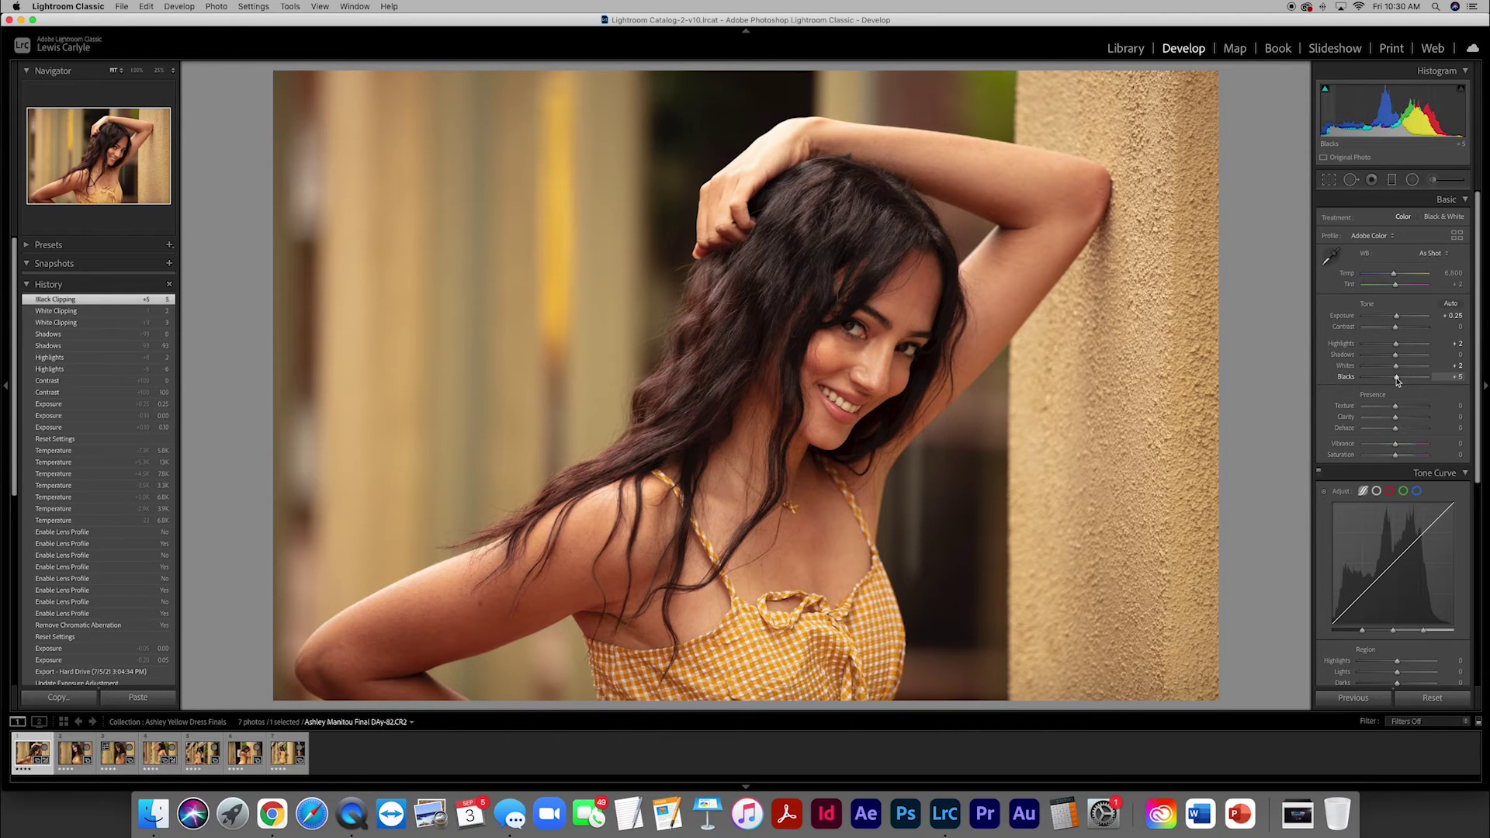
{"action": "left_click", "coordinate": [1447, 377]}
{"action": "type", "text": "0"}
{"action": "key", "text": "Return"}
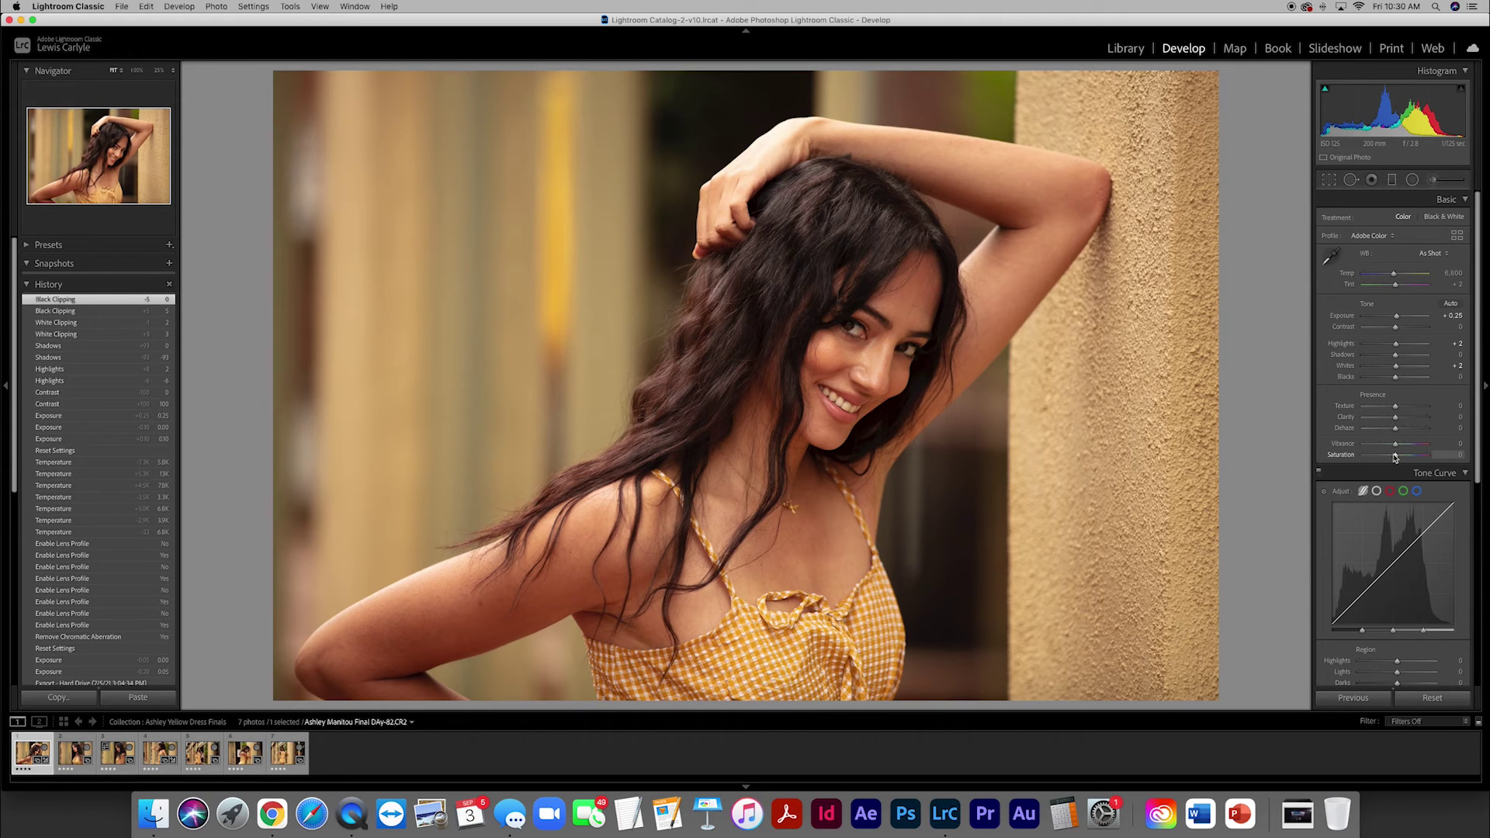
{"action": "left_click_drag", "start_coordinate": [1394, 457], "coordinate": [1411, 458]}
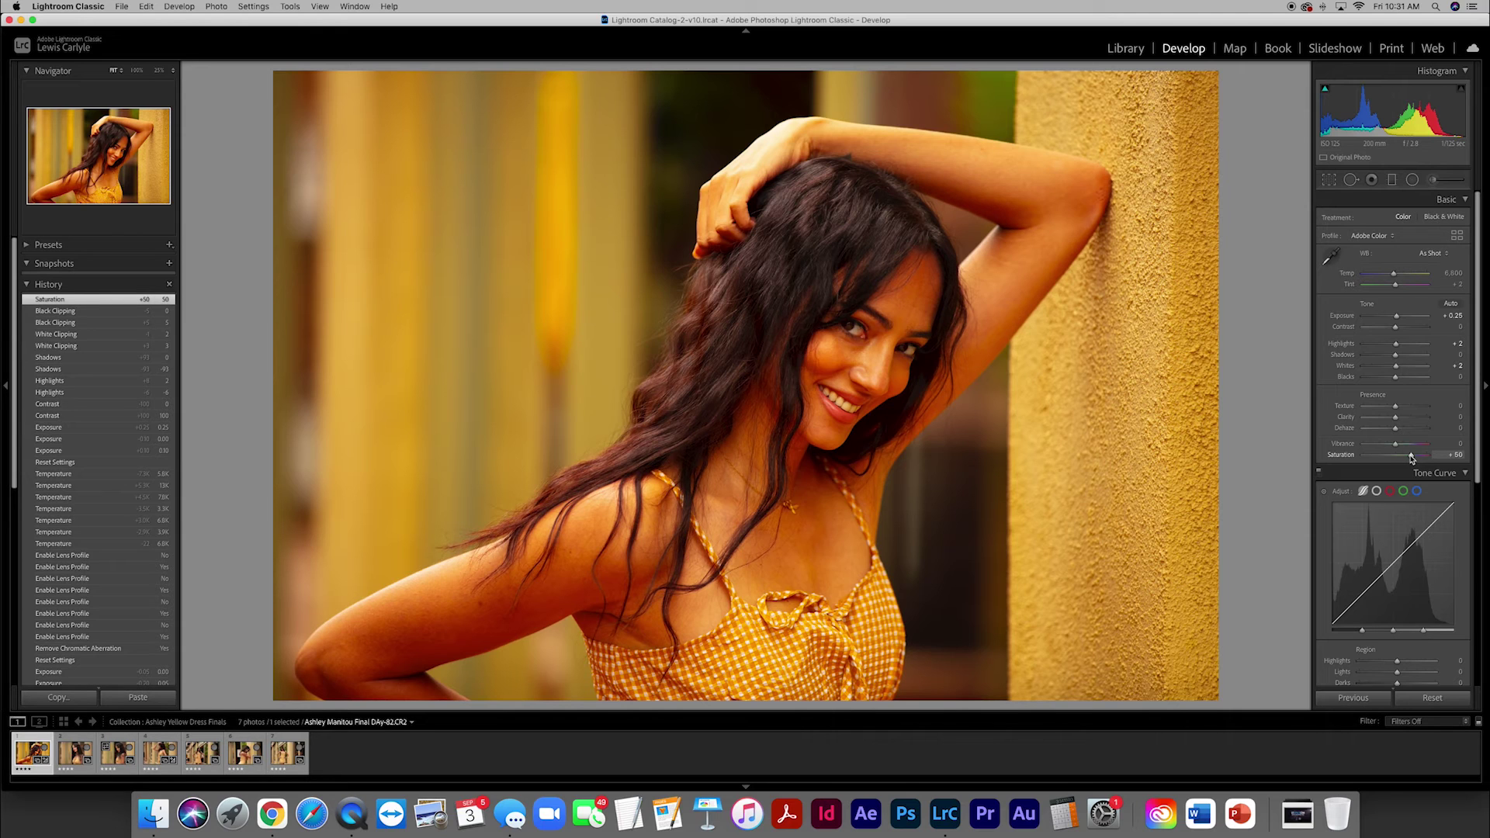
{"action": "left_click", "coordinate": [1448, 455]}
{"action": "type", "text": "0"}
{"action": "key", "text": "Return"}
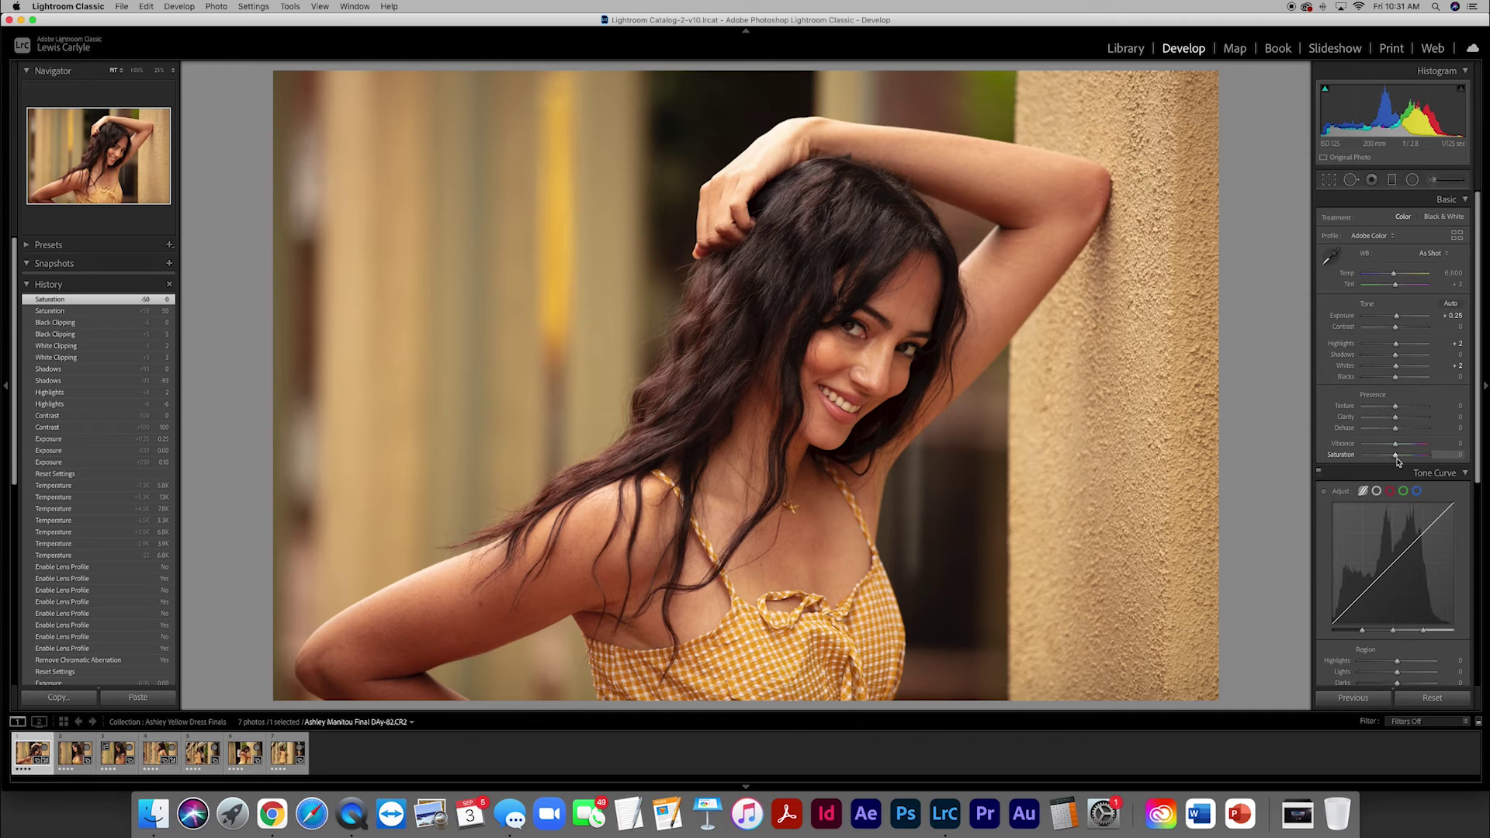
{"action": "scroll", "coordinate": [1397, 461], "scroll_direction": "down", "scroll_amount": 5}
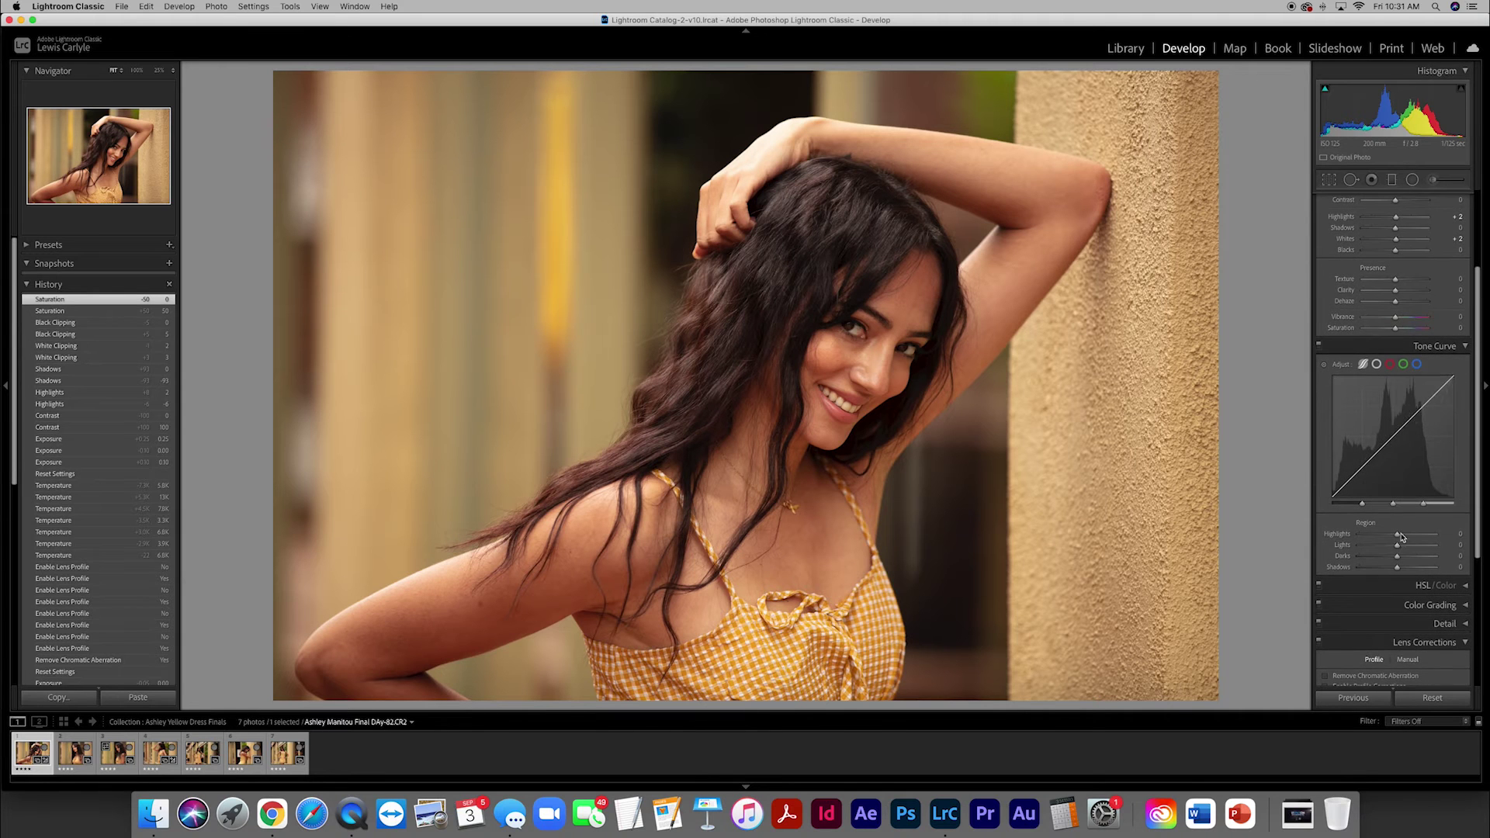
{"action": "left_click_drag", "start_coordinate": [1397, 534], "coordinate": [1384, 567]}
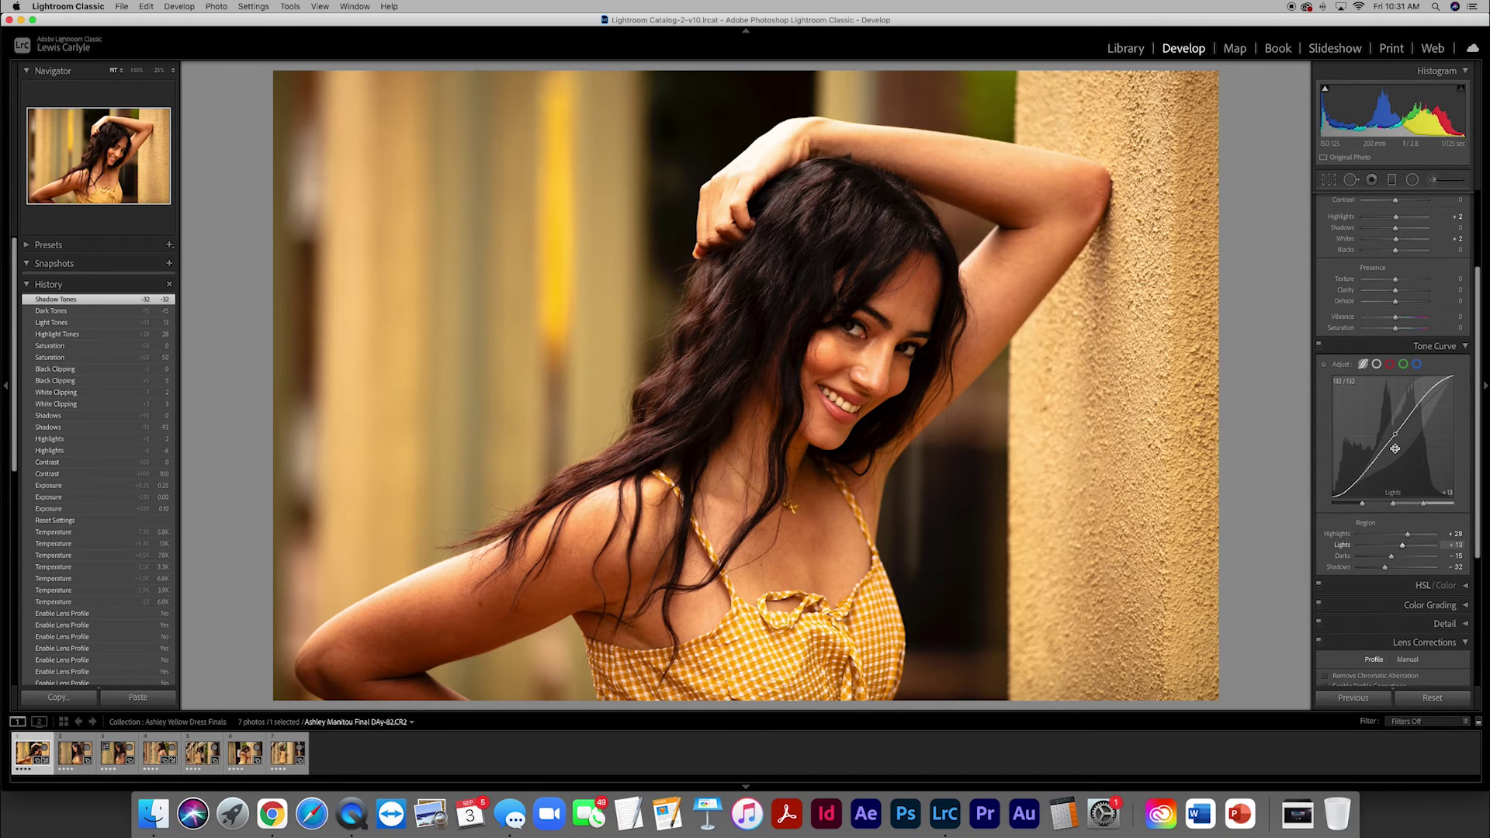
{"action": "left_click", "coordinate": [1449, 534]}
{"action": "type", "text": "0"}
{"action": "key", "text": "Tab"}
{"action": "type", "text": "0"}
{"action": "key", "text": "Tab"}
{"action": "type", "text": "0"}
{"action": "key", "text": "Tab"}
{"action": "type", "text": "0"}
{"action": "key", "text": "Tab"}
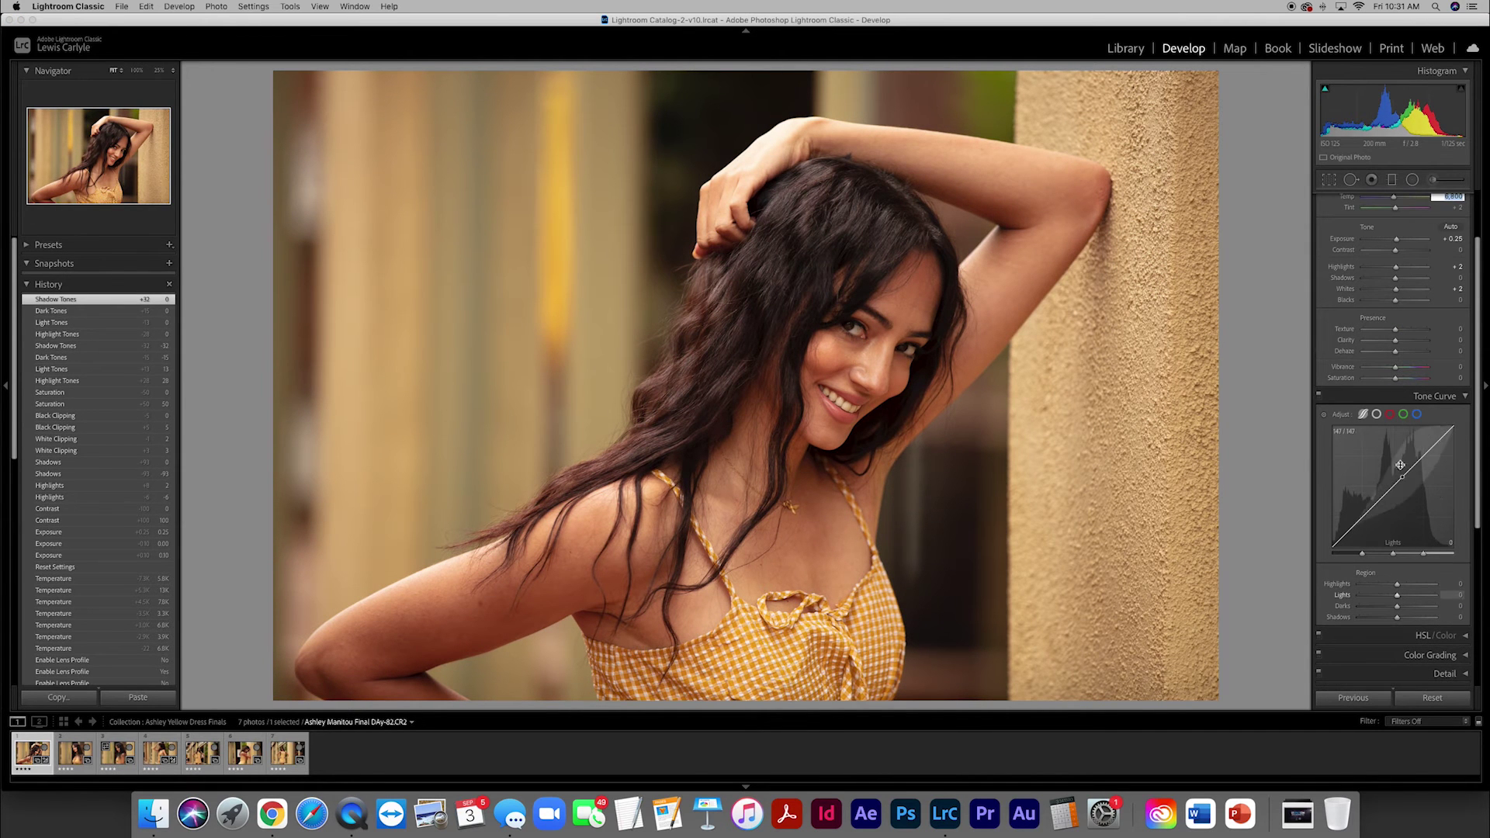
{"action": "scroll", "coordinate": [1392, 461], "scroll_direction": "down", "scroll_amount": 5}
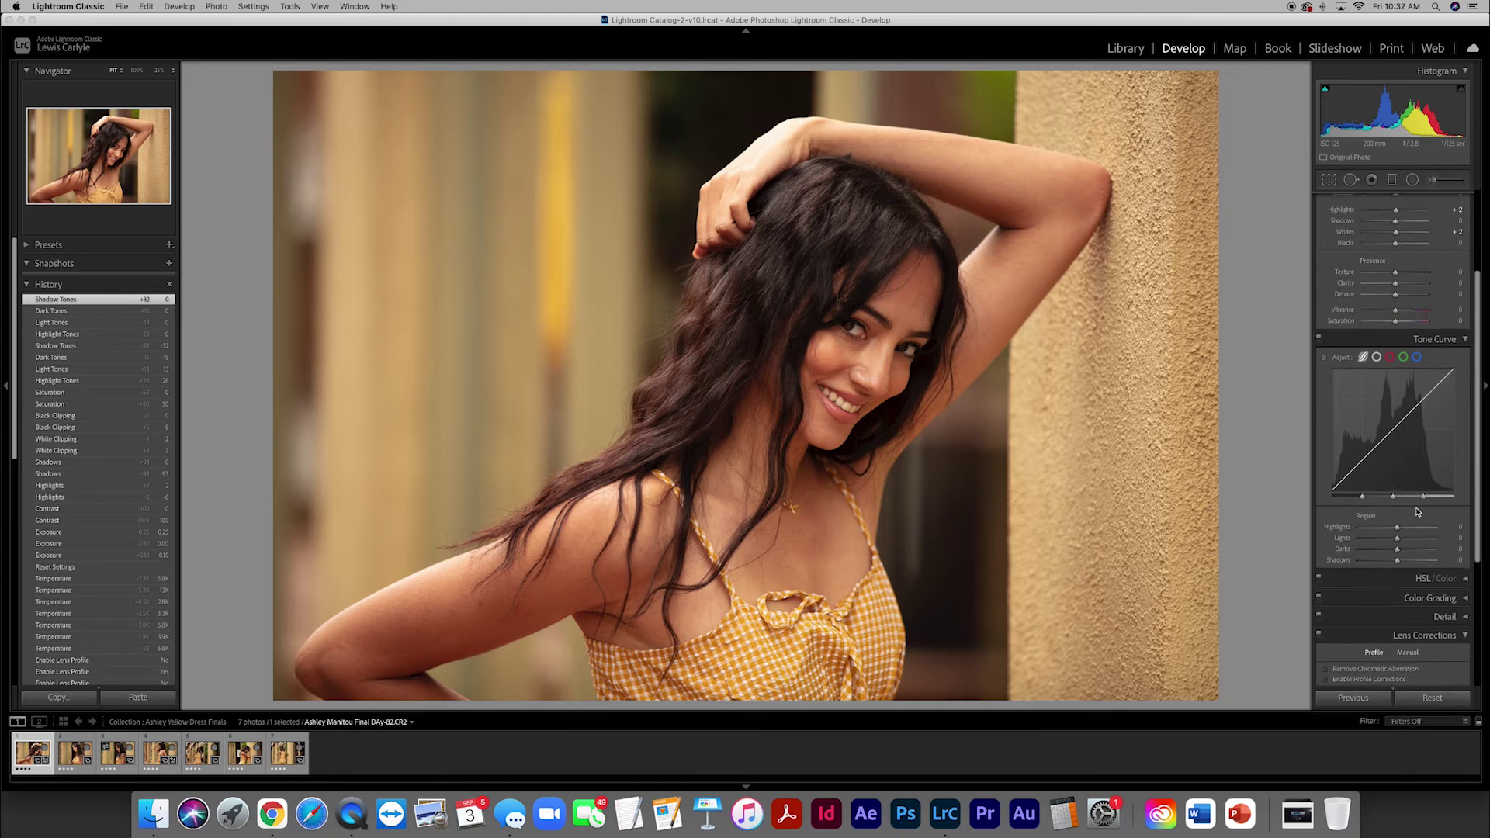
{"action": "scroll", "coordinate": [1403, 525], "scroll_direction": "down", "scroll_amount": 4}
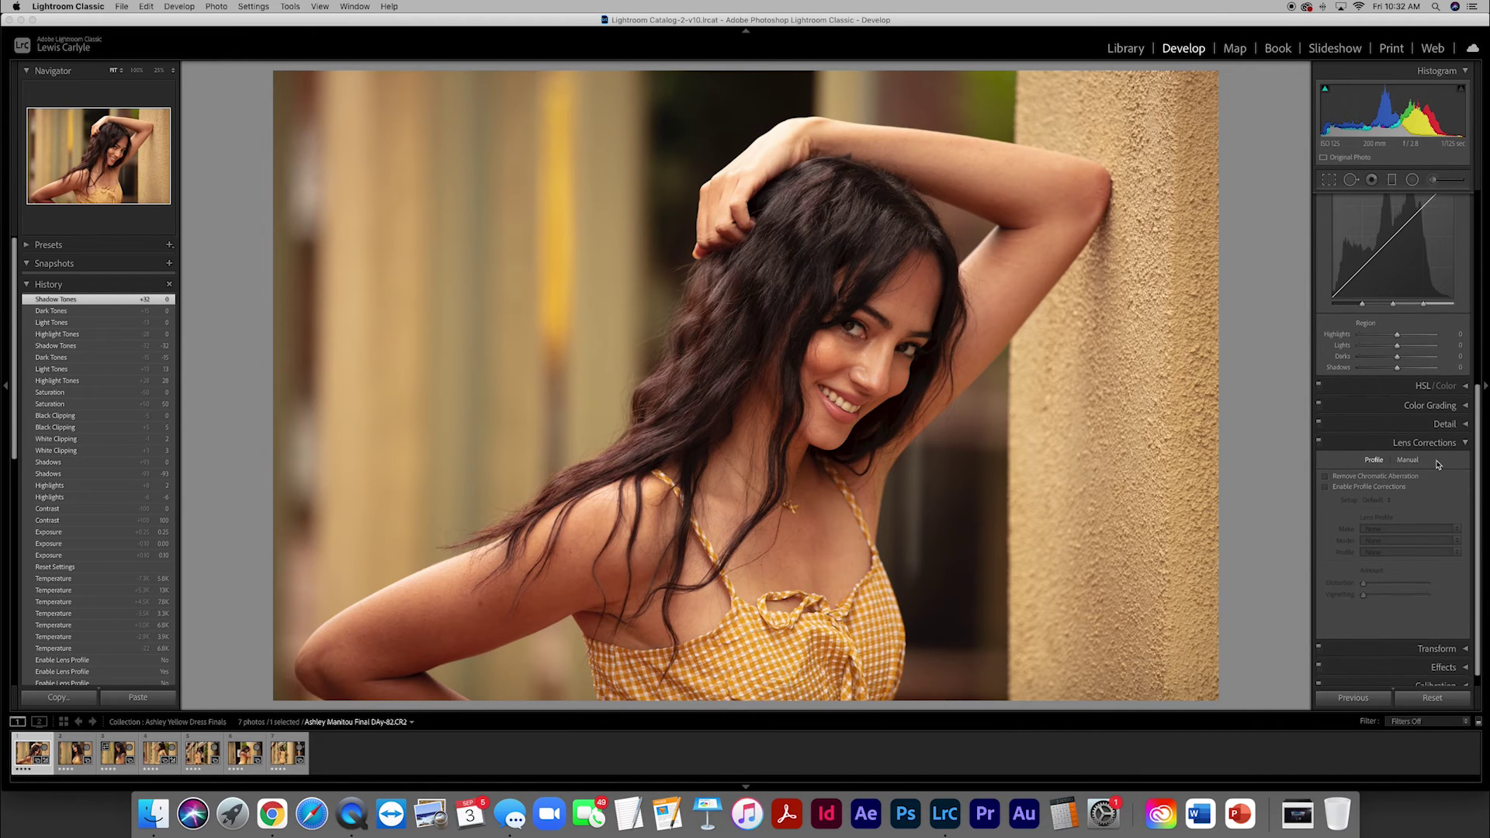
In HSL/Color's Luminance tab, brighten Orange luminance, then bring it back near 0.
{"action": "left_click", "coordinate": [1467, 388]}
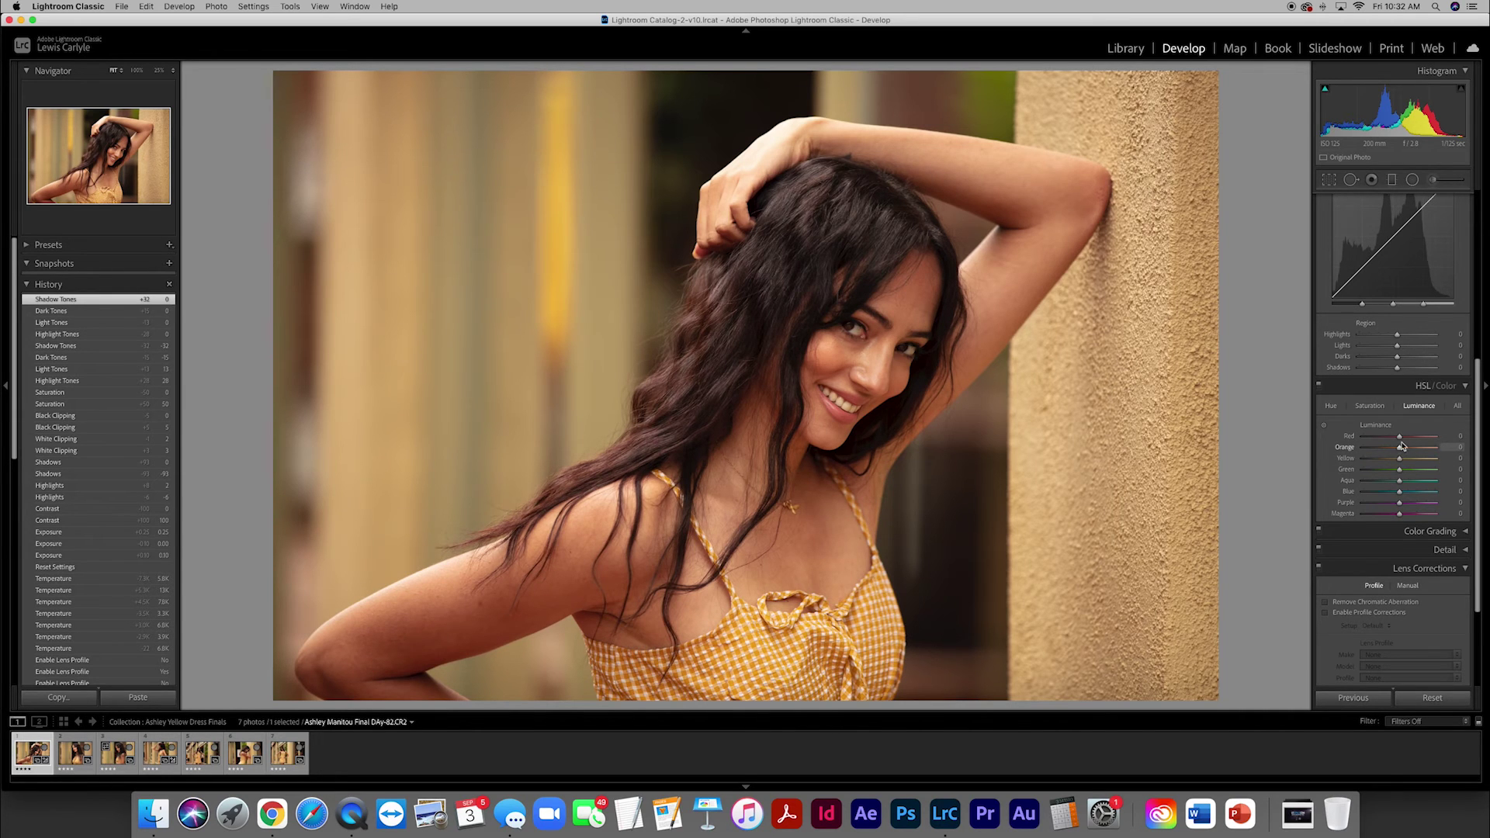
{"action": "left_click", "coordinate": [1331, 406]}
{"action": "left_click", "coordinate": [1369, 406]}
{"action": "left_click", "coordinate": [1415, 408]}
{"action": "mouse_move", "coordinate": [1399, 449]}
{"action": "left_mouse_down"}
{"action": "mouse_move", "coordinate": [1369, 449]}
{"action": "mouse_move", "coordinate": [1429, 450]}
{"action": "mouse_move", "coordinate": [1399, 453]}
{"action": "left_mouse_up"}
{"action": "mouse_move", "coordinate": [1400, 452]}
{"action": "left_mouse_down"}
{"action": "mouse_move", "coordinate": [1387, 452]}
{"action": "mouse_move", "coordinate": [1424, 450]}
{"action": "mouse_move", "coordinate": [1400, 452]}
{"action": "left_mouse_up"}
{"action": "left_click", "coordinate": [1370, 406]}
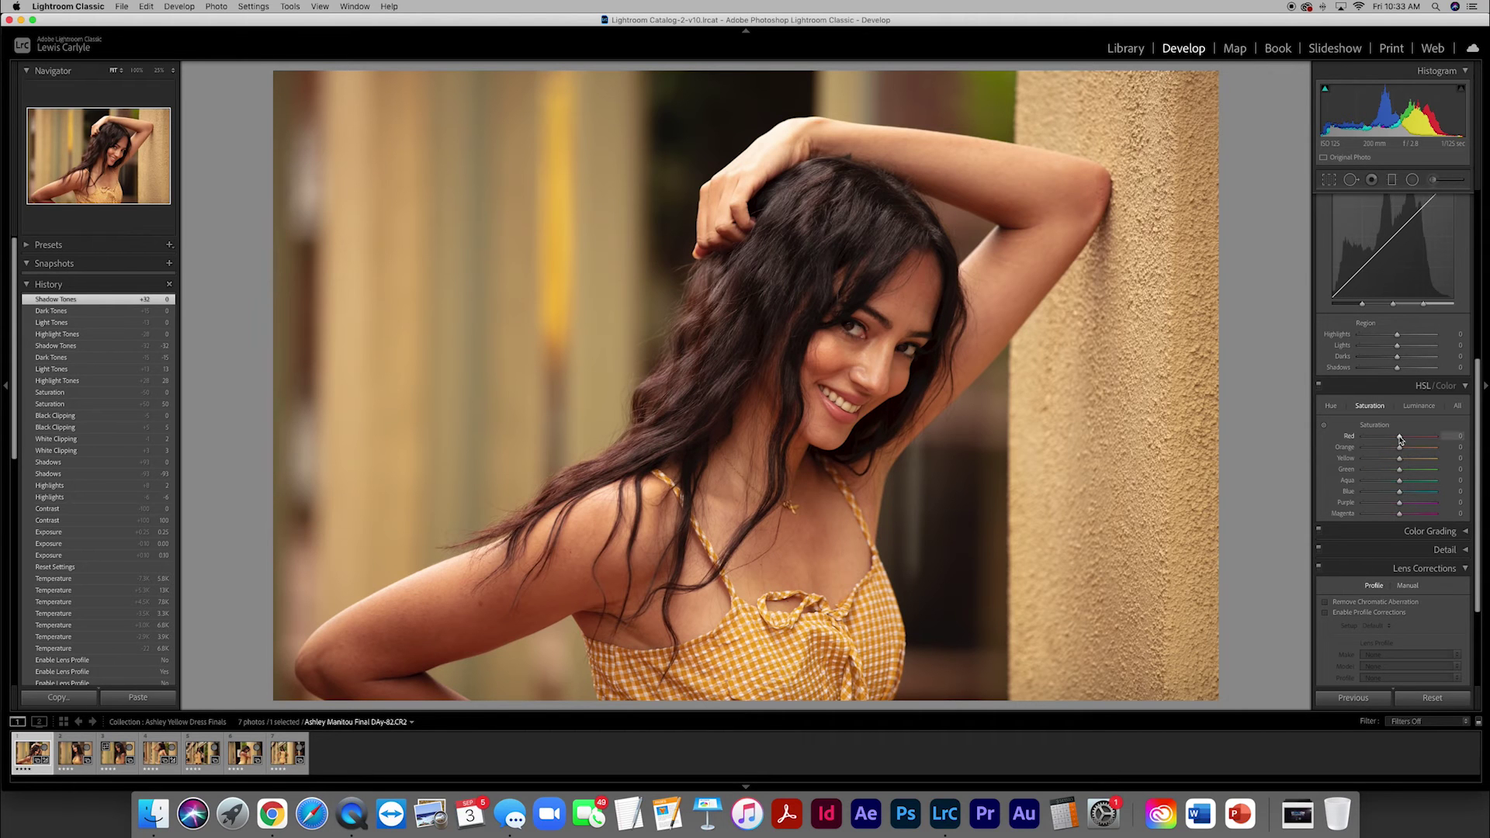
{"action": "left_click_drag", "start_coordinate": [1399, 439], "coordinate": [1314, 452]}
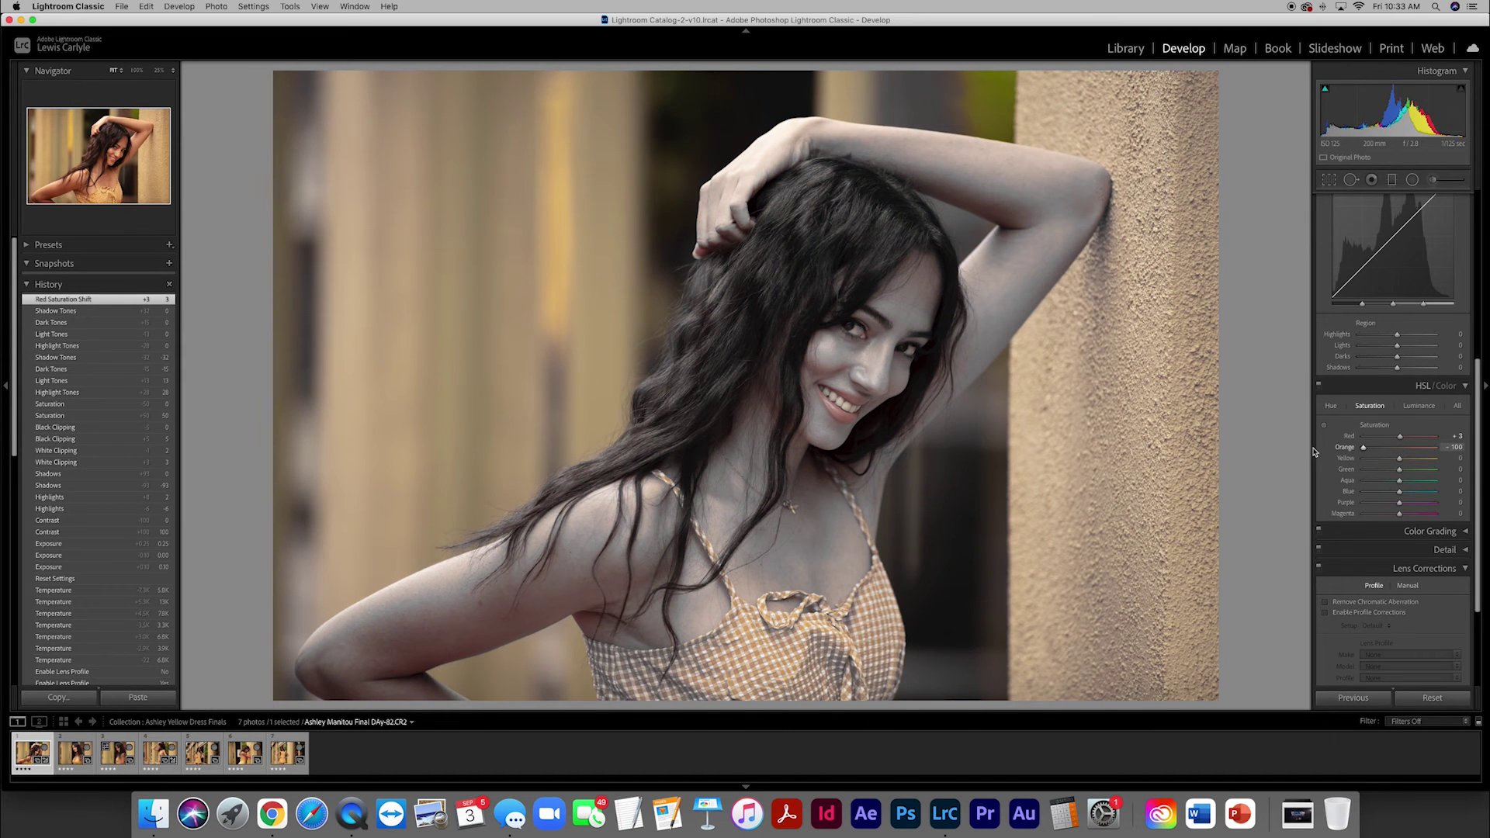
{"action": "left_click_drag", "start_coordinate": [1314, 452], "coordinate": [1400, 477]}
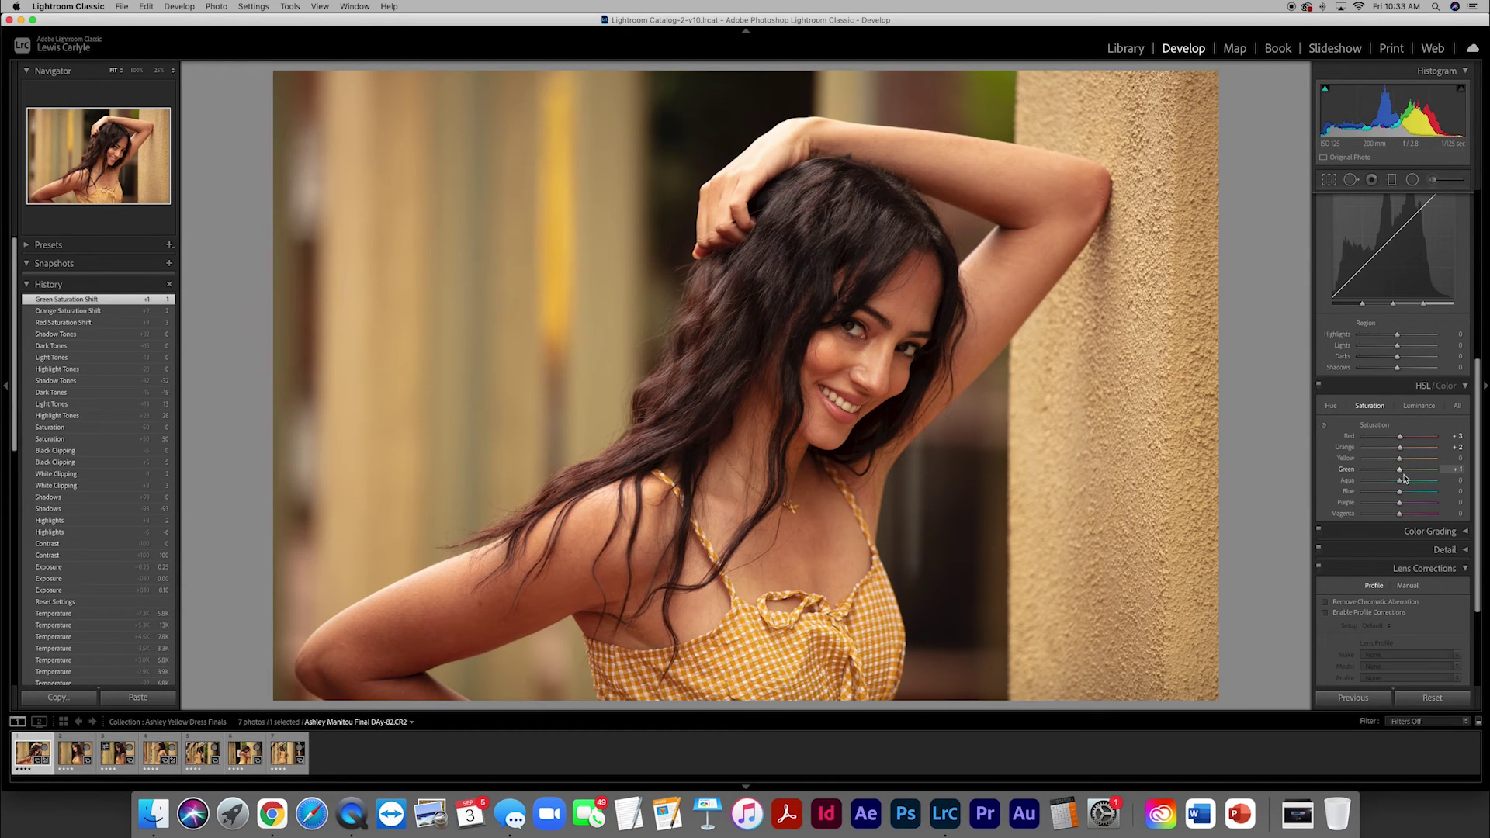
{"action": "left_click", "coordinate": [1331, 408]}
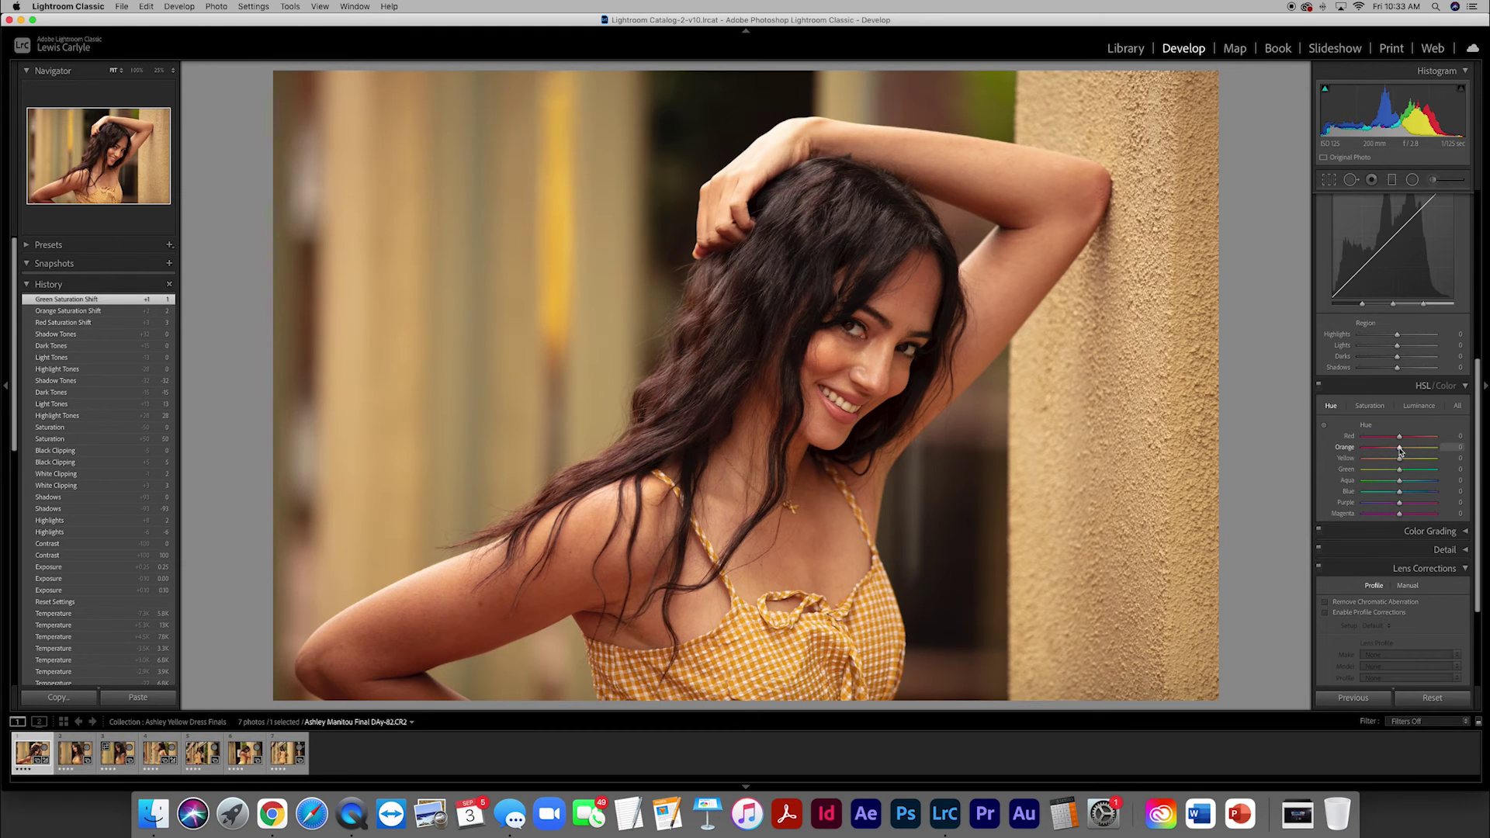
{"action": "mouse_move", "coordinate": [1400, 450]}
{"action": "left_mouse_down"}
{"action": "mouse_move", "coordinate": [1446, 451]}
{"action": "mouse_move", "coordinate": [1360, 453]}
{"action": "mouse_move", "coordinate": [1400, 453]}
{"action": "left_mouse_up"}
{"action": "left_click", "coordinate": [1369, 405]}
{"action": "left_click", "coordinate": [1453, 436]}
{"action": "type", "text": "0"}
{"action": "key", "text": "Tab"}
{"action": "type", "text": "0"}
{"action": "key", "text": "Tab"}
{"action": "key", "text": "Tab"}
{"action": "type", "text": "0"}
{"action": "key", "text": "Tab"}
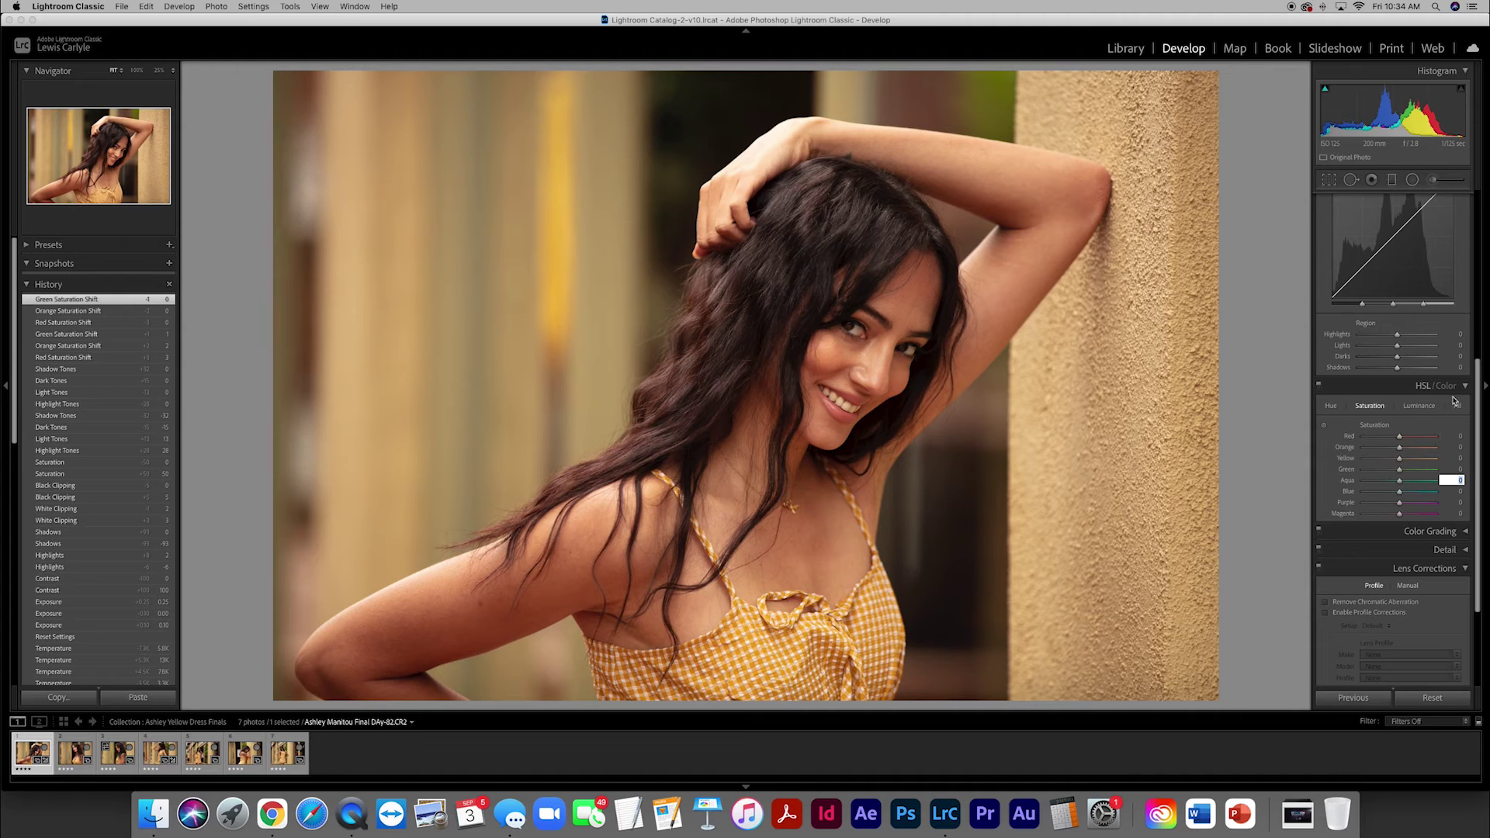
{"action": "left_click_drag", "start_coordinate": [1477, 446], "coordinate": [1474, 267]}
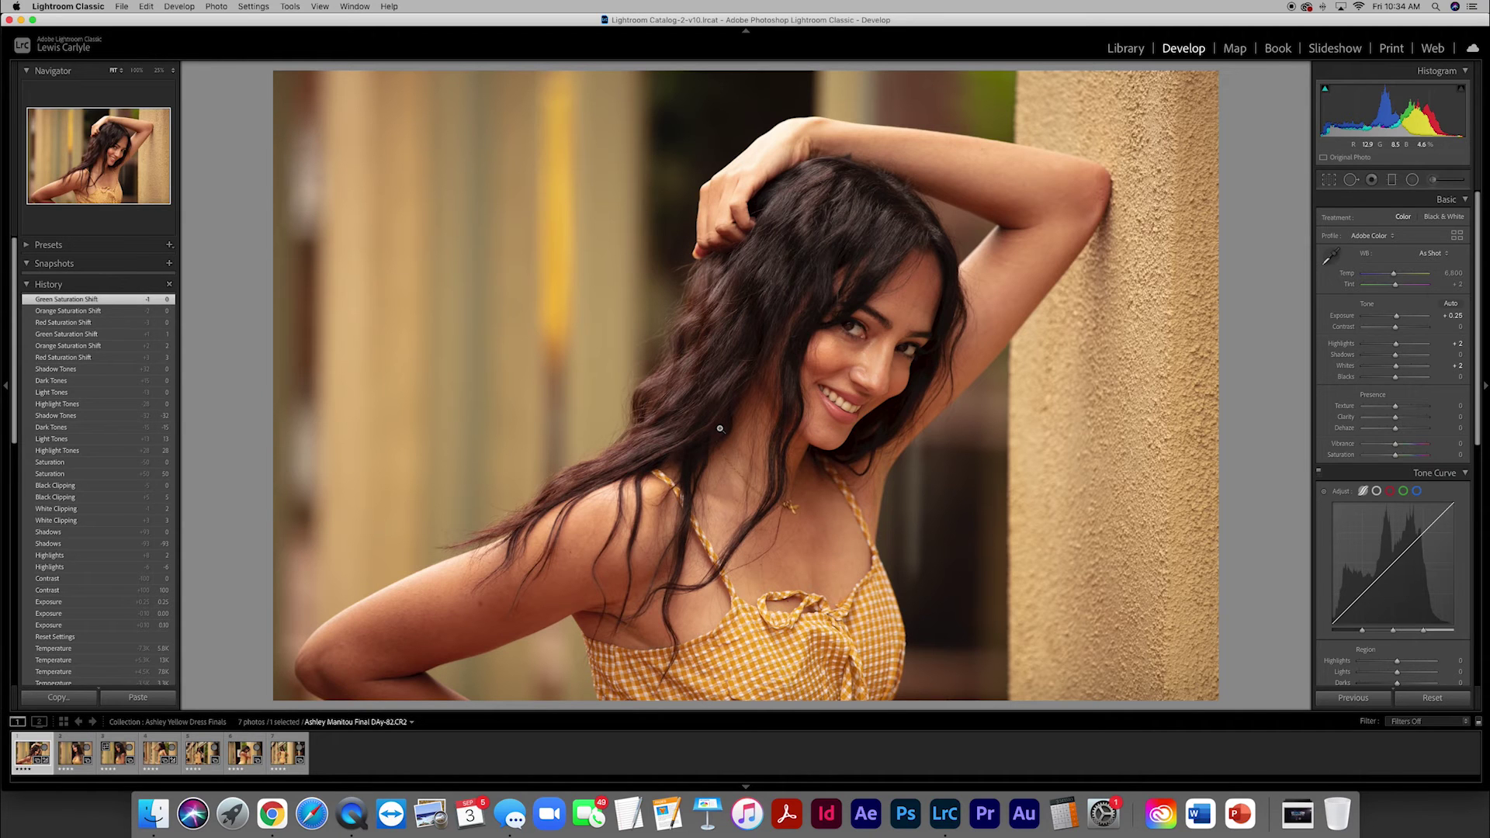
Darken the left background with a graduated filter at -0.92 exposure, then add a diagonal gradient.
{"action": "left_click", "coordinate": [1392, 181]}
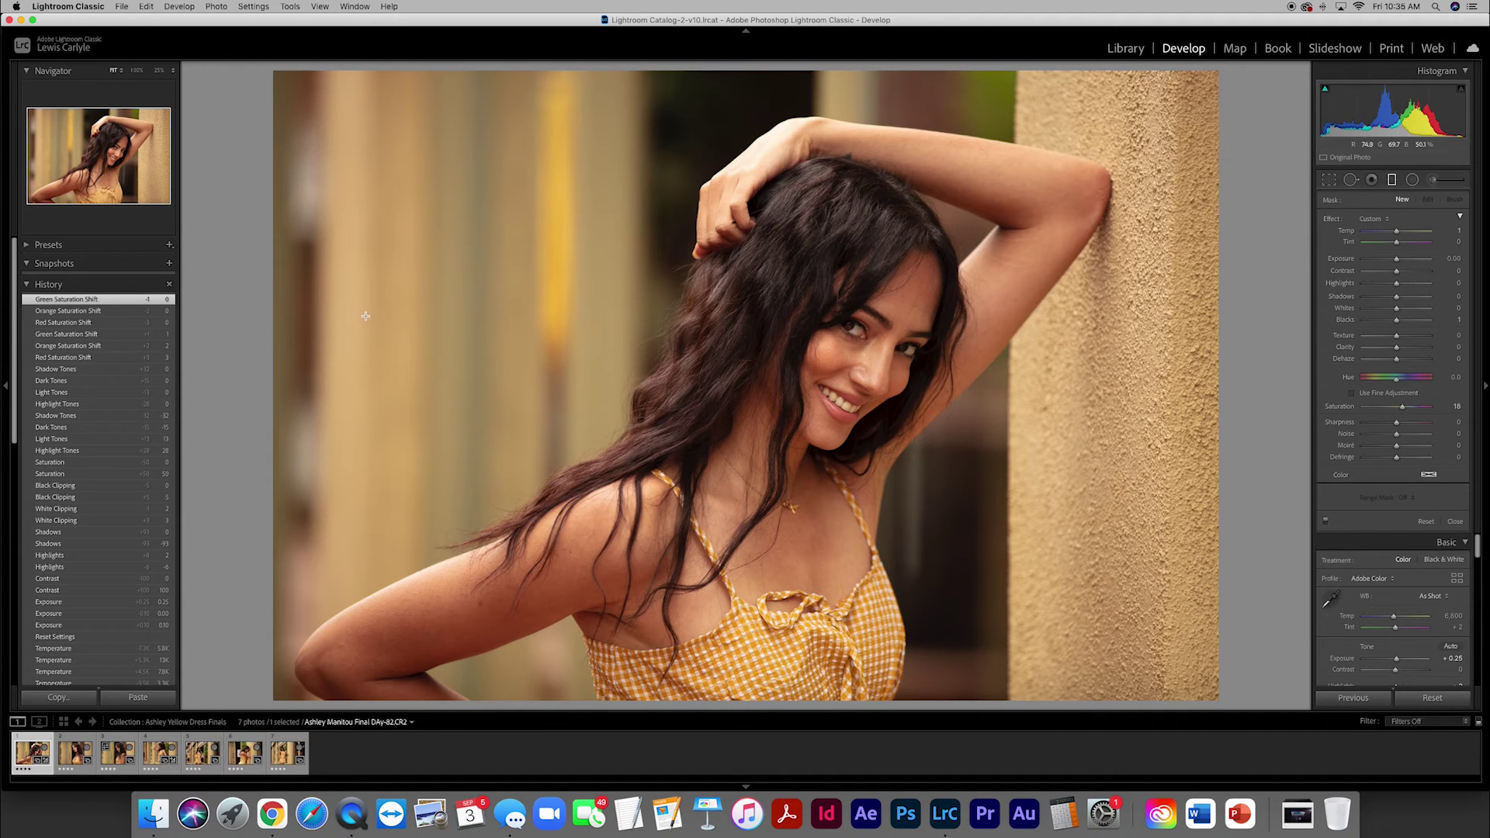
{"action": "left_click_drag", "start_coordinate": [336, 329], "coordinate": [742, 331]}
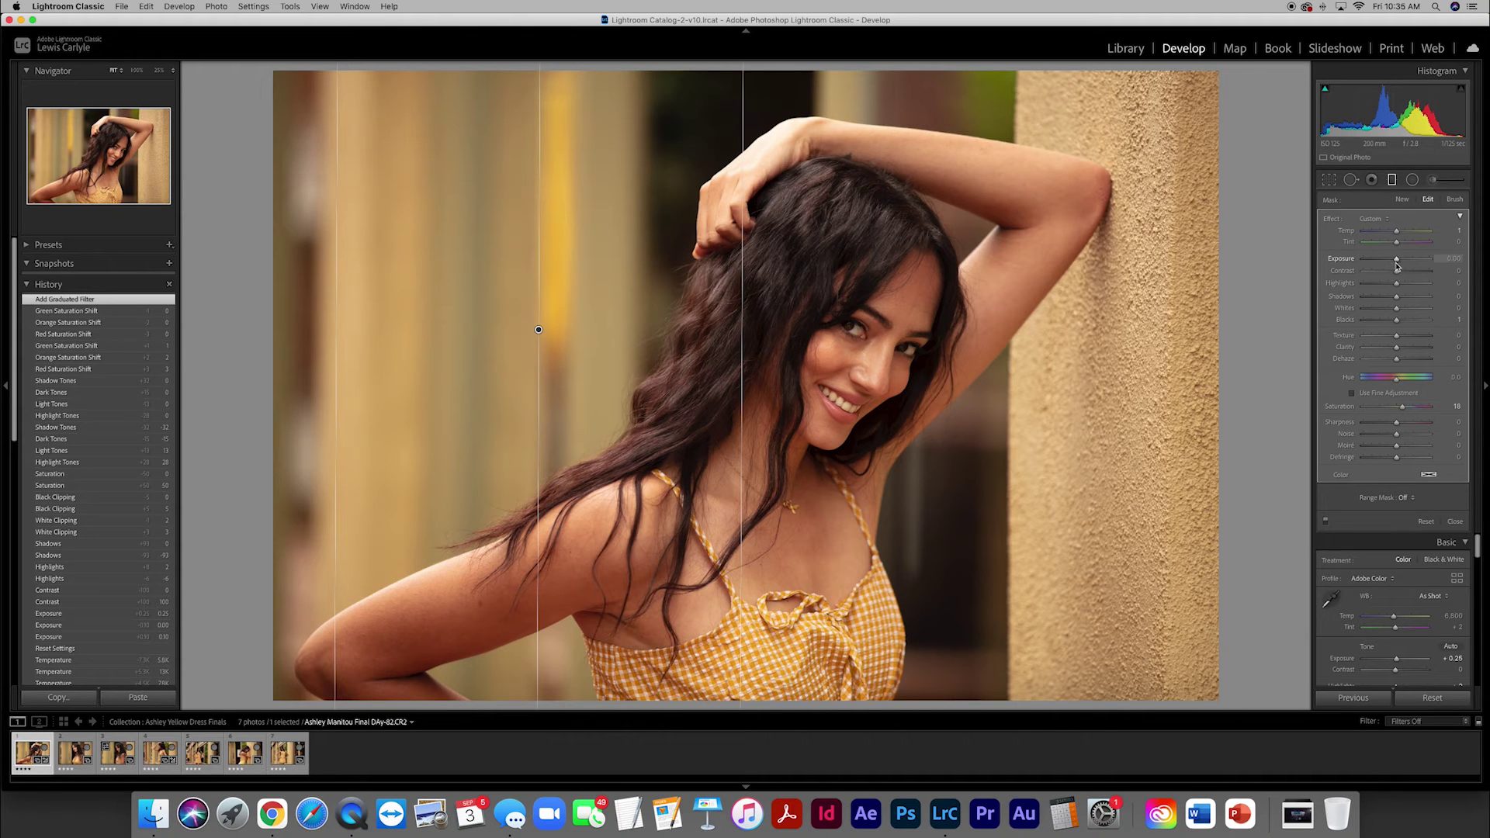
{"action": "left_click_drag", "start_coordinate": [1397, 262], "coordinate": [1366, 262]}
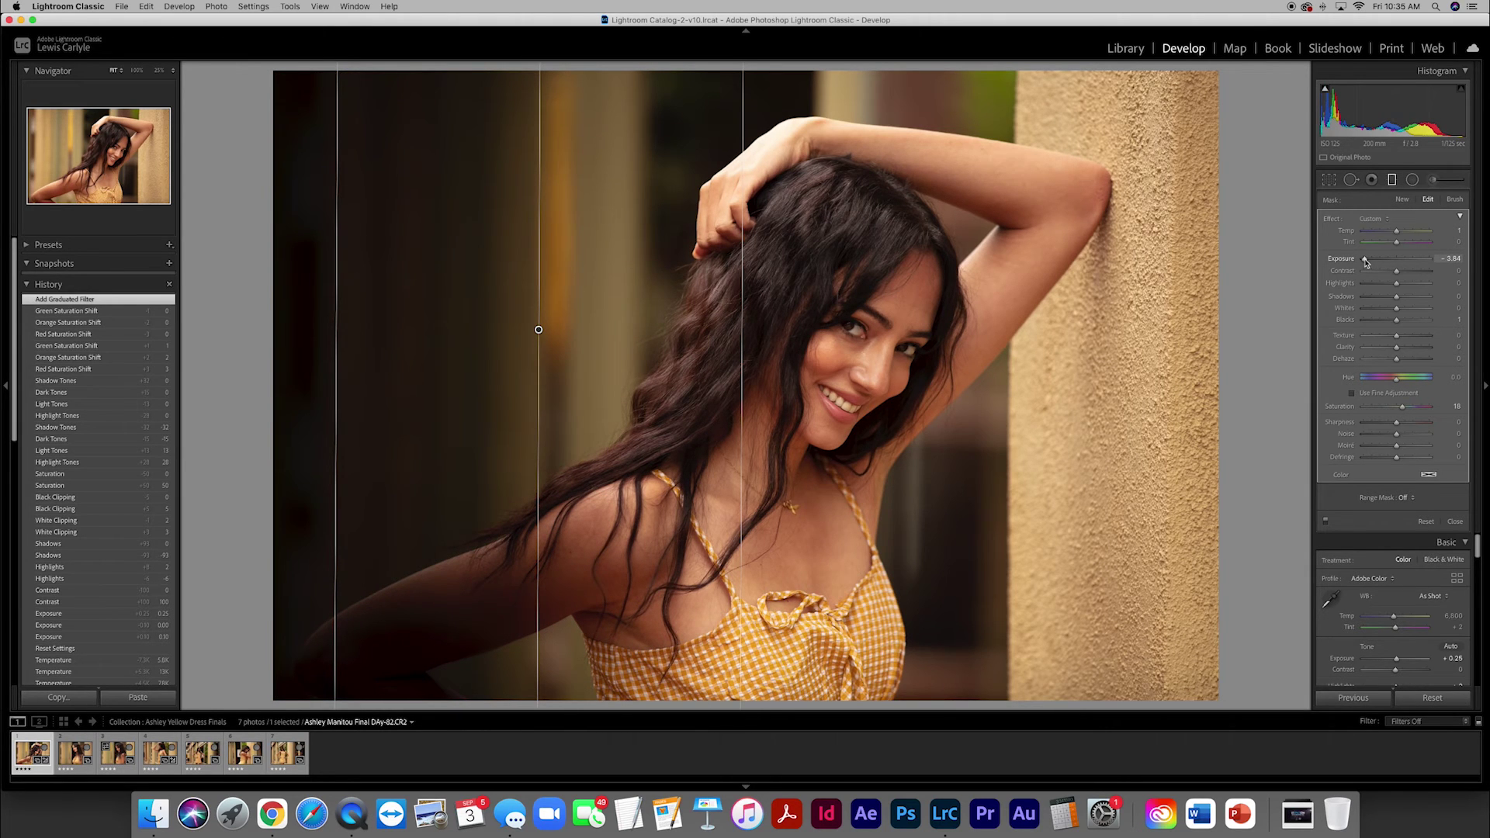
{"action": "left_click_drag", "start_coordinate": [1365, 263], "coordinate": [1387, 264]}
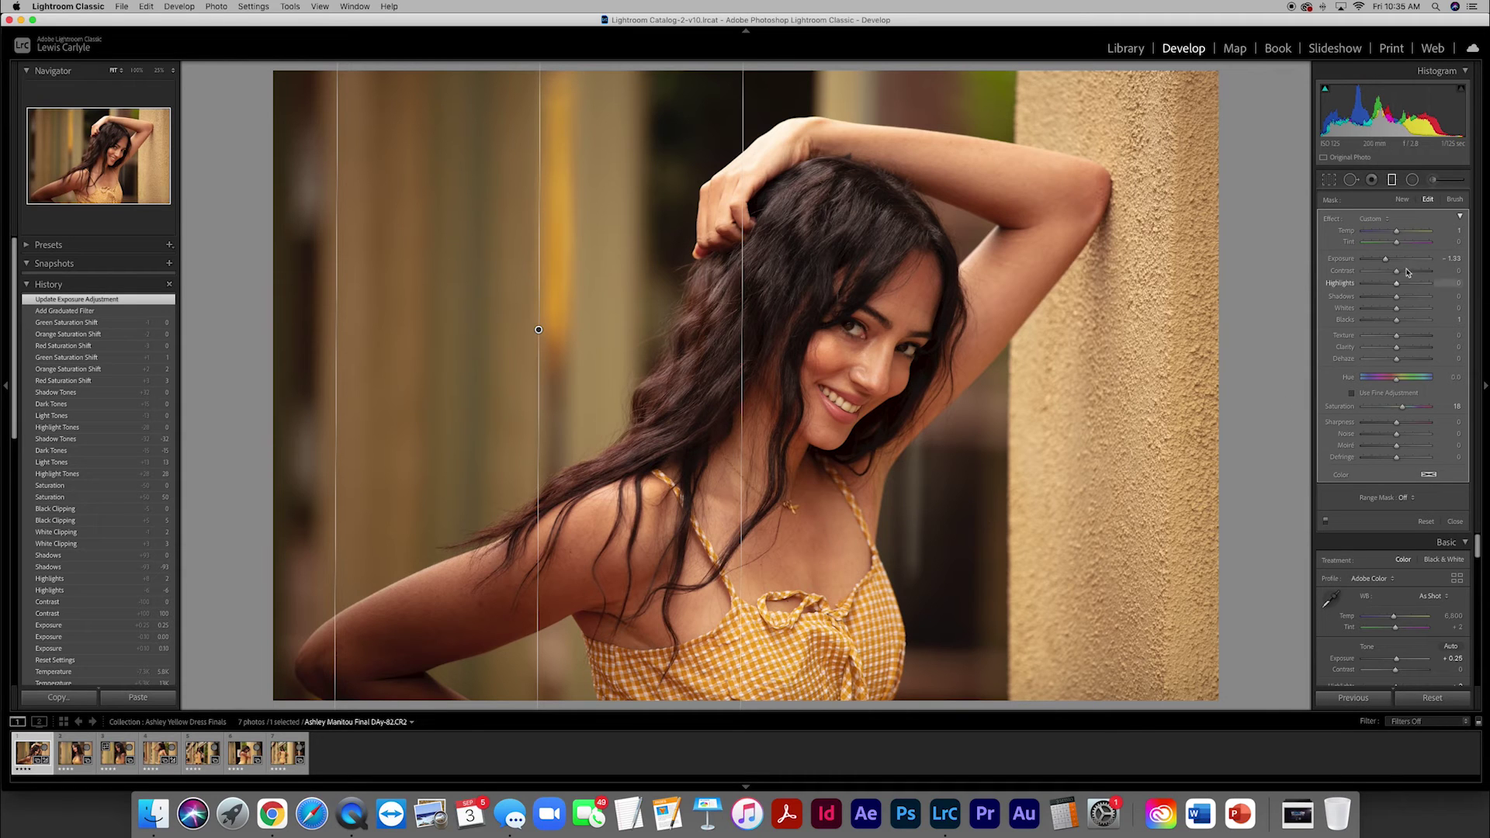
{"action": "left_click_drag", "start_coordinate": [1385, 260], "coordinate": [1390, 261]}
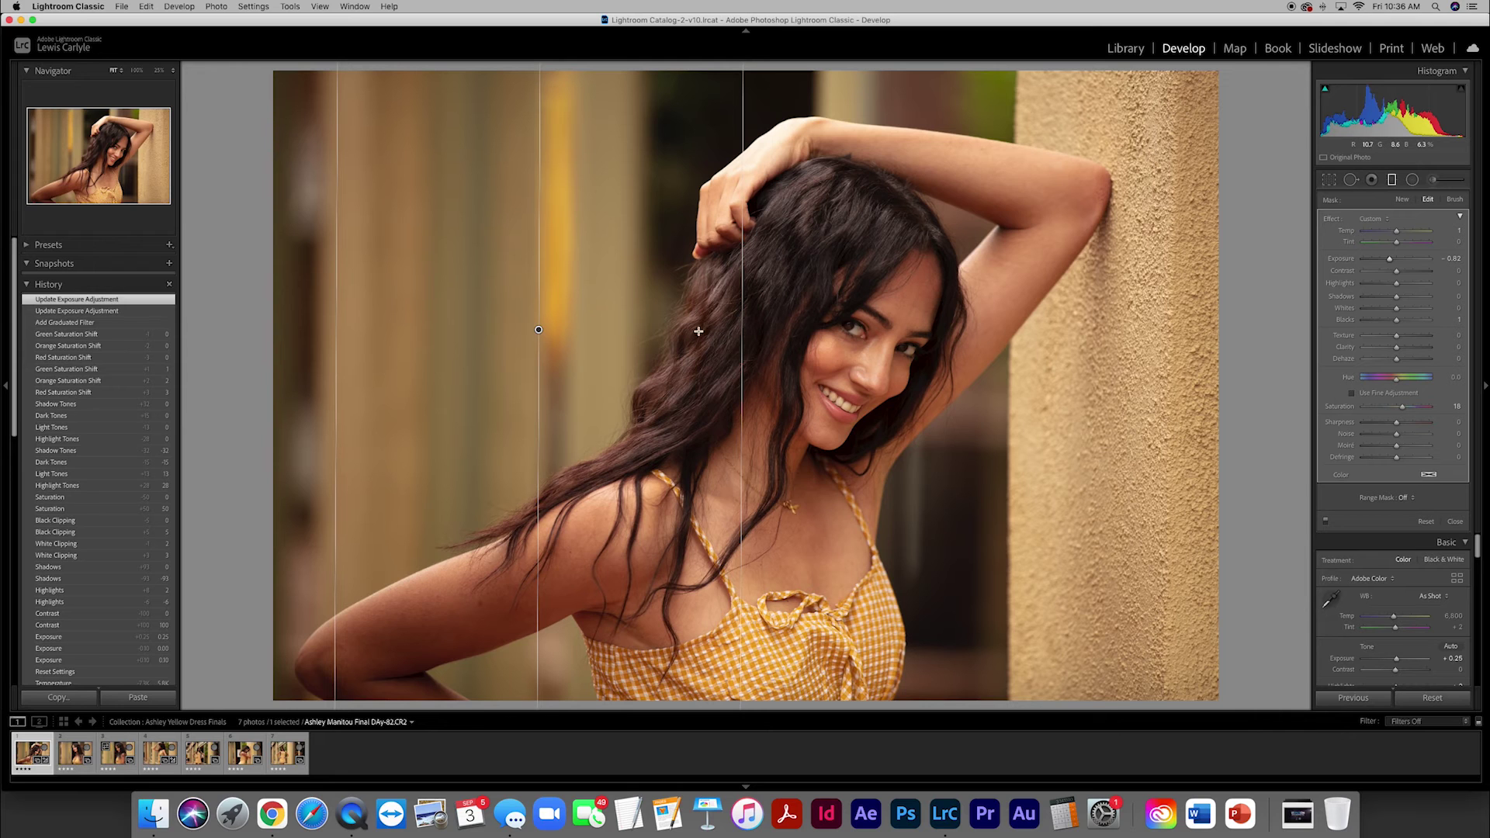
{"action": "left_click_drag", "start_coordinate": [544, 324], "coordinate": [574, 349]}
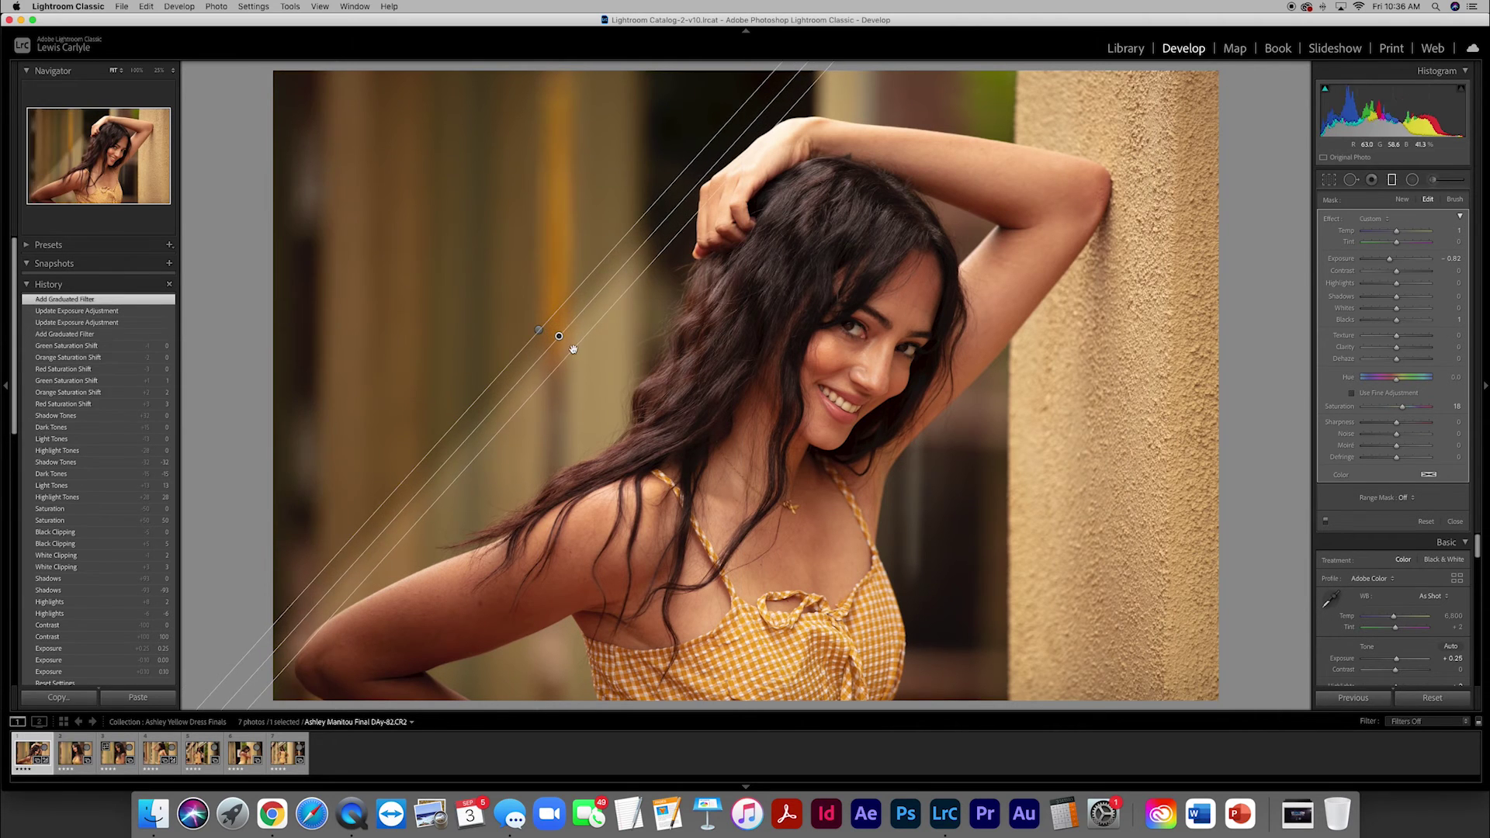
Replace the left gradient with a diagonal graduated filter at about -0.76 exposure, slightly warmed.
{"action": "key", "text": "super+z"}
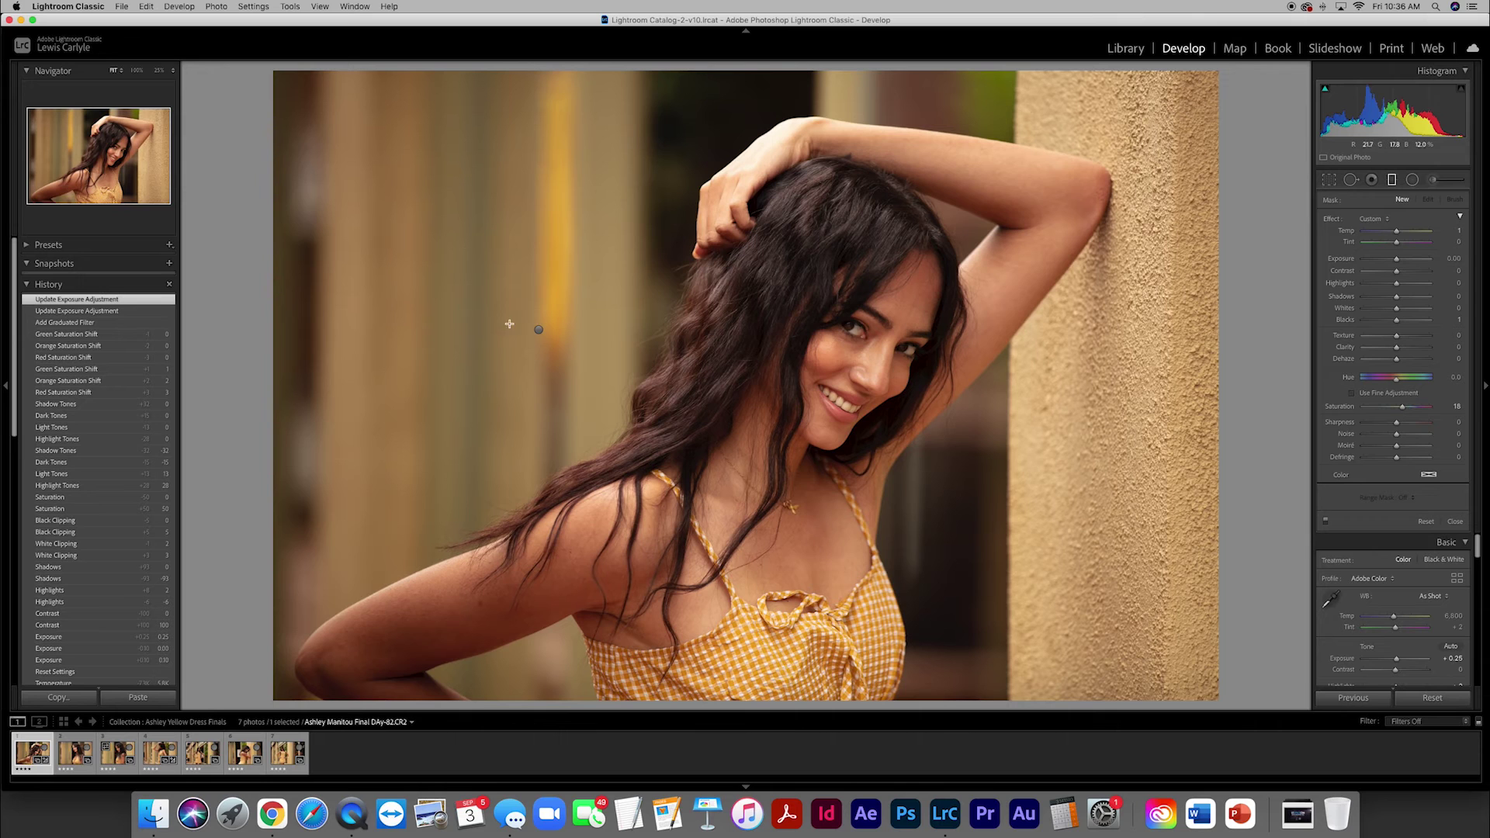
{"action": "left_click", "coordinate": [535, 328]}
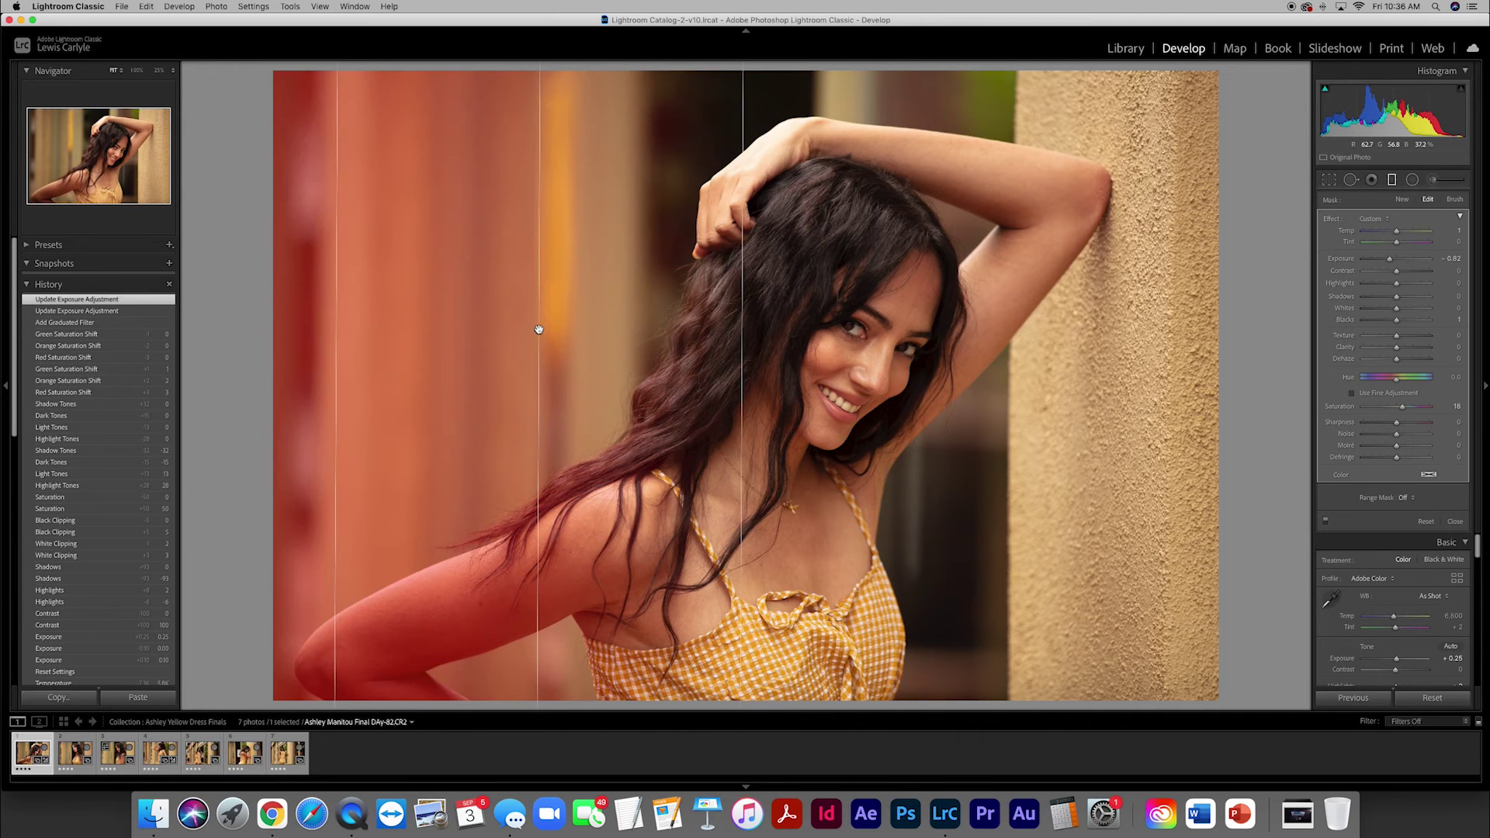
{"action": "key", "text": "Delete"}
{"action": "left_click_drag", "start_coordinate": [356, 165], "coordinate": [652, 420]}
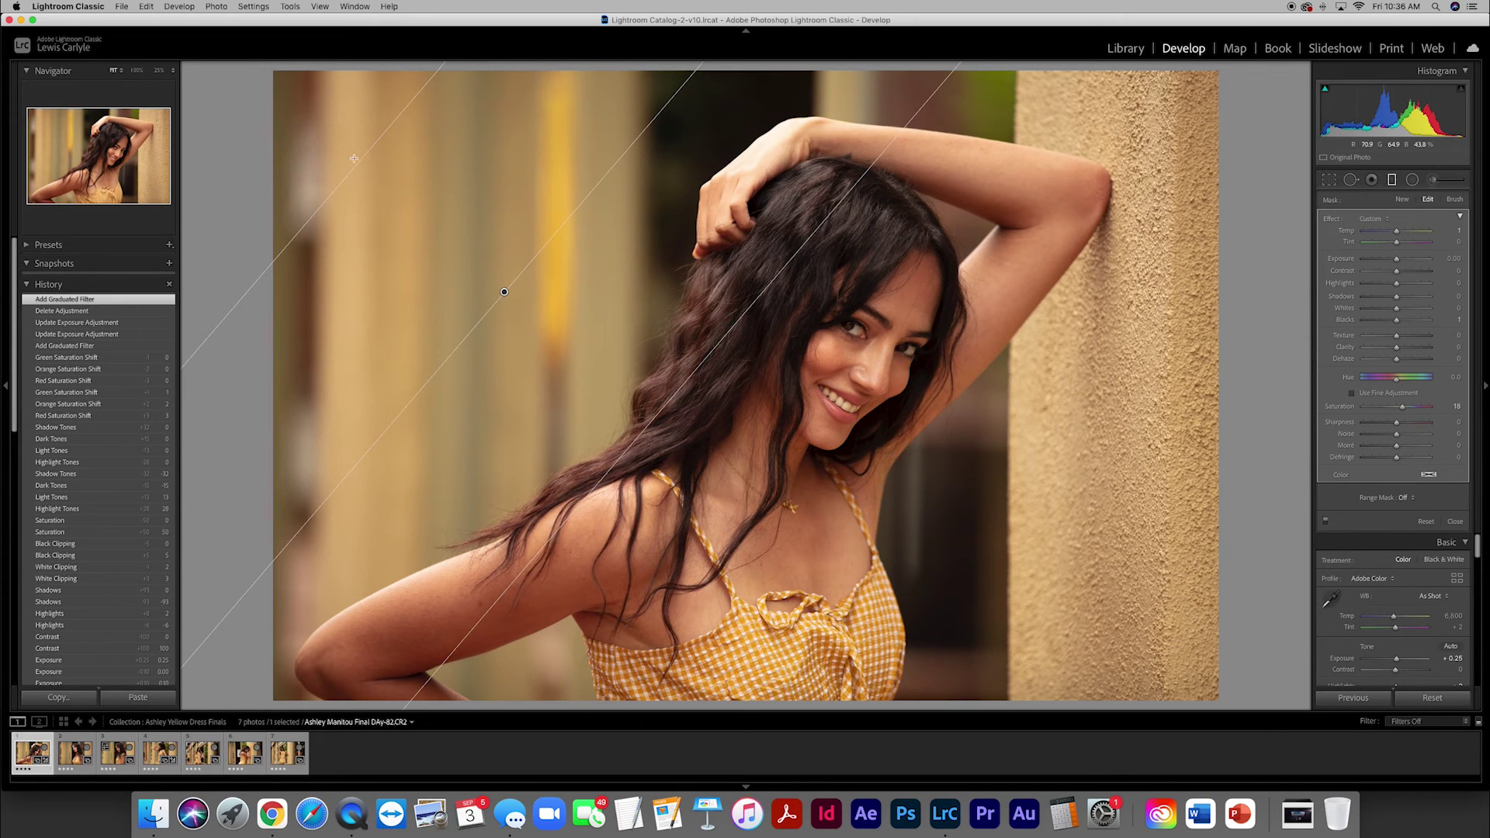
{"action": "left_click_drag", "start_coordinate": [1396, 259], "coordinate": [1392, 263]}
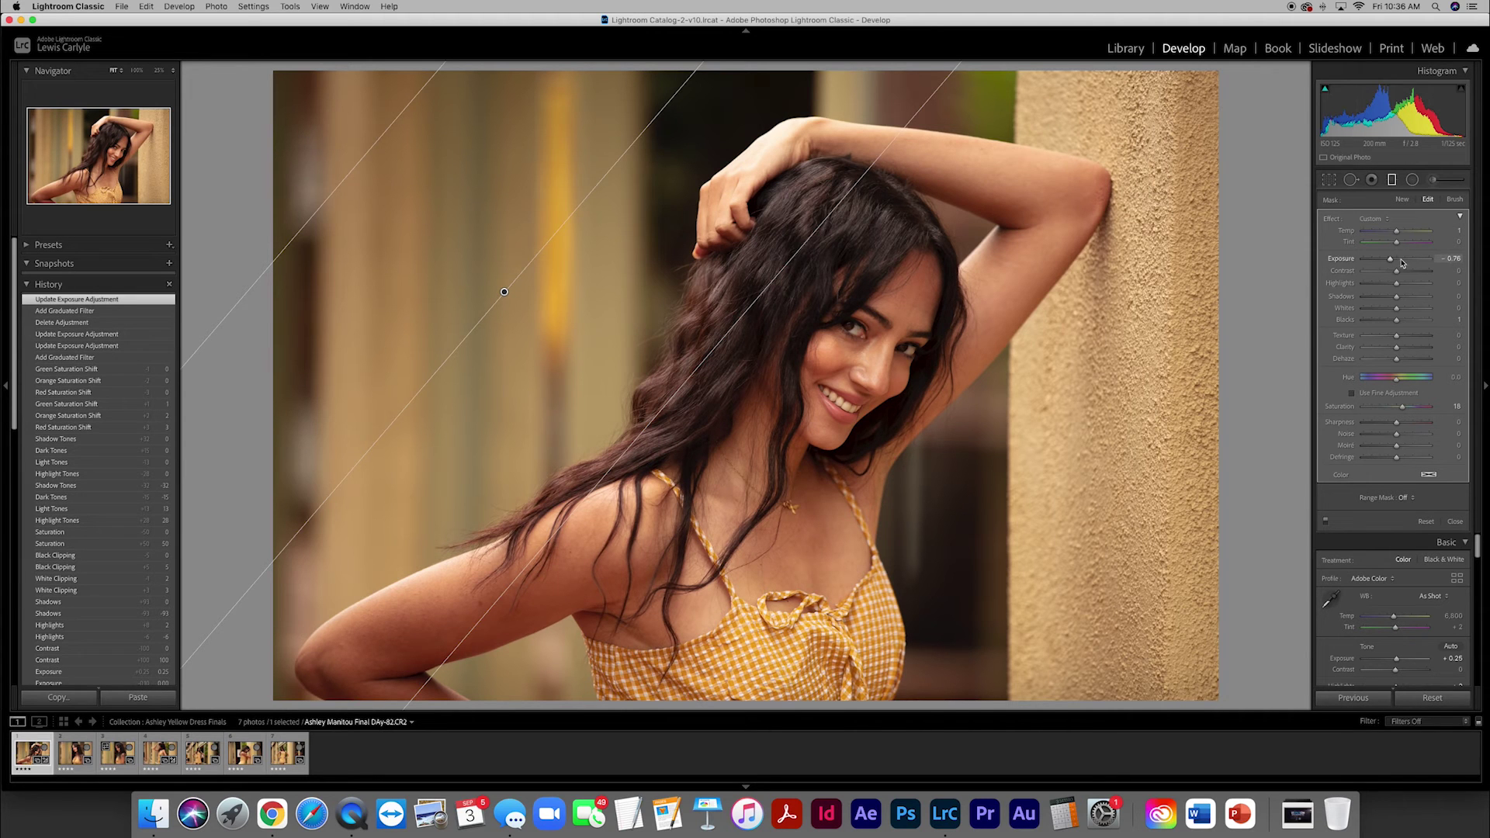
{"action": "mouse_move", "coordinate": [1396, 232]}
{"action": "left_mouse_down"}
{"action": "mouse_move", "coordinate": [1376, 233]}
{"action": "mouse_move", "coordinate": [1435, 233]}
{"action": "mouse_move", "coordinate": [1375, 234]}
{"action": "mouse_move", "coordinate": [1398, 237]}
{"action": "left_mouse_up"}
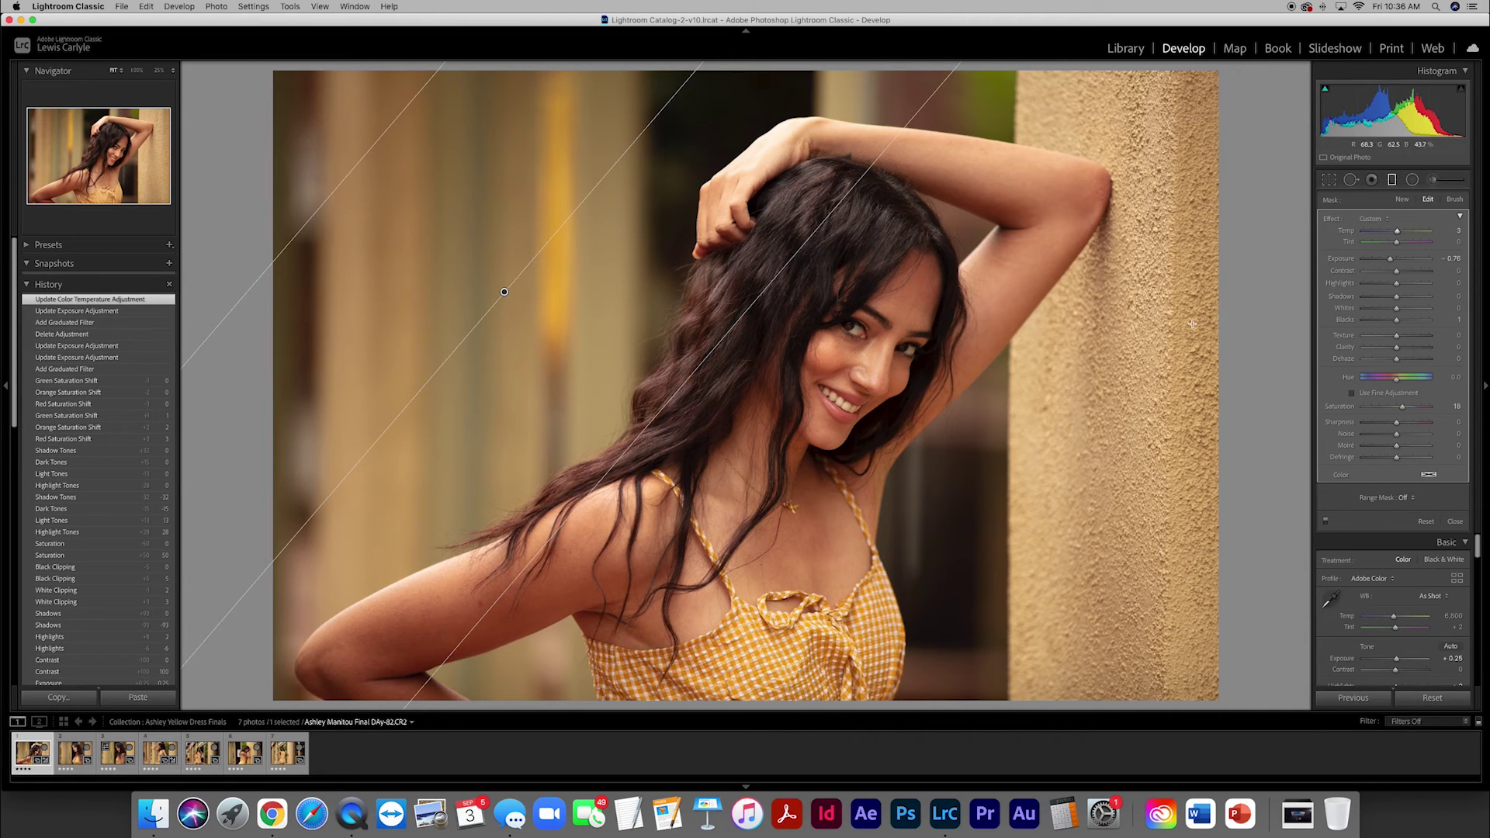
Drag a graduated filter leftward from the right-hand wall, applying -0.78 exposure.
{"action": "left_click_drag", "start_coordinate": [1188, 324], "coordinate": [977, 327]}
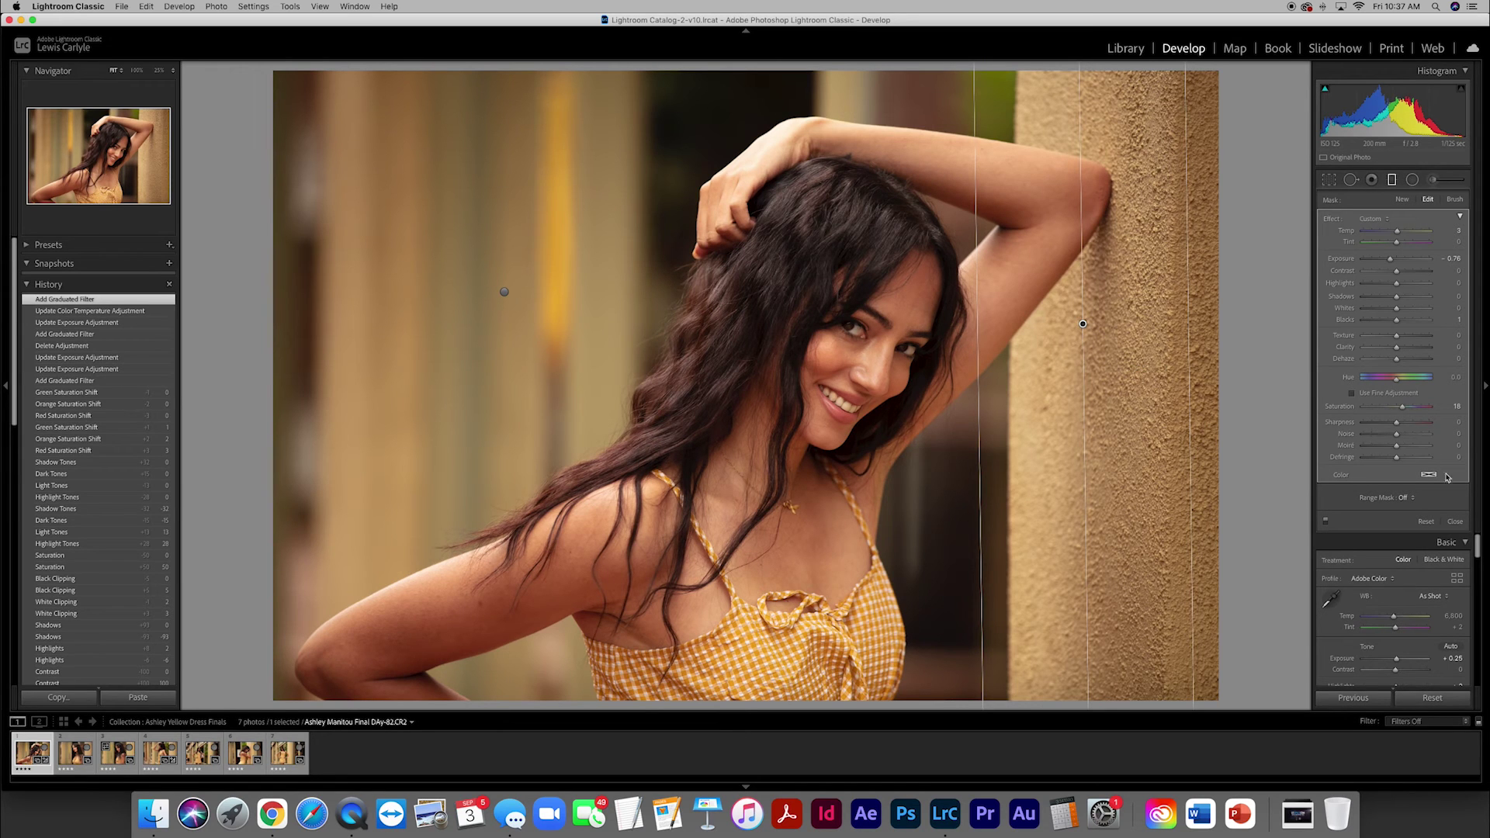
Brighten the first eye with a tilted radial filter at +0.30 exposure.
{"action": "left_click", "coordinate": [1455, 524]}
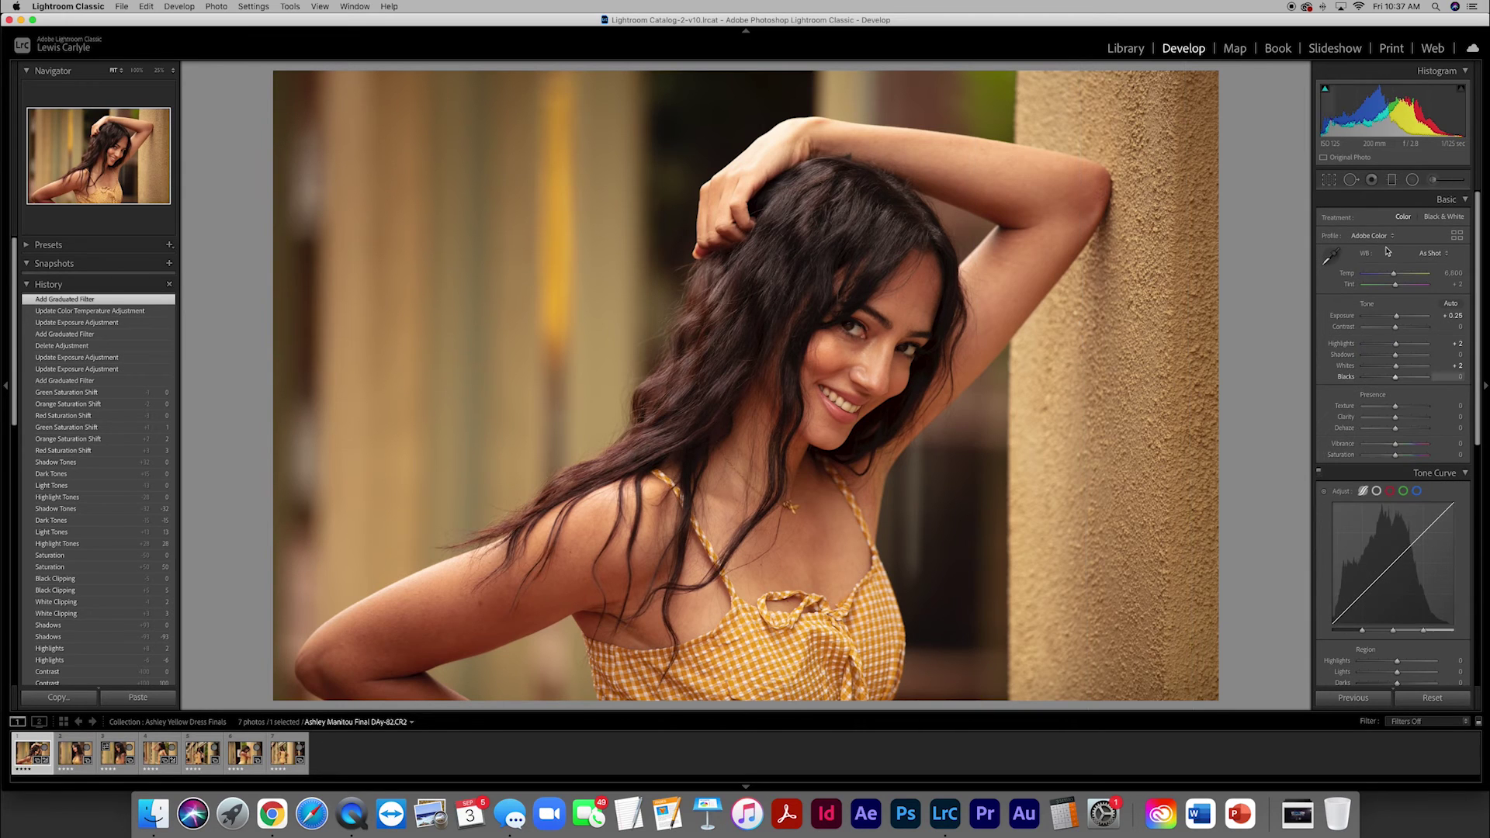
{"action": "left_click", "coordinate": [1412, 180]}
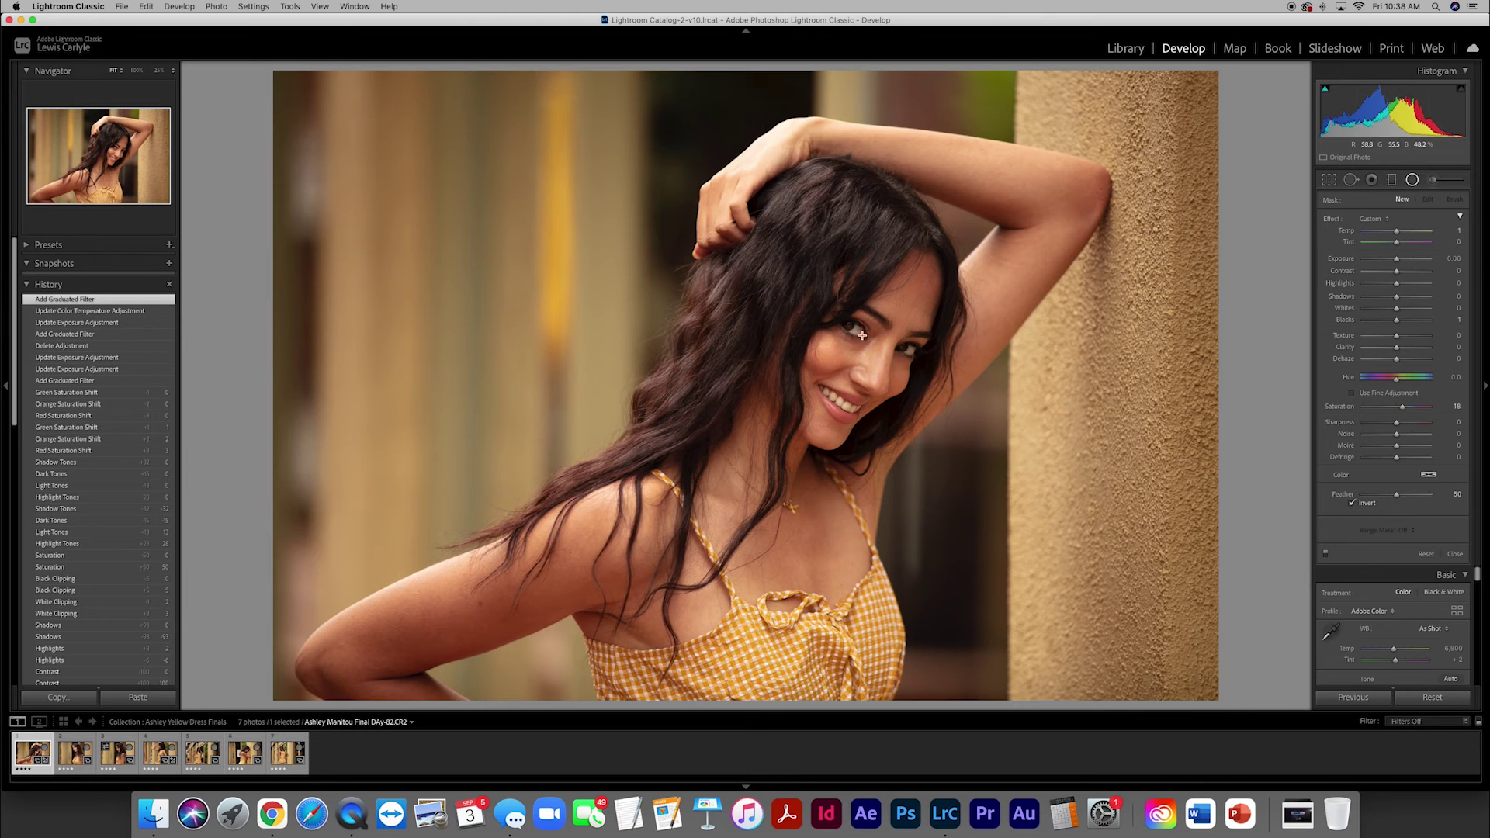
{"action": "left_click_drag", "start_coordinate": [851, 326], "coordinate": [860, 333]}
{"action": "left_click_drag", "start_coordinate": [867, 334], "coordinate": [852, 329]}
{"action": "left_click_drag", "start_coordinate": [1396, 260], "coordinate": [1401, 261]}
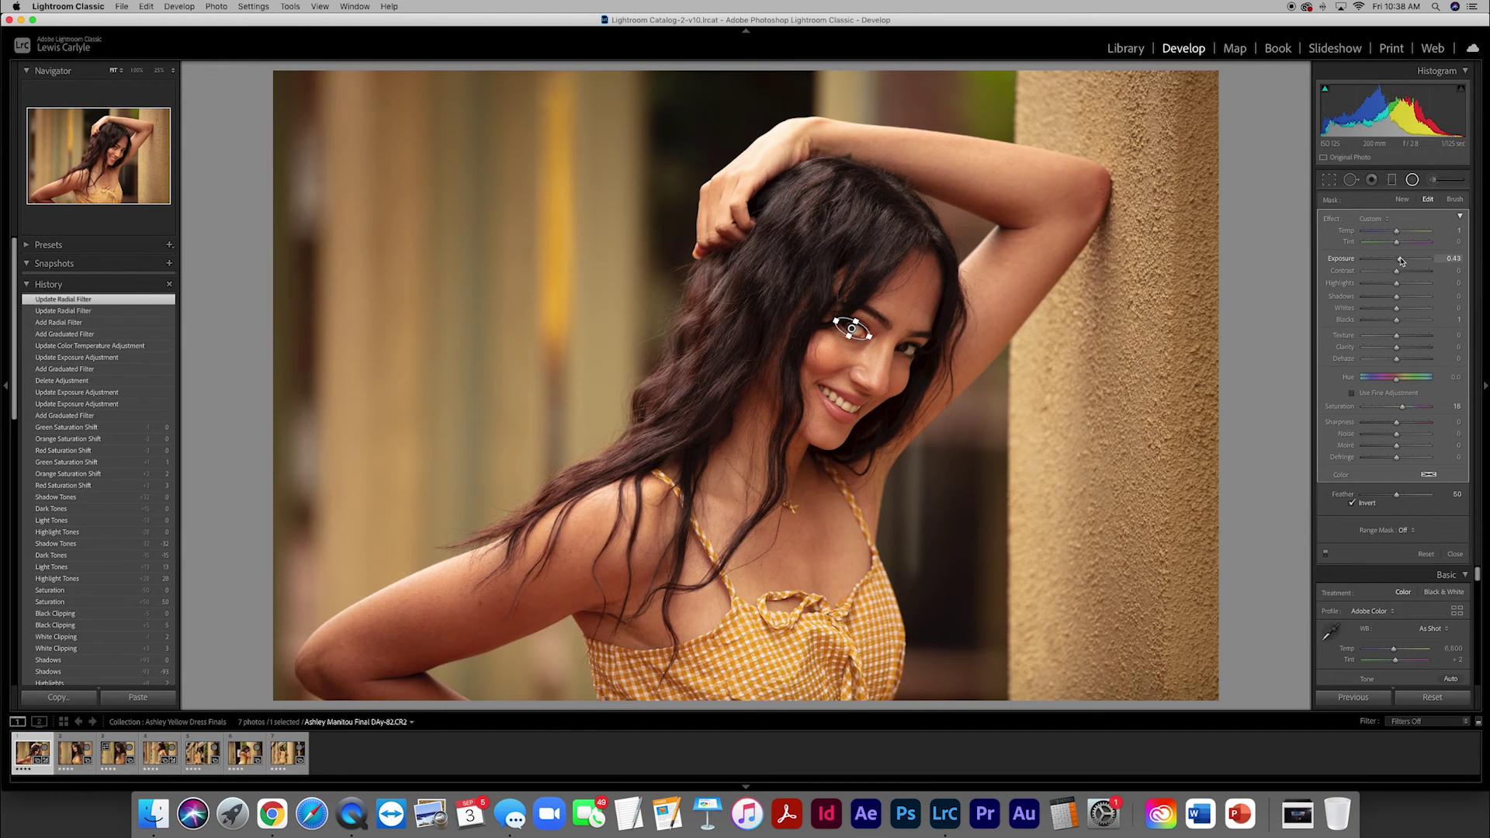
{"action": "left_click_drag", "start_coordinate": [1401, 261], "coordinate": [1400, 260]}
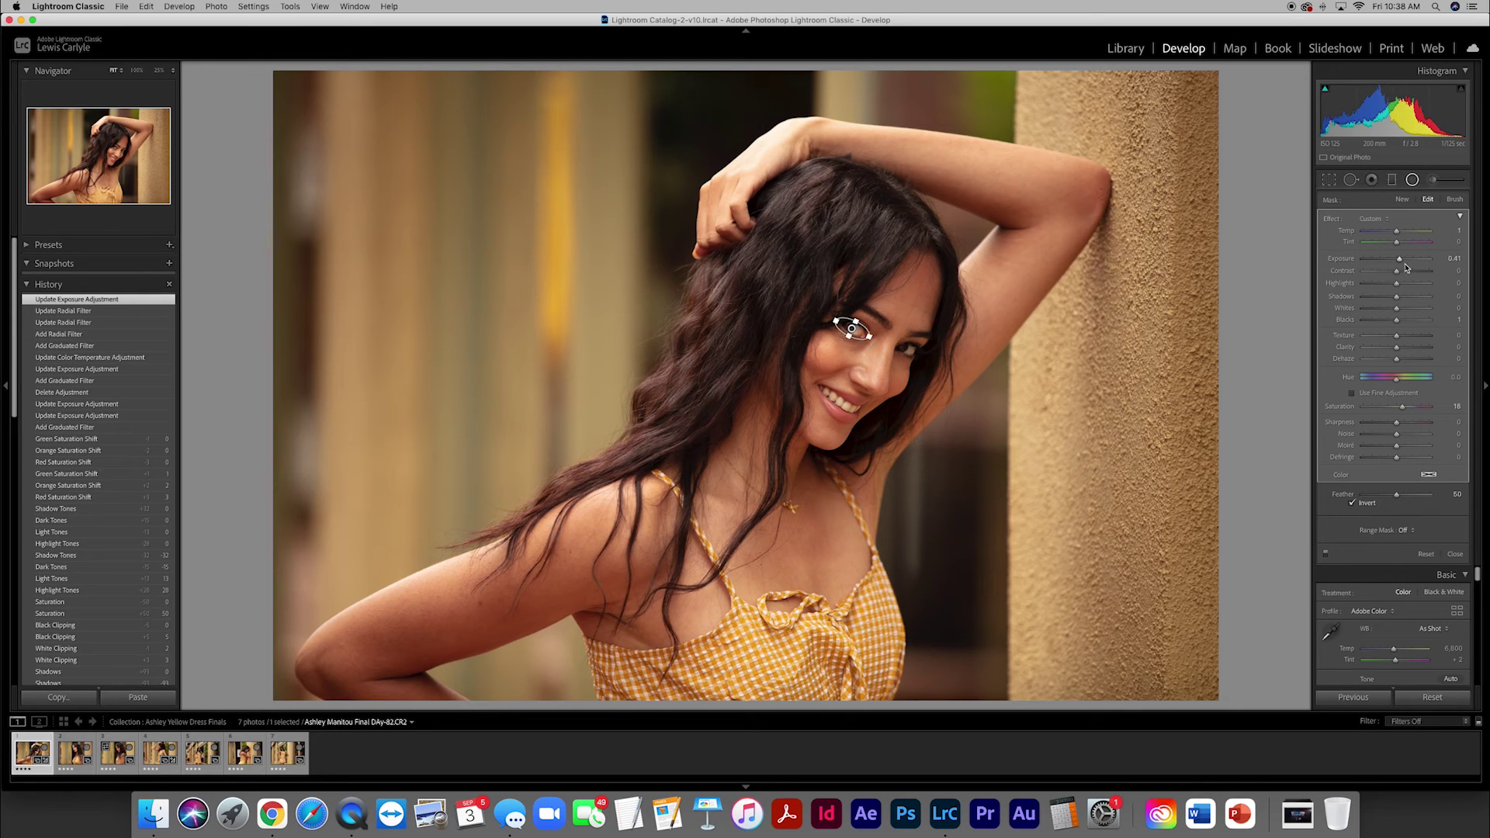
{"action": "left_click", "coordinate": [1442, 261]}
{"action": "type", "text": "3"}
{"action": "key", "text": "Return"}
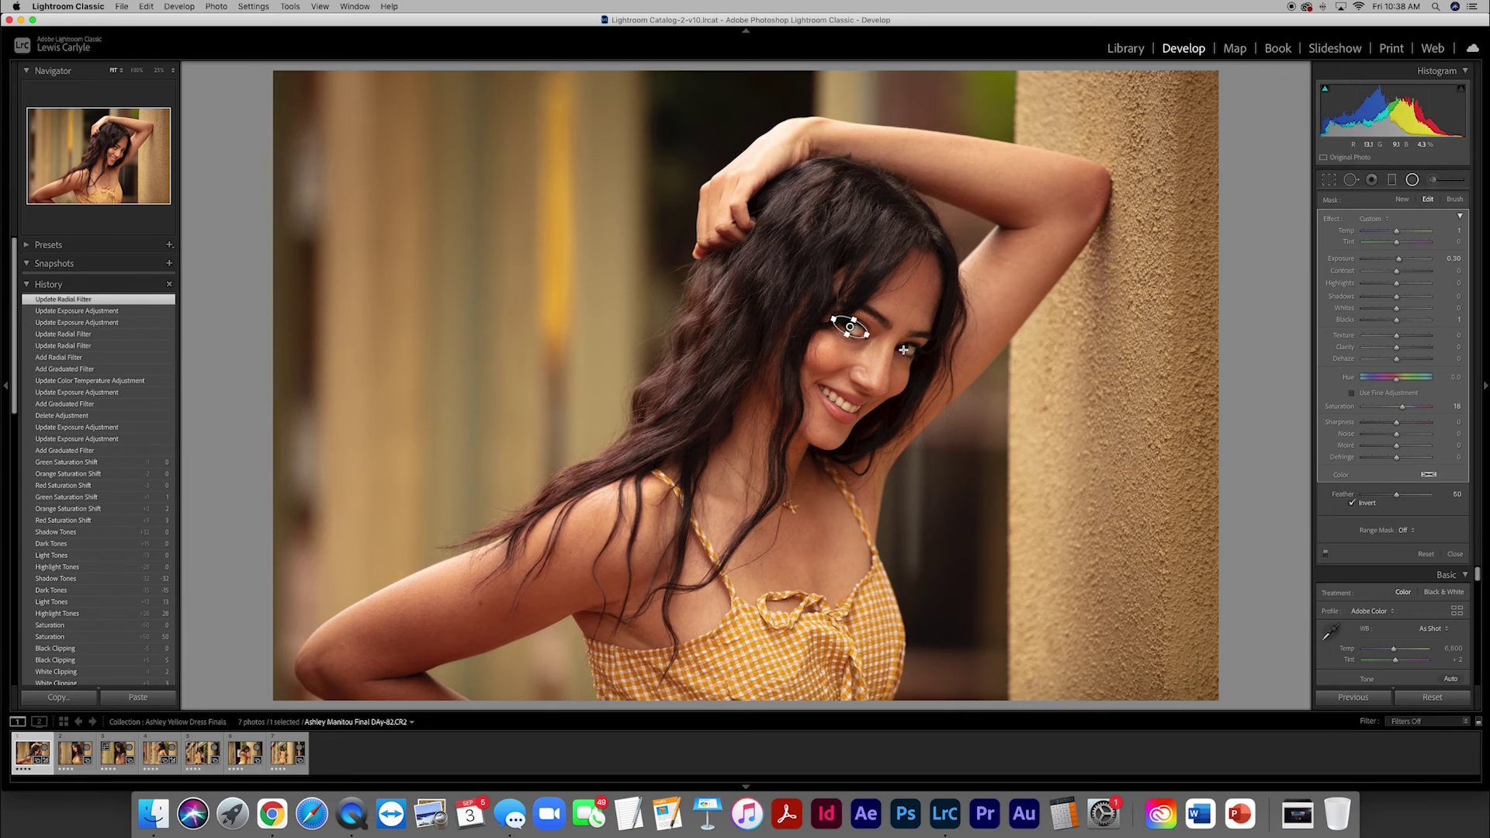
Add a second radial filter on the other eye, also at +0.30 exposure.
{"action": "left_click_drag", "start_coordinate": [903, 350], "coordinate": [922, 350]}
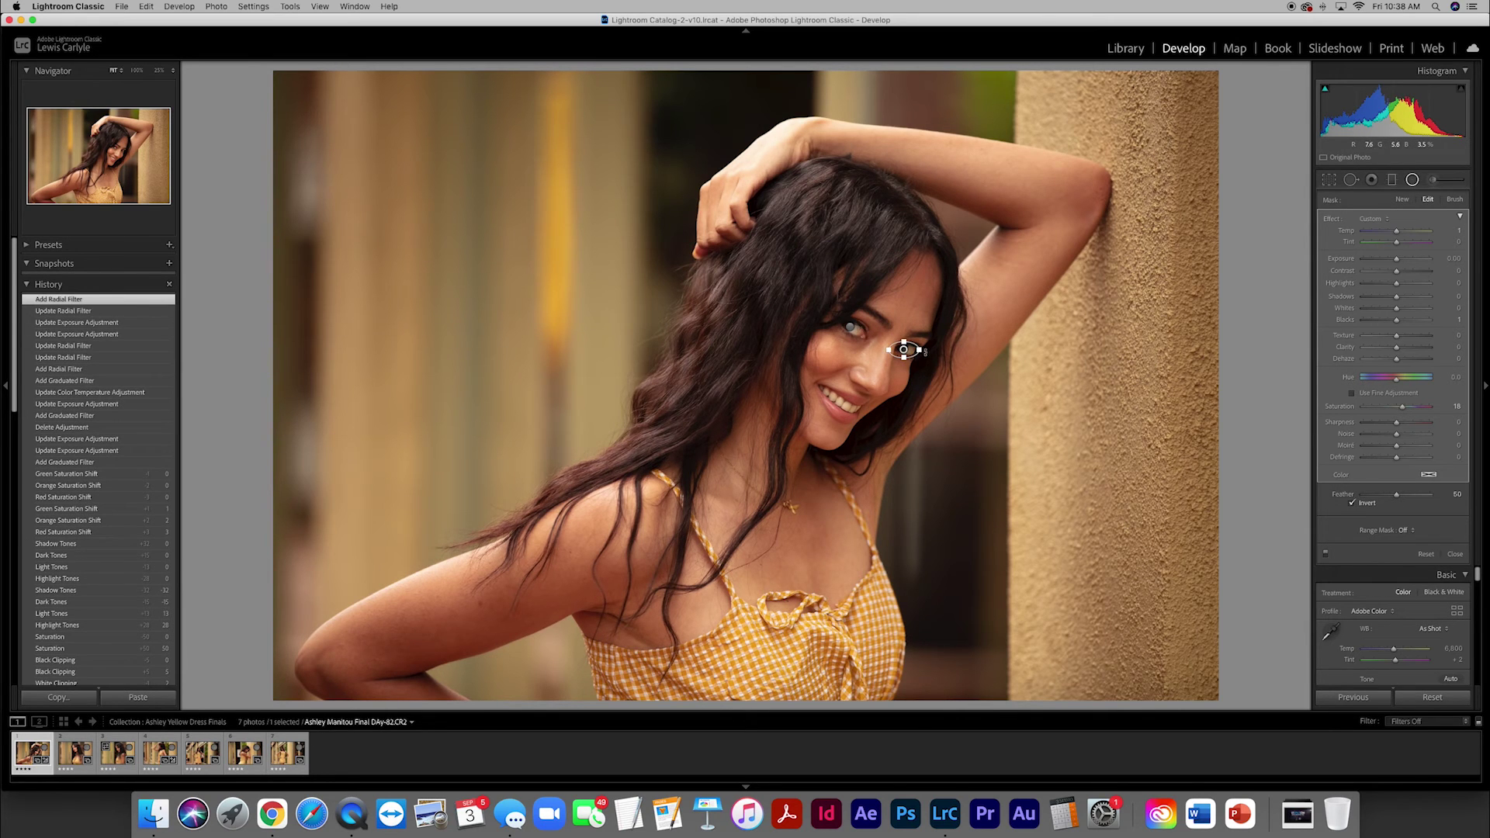
{"action": "left_click_drag", "start_coordinate": [903, 350], "coordinate": [907, 350]}
{"action": "left_click", "coordinate": [904, 350]}
{"action": "left_click", "coordinate": [1446, 258]}
{"action": "key", "text": "BackSpace"}
{"action": "key", "text": "Return"}
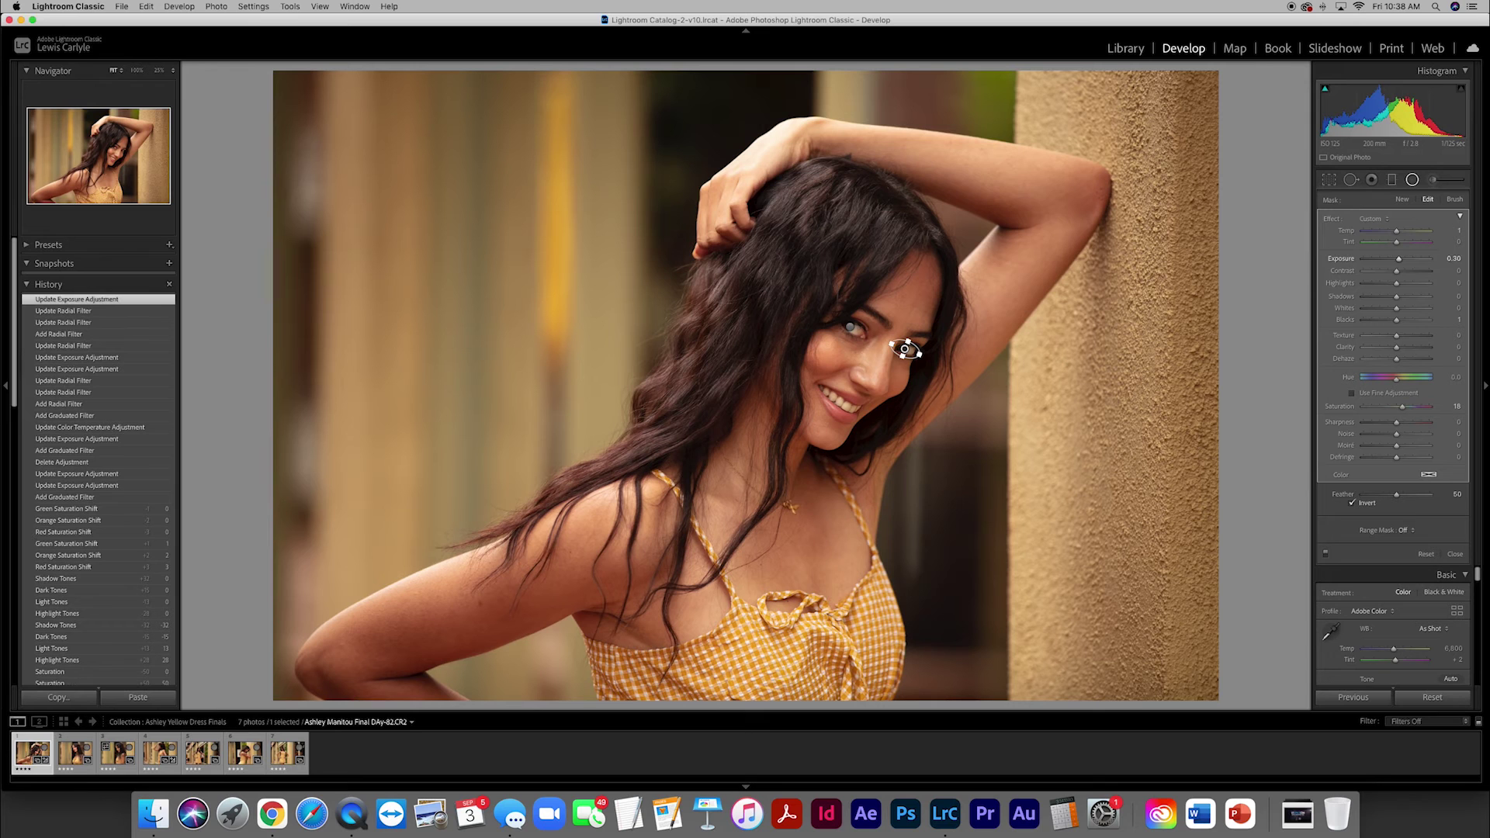
Close the radial filter panel and check the eyes at 100% before returning to Fit.
{"action": "left_click", "coordinate": [1412, 179]}
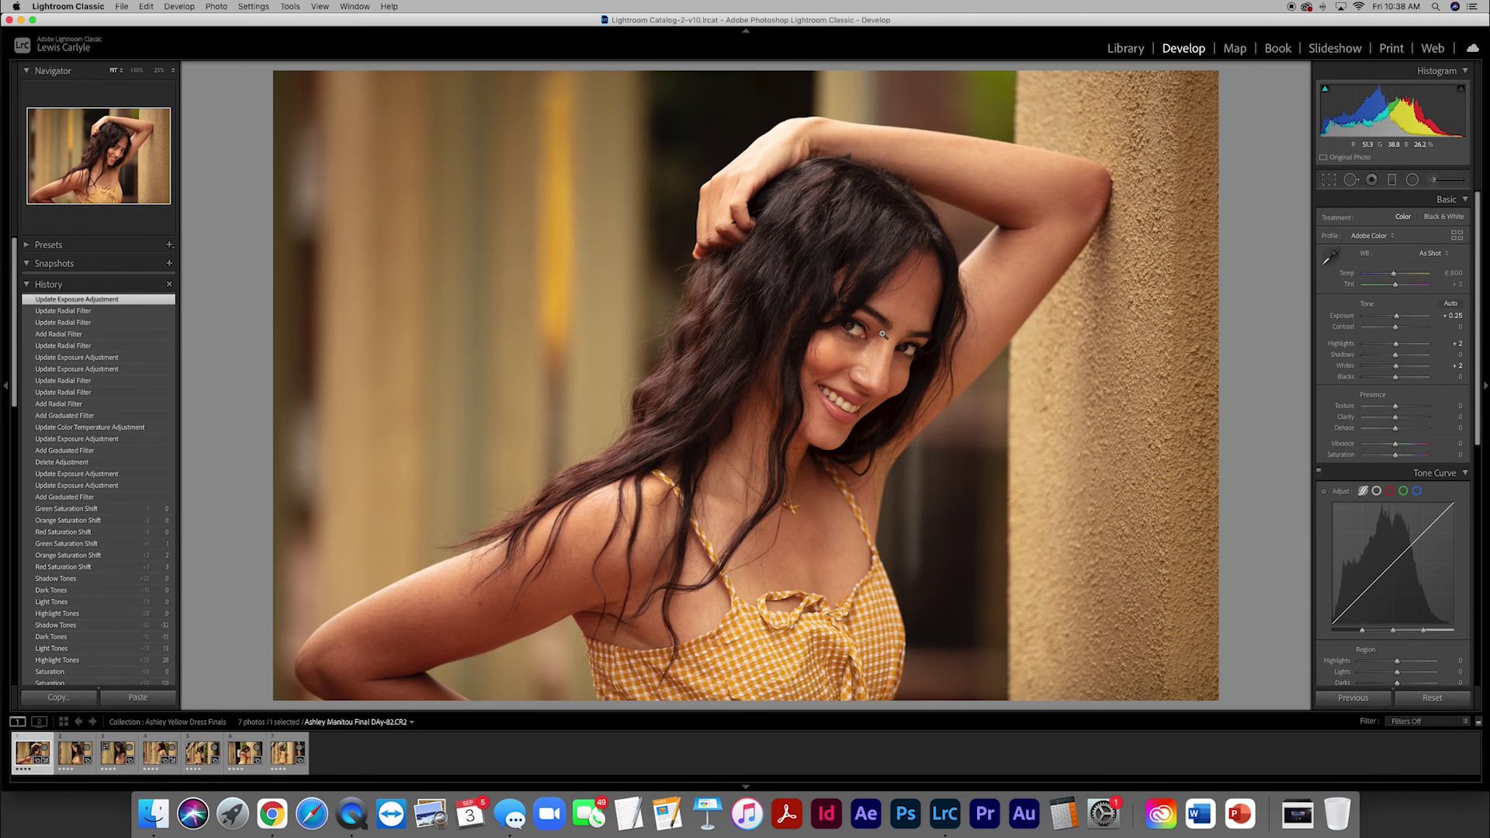
{"action": "left_click", "coordinate": [874, 335]}
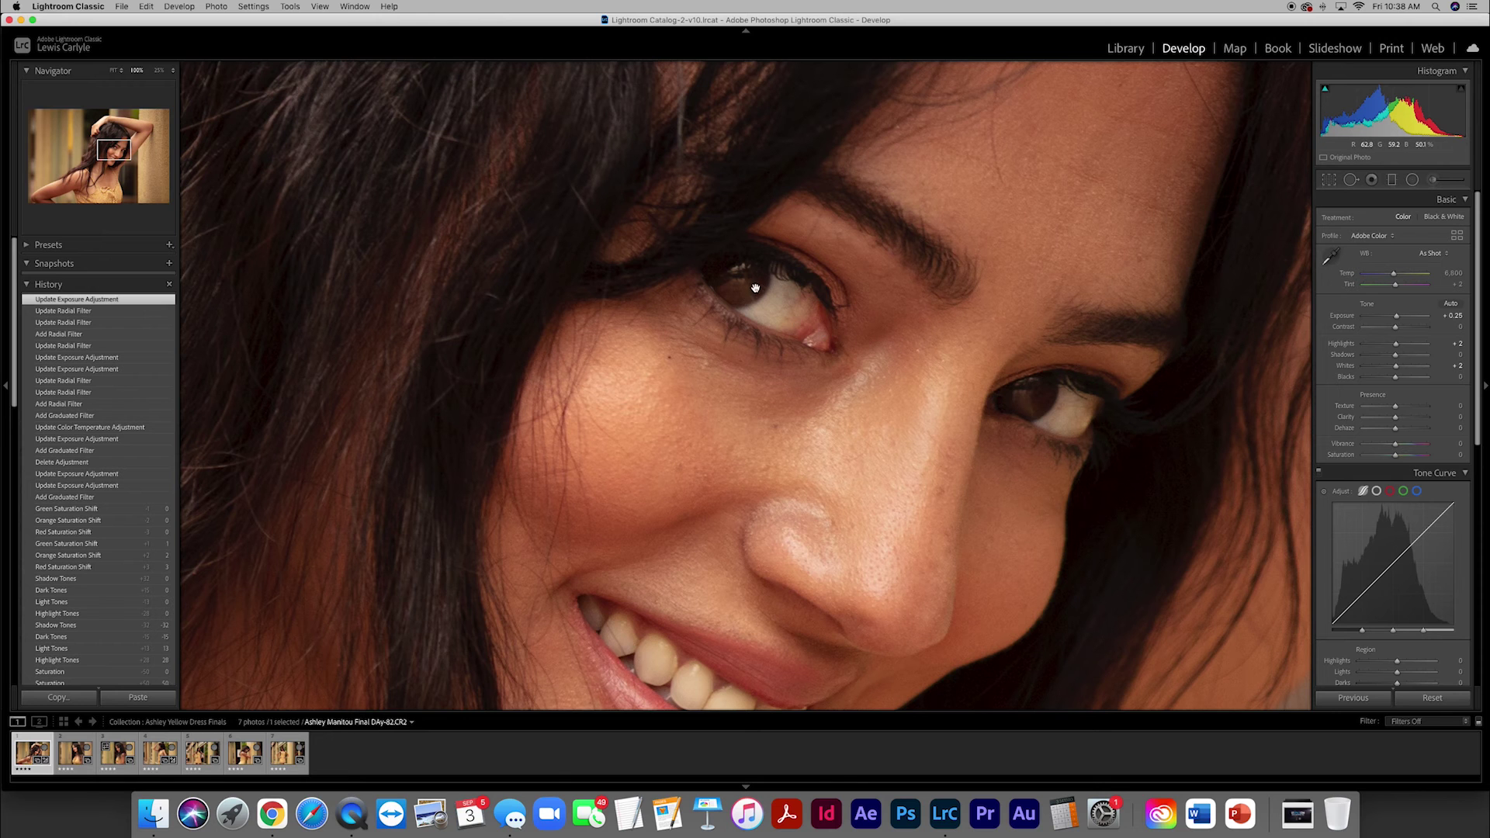
{"action": "left_click", "coordinate": [898, 367]}
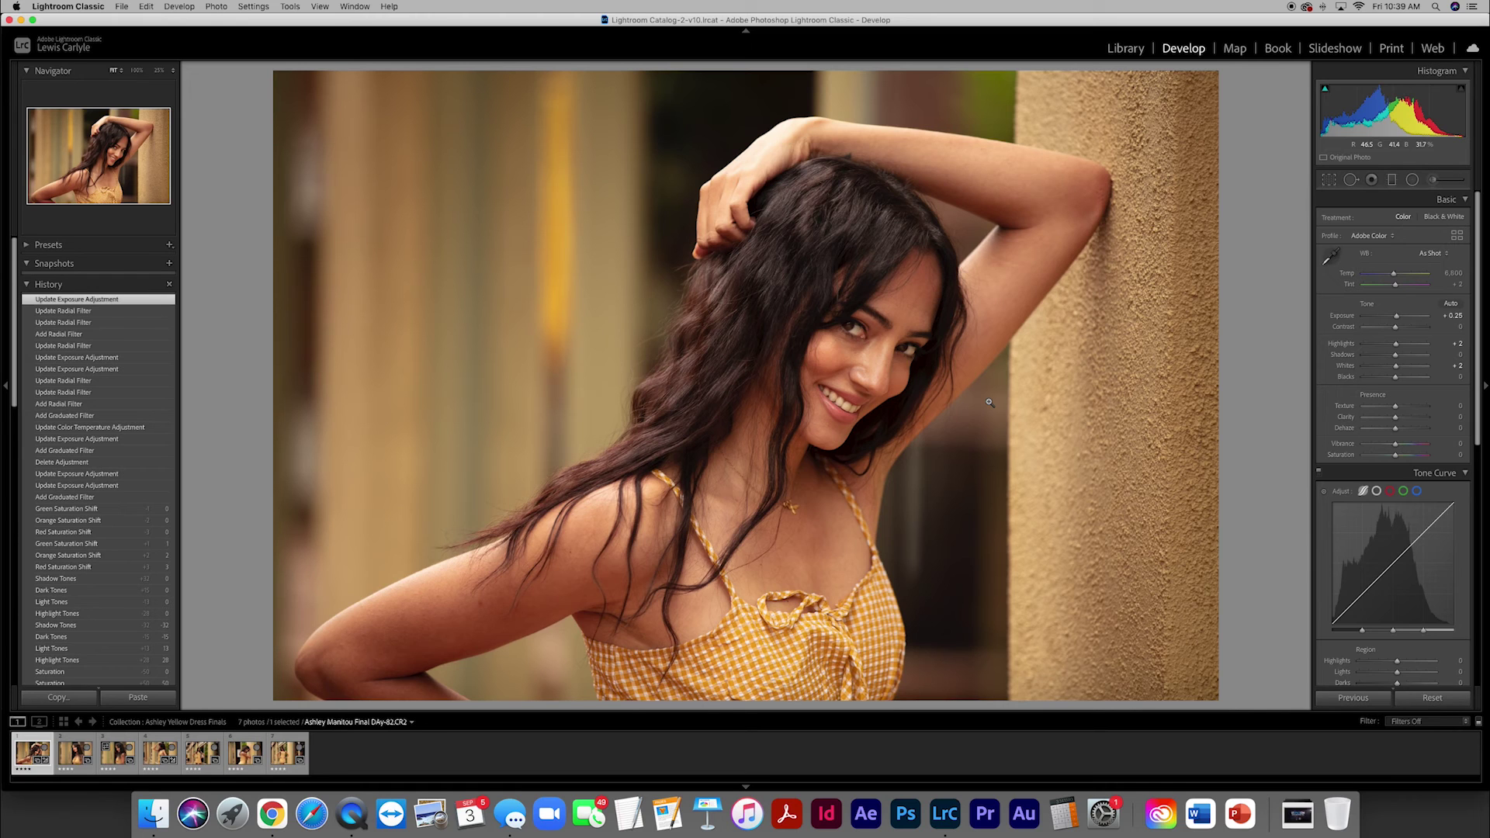
Open the second yellow-dress portrait, lower Highlights to -20 and set Exposure to +0.20.
{"action": "left_click", "coordinate": [72, 756]}
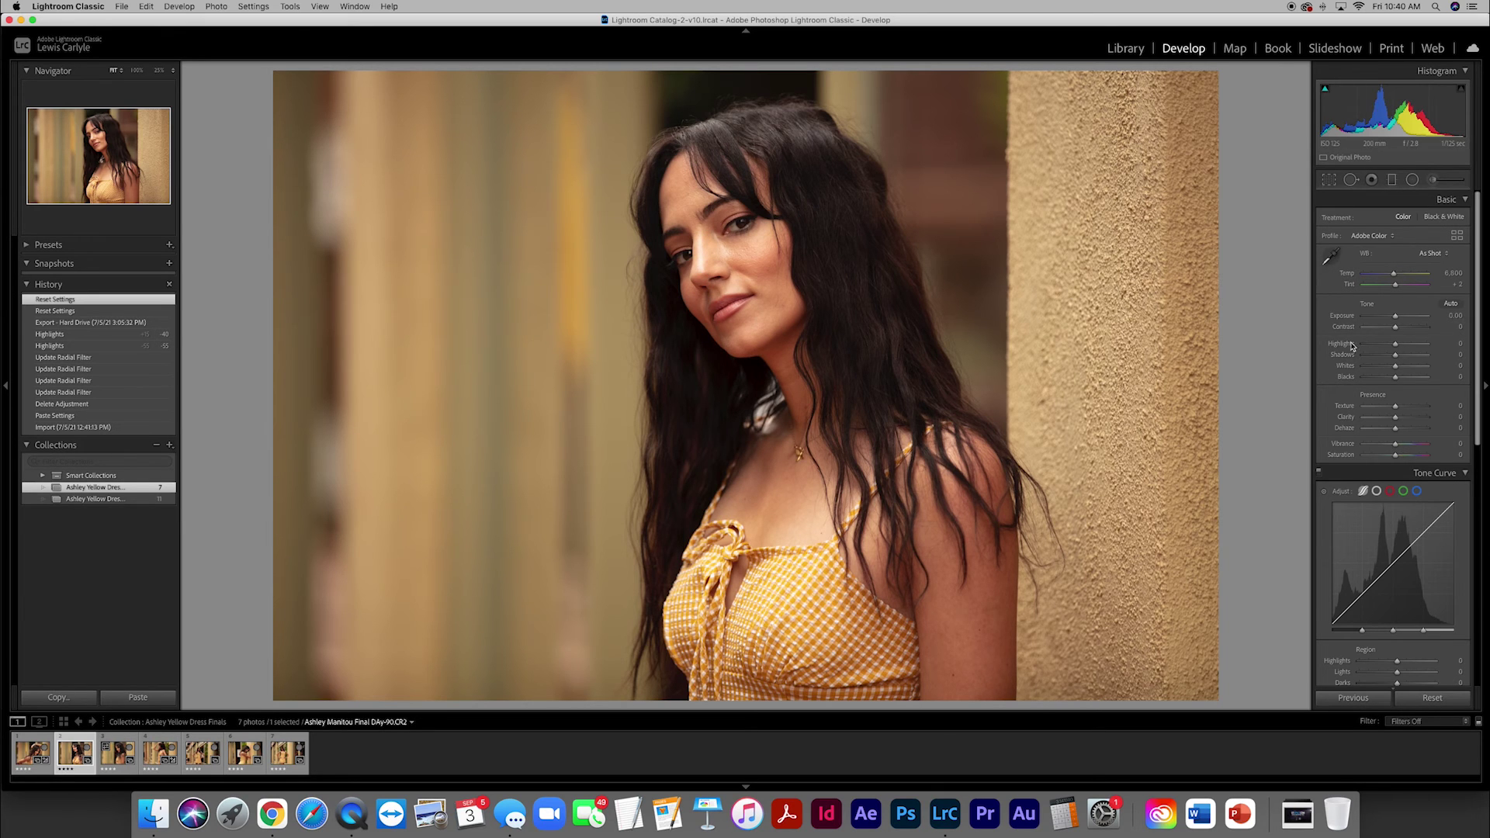
{"action": "mouse_move", "coordinate": [1396, 347]}
{"action": "left_mouse_down"}
{"action": "mouse_move", "coordinate": [1356, 349]}
{"action": "mouse_move", "coordinate": [1390, 349]}
{"action": "left_mouse_up"}
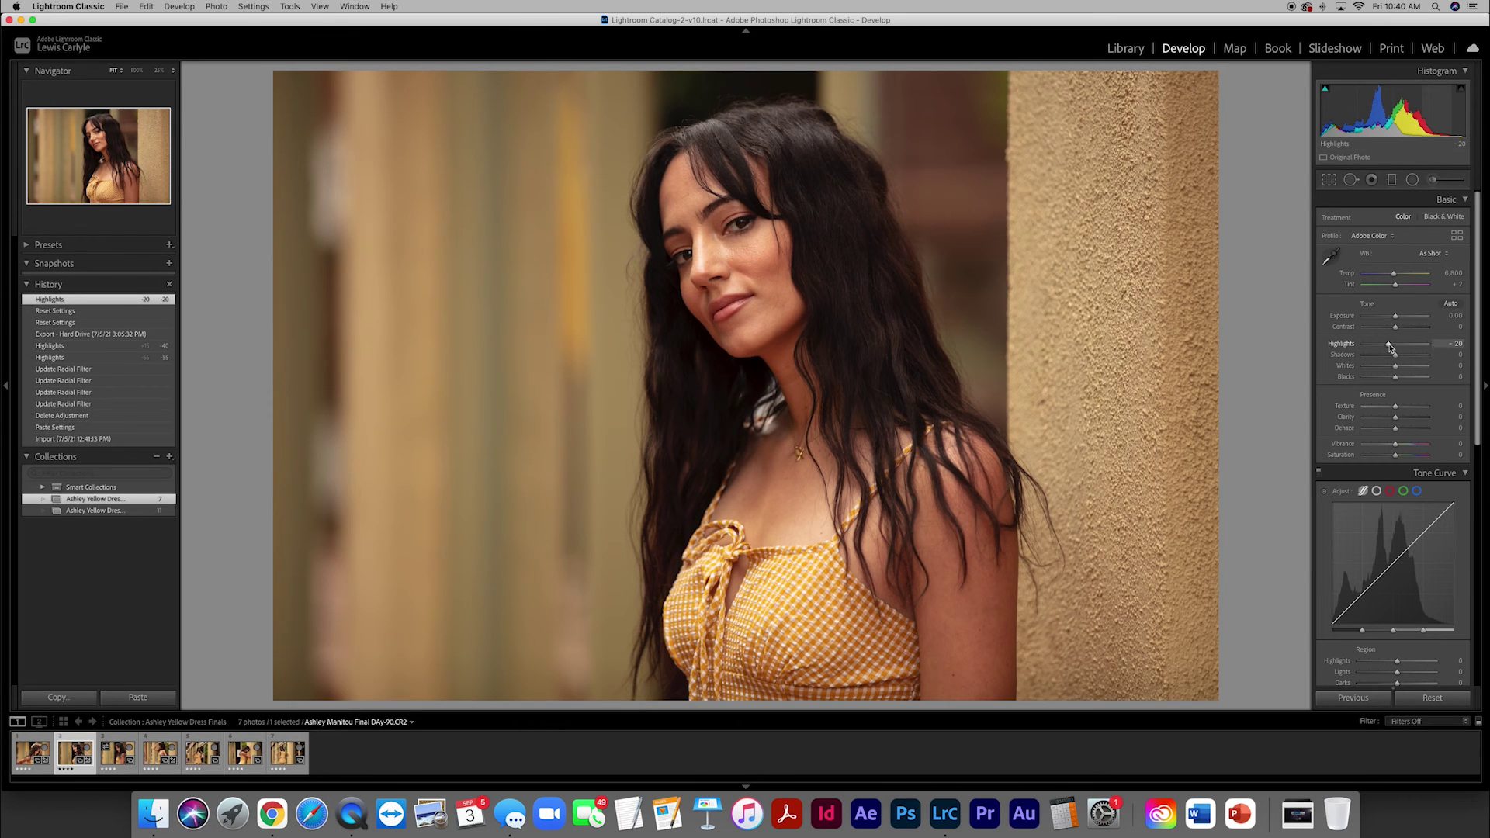
{"action": "left_click", "coordinate": [1454, 317]}
{"action": "type", "text": "0.2"}
{"action": "key", "text": "Return"}
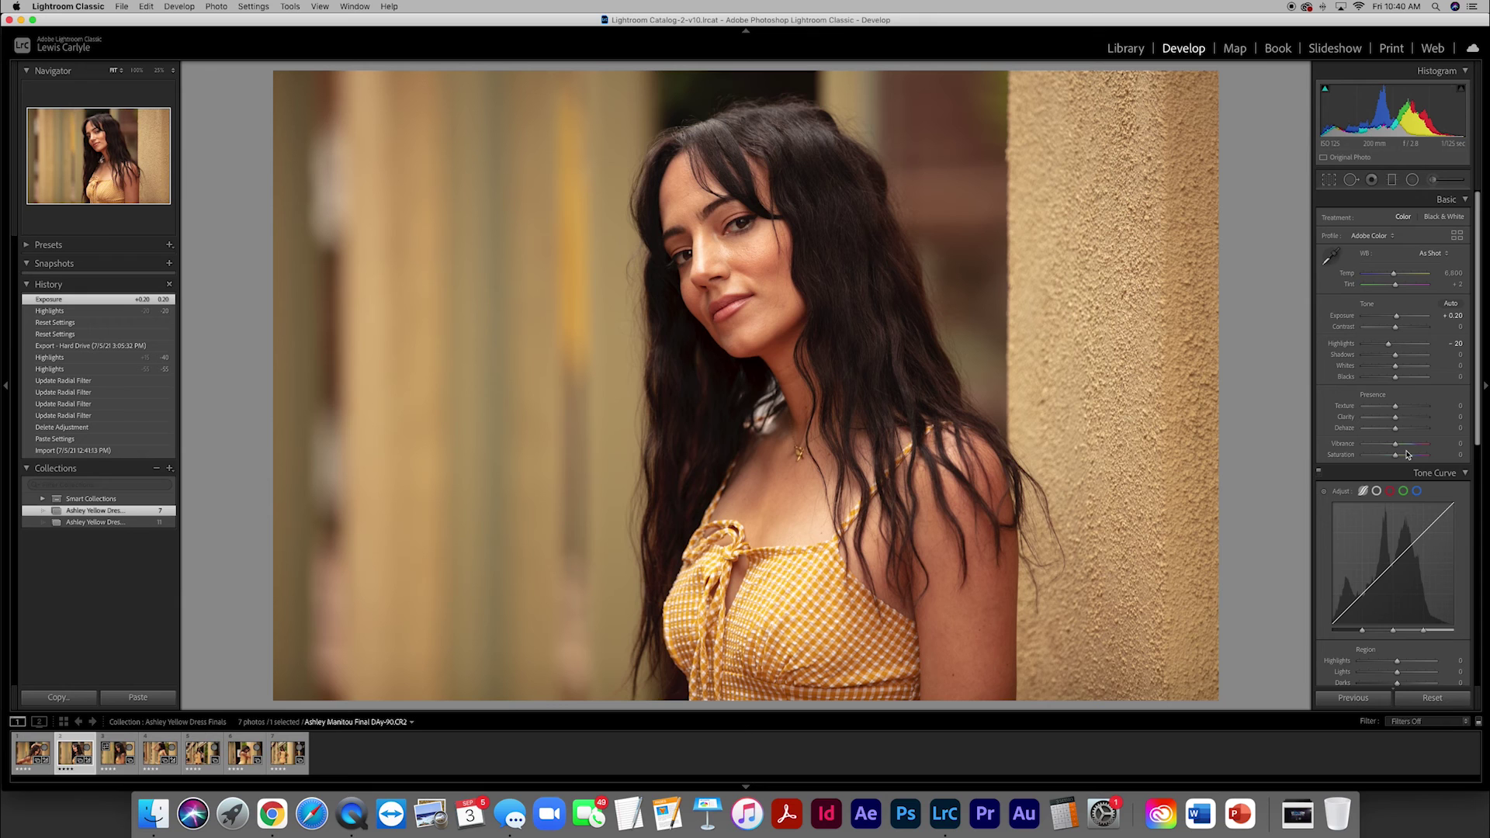
{"action": "scroll", "coordinate": [1392, 373], "scroll_direction": "down", "scroll_amount": 4}
{"action": "scroll", "coordinate": [1392, 373], "scroll_direction": "down", "scroll_amount": 6}
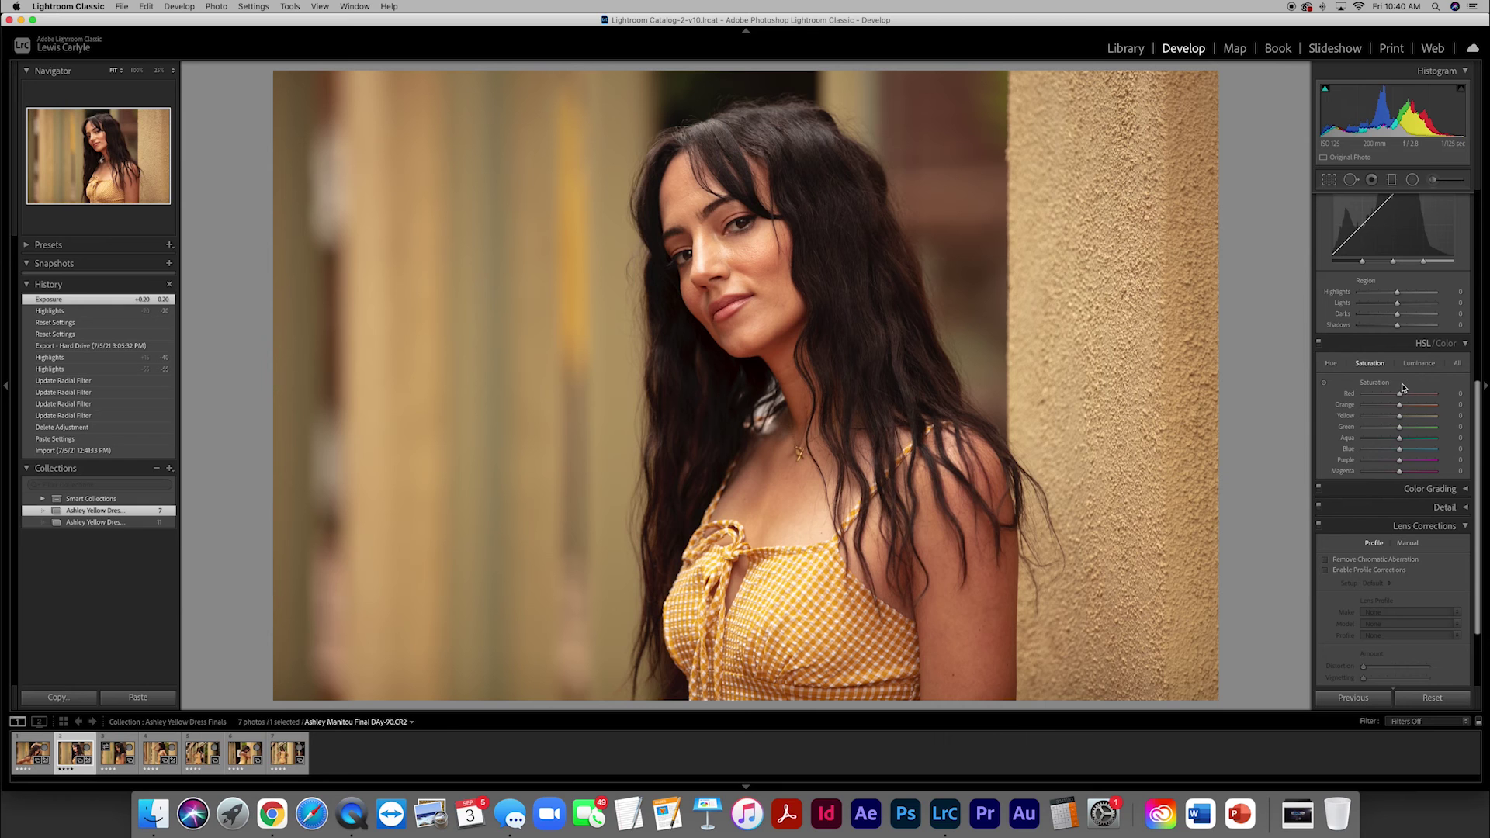
{"action": "scroll", "coordinate": [1402, 387], "scroll_direction": "up", "scroll_amount": 12}
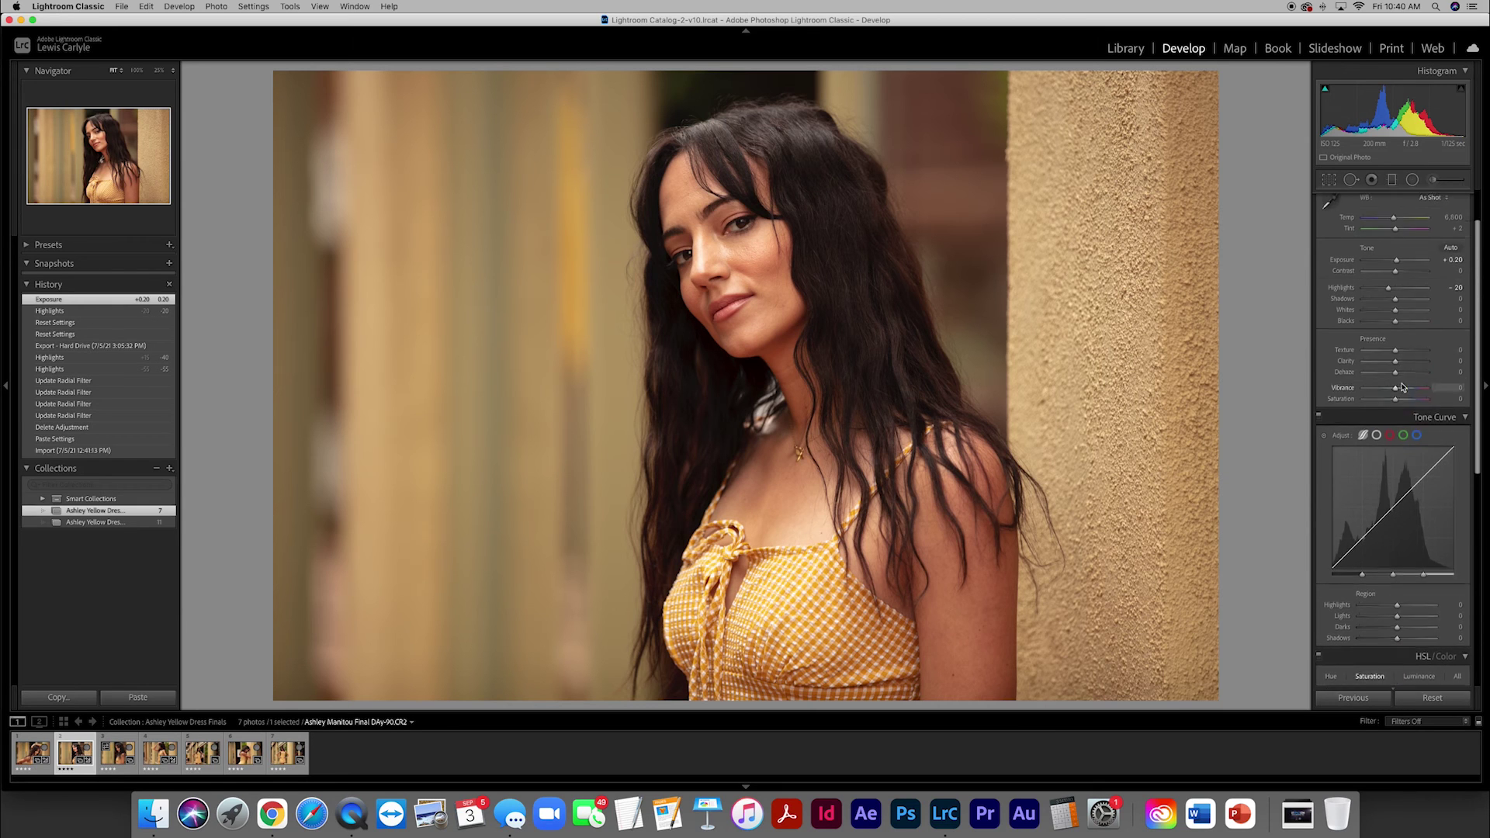
Add darkening graduated filters over the left background and the right wall.
{"action": "left_click", "coordinate": [1392, 180]}
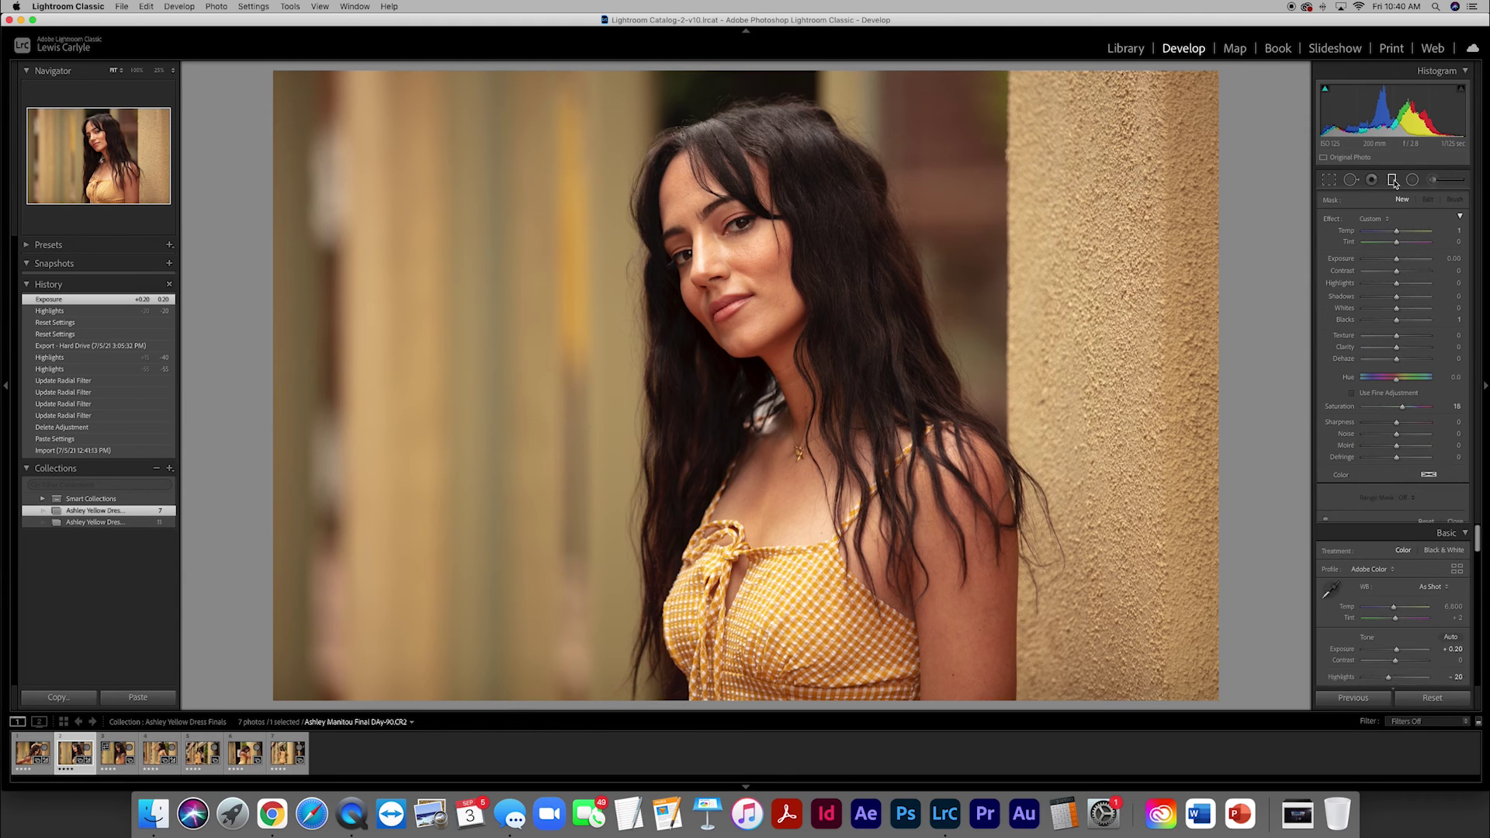
{"action": "left_click_drag", "start_coordinate": [346, 358], "coordinate": [691, 358]}
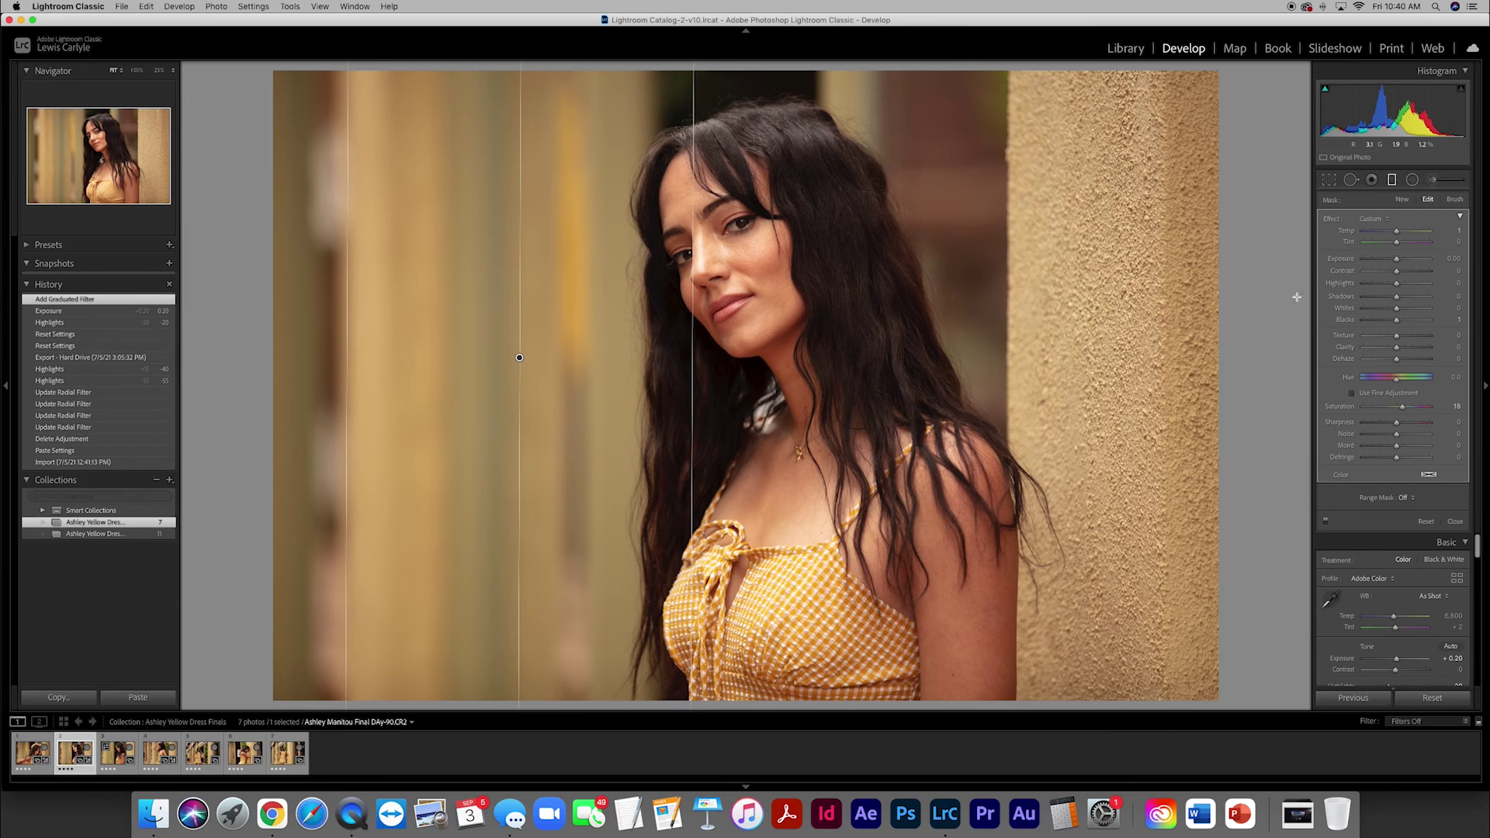
{"action": "left_click_drag", "start_coordinate": [1393, 263], "coordinate": [1380, 262]}
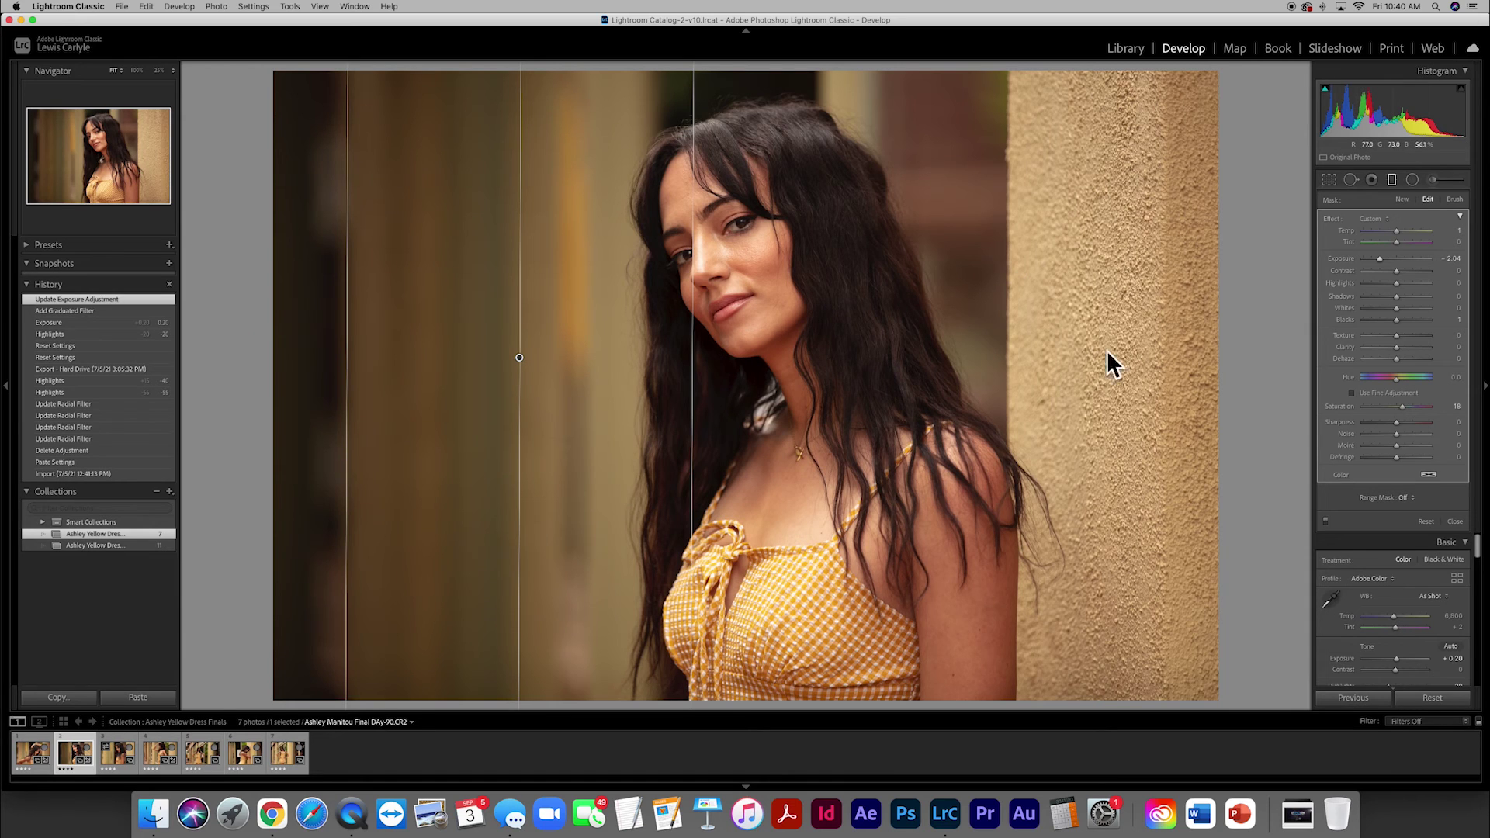
{"action": "left_click_drag", "start_coordinate": [1189, 340], "coordinate": [943, 343]}
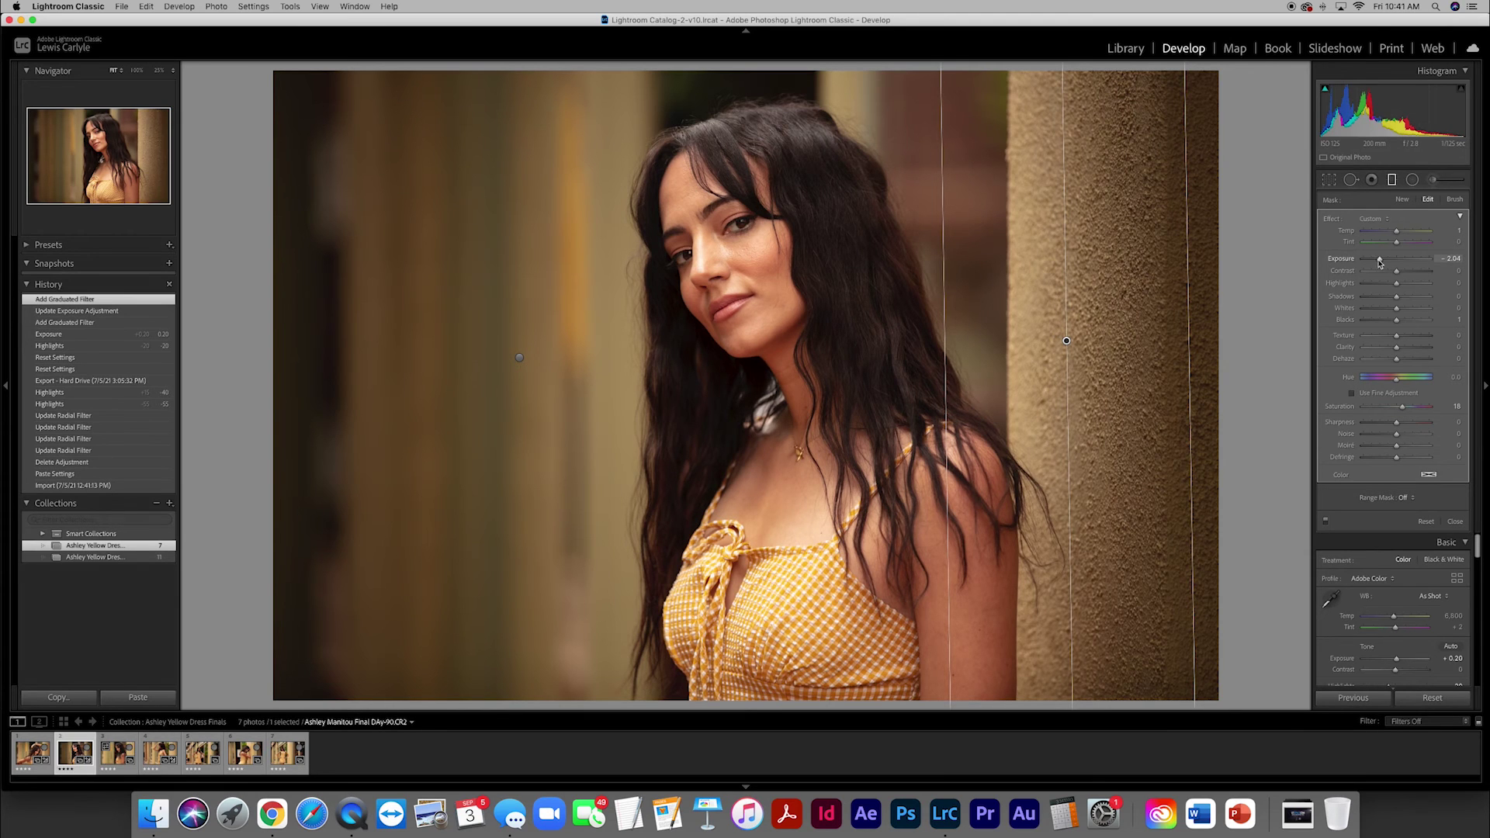
{"action": "left_click_drag", "start_coordinate": [1380, 262], "coordinate": [1390, 262]}
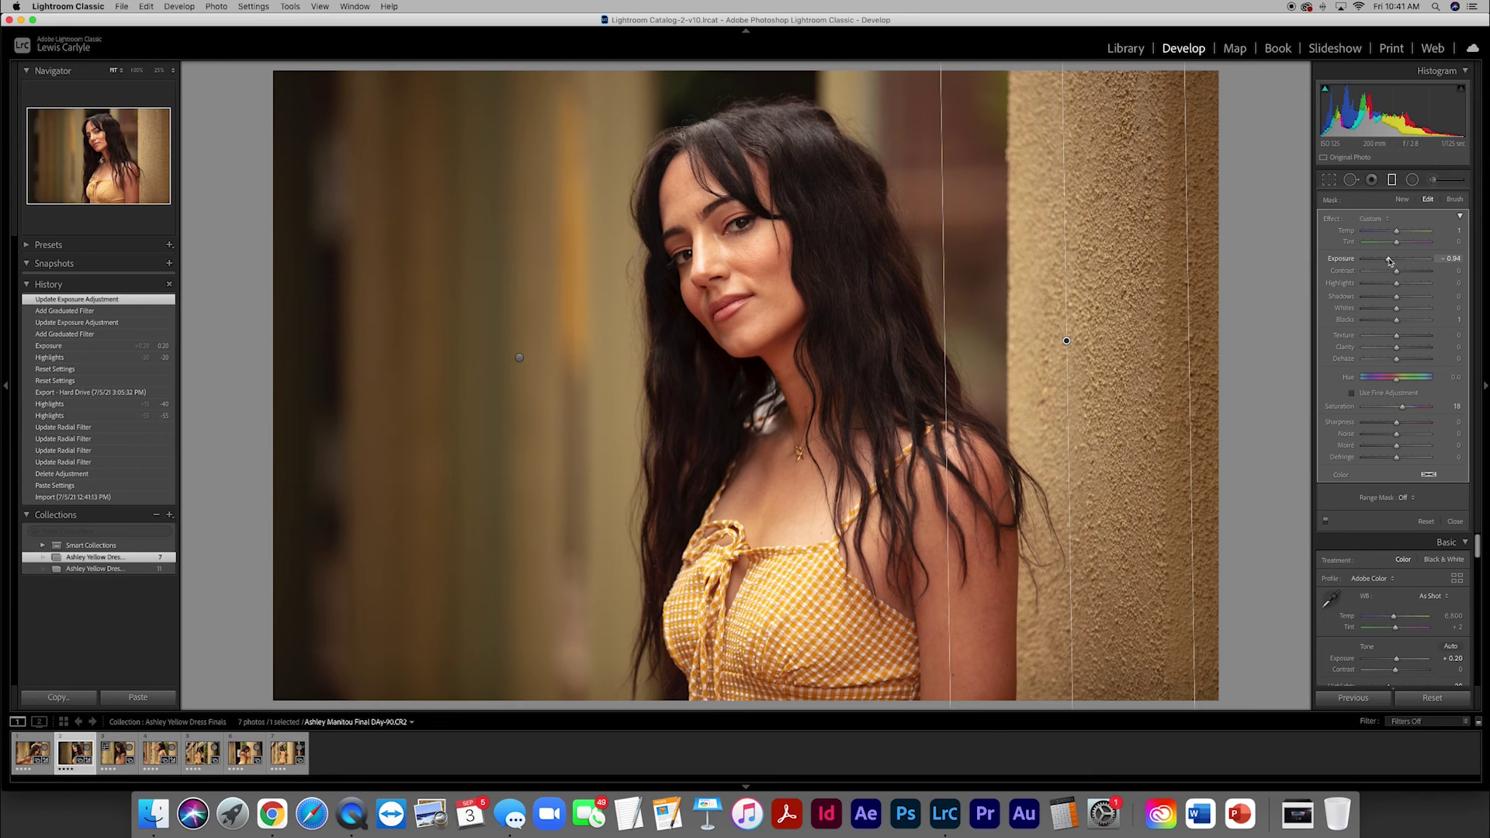
{"action": "left_click_drag", "start_coordinate": [1389, 261], "coordinate": [1378, 260]}
Reselect the left filter and darken its exposure to about -1.58.
{"action": "left_click", "coordinate": [519, 357]}
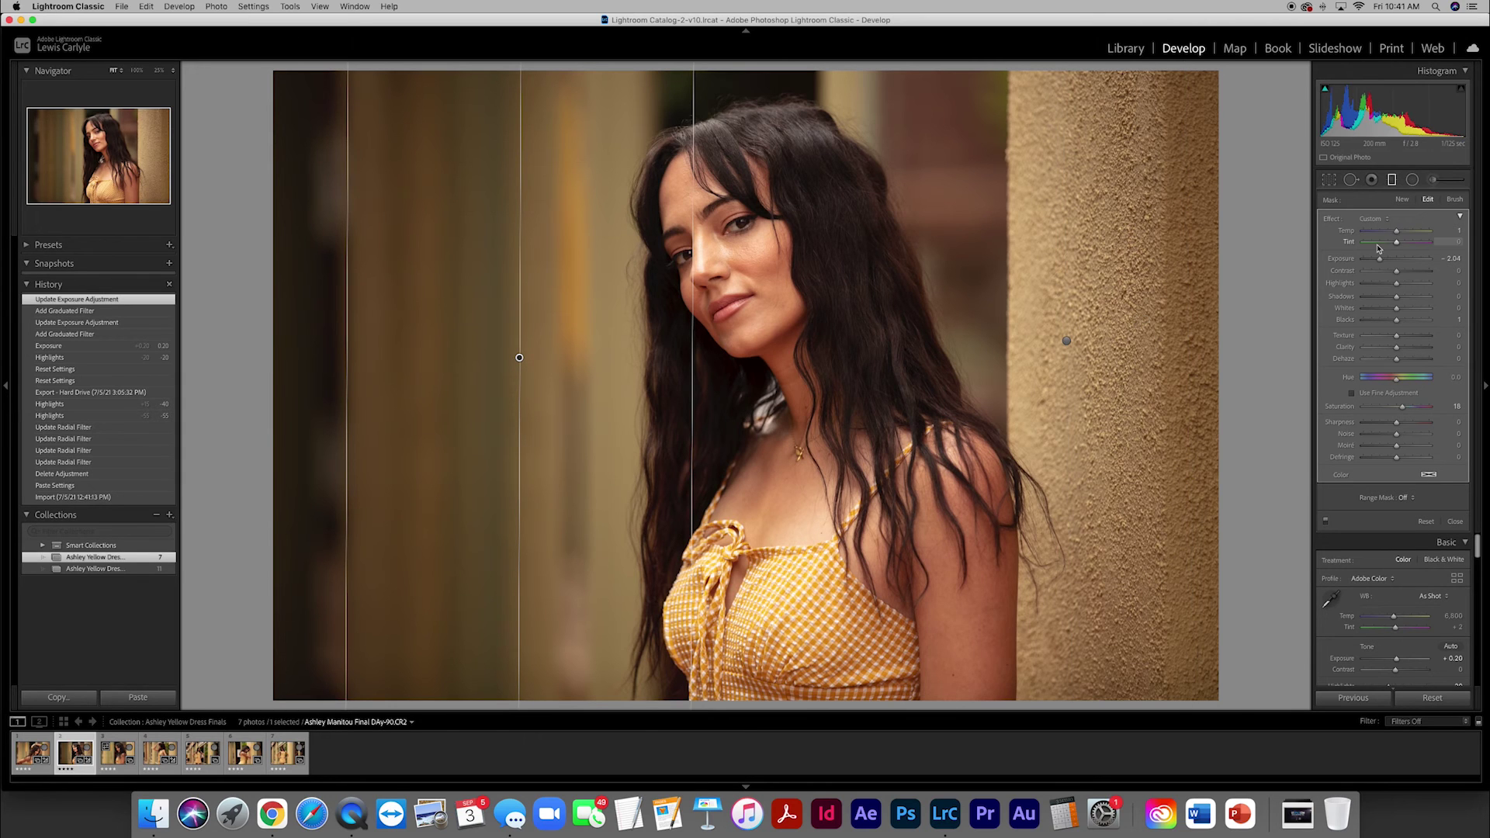
{"action": "left_click", "coordinate": [1450, 260]}
{"action": "type", "text": "1.5"}
{"action": "key", "text": "Return"}
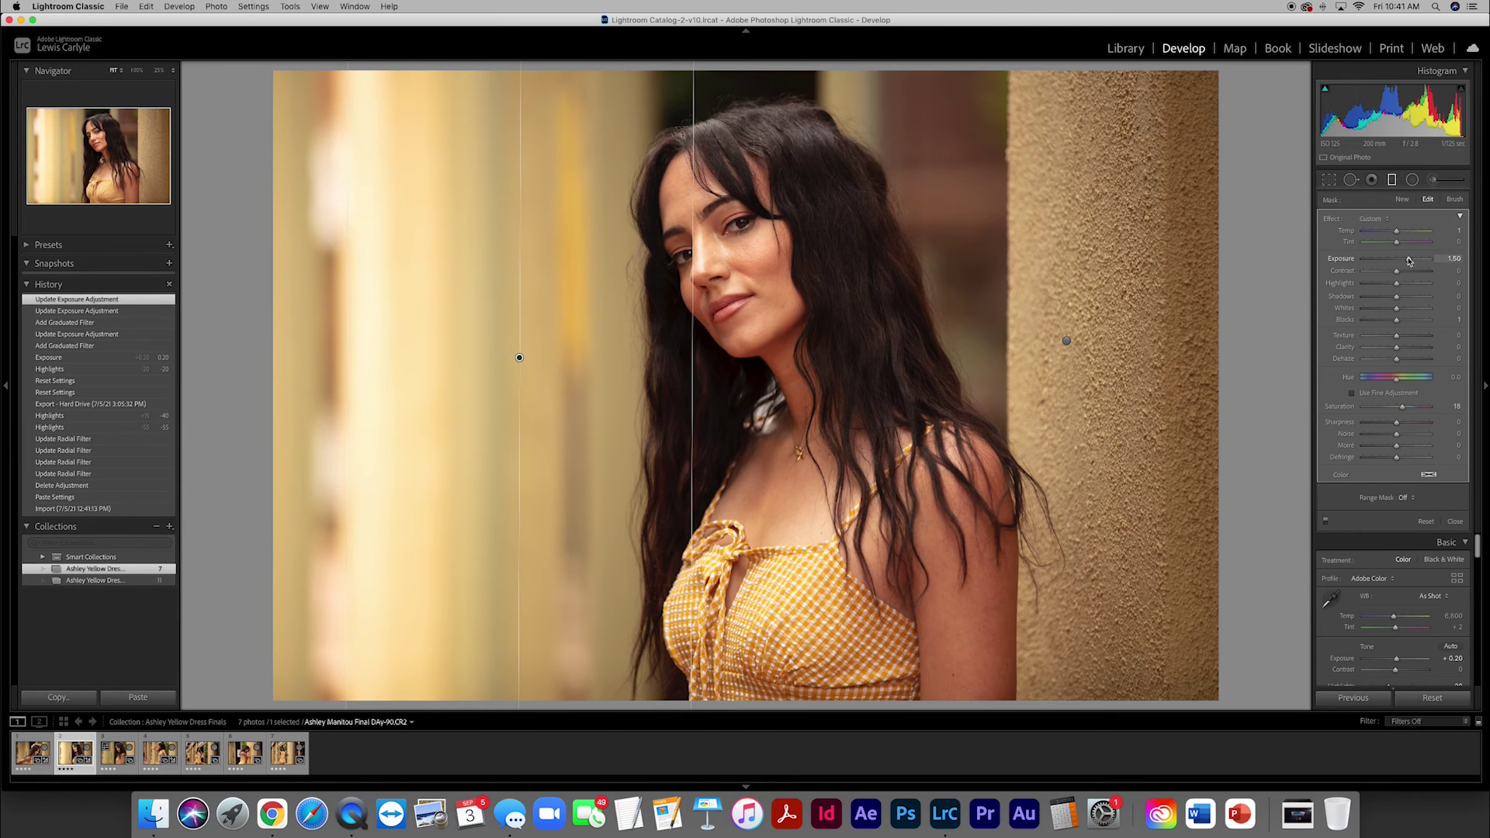
{"action": "left_click_drag", "start_coordinate": [1409, 260], "coordinate": [1410, 261]}
{"action": "mouse_move", "coordinate": [1410, 261]}
{"action": "left_mouse_down"}
{"action": "mouse_move", "coordinate": [1427, 261]}
{"action": "mouse_move", "coordinate": [1385, 262]}
{"action": "left_mouse_up"}
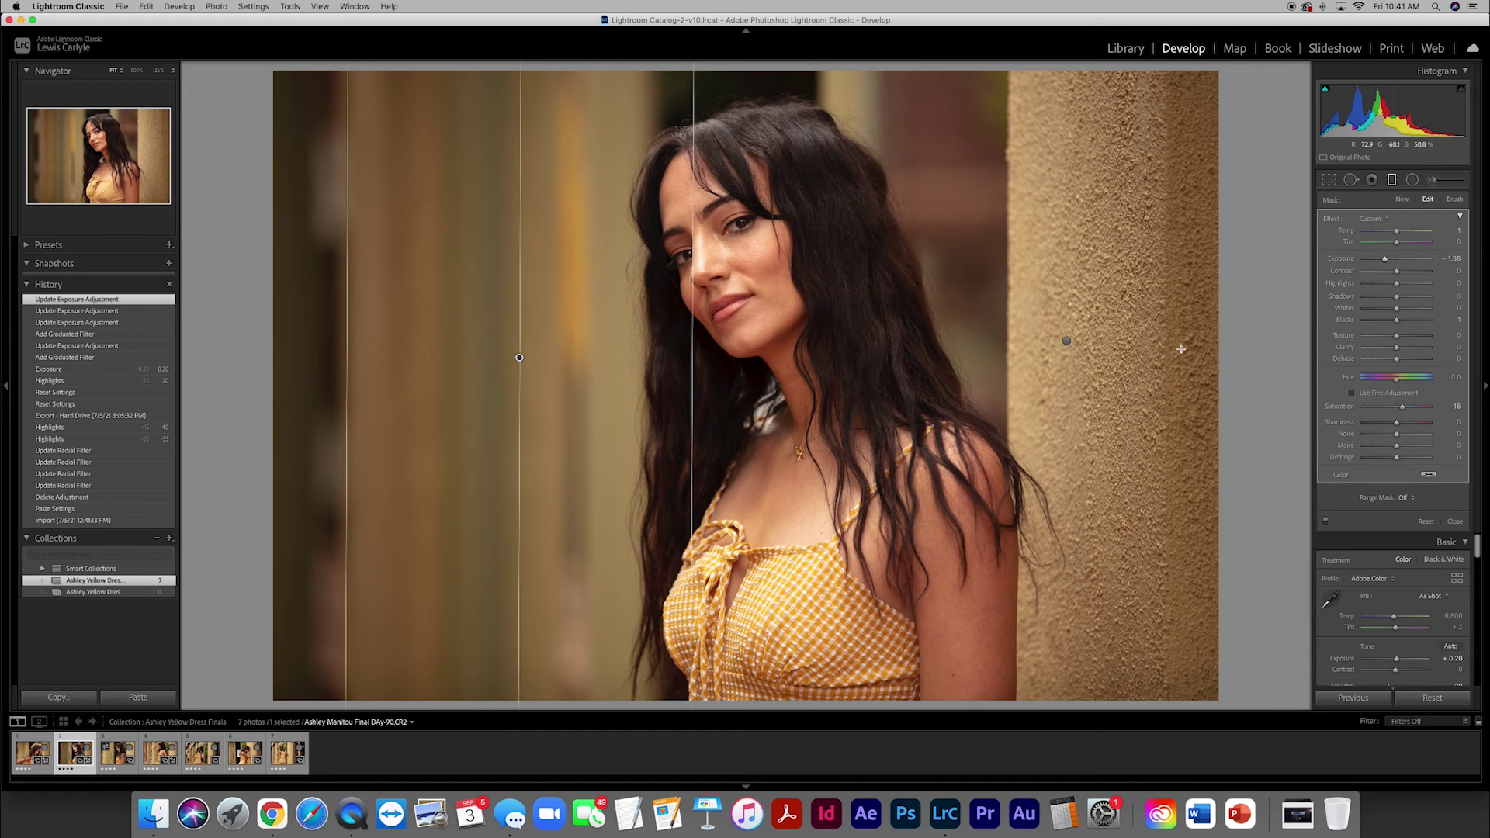
{"action": "left_click", "coordinate": [1453, 521]}
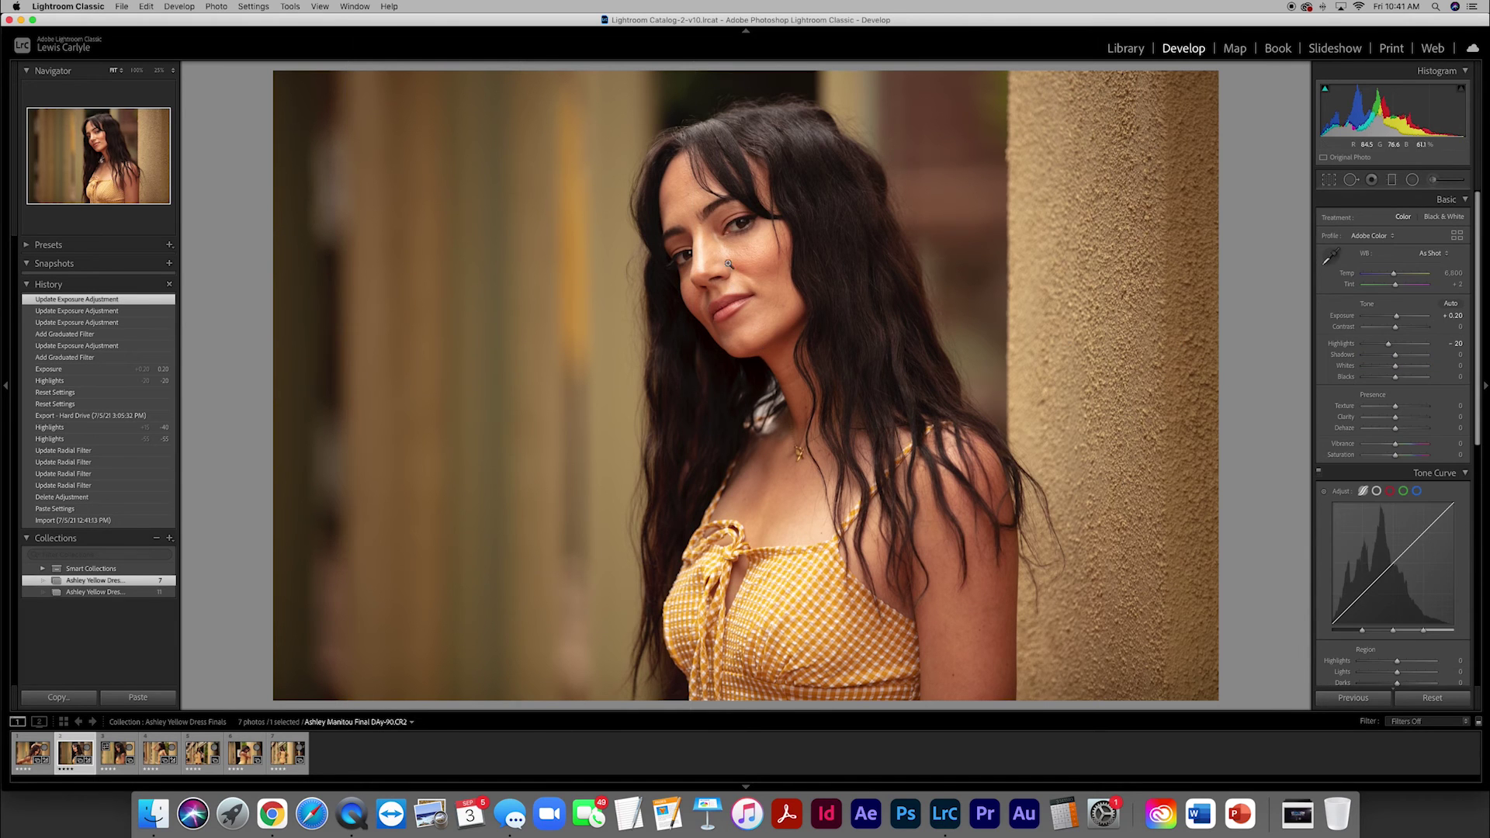
Zoom in on the face and add a radial filter around the upper eye at +0.50 exposure.
{"action": "left_click", "coordinate": [711, 238]}
{"action": "left_click_drag", "start_coordinate": [748, 247], "coordinate": [739, 315]}
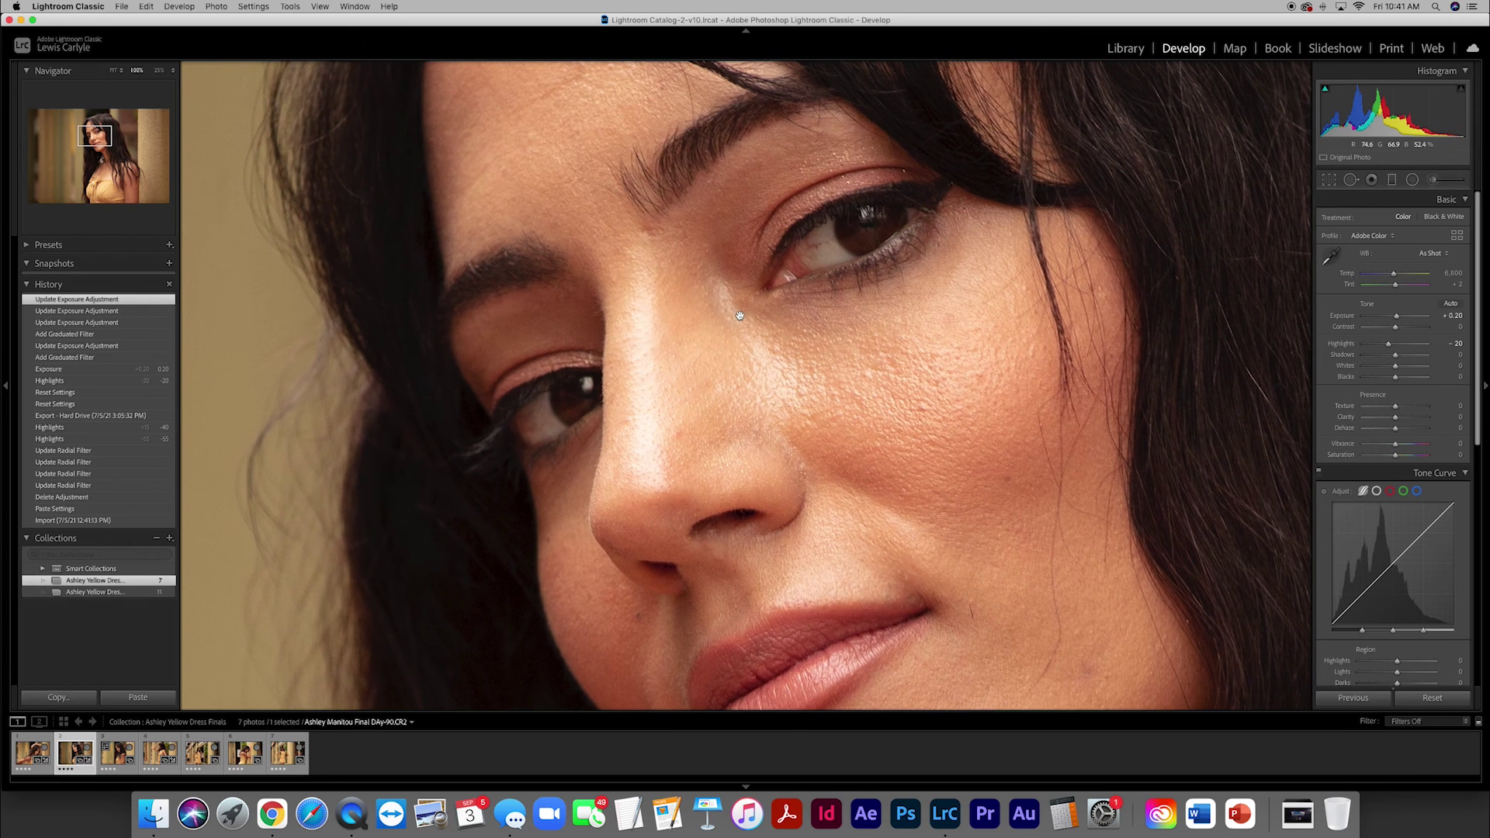
{"action": "left_click", "coordinate": [1413, 179]}
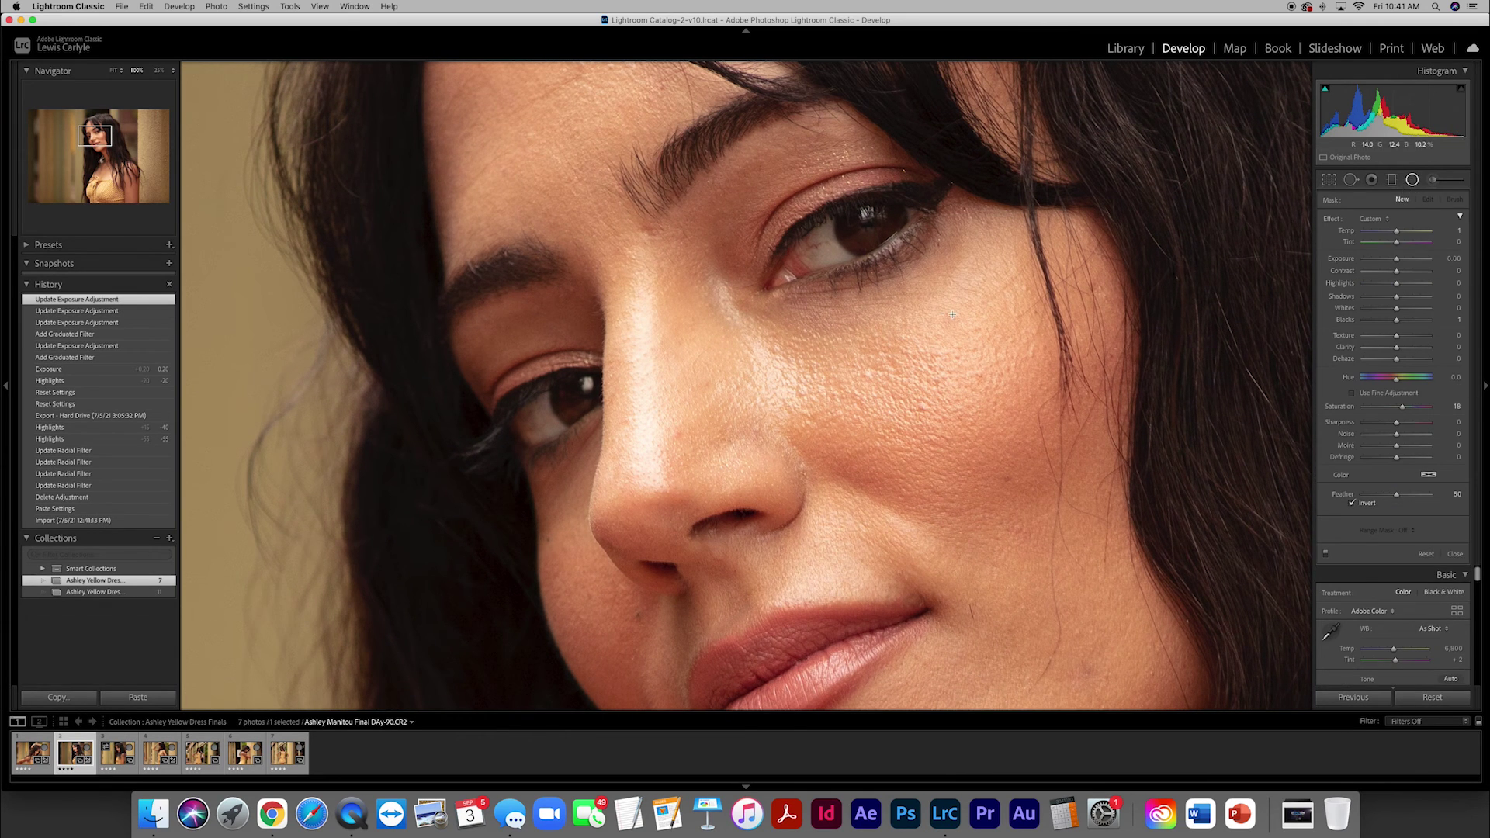
{"action": "left_click_drag", "start_coordinate": [886, 242], "coordinate": [942, 260]}
{"action": "left_click_drag", "start_coordinate": [952, 223], "coordinate": [945, 184]}
{"action": "left_click_drag", "start_coordinate": [861, 223], "coordinate": [855, 230]}
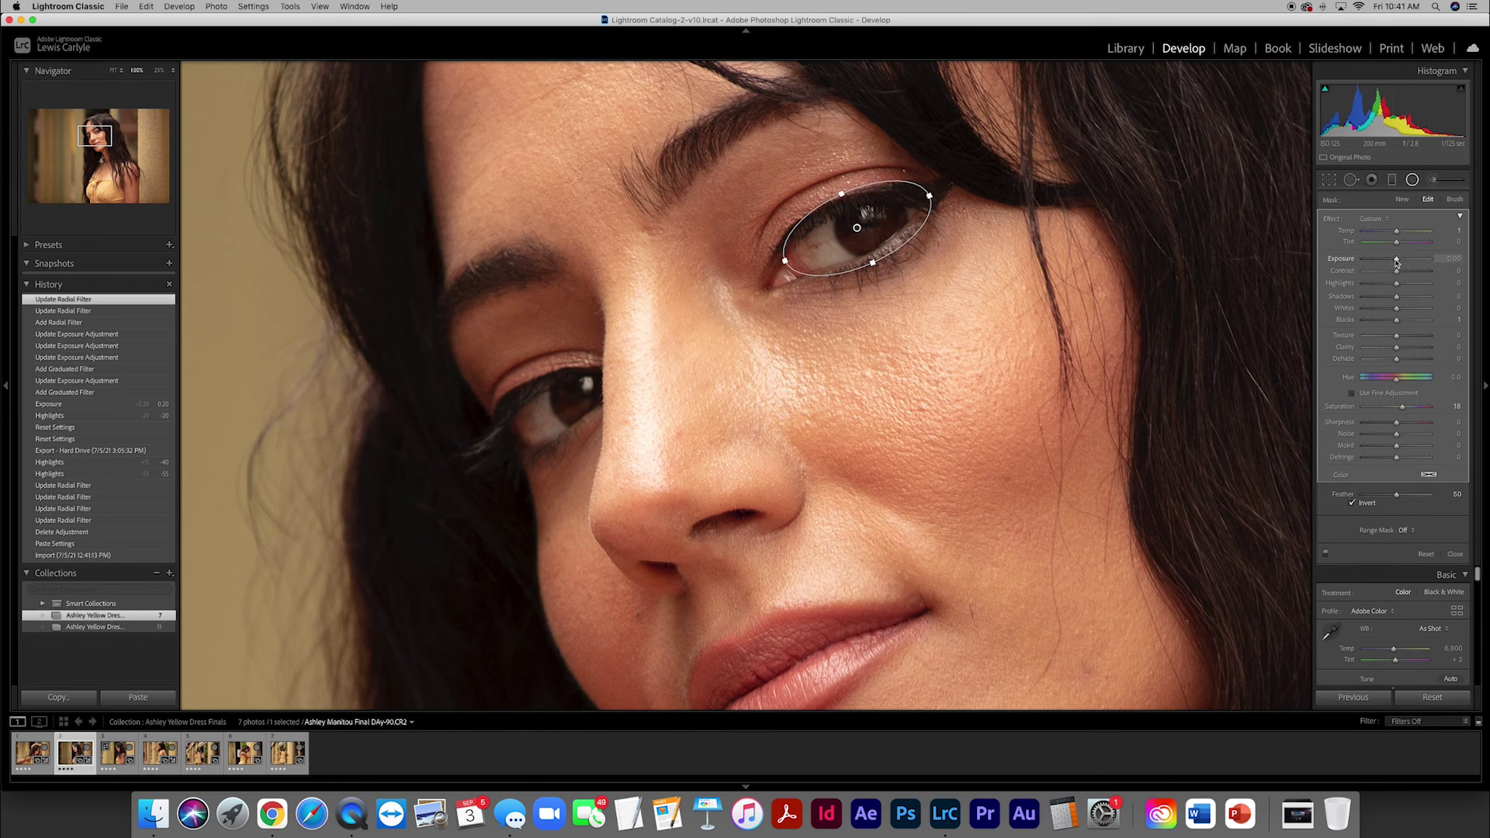
{"action": "left_click_drag", "start_coordinate": [1396, 261], "coordinate": [1414, 263]}
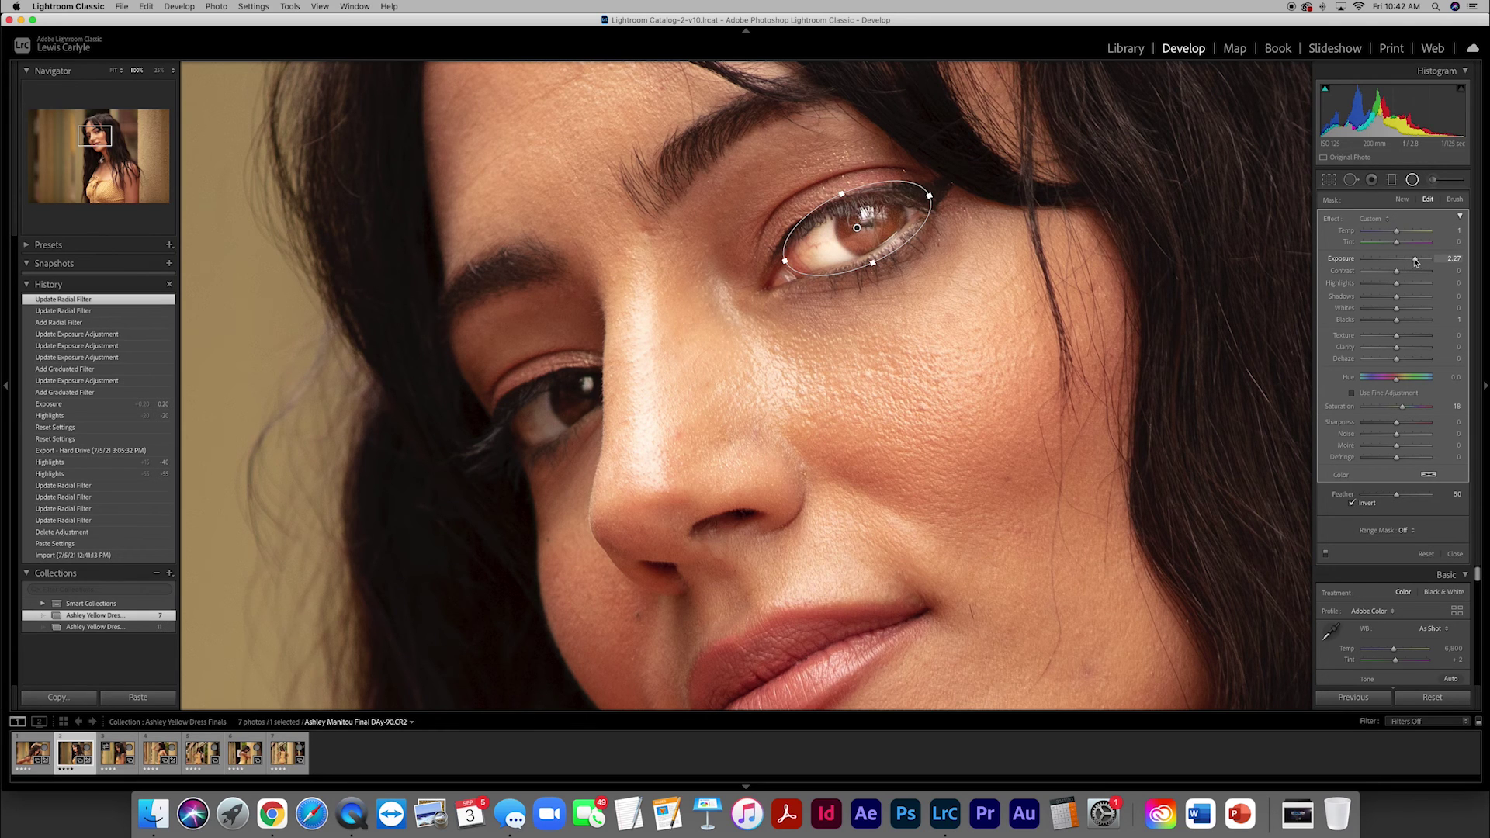
{"action": "mouse_move", "coordinate": [1415, 261]}
{"action": "left_mouse_down"}
{"action": "mouse_move", "coordinate": [1364, 263]}
{"action": "mouse_move", "coordinate": [1403, 264]}
{"action": "left_mouse_up"}
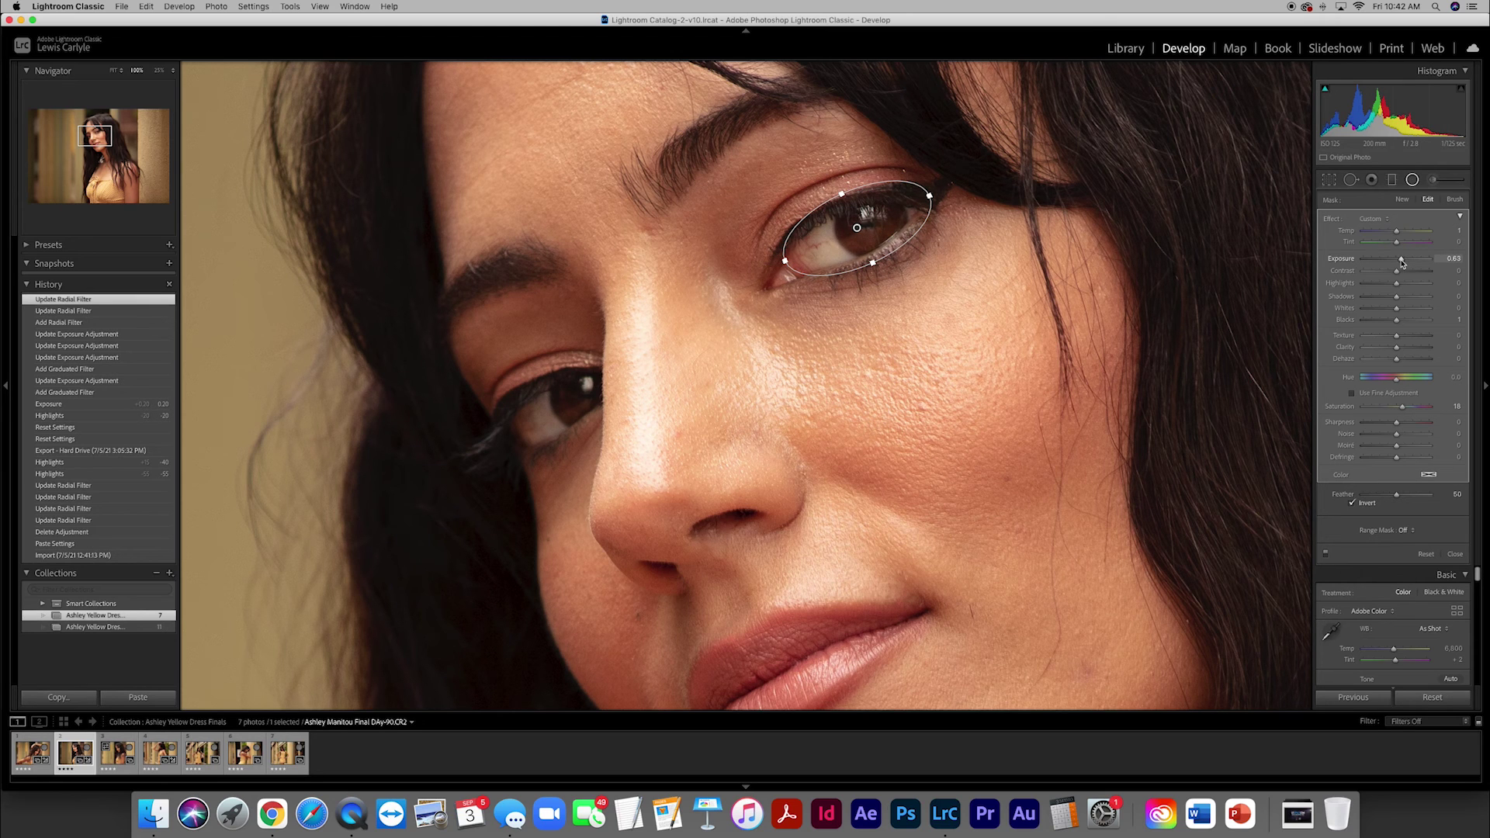
{"action": "left_click", "coordinate": [1448, 258]}
{"action": "type", "text": "0.5"}
{"action": "key", "text": "Return"}
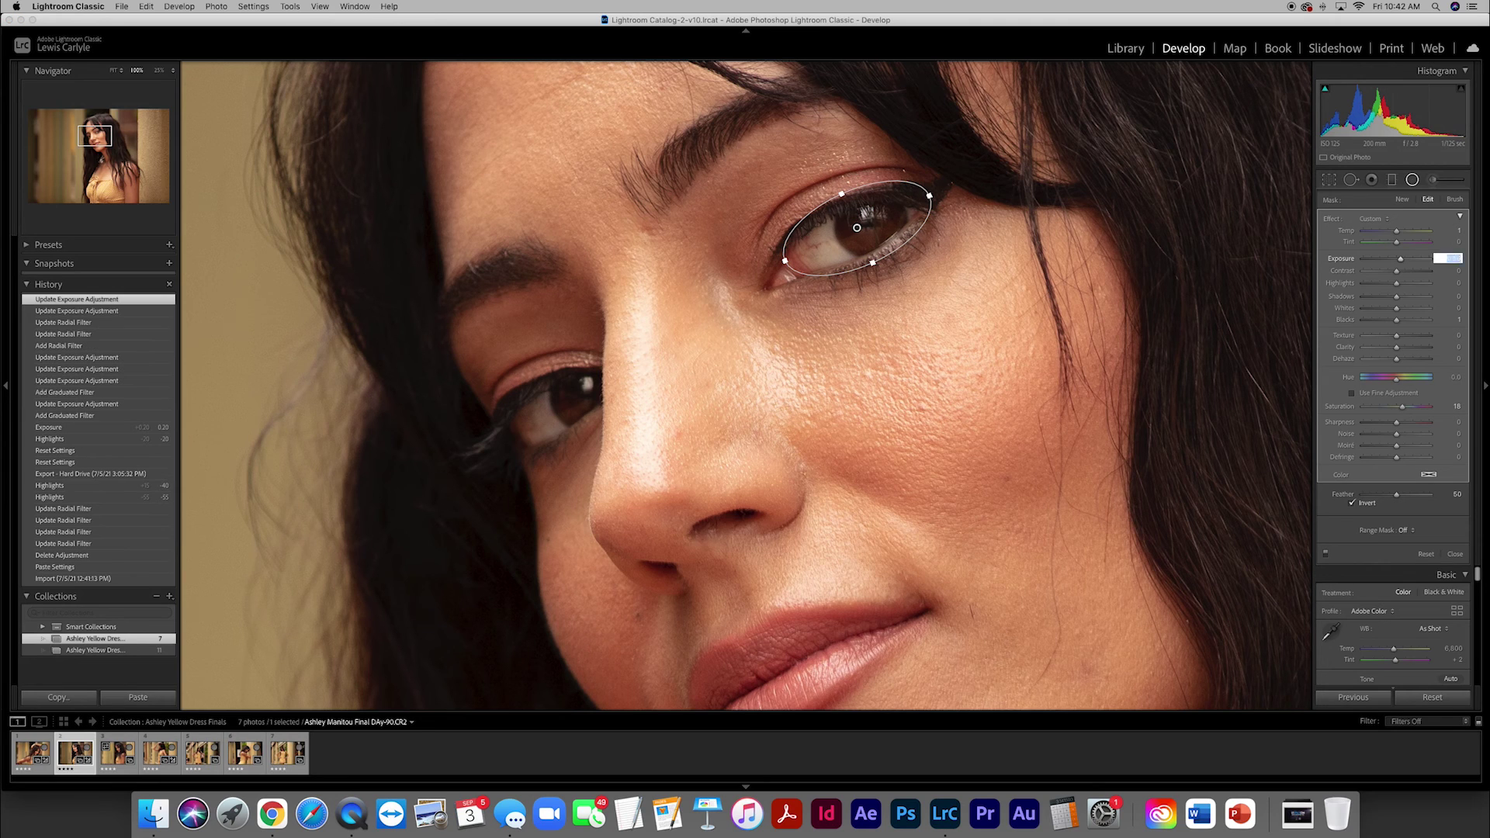
Add a second rotated radial filter around the lower-left eye, also at +0.50 exposure.
{"action": "left_click", "coordinate": [565, 401]}
{"action": "left_click_drag", "start_coordinate": [566, 400], "coordinate": [503, 445]}
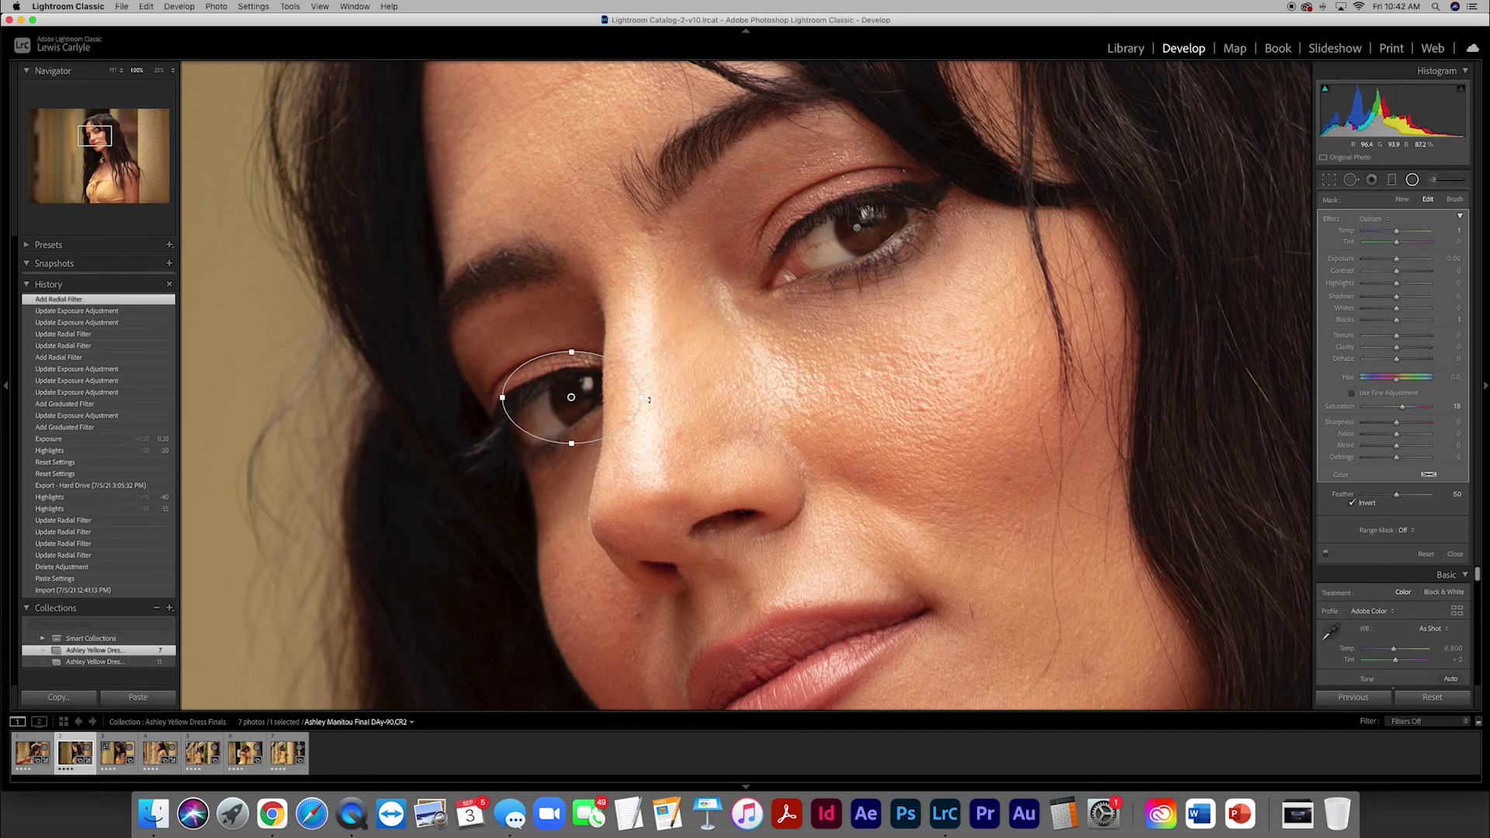
{"action": "left_click_drag", "start_coordinate": [640, 373], "coordinate": [632, 372]}
{"action": "left_click_drag", "start_coordinate": [505, 415], "coordinate": [496, 423]}
{"action": "left_click", "coordinate": [1451, 259]}
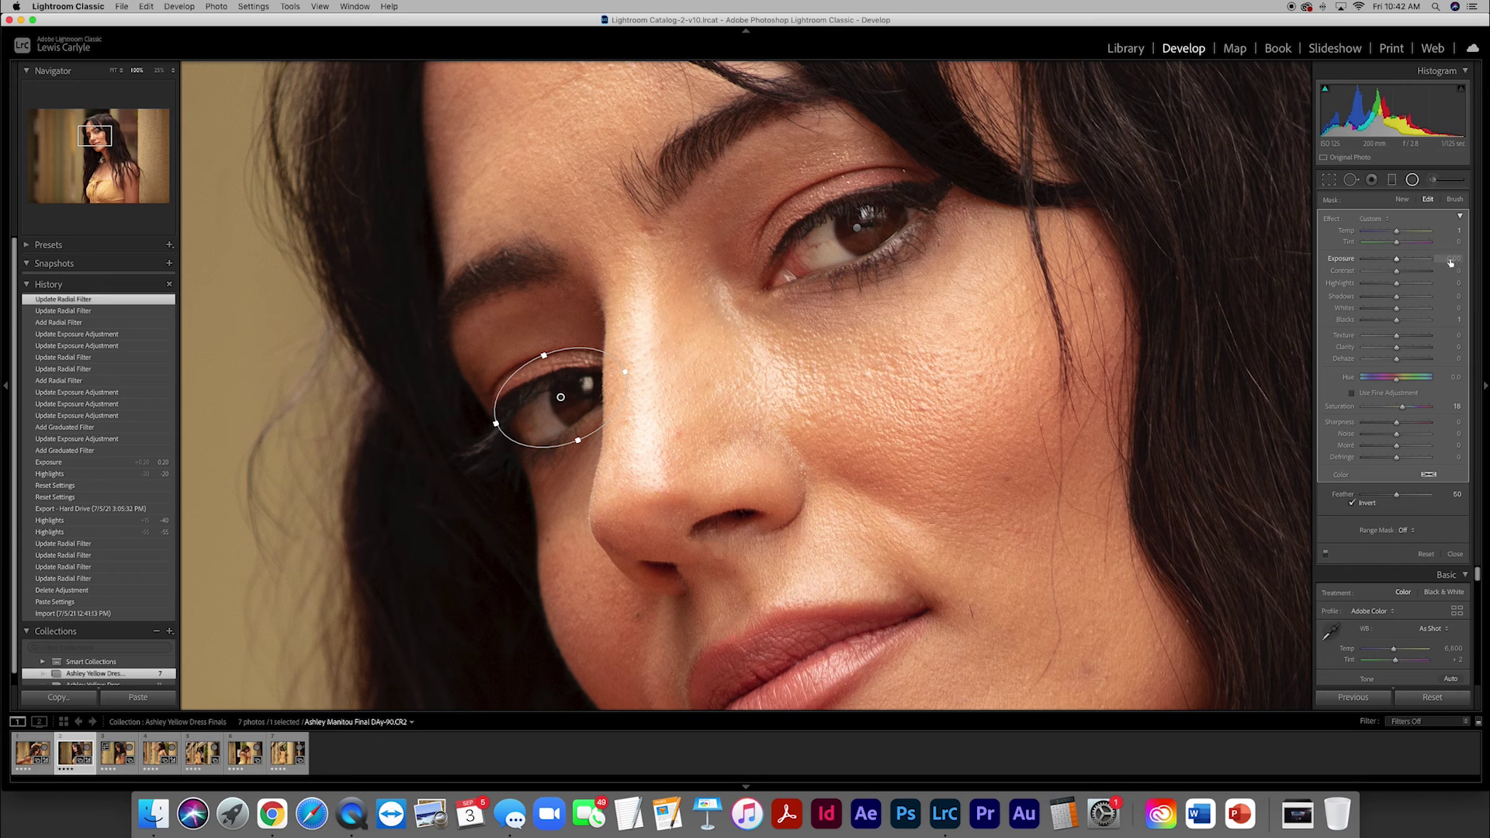
{"action": "type", "text": "0.5"}
{"action": "key", "text": "Return"}
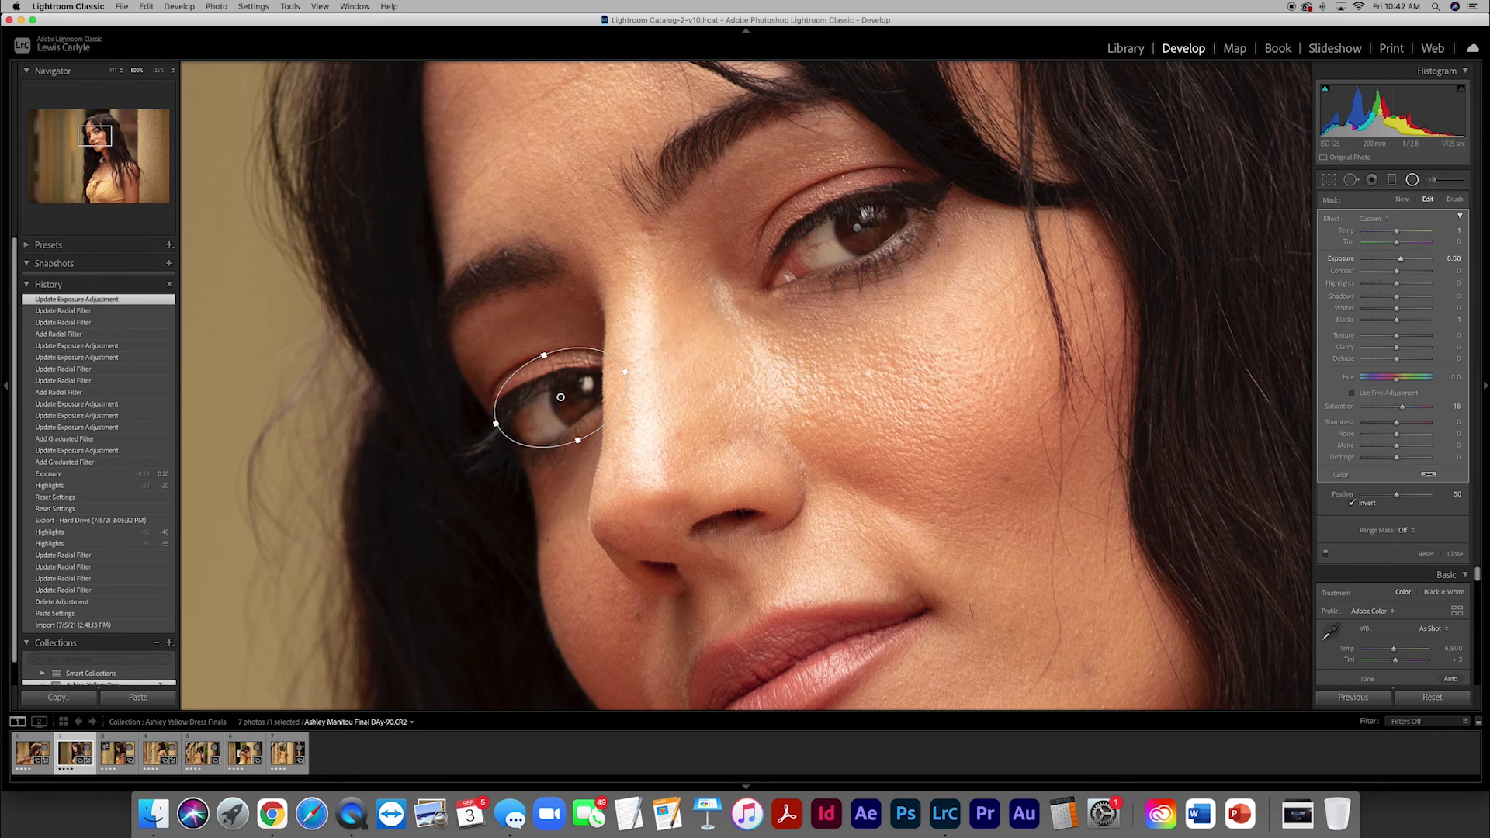
{"action": "left_click_drag", "start_coordinate": [561, 397], "coordinate": [561, 400]}
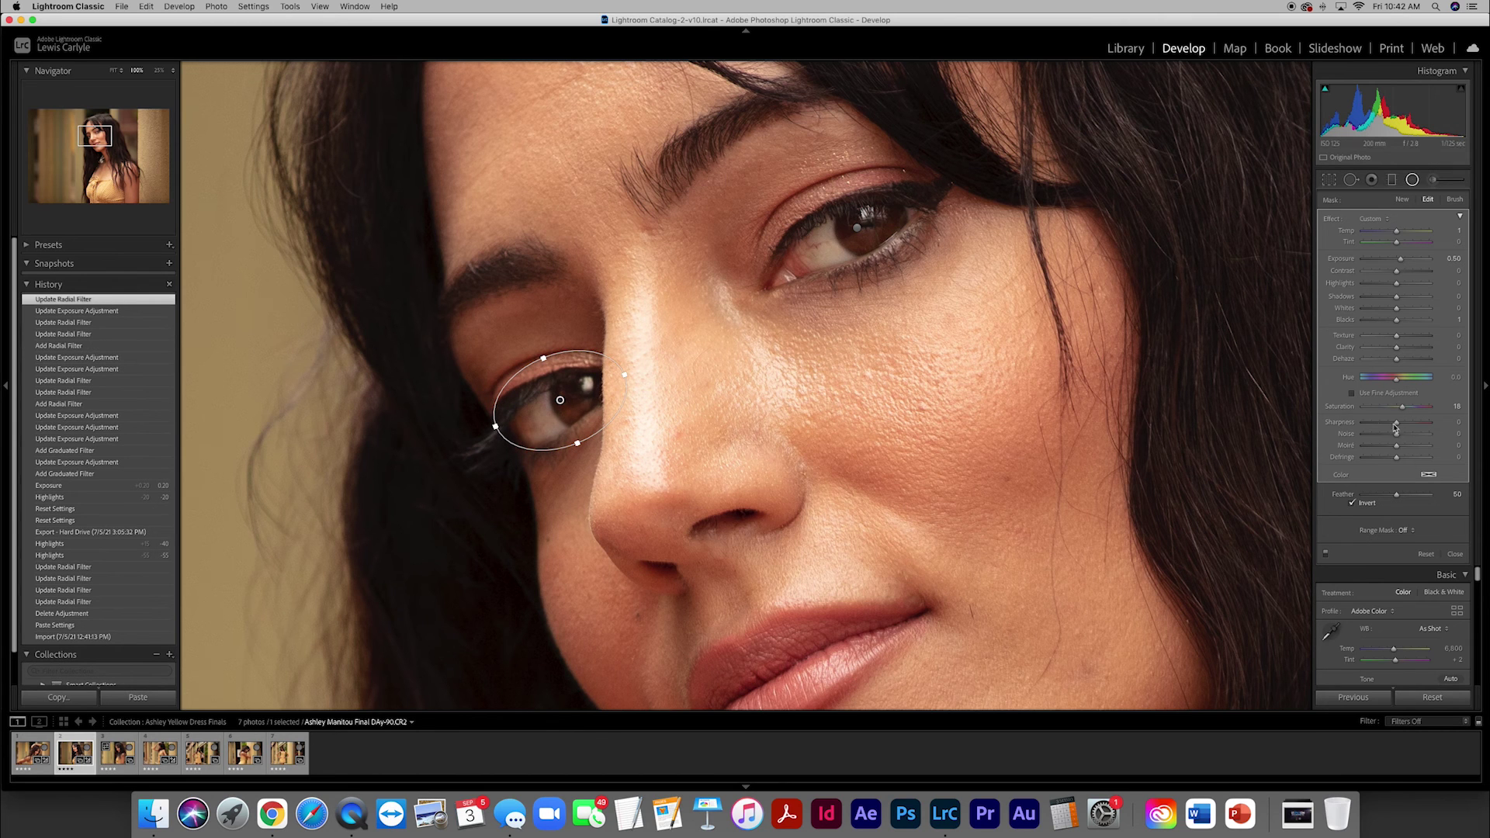
{"action": "left_click", "coordinate": [1455, 555]}
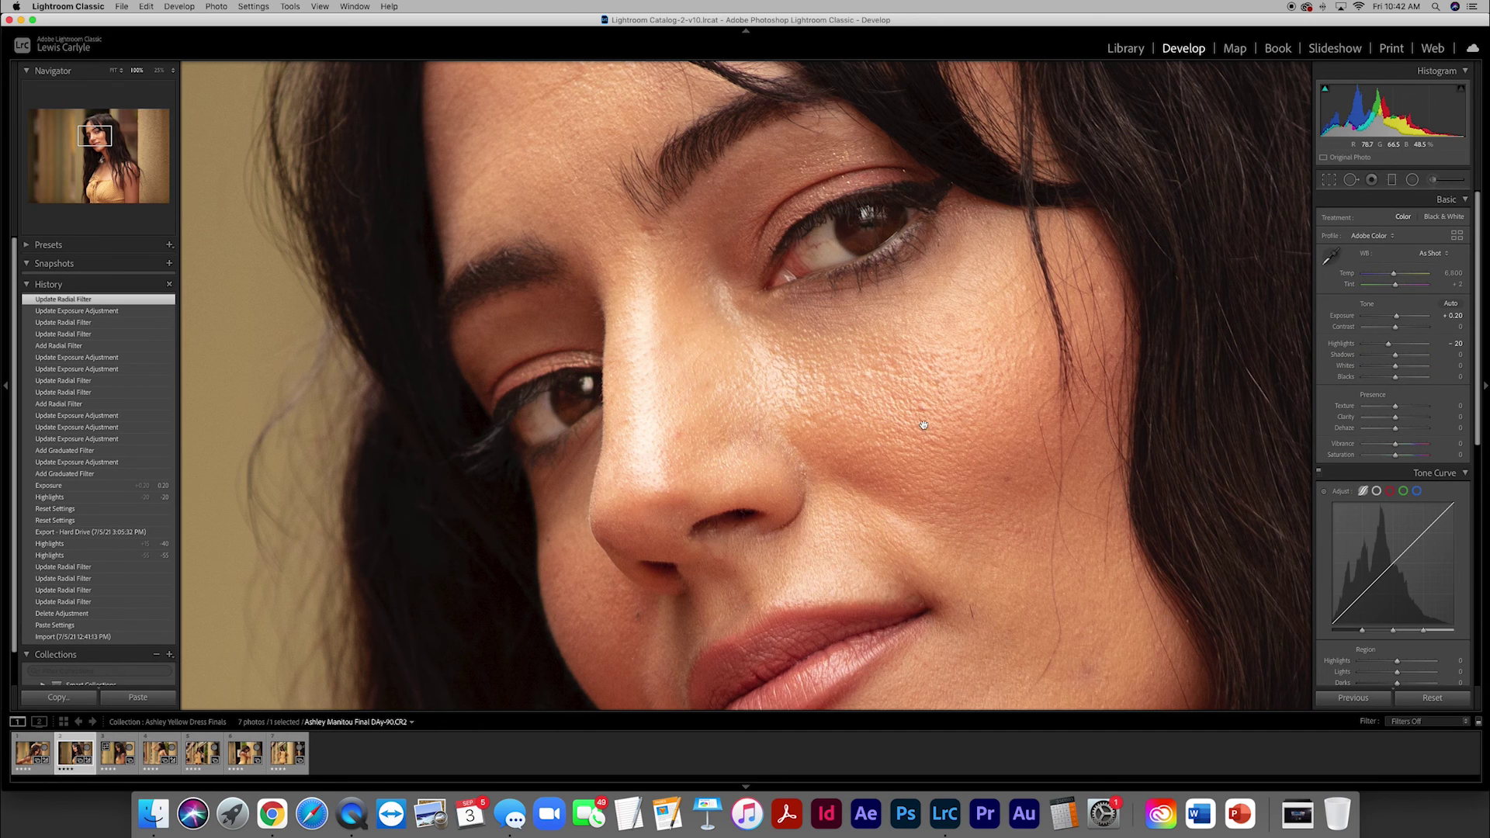
Zoom the photo back to Fit and return to the Library grid with G.
{"action": "left_click", "coordinate": [705, 347]}
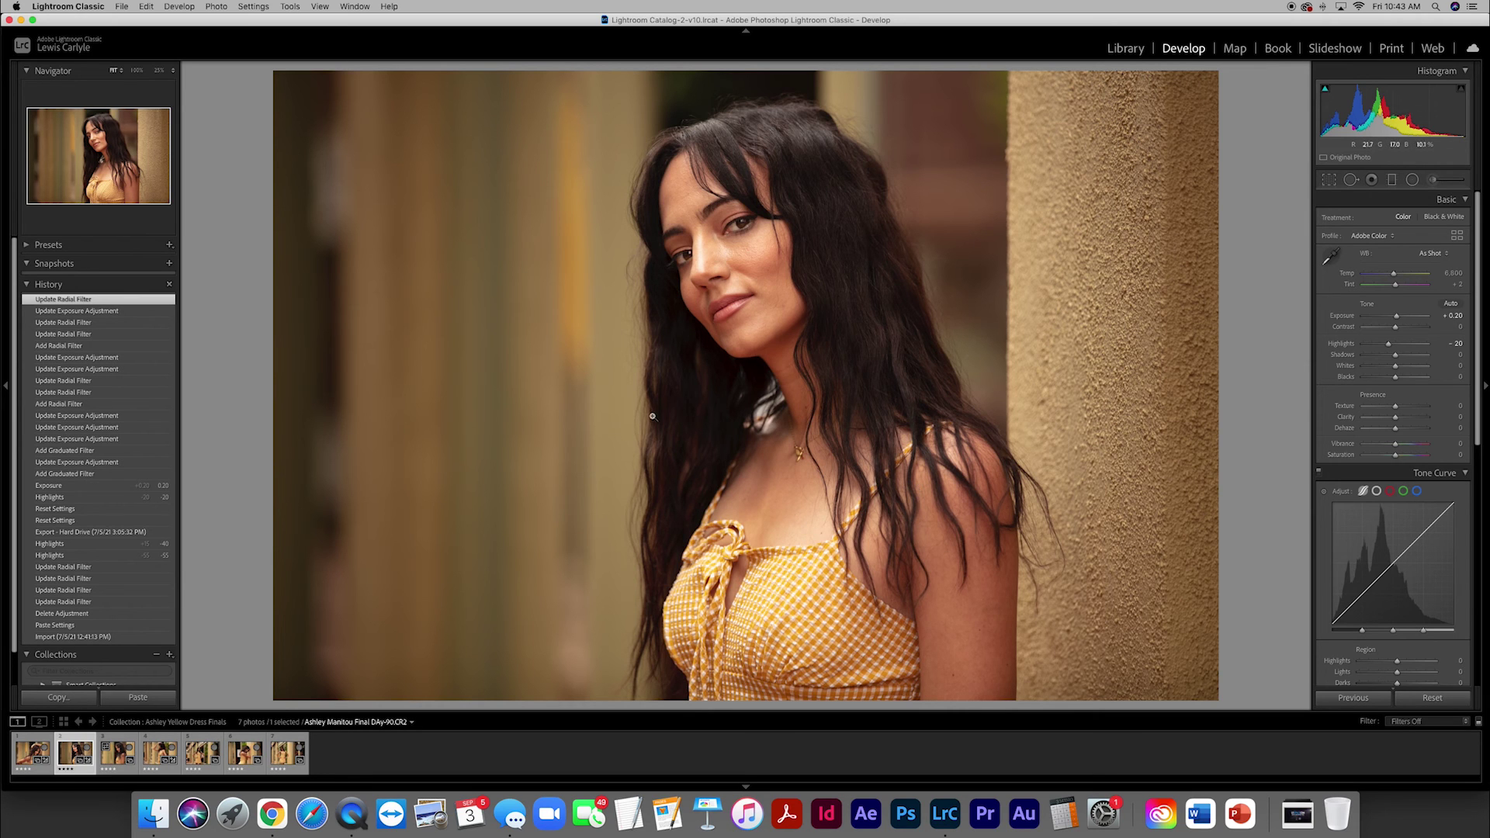
{"action": "key", "text": "g"}
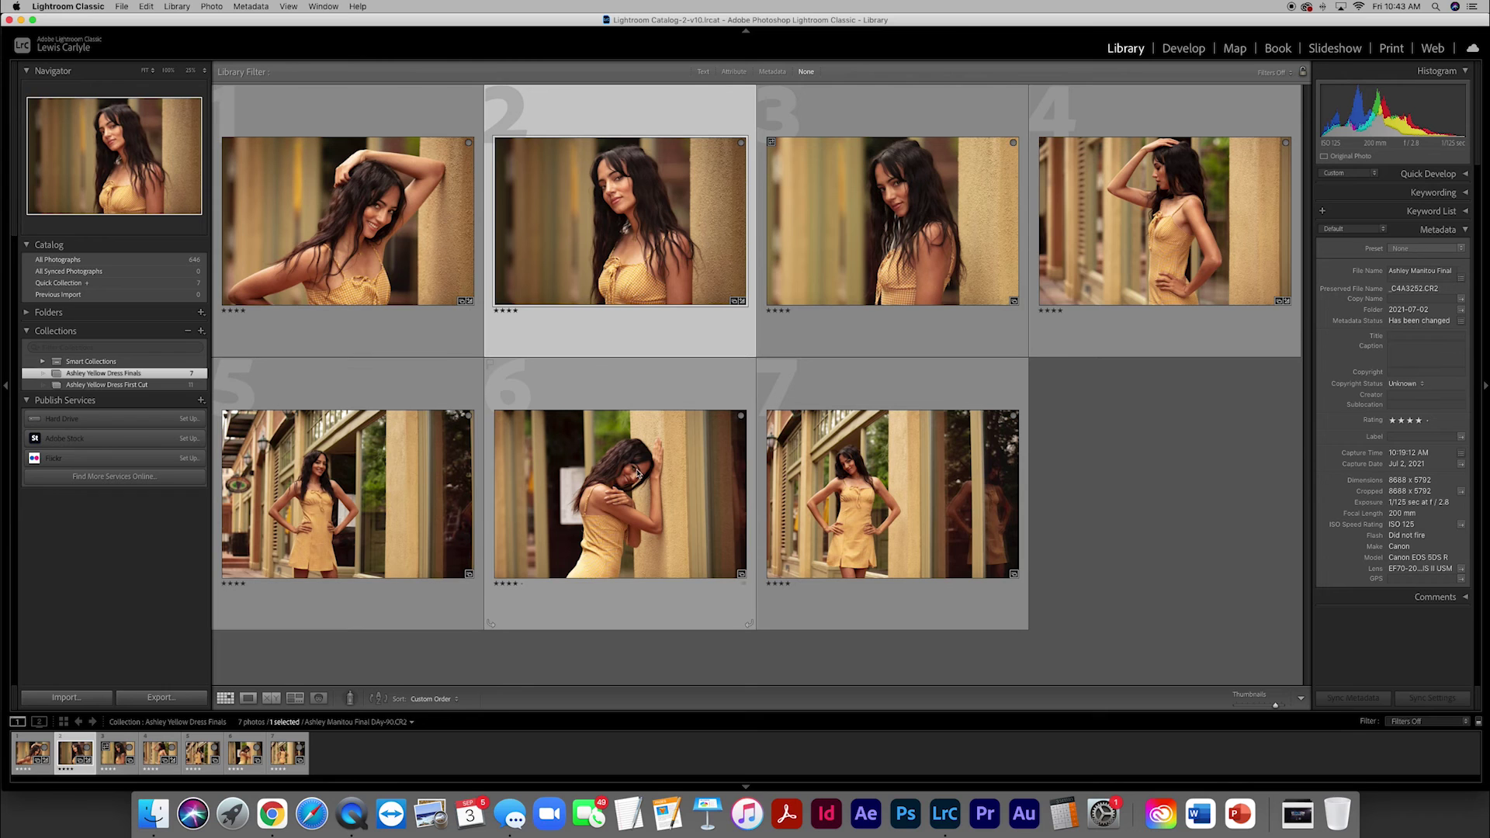
Select the sixth photo, the woman leaning on the pillar, and open it in Develop.
{"action": "left_click", "coordinate": [638, 504]}
{"action": "double_click", "coordinate": [638, 505]}
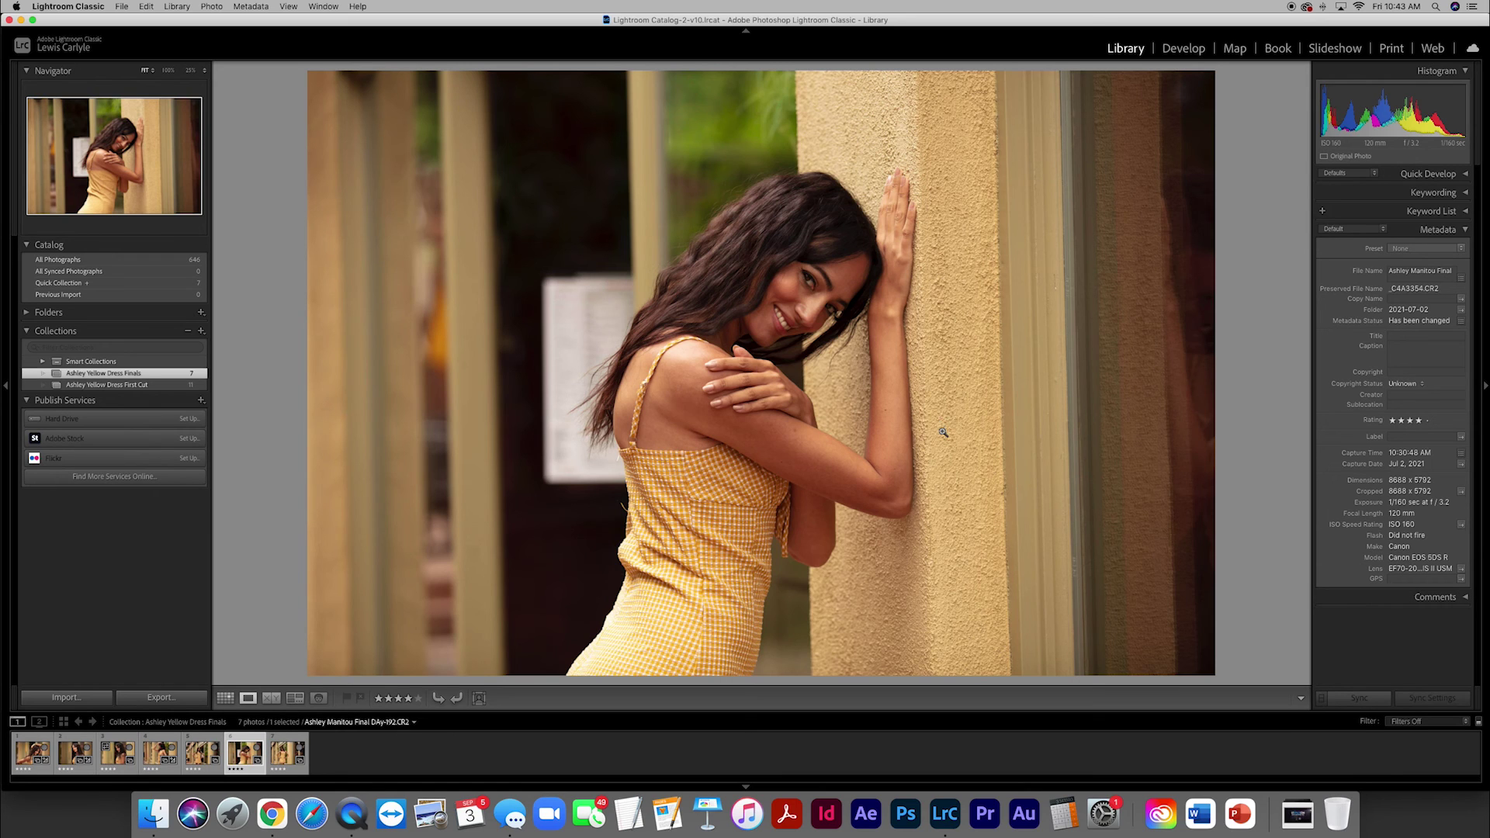
{"action": "left_click", "coordinate": [1183, 48]}
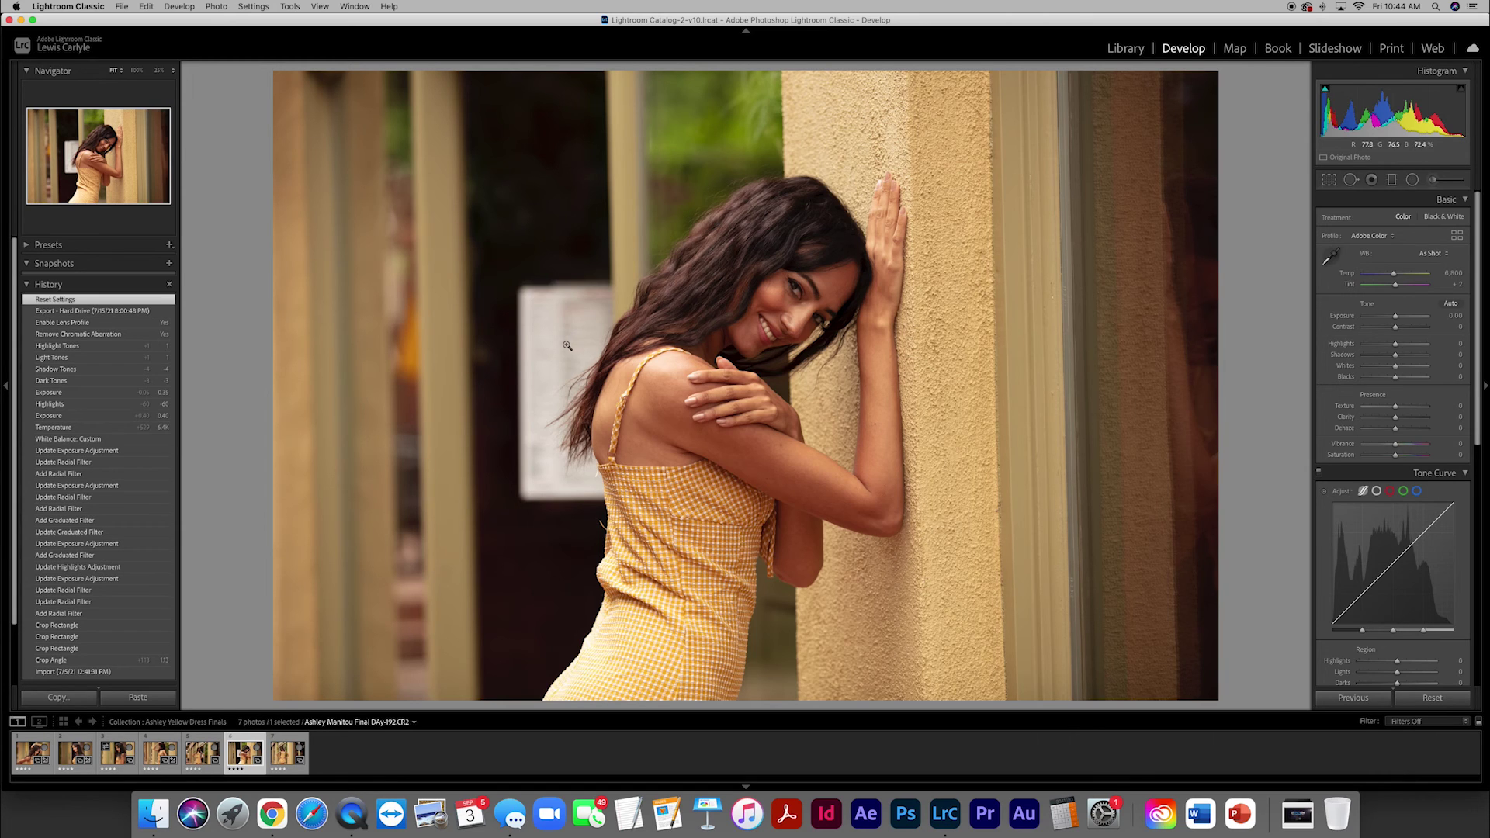
Crop the pillar photo inward from the top-right and bottom-left corners and rotate it to -5.42°.
{"action": "left_click", "coordinate": [1329, 180]}
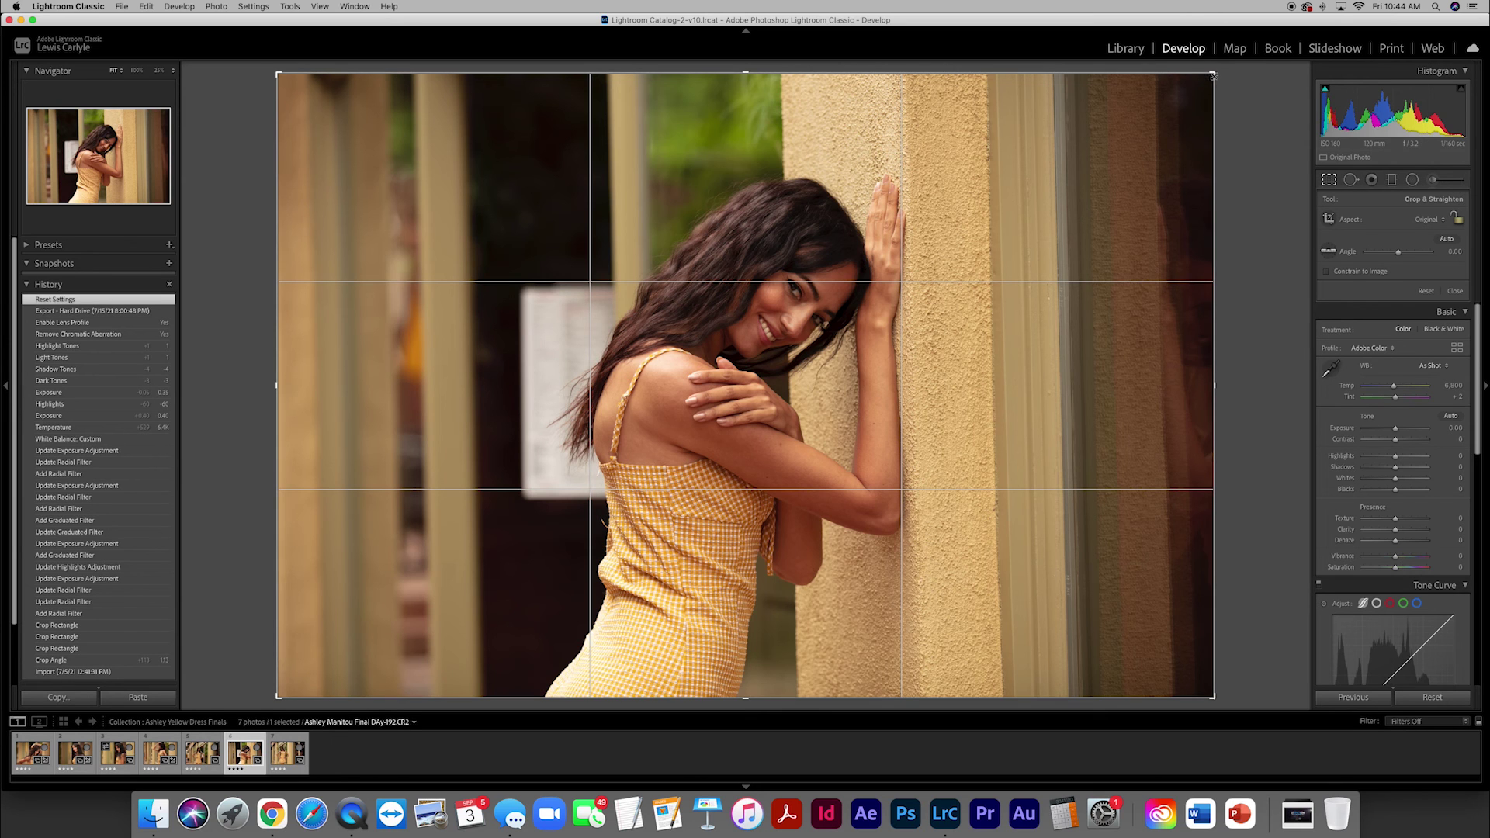
{"action": "left_click_drag", "start_coordinate": [1213, 76], "coordinate": [1147, 124]}
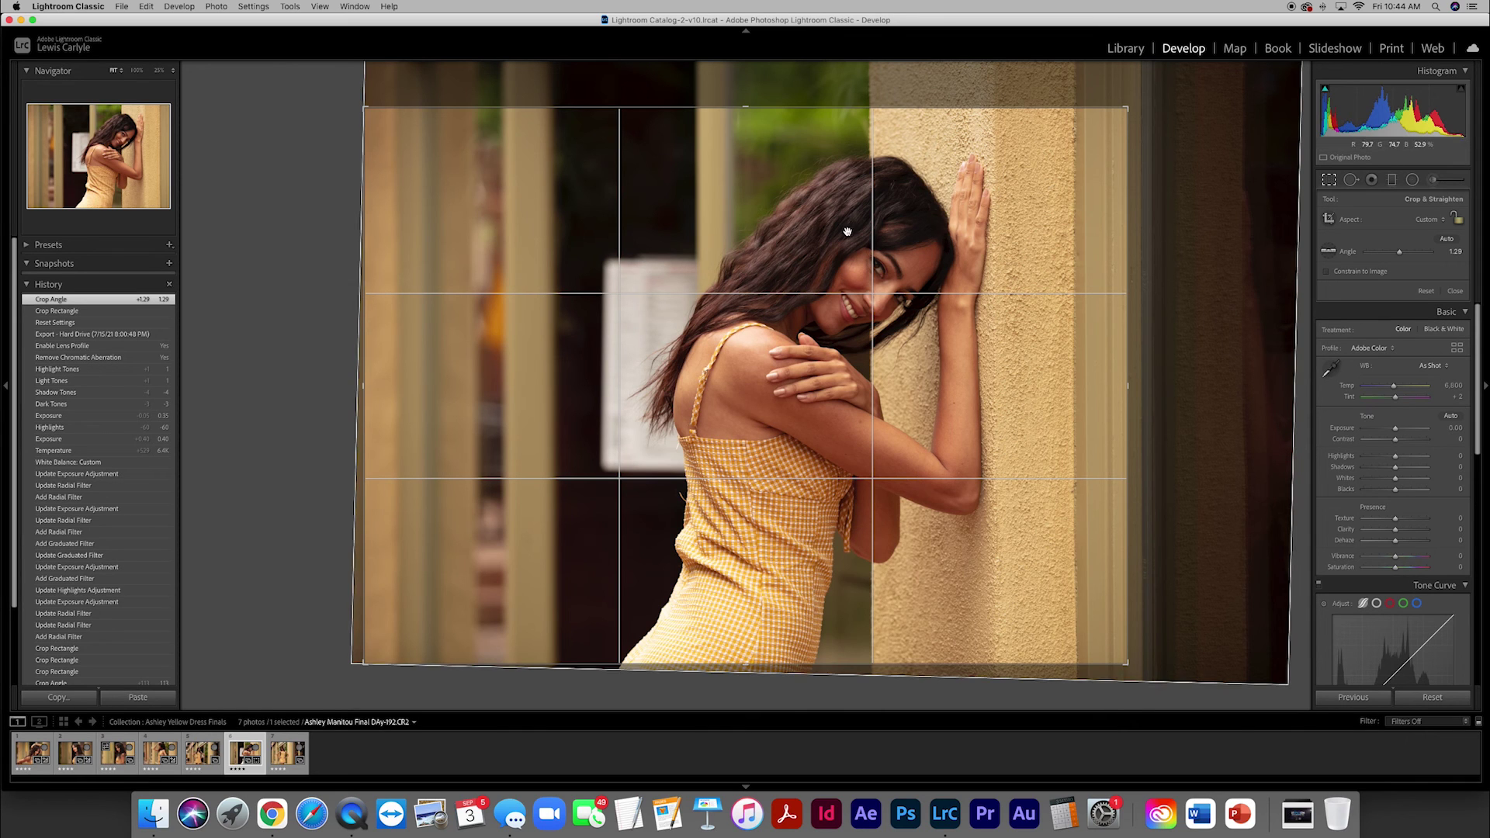
{"action": "left_click_drag", "start_coordinate": [362, 665], "coordinate": [390, 649]}
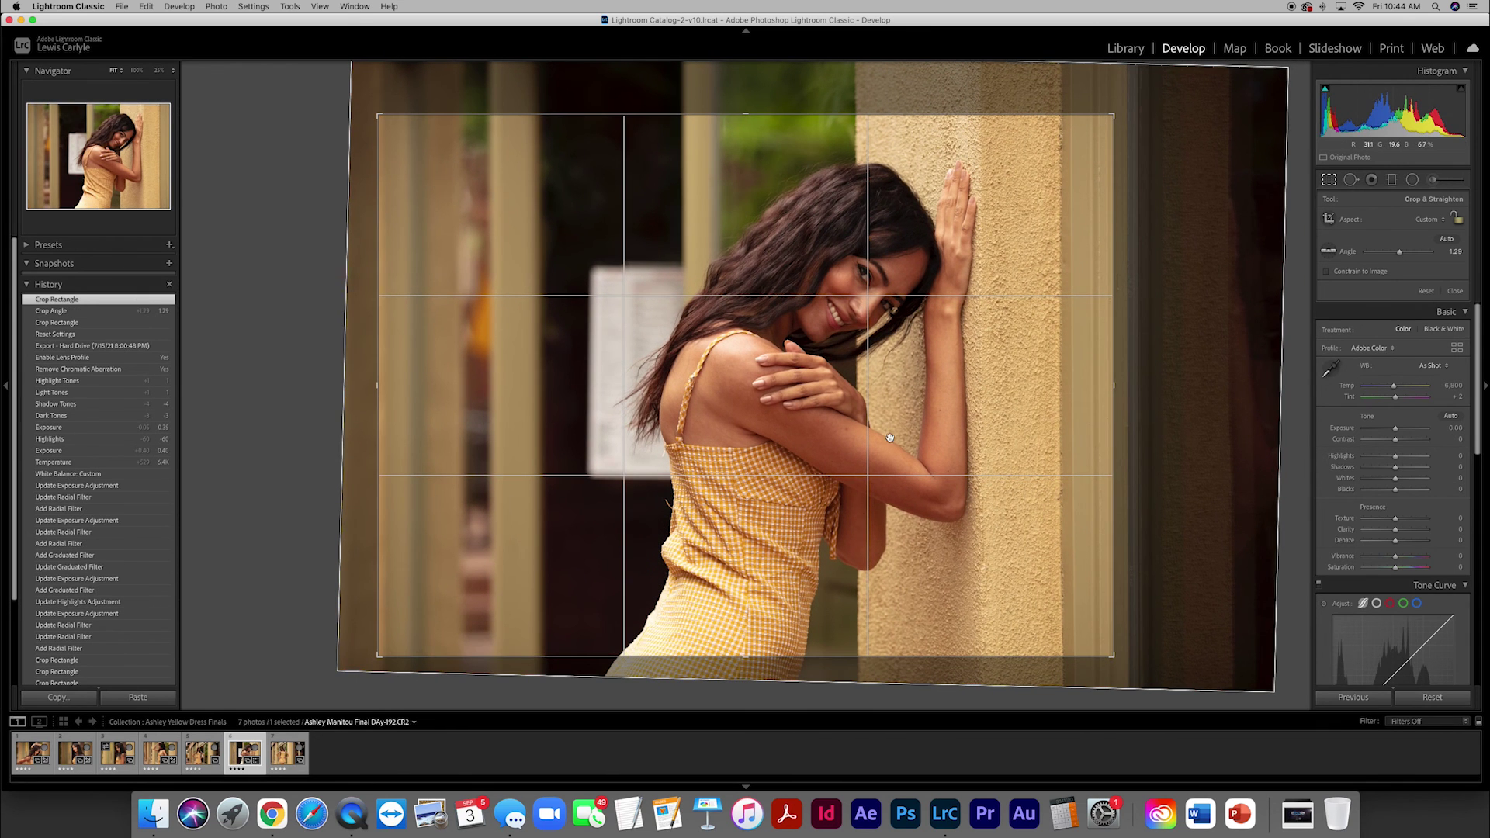
{"action": "mouse_move", "coordinate": [1123, 383]}
{"action": "left_mouse_down"}
{"action": "mouse_move", "coordinate": [1127, 412]}
{"action": "mouse_move", "coordinate": [1135, 386]}
{"action": "left_mouse_up"}
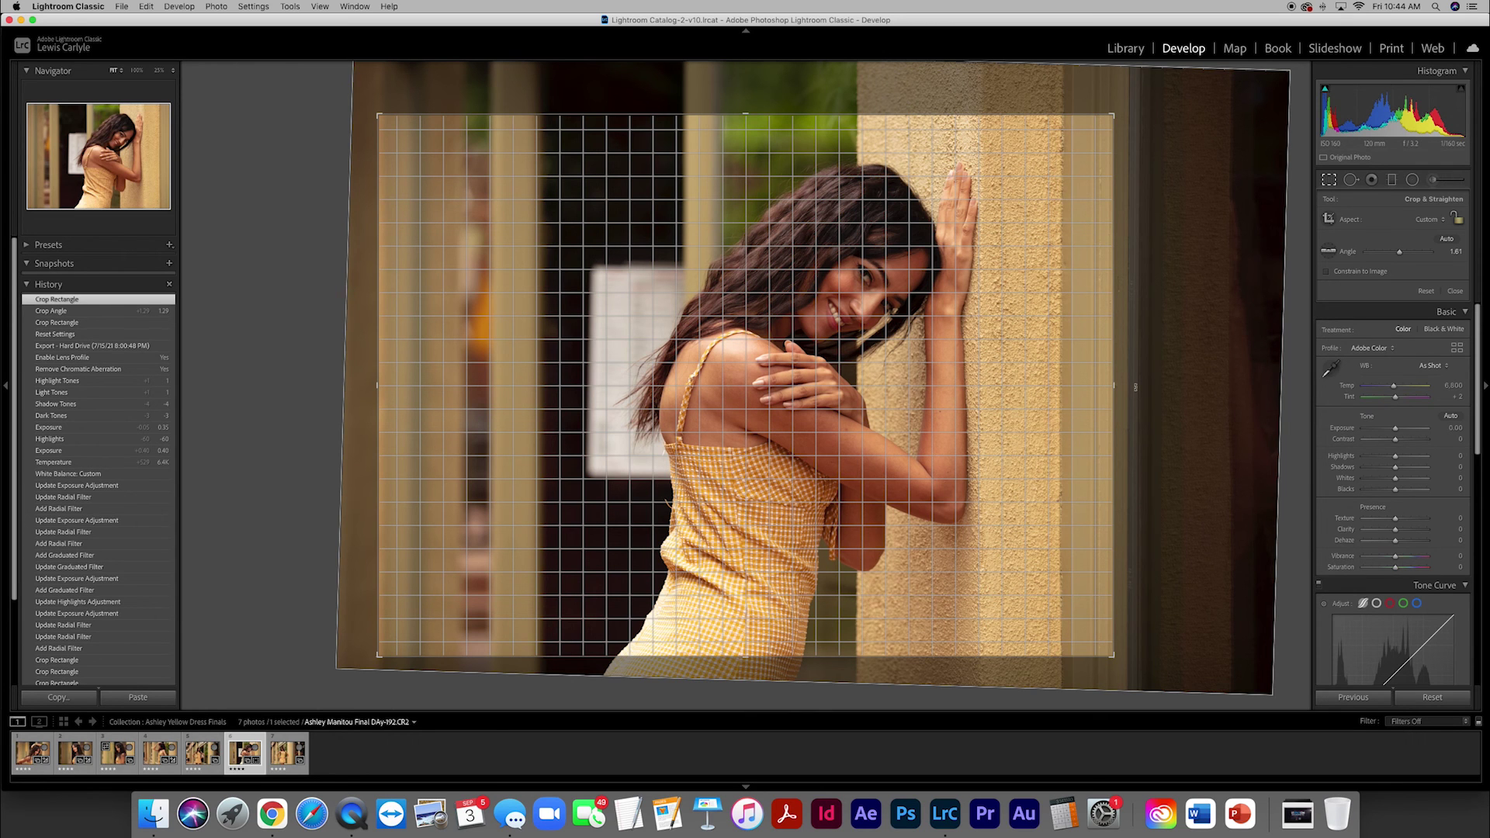
{"action": "left_click_drag", "start_coordinate": [1135, 386], "coordinate": [1135, 387]}
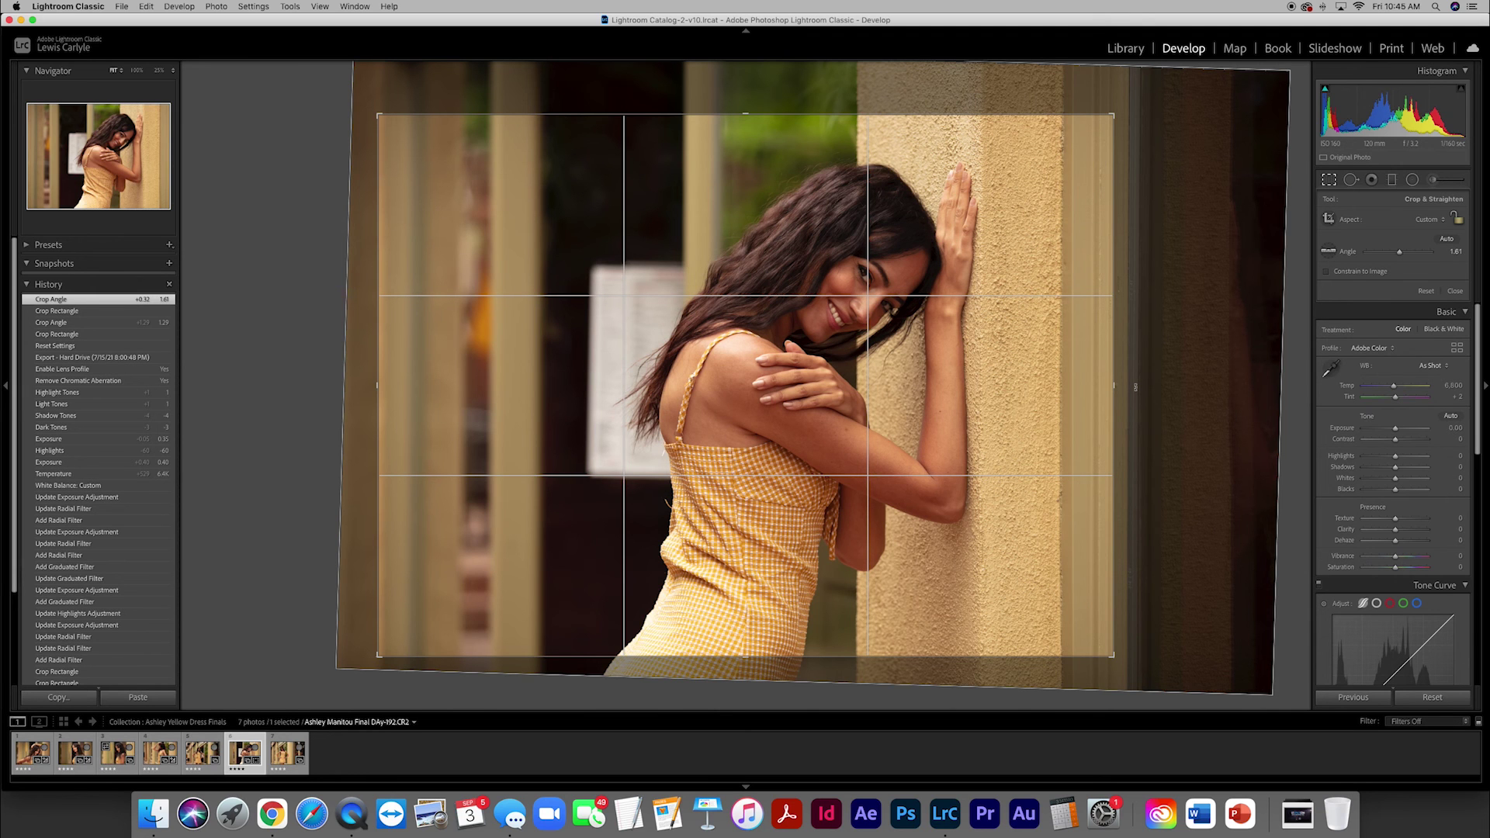
{"action": "left_click_drag", "start_coordinate": [1133, 387], "coordinate": [1133, 343]}
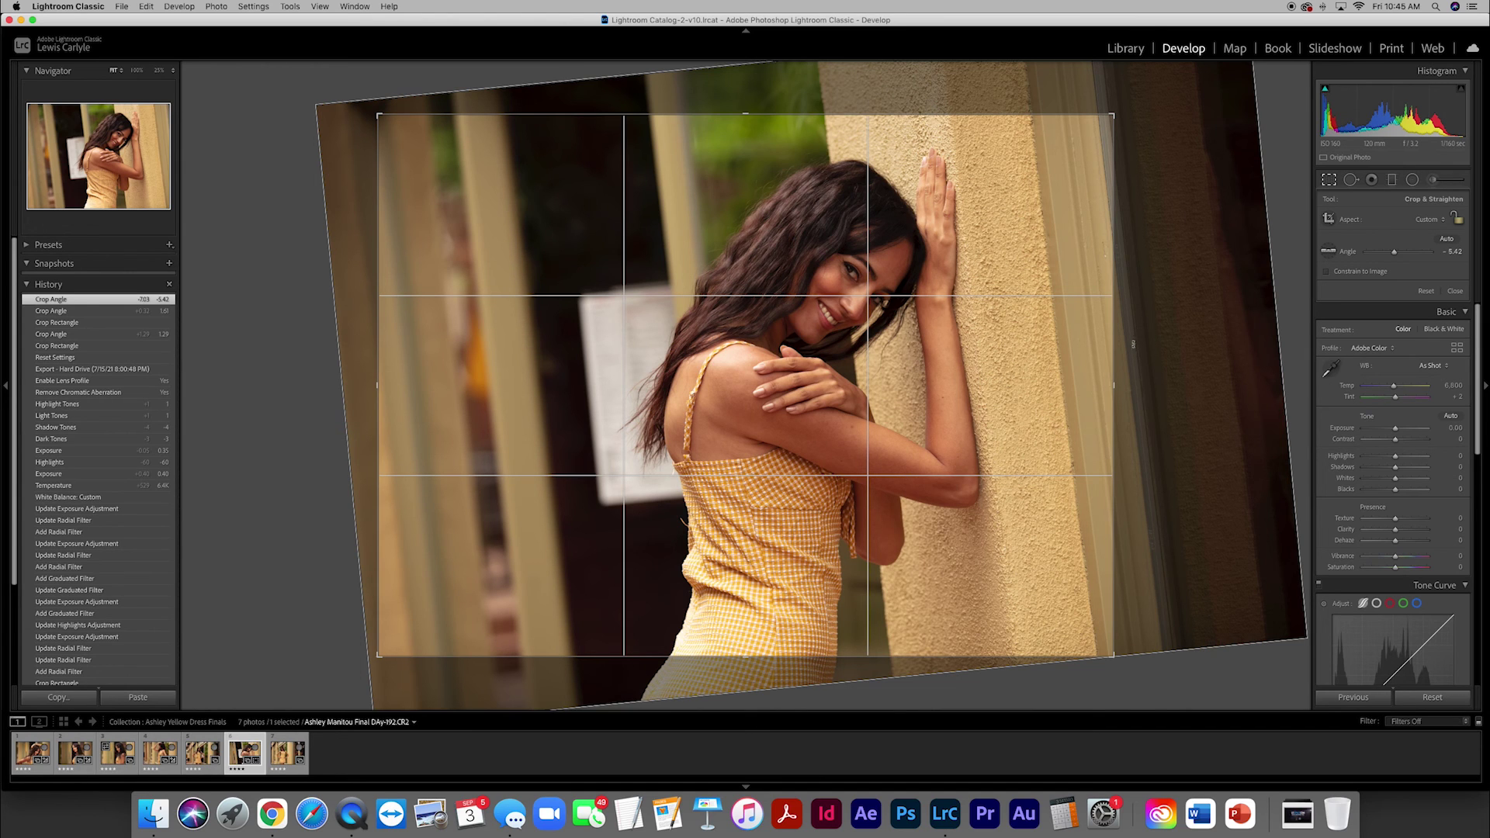
{"action": "key", "text": "Return"}
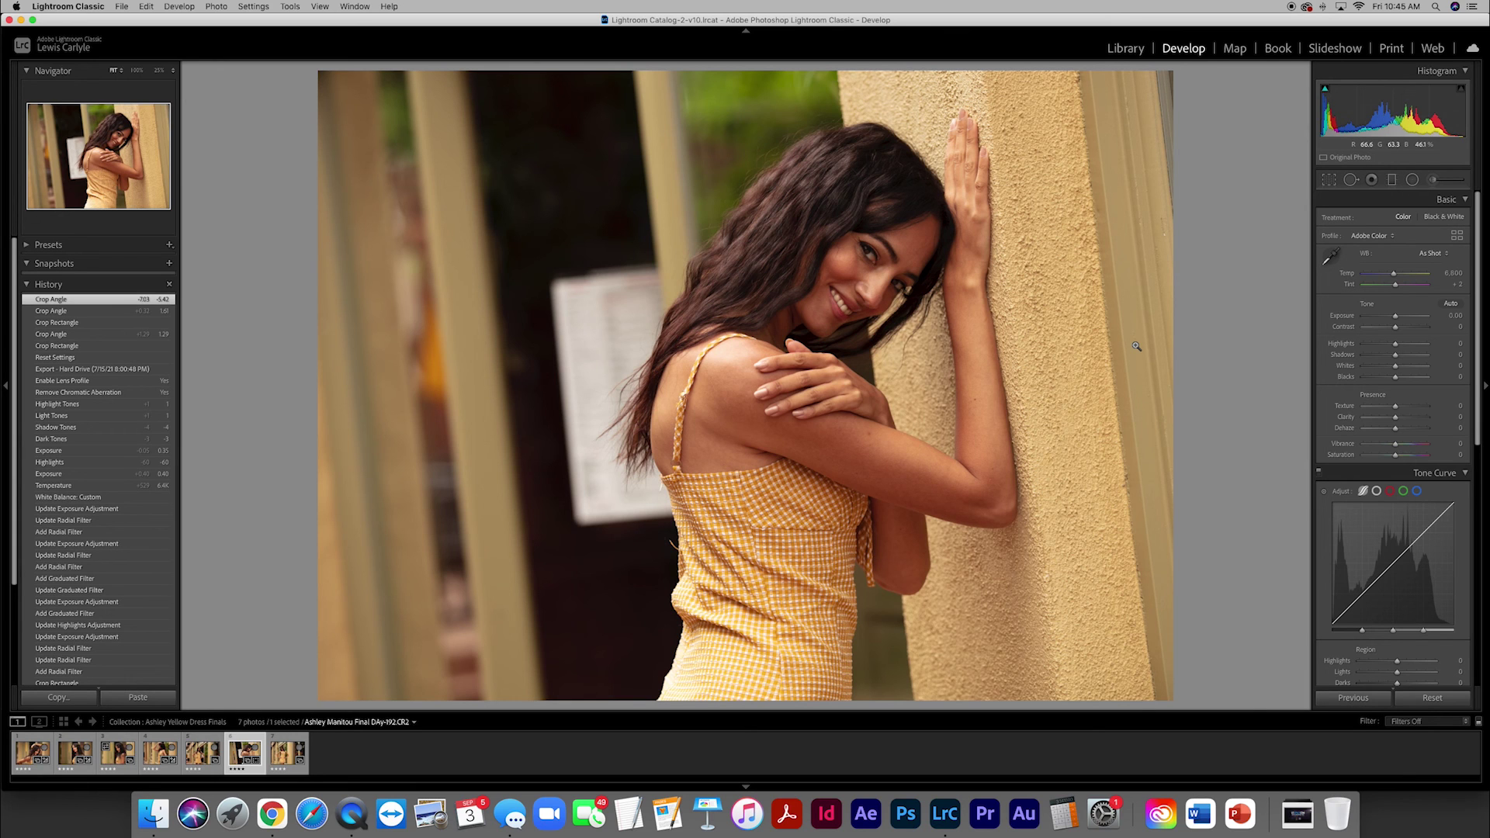
Undo the last tilt, set Exposure to +0.35 and pull Highlights down to -78.
{"action": "key", "text": "cmd+z"}
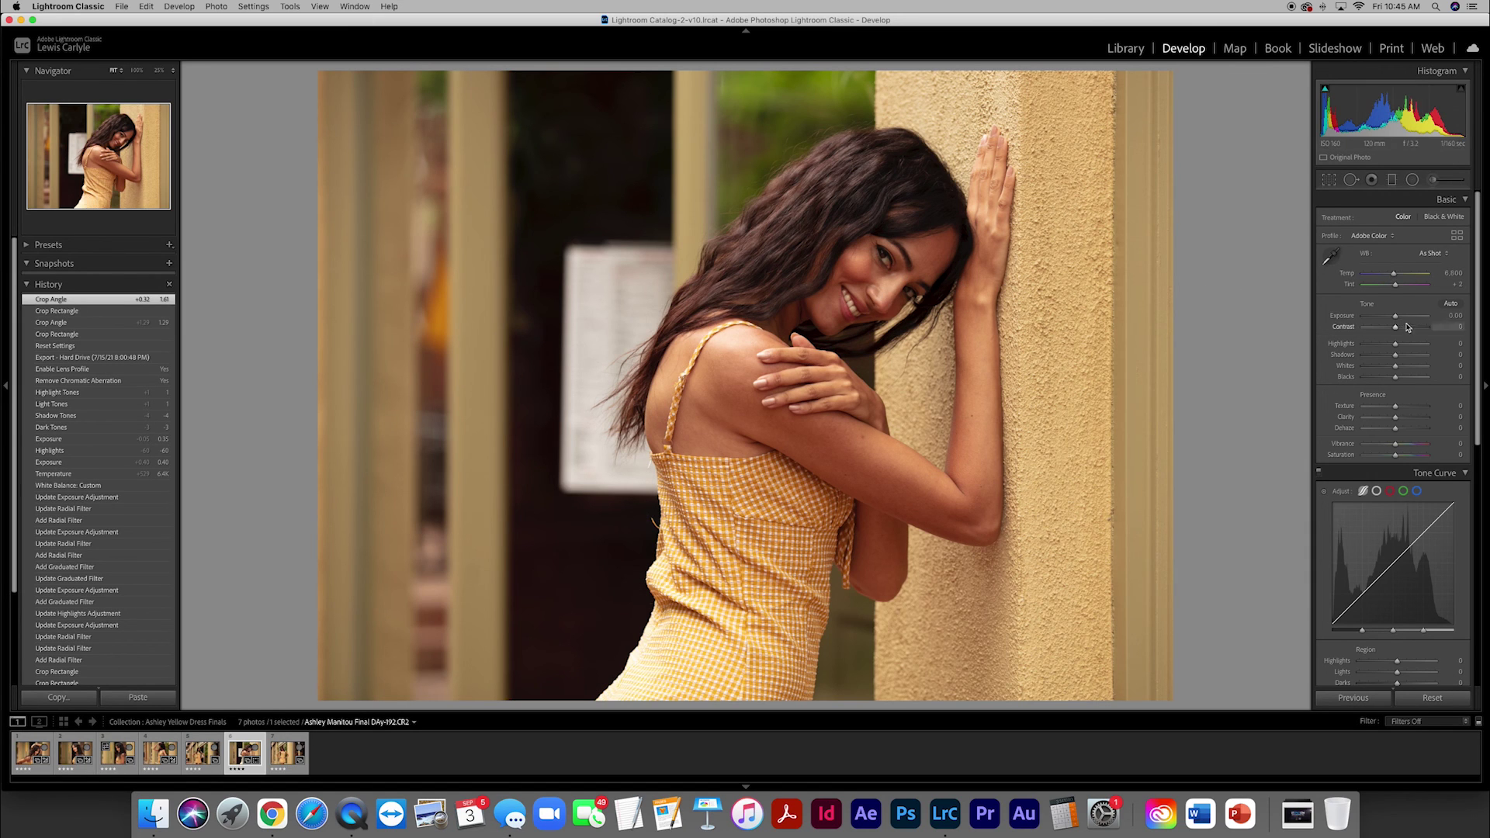
{"action": "left_click_drag", "start_coordinate": [1395, 319], "coordinate": [1400, 319]}
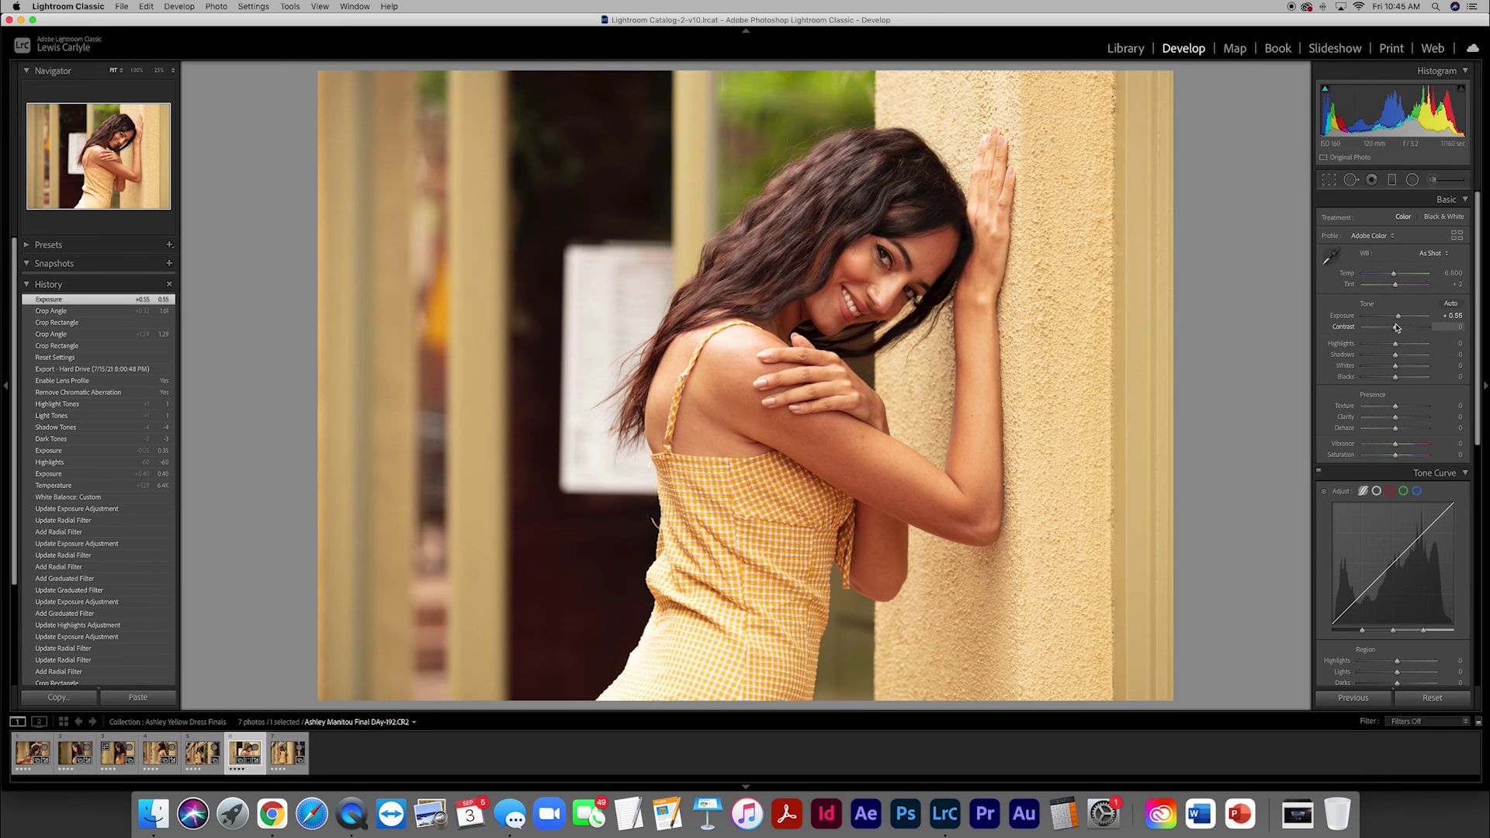
{"action": "left_click", "coordinate": [1449, 315]}
{"action": "key", "text": "BackSpace"}
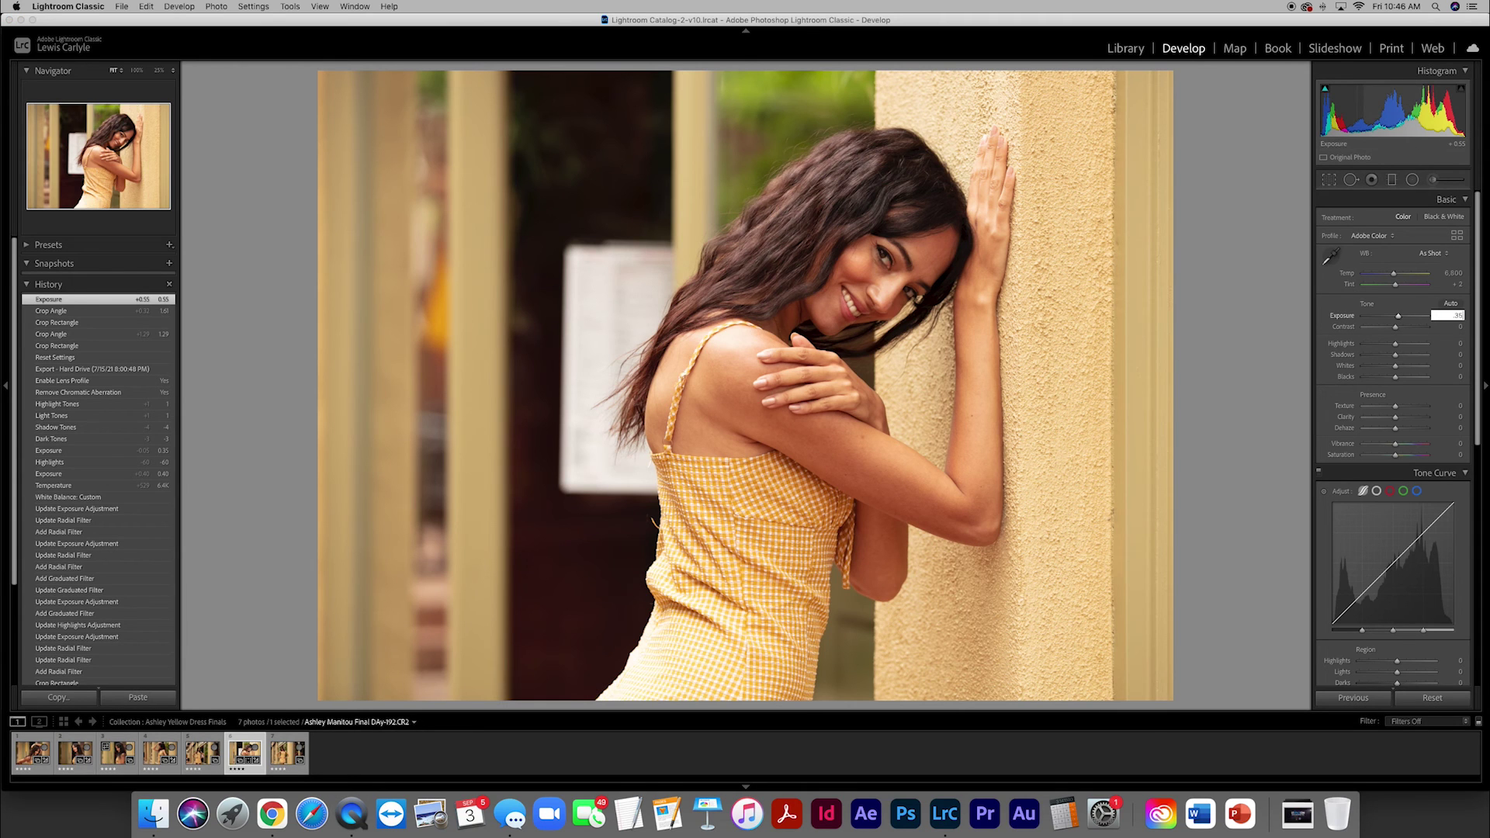
{"action": "type", "text": ".35"}
{"action": "key", "text": "Return"}
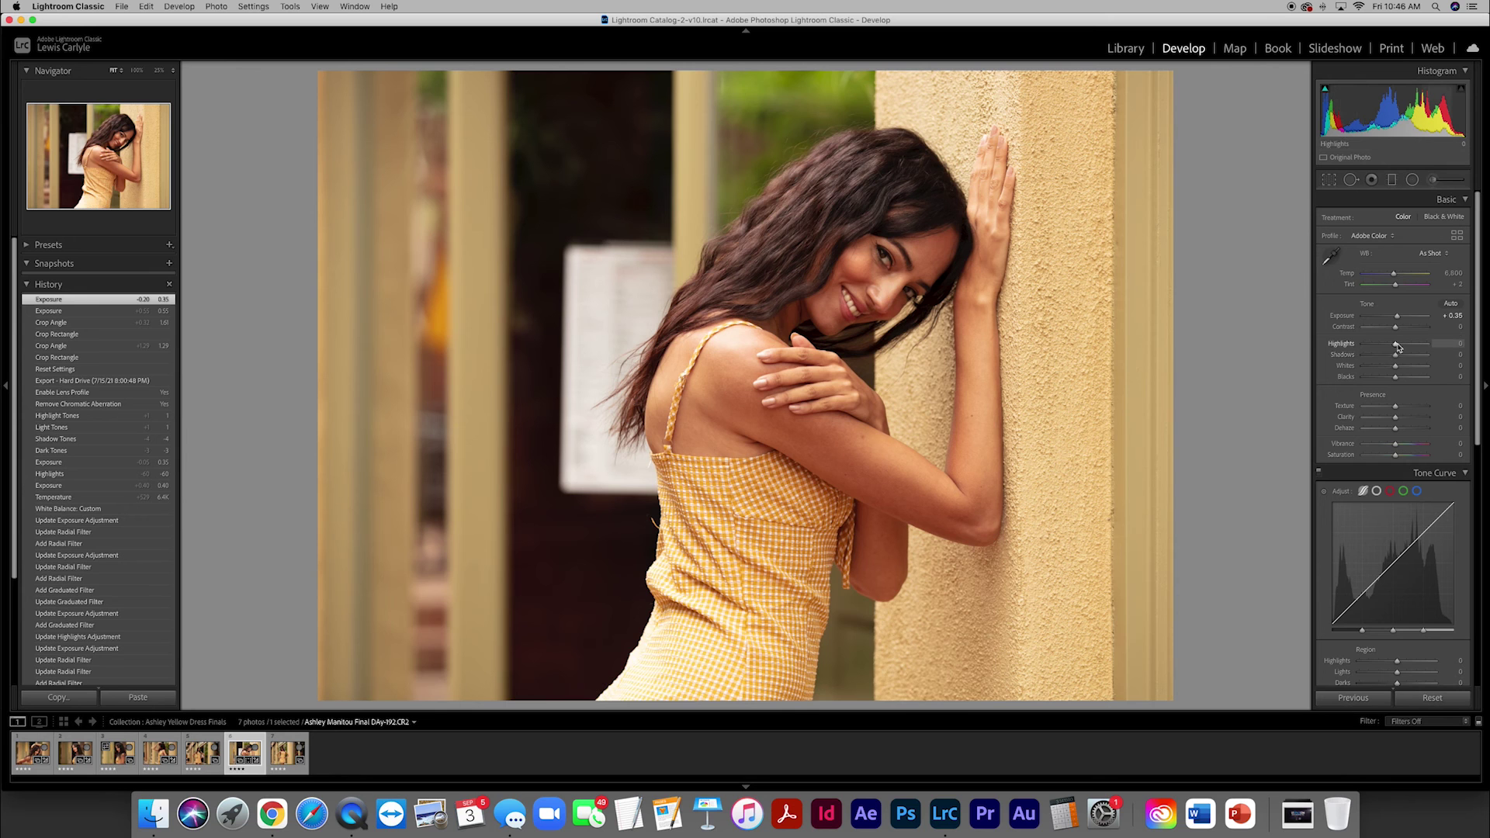
{"action": "mouse_move", "coordinate": [1396, 346]}
{"action": "left_mouse_down"}
{"action": "mouse_move", "coordinate": [1371, 348]}
{"action": "mouse_move", "coordinate": [1402, 370]}
{"action": "left_mouse_up"}
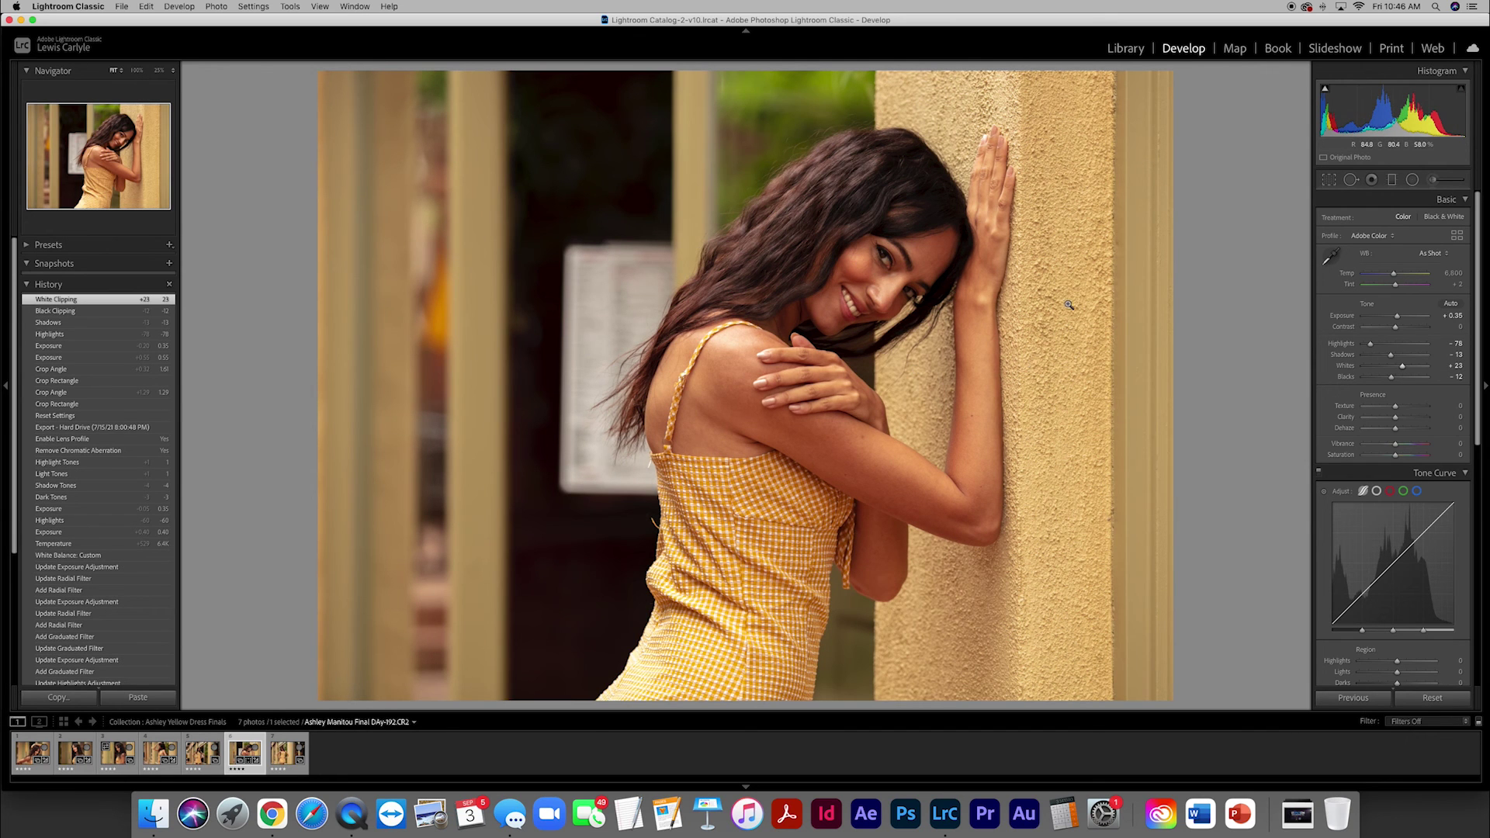
Add a left-side graduated filter at -1.05 exposure and a second gradient from the right edge.
{"action": "left_click", "coordinate": [1392, 180]}
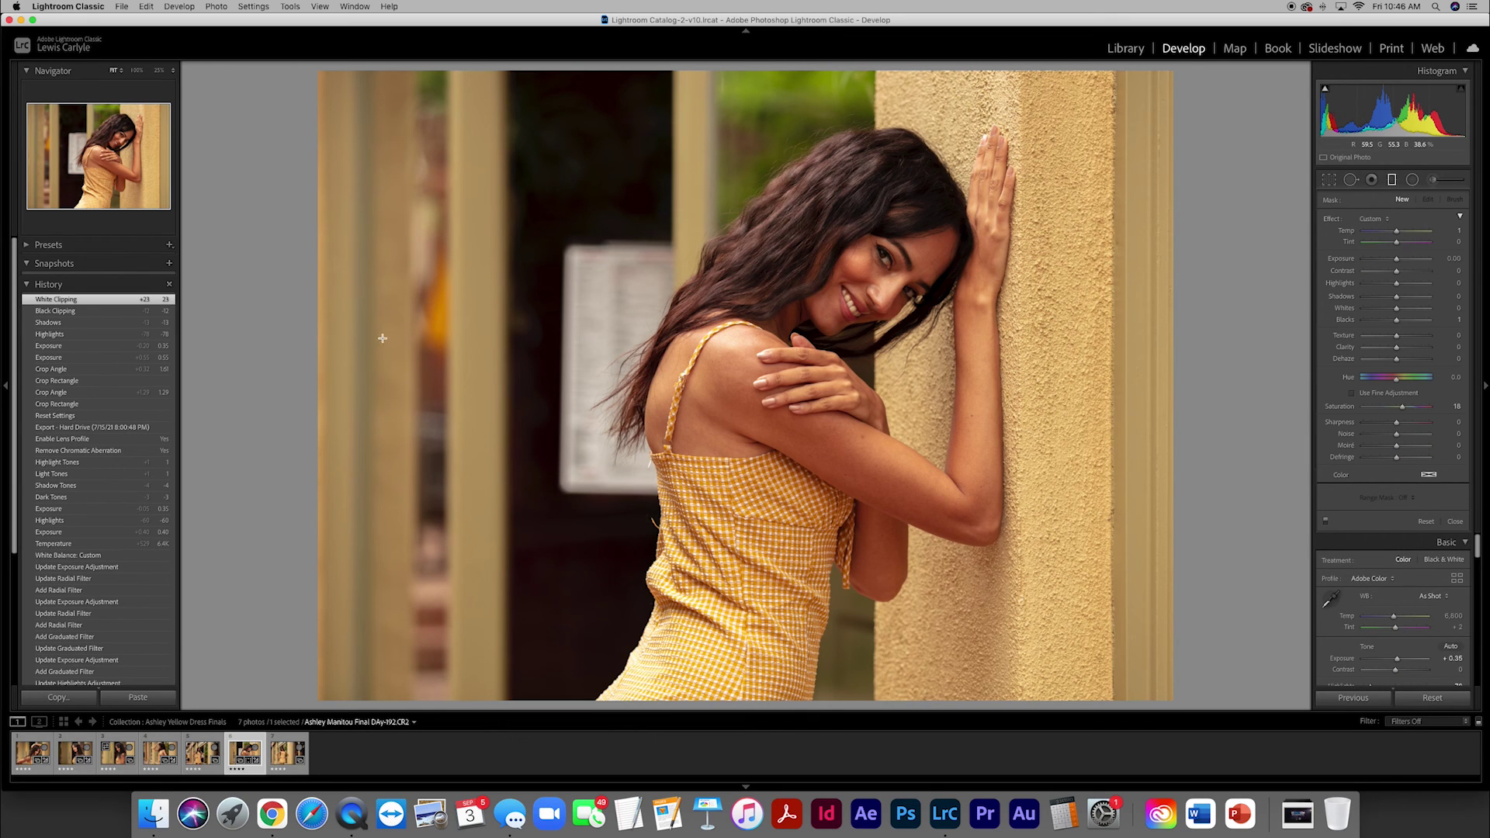
{"action": "left_click_drag", "start_coordinate": [381, 343], "coordinate": [733, 347]}
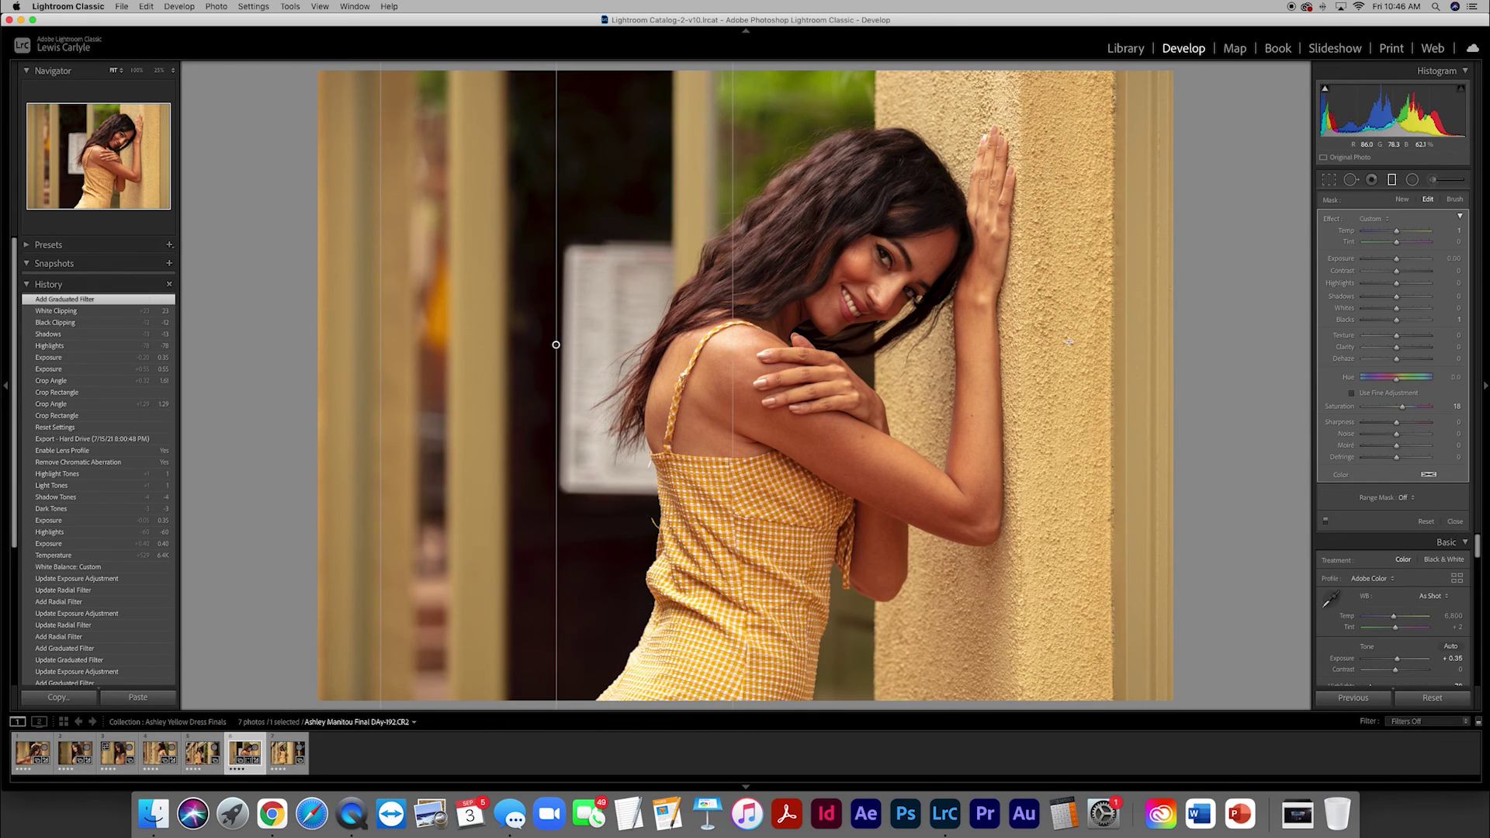
{"action": "left_click_drag", "start_coordinate": [1396, 262], "coordinate": [1387, 262]}
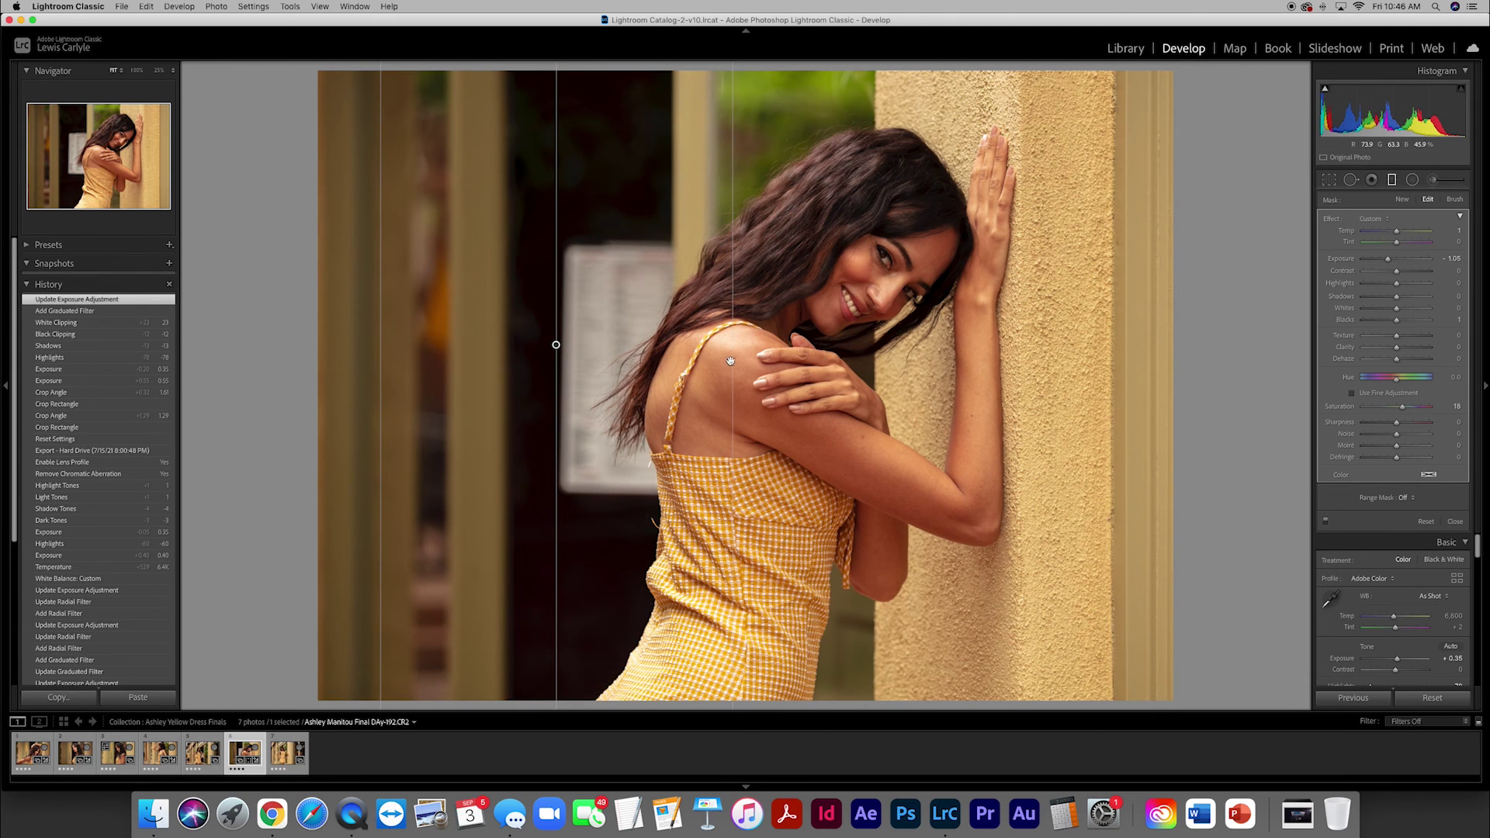
{"action": "left_click_drag", "start_coordinate": [733, 359], "coordinate": [757, 358]}
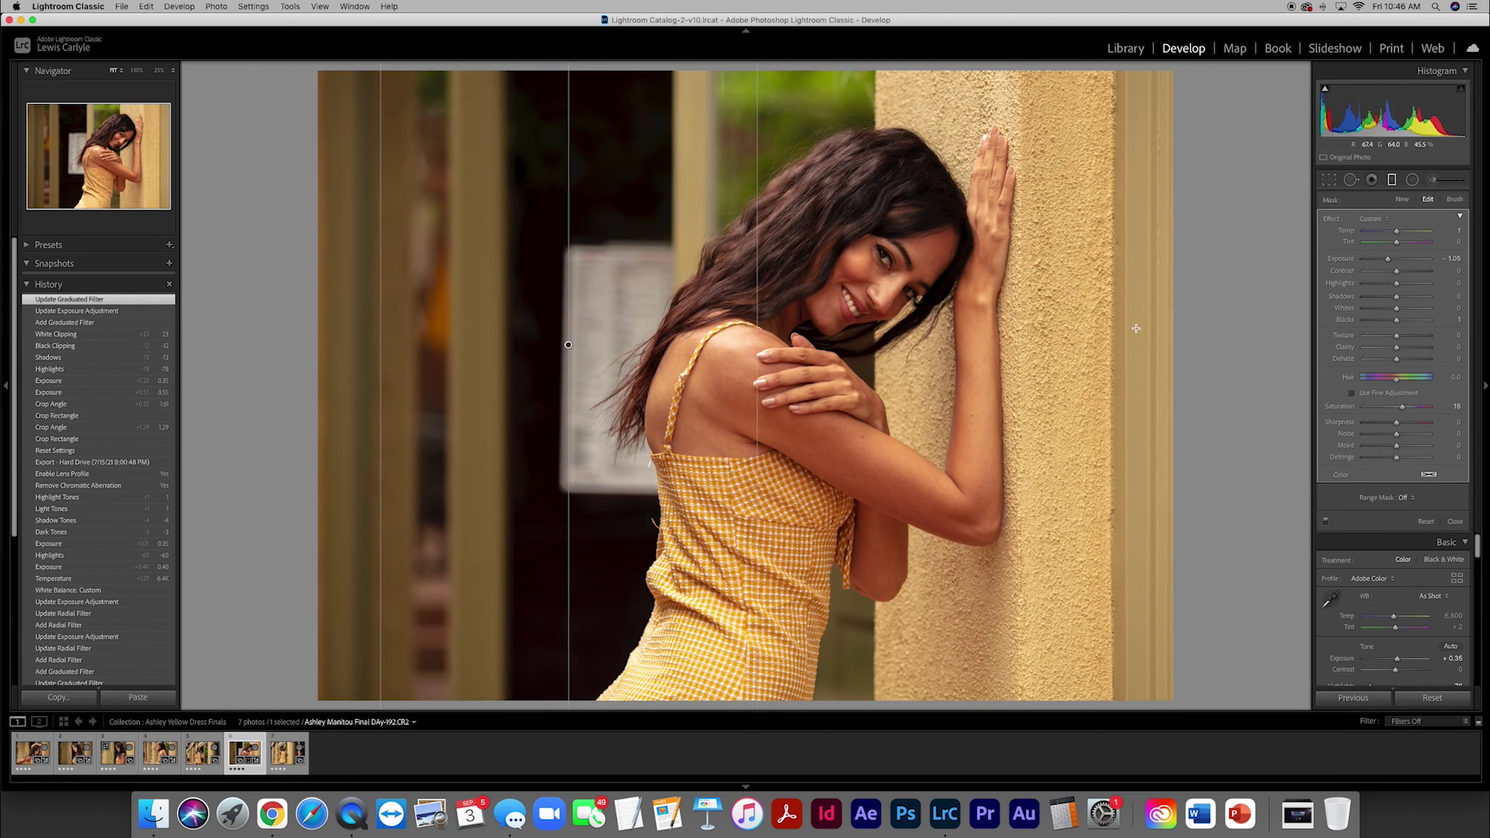
{"action": "left_click_drag", "start_coordinate": [1146, 323], "coordinate": [920, 323]}
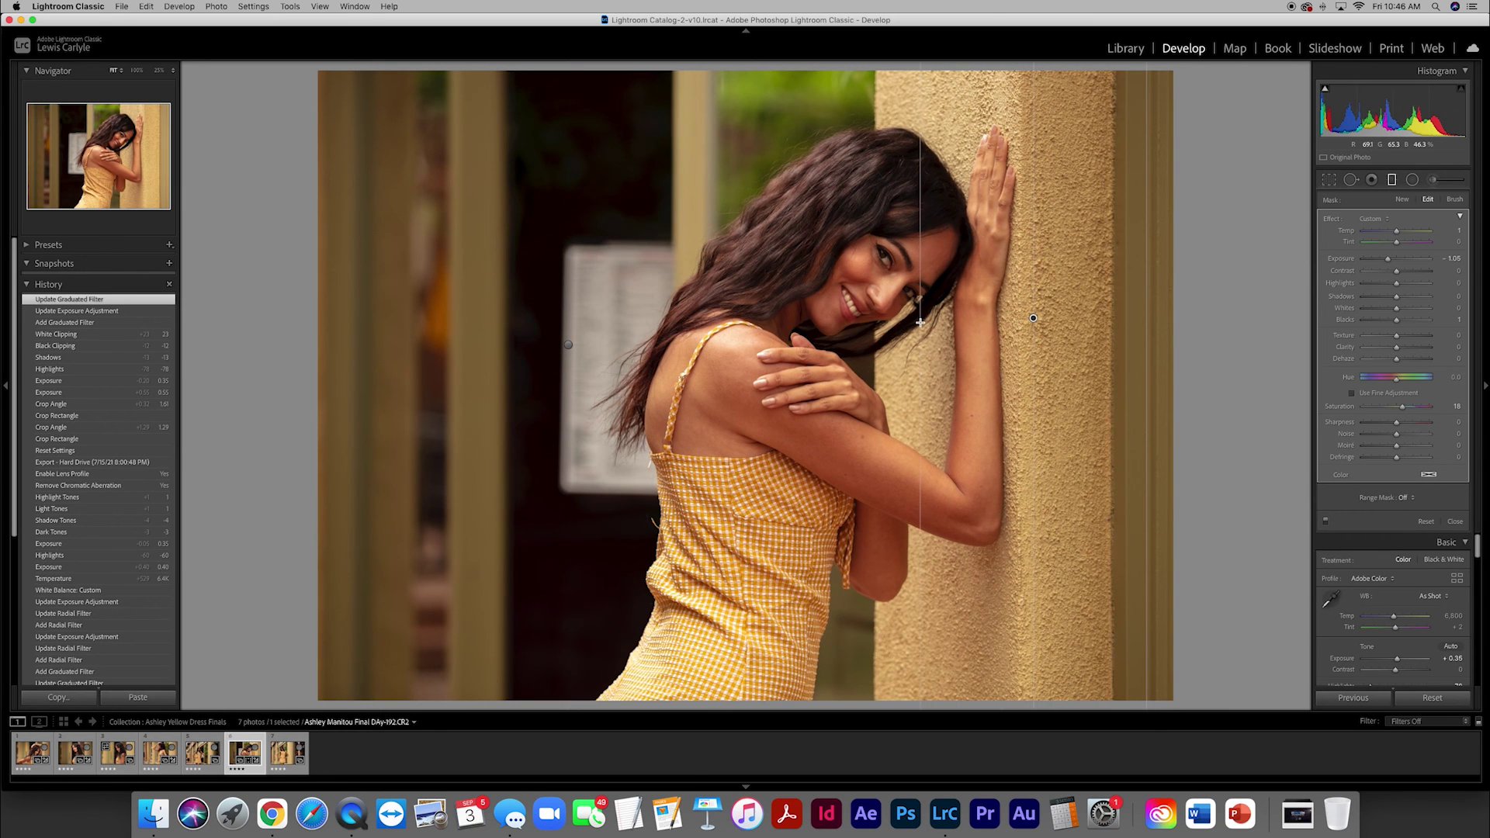
{"action": "left_click", "coordinate": [1106, 418]}
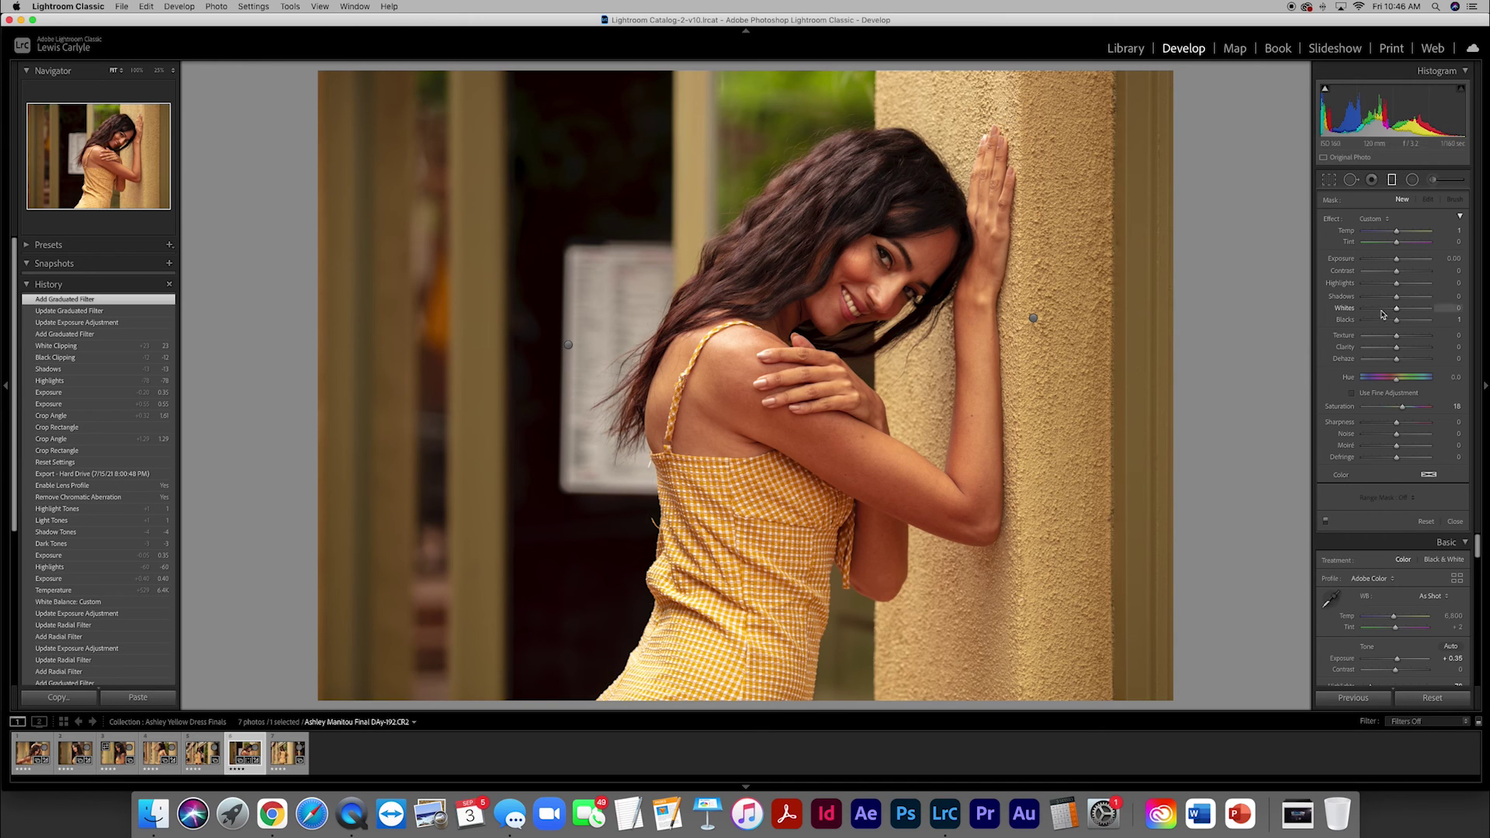
{"action": "left_click", "coordinate": [1456, 521]}
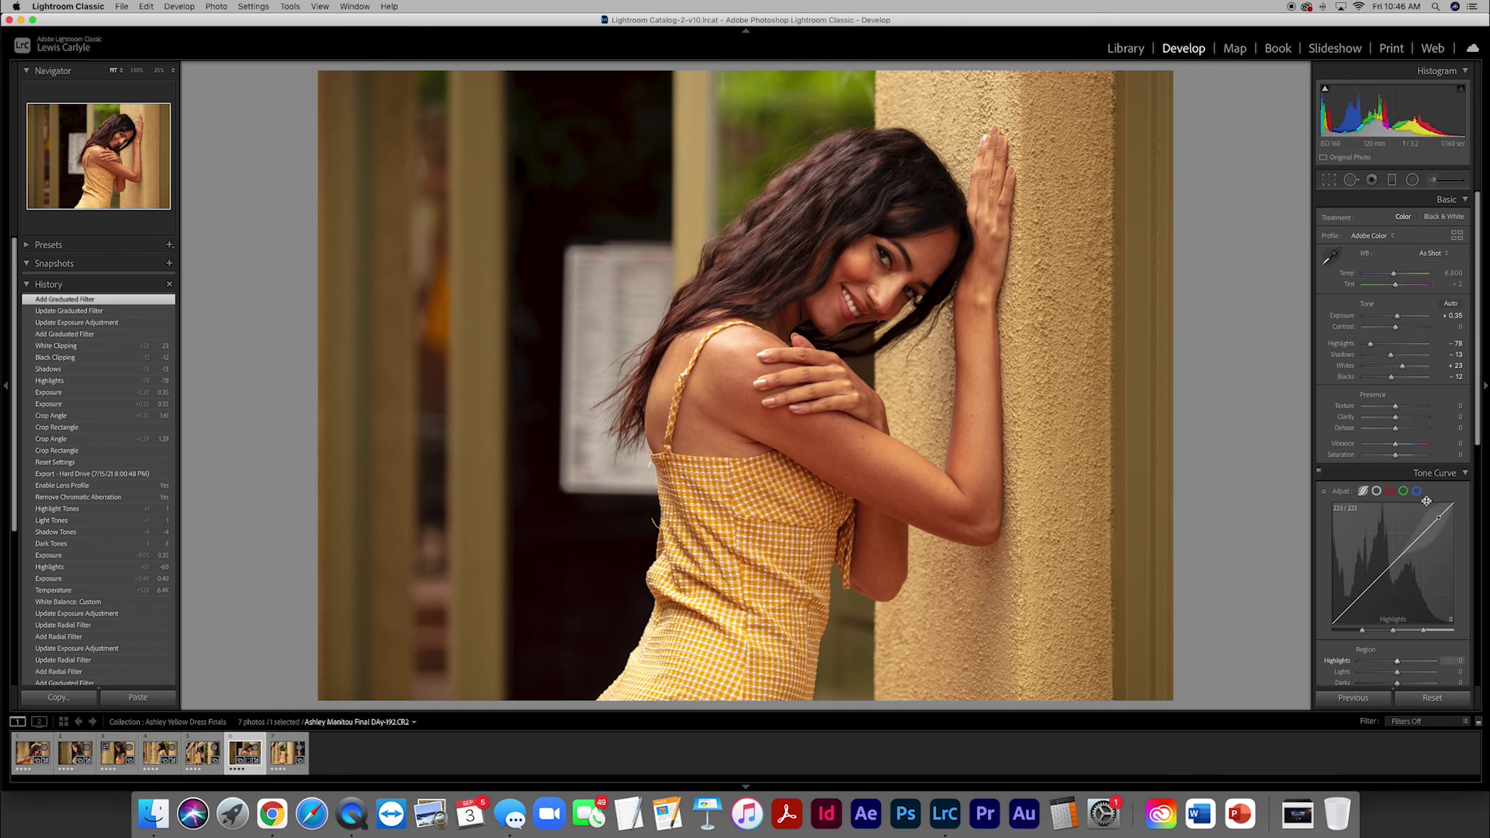
Draw a rotated radial filter over the model's face and raise its exposure to 0.59.
{"action": "left_click", "coordinate": [1412, 179]}
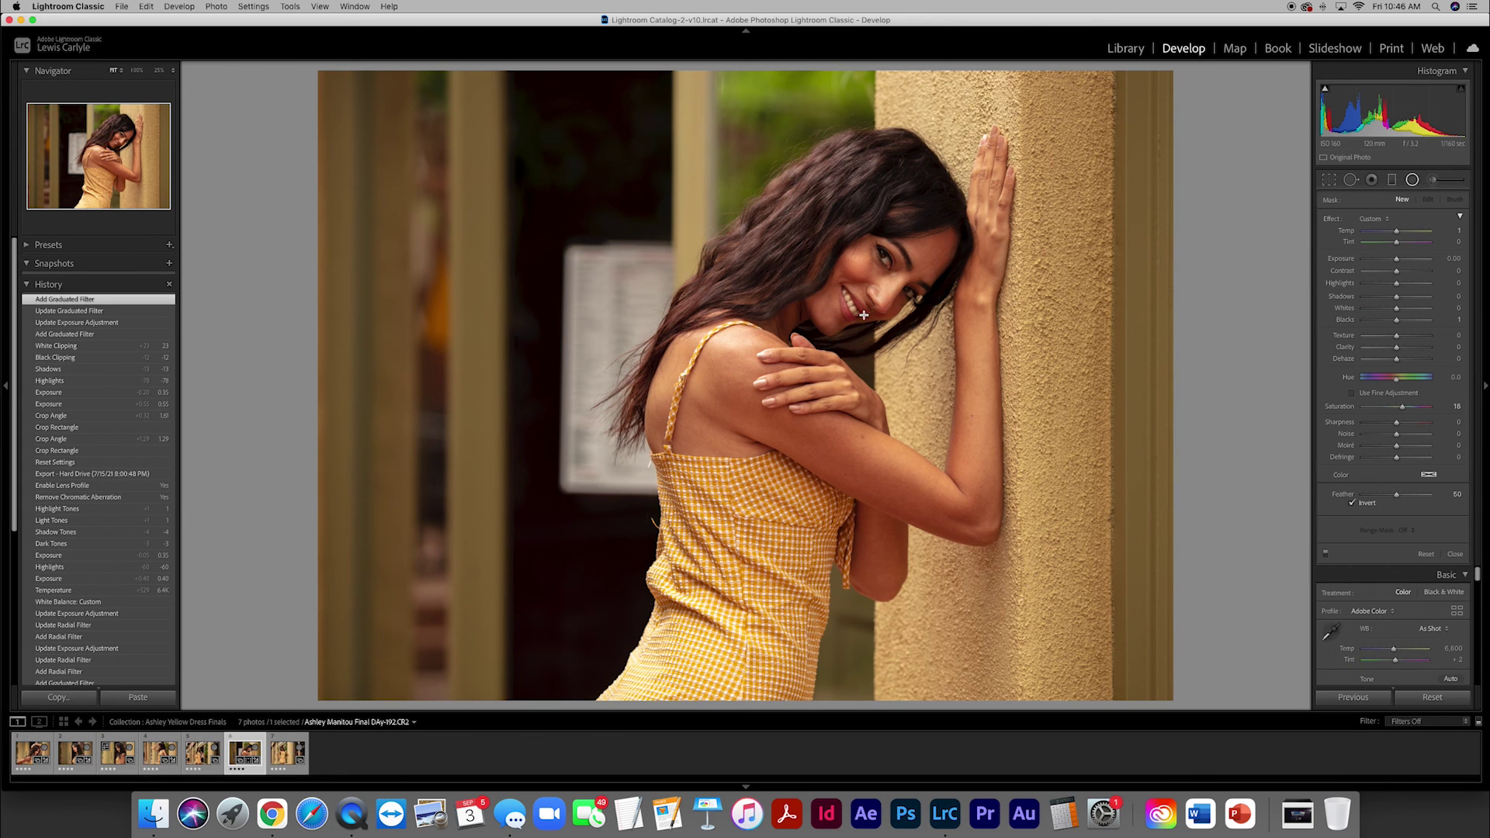
{"action": "left_click_drag", "start_coordinate": [877, 276], "coordinate": [781, 337]}
{"action": "left_click_drag", "start_coordinate": [987, 275], "coordinate": [979, 232]}
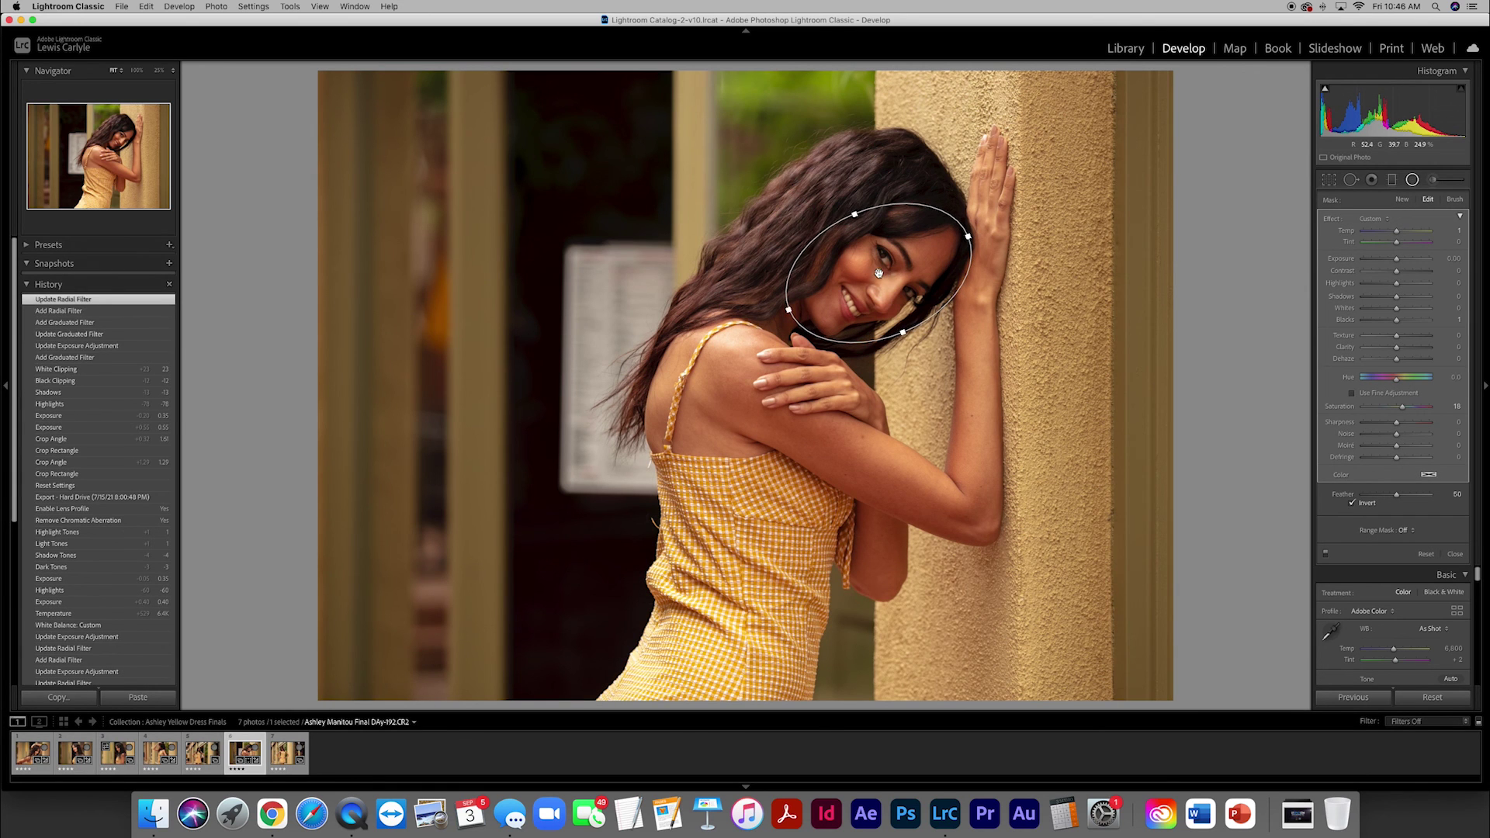
{"action": "left_click_drag", "start_coordinate": [878, 273], "coordinate": [870, 271]}
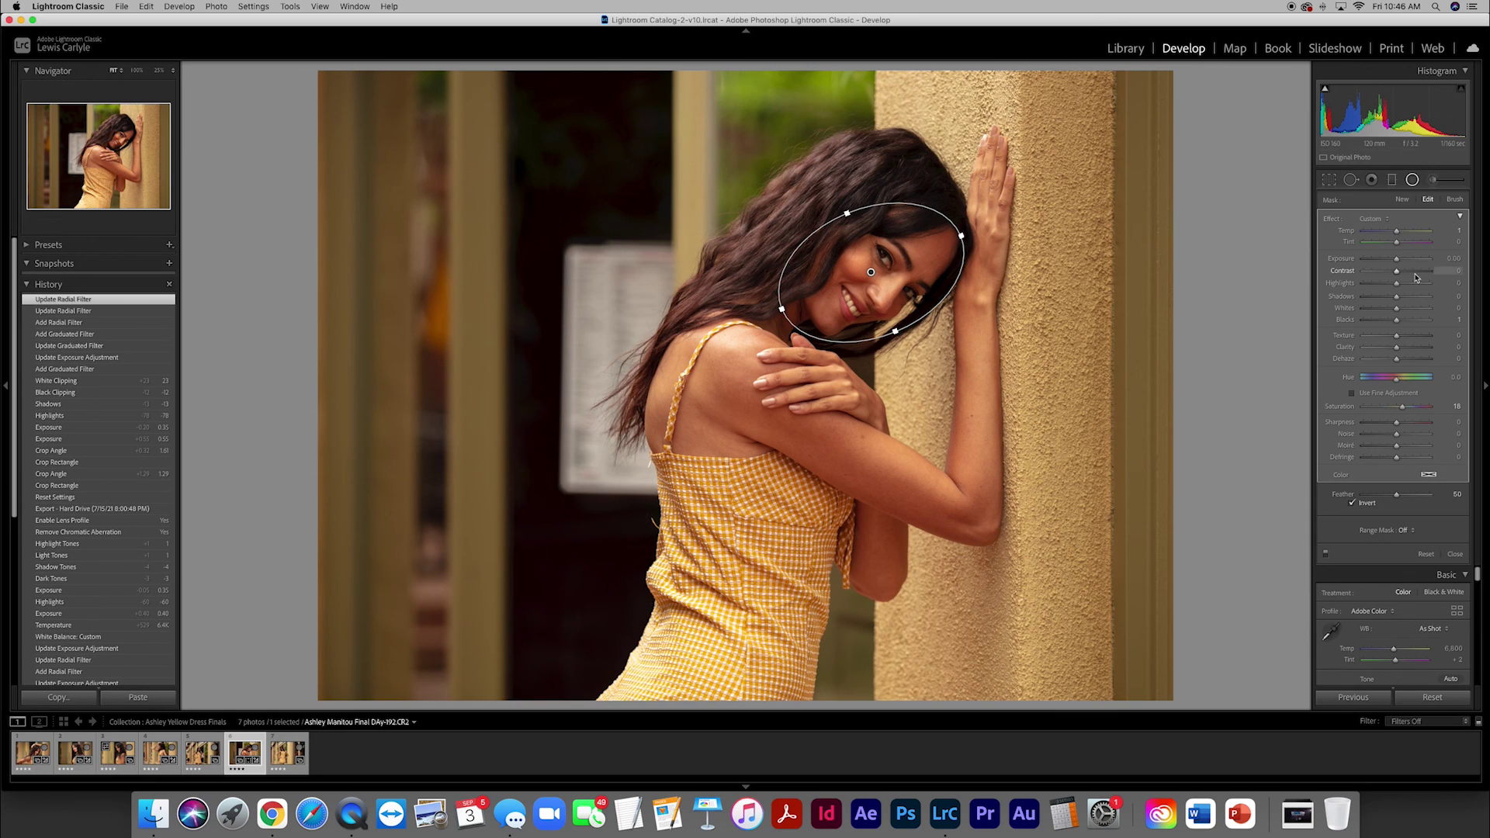
{"action": "mouse_move", "coordinate": [1397, 259]}
{"action": "left_mouse_down"}
{"action": "mouse_move", "coordinate": [1421, 264]}
{"action": "mouse_move", "coordinate": [1403, 263]}
{"action": "left_mouse_up"}
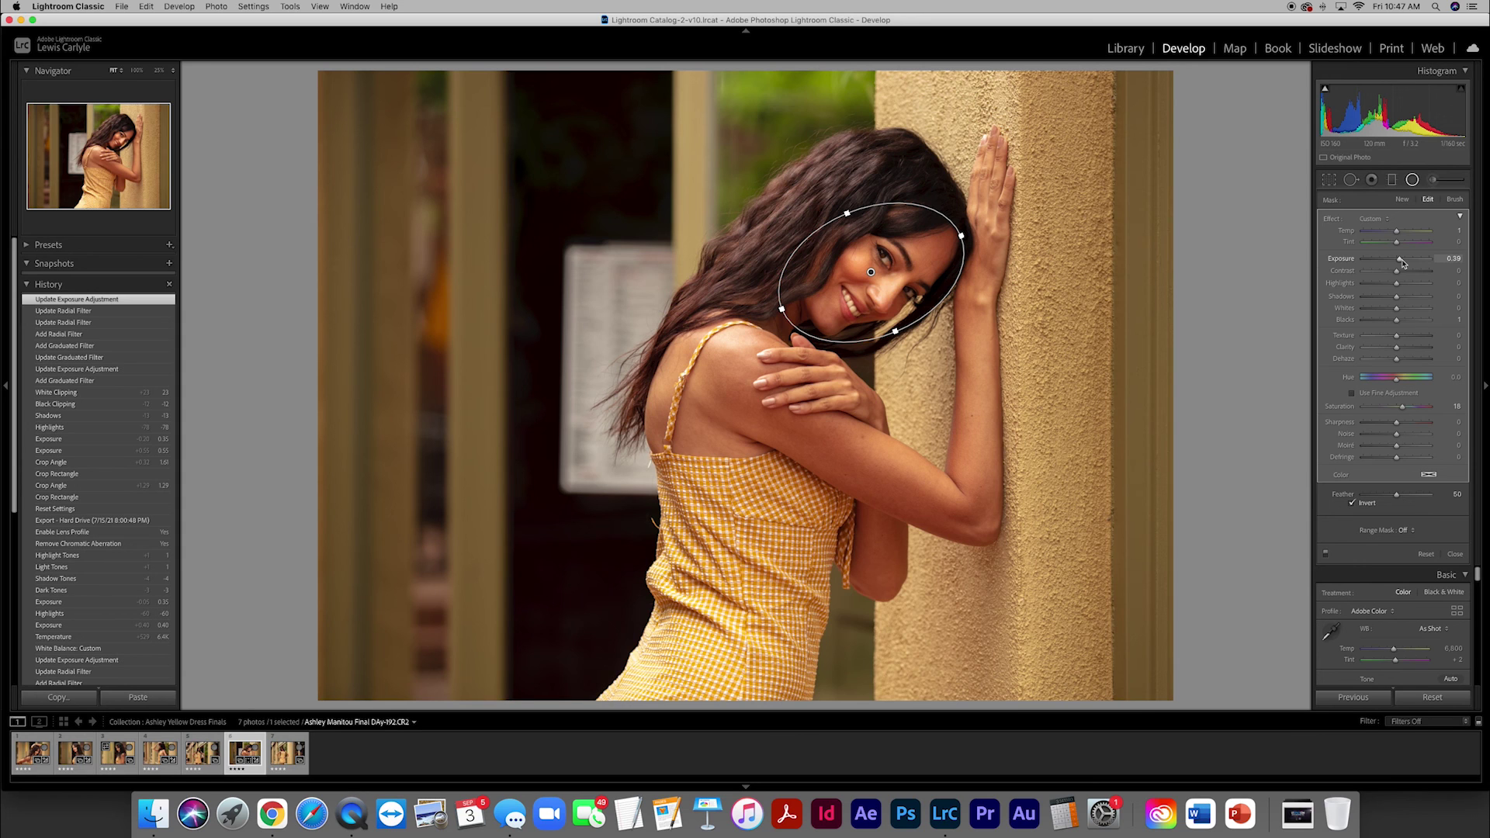
{"action": "left_click", "coordinate": [1455, 554]}
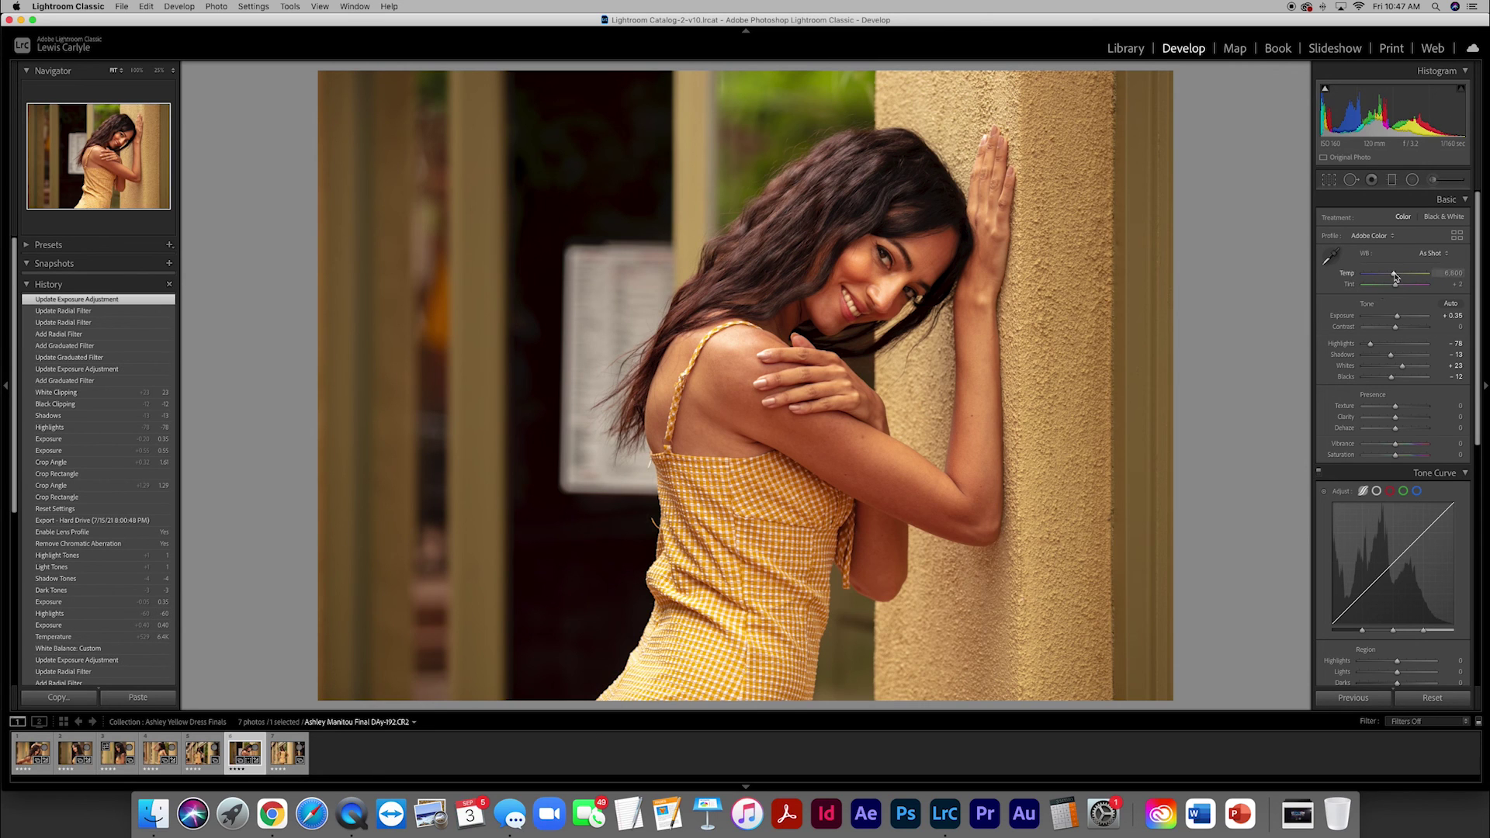
Cool the white balance Temp from 6,800 to 6,256 and return to the Library grid.
{"action": "left_click", "coordinate": [1394, 276]}
{"action": "left_click_drag", "start_coordinate": [1395, 277], "coordinate": [1390, 278]}
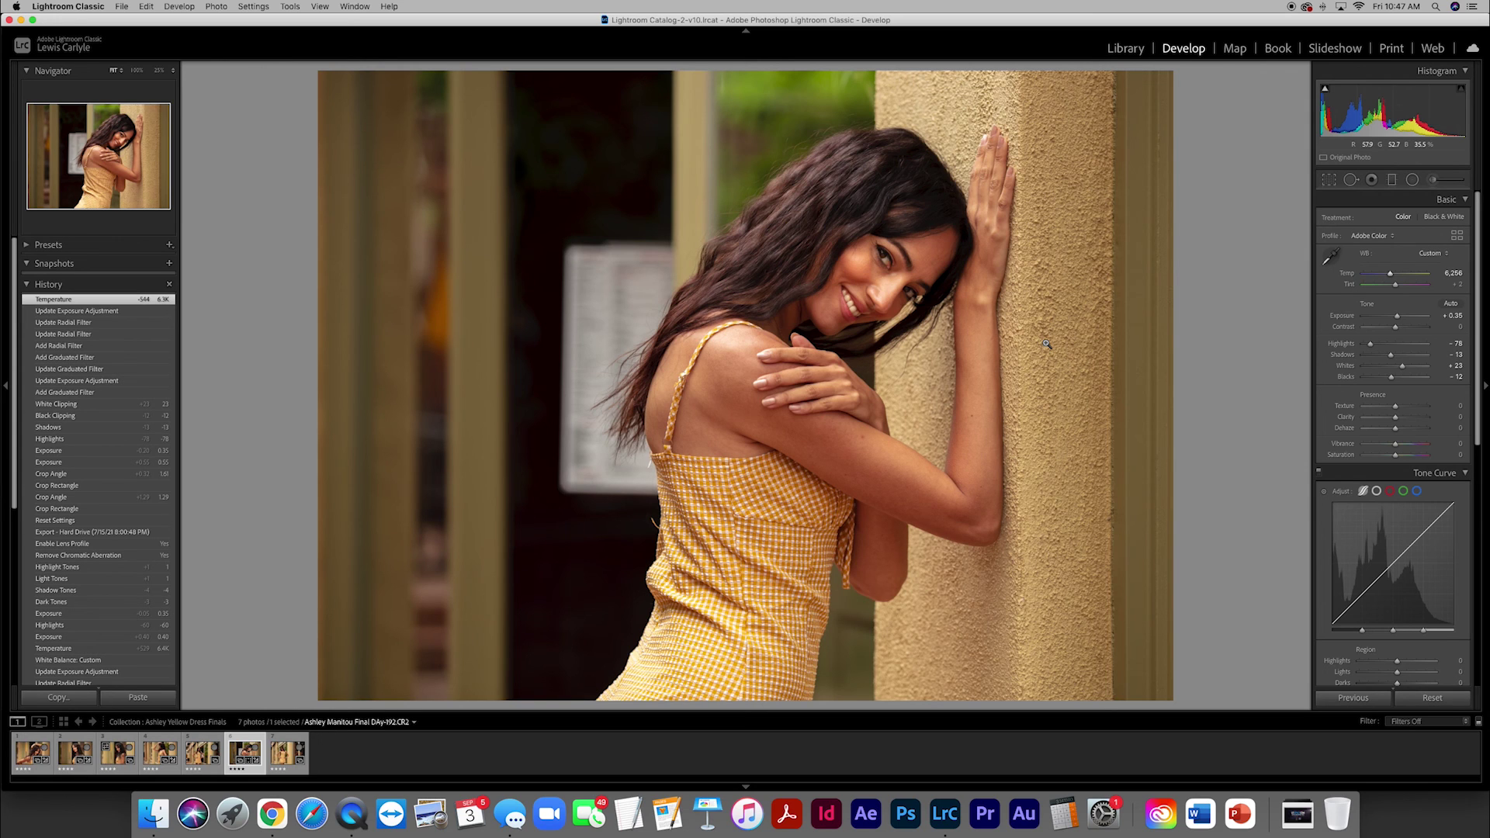
{"action": "key", "text": "g"}
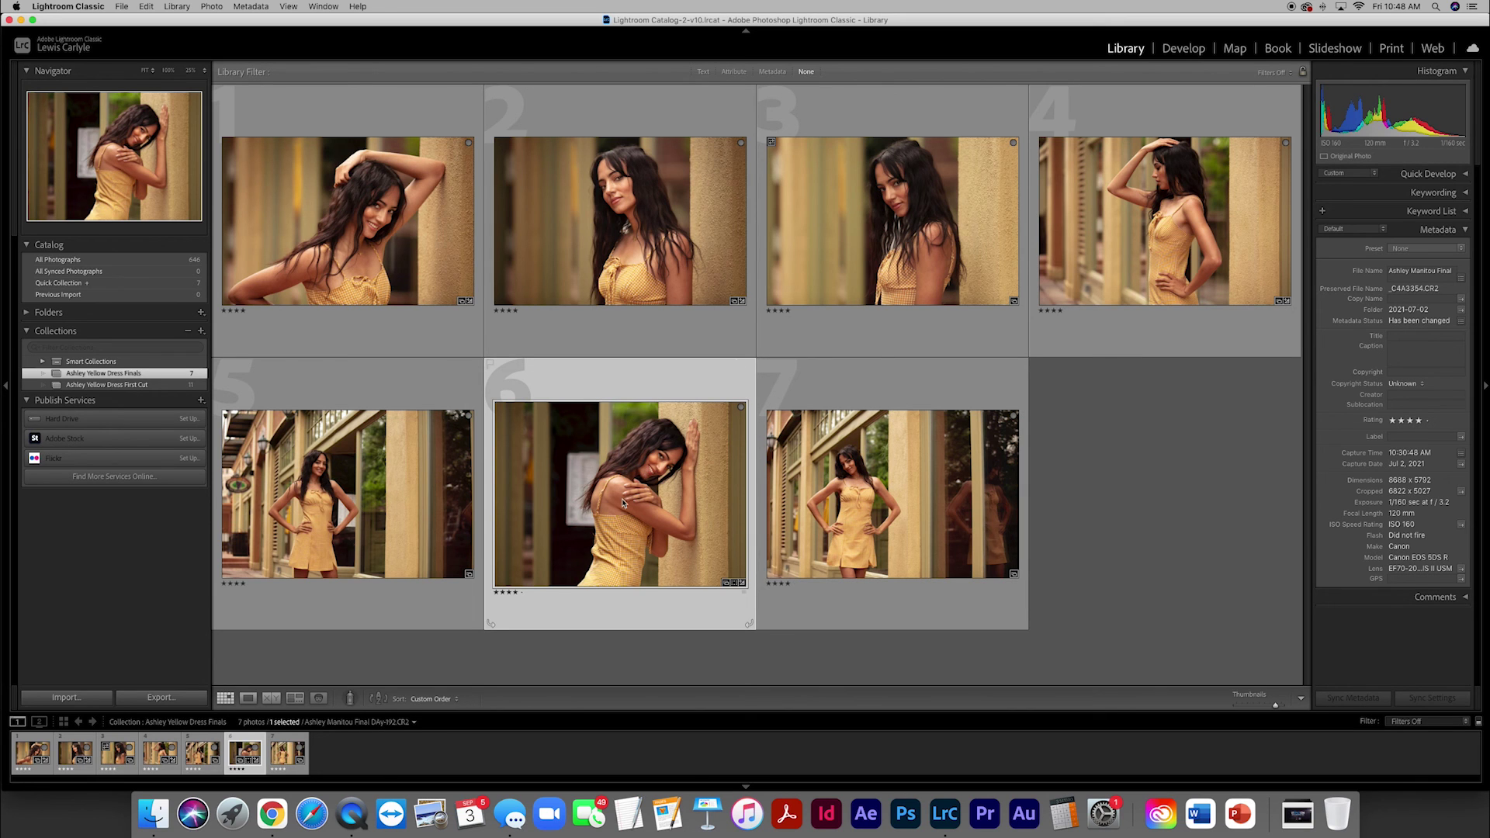
Drag the pillar-leaning portrait into grid position 3, then select photos 1 through 3.
{"action": "left_click_drag", "start_coordinate": [626, 503], "coordinate": [753, 341]}
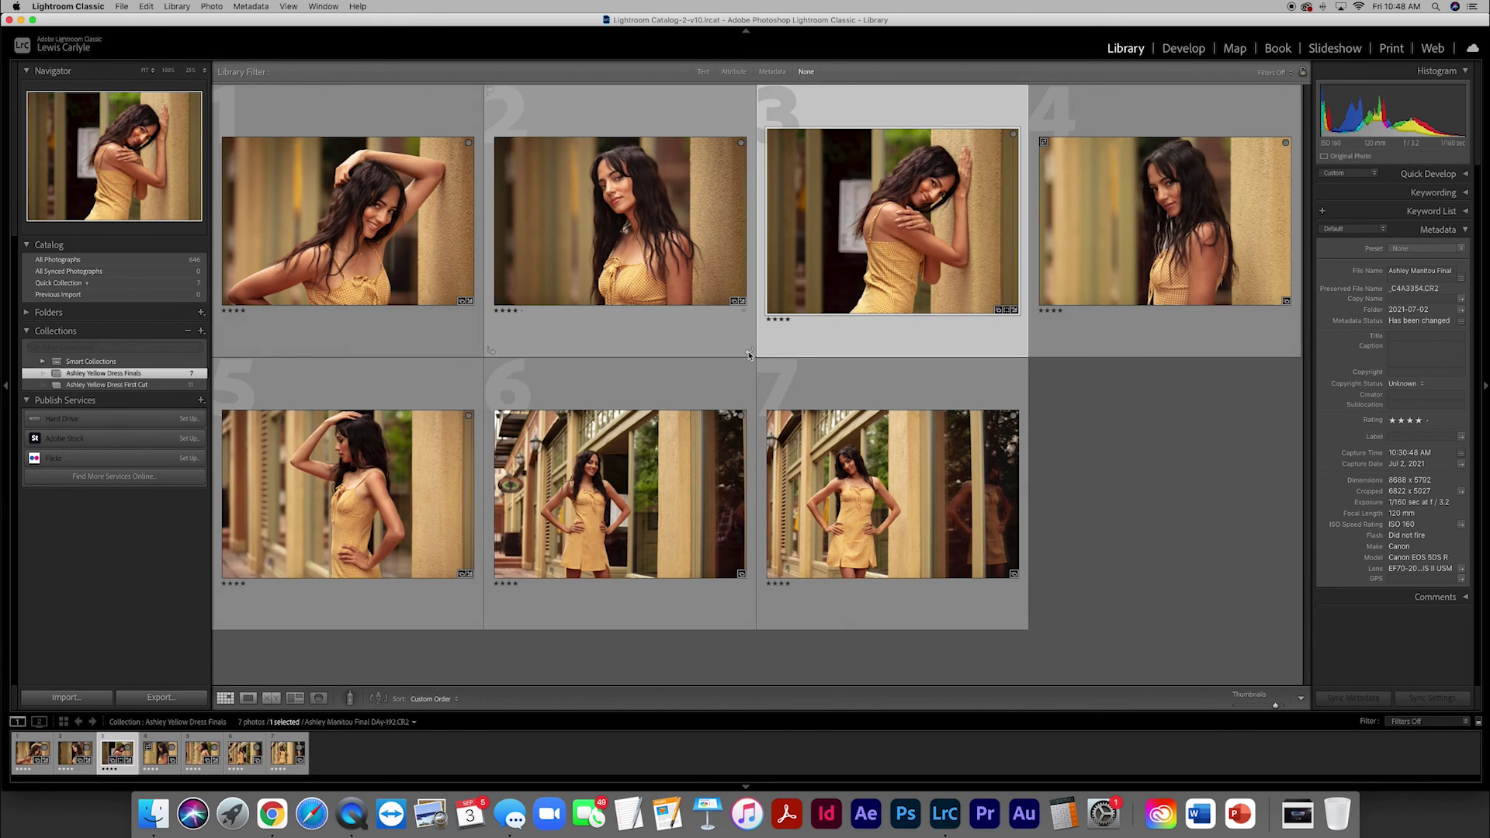
{"action": "left_click", "coordinate": [316, 208]}
{"action": "left_click", "coordinate": [871, 246], "text": "shift"}
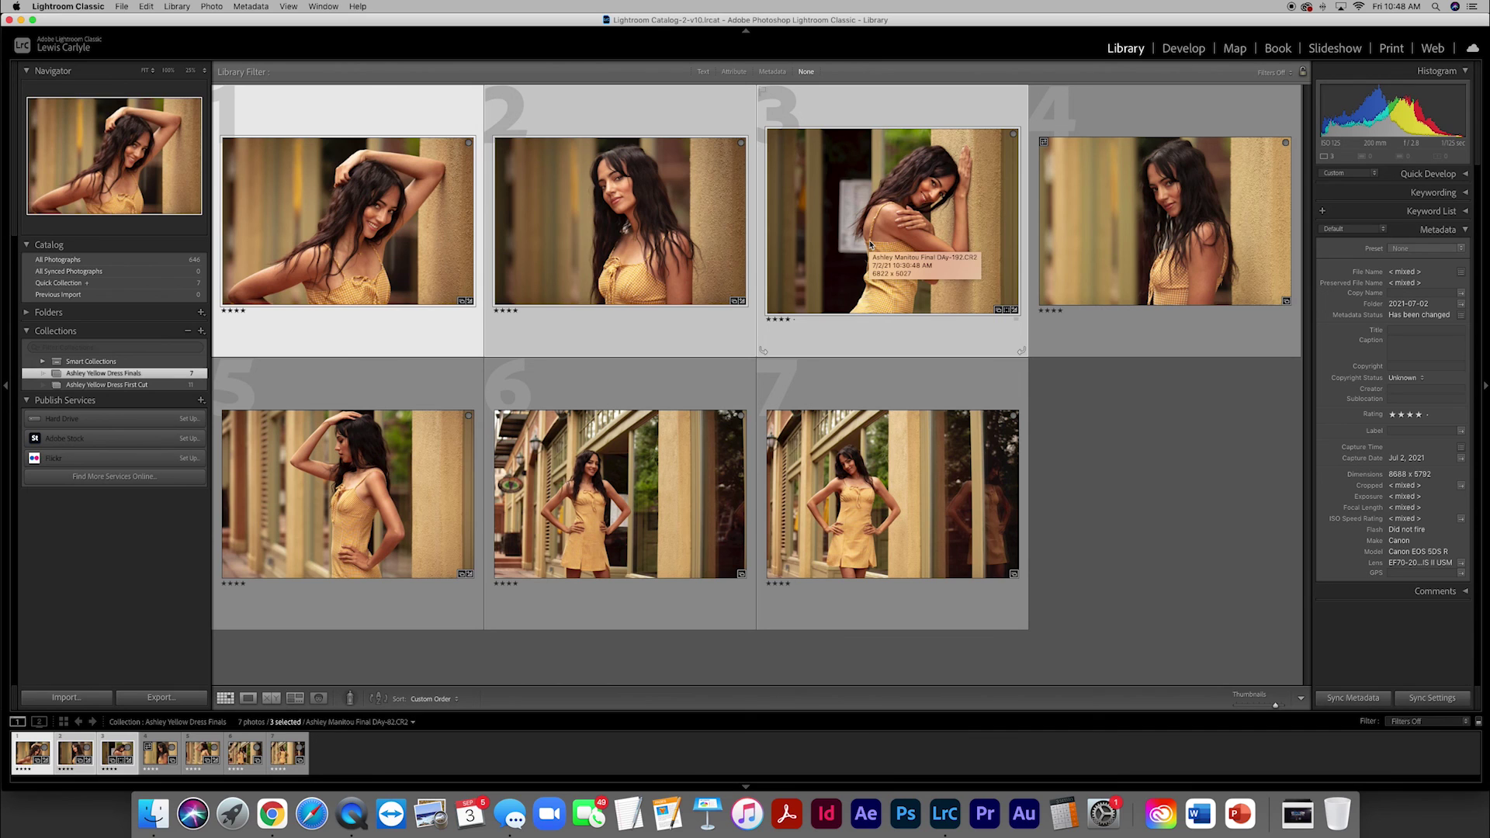
Set the export destination folder to Desktop > June 2021 shoot folder > PSD.
{"action": "left_click", "coordinate": [161, 699]}
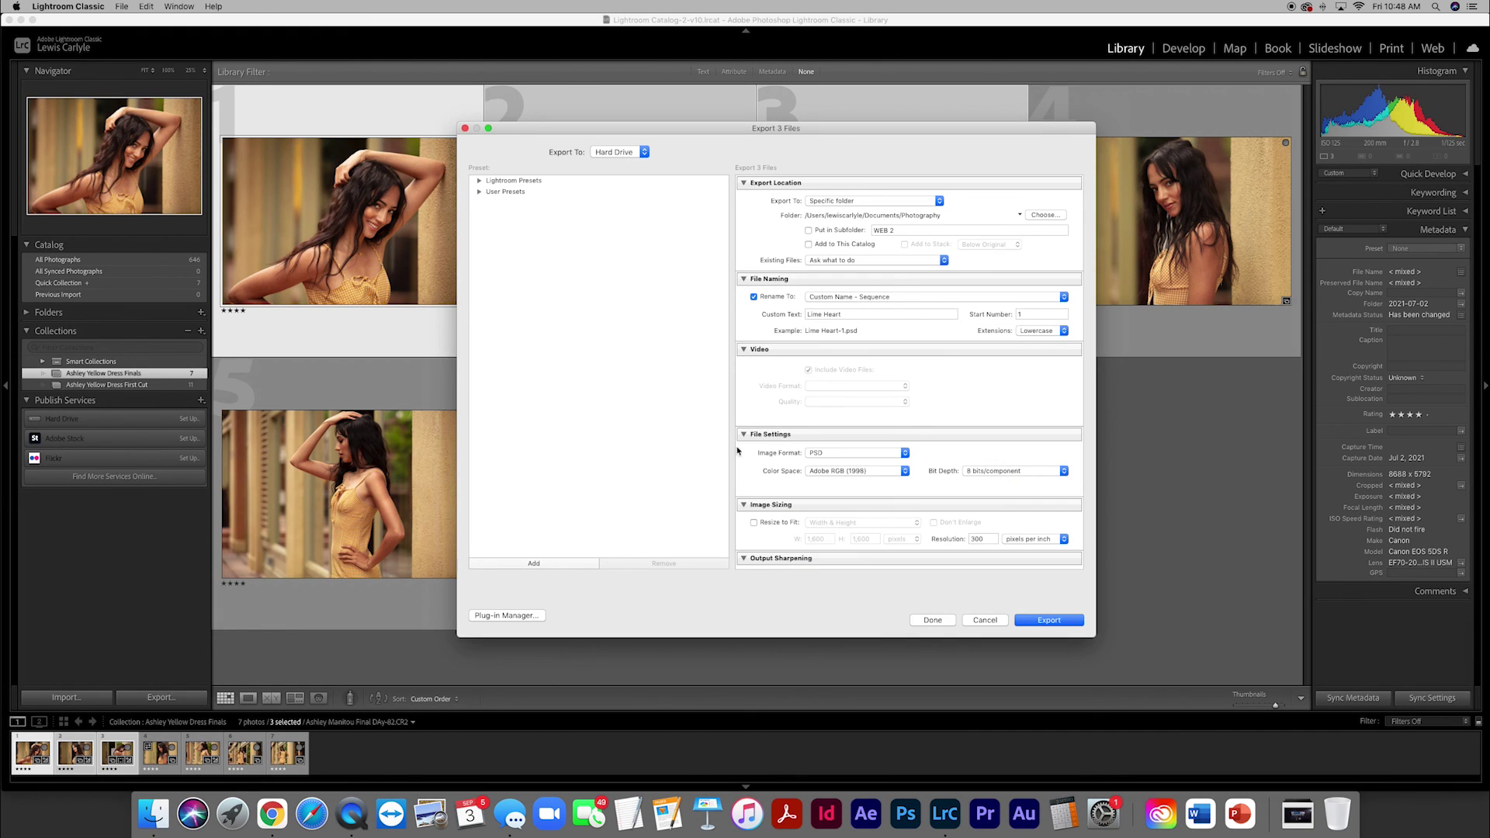
{"action": "left_click_drag", "start_coordinate": [850, 133], "coordinate": [786, 142]}
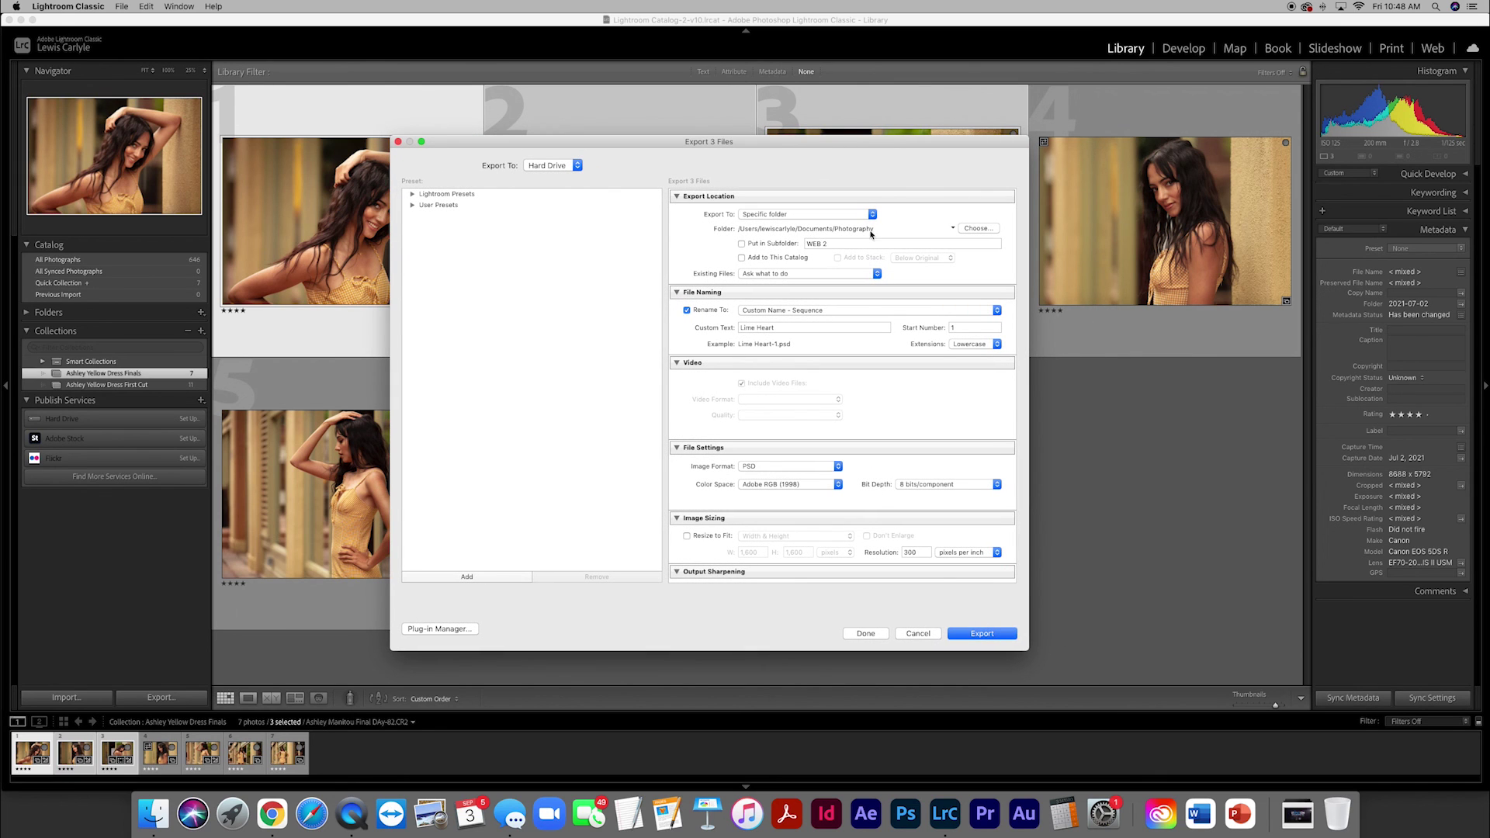
{"action": "left_click", "coordinate": [977, 229]}
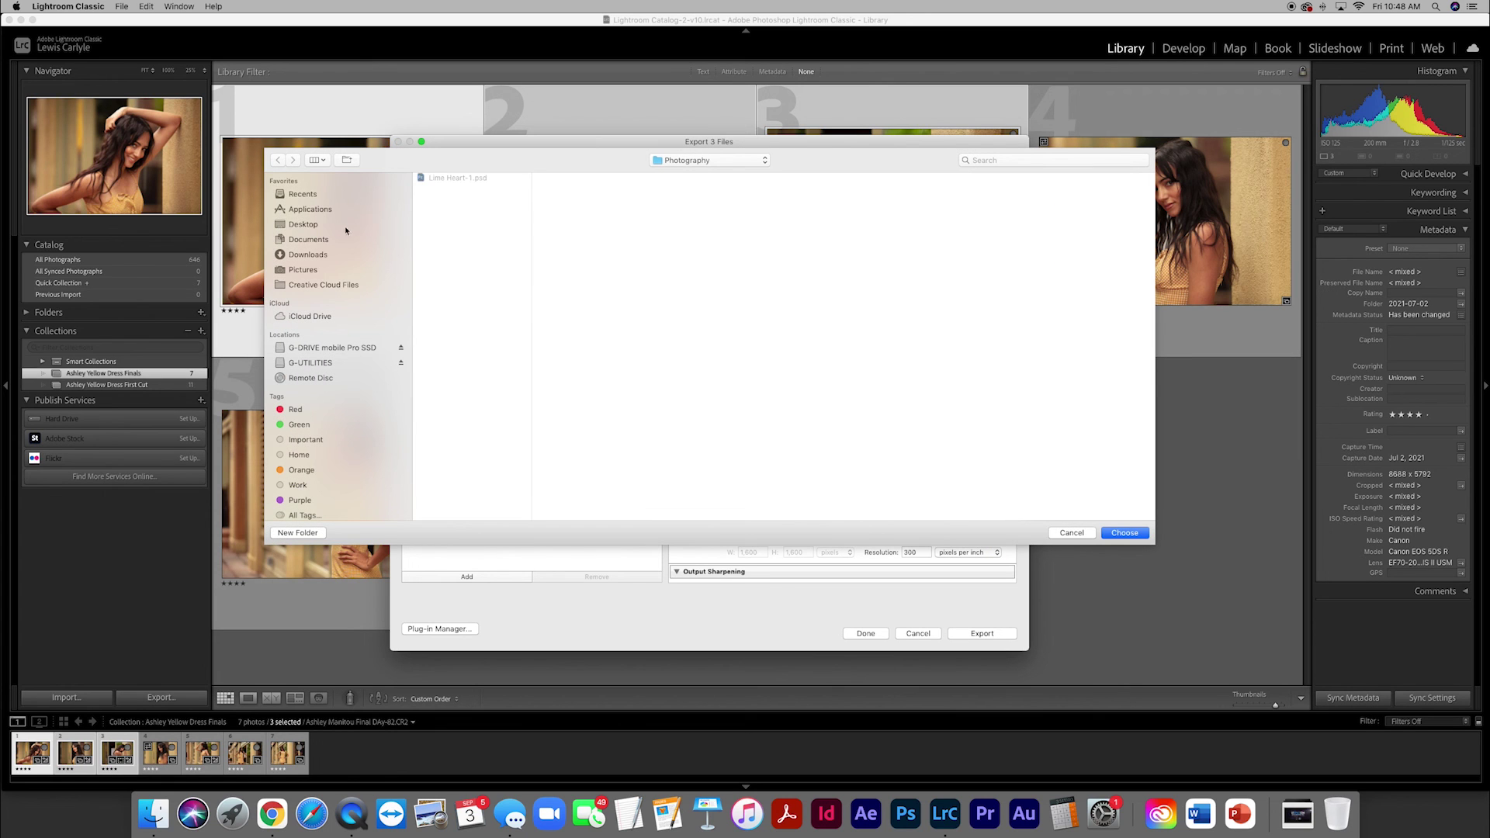
{"action": "left_click", "coordinate": [310, 226]}
{"action": "left_click", "coordinate": [478, 181]}
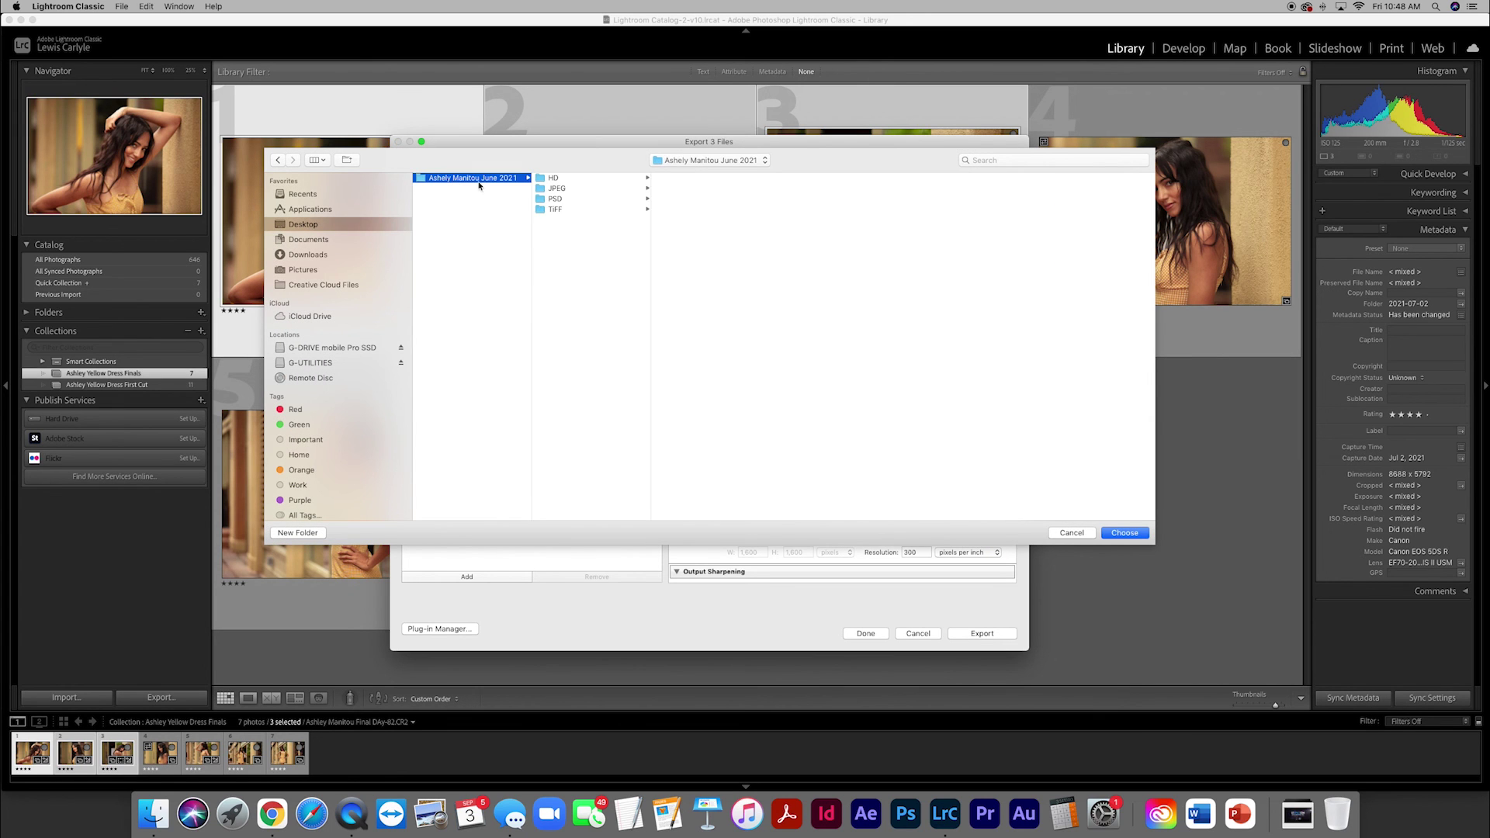
{"action": "left_click", "coordinate": [542, 200]}
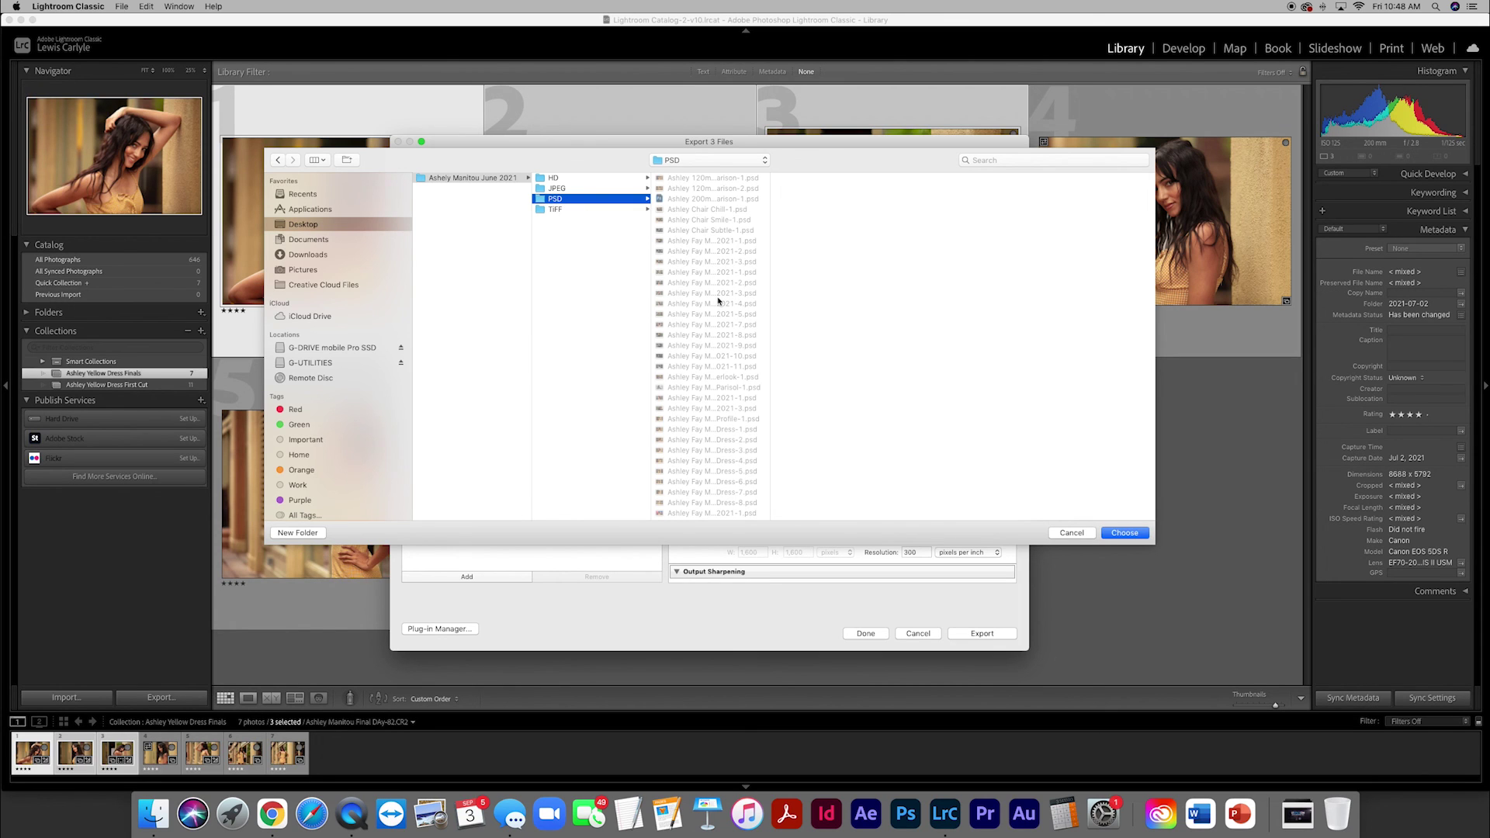
{"action": "left_click", "coordinate": [1125, 533]}
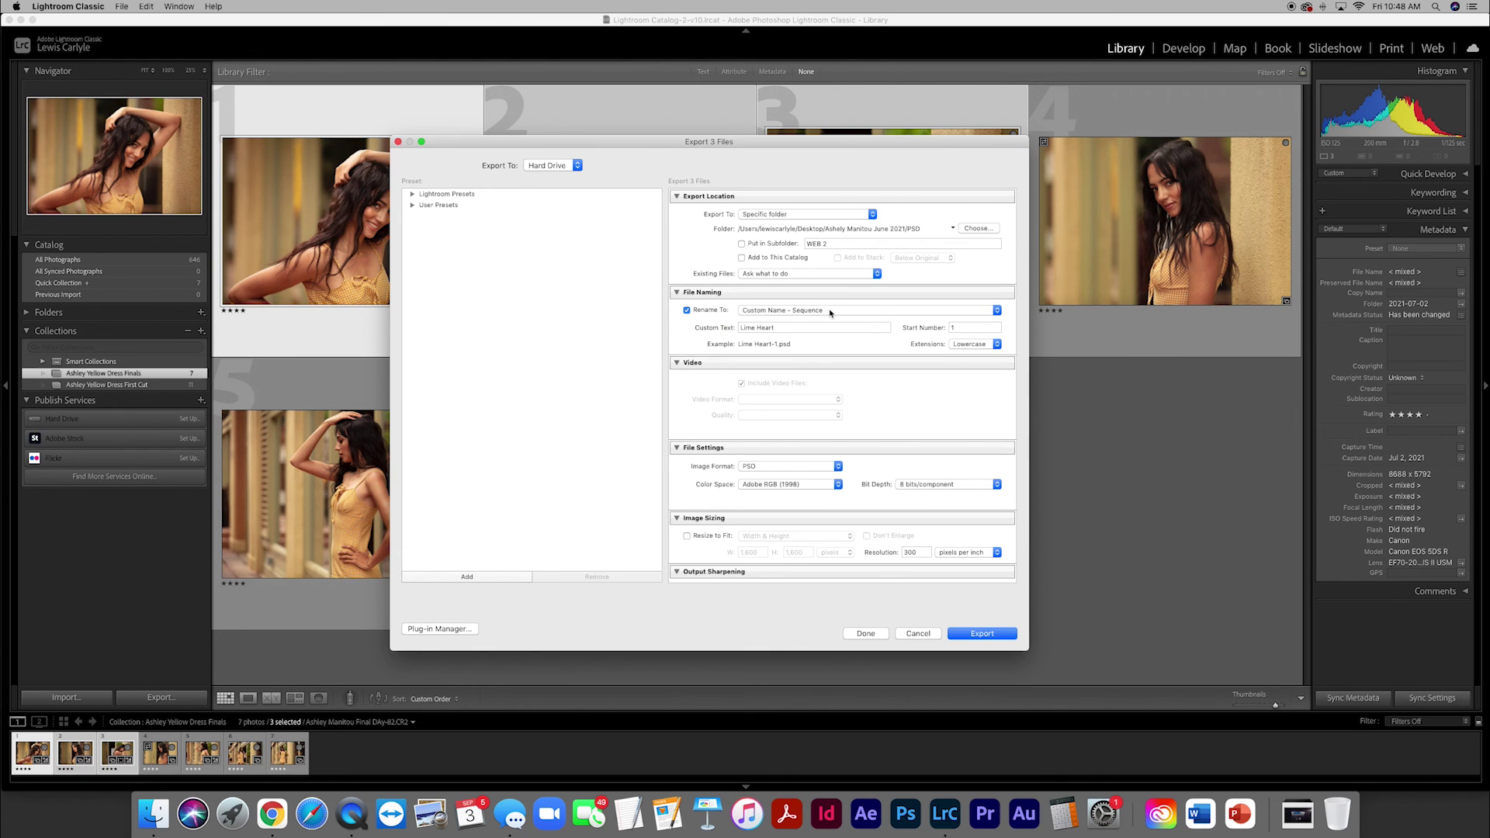
Keep Custom Name - Sequence and replace 'Lime Heart' with the model's name plus 'Yellow Dress'.
{"action": "left_click", "coordinate": [785, 327]}
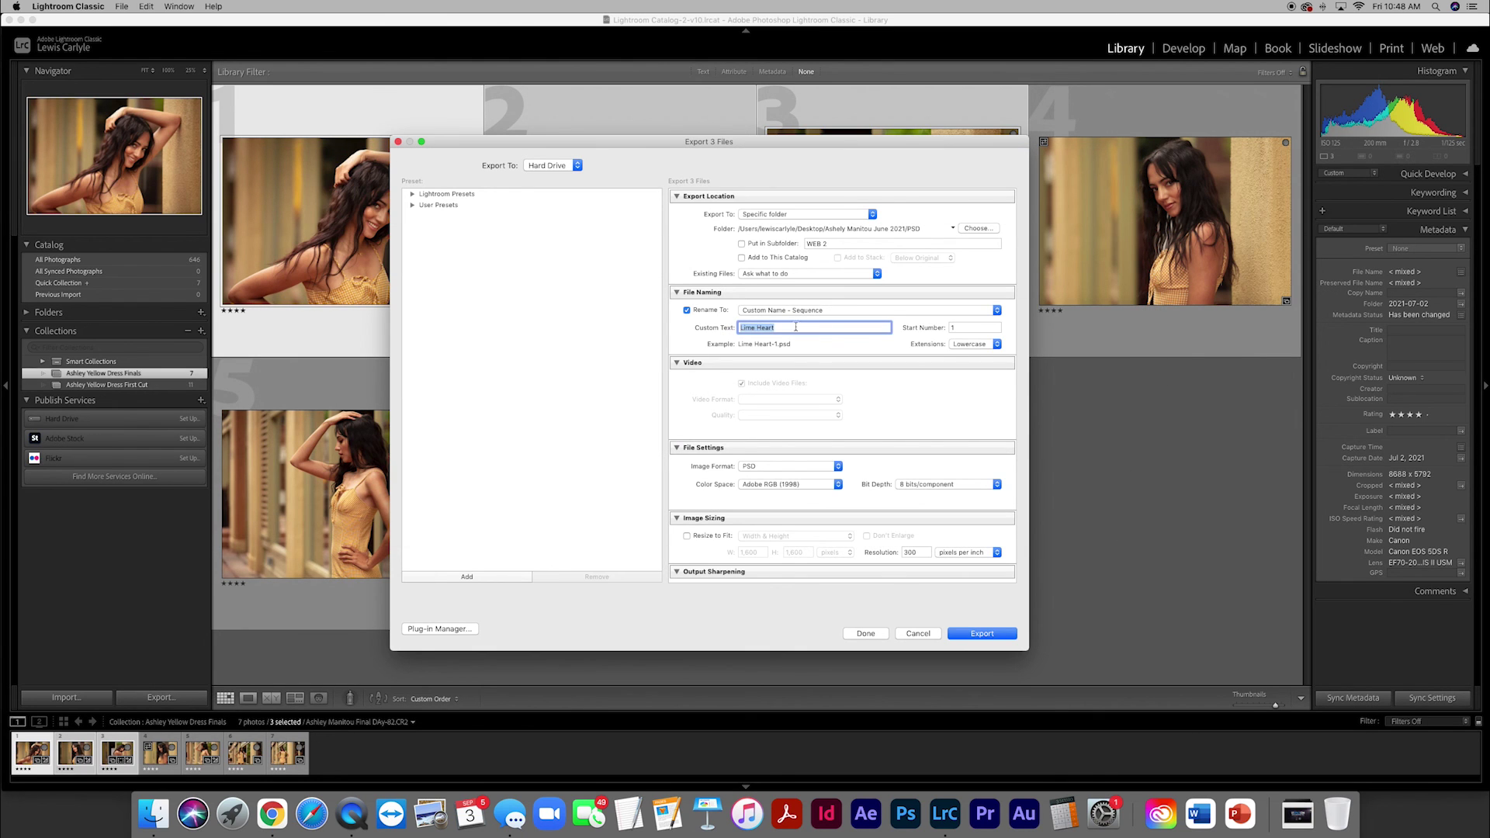
{"action": "left_click", "coordinate": [839, 312]}
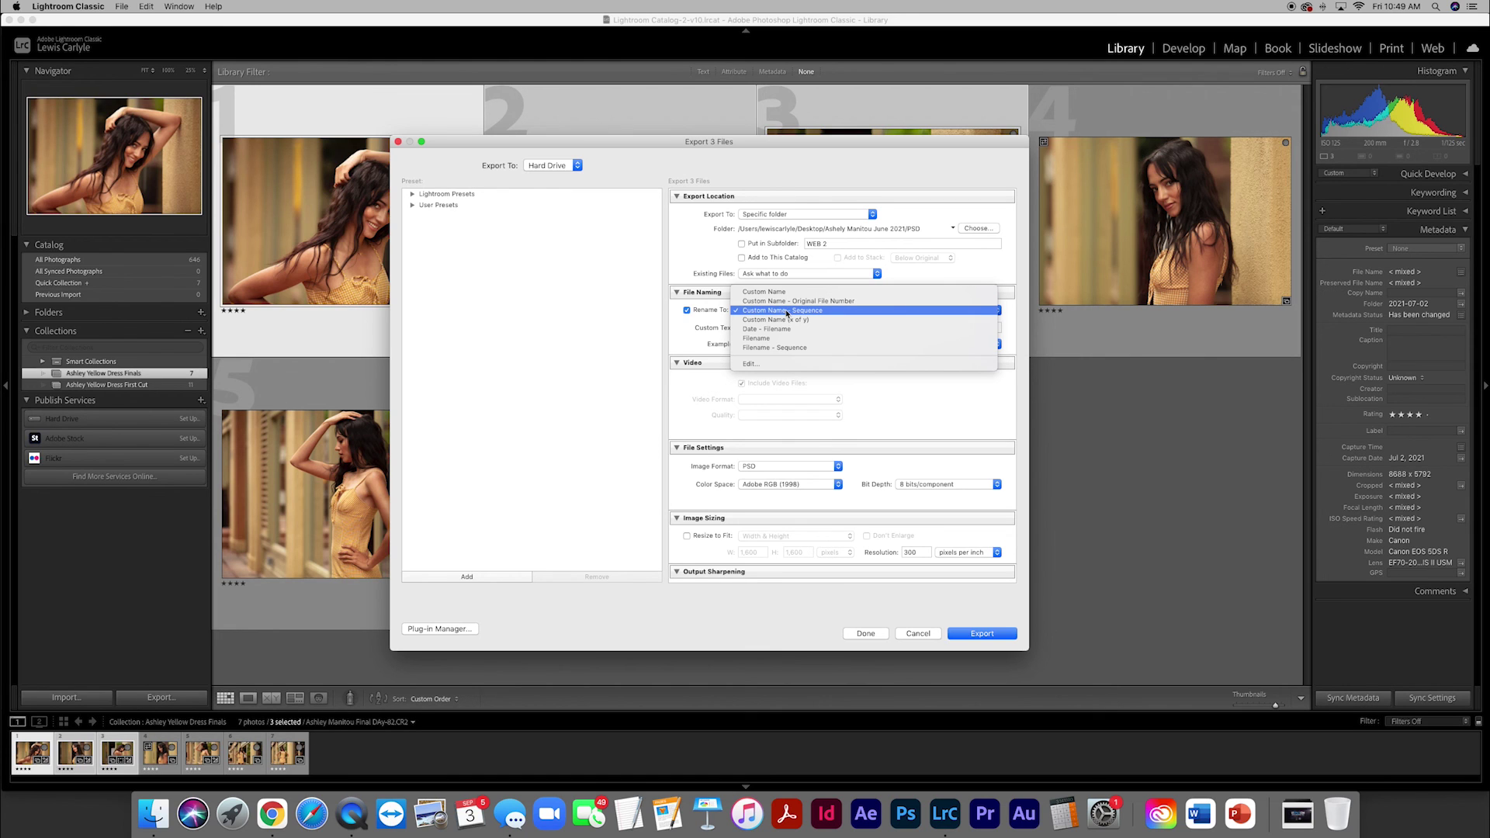
{"action": "left_click", "coordinate": [787, 311]}
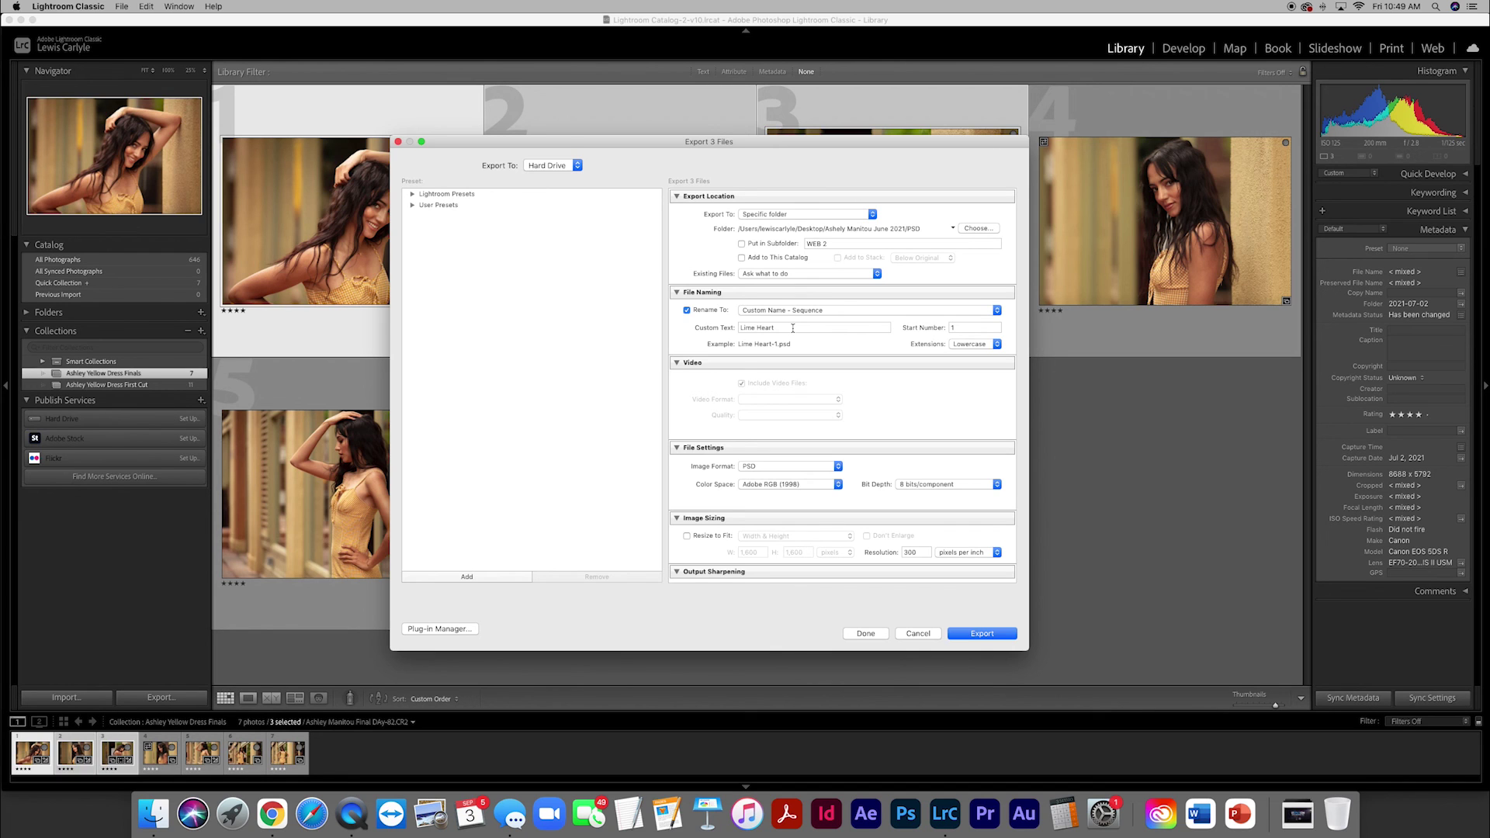
{"action": "left_click", "coordinate": [792, 328]}
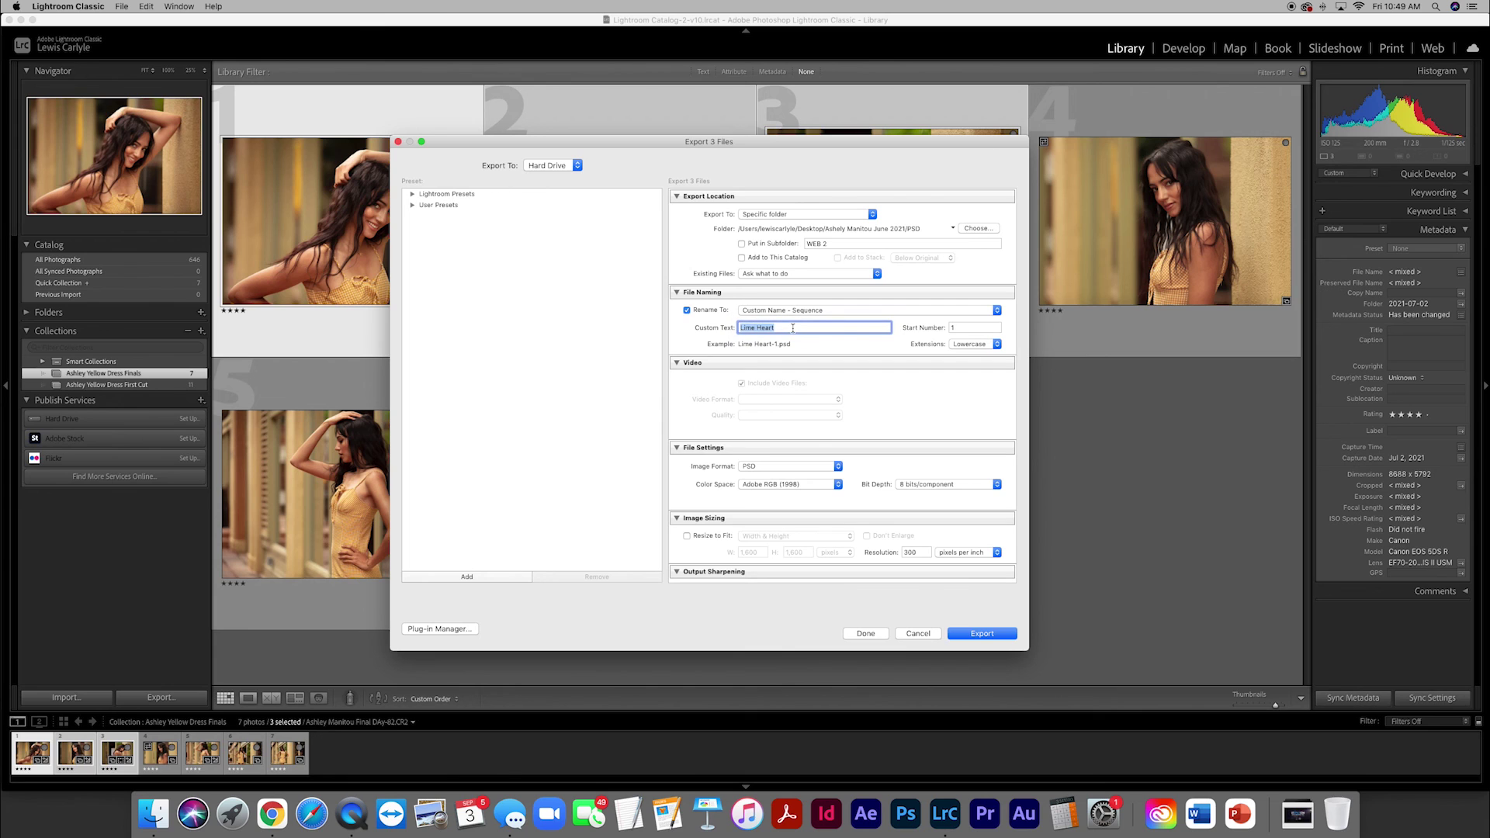
{"action": "type", "text": "cklkjg3390w88i"}
{"action": "double_click", "coordinate": [765, 327]}
{"action": "type", "text": "Ashley Yellow Dress"}
Keep the image format as PSD with 8 bits/component bit depth.
{"action": "scroll", "coordinate": [861, 464], "scroll_direction": "down", "scroll_amount": 3}
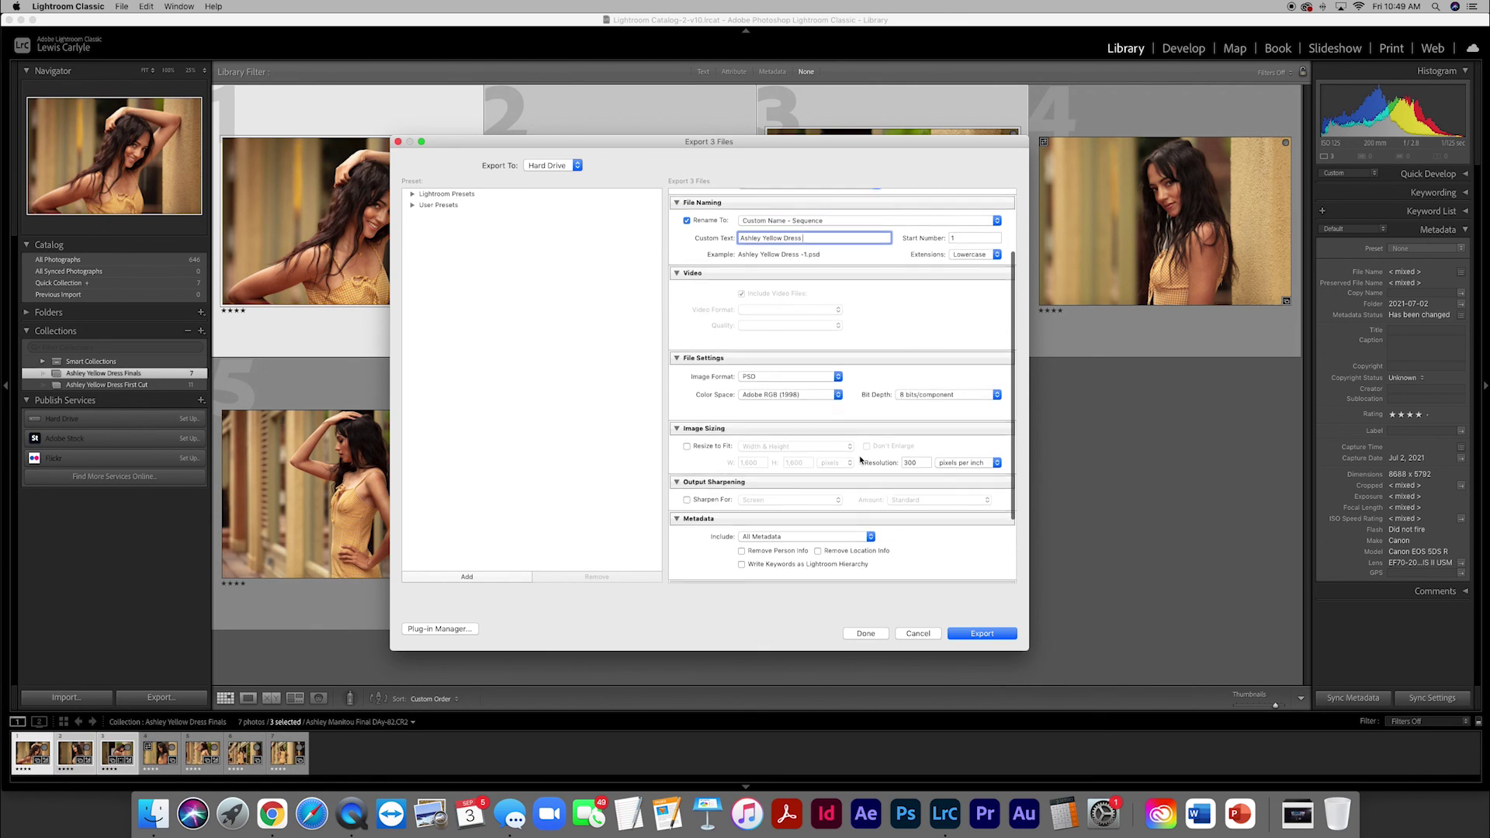
{"action": "left_click", "coordinate": [832, 376]}
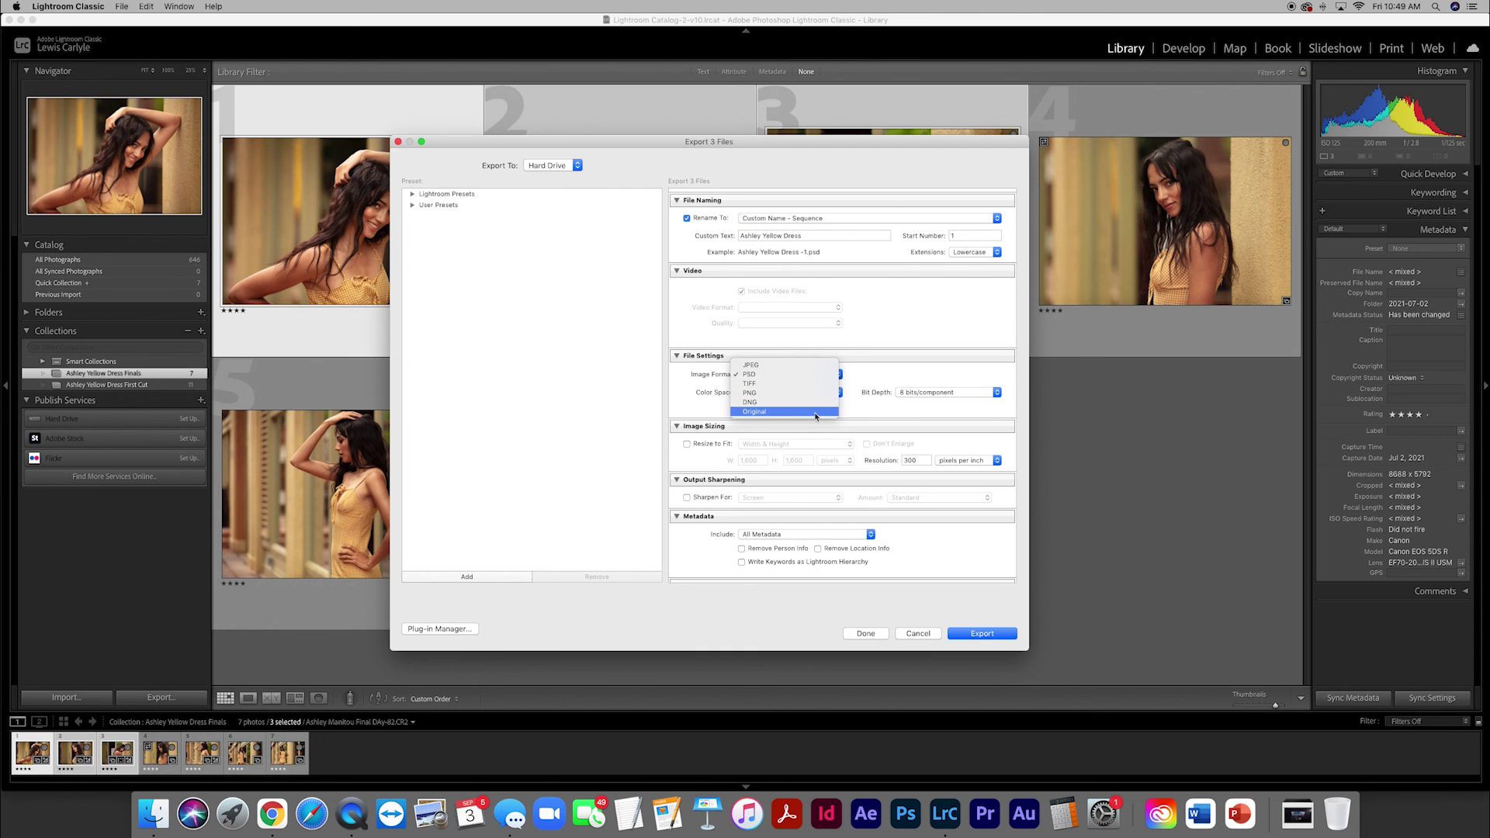
{"action": "left_click", "coordinate": [751, 376]}
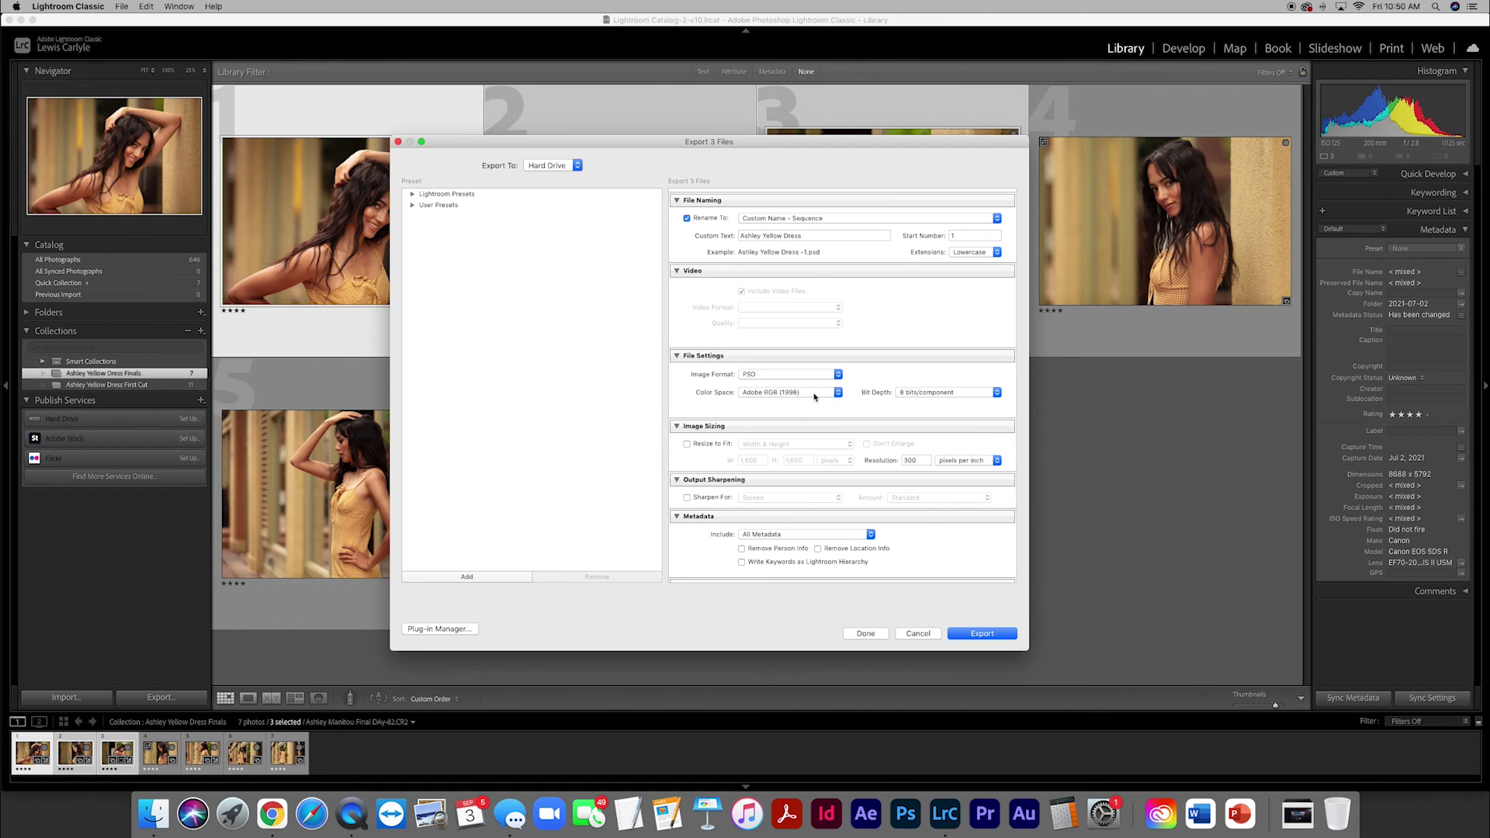
{"action": "left_click", "coordinate": [991, 394]}
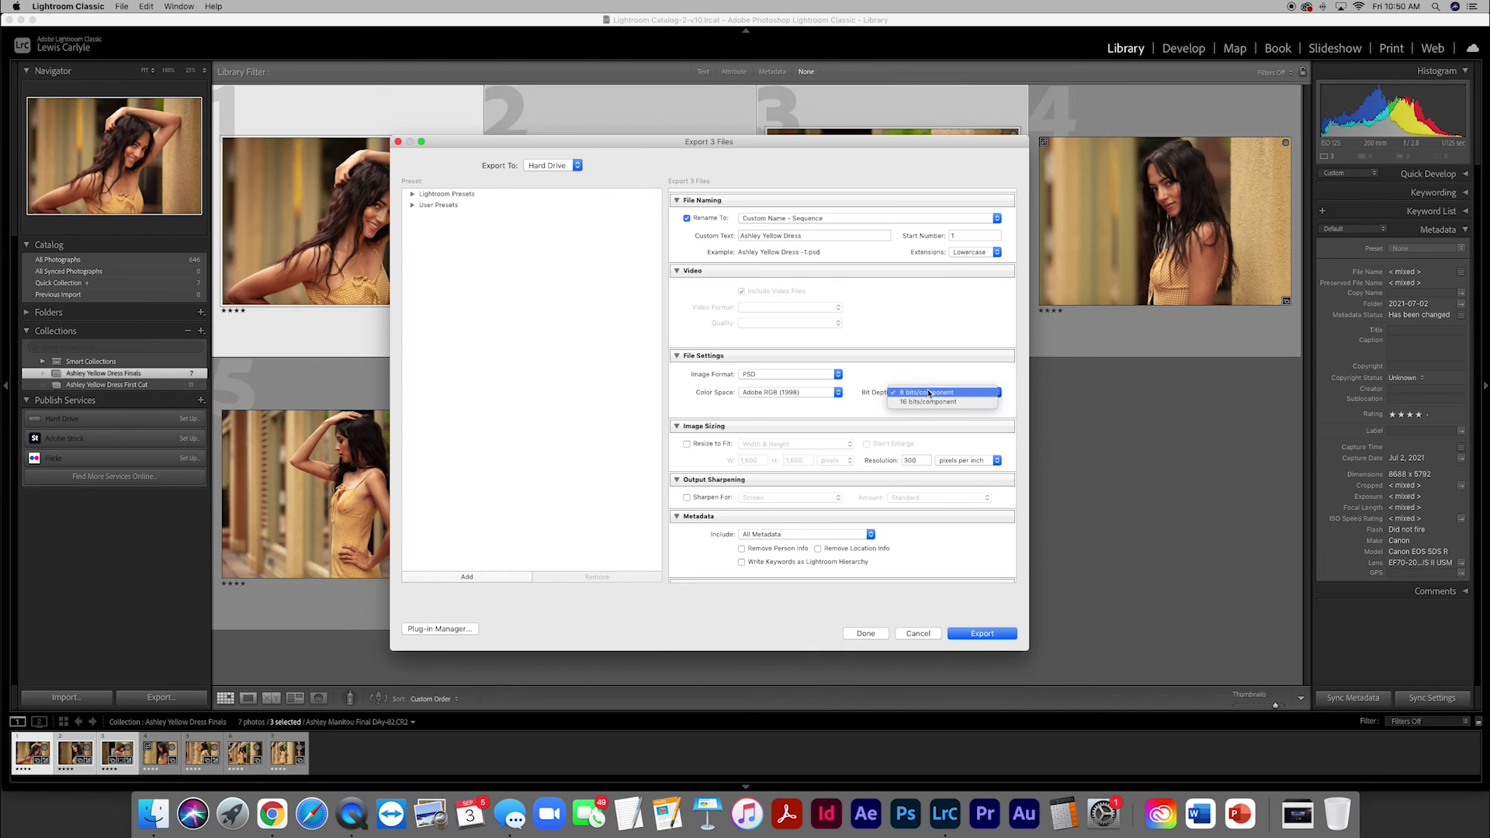
{"action": "left_click", "coordinate": [929, 392]}
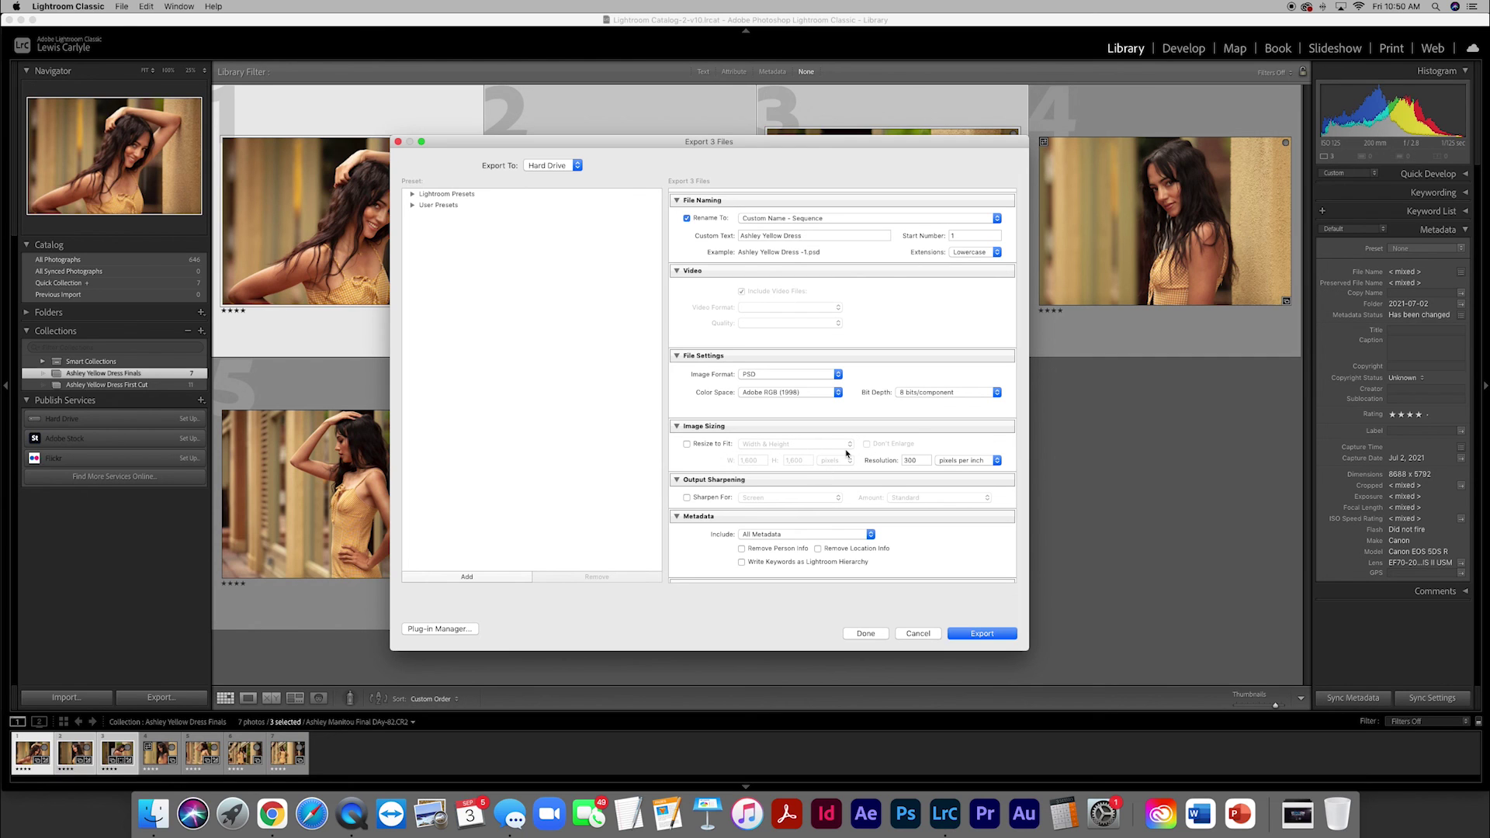
Leave Resize to Fit unchecked and export the three photos at full size.
{"action": "left_click", "coordinate": [686, 444]}
{"action": "left_click", "coordinate": [687, 444]}
{"action": "scroll", "coordinate": [832, 453], "scroll_direction": "up", "scroll_amount": 5}
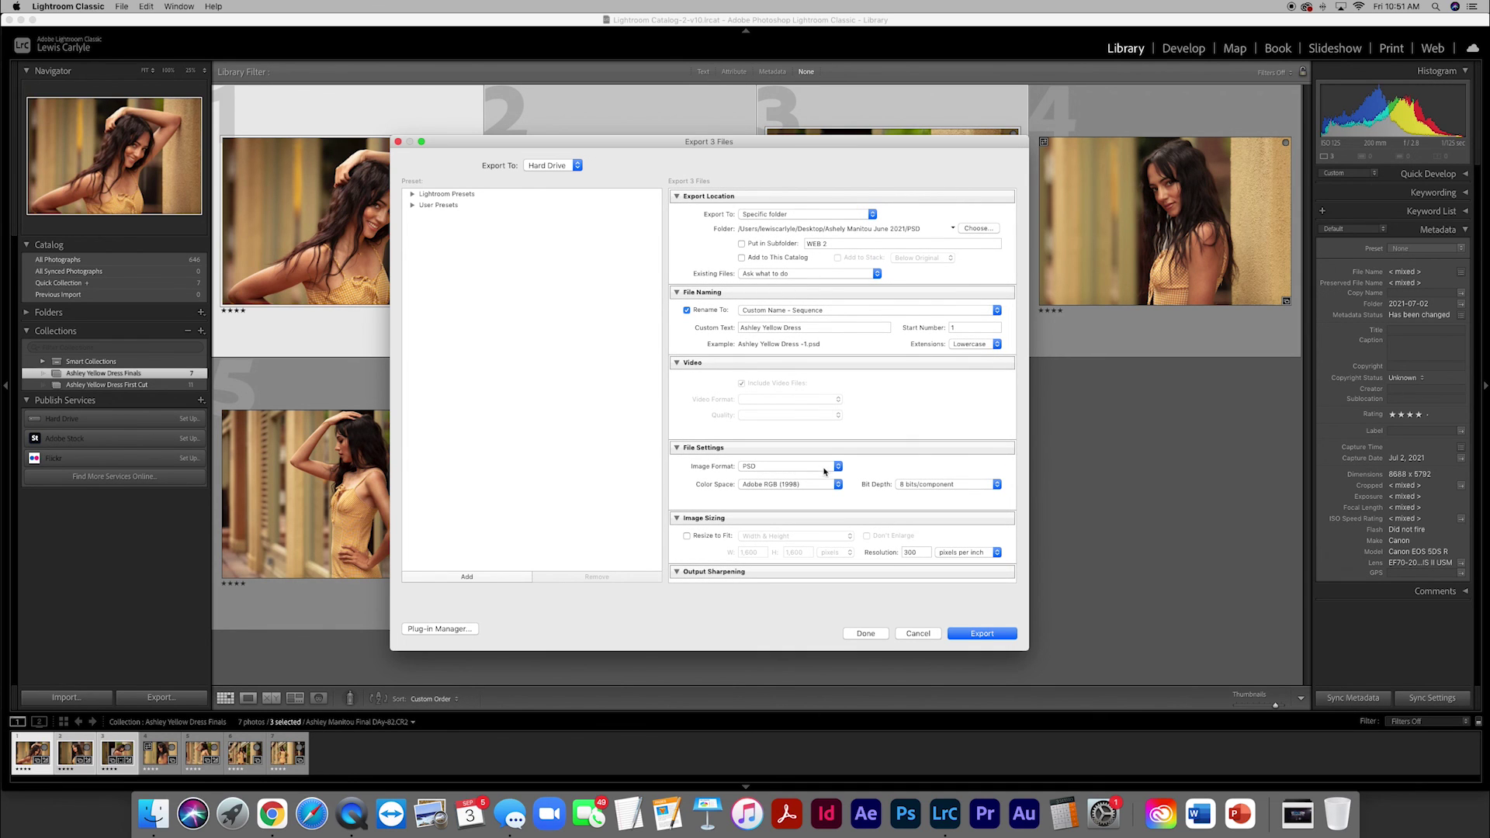
{"action": "scroll", "coordinate": [825, 476], "scroll_direction": "down", "scroll_amount": 2}
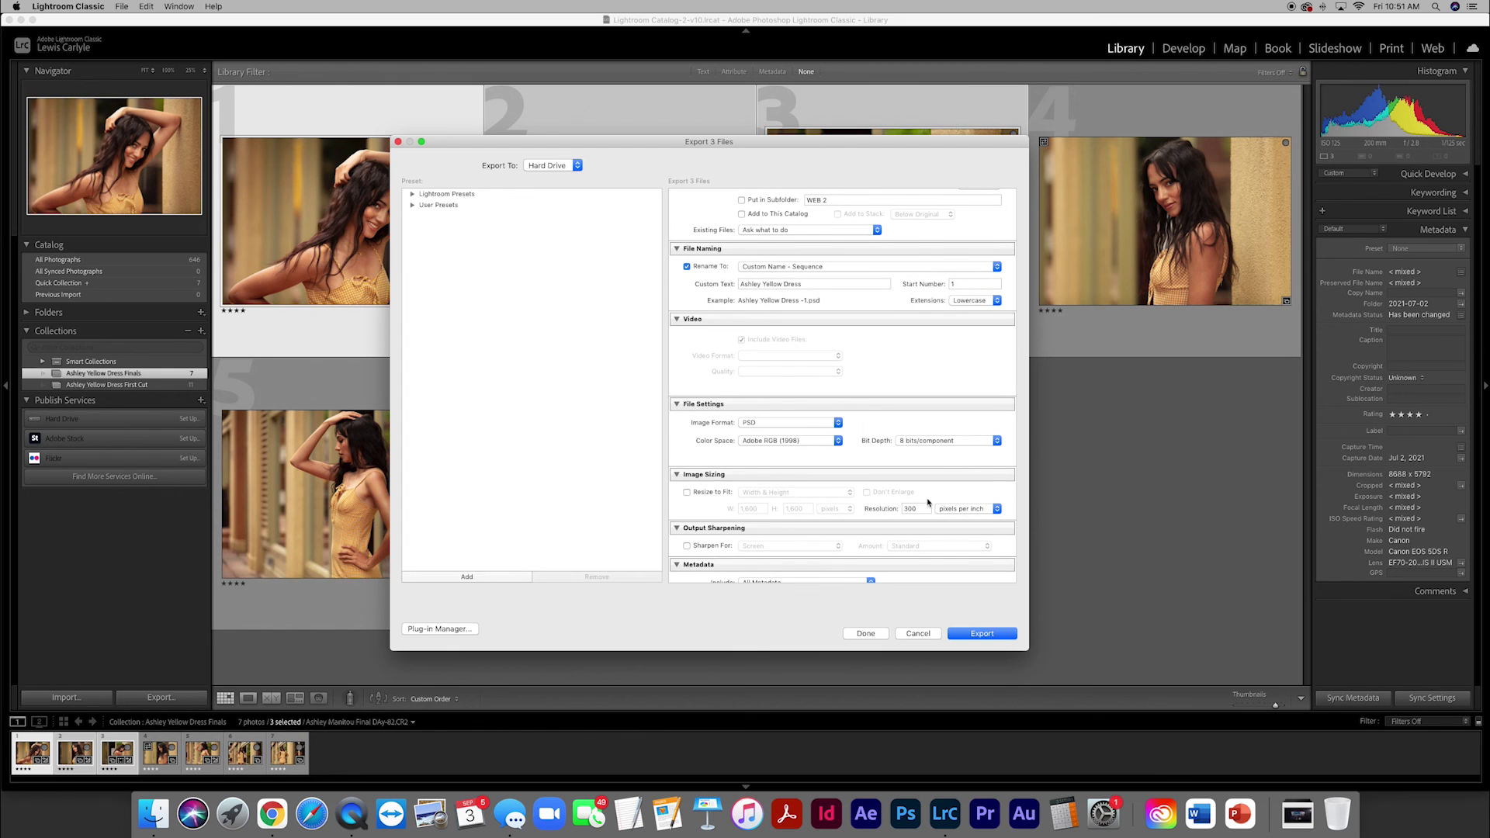
{"action": "scroll", "coordinate": [931, 502], "scroll_direction": "up", "scroll_amount": 2}
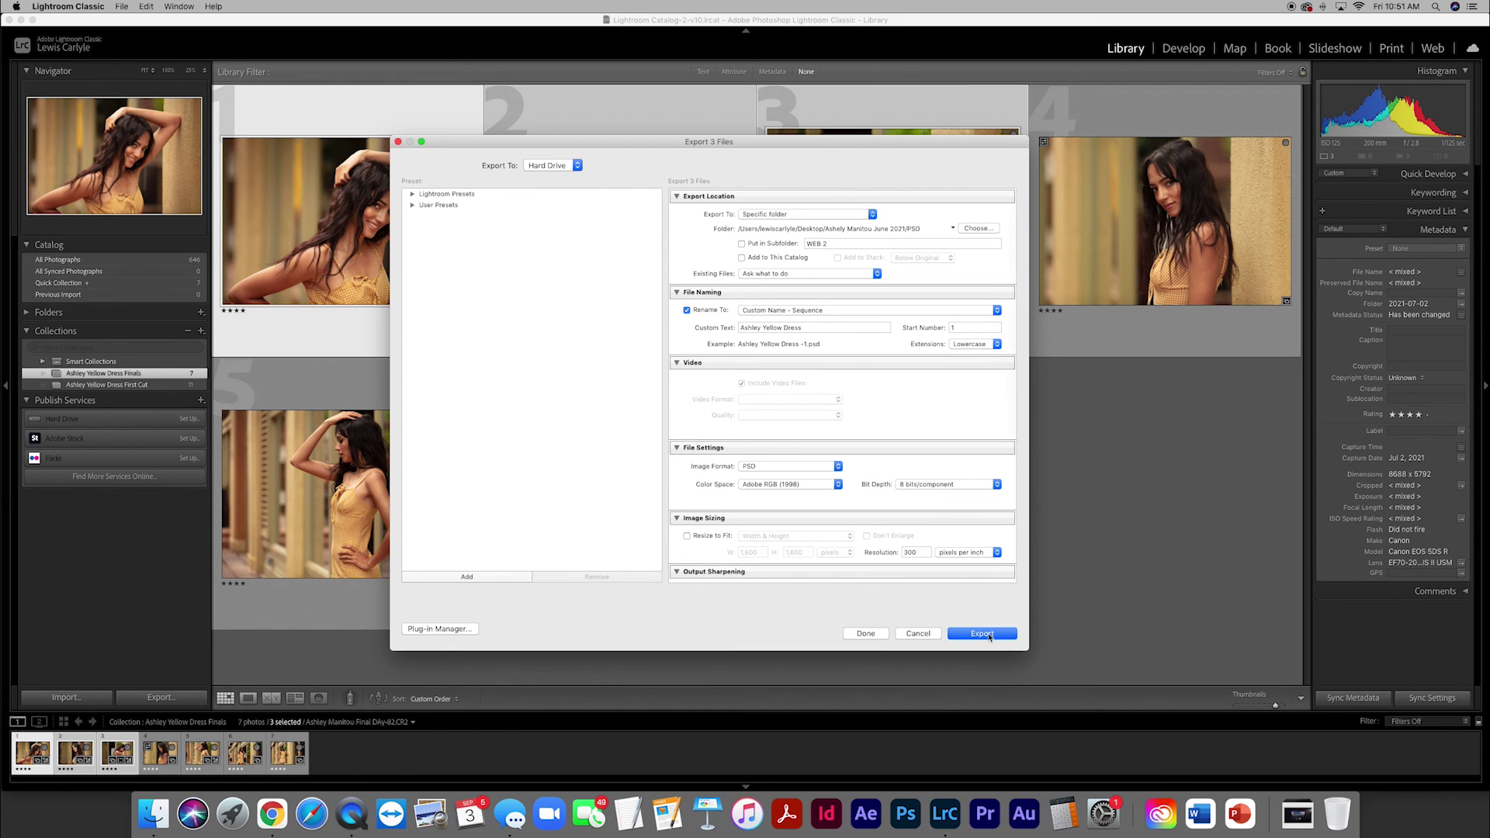
{"action": "left_click", "coordinate": [993, 633]}
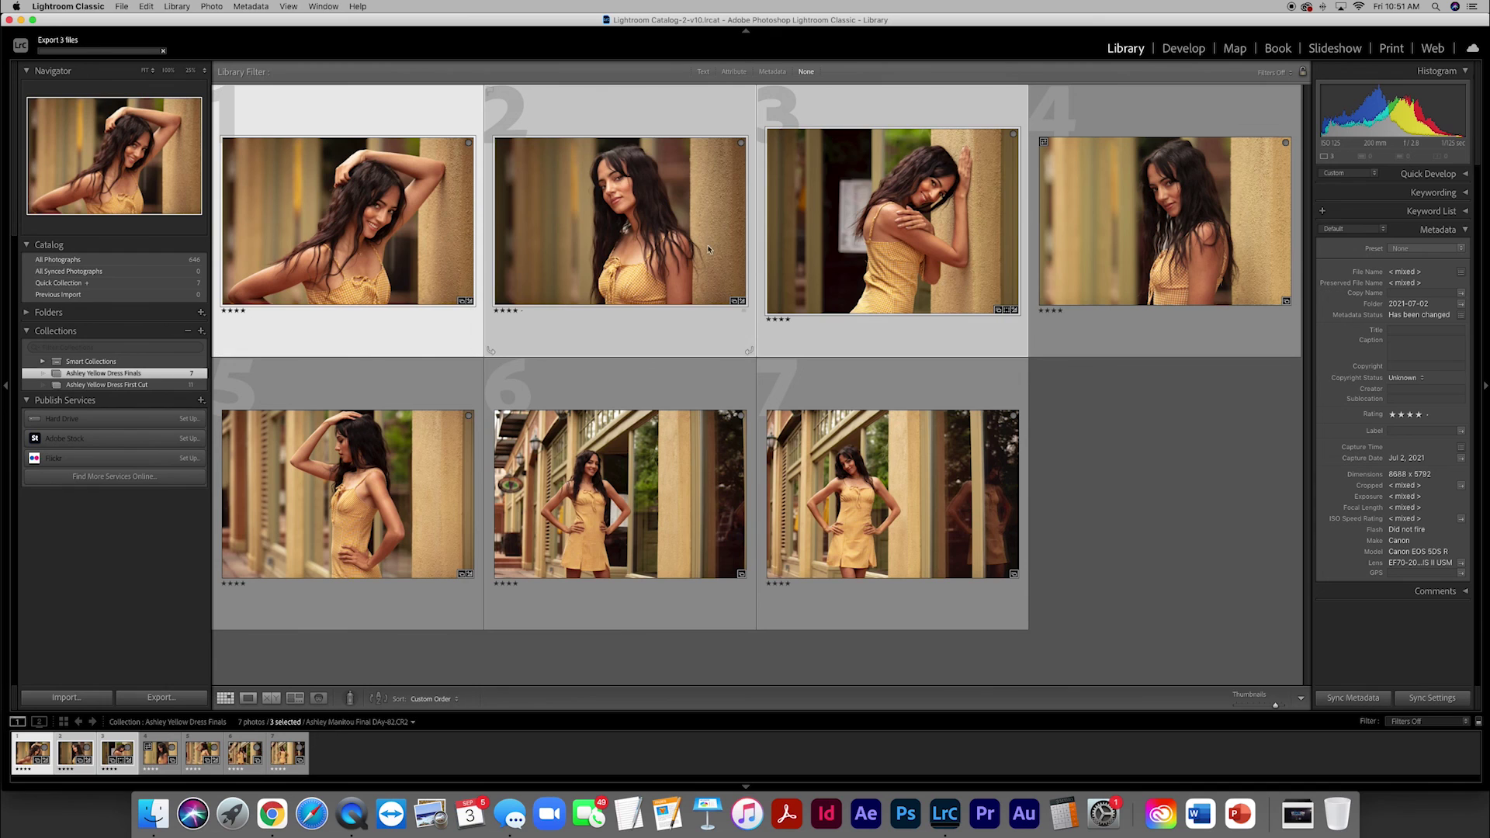